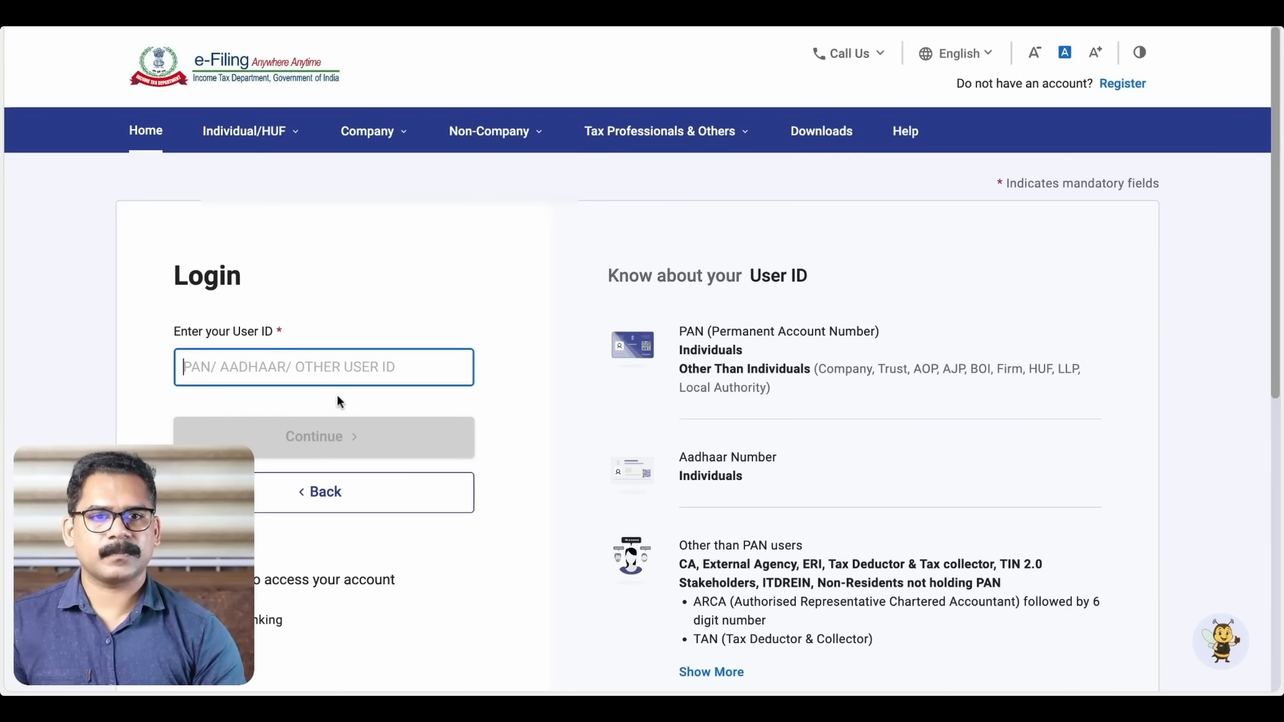
Sign in with the user ID and password, then go to e-File > Income Tax Returns > File Income Tax Return
{"action": "left_click", "coordinate": [971, 273]}
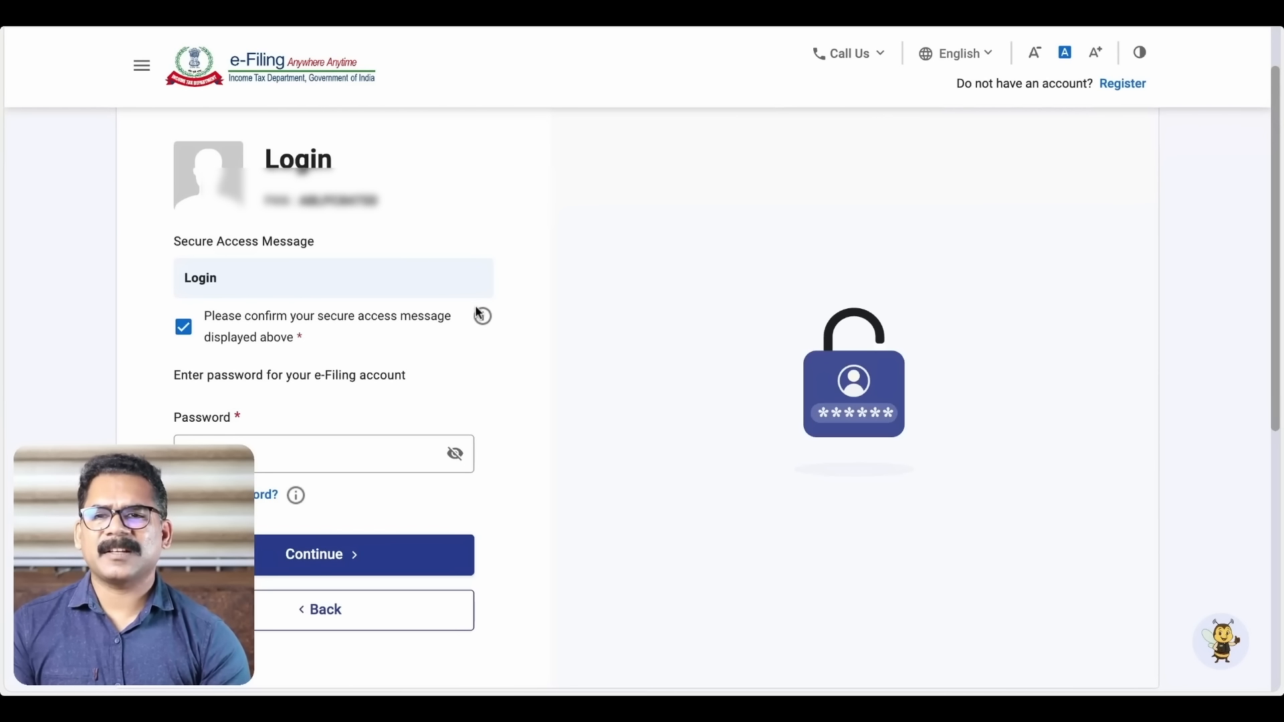
{"action": "left_click", "coordinate": [332, 557]}
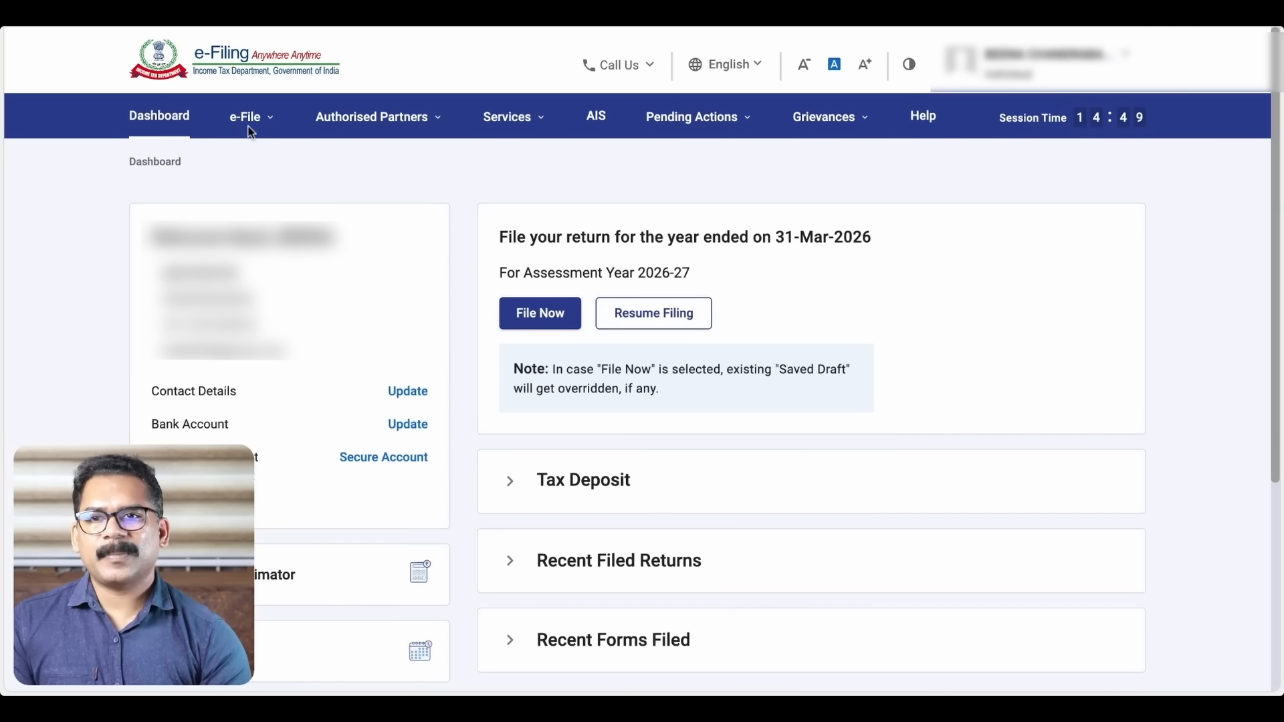
{"action": "left_click", "coordinate": [271, 122]}
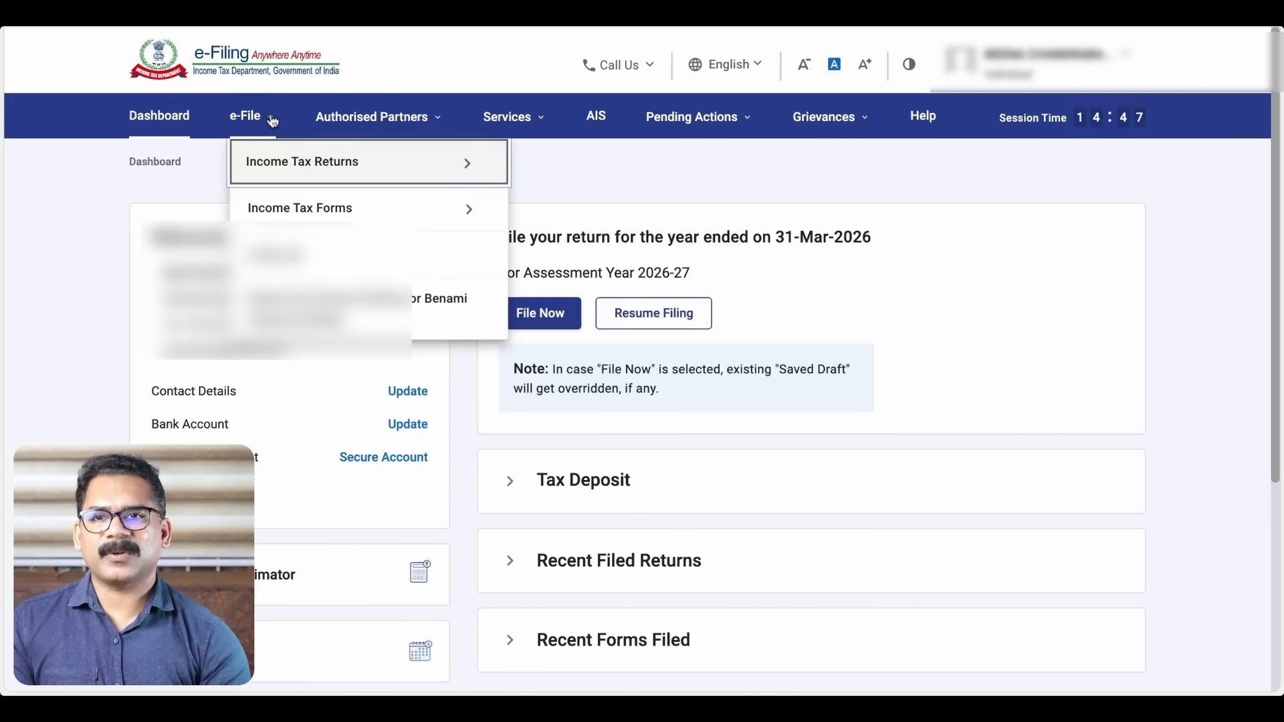
{"action": "left_click", "coordinate": [272, 161]}
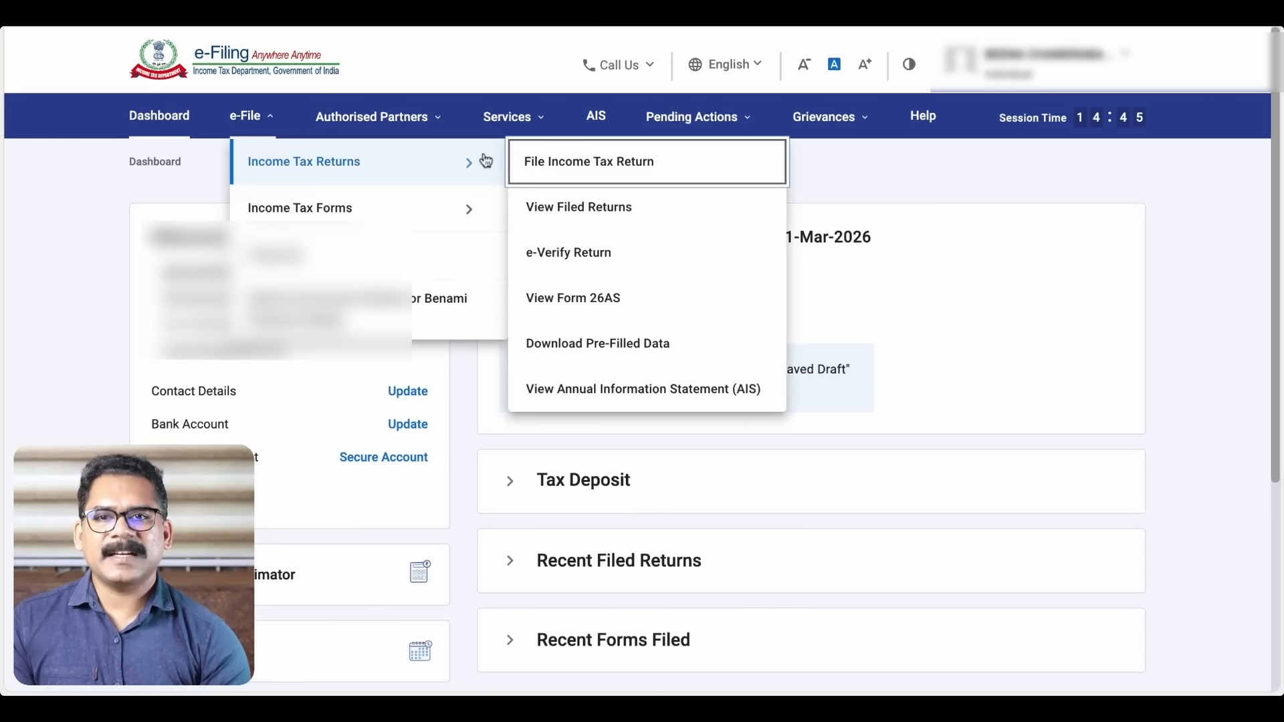
{"action": "left_click", "coordinate": [658, 168]}
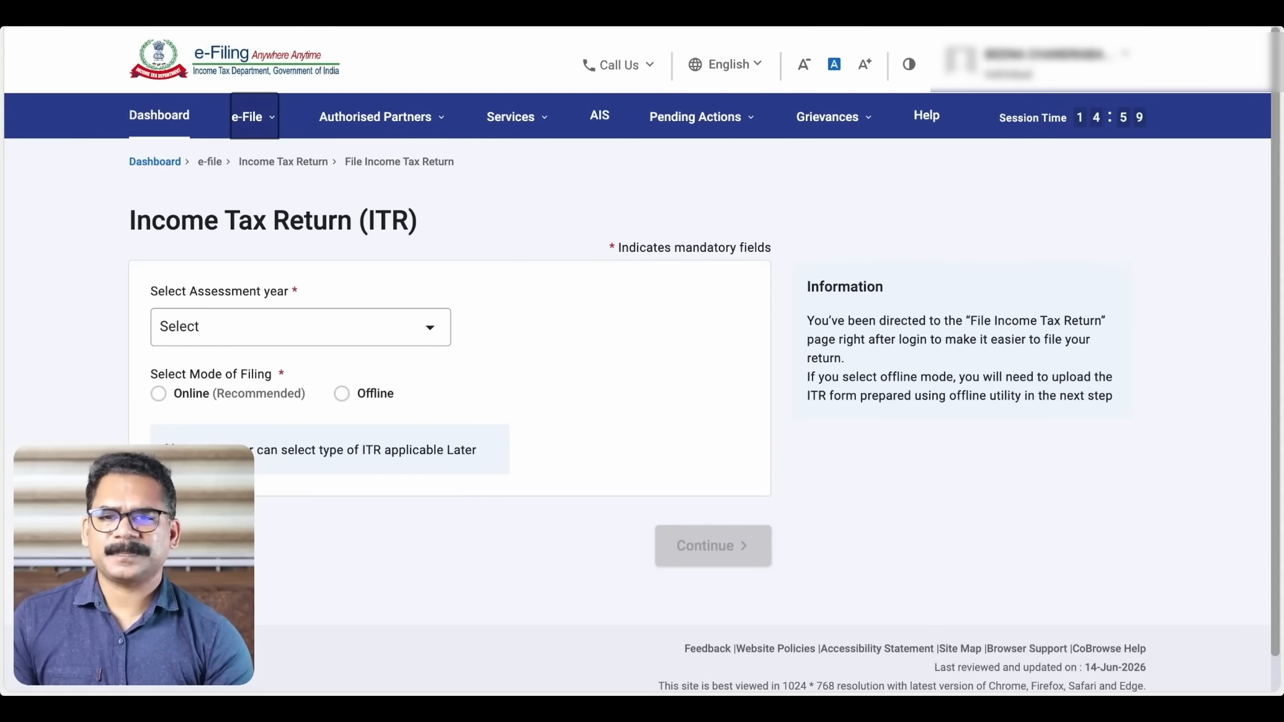
Choose assessment year 2026-27 (Current A.Y.) with Online (Recommended) filing and continue
{"action": "left_click", "coordinate": [437, 333]}
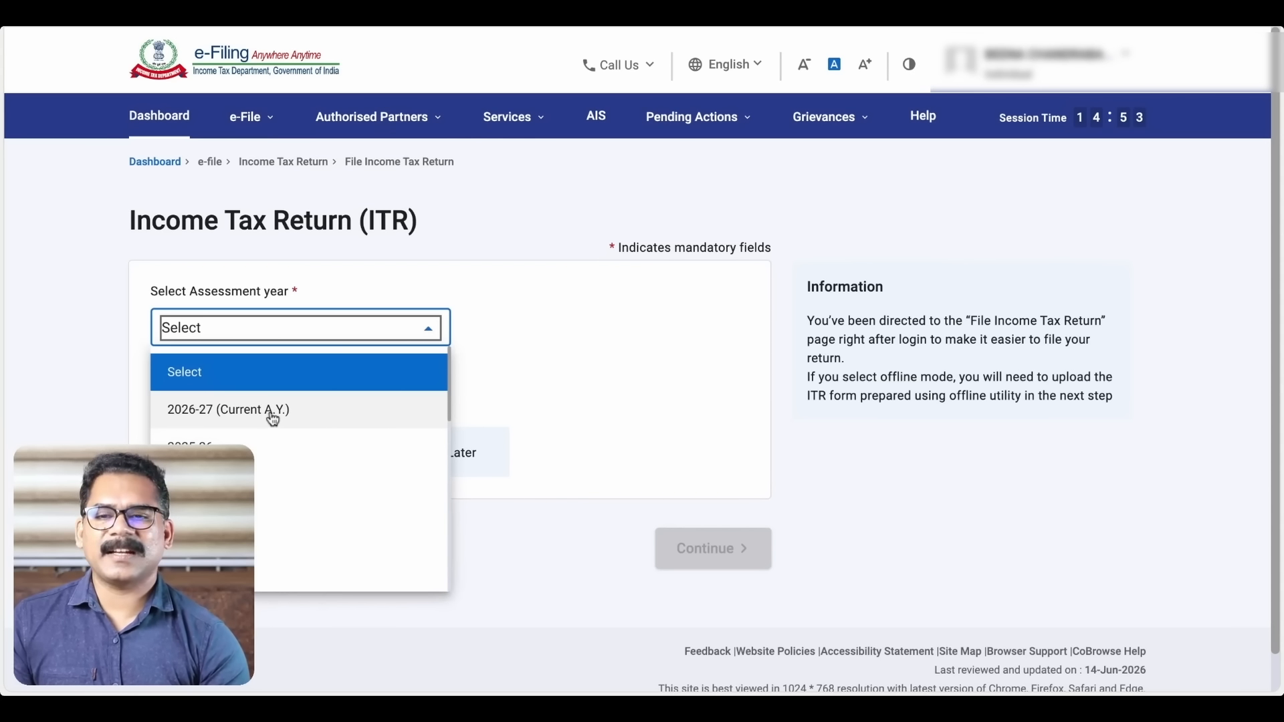
{"action": "left_click", "coordinate": [270, 418]}
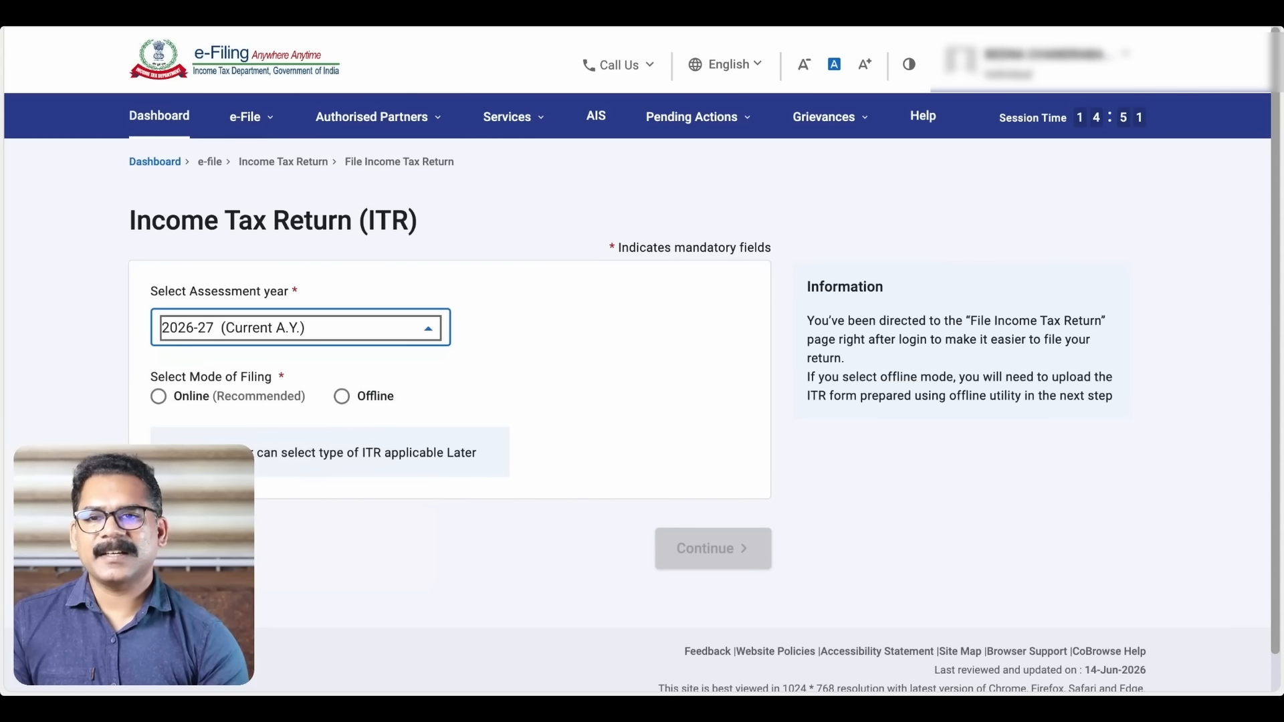
{"action": "left_click", "coordinate": [174, 396]}
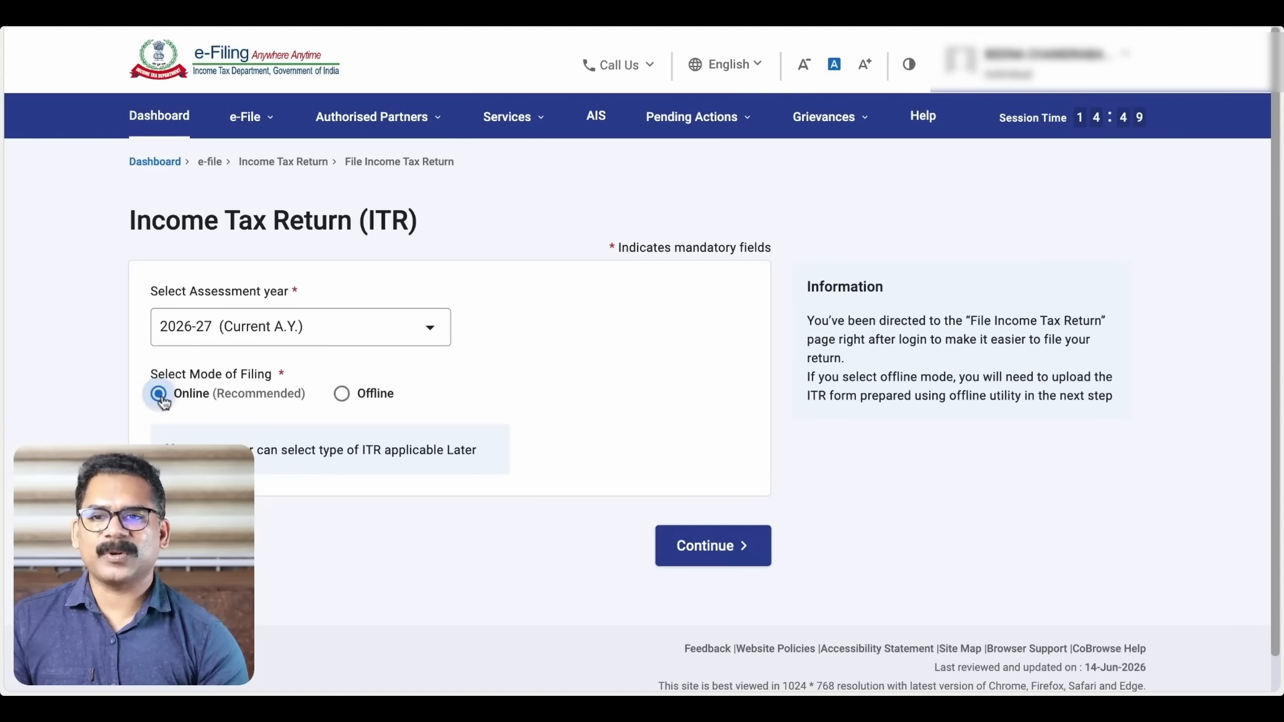
{"action": "left_click", "coordinate": [725, 549]}
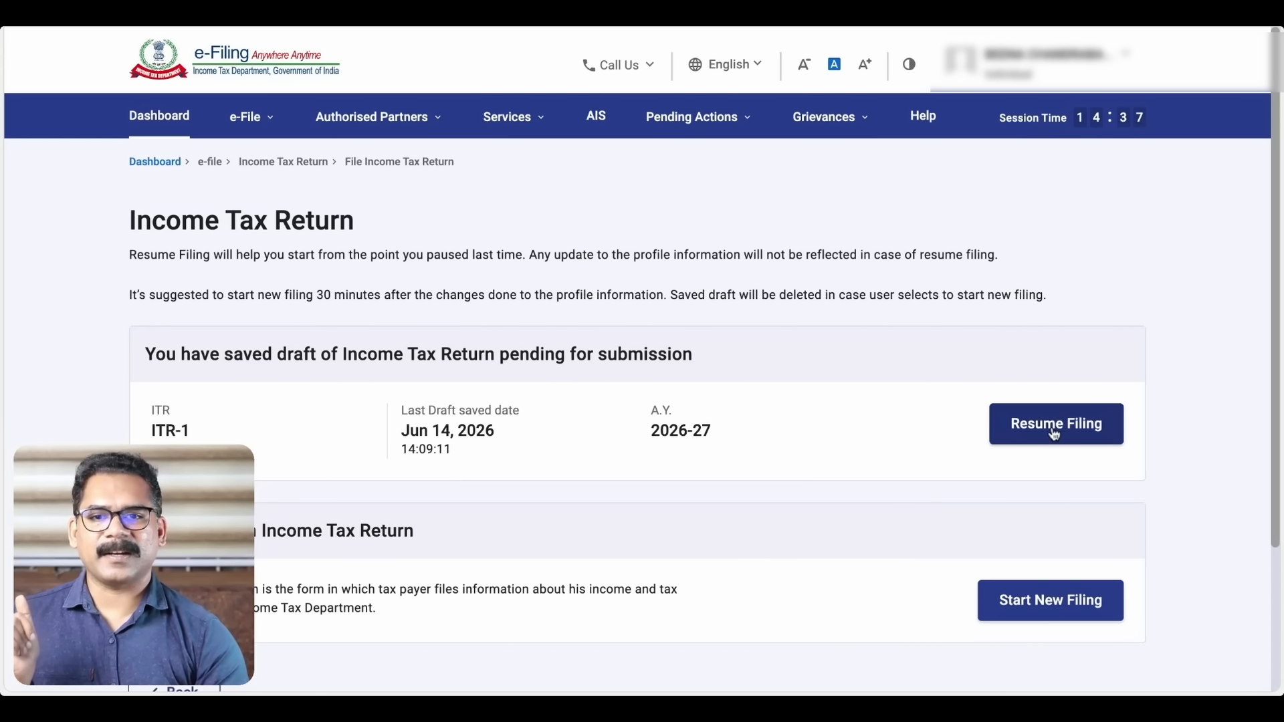
Start a new filing instead of the saved ITR-1 draft and proceed with Individual status
{"action": "scroll", "coordinate": [960, 552], "scroll_direction": "down", "scroll_amount": 2}
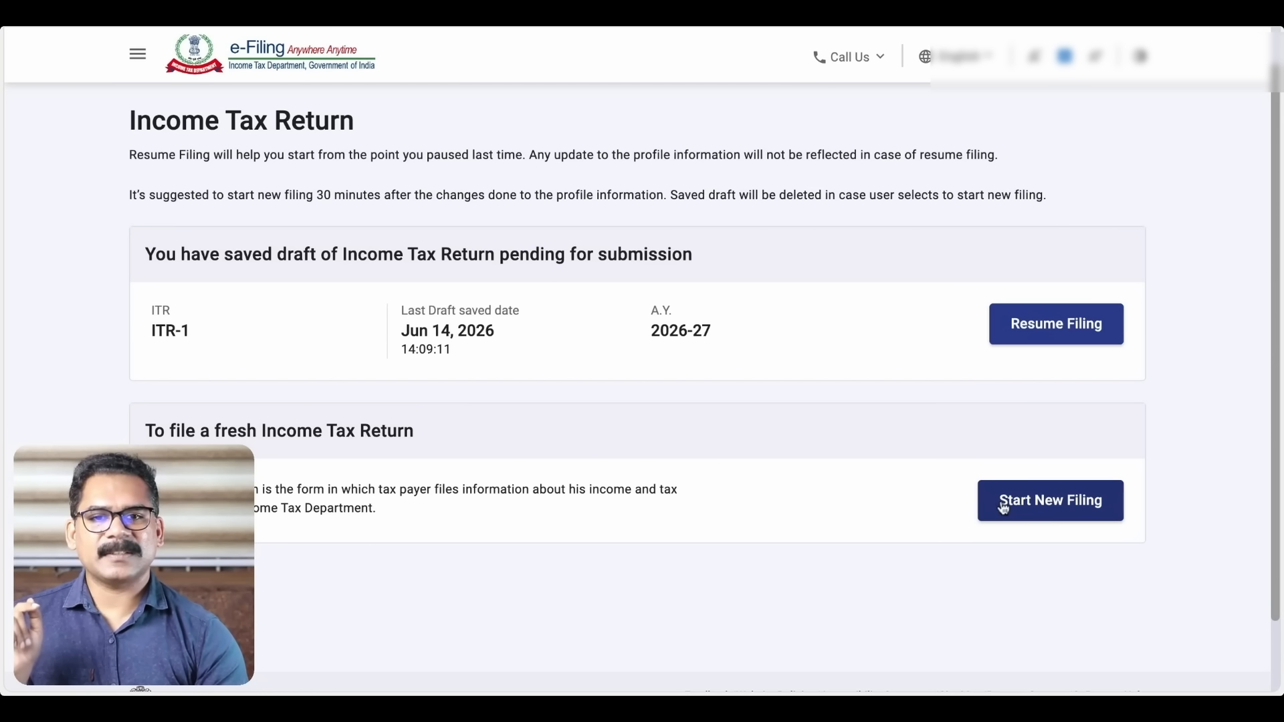
{"action": "left_click", "coordinate": [1048, 507]}
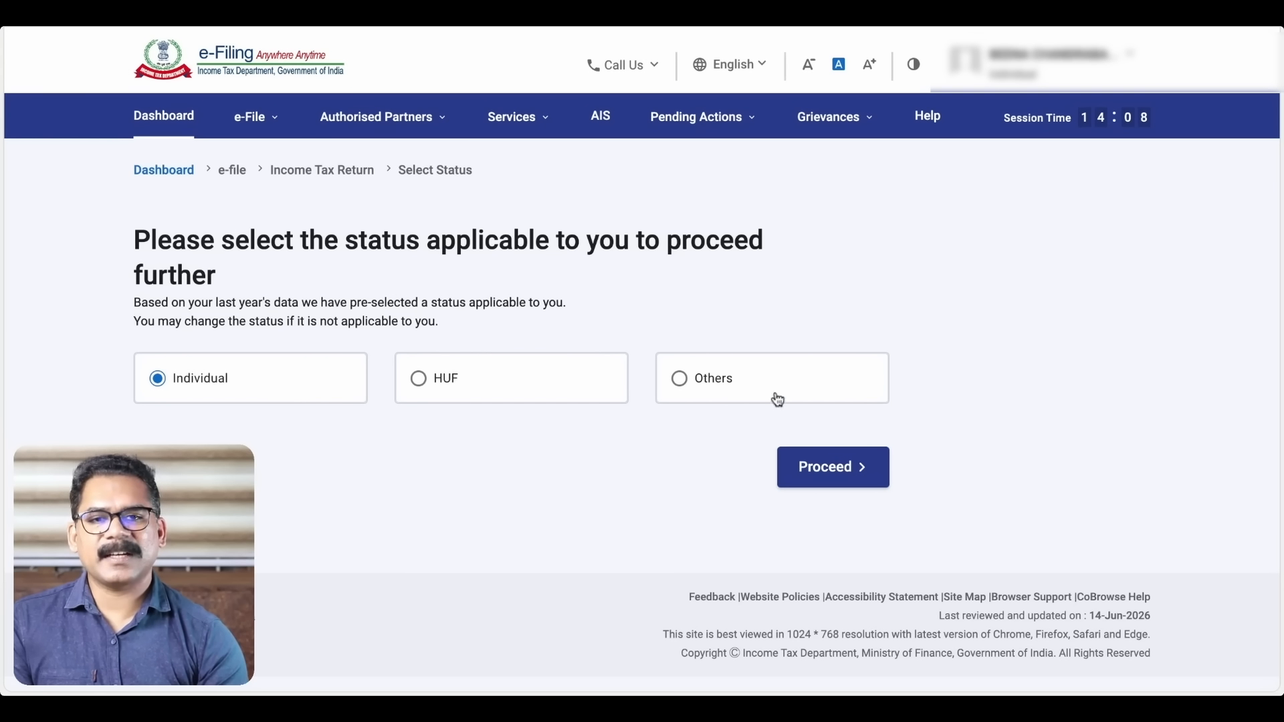
{"action": "left_click", "coordinate": [841, 478]}
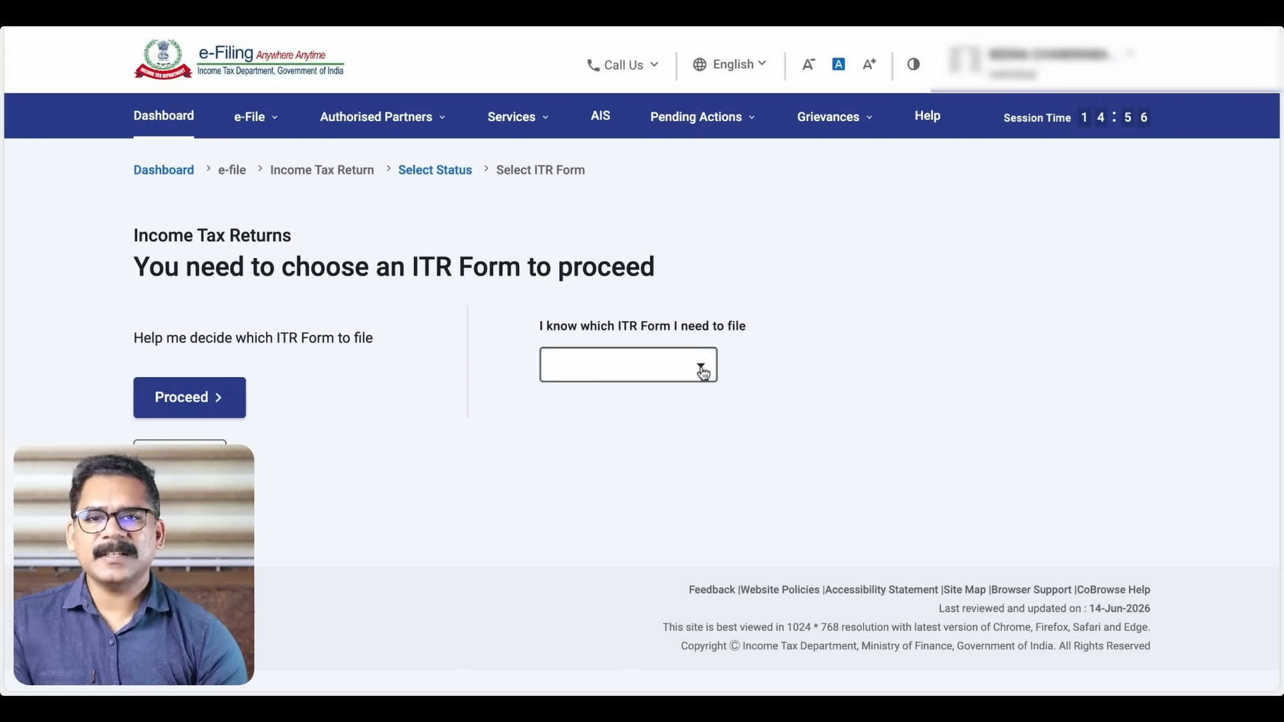
Select ITR - 1 from the 'I know which ITR Form I need to file' list and review its eligibility conditions
{"action": "left_click", "coordinate": [704, 372]}
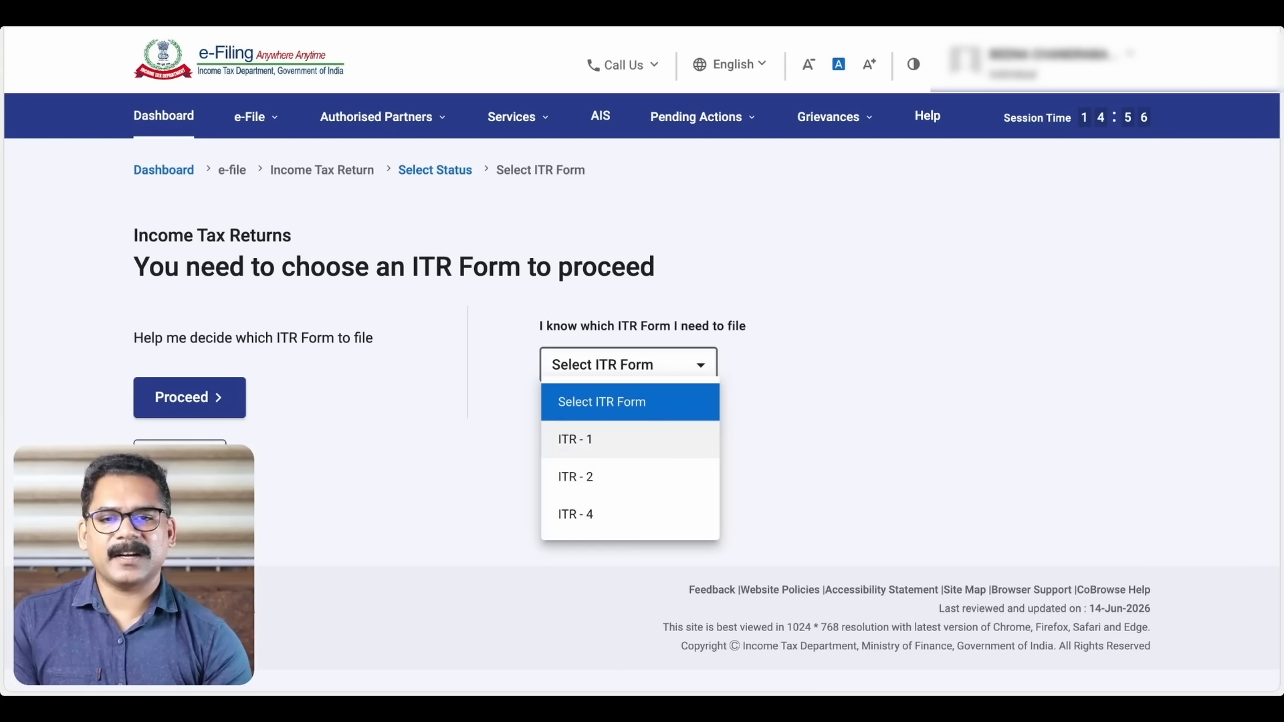
{"action": "left_click", "coordinate": [582, 439]}
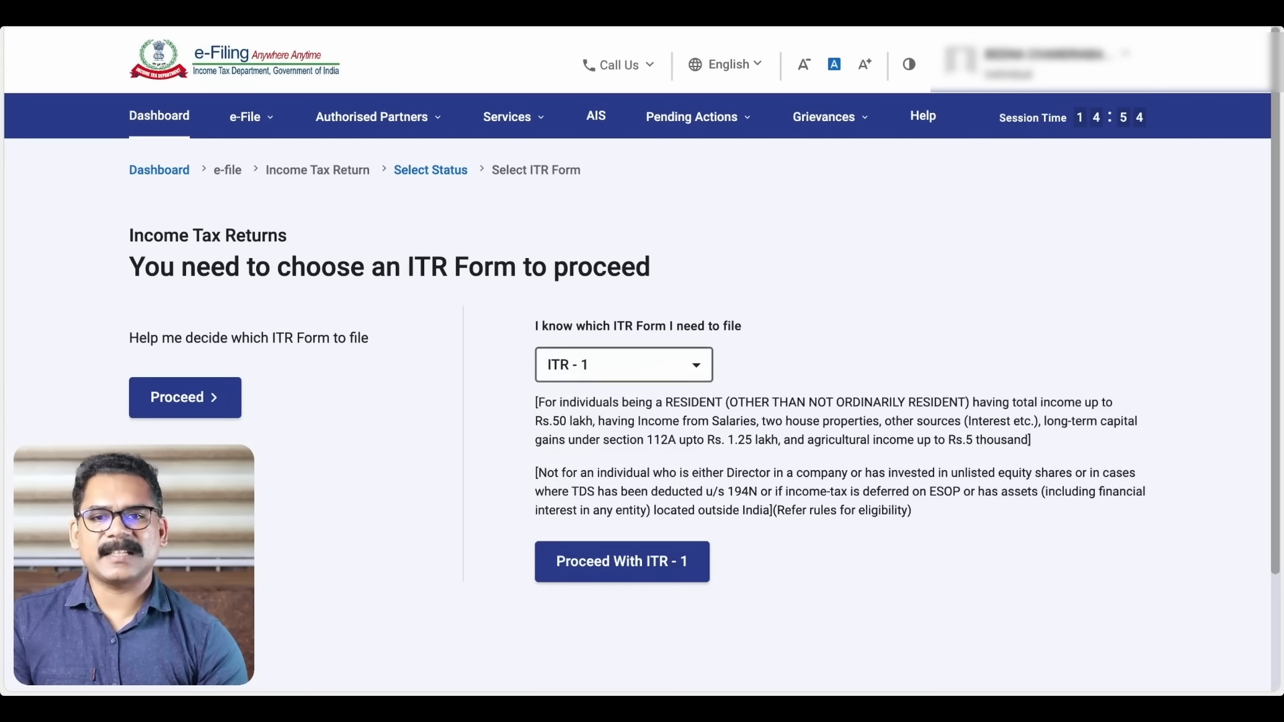
{"action": "scroll", "coordinate": [780, 349], "scroll_direction": "down", "scroll_amount": 2}
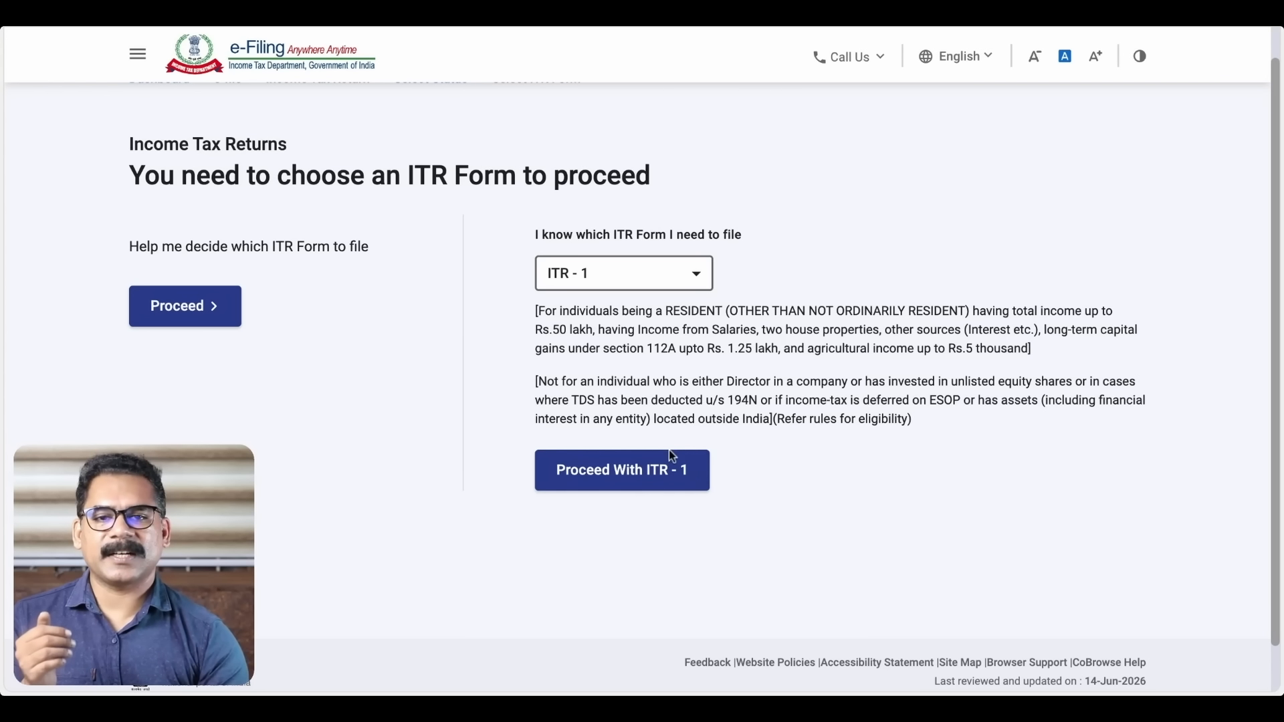
Proceed with ITR - 1 and acknowledge the New Tax Regime default notice
{"action": "left_click", "coordinate": [635, 480]}
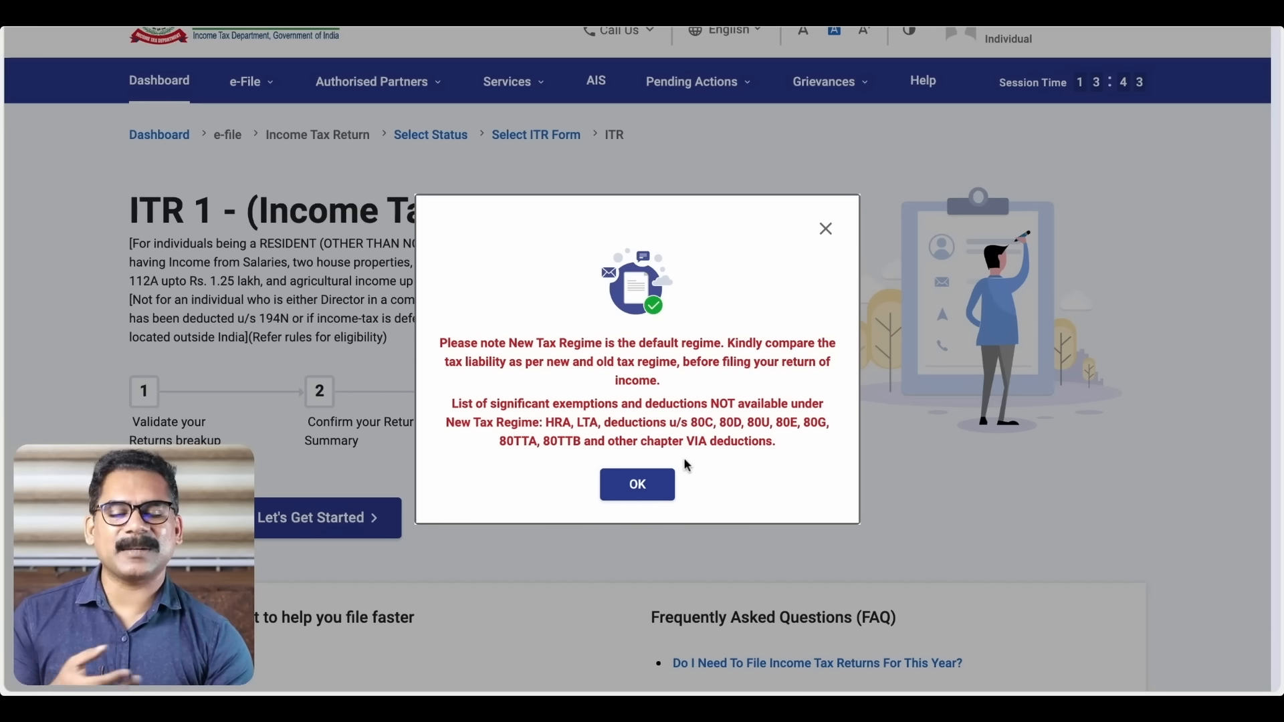
{"action": "left_click", "coordinate": [642, 494]}
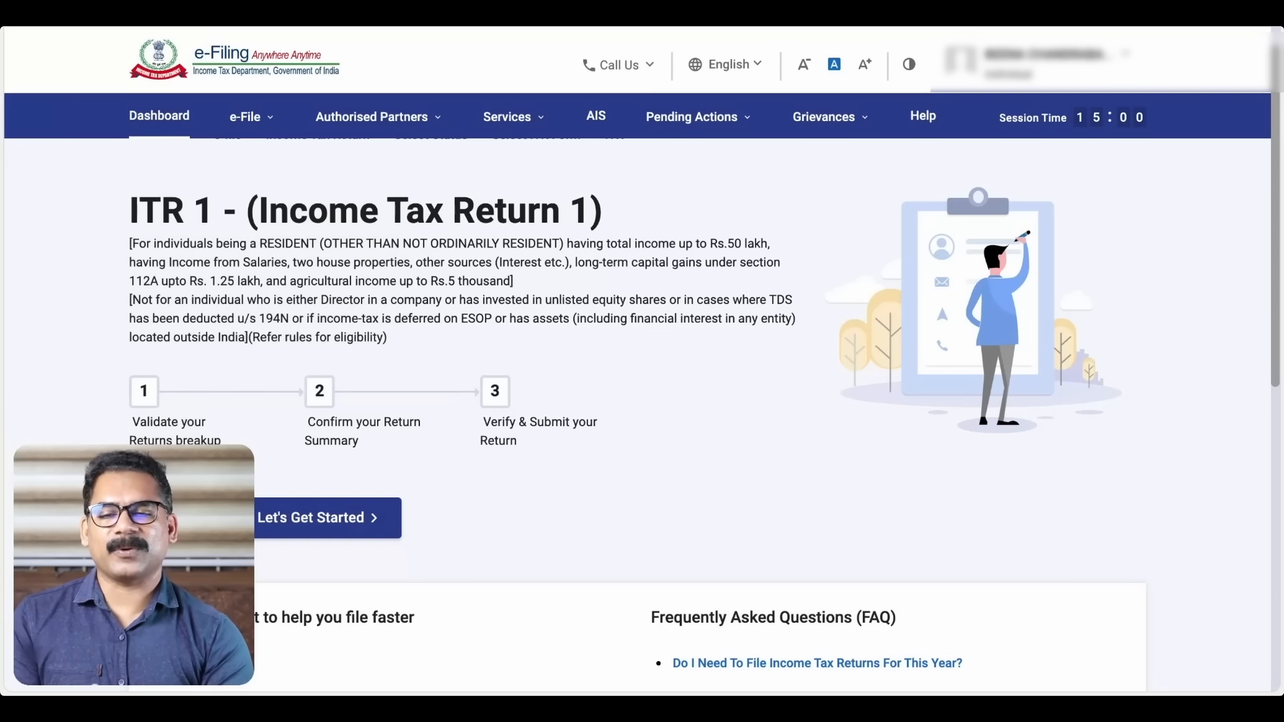
Begin the ITR-1 return via Let's Get Started and review the filing-reason questions
{"action": "left_click", "coordinate": [341, 522]}
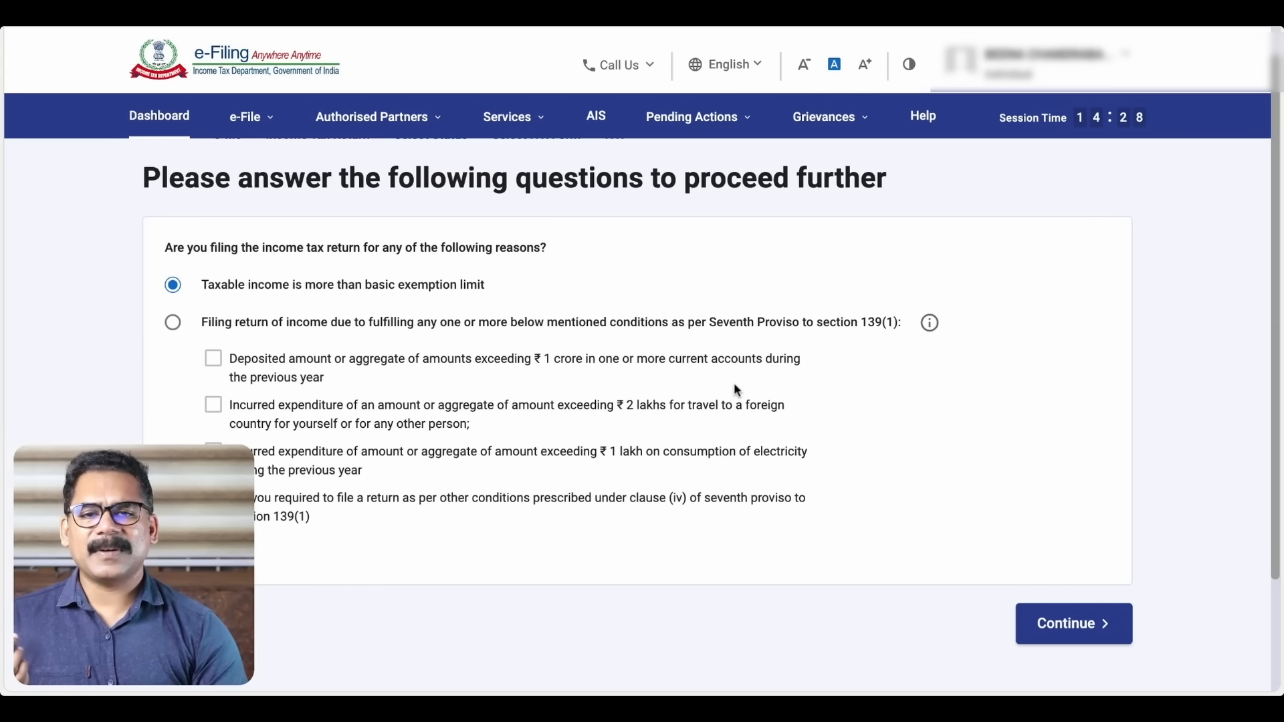
{"action": "scroll", "coordinate": [734, 390], "scroll_direction": "down", "scroll_amount": 2}
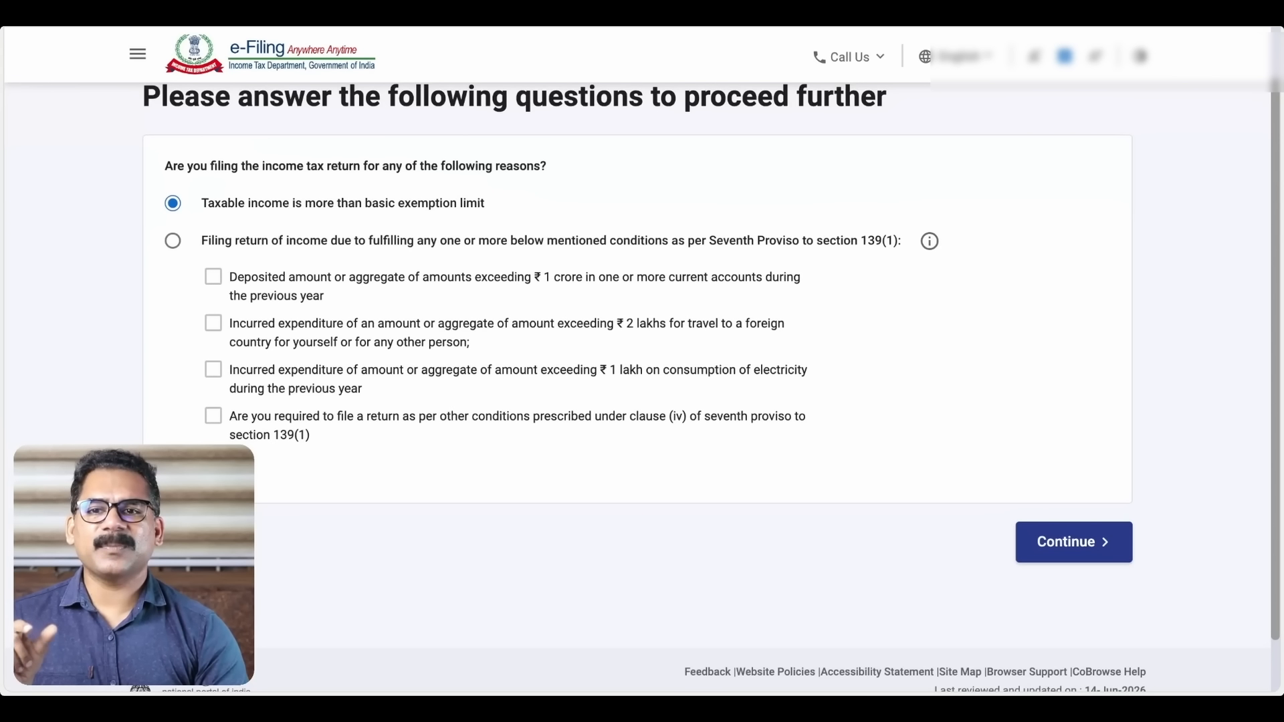
Submit the filing reason and acknowledge the pre-filled data notice to reach the Return Summary
{"action": "left_click", "coordinate": [1088, 555]}
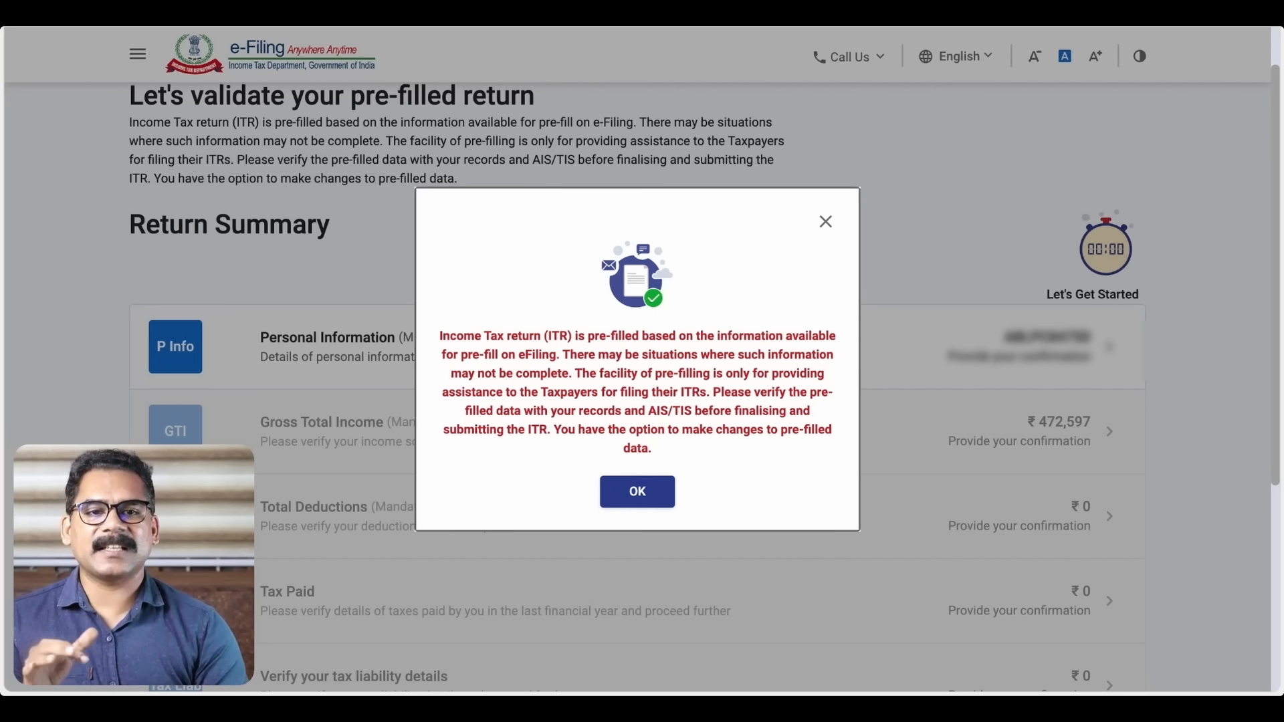
{"action": "left_click", "coordinate": [639, 494]}
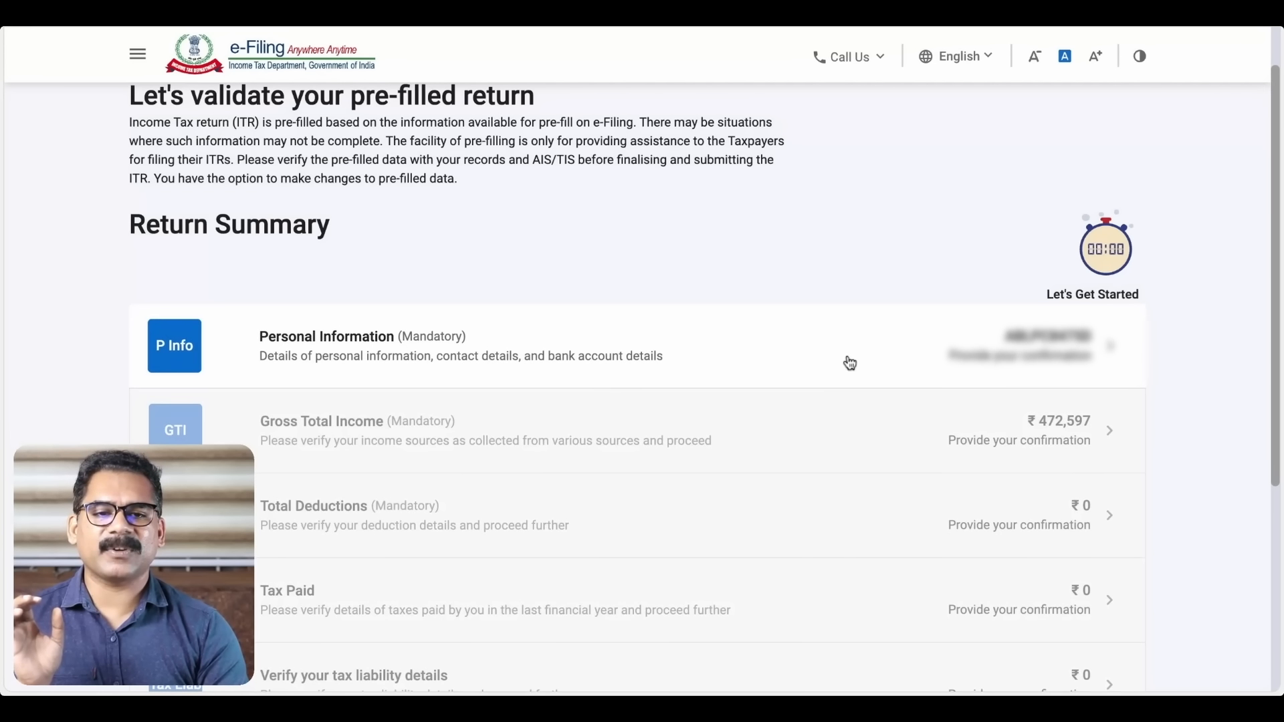
In Personal Information, set Nature of Employment to Other Pensioners
{"action": "left_click", "coordinate": [849, 363]}
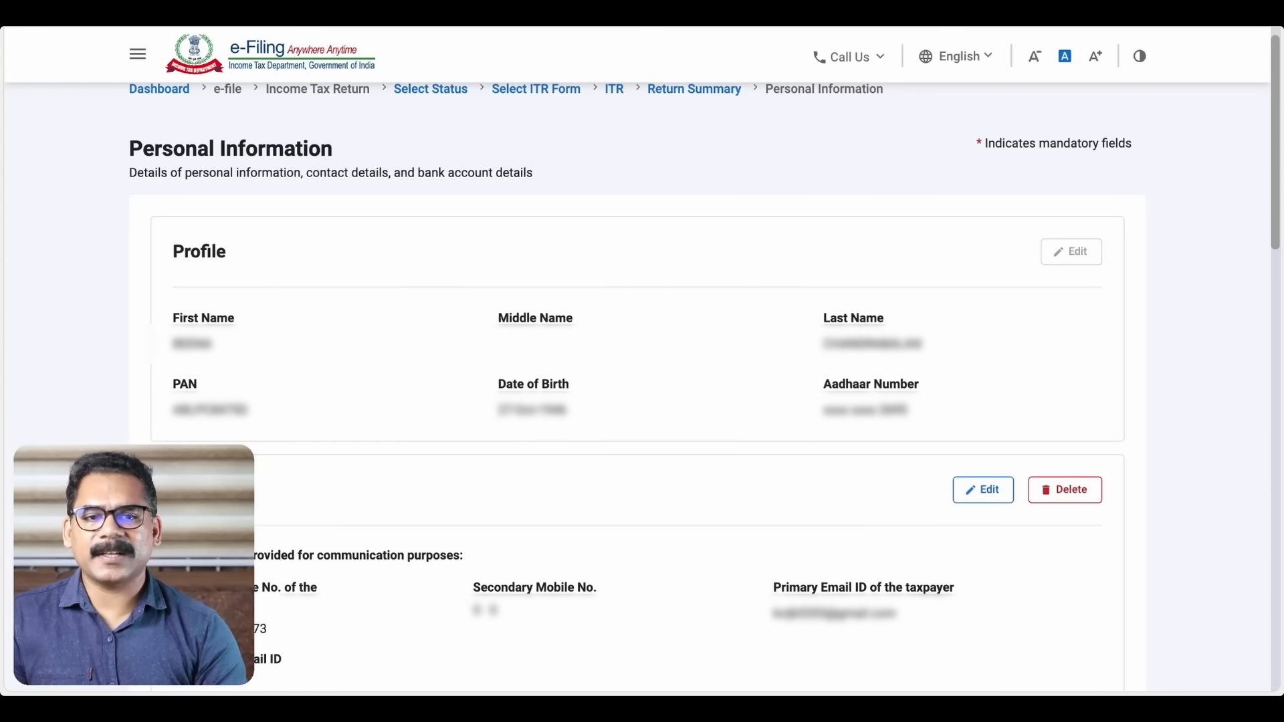
{"action": "scroll", "coordinate": [642, 388], "scroll_direction": "down", "scroll_amount": 6}
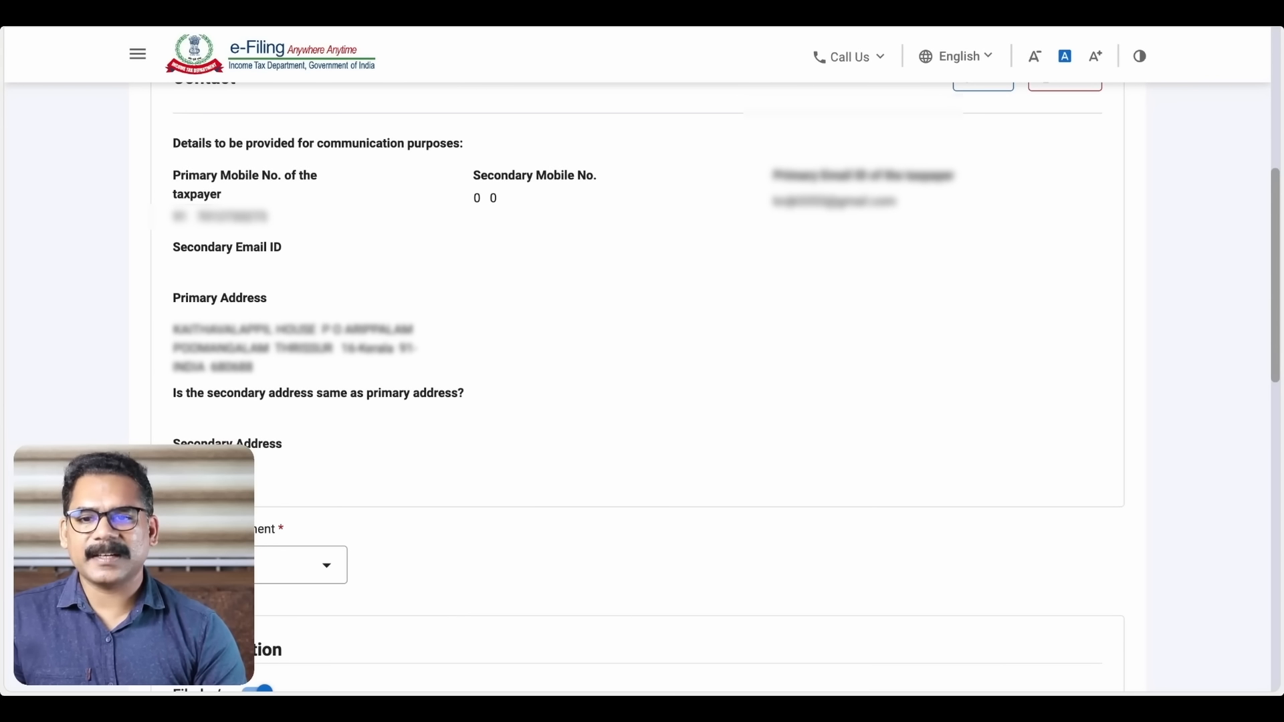
{"action": "scroll", "coordinate": [642, 388], "scroll_direction": "down", "scroll_amount": 6}
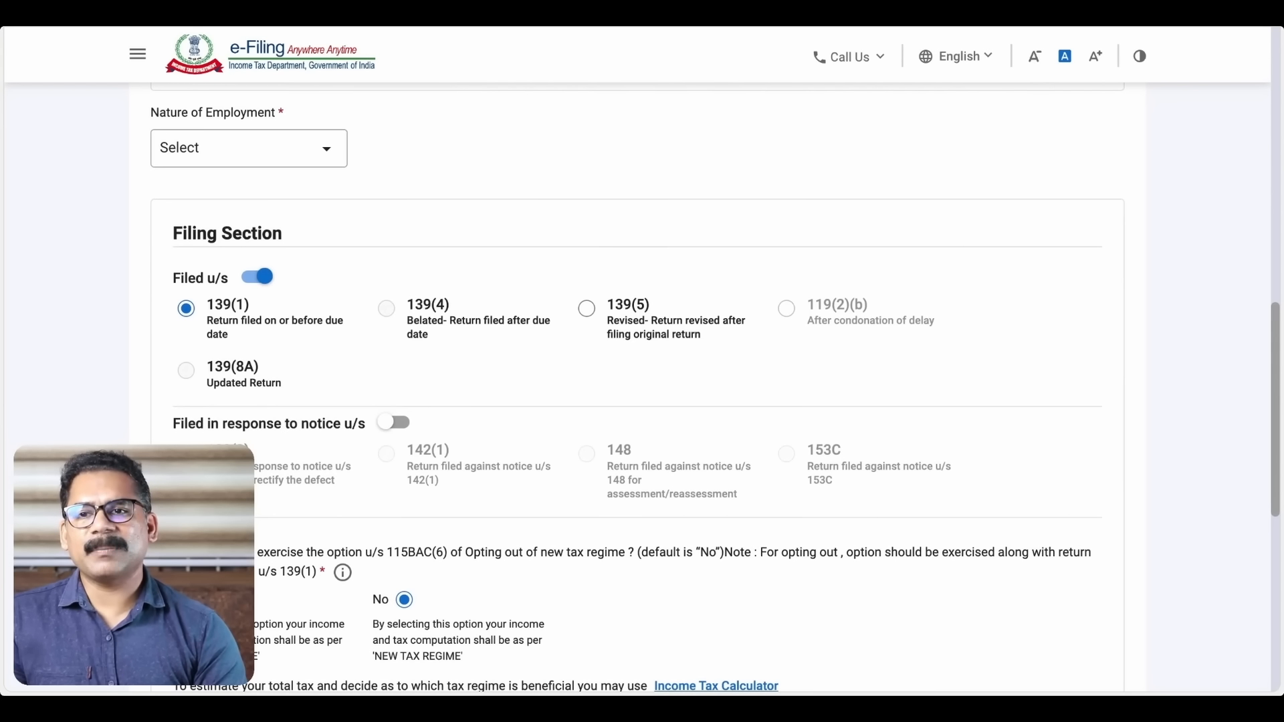
{"action": "left_click", "coordinate": [327, 156]}
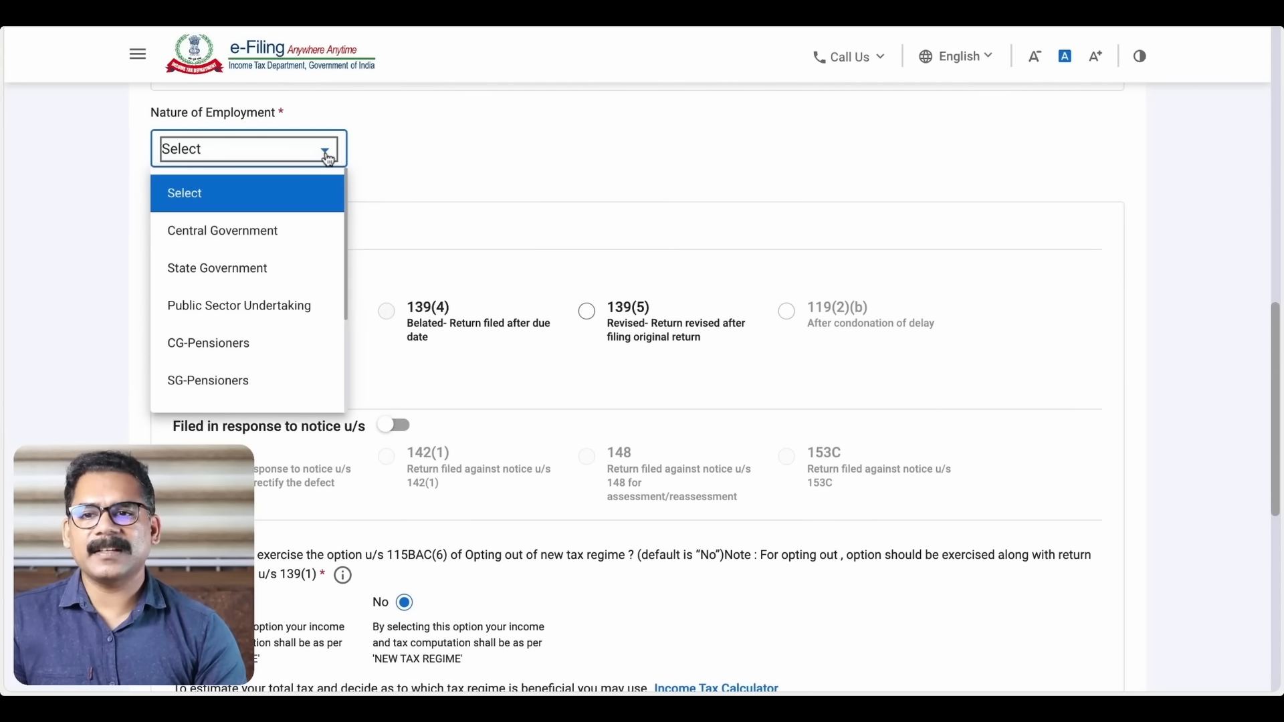
{"action": "scroll", "coordinate": [258, 295], "scroll_direction": "down", "scroll_amount": 3}
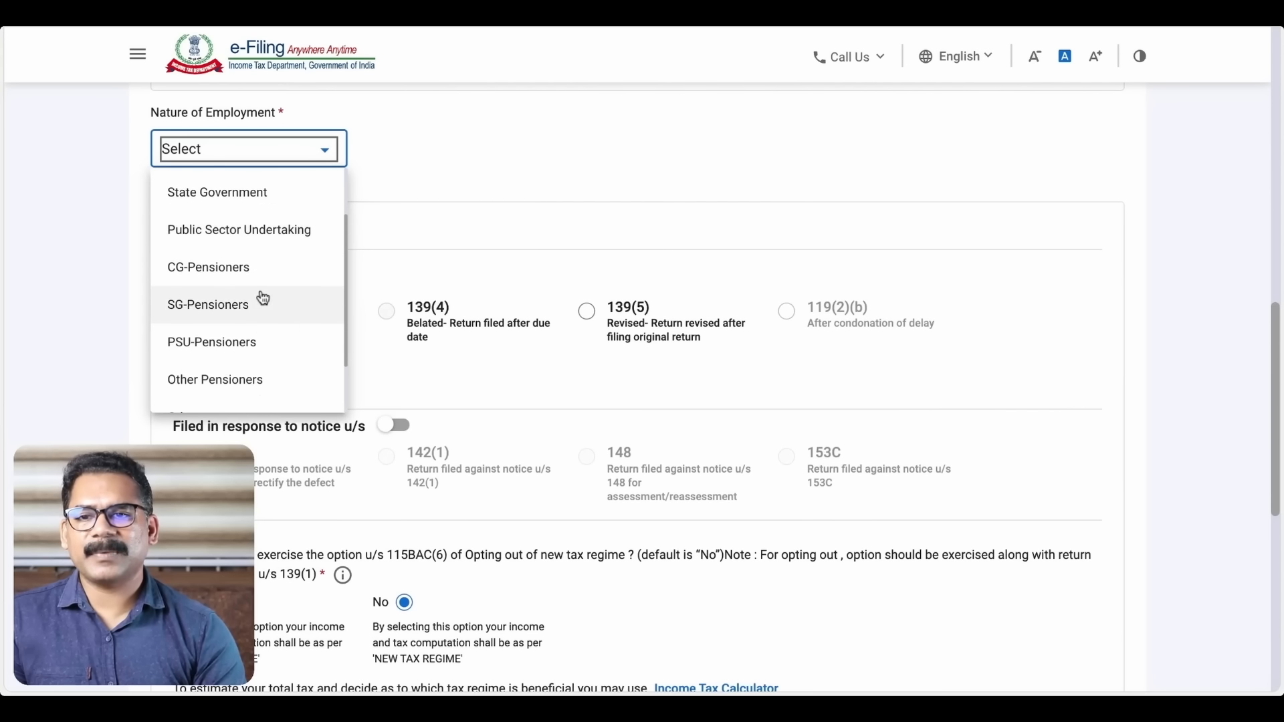
{"action": "left_click", "coordinate": [260, 360]}
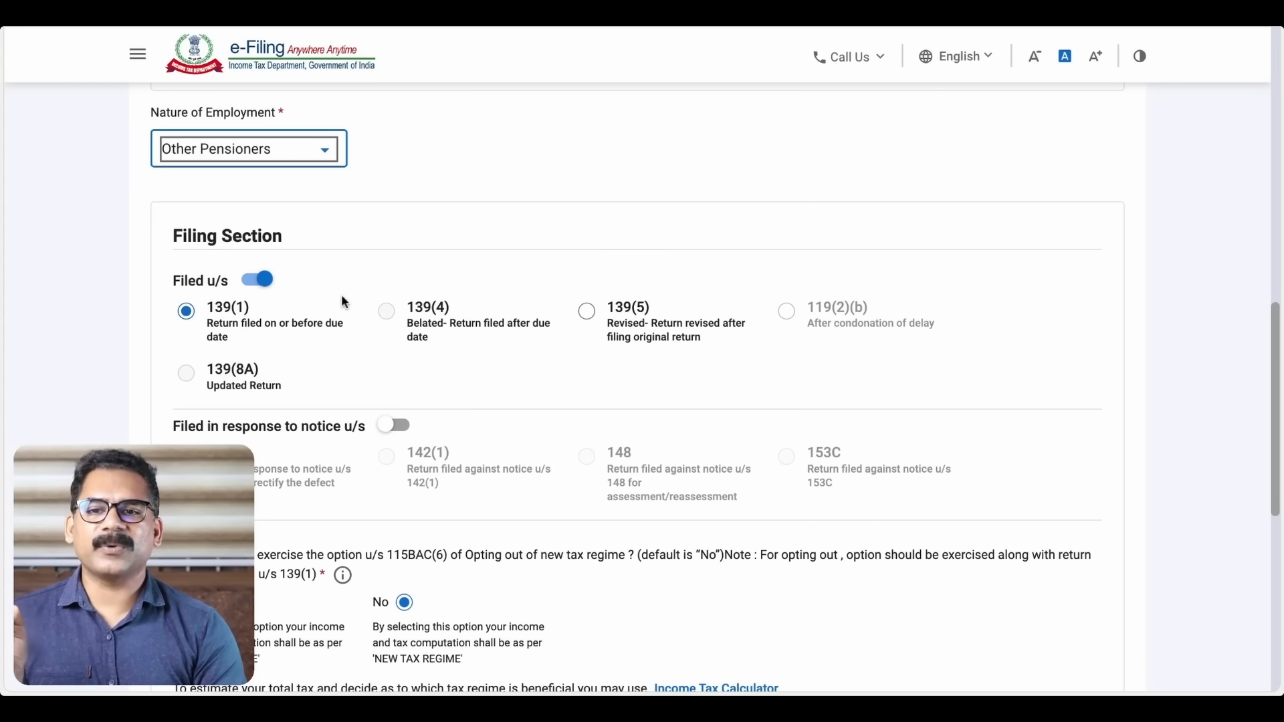
Review the filing status answers (opt-out No, representative assessee No) down to Bank Details
{"action": "scroll", "coordinate": [356, 297], "scroll_direction": "down", "scroll_amount": 1}
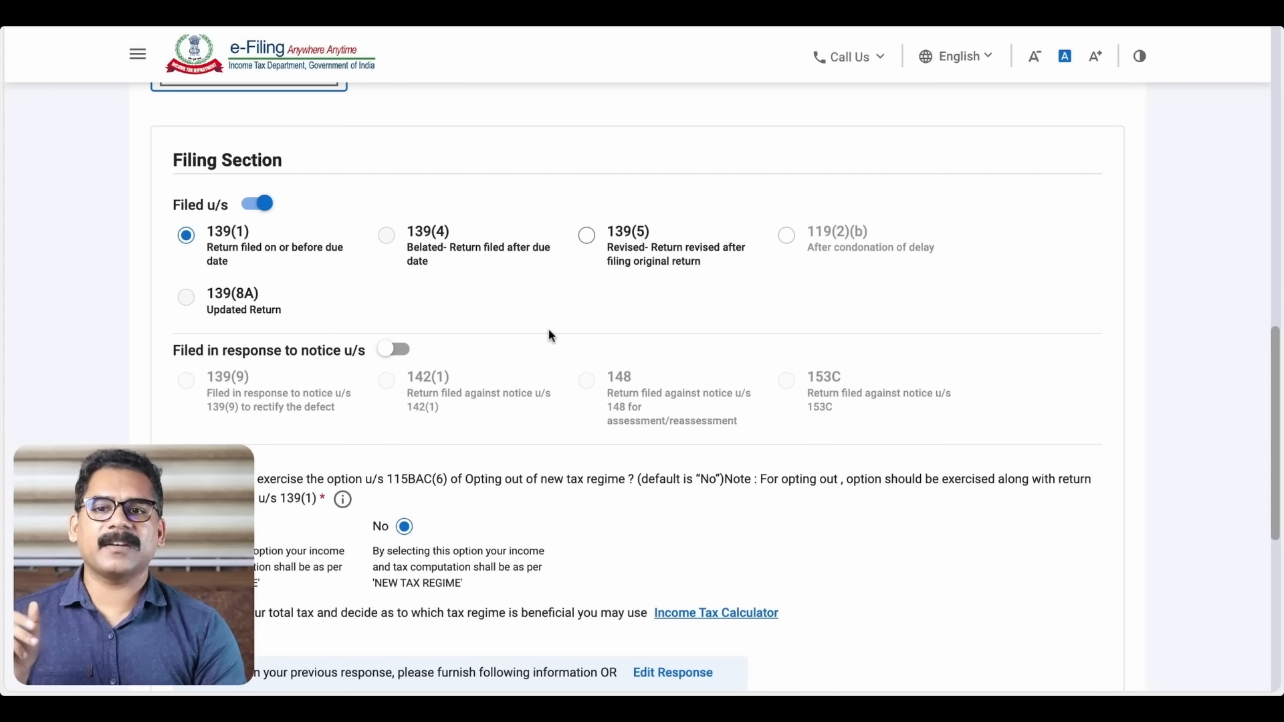
{"action": "scroll", "coordinate": [548, 329], "scroll_direction": "down", "scroll_amount": 2}
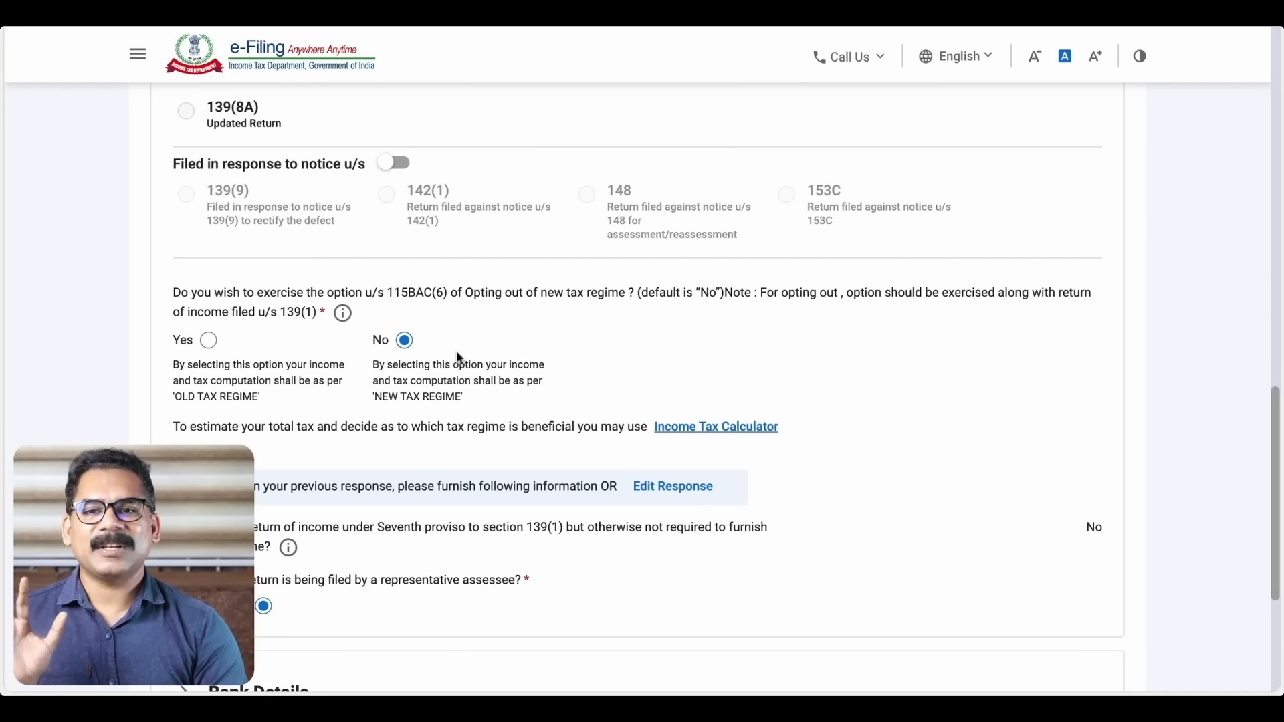
{"action": "scroll", "coordinate": [431, 363], "scroll_direction": "down", "scroll_amount": 2}
{"action": "scroll", "coordinate": [642, 388], "scroll_direction": "down", "scroll_amount": 2}
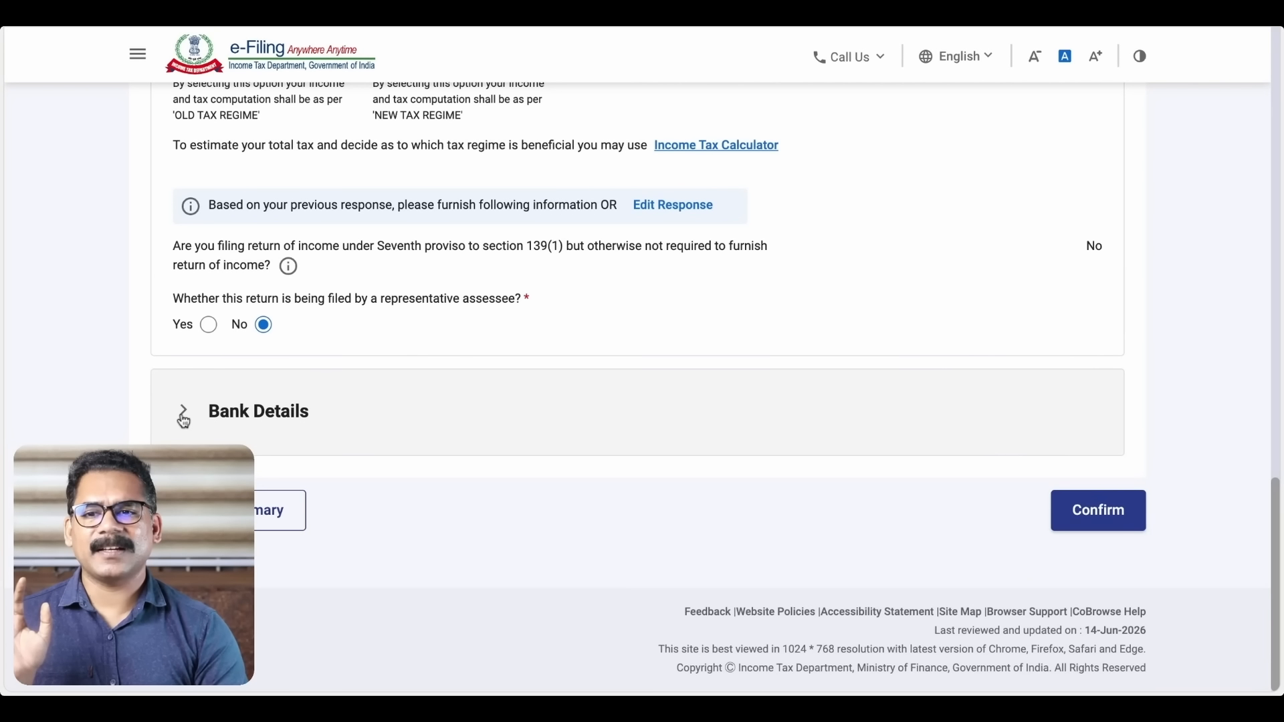
{"action": "left_click", "coordinate": [181, 416]}
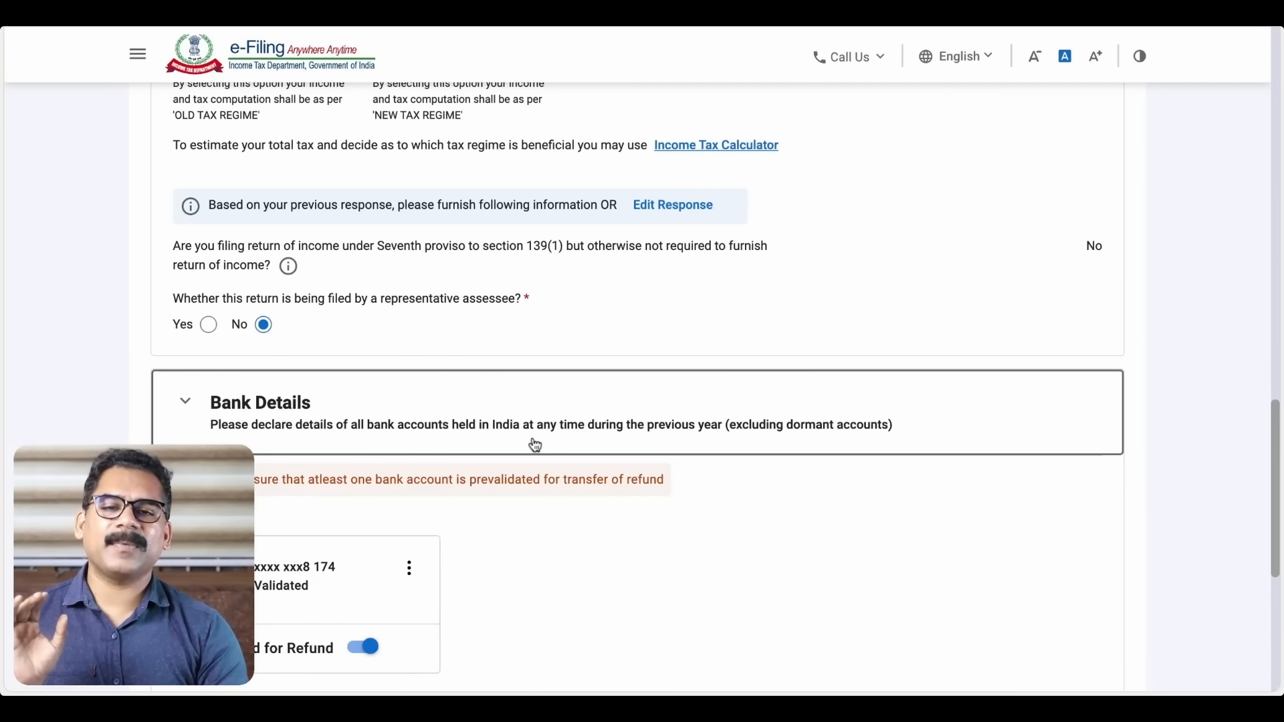
{"action": "scroll", "coordinate": [534, 444], "scroll_direction": "down", "scroll_amount": 1}
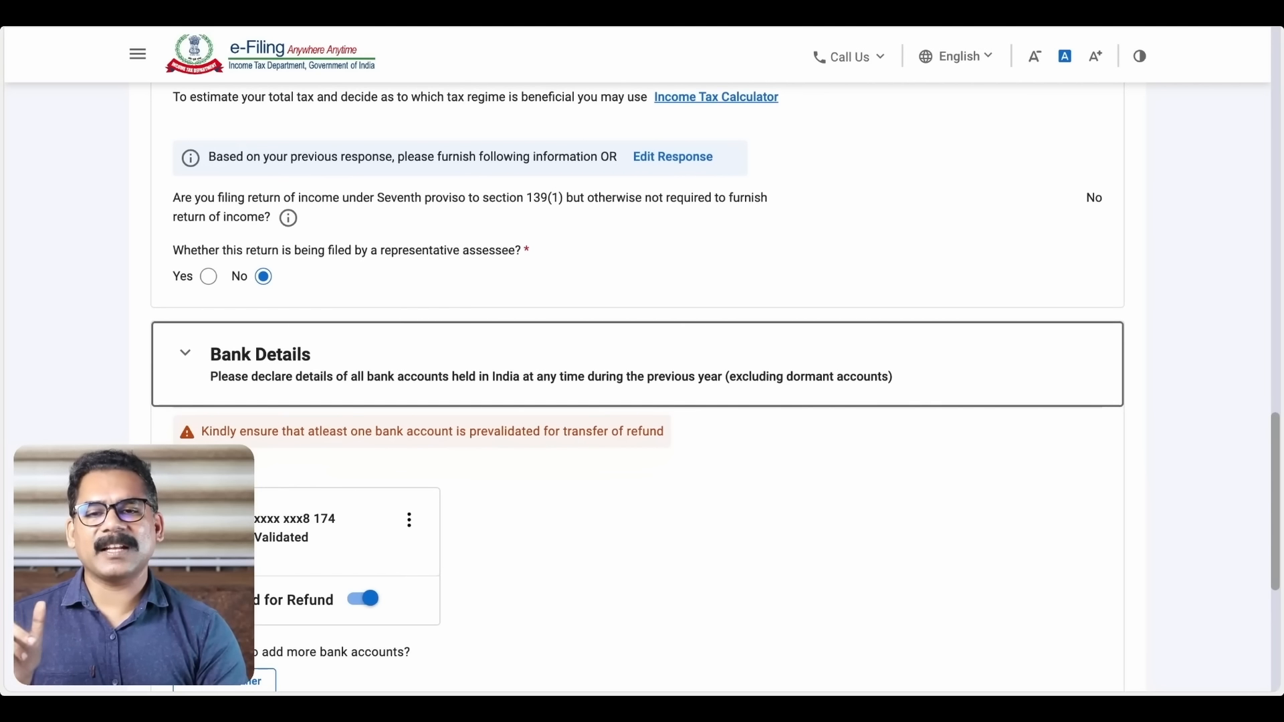
{"action": "scroll", "coordinate": [638, 370], "scroll_direction": "down", "scroll_amount": 1}
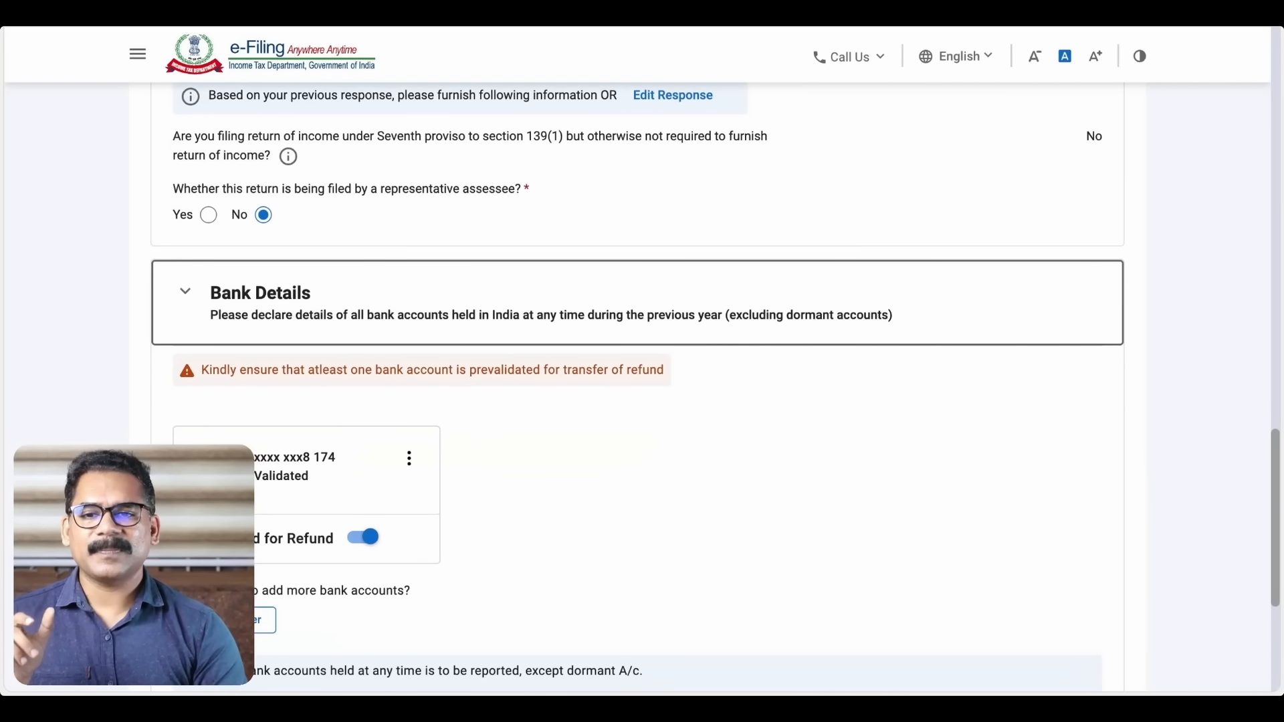
{"action": "scroll", "coordinate": [850, 462], "scroll_direction": "down", "scroll_amount": 5}
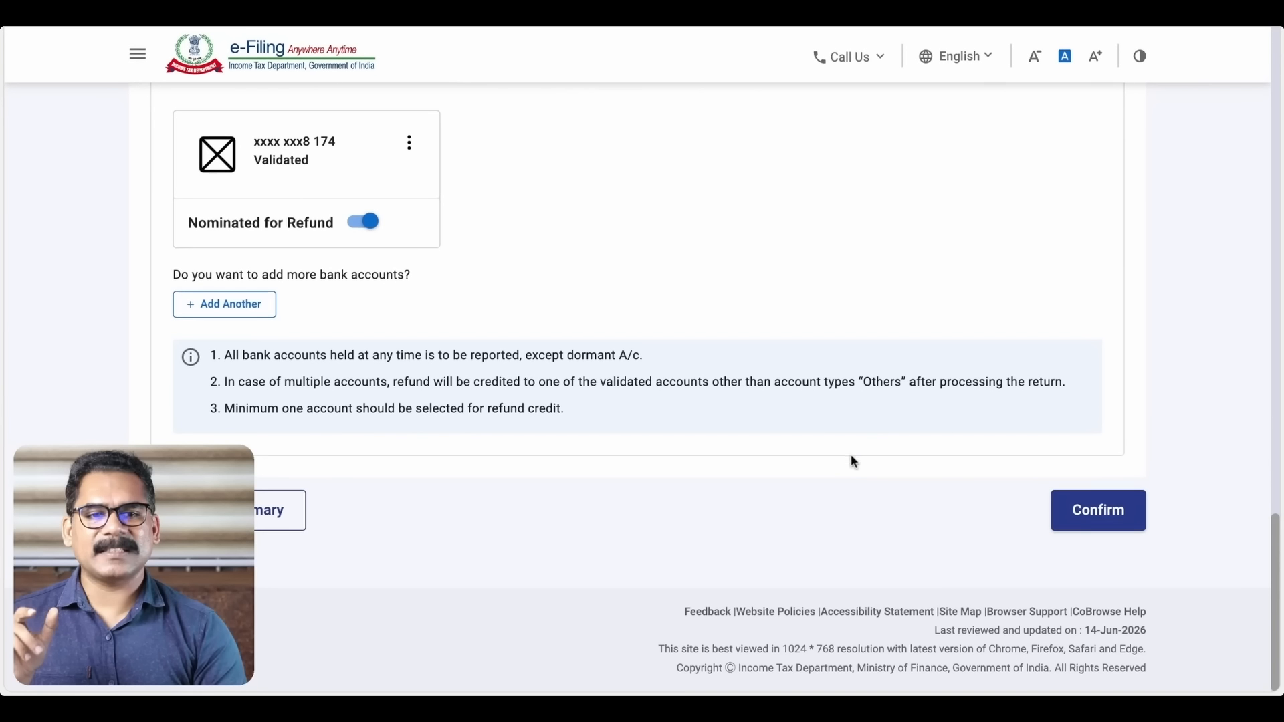
Confirm the personal information and return to the Return Summary showing ₹ 397,597 gross total income
{"action": "left_click", "coordinate": [1097, 516]}
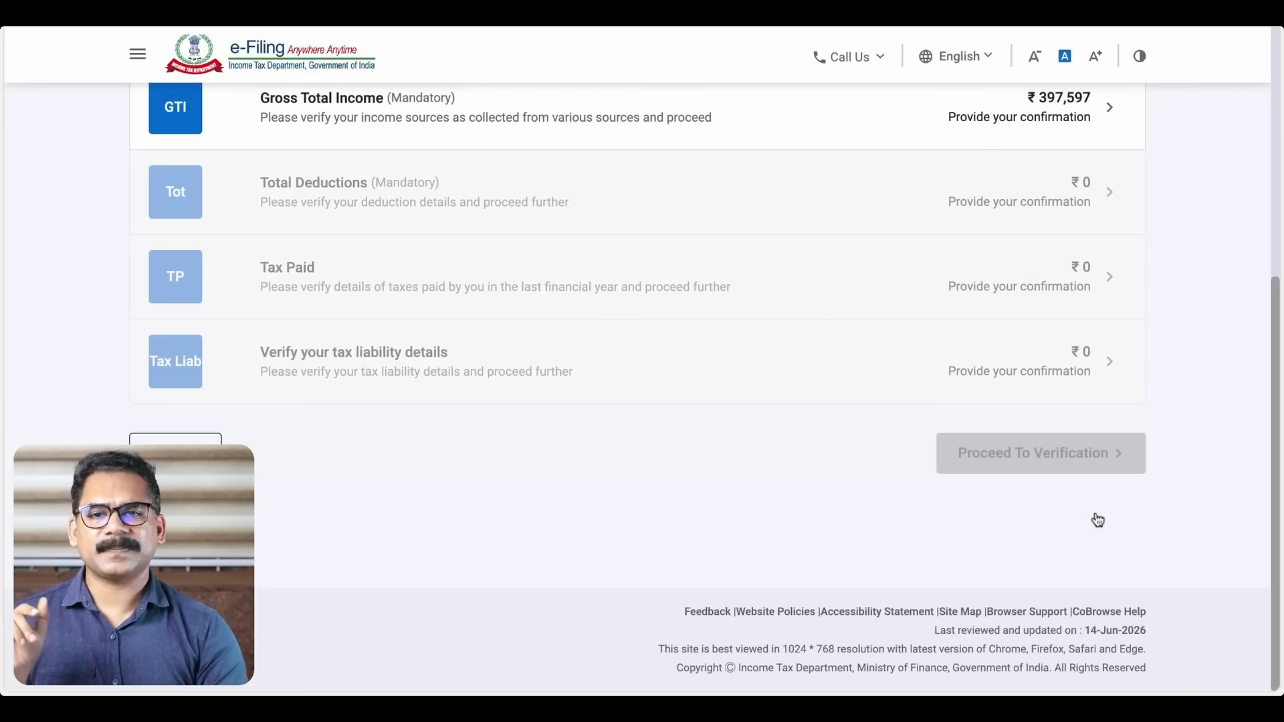
{"action": "scroll", "coordinate": [579, 292], "scroll_direction": "up", "scroll_amount": 4}
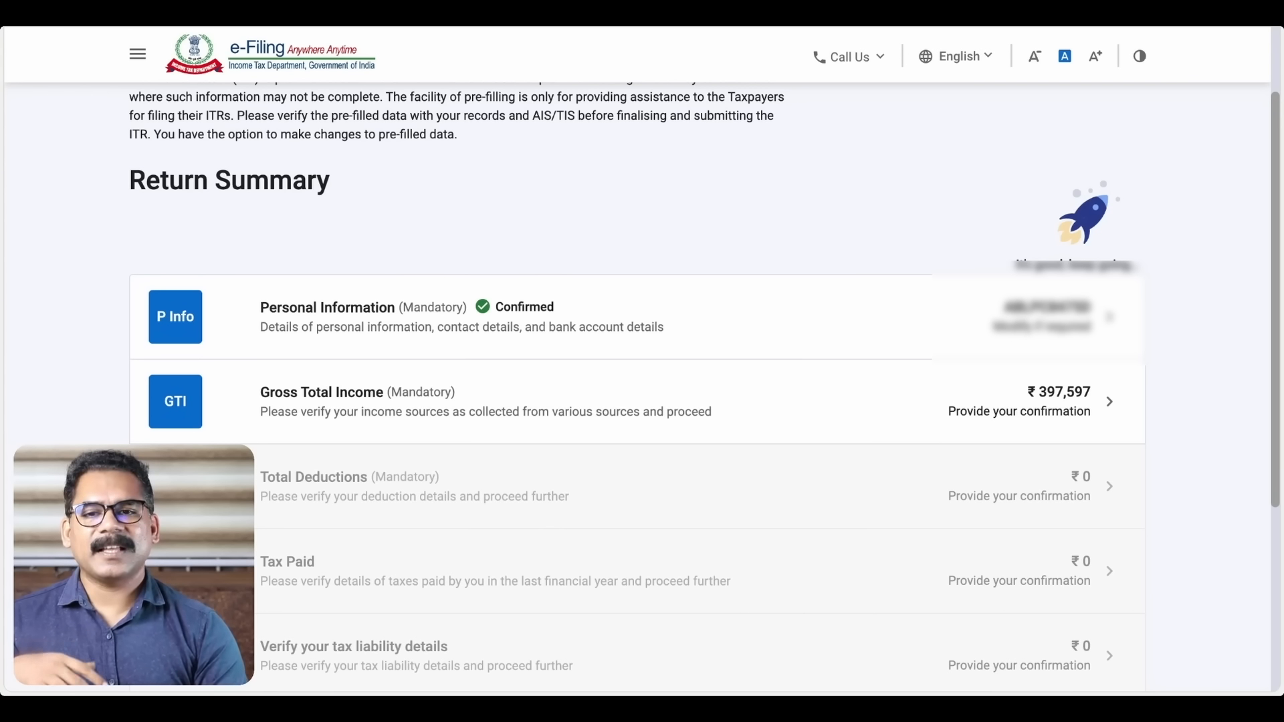
{"action": "scroll", "coordinate": [980, 113], "scroll_direction": "up", "scroll_amount": 3}
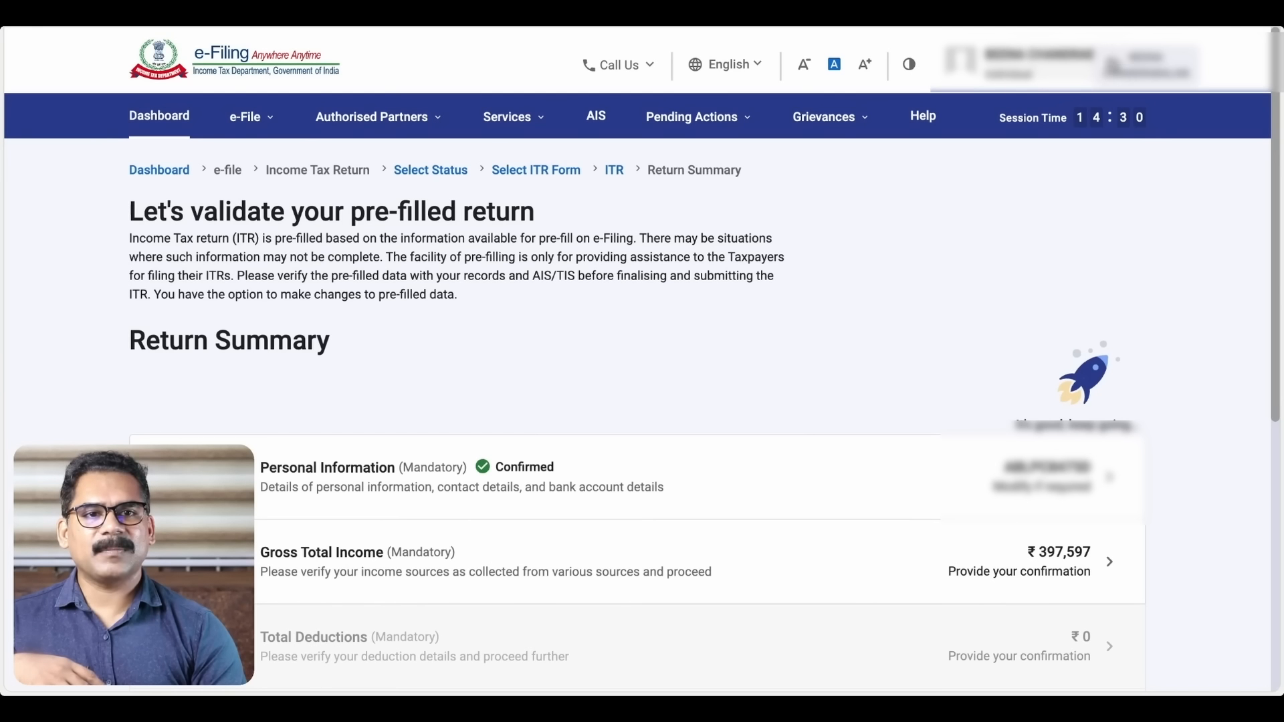
{"action": "left_click", "coordinate": [1110, 64]}
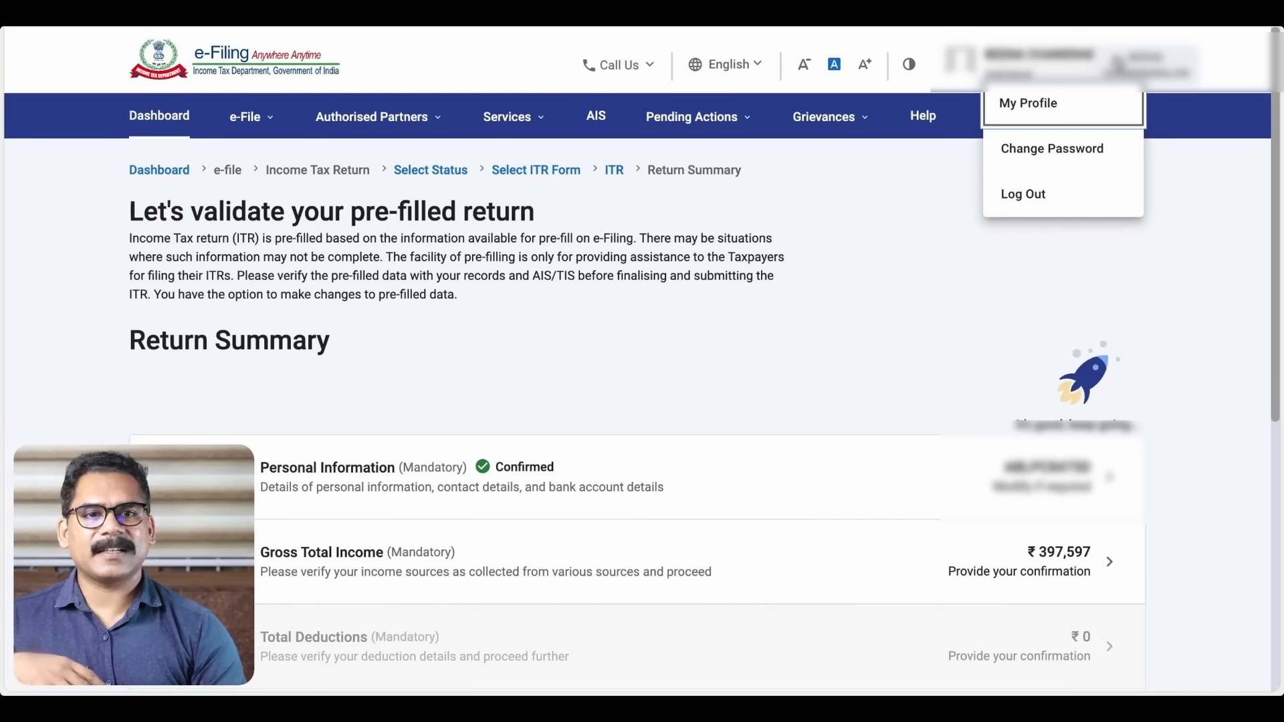
{"action": "left_click", "coordinate": [1025, 104]}
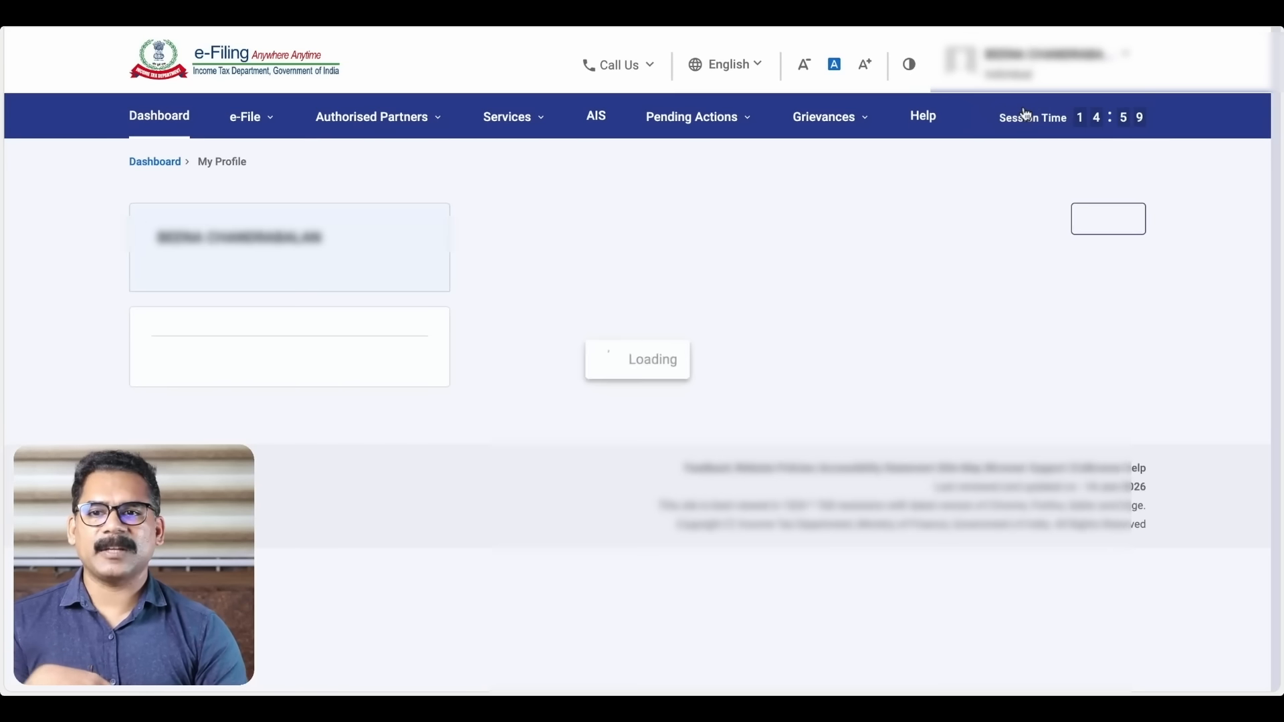
{"action": "left_click", "coordinate": [513, 117]}
{"action": "left_click", "coordinate": [517, 61]}
{"action": "scroll", "coordinate": [518, 60], "scroll_direction": "down", "scroll_amount": 5}
{"action": "scroll", "coordinate": [705, 385], "scroll_direction": "up", "scroll_amount": 1}
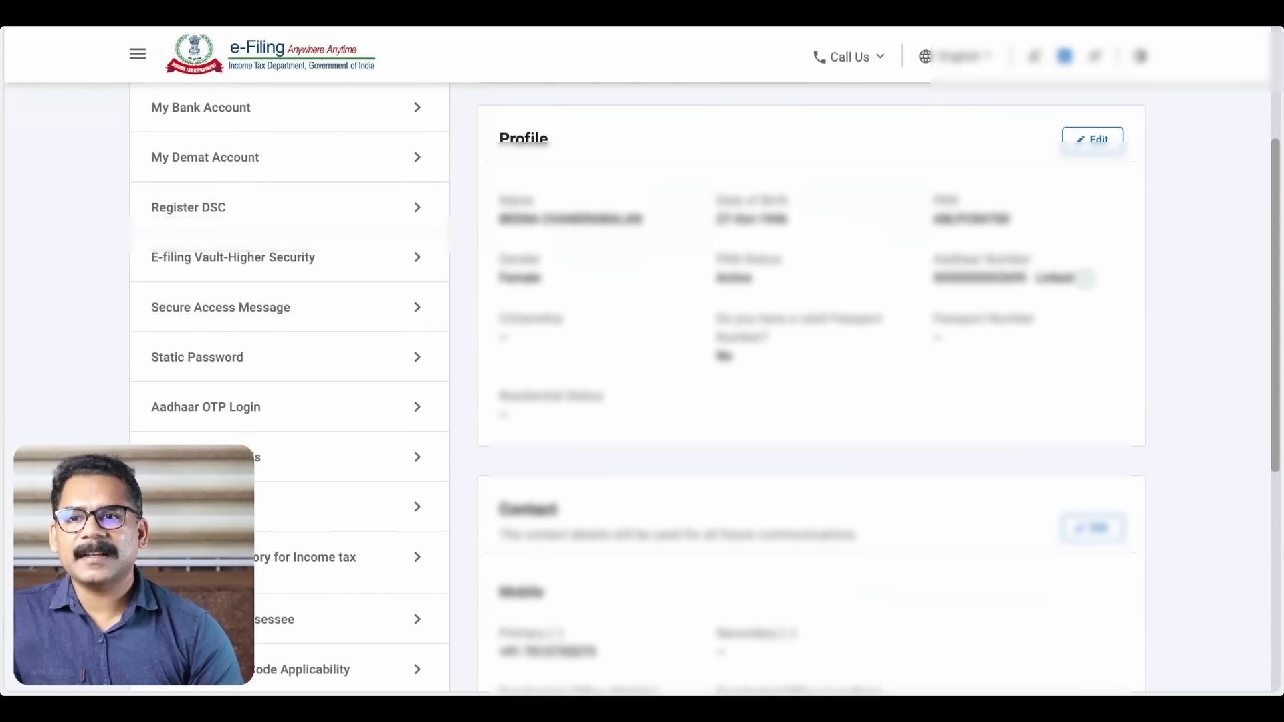
{"action": "scroll", "coordinate": [425, 177], "scroll_direction": "up", "scroll_amount": 1}
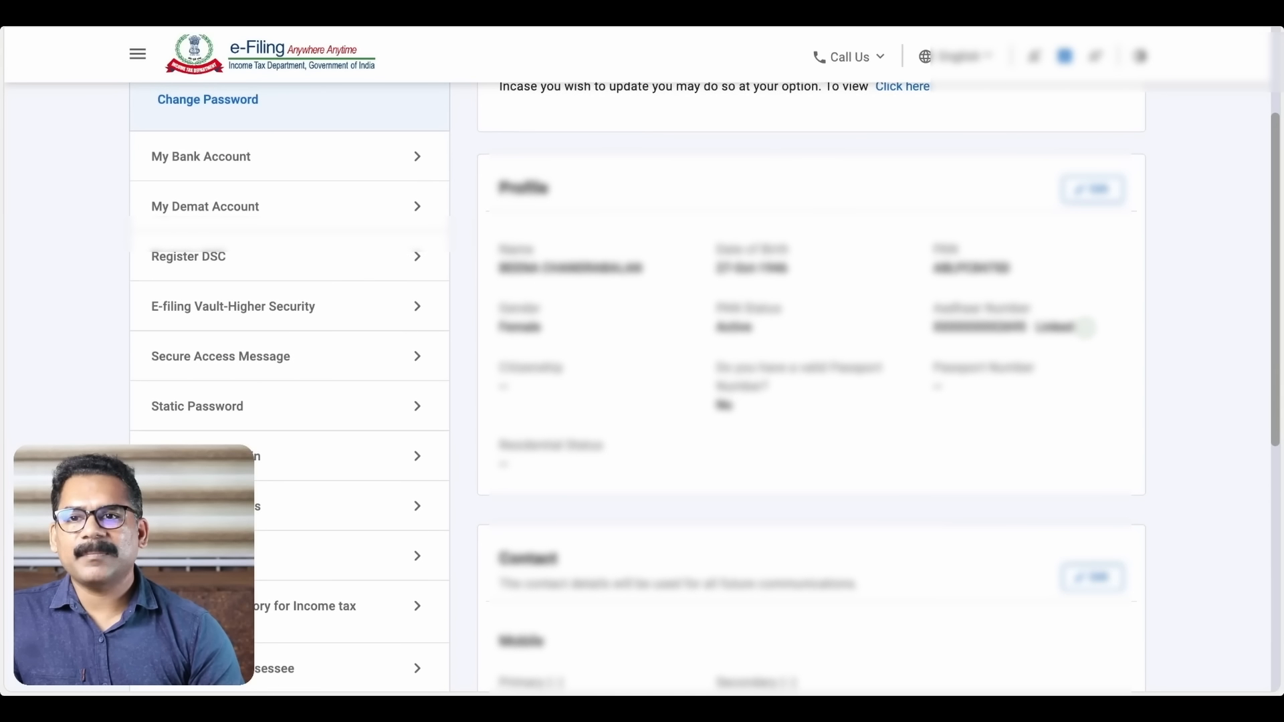
{"action": "left_click", "coordinate": [415, 158]}
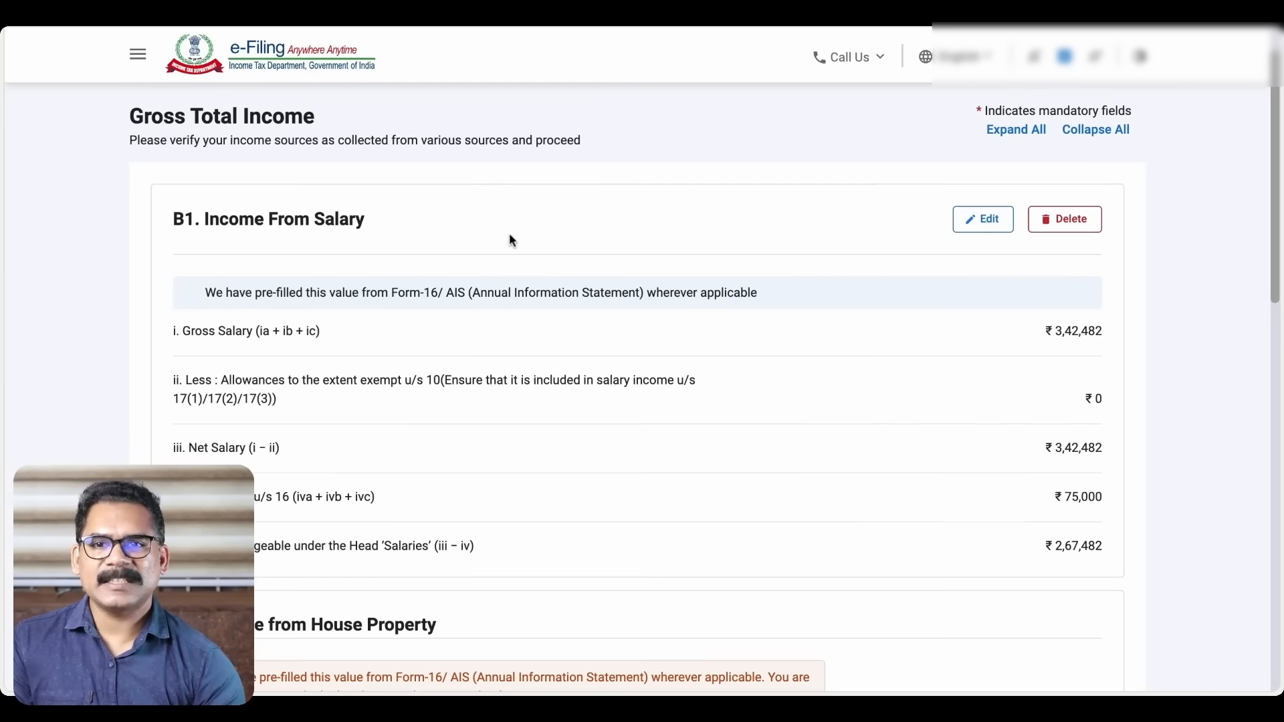
Scroll up to review the salary: ₹3,42,482 gross, less ₹75,000, leaving ₹2,67,482 taxable
{"action": "scroll", "coordinate": [512, 240], "scroll_direction": "up", "scroll_amount": 2}
Open Form 26AS on TRACES after agreeing to the Form 16/16A notice
{"action": "left_click", "coordinate": [258, 120]}
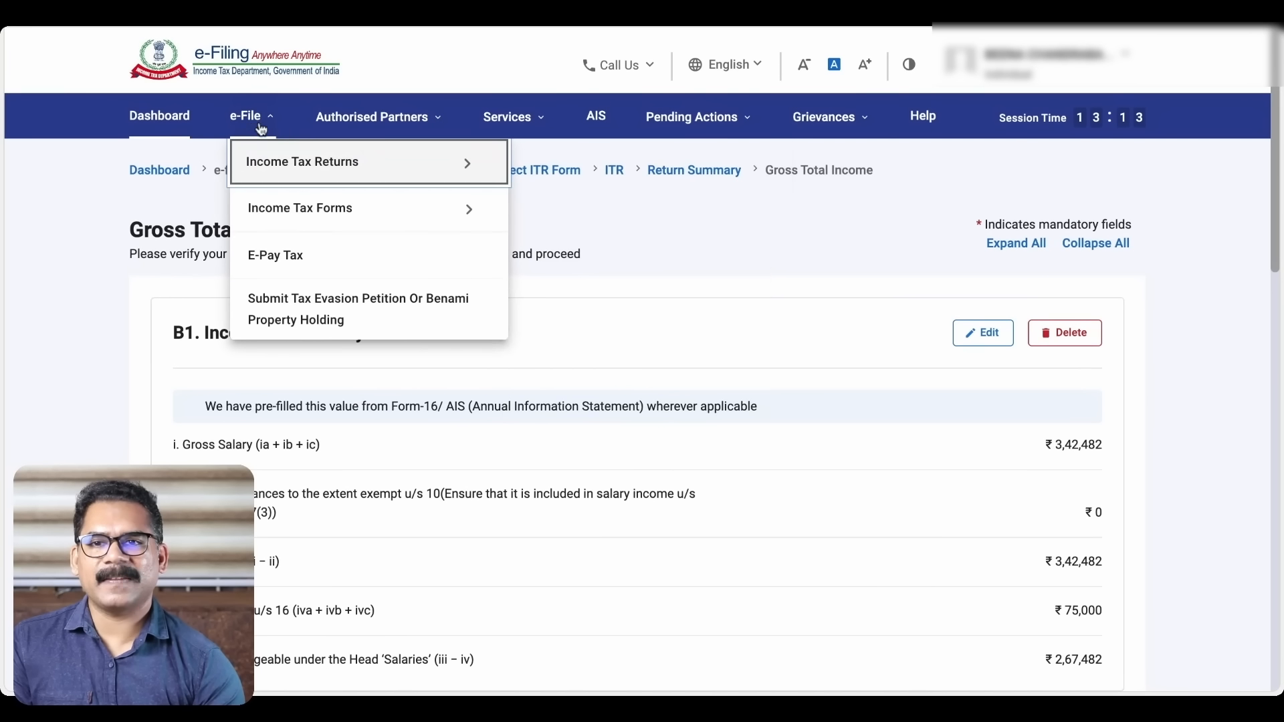
{"action": "mouse_move", "coordinate": [274, 163]}
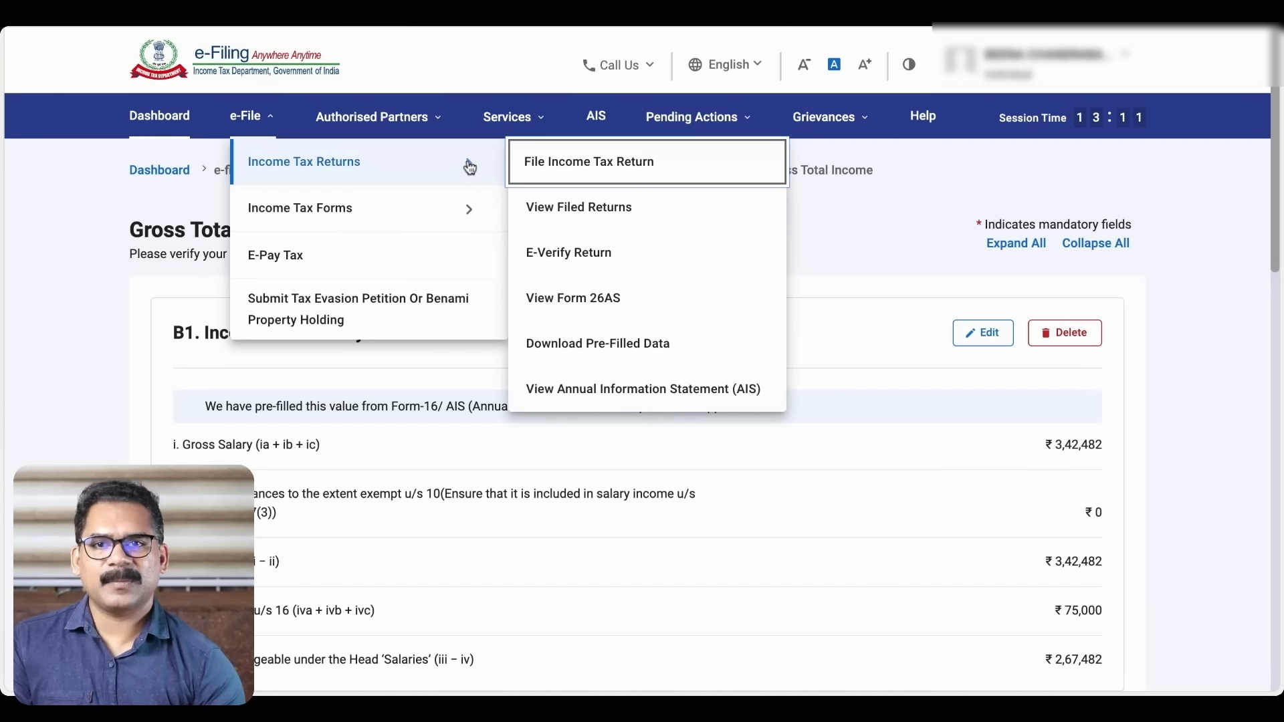
{"action": "left_click", "coordinate": [607, 306]}
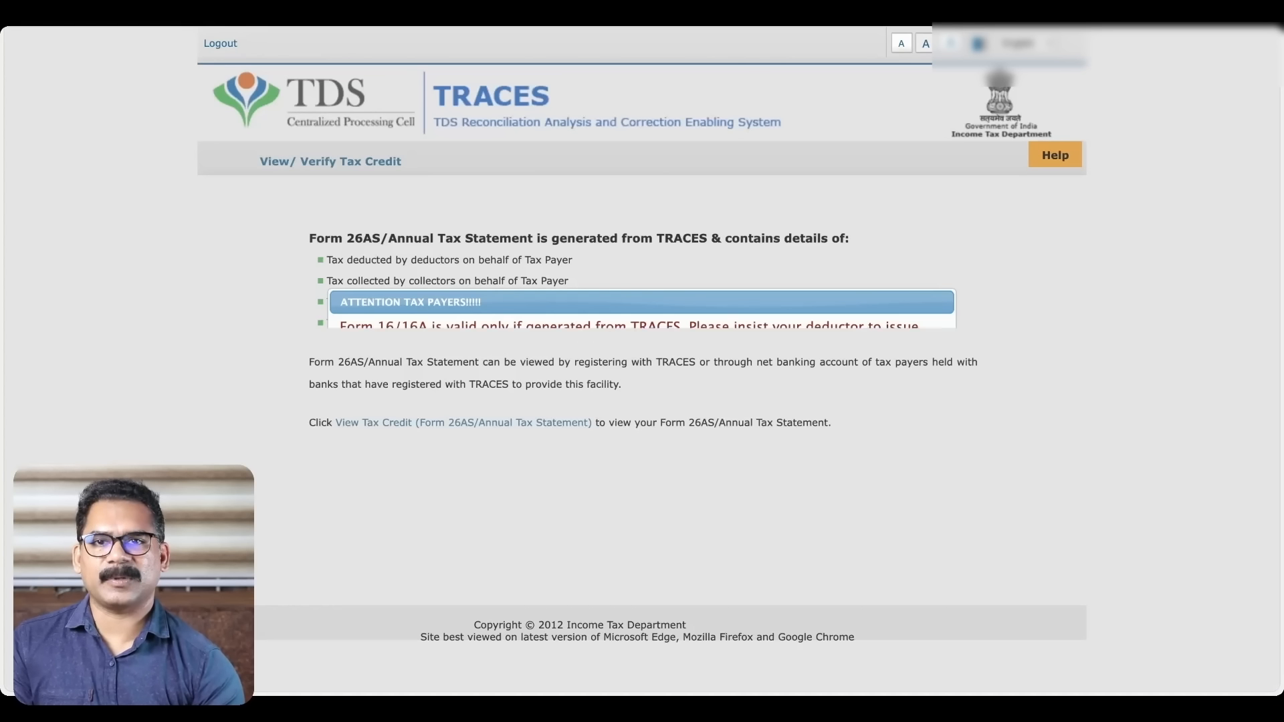
{"action": "left_click", "coordinate": [345, 375]}
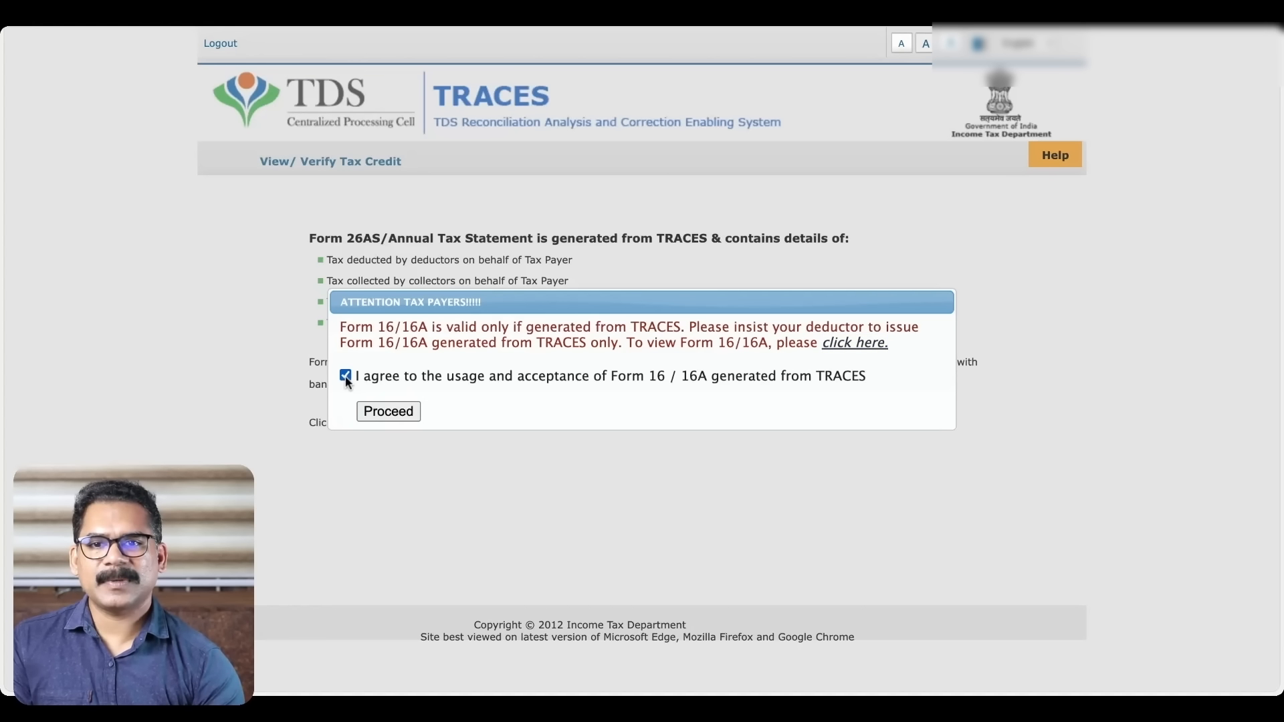
{"action": "left_click", "coordinate": [388, 411]}
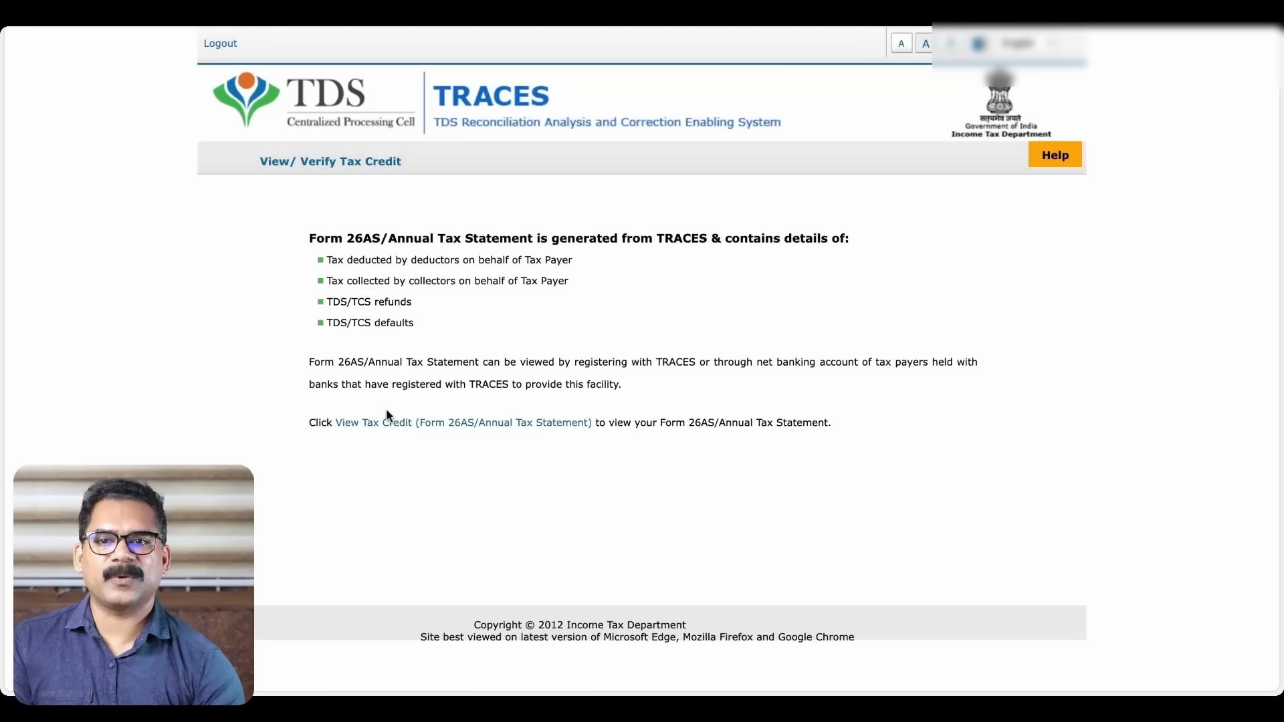
{"action": "left_click", "coordinate": [423, 425]}
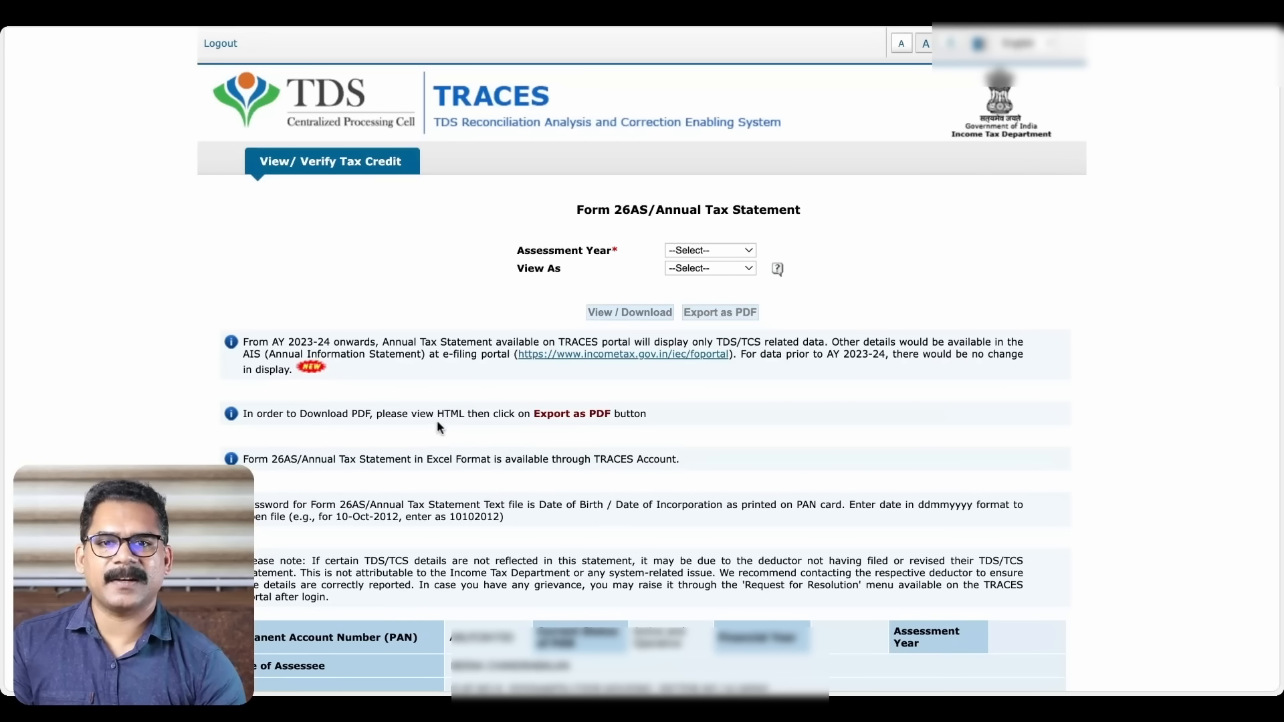
Generate the Form 26AS annual tax statement for assessment year 2026-27 in HTML
{"action": "left_click", "coordinate": [741, 249]}
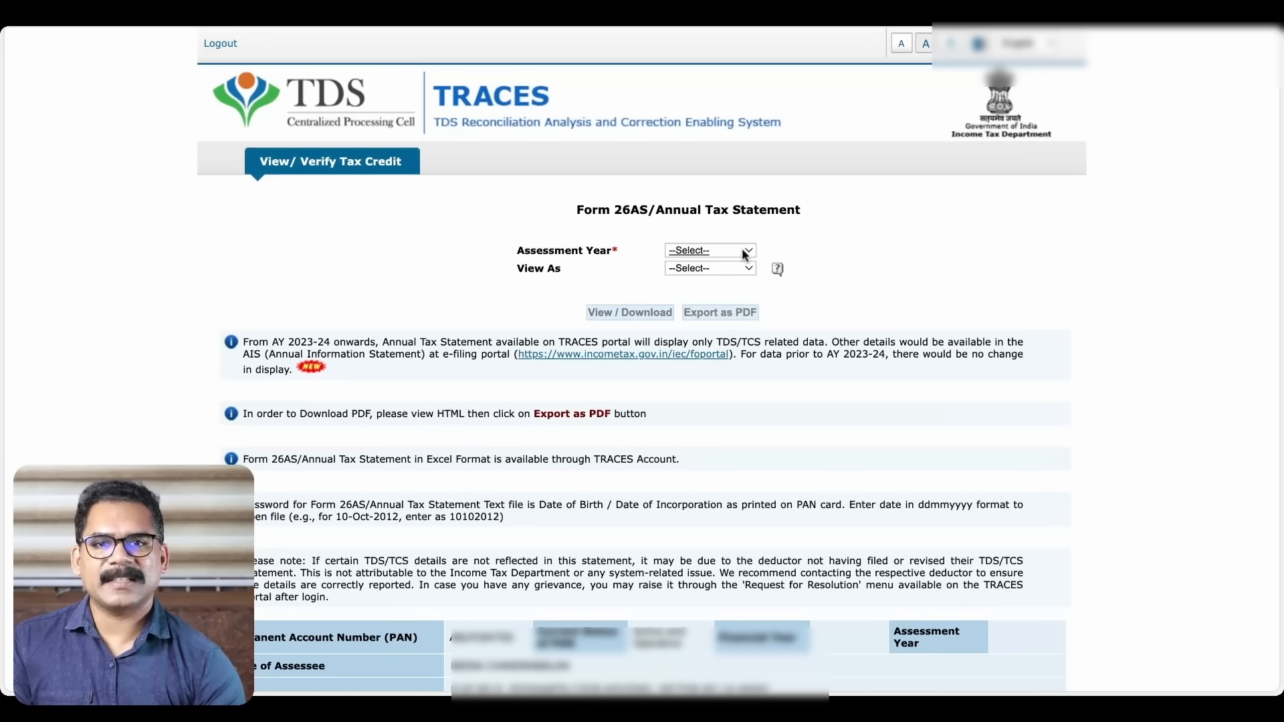
{"action": "left_click", "coordinate": [732, 268]}
{"action": "left_click", "coordinate": [750, 268]}
{"action": "left_click", "coordinate": [708, 282]}
{"action": "left_click", "coordinate": [607, 319]}
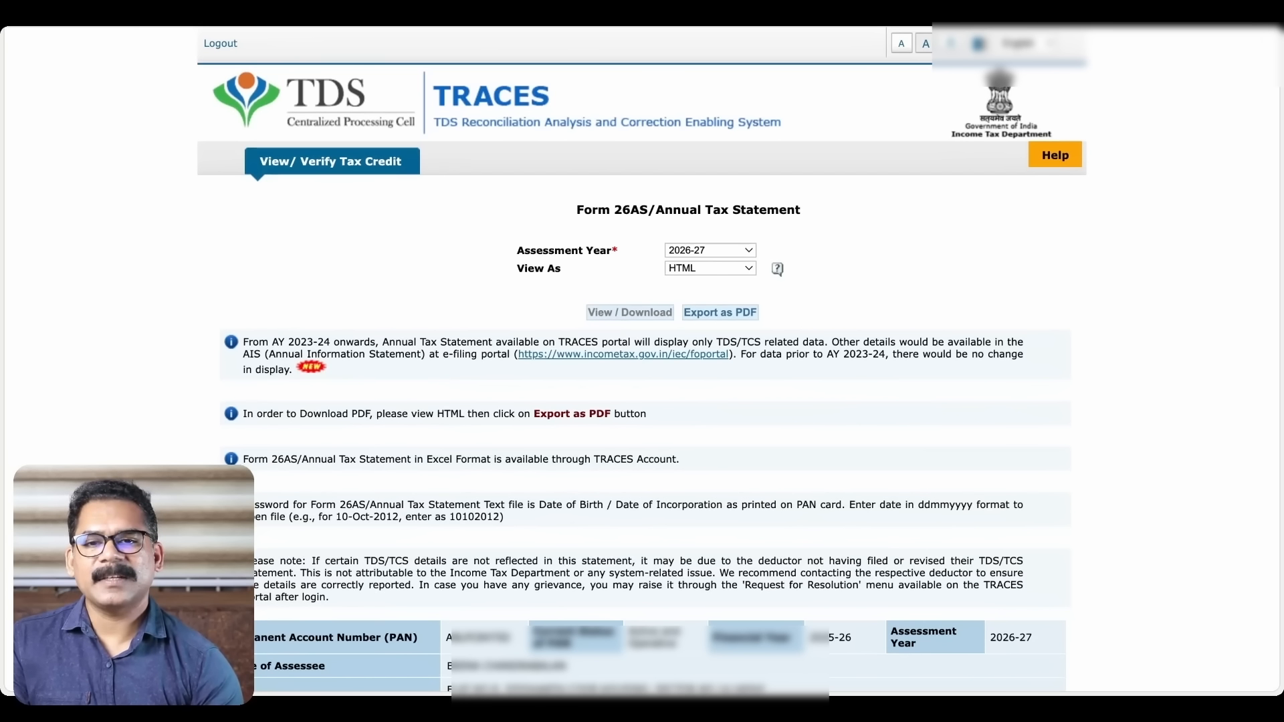
{"action": "scroll", "coordinate": [642, 361], "scroll_direction": "down", "scroll_amount": 10}
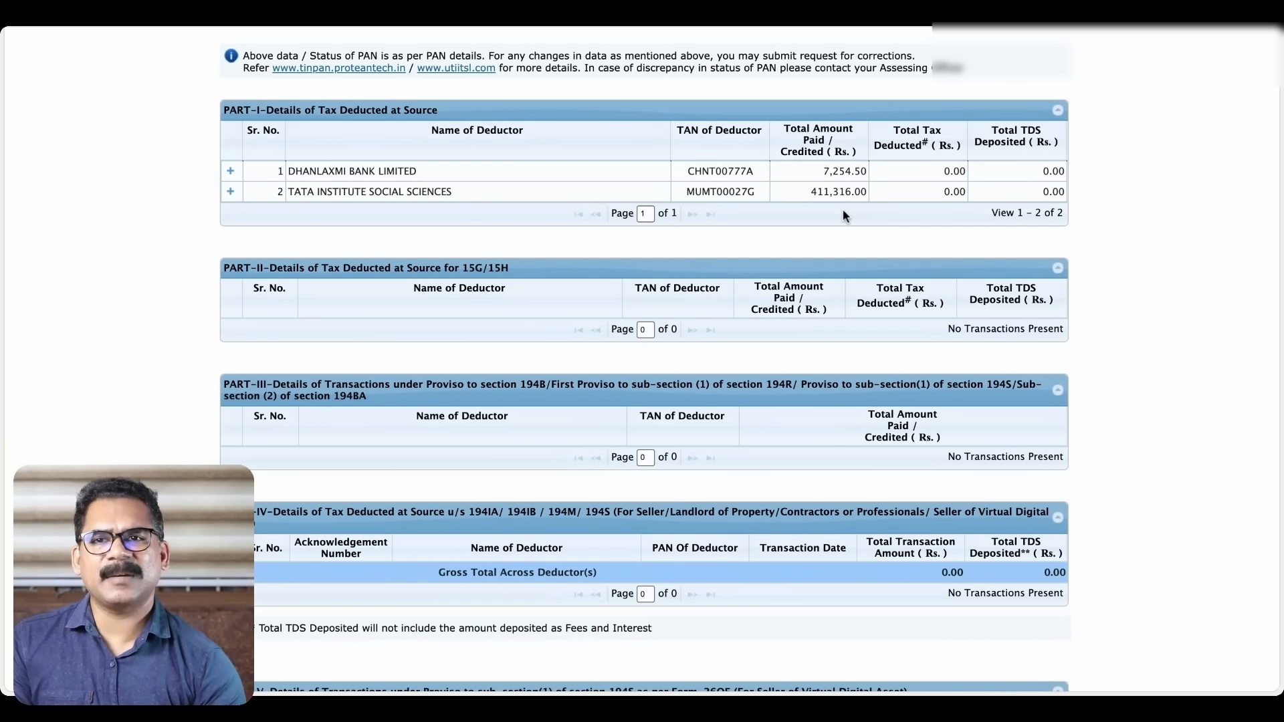
Compare with the e-Filing return, then expand the TATA INSTITUTE SOCIAL SCIENCES deduction details
{"action": "left_click", "coordinate": [531, 20]}
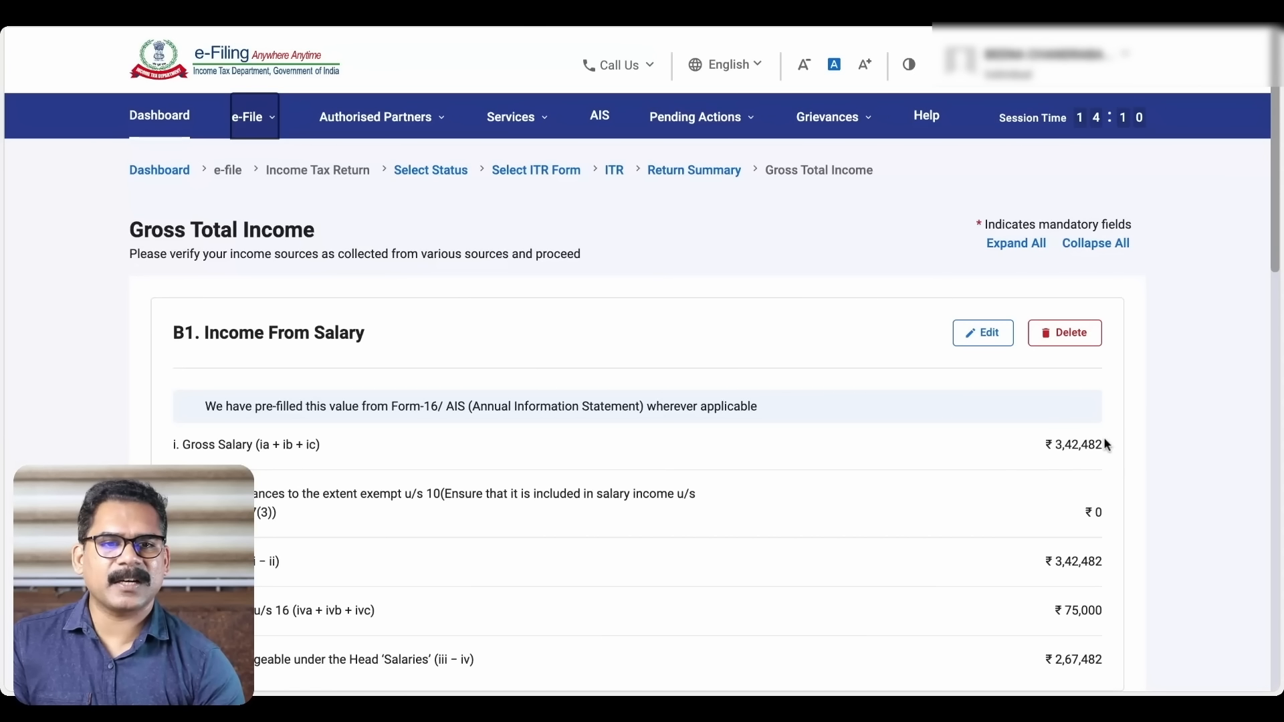
{"action": "left_click", "coordinate": [559, 25]}
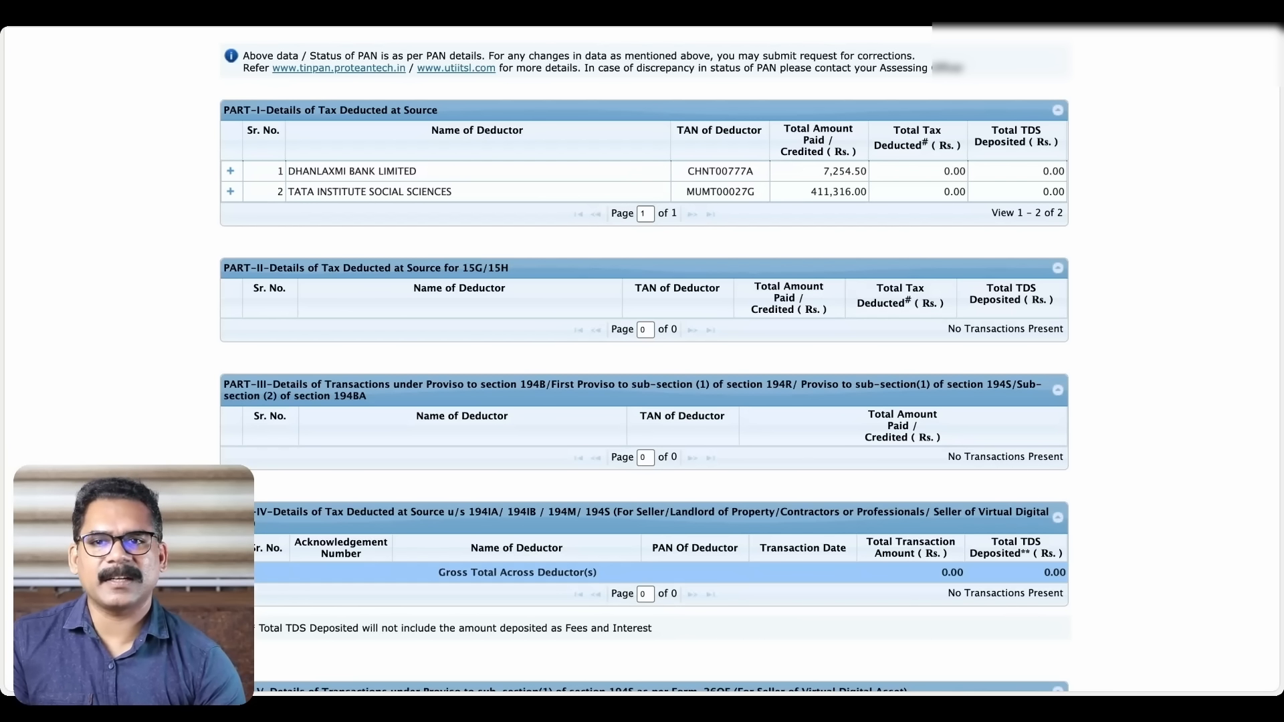
{"action": "left_click", "coordinate": [231, 192]}
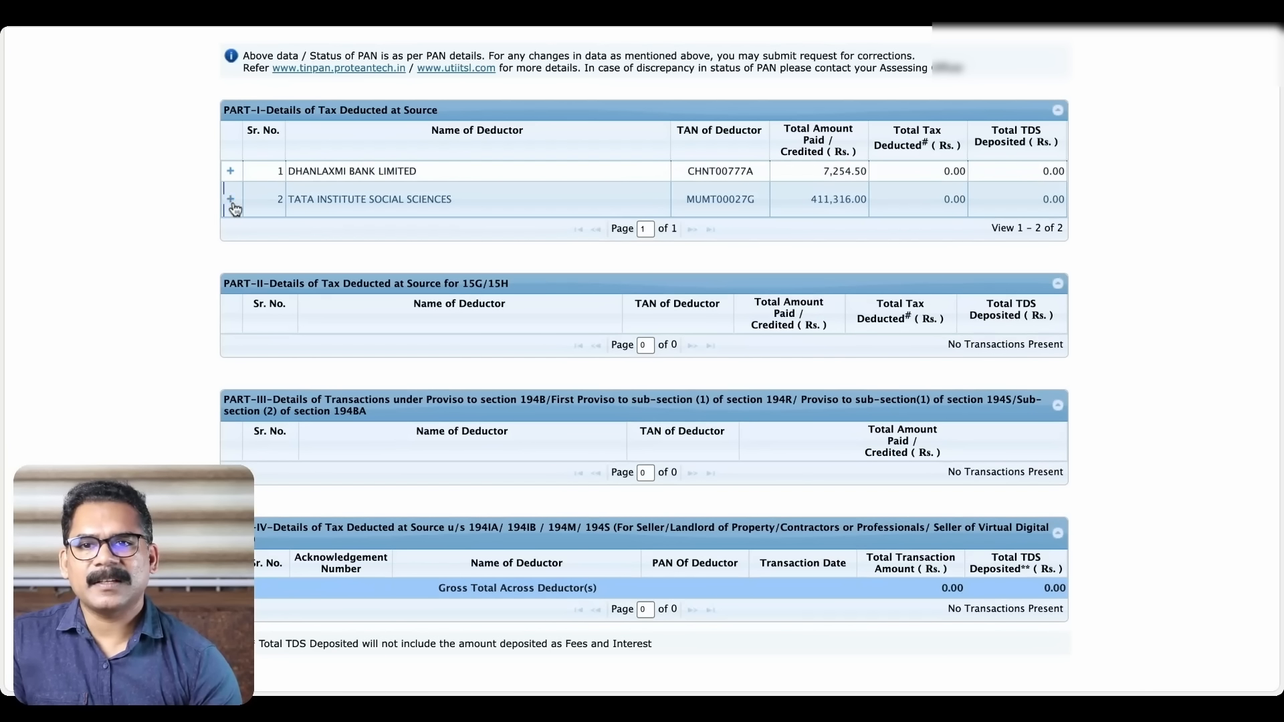
{"action": "left_click", "coordinate": [232, 199]}
{"action": "left_click", "coordinate": [232, 198]}
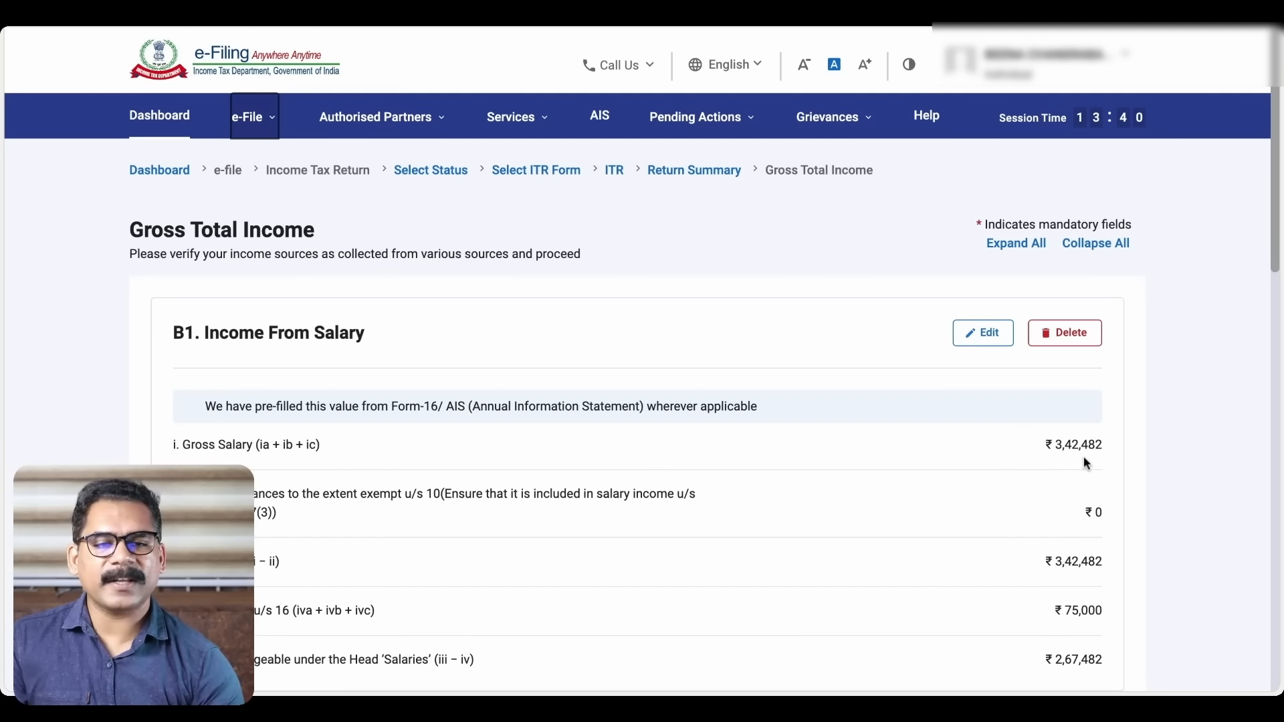
{"action": "left_click", "coordinate": [695, 117]}
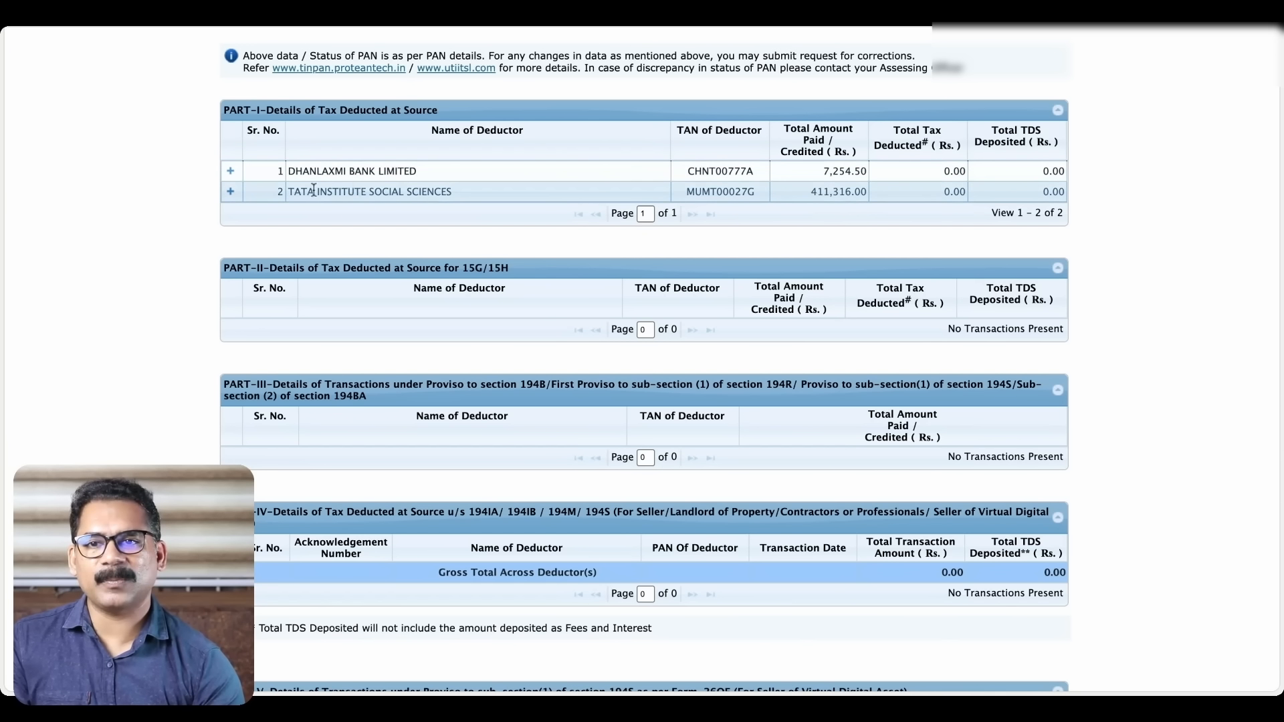
Review the twelve monthly TATA INSTITUTE SOCIAL SCIENCES salary credits, collapse them, and return to e-Filing
{"action": "left_click", "coordinate": [230, 192]}
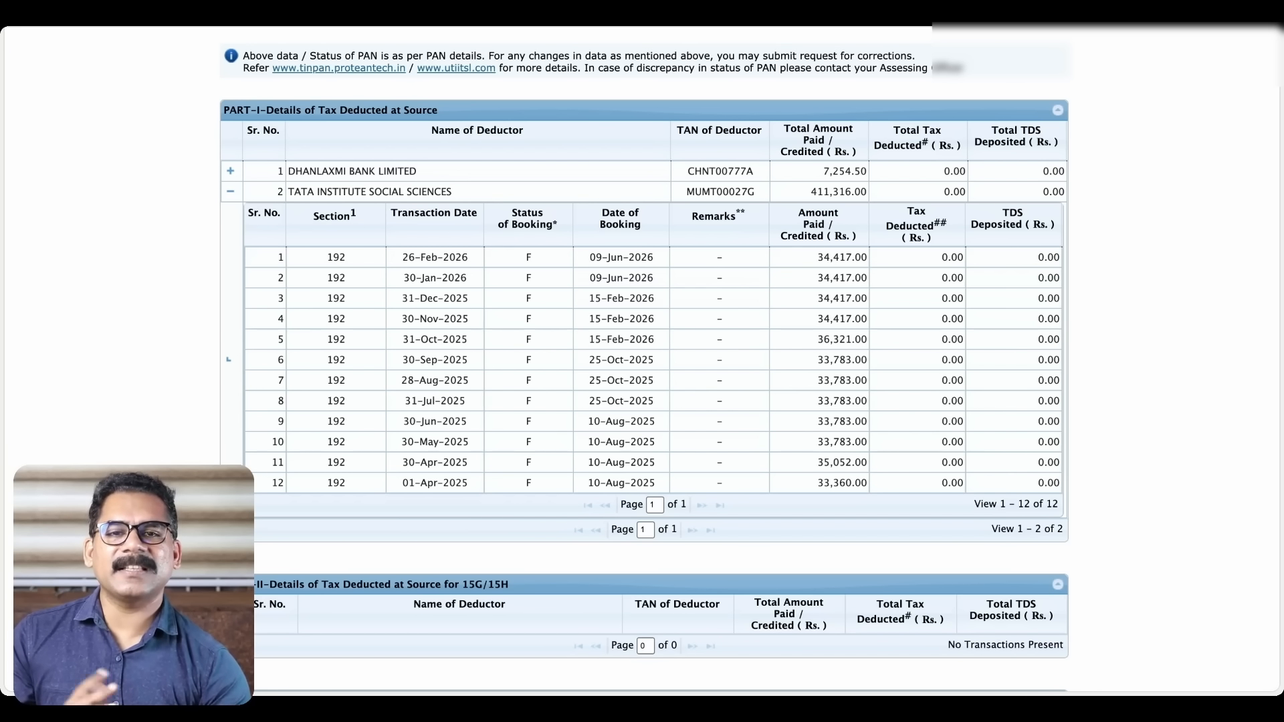
{"action": "scroll", "coordinate": [642, 361], "scroll_direction": "down", "scroll_amount": 3}
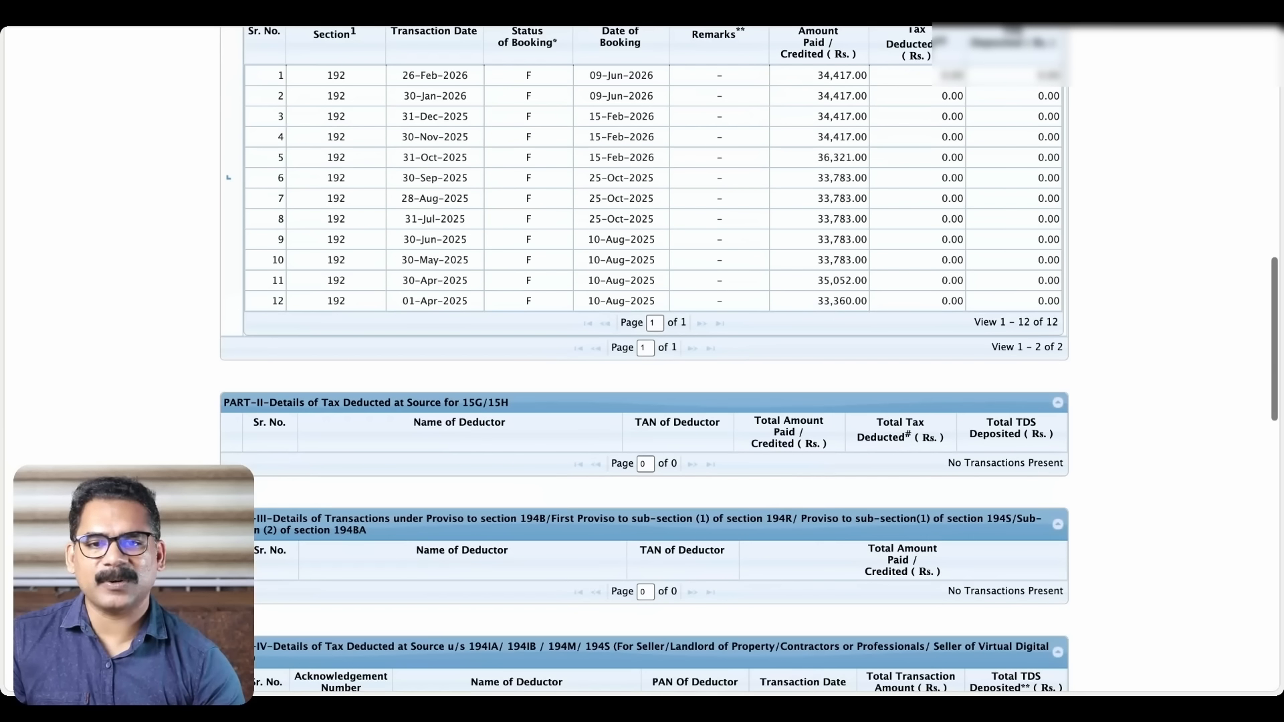
{"action": "scroll", "coordinate": [642, 361], "scroll_direction": "down", "scroll_amount": 5}
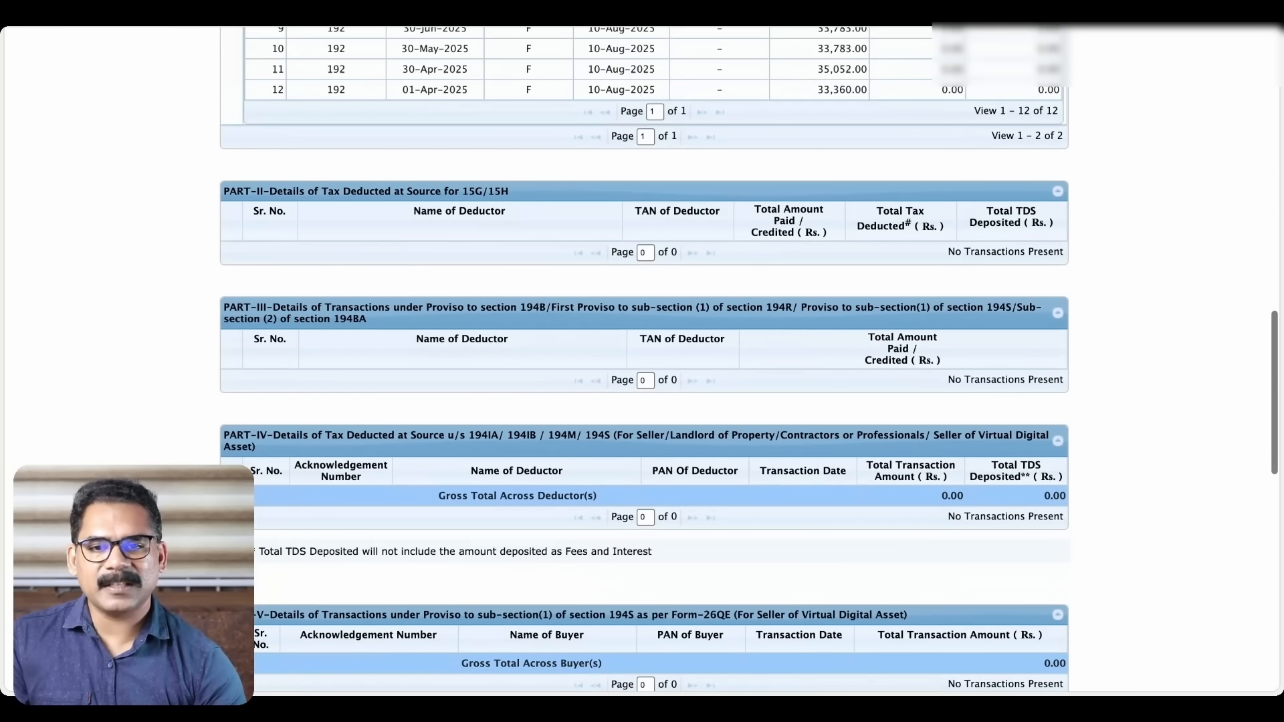
{"action": "scroll", "coordinate": [642, 361], "scroll_direction": "down", "scroll_amount": 8}
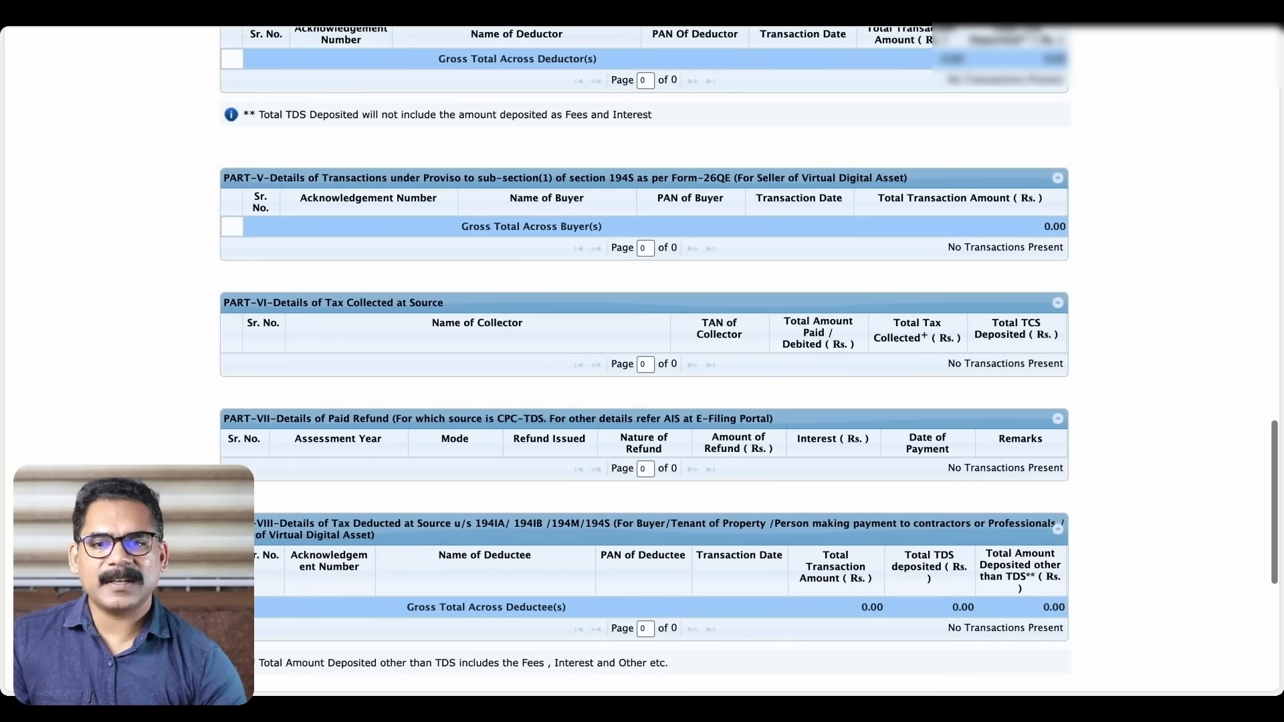
{"action": "scroll", "coordinate": [642, 361], "scroll_direction": "down", "scroll_amount": 3}
{"action": "scroll", "coordinate": [642, 361], "scroll_direction": "up", "scroll_amount": 11}
{"action": "scroll", "coordinate": [641, 361], "scroll_direction": "up", "scroll_amount": 10}
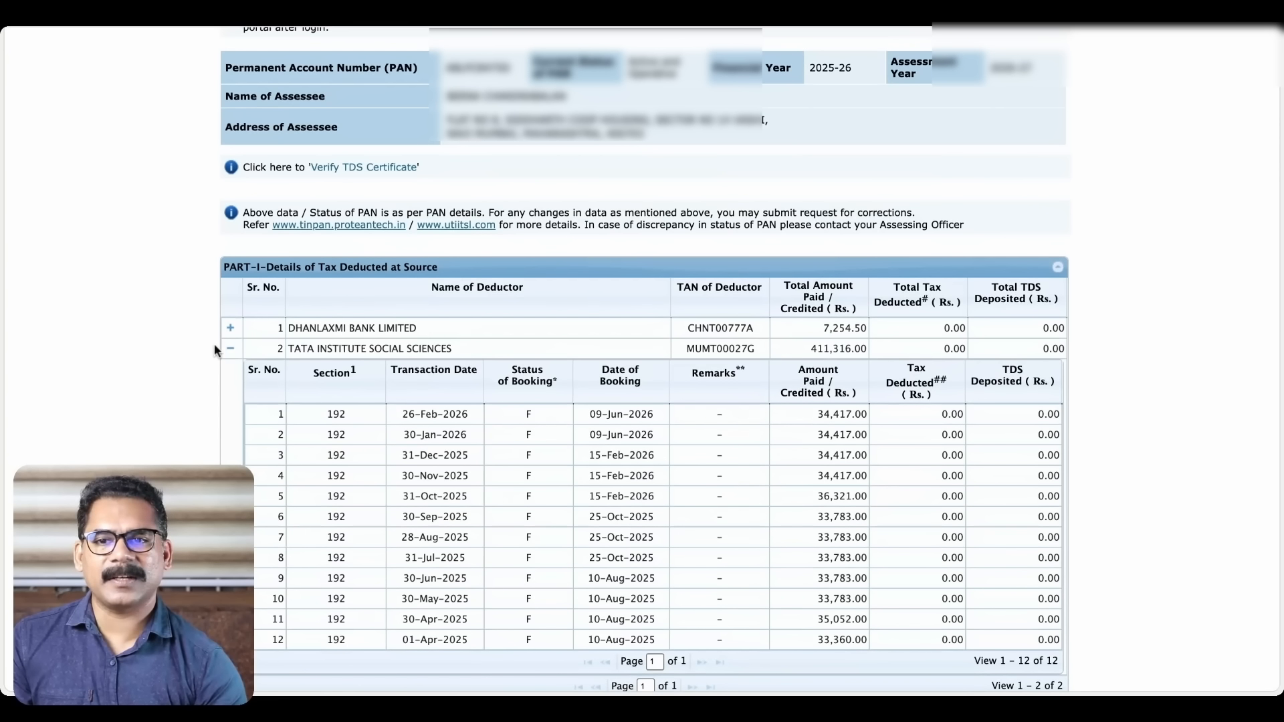
{"action": "left_click", "coordinate": [235, 355]}
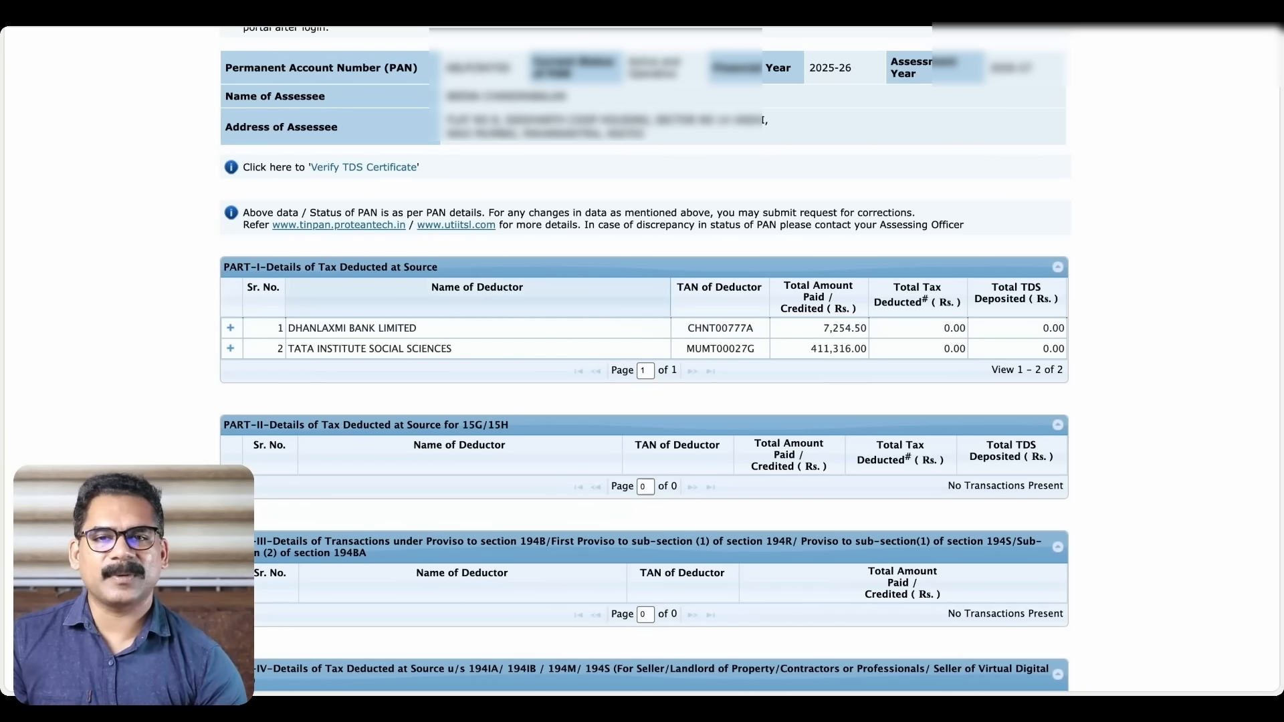
{"action": "left_click", "coordinate": [769, 8]}
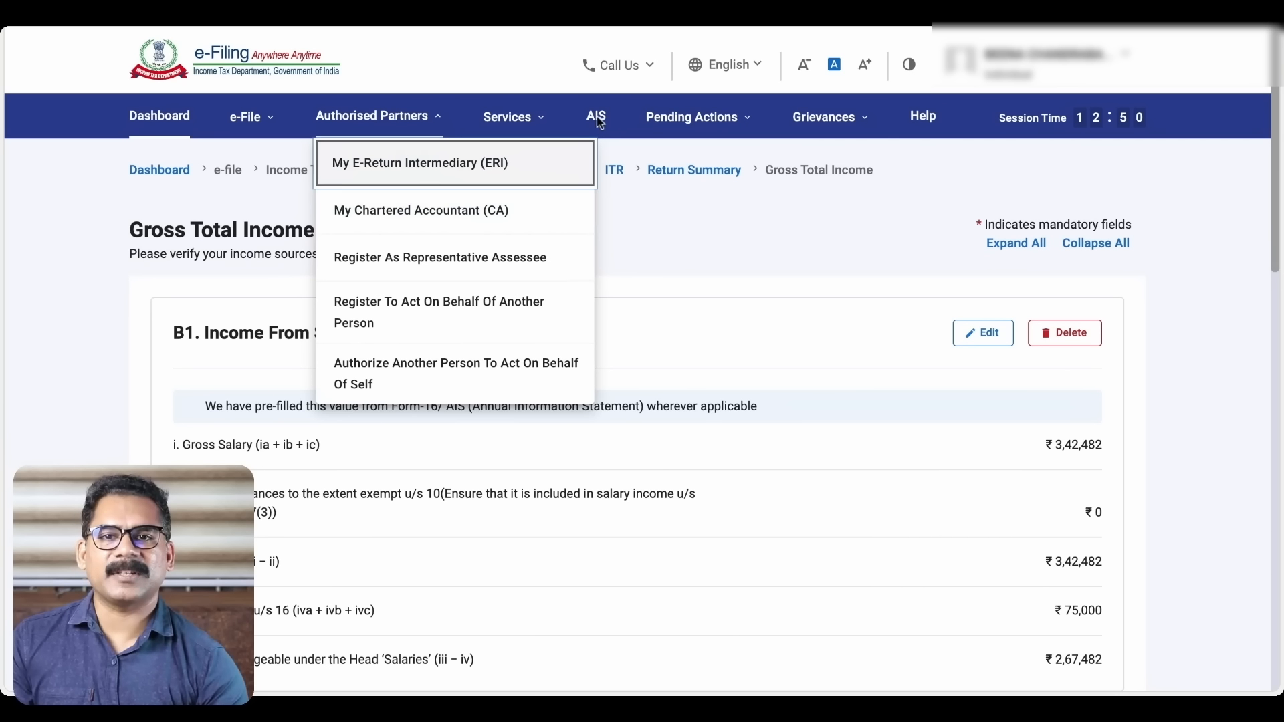
Open the AIS portal's Taxpayer Information Summary for F.Y. 2025-26 and scroll through it
{"action": "left_click", "coordinate": [520, 60]}
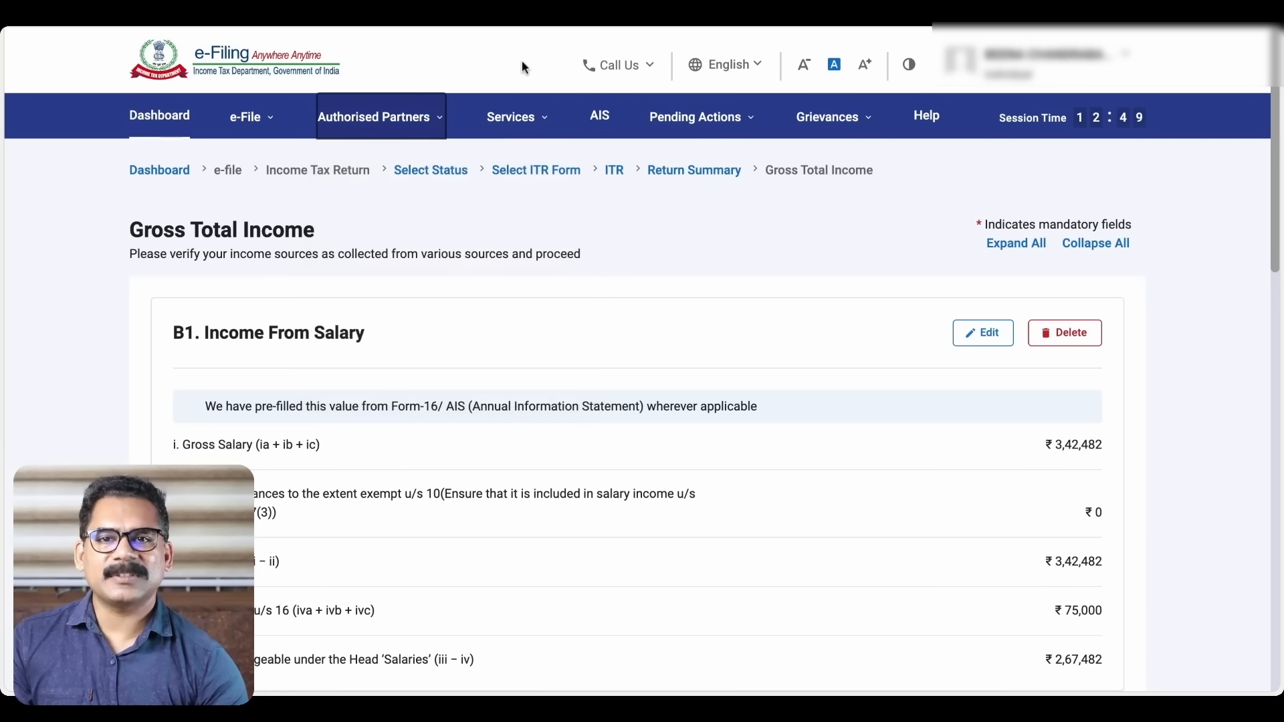
{"action": "left_click", "coordinate": [598, 118]}
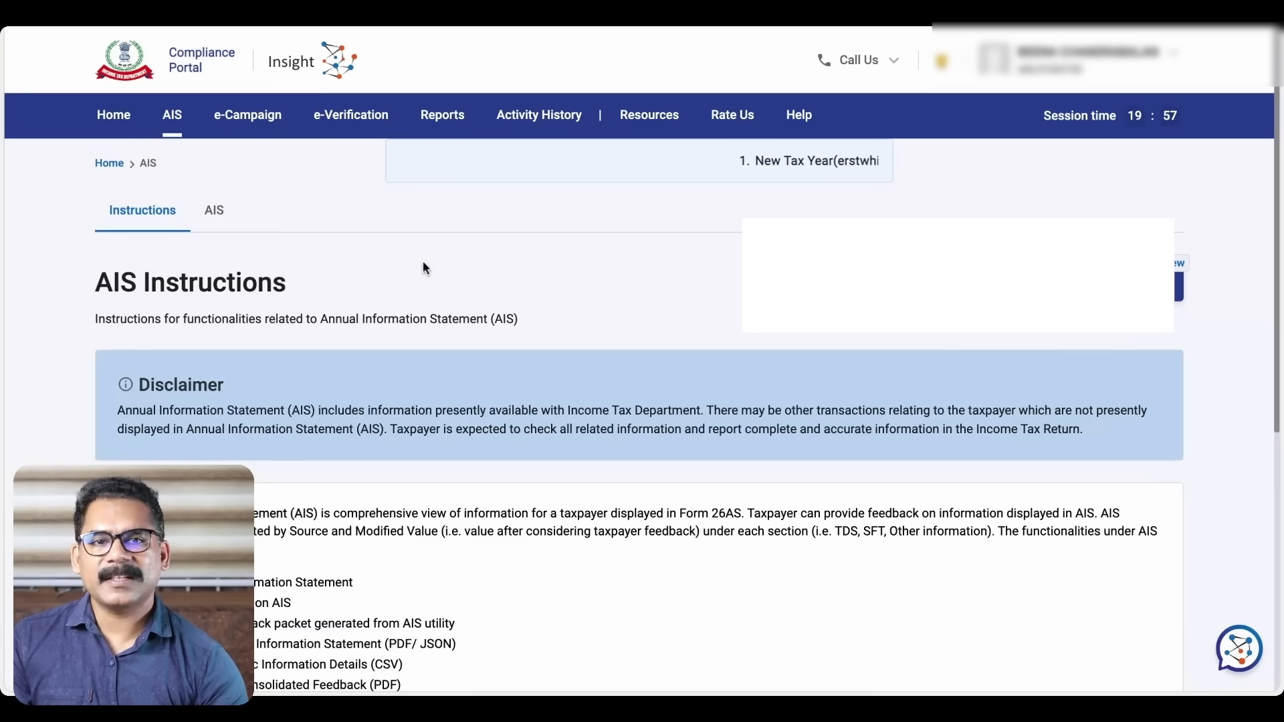
{"action": "left_click", "coordinate": [215, 211]}
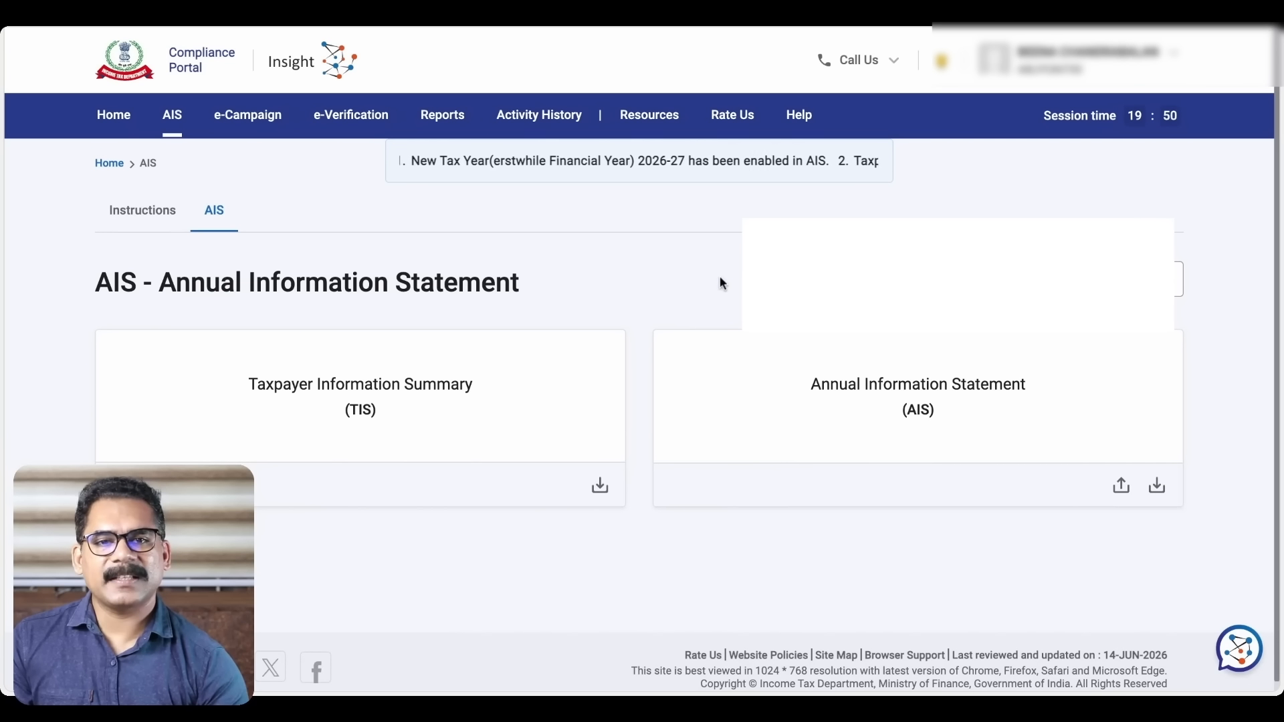
{"action": "scroll", "coordinate": [654, 288], "scroll_direction": "down", "scroll_amount": 1}
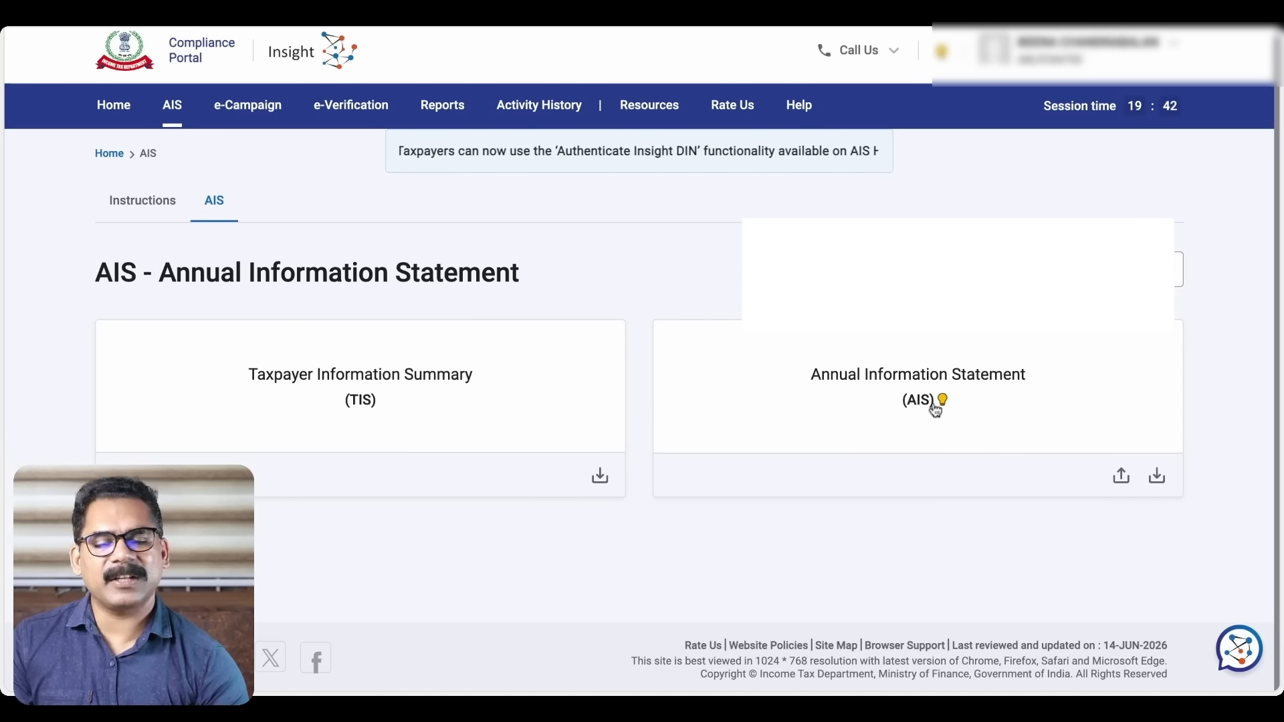
{"action": "left_click", "coordinate": [455, 384]}
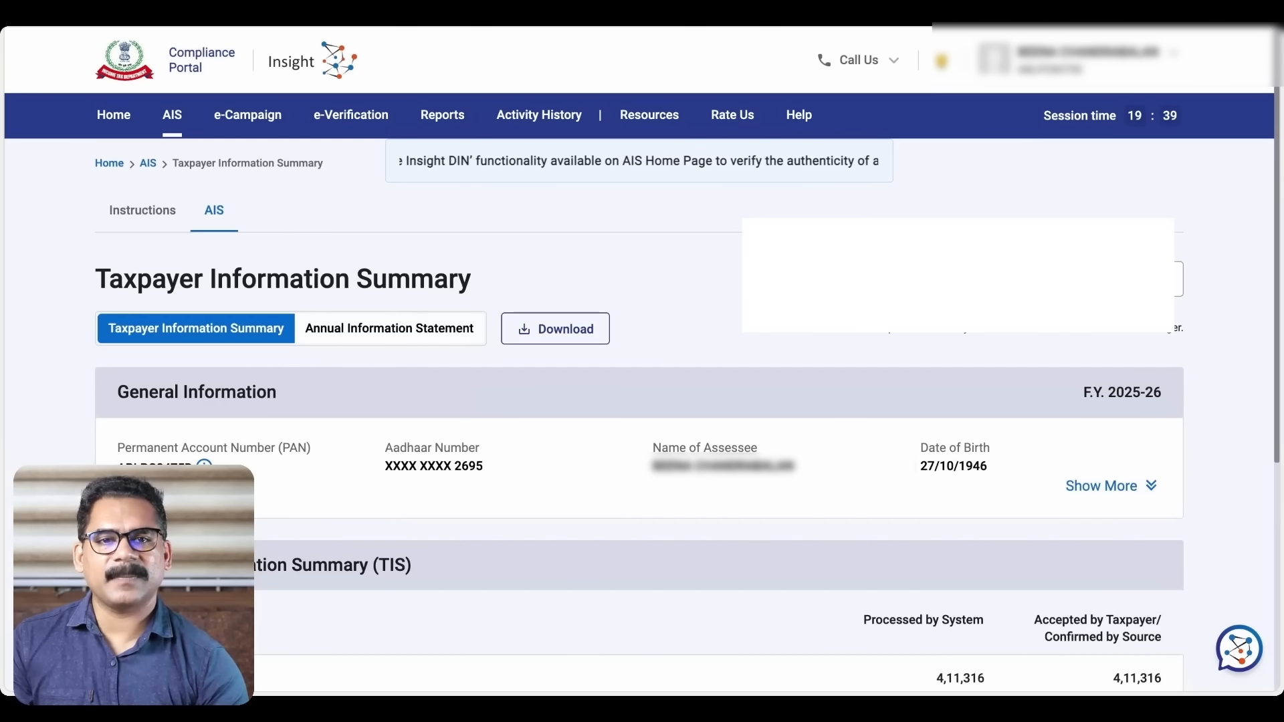
{"action": "scroll", "coordinate": [642, 361], "scroll_direction": "down", "scroll_amount": 5}
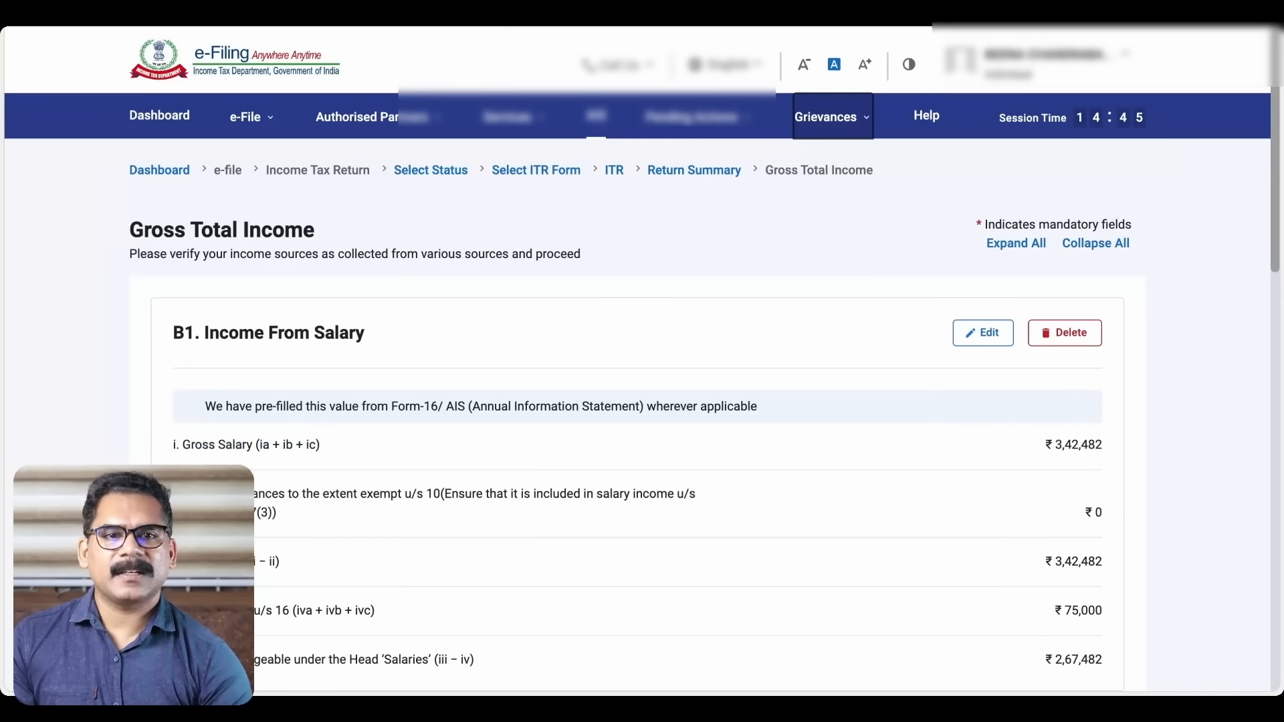
Replace the section 17(1) salary of 342482 with 411316 in B1 Income From Salary
{"action": "left_click", "coordinate": [983, 332]}
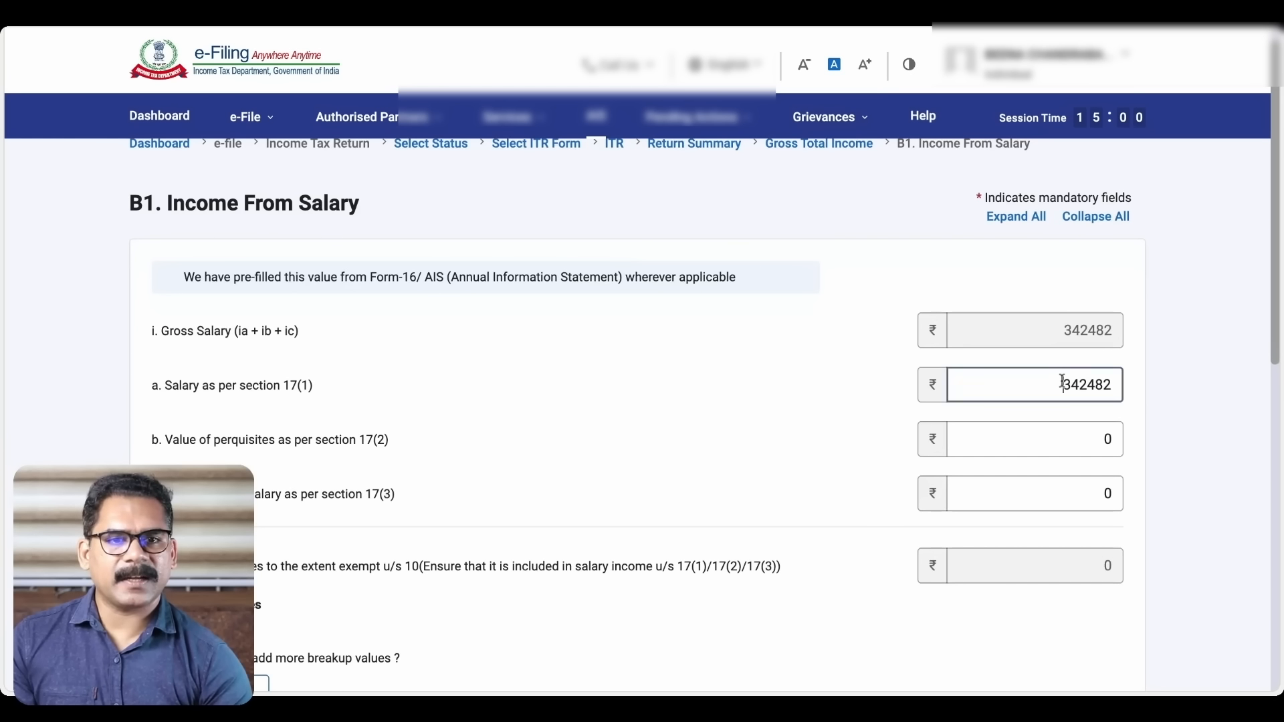
{"action": "double_click", "coordinate": [1062, 385]}
{"action": "type", "text": "411316"}
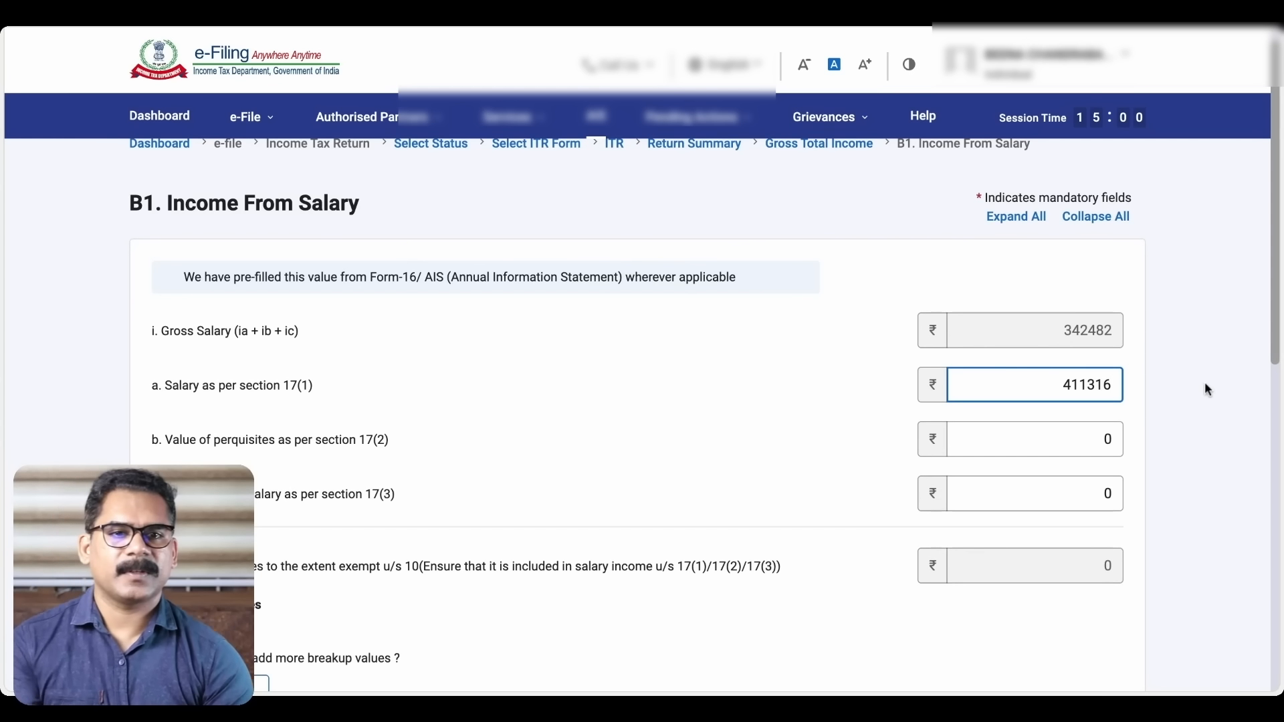
{"action": "left_click", "coordinate": [1176, 341]}
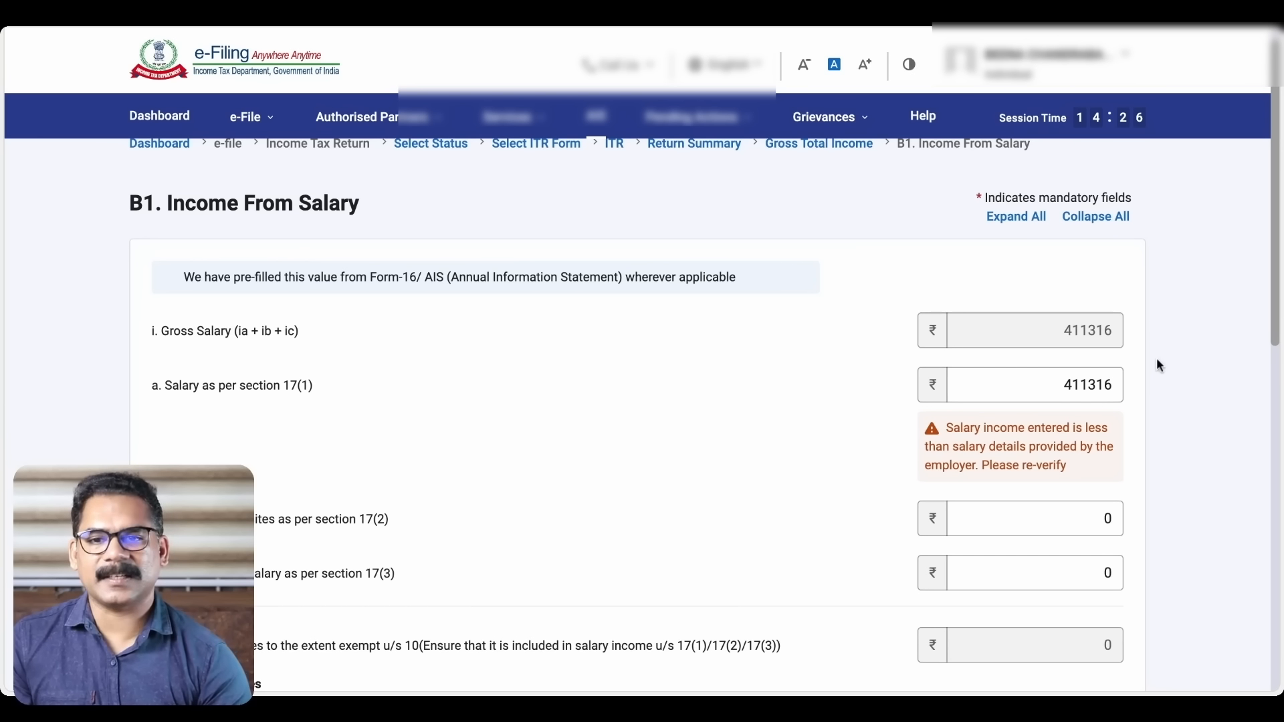
Check the ₹75,000 deductions and save the salary, leaving ₹3,36,316 chargeable
{"action": "scroll", "coordinate": [1157, 358], "scroll_direction": "down", "scroll_amount": 2}
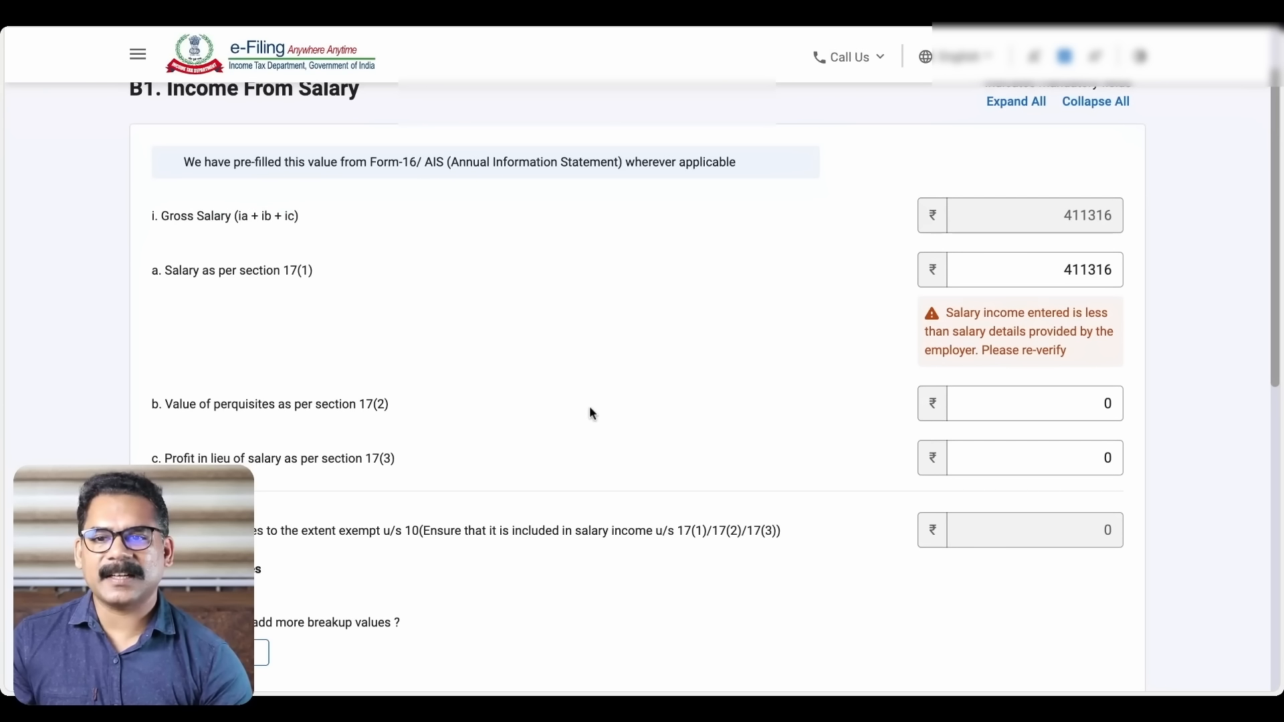
{"action": "scroll", "coordinate": [590, 413], "scroll_direction": "down", "scroll_amount": 3}
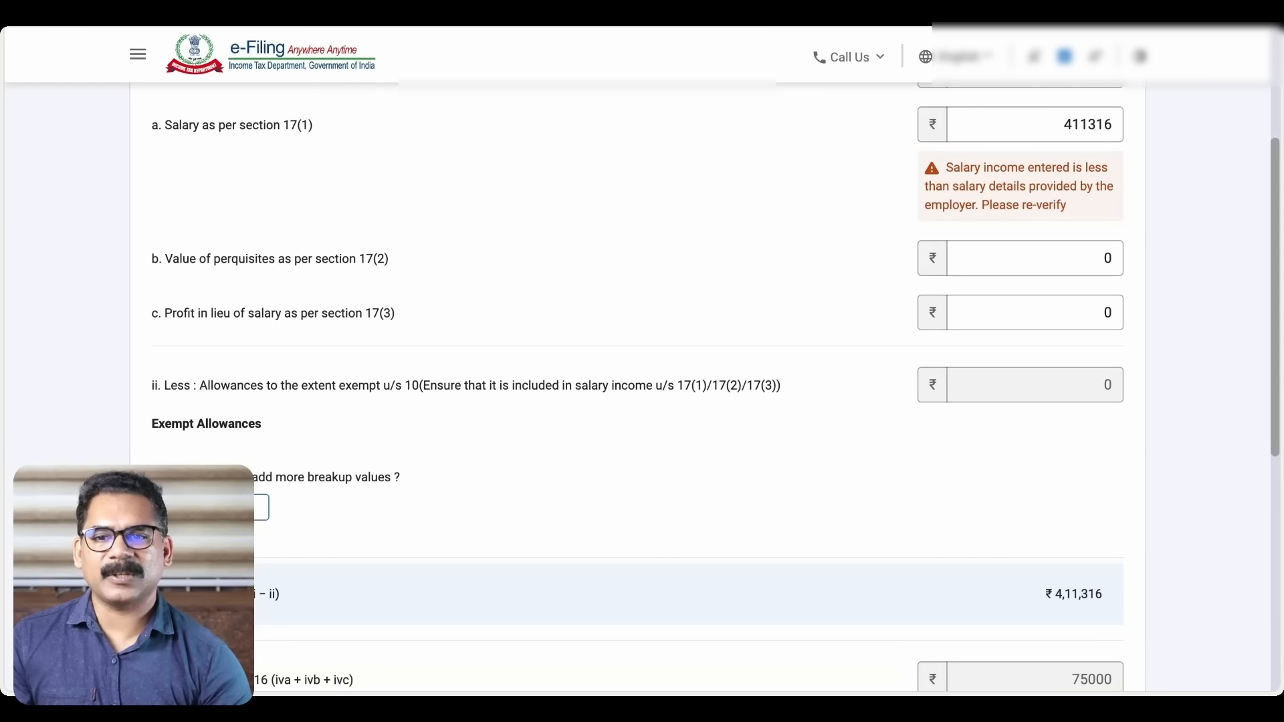
{"action": "scroll", "coordinate": [589, 407], "scroll_direction": "down", "scroll_amount": 3}
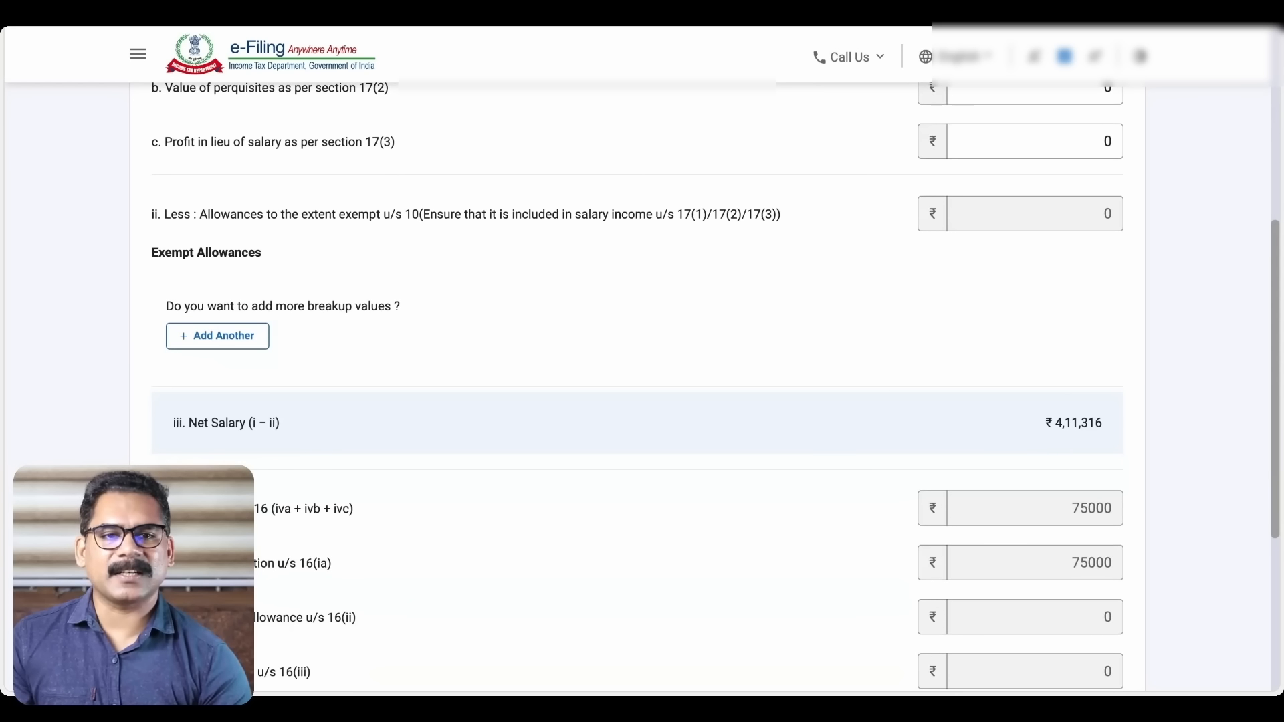
{"action": "scroll", "coordinate": [715, 385], "scroll_direction": "down", "scroll_amount": 3}
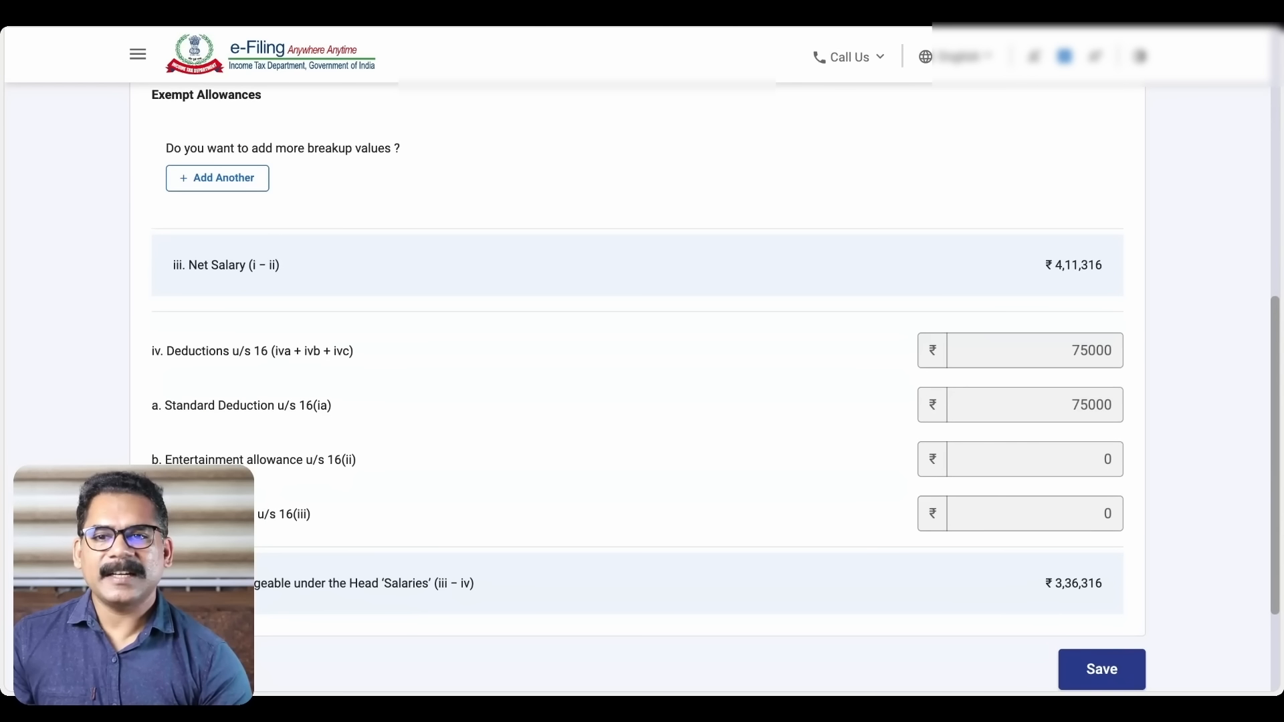
{"action": "scroll", "coordinate": [714, 390], "scroll_direction": "down", "scroll_amount": 1}
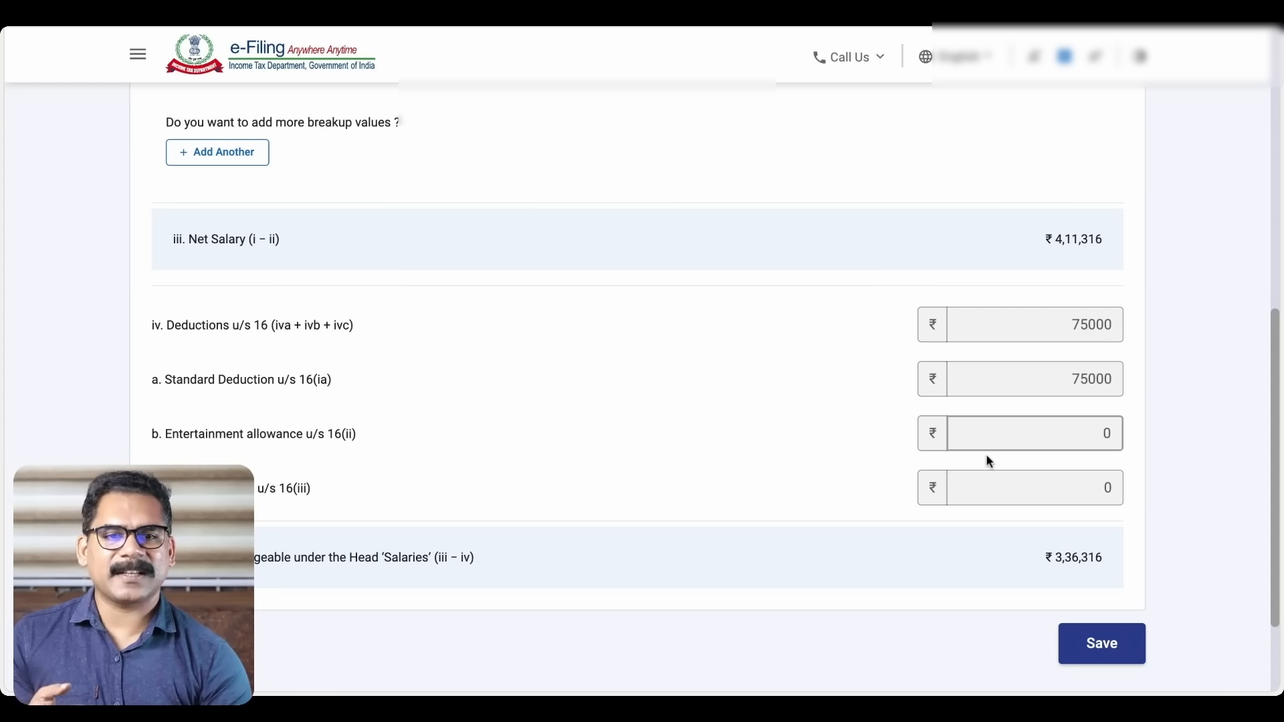
{"action": "scroll", "coordinate": [794, 431], "scroll_direction": "down", "scroll_amount": 1}
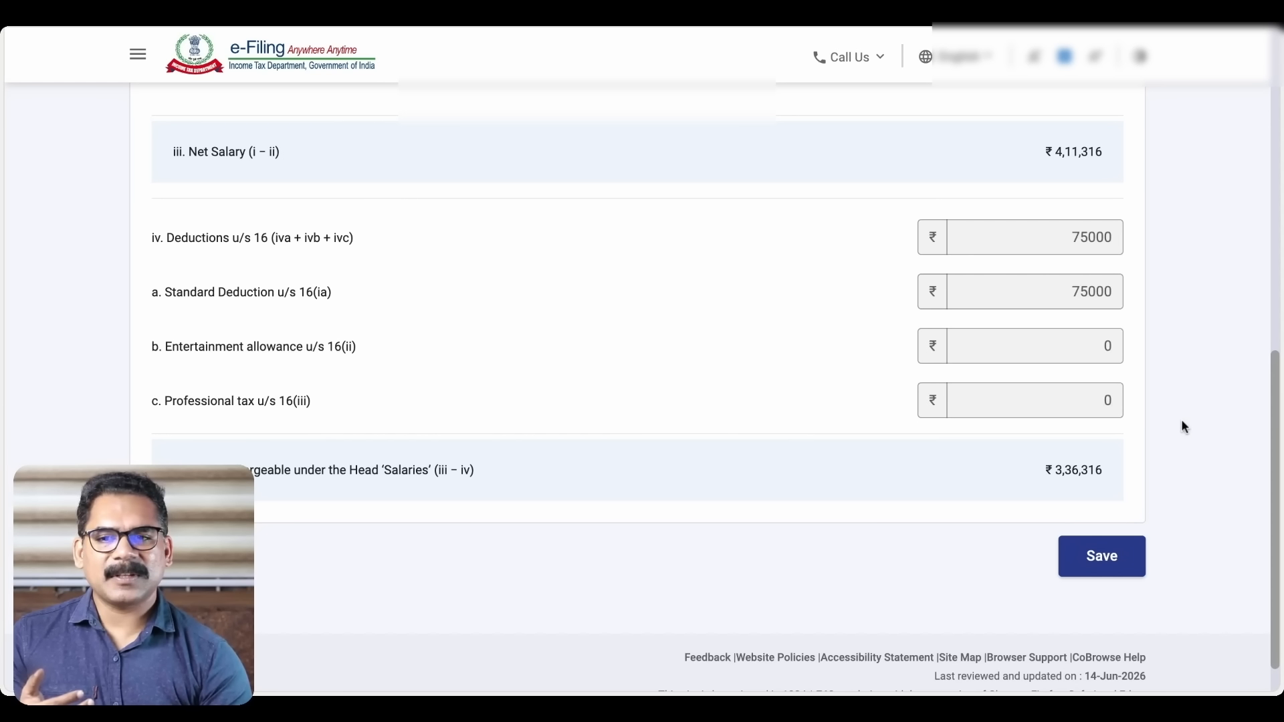
{"action": "left_click", "coordinate": [1112, 569]}
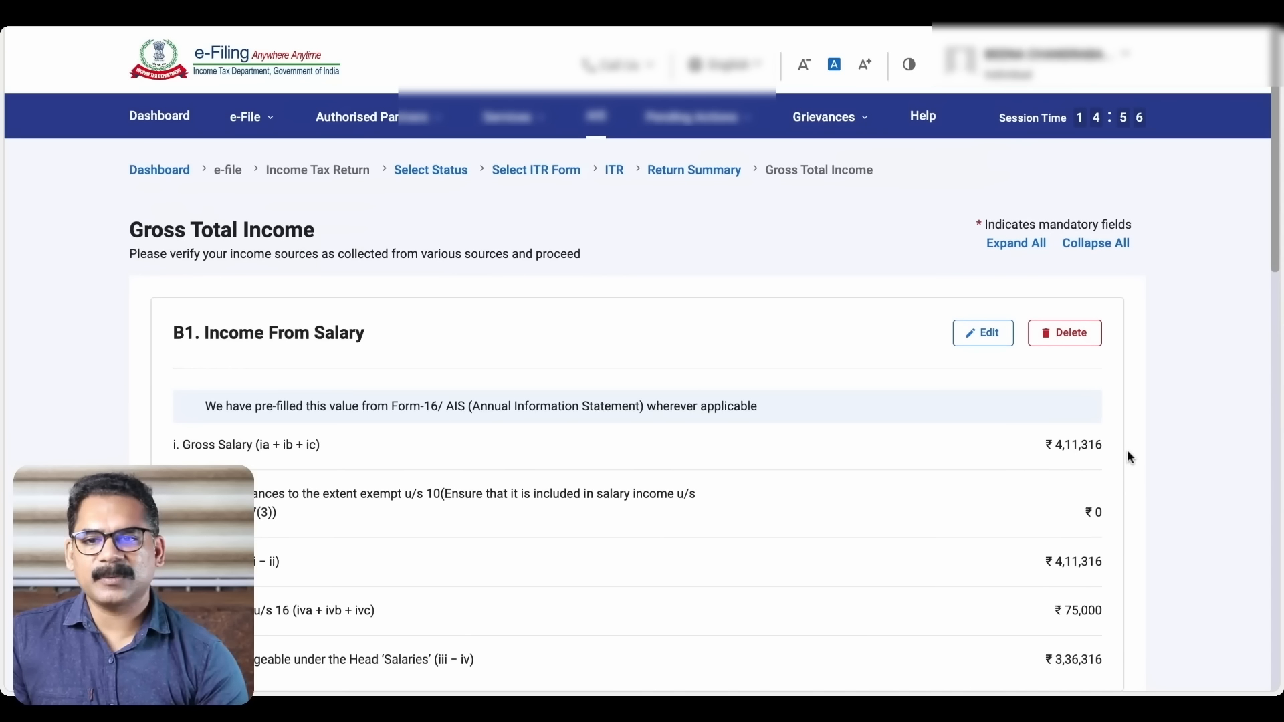
{"action": "scroll", "coordinate": [1126, 449], "scroll_direction": "down", "scroll_amount": 2}
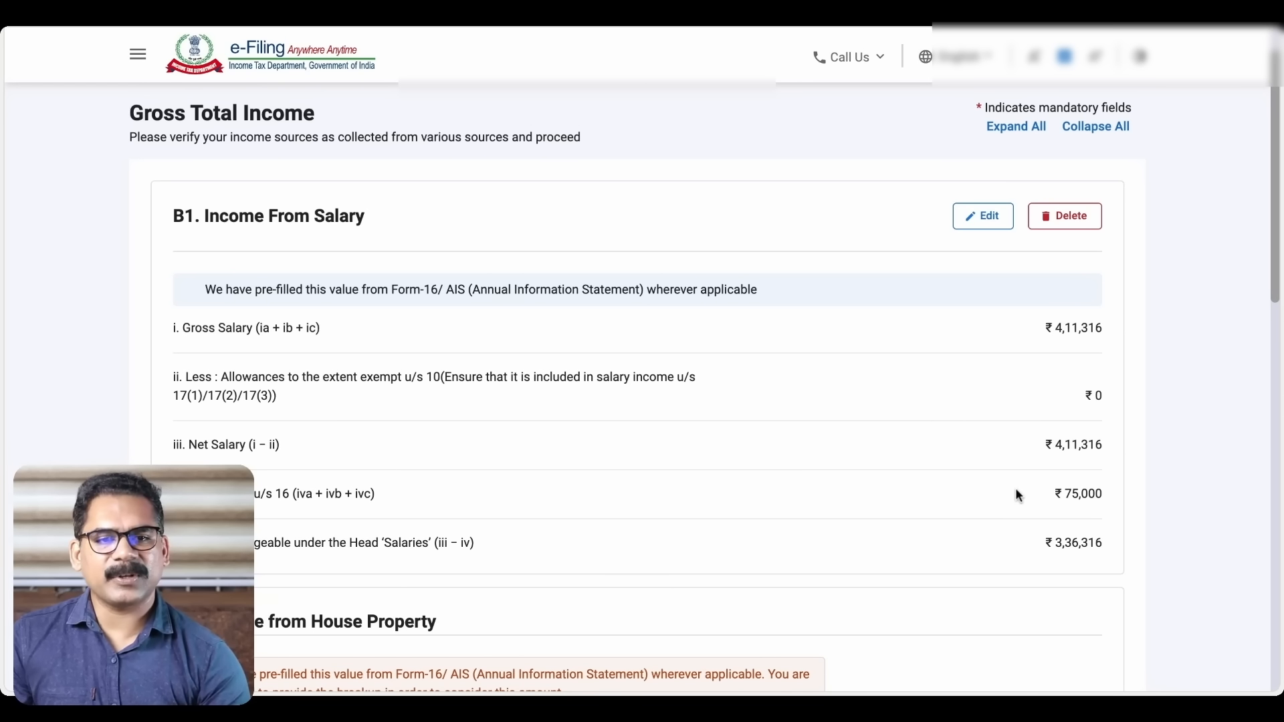
{"action": "scroll", "coordinate": [1016, 491], "scroll_direction": "down", "scroll_amount": 1}
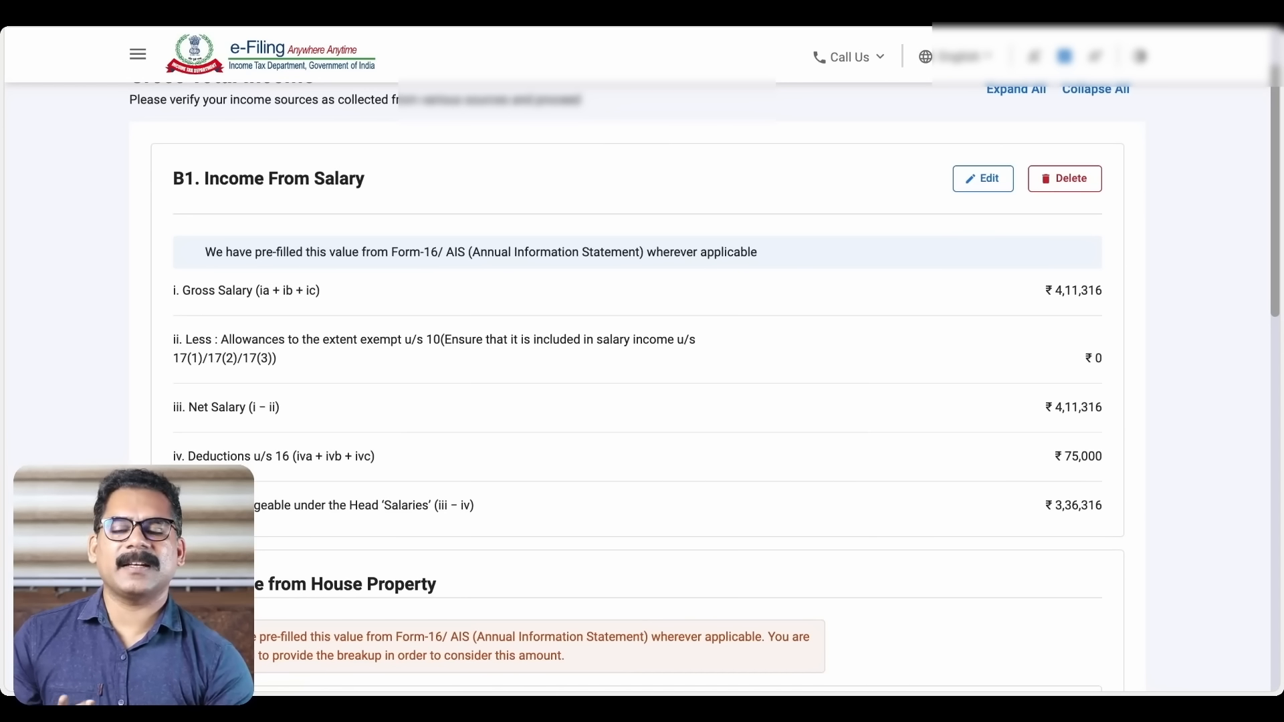
{"action": "scroll", "coordinate": [642, 384], "scroll_direction": "down", "scroll_amount": 5}
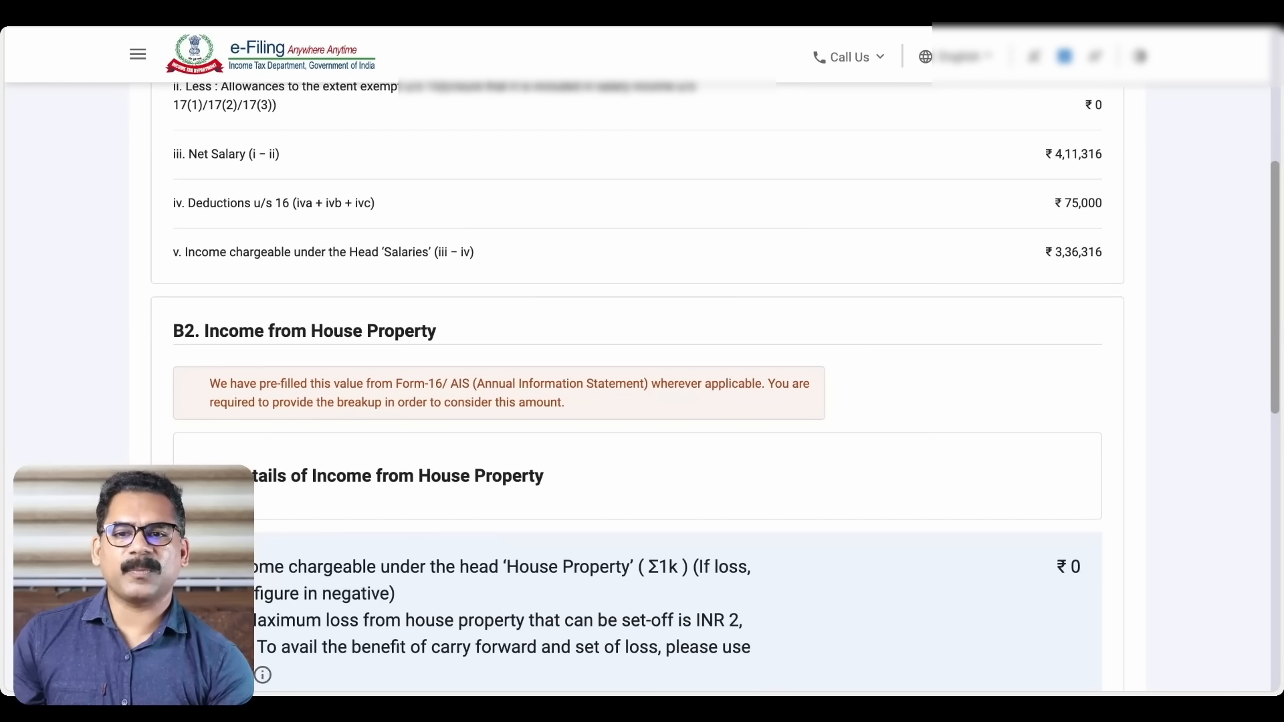
{"action": "scroll", "coordinate": [642, 385], "scroll_direction": "down", "scroll_amount": 2}
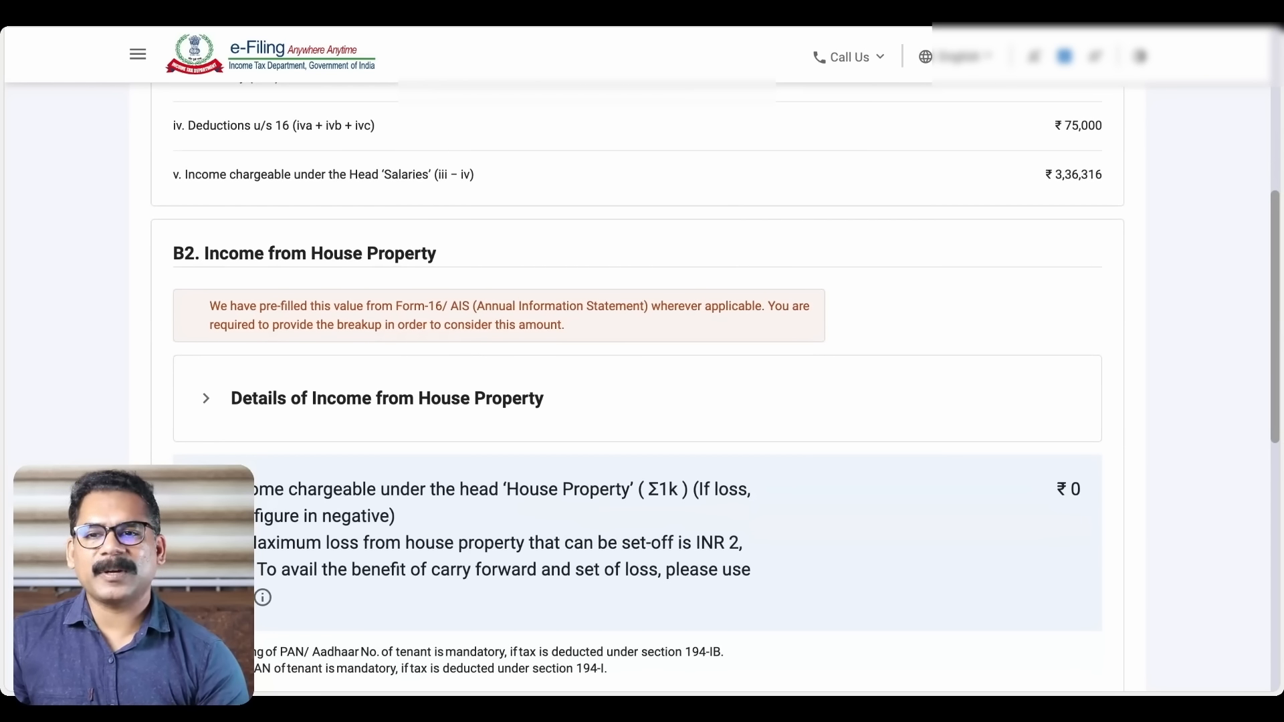
{"action": "scroll", "coordinate": [642, 384], "scroll_direction": "down", "scroll_amount": 2}
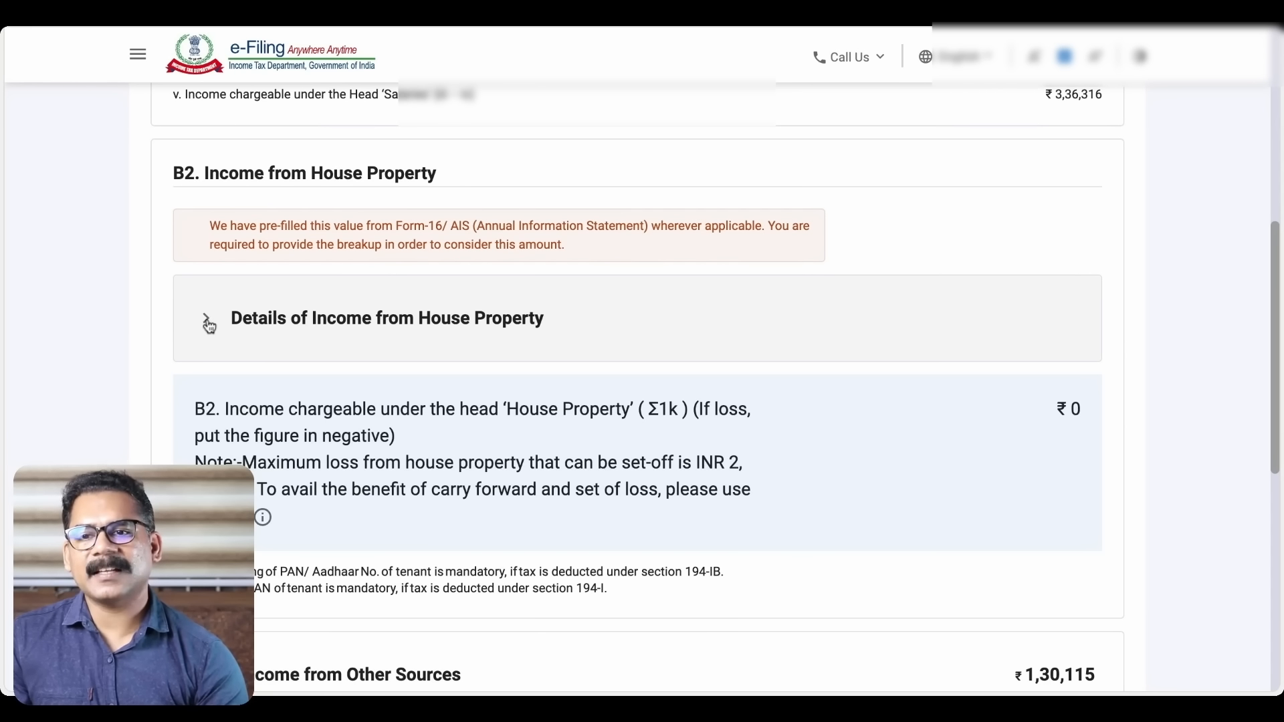
Expand house property income and add a breakup entry, leaving the state unselected
{"action": "left_click", "coordinate": [209, 325]}
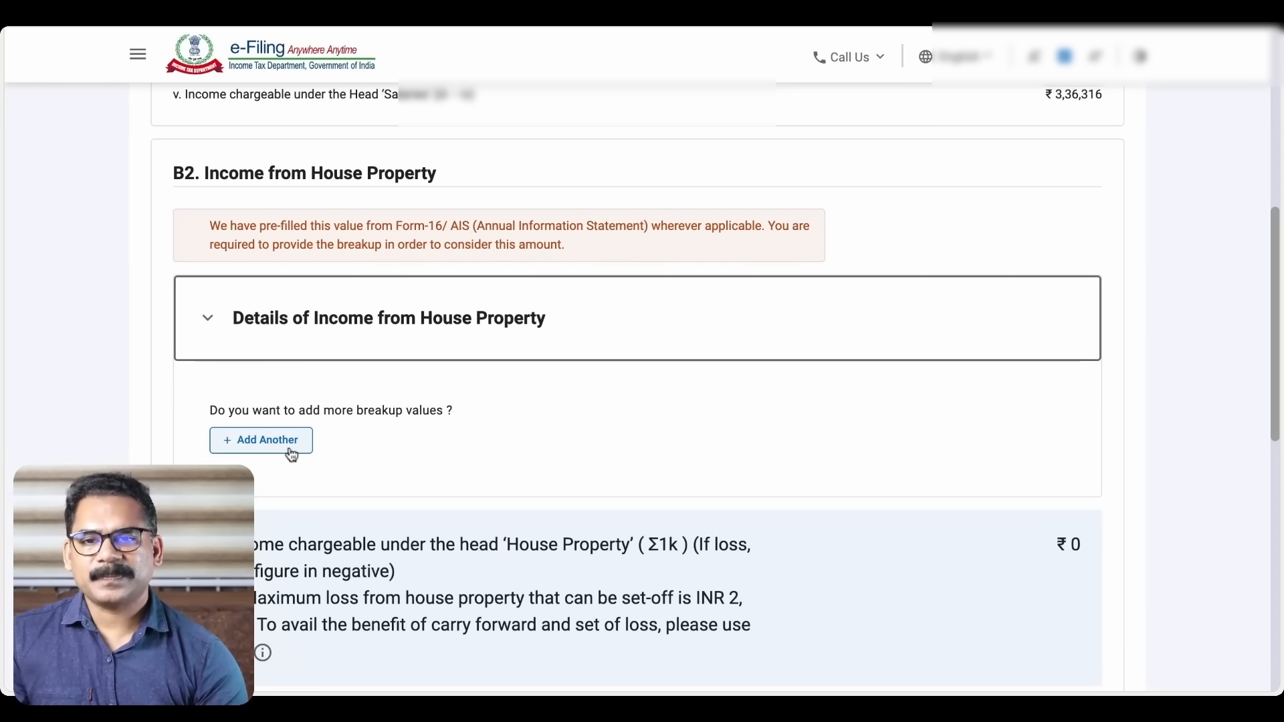
{"action": "scroll", "coordinate": [263, 448], "scroll_direction": "down", "scroll_amount": 3}
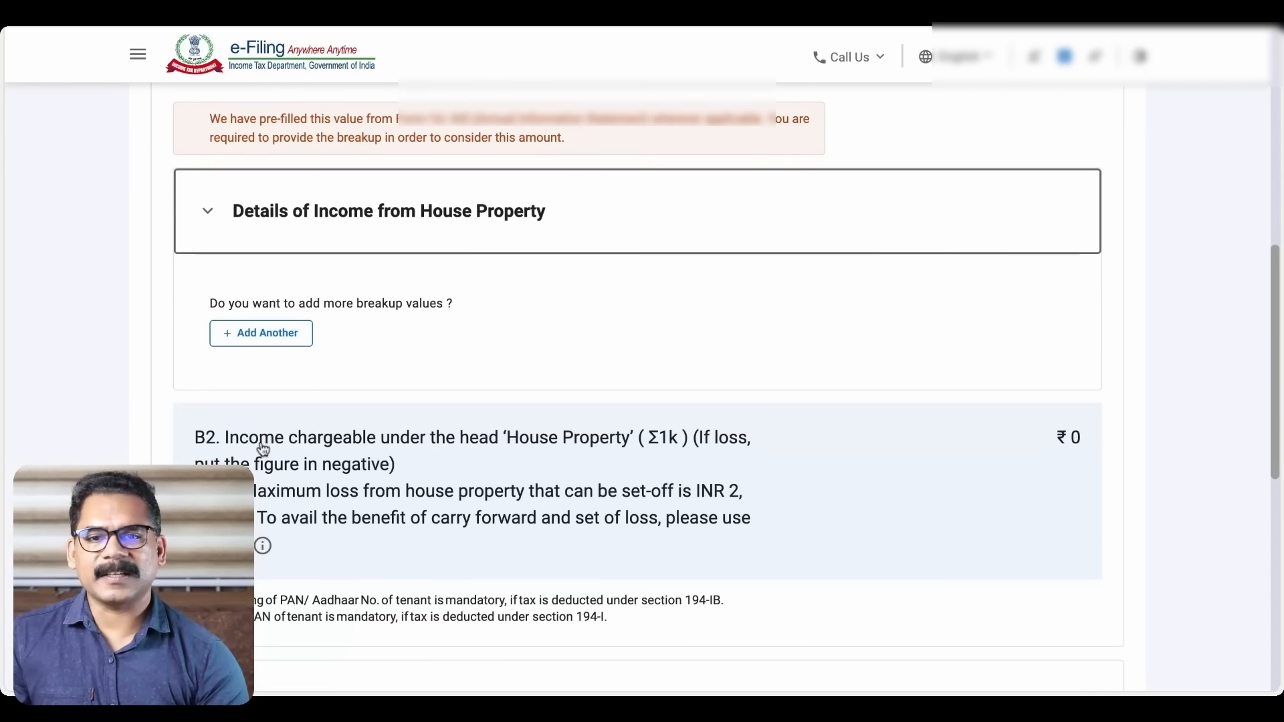
{"action": "left_click", "coordinate": [262, 277]}
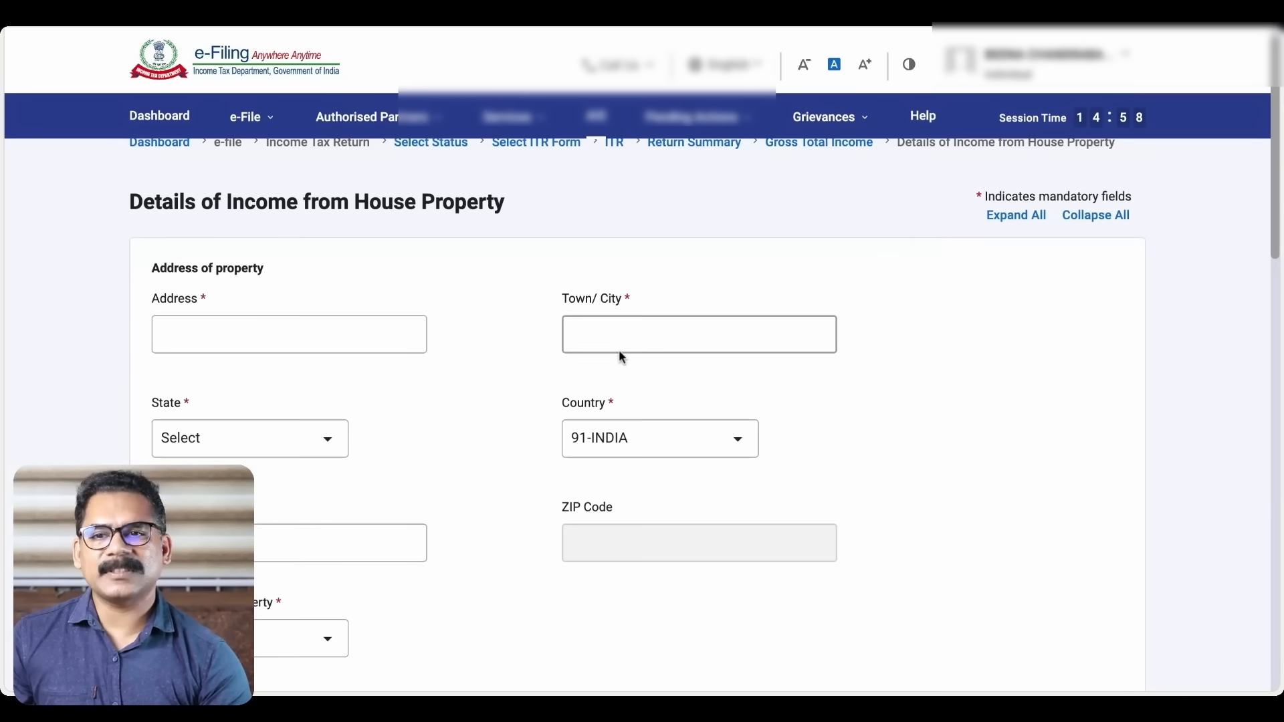
{"action": "scroll", "coordinate": [619, 351], "scroll_direction": "down", "scroll_amount": 2}
{"action": "left_click", "coordinate": [327, 308]}
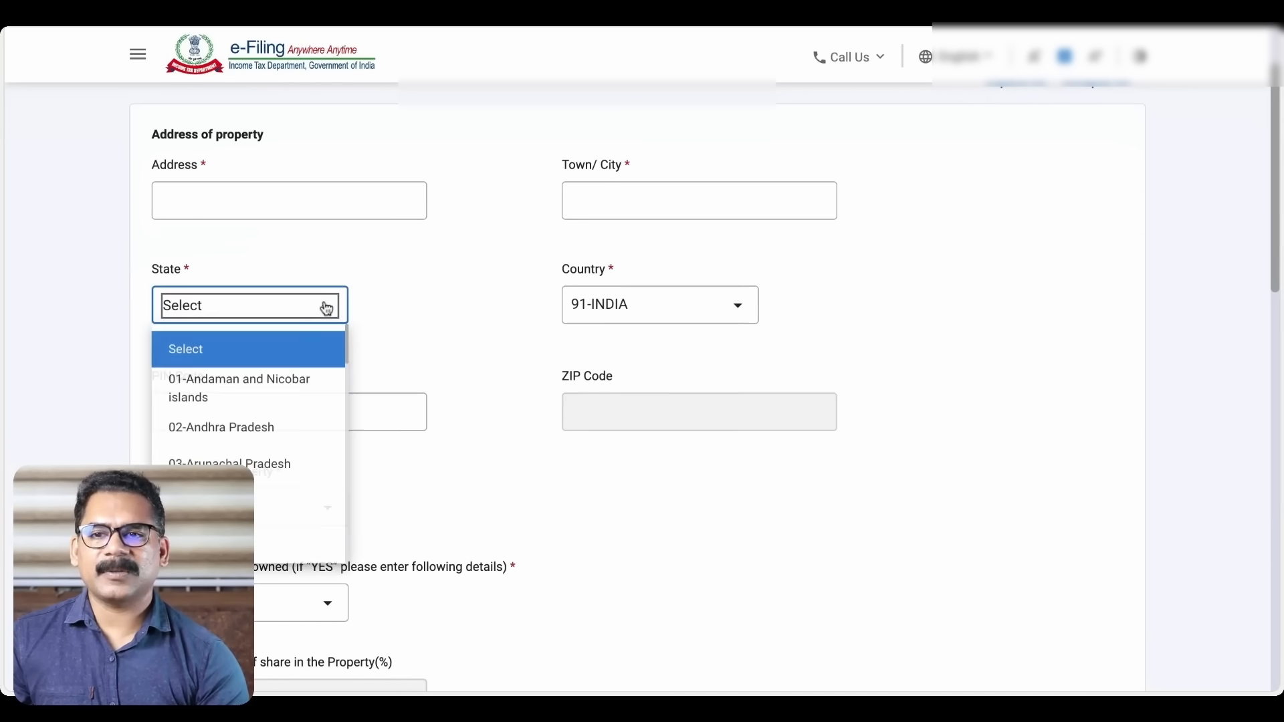
{"action": "left_click", "coordinate": [432, 272]}
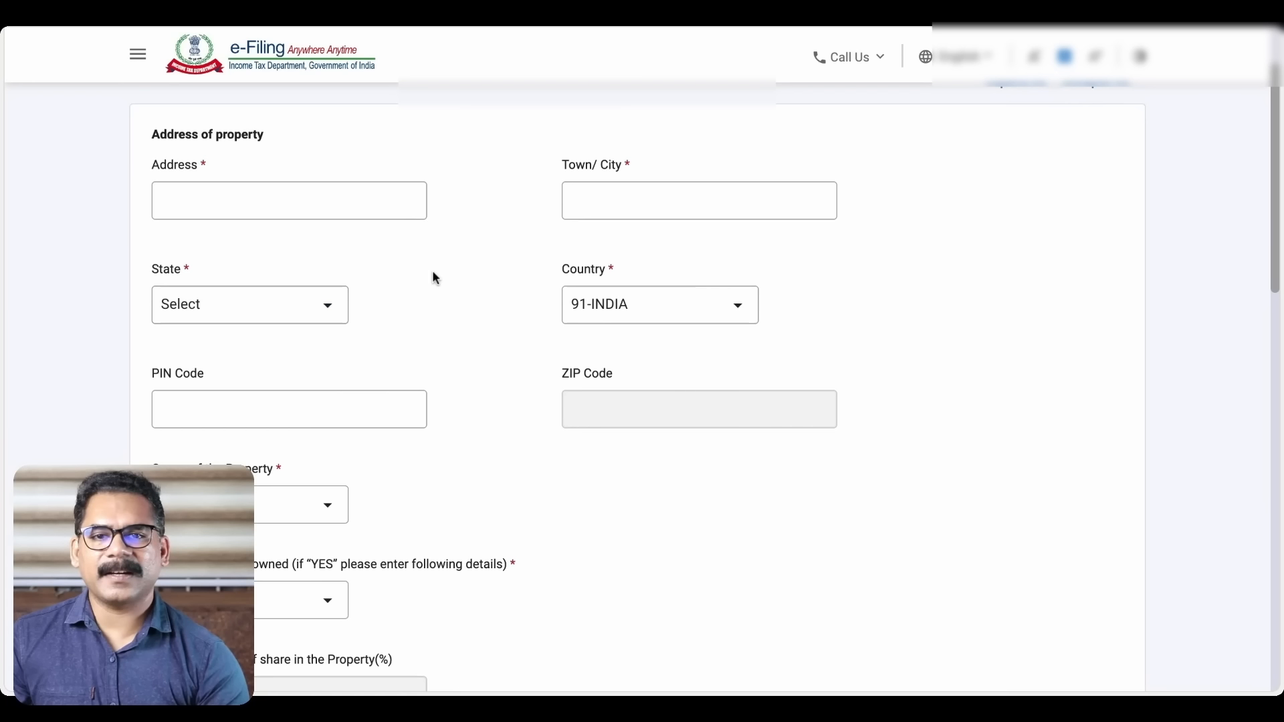
Leave the co-owned choice and type of house property at Select
{"action": "scroll", "coordinate": [432, 272], "scroll_direction": "down", "scroll_amount": 3}
{"action": "scroll", "coordinate": [642, 388], "scroll_direction": "down", "scroll_amount": 2}
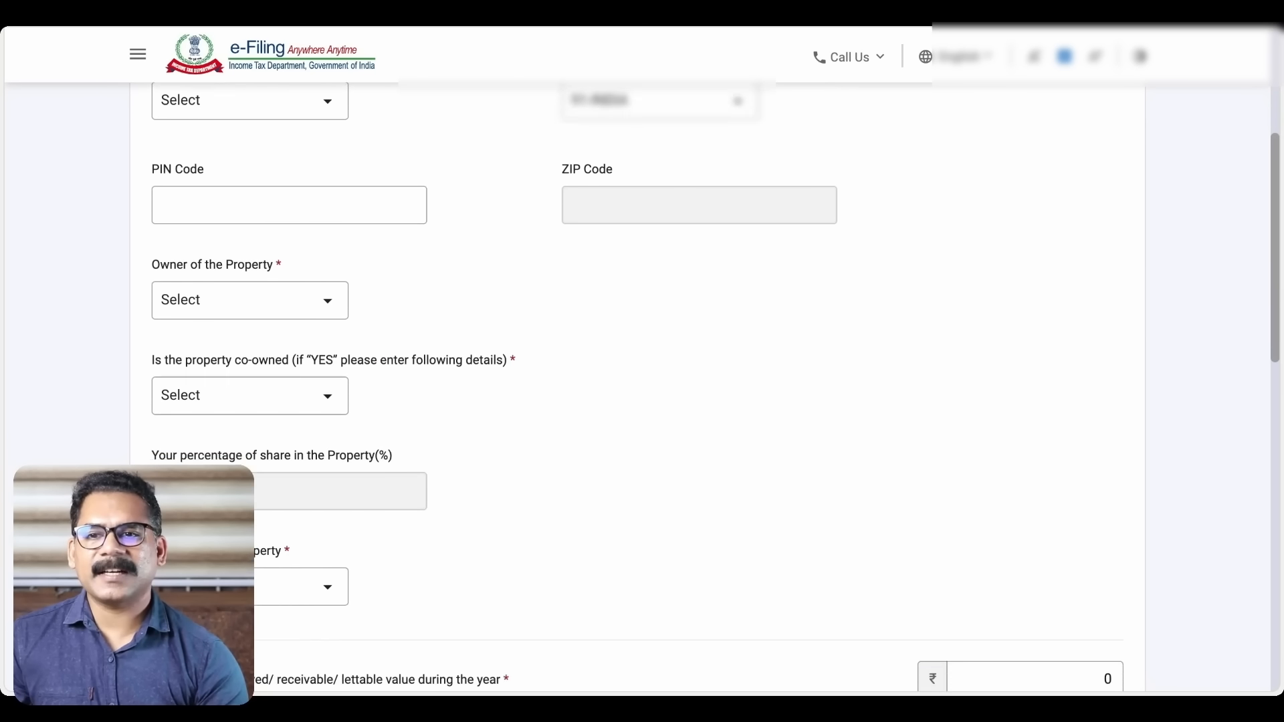
{"action": "scroll", "coordinate": [642, 387], "scroll_direction": "down", "scroll_amount": 1}
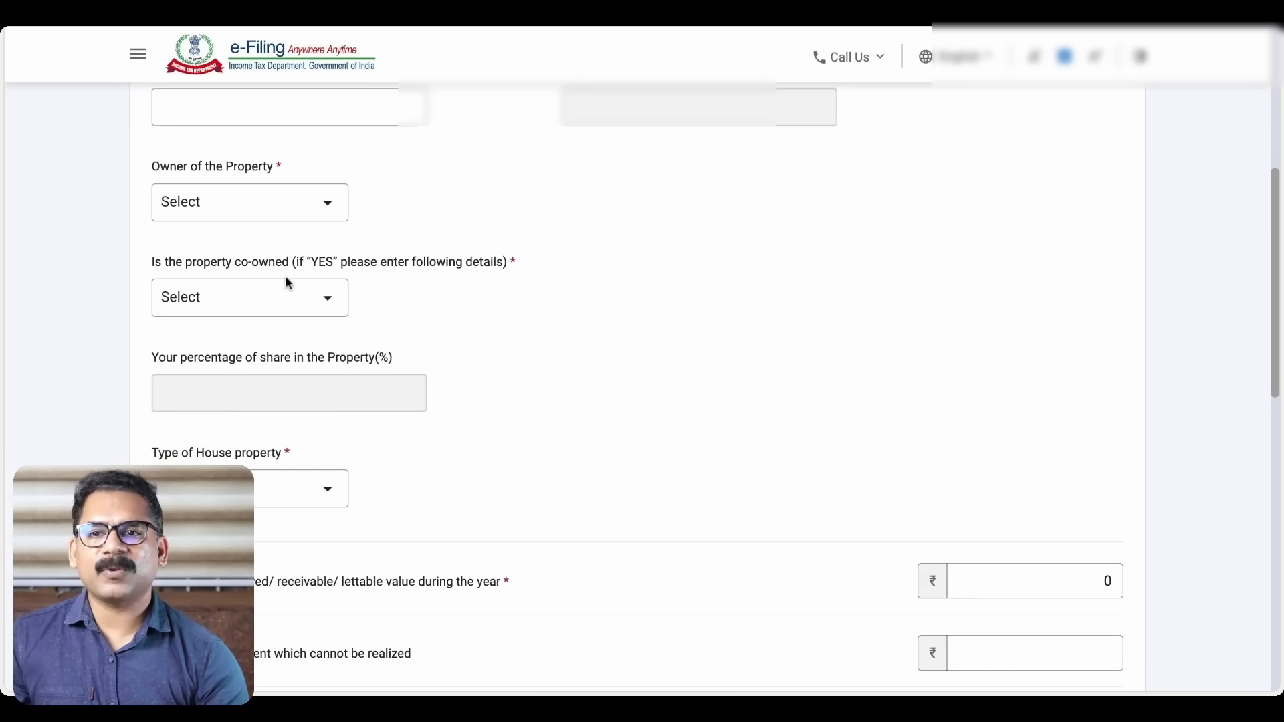
{"action": "left_click", "coordinate": [330, 300]}
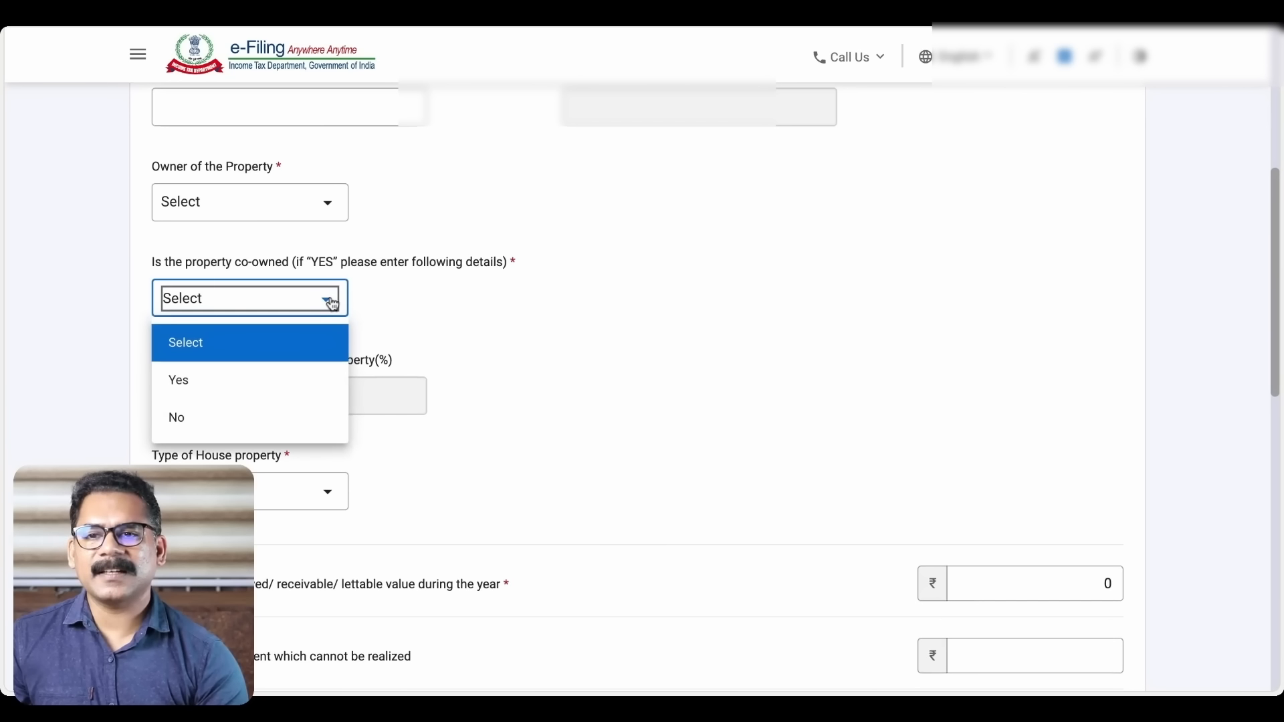
{"action": "left_click", "coordinate": [448, 324]}
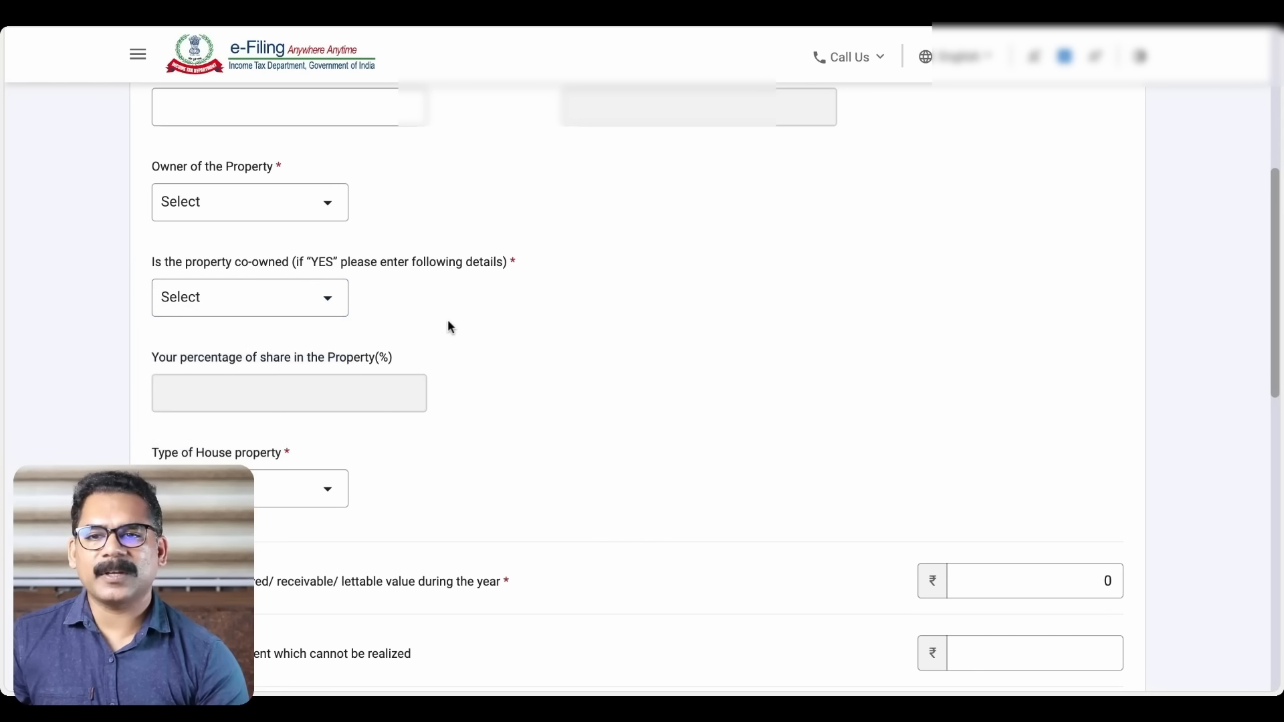
{"action": "scroll", "coordinate": [448, 319], "scroll_direction": "down", "scroll_amount": 2}
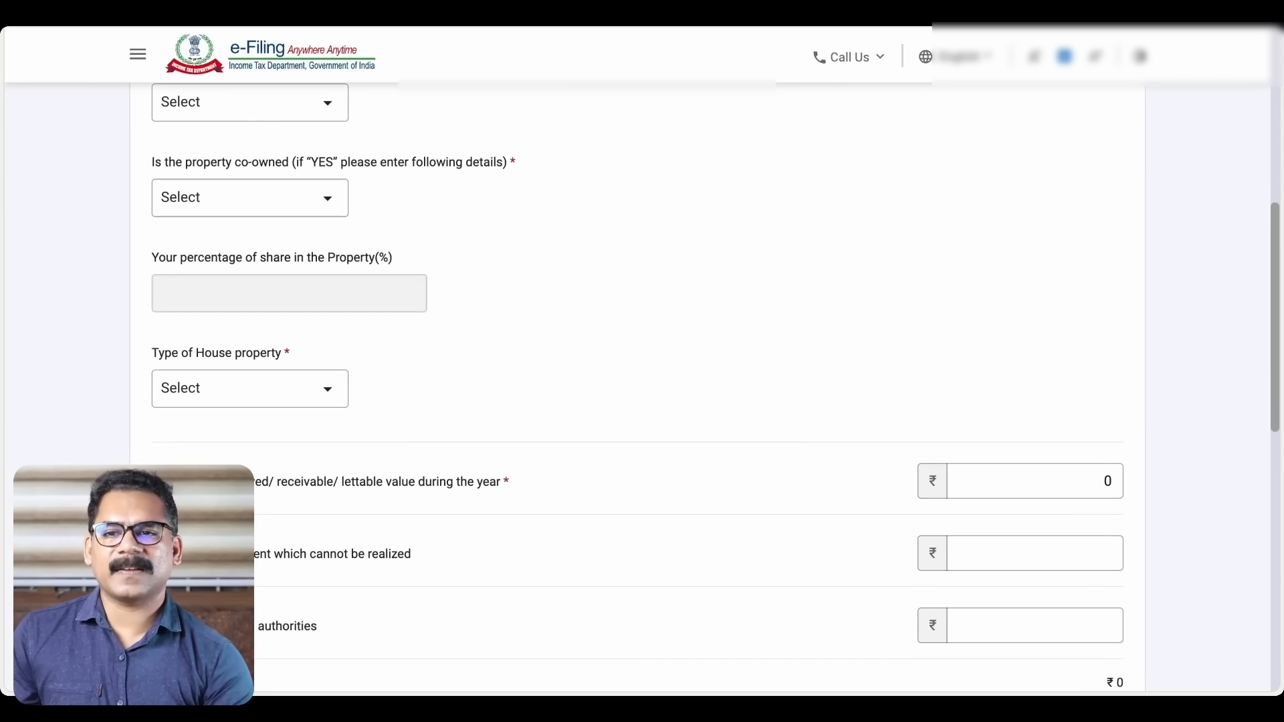
{"action": "scroll", "coordinate": [327, 328], "scroll_direction": "down", "scroll_amount": 1}
{"action": "left_click", "coordinate": [327, 330]}
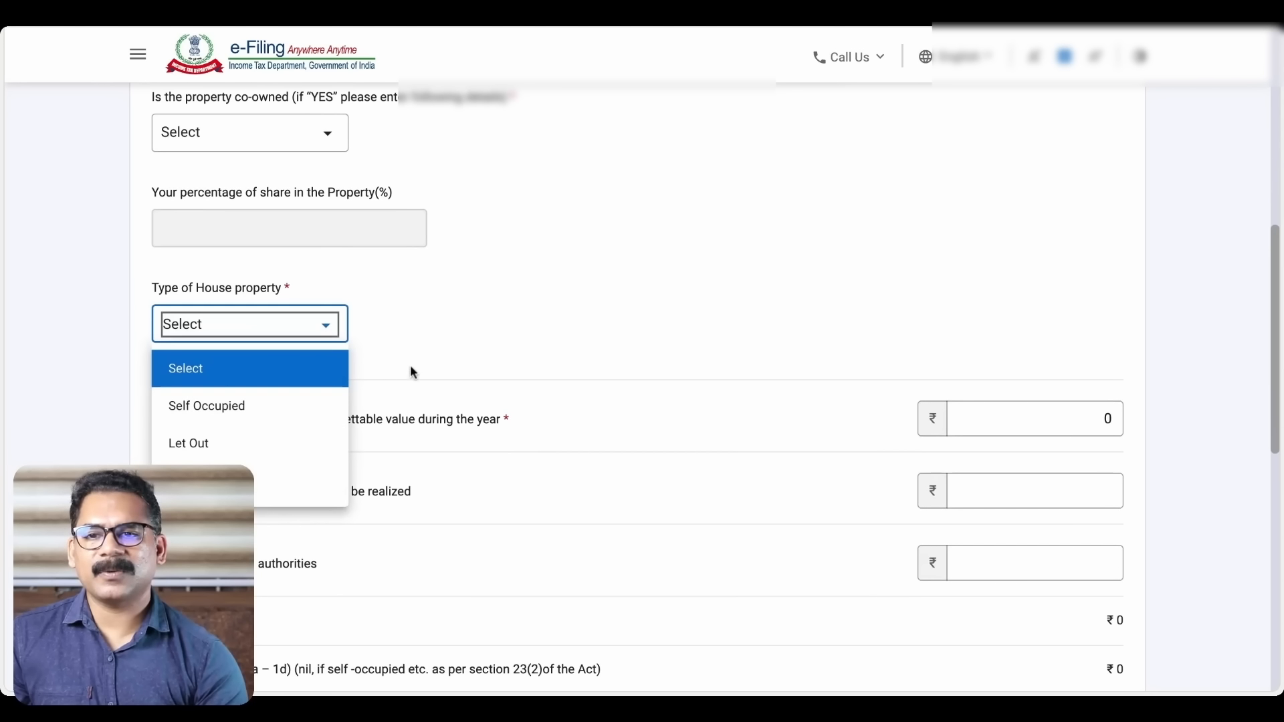
{"action": "left_click", "coordinate": [483, 296]}
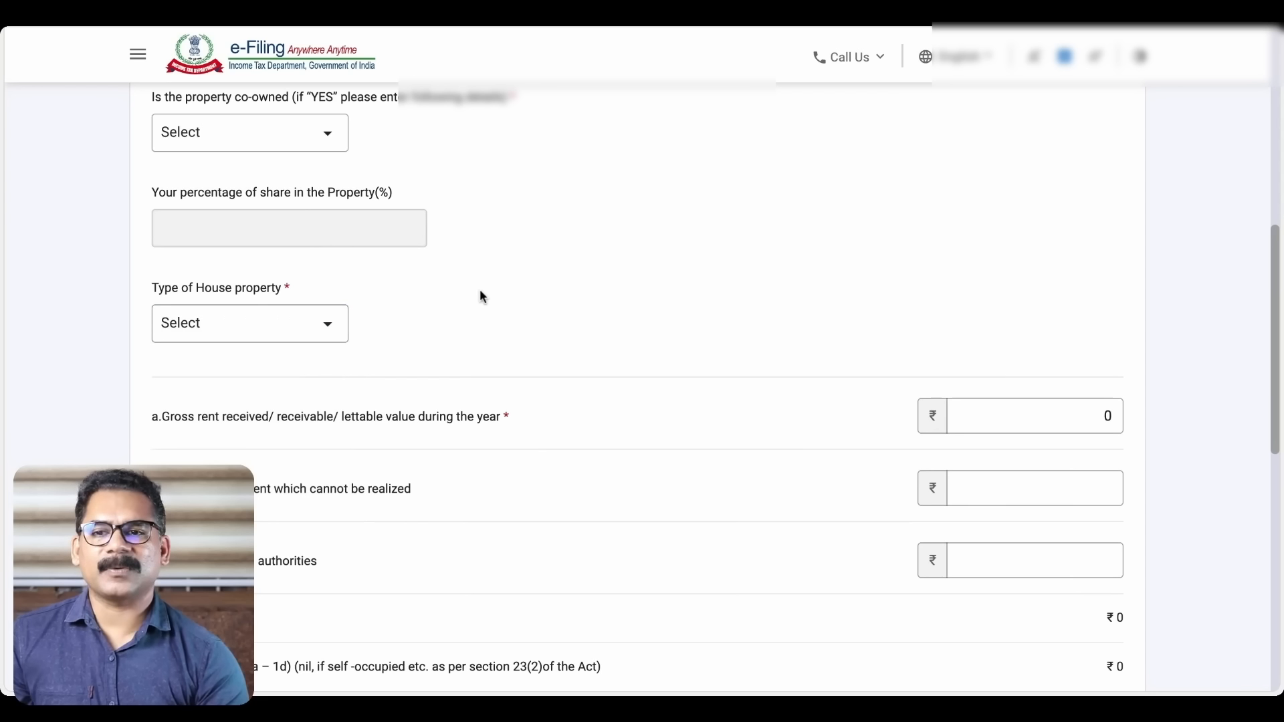
Mark the property as Let Out and enter gross rent of ₹4,00,000
{"action": "left_click", "coordinate": [329, 325]}
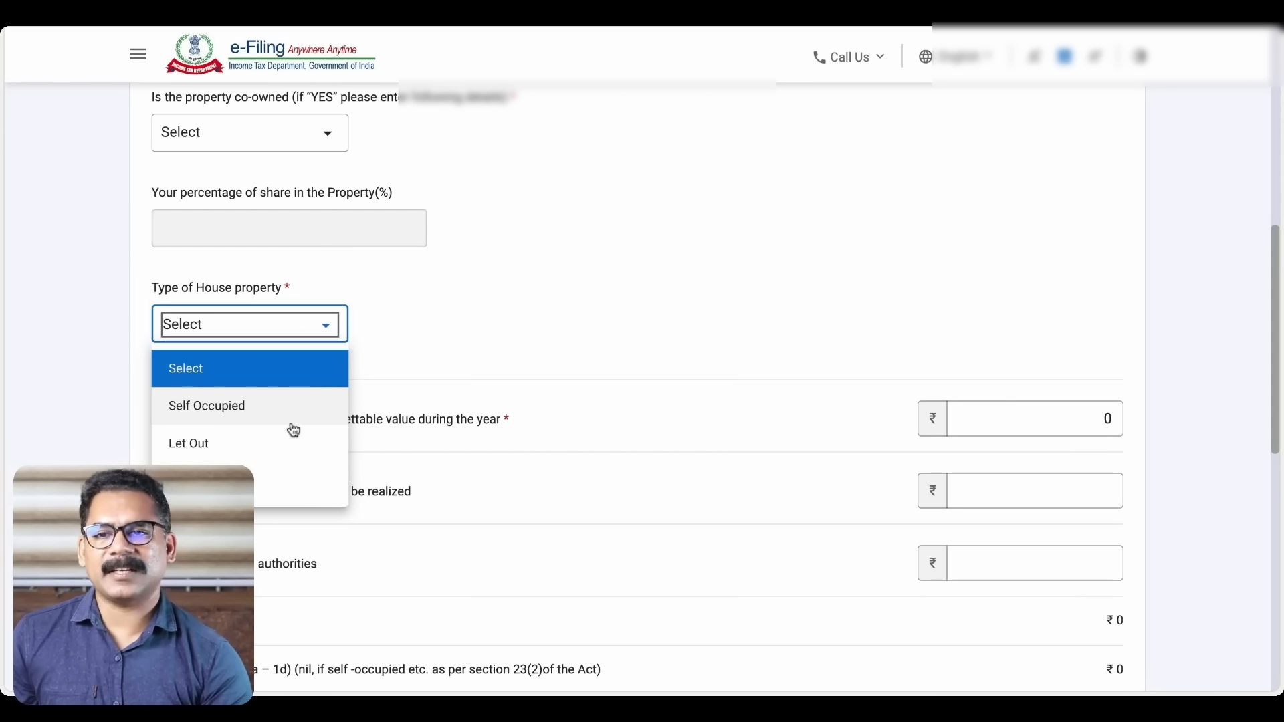
{"action": "left_click", "coordinate": [271, 449]}
{"action": "scroll", "coordinate": [586, 428], "scroll_direction": "down", "scroll_amount": 1}
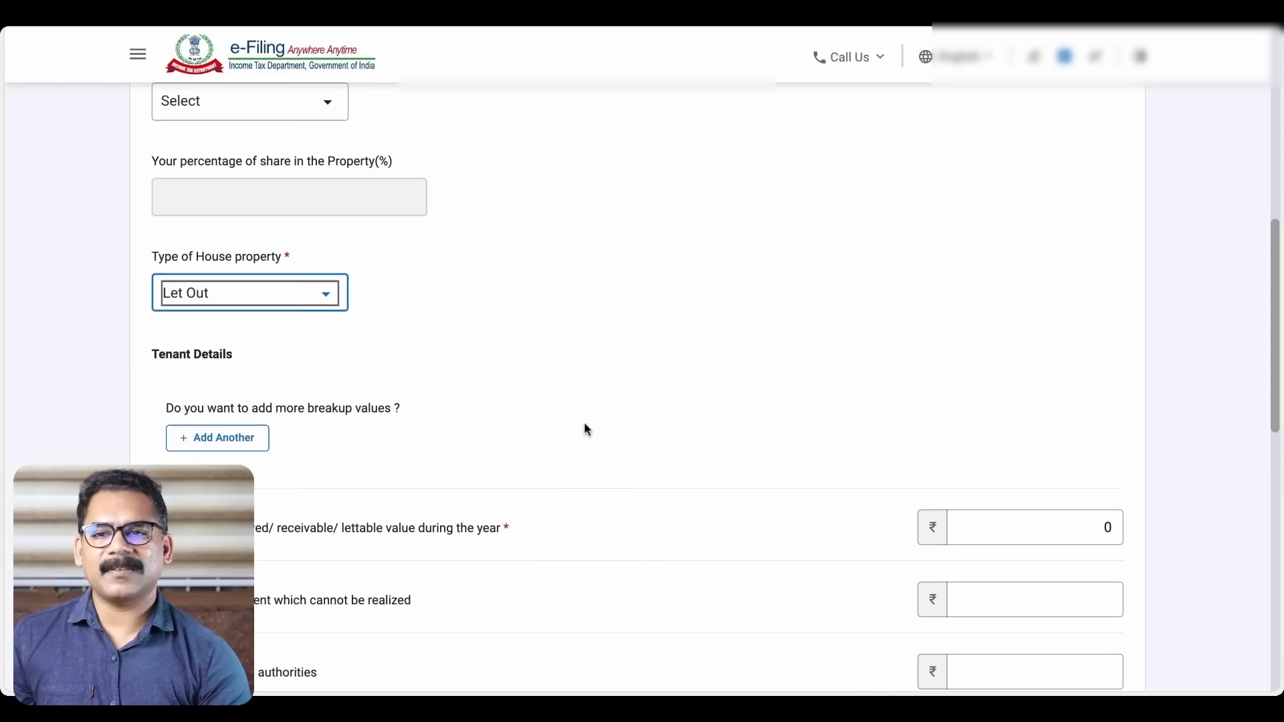
{"action": "scroll", "coordinate": [587, 428], "scroll_direction": "down", "scroll_amount": 3}
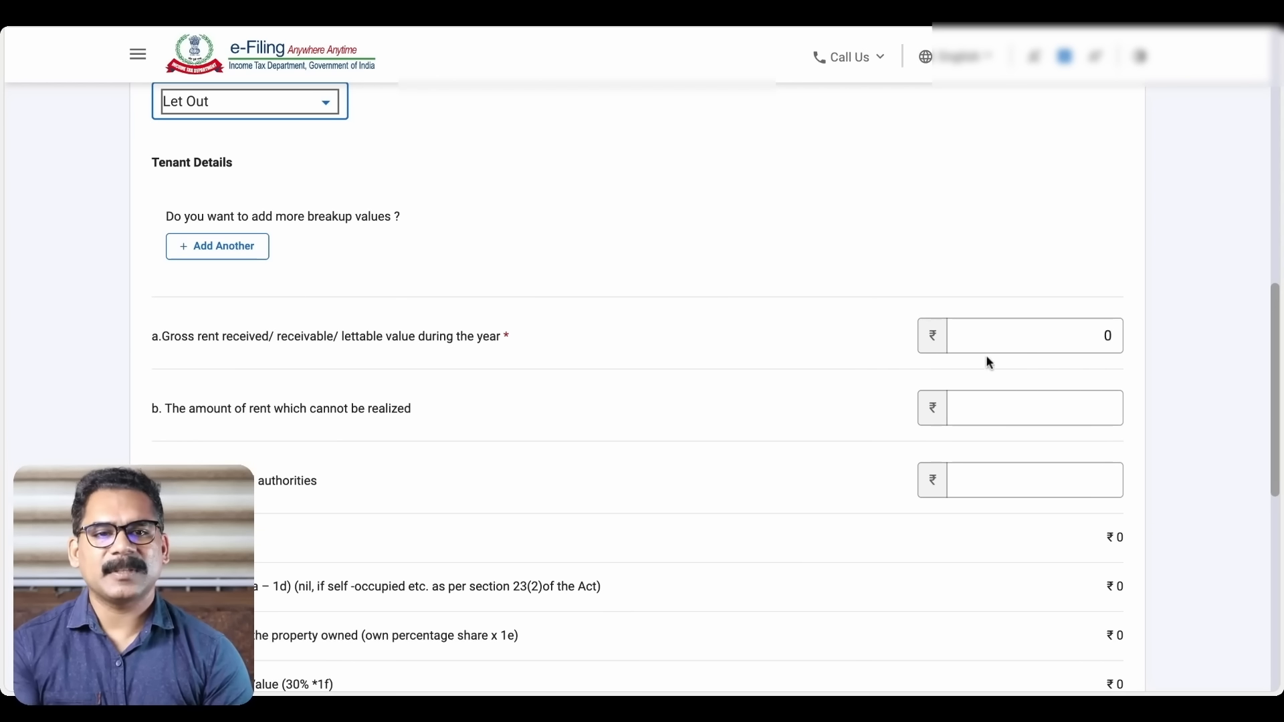
{"action": "left_click", "coordinate": [1012, 343]}
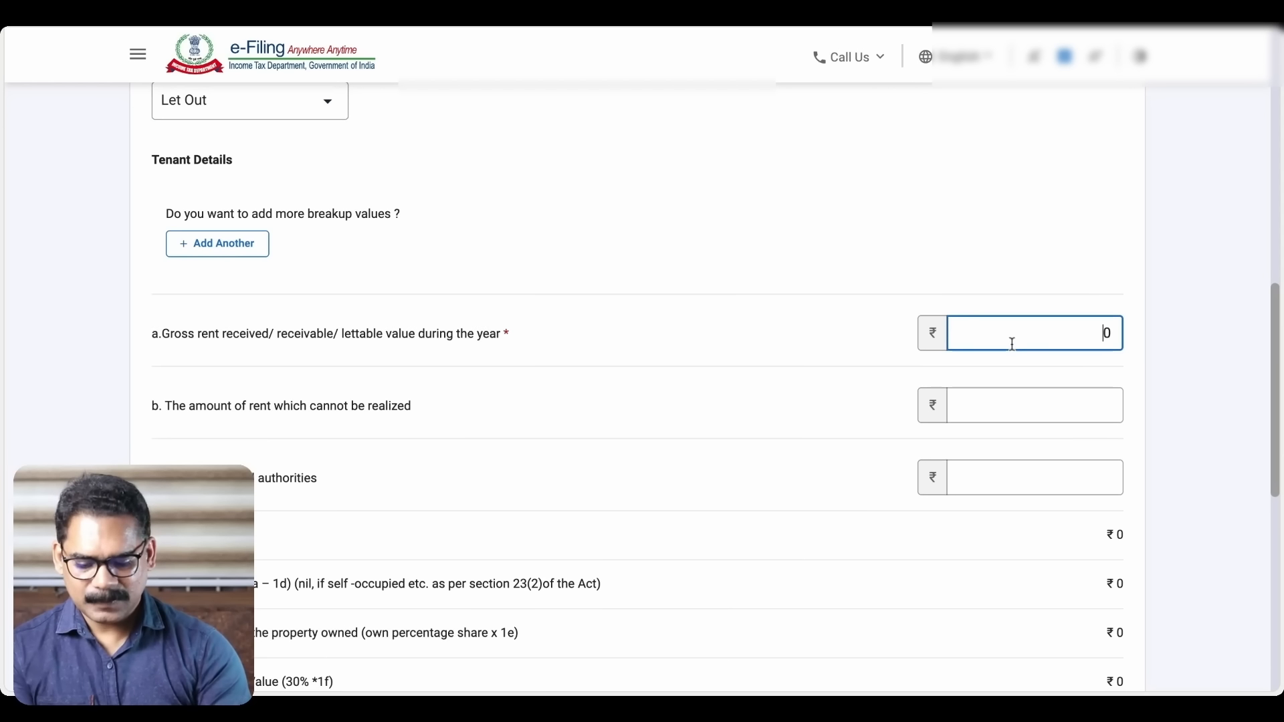
{"action": "type", "text": "400000"}
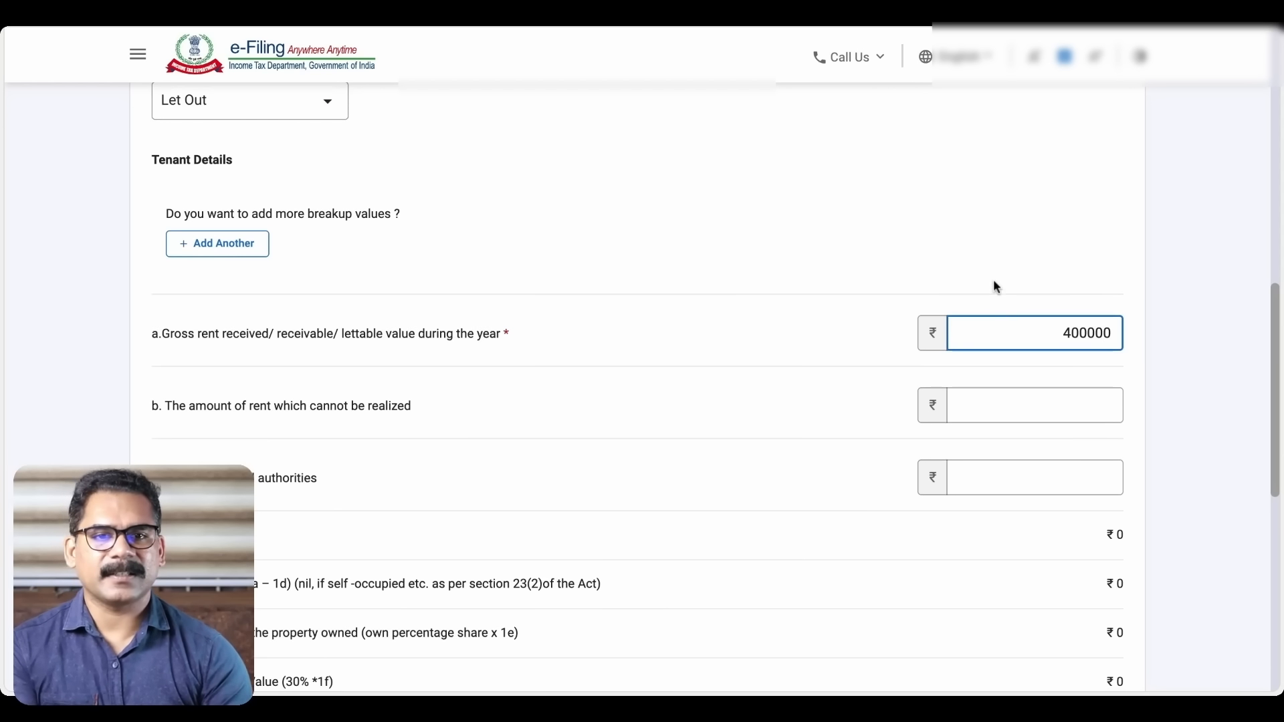
{"action": "left_click", "coordinate": [983, 268]}
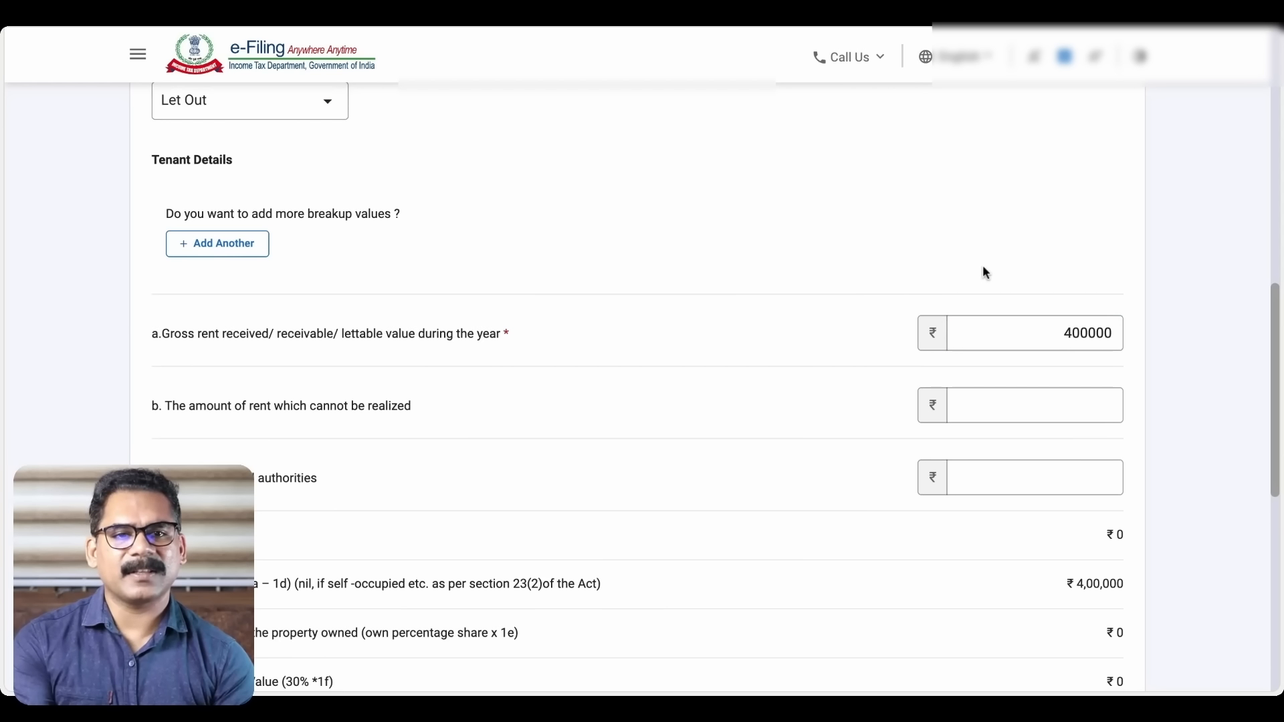
Review the computed ₹2,80,000 house property income and ₹4,66,431 gross total income
{"action": "scroll", "coordinate": [934, 328], "scroll_direction": "down", "scroll_amount": 2}
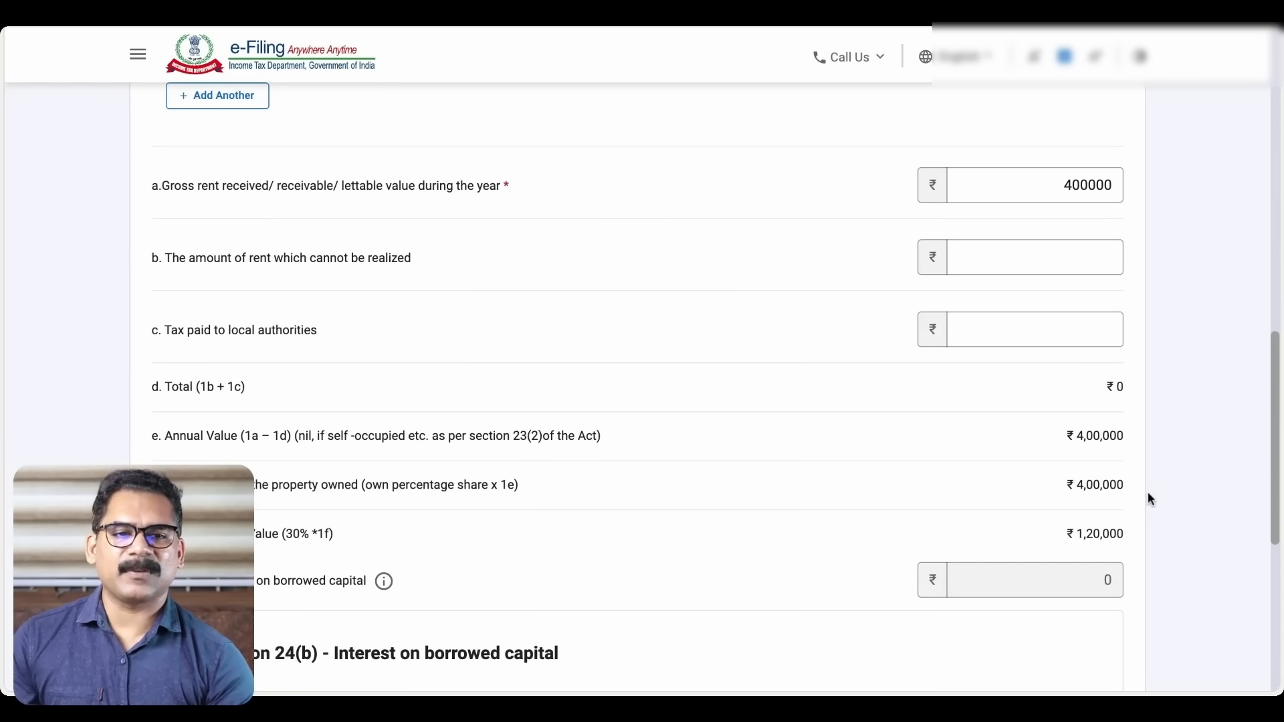
{"action": "scroll", "coordinate": [1141, 497], "scroll_direction": "down", "scroll_amount": 1}
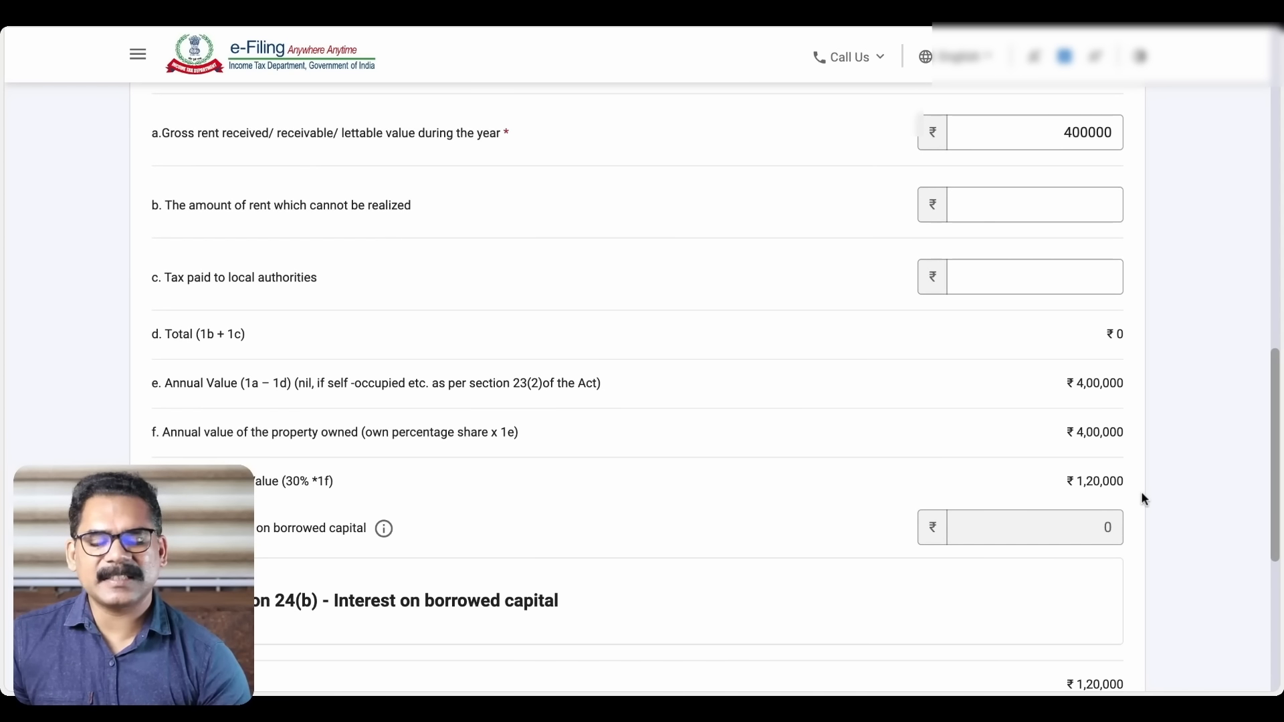
{"action": "scroll", "coordinate": [1143, 498], "scroll_direction": "down", "scroll_amount": 2}
{"action": "scroll", "coordinate": [1108, 543], "scroll_direction": "down", "scroll_amount": 3}
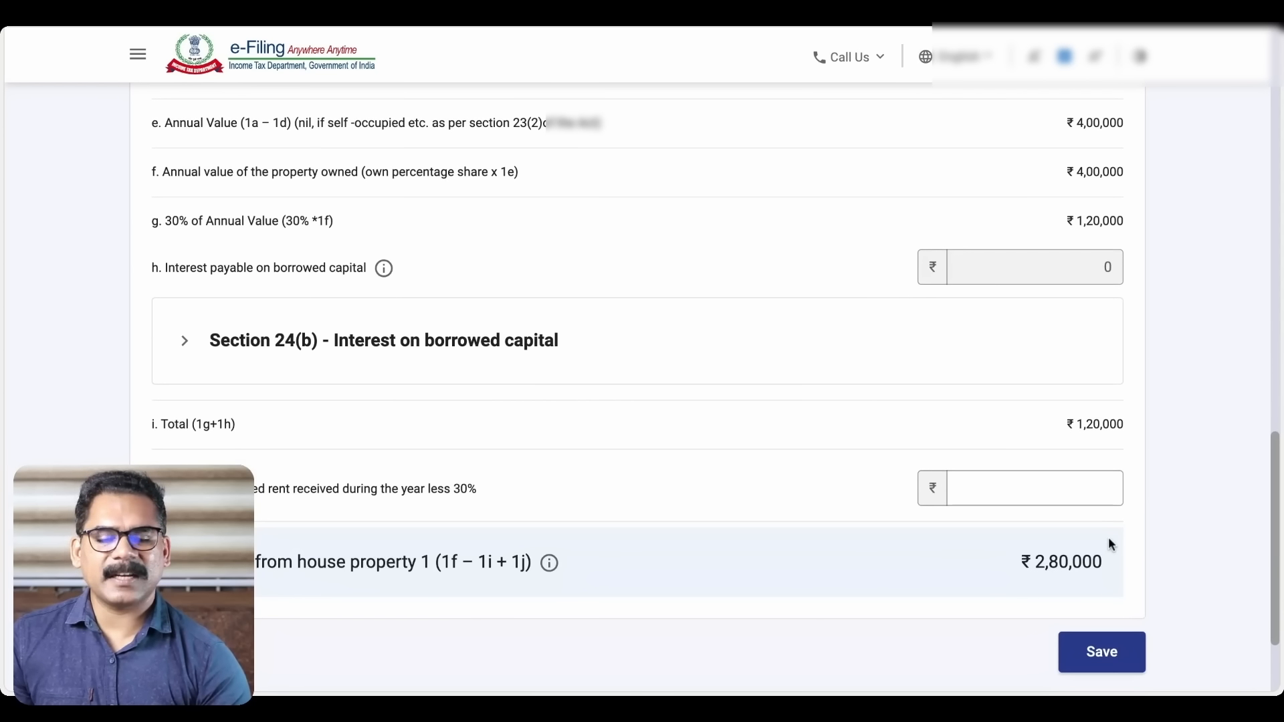
{"action": "scroll", "coordinate": [1109, 538], "scroll_direction": "down", "scroll_amount": 2}
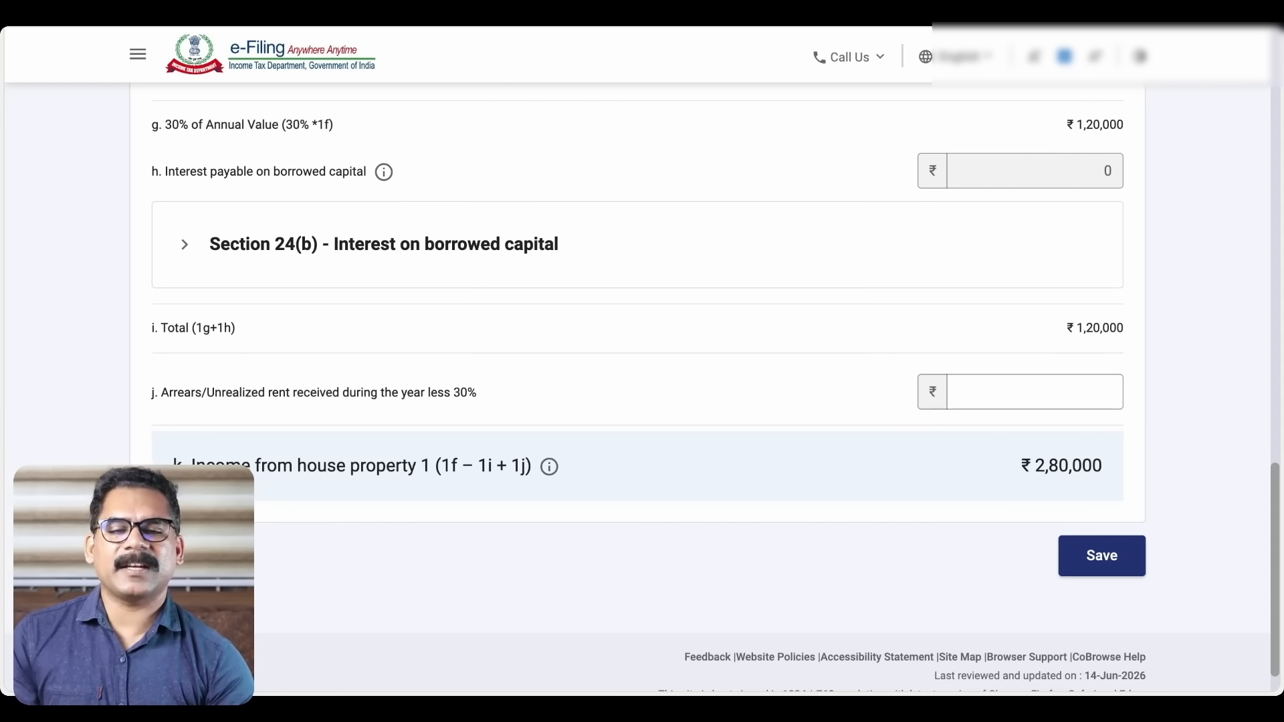
{"action": "scroll", "coordinate": [749, 428], "scroll_direction": "up", "scroll_amount": 3}
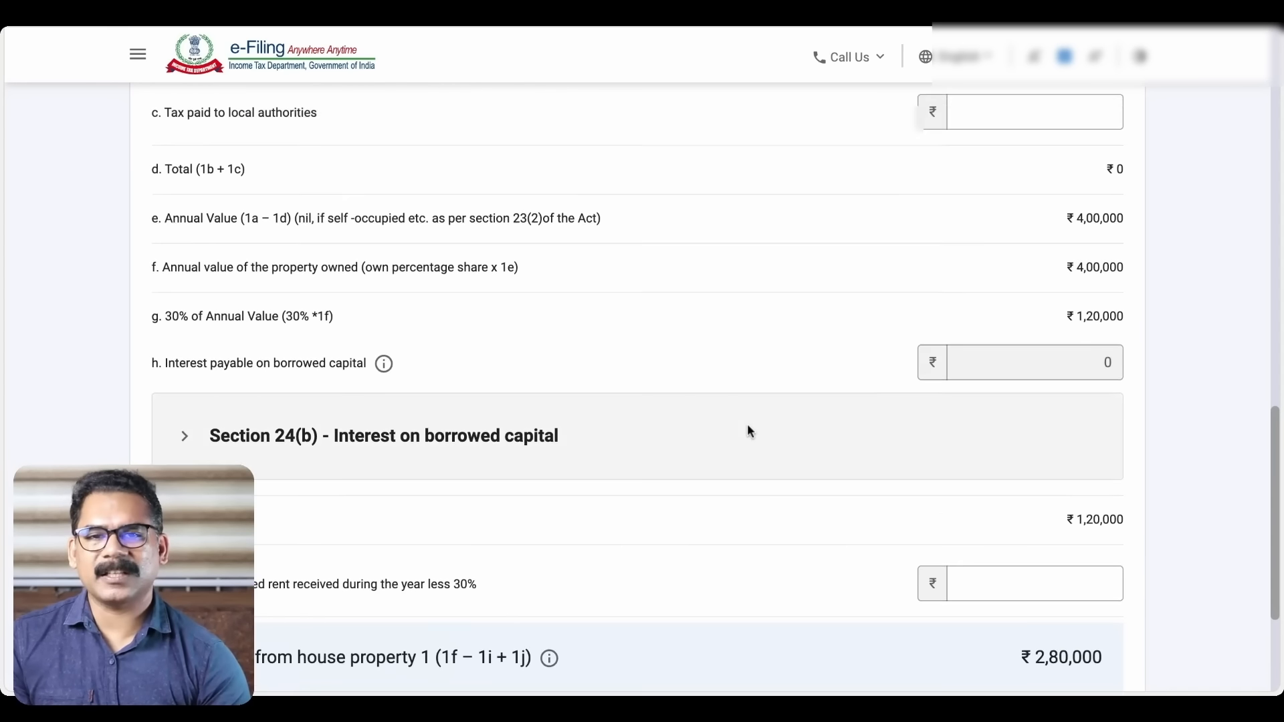
{"action": "scroll", "coordinate": [749, 432], "scroll_direction": "up", "scroll_amount": 18}
{"action": "scroll", "coordinate": [749, 432], "scroll_direction": "up", "scroll_amount": 3}
{"action": "scroll", "coordinate": [749, 431], "scroll_direction": "down", "scroll_amount": 20}
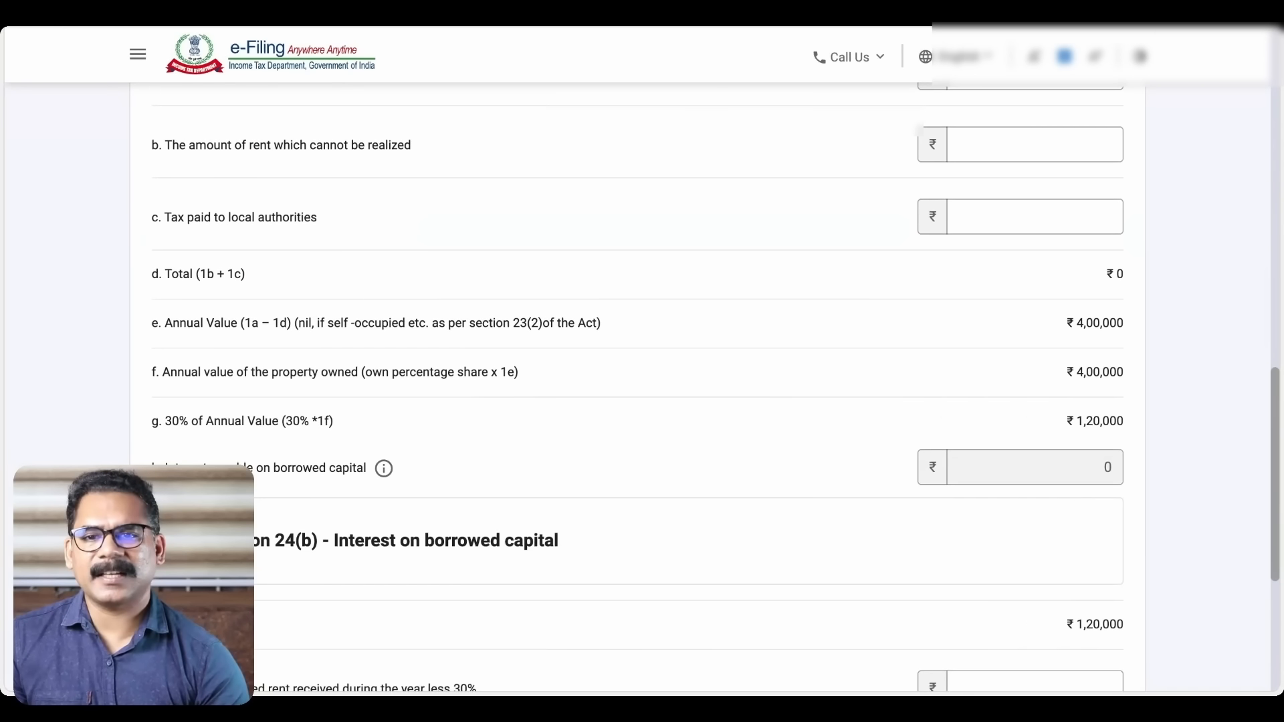
{"action": "scroll", "coordinate": [684, 428], "scroll_direction": "down", "scroll_amount": 5}
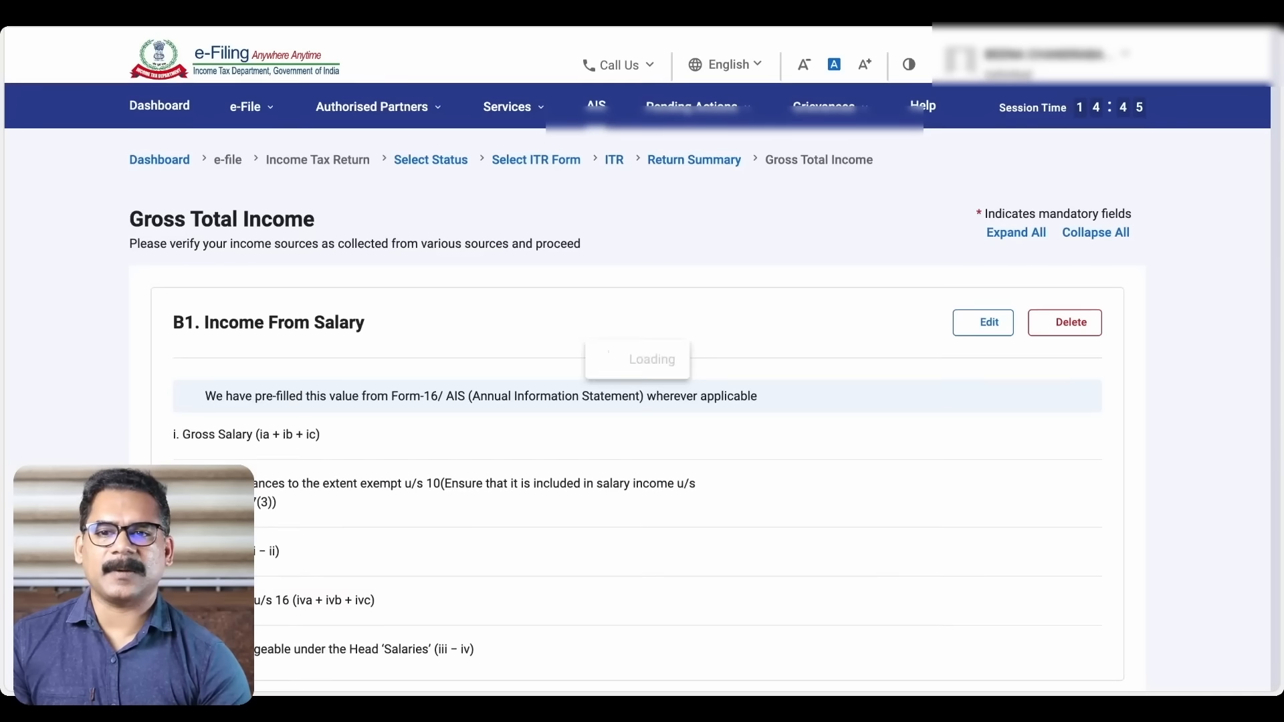
{"action": "scroll", "coordinate": [447, 372], "scroll_direction": "down", "scroll_amount": 10}
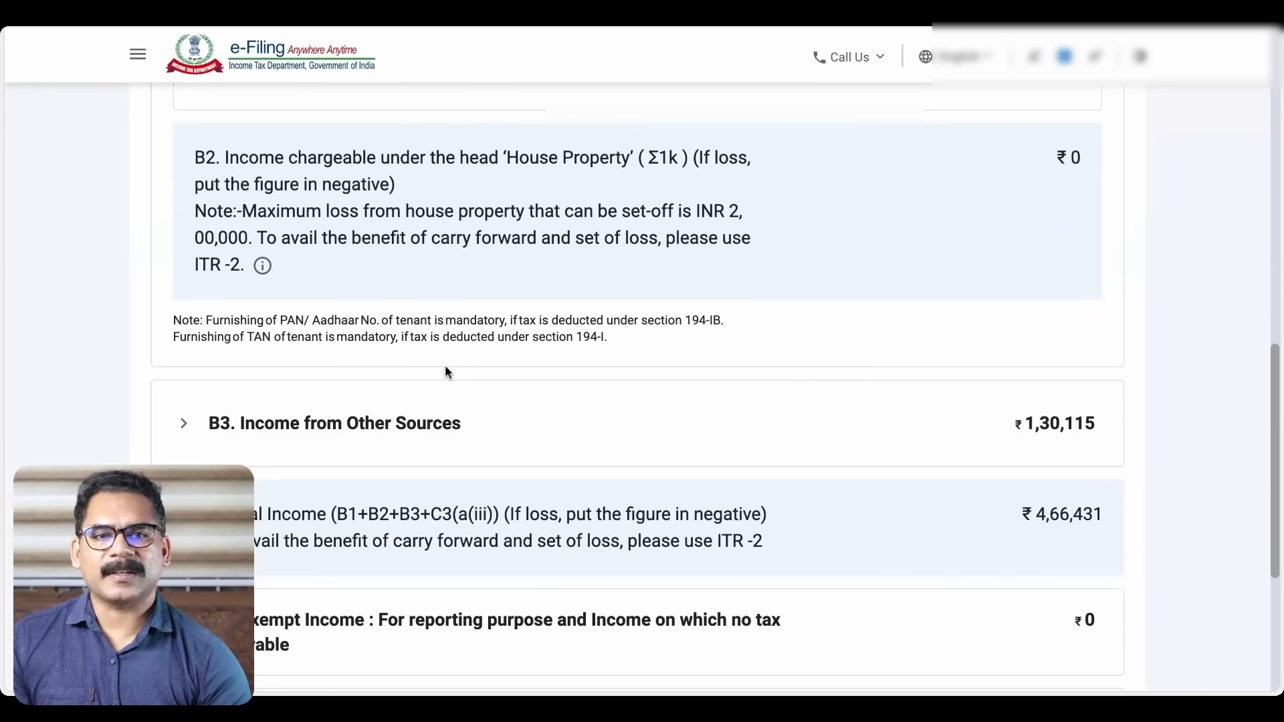
Expand B3 Income from Other Sources to see interest and dividend items totalling ₹1,30,115
{"action": "scroll", "coordinate": [447, 371], "scroll_direction": "up", "scroll_amount": 1}
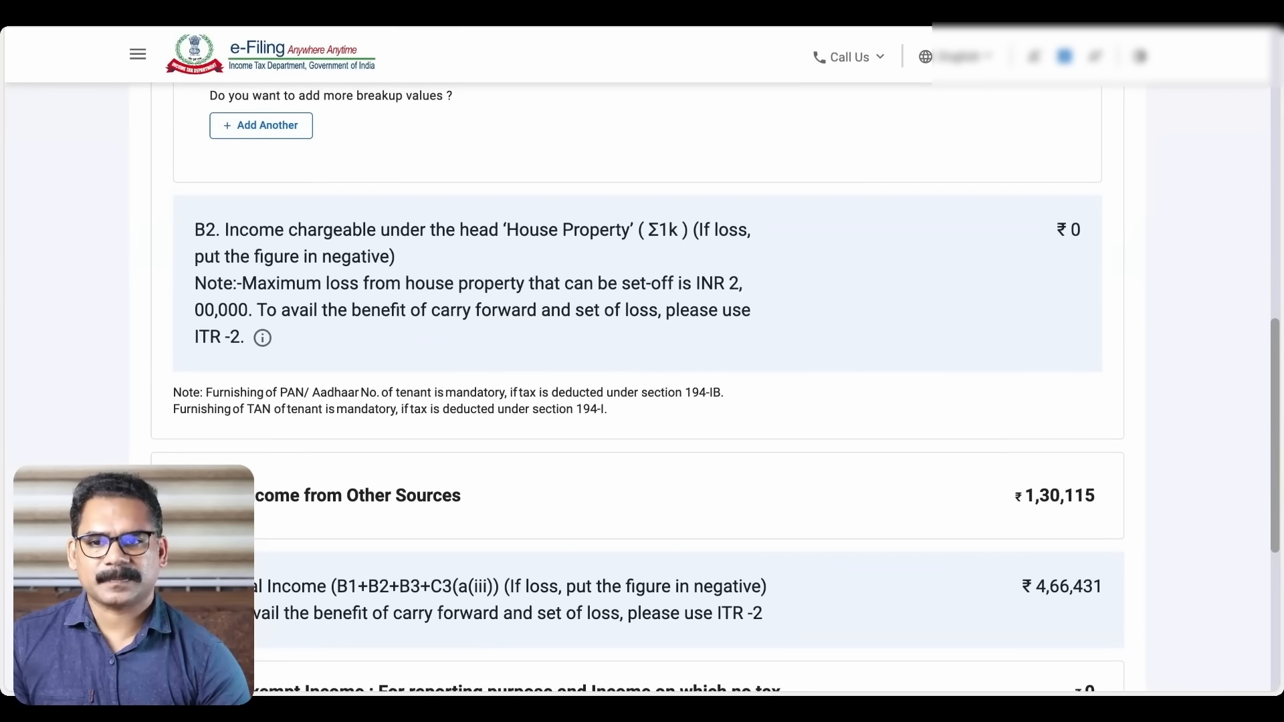
{"action": "scroll", "coordinate": [447, 372], "scroll_direction": "up", "scroll_amount": 5}
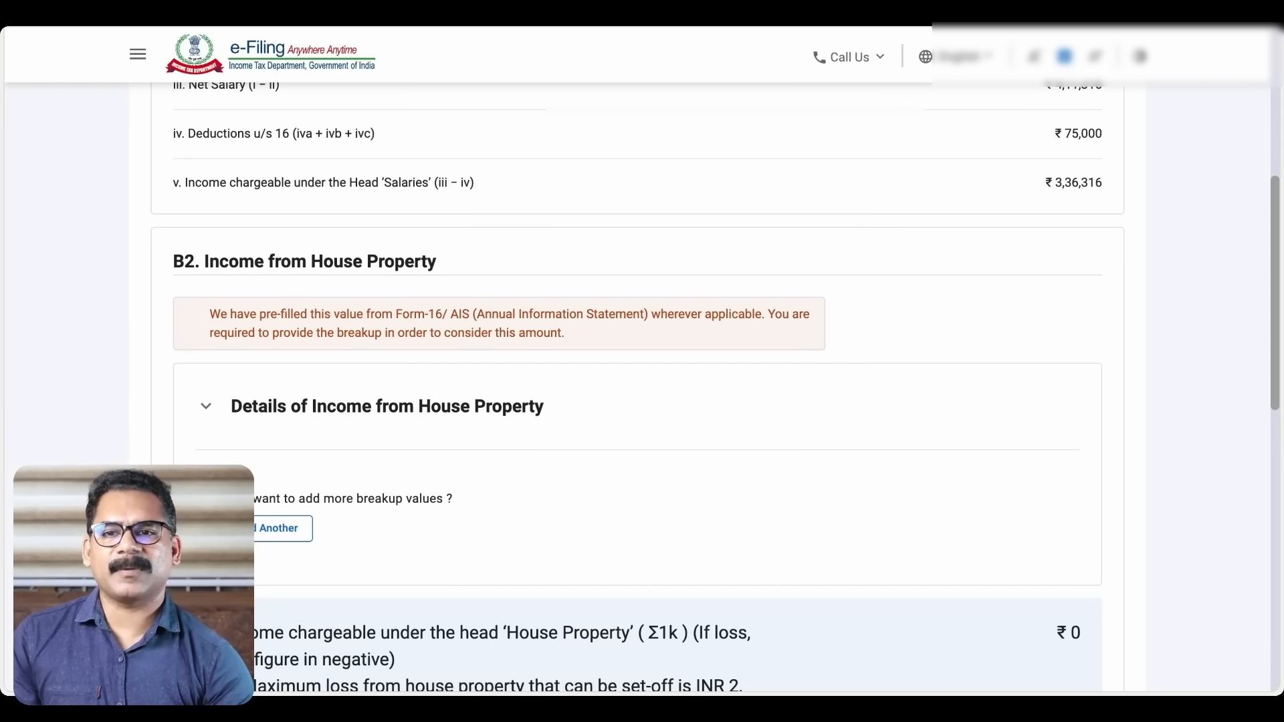
{"action": "scroll", "coordinate": [714, 386], "scroll_direction": "down", "scroll_amount": 1}
{"action": "scroll", "coordinate": [715, 385], "scroll_direction": "down", "scroll_amount": 1}
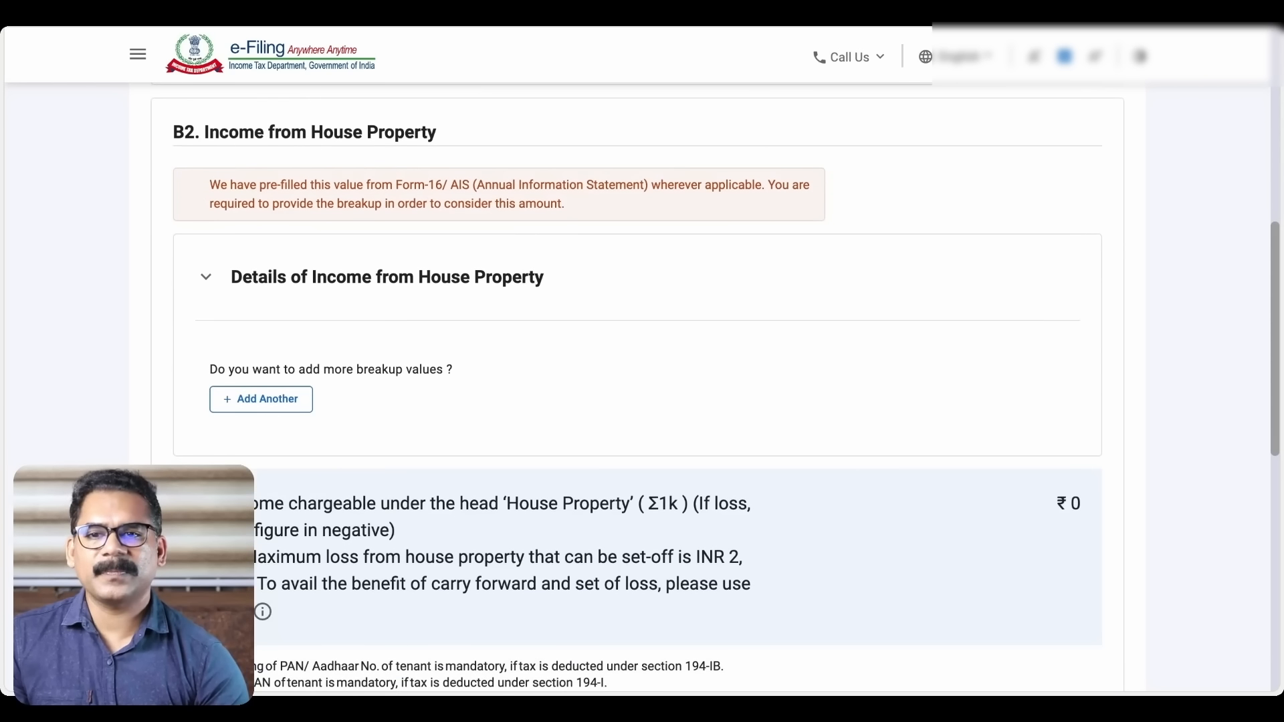
{"action": "scroll", "coordinate": [715, 386], "scroll_direction": "down", "scroll_amount": 1}
{"action": "scroll", "coordinate": [715, 386], "scroll_direction": "down", "scroll_amount": 4}
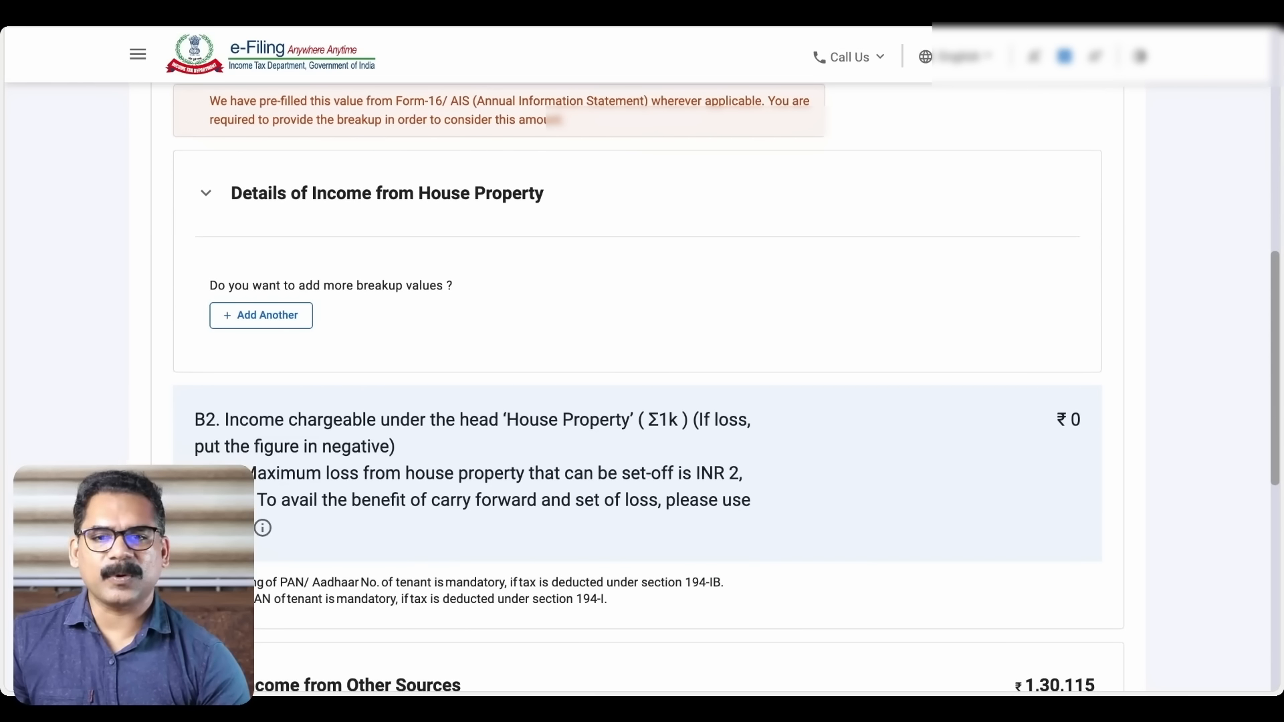
{"action": "scroll", "coordinate": [714, 385], "scroll_direction": "down", "scroll_amount": 1}
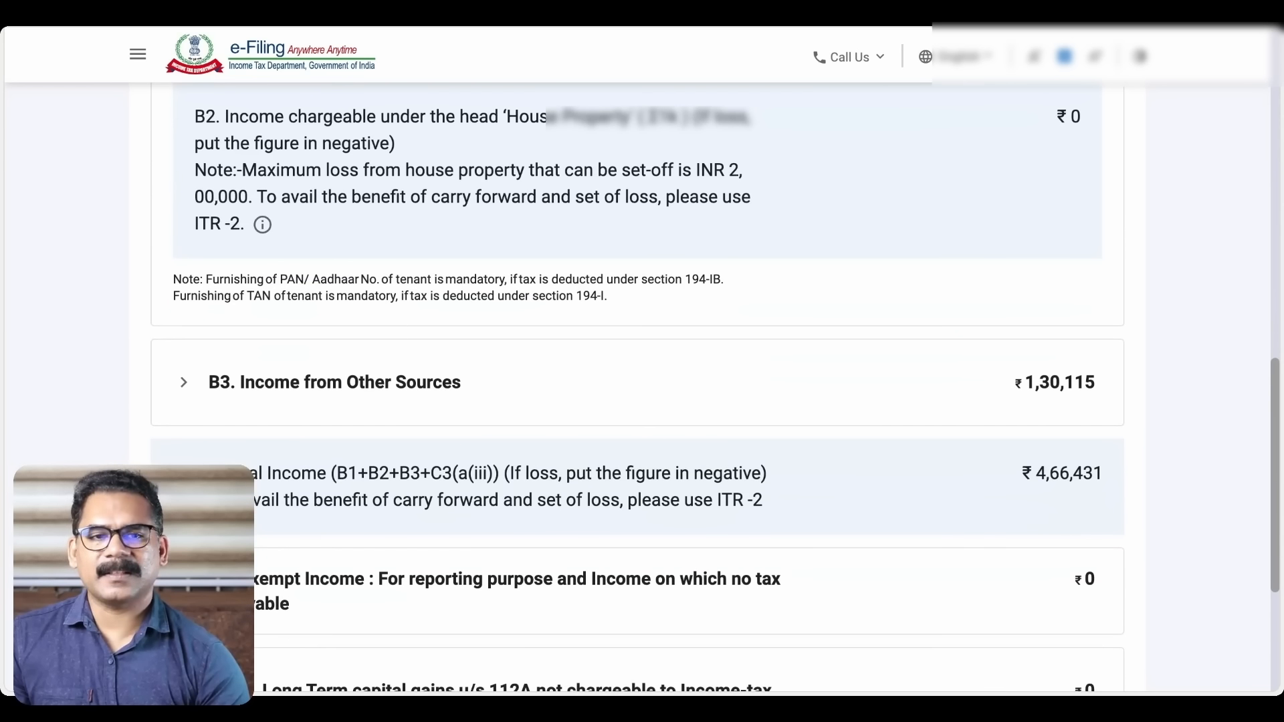
{"action": "left_click", "coordinate": [715, 386]}
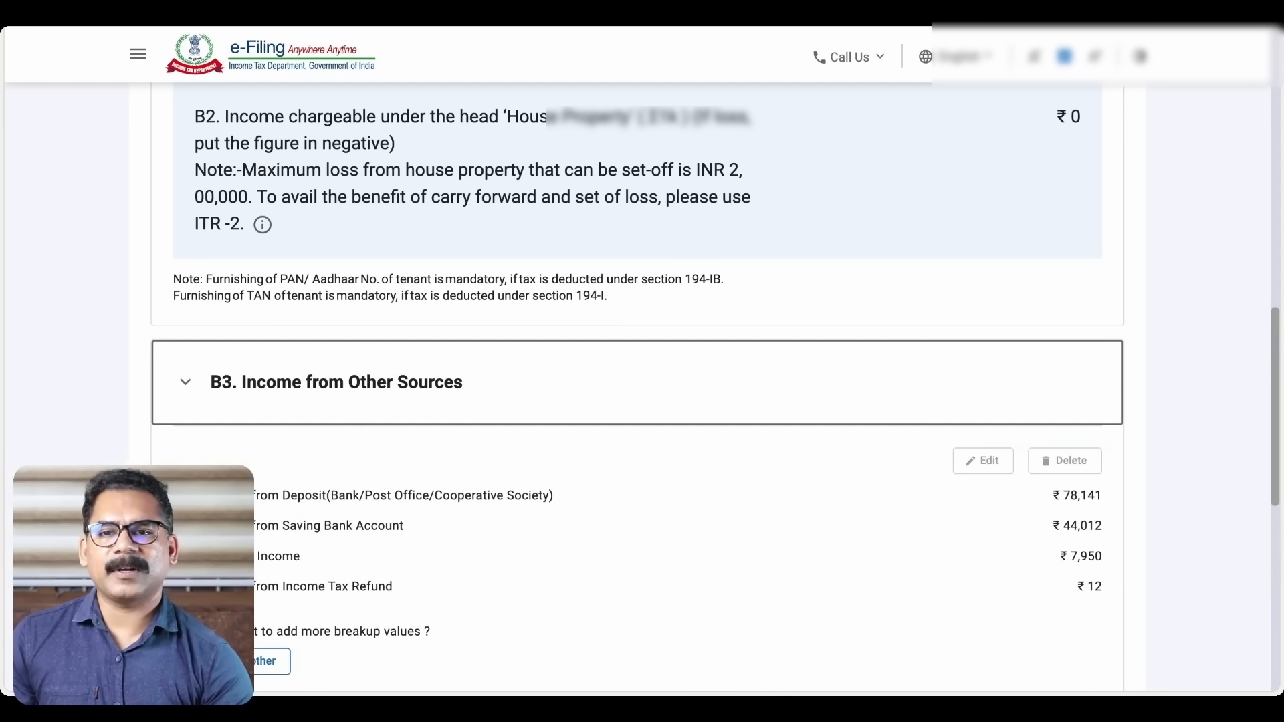
{"action": "scroll", "coordinate": [715, 386], "scroll_direction": "down", "scroll_amount": 2}
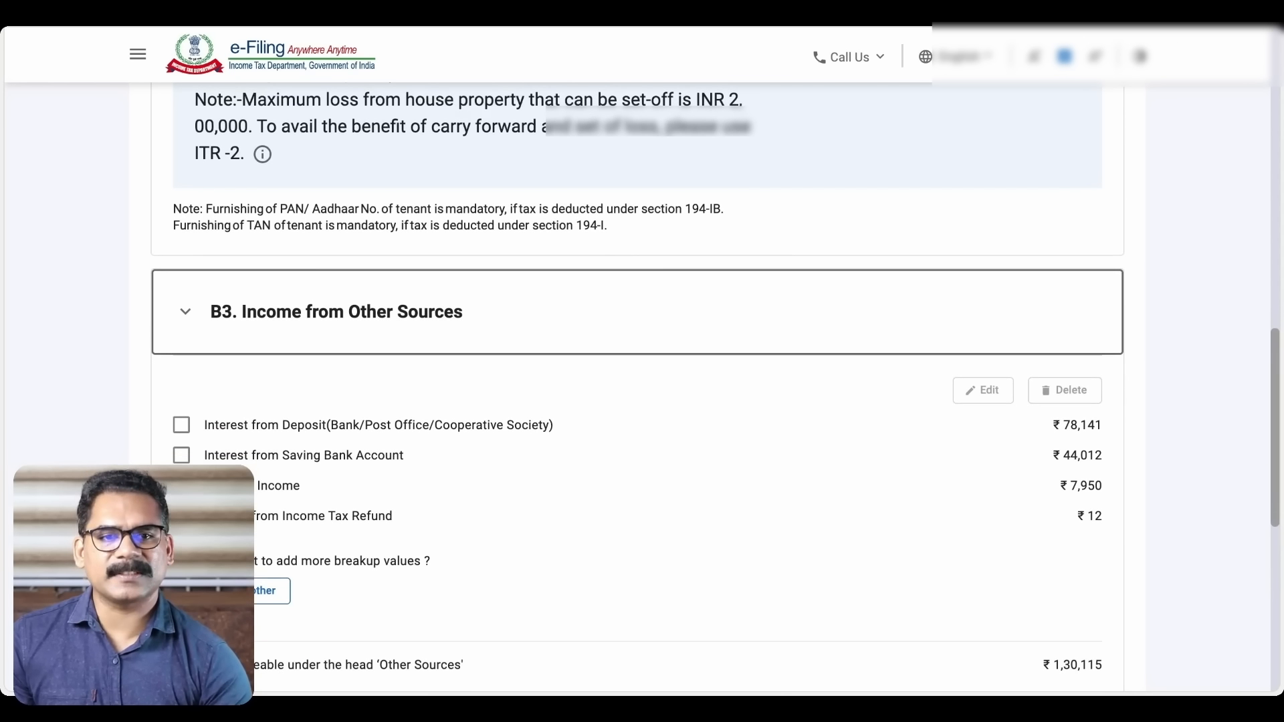
{"action": "scroll", "coordinate": [714, 386], "scroll_direction": "down", "scroll_amount": 1}
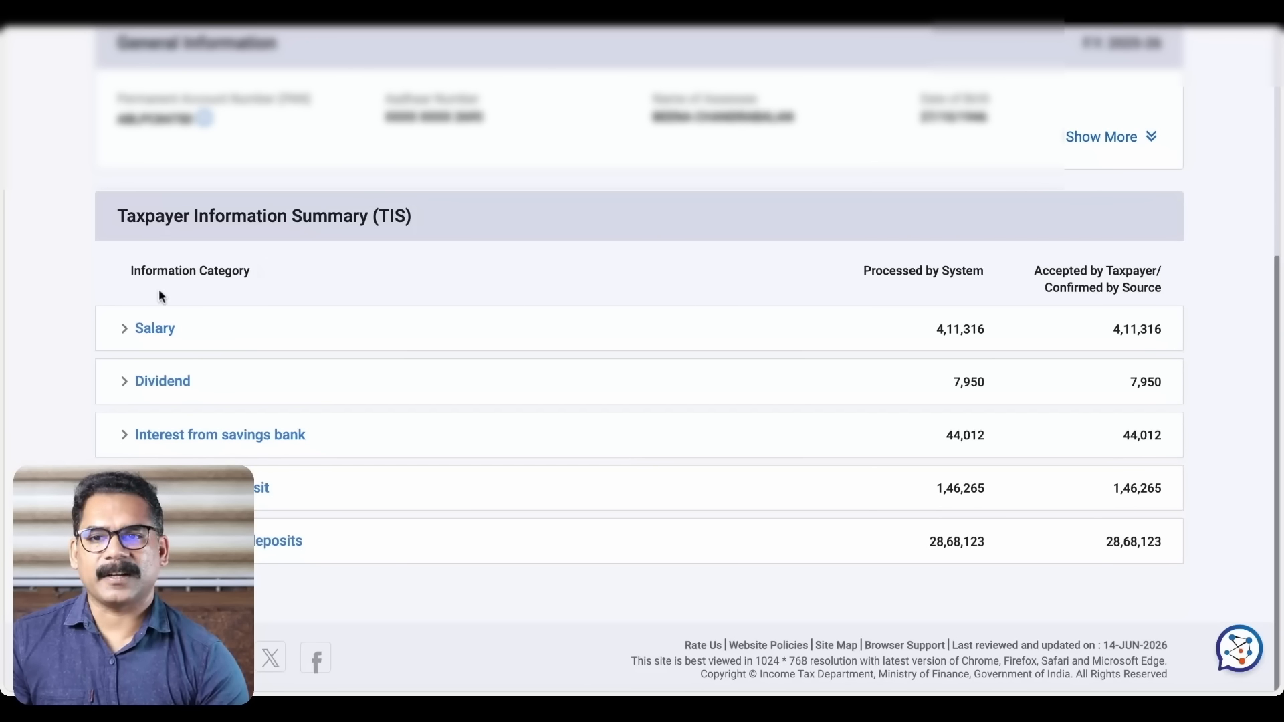
Compare the AIS dividend details with the return's Other Sources figures, then collapse them
{"action": "left_click", "coordinate": [125, 383]}
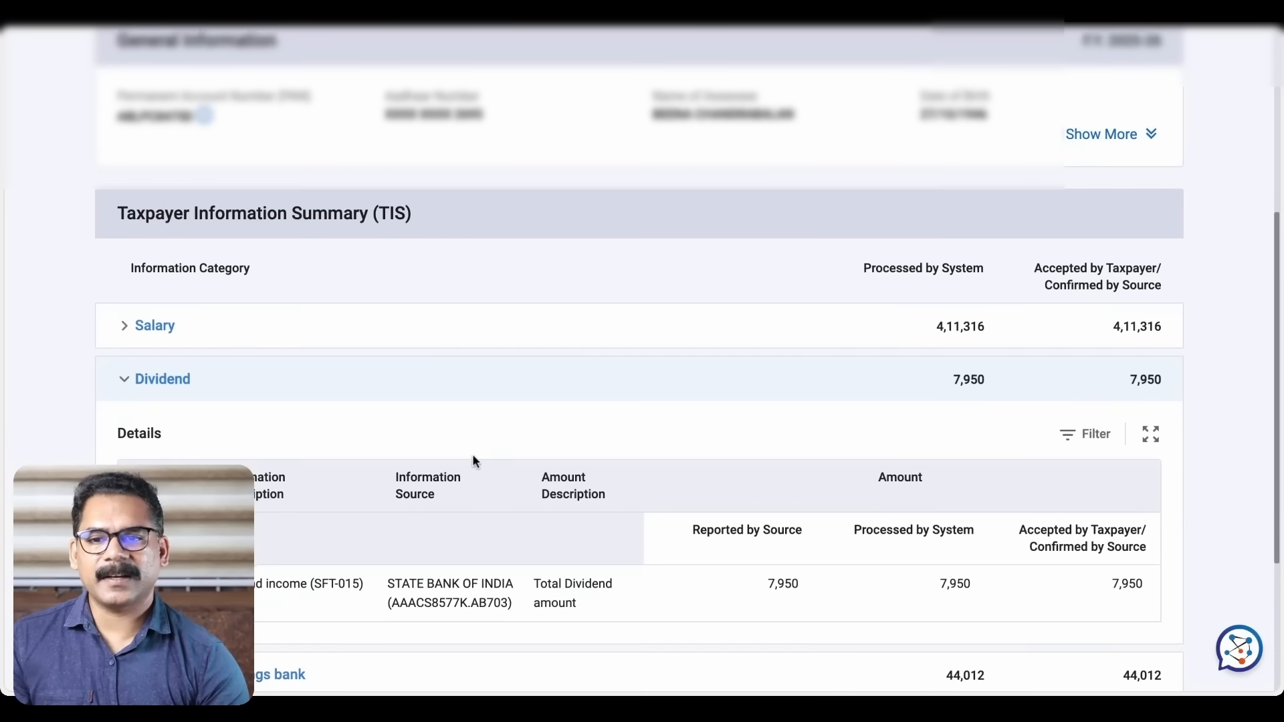
{"action": "scroll", "coordinate": [473, 458], "scroll_direction": "down", "scroll_amount": 2}
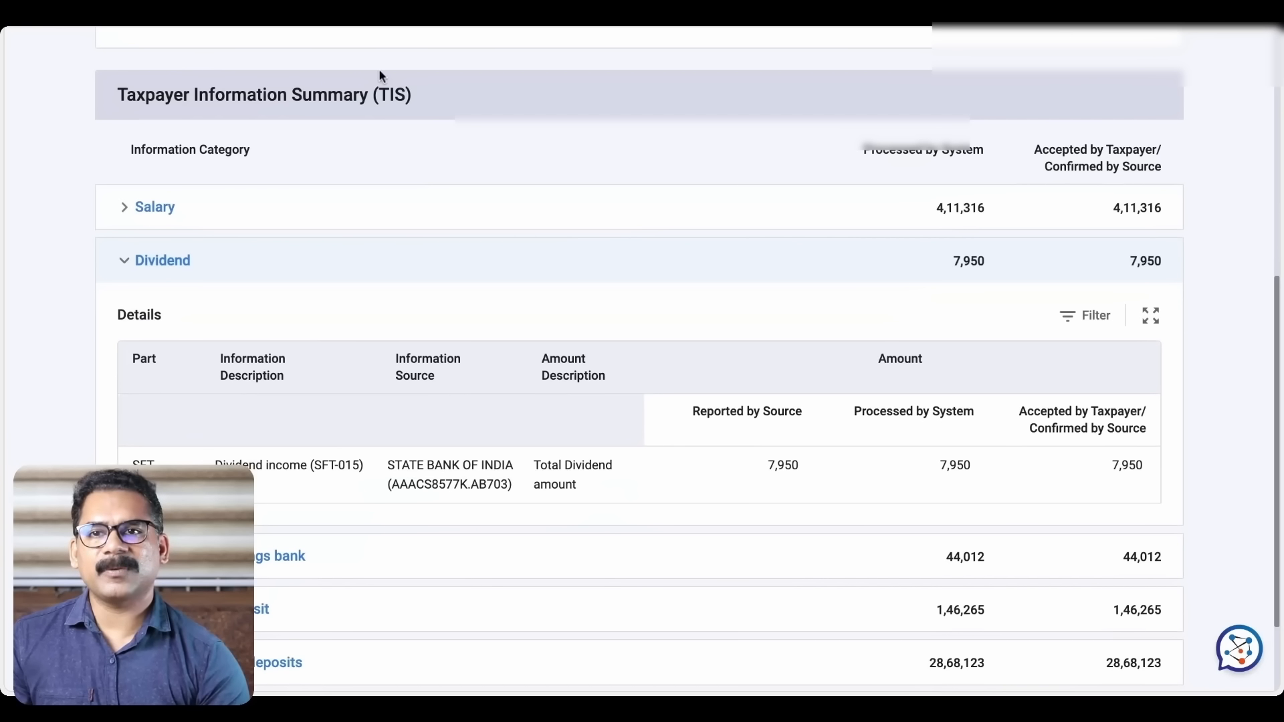
{"action": "left_click", "coordinate": [372, 9]}
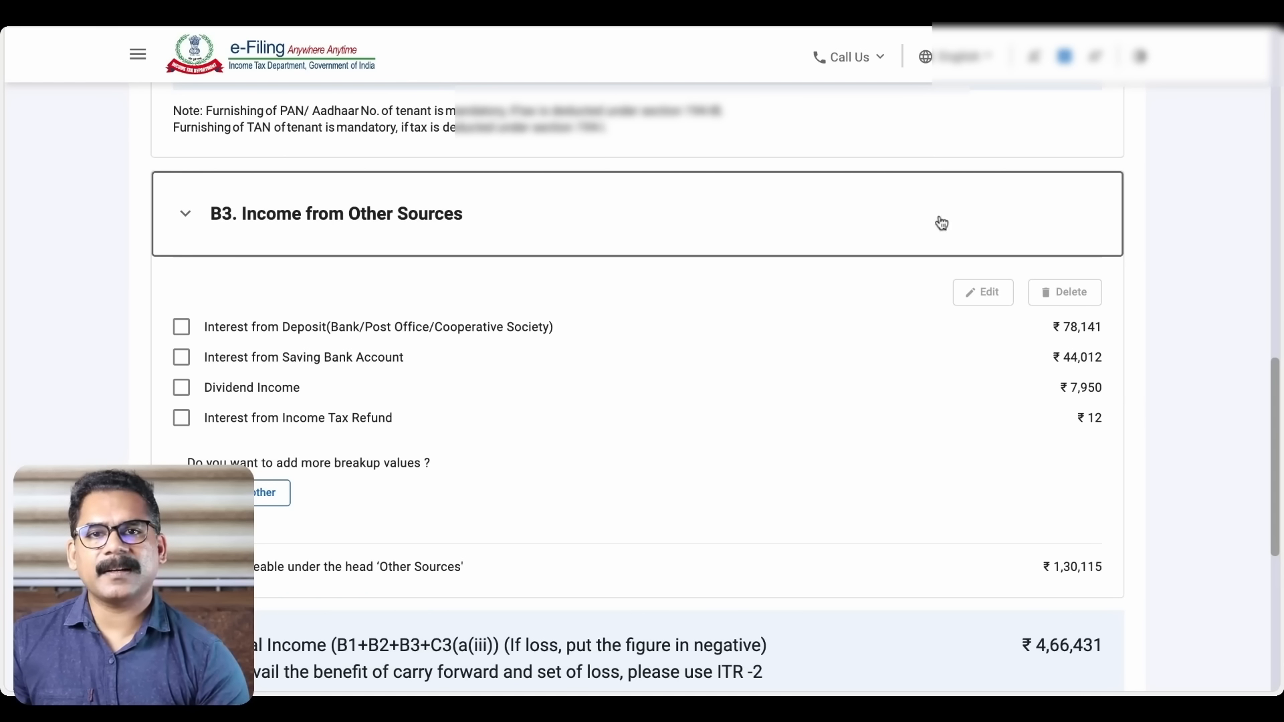
{"action": "left_click", "coordinate": [796, 23]}
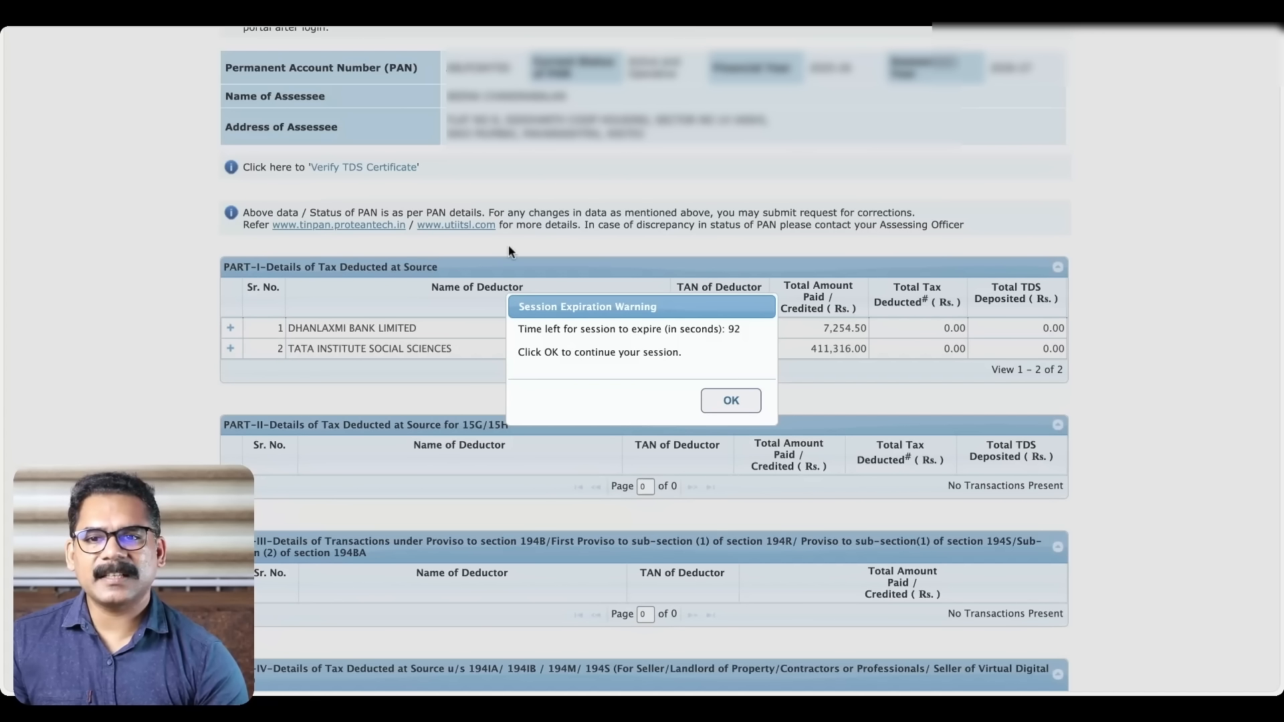
{"action": "left_click", "coordinate": [734, 401]}
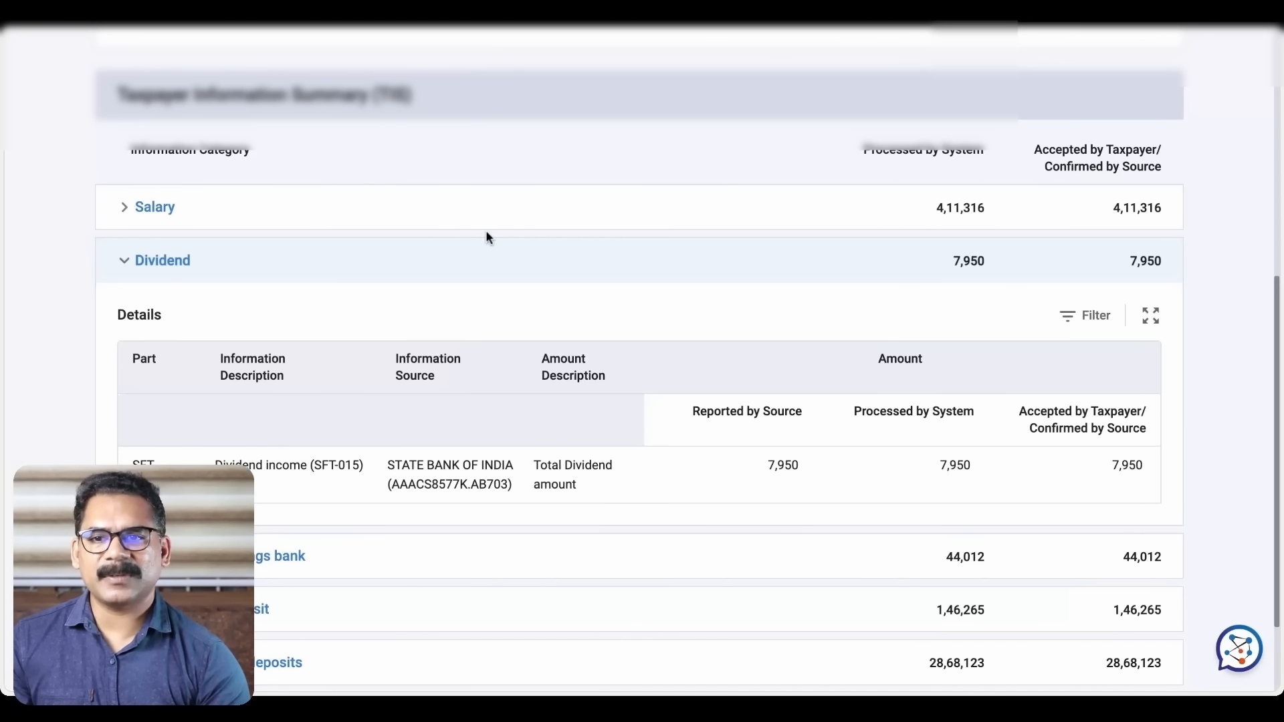
{"action": "left_click", "coordinate": [123, 262]}
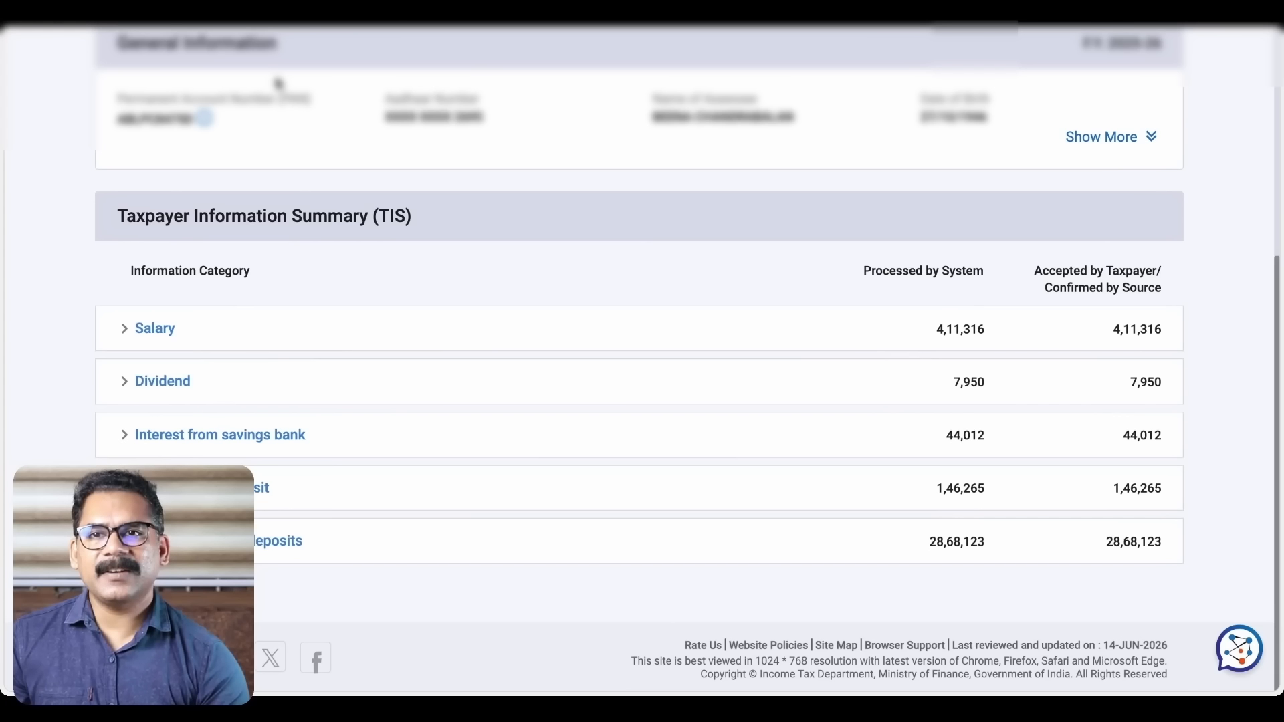
Expand savings bank interest: 28,606, 8,922 and 6,484 from three banks, totalling 44,012
{"action": "left_click", "coordinate": [125, 436]}
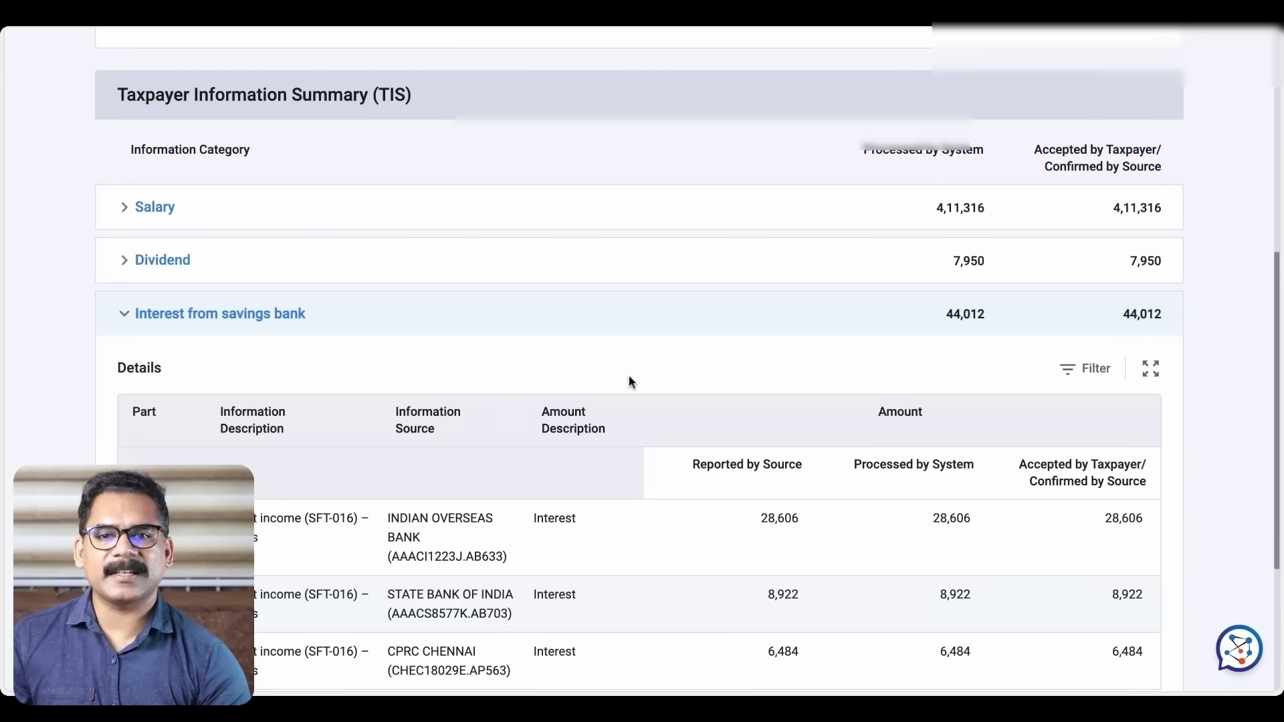
{"action": "scroll", "coordinate": [629, 379], "scroll_direction": "down", "scroll_amount": 1}
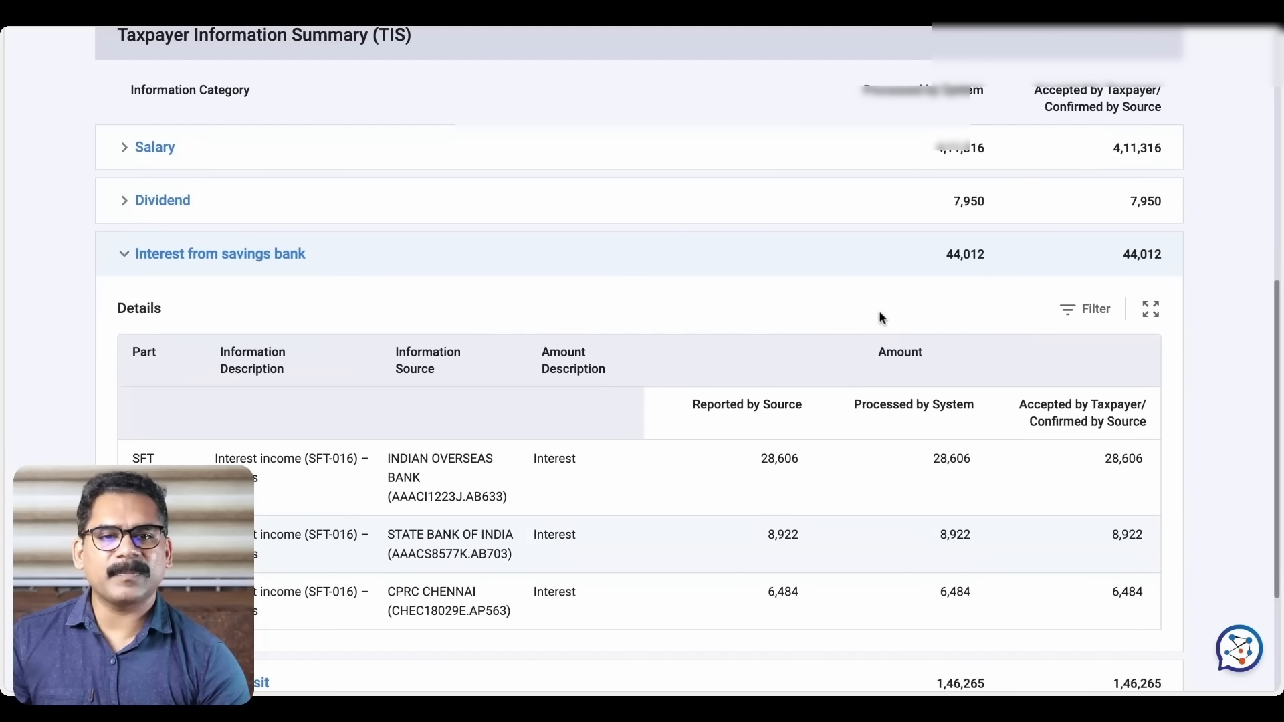
{"action": "scroll", "coordinate": [879, 314], "scroll_direction": "down", "scroll_amount": 2}
{"action": "scroll", "coordinate": [878, 317], "scroll_direction": "down", "scroll_amount": 1}
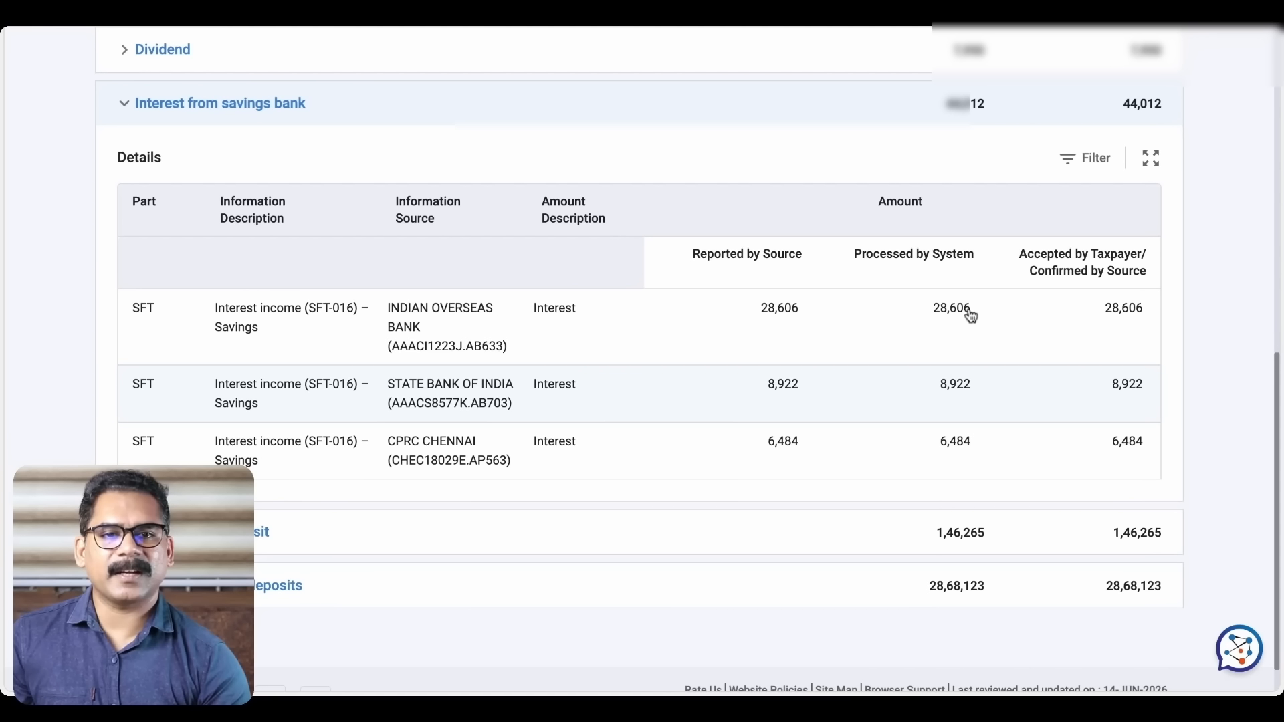
{"action": "scroll", "coordinate": [949, 338], "scroll_direction": "up", "scroll_amount": 1}
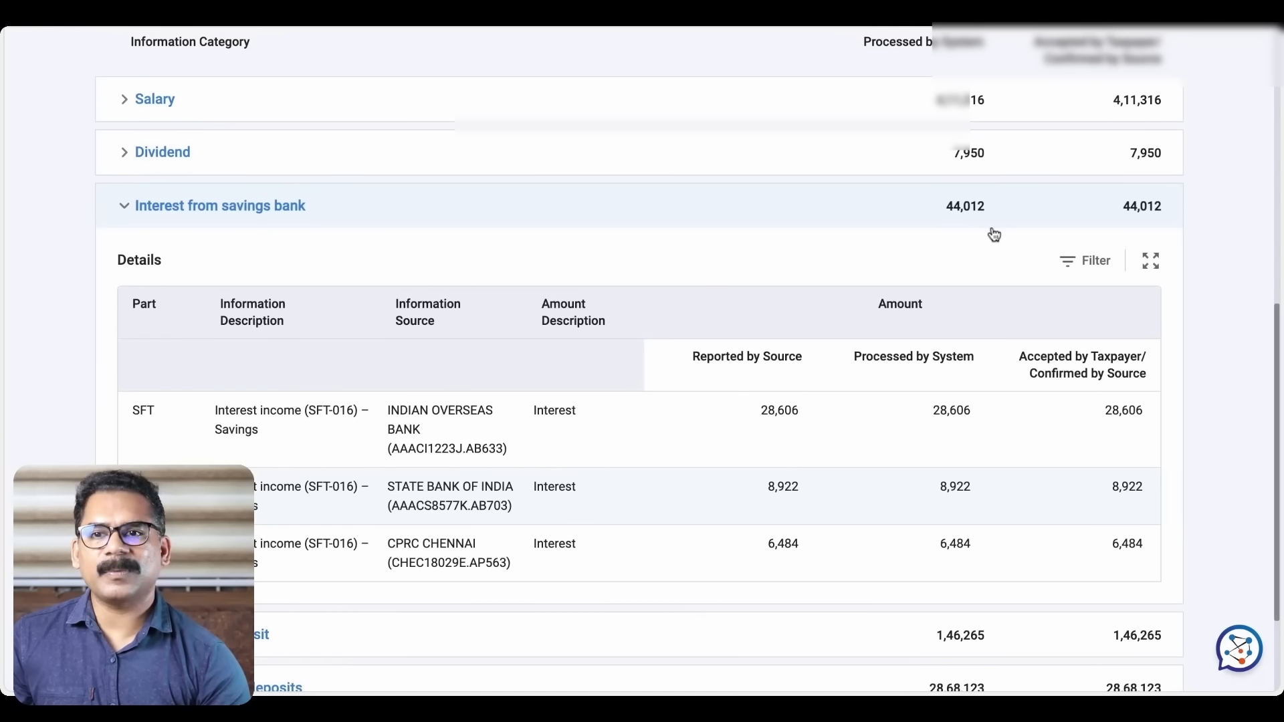
{"action": "left_click", "coordinate": [438, 25]}
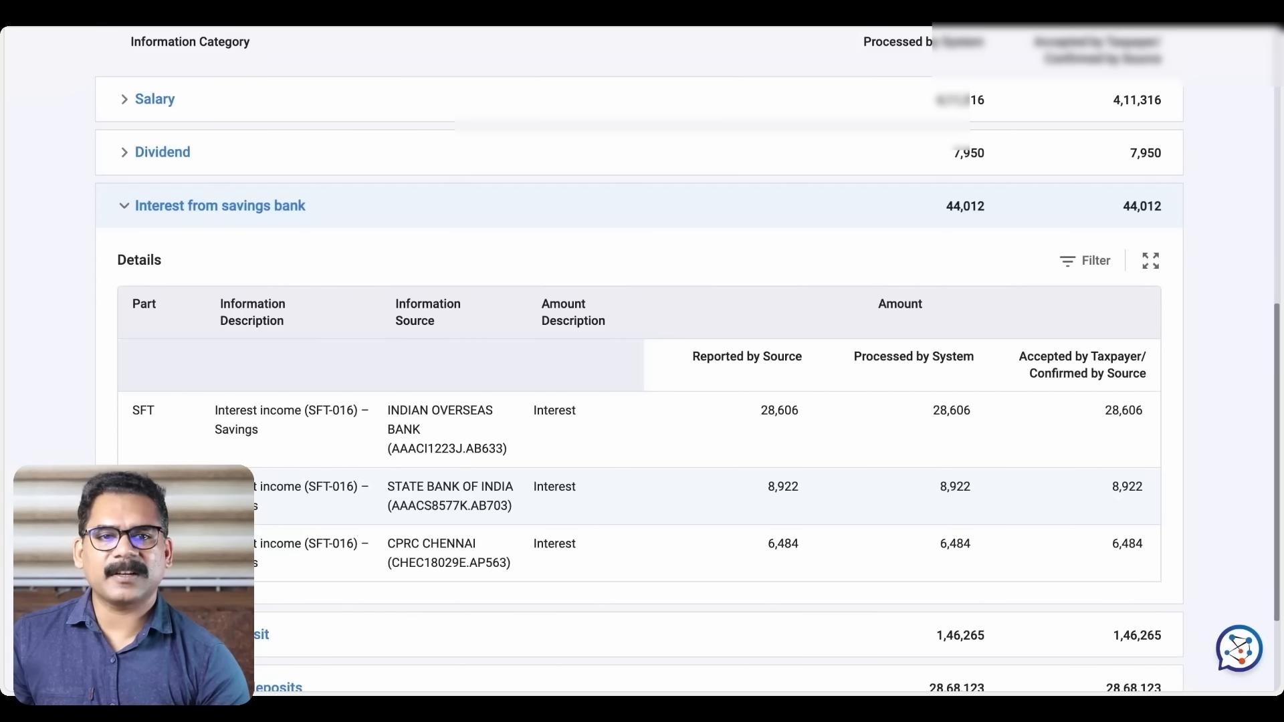
In AIS, collapse savings bank interest and review the deposit interest entries totalling 1,46,265
{"action": "left_click", "coordinate": [123, 213]}
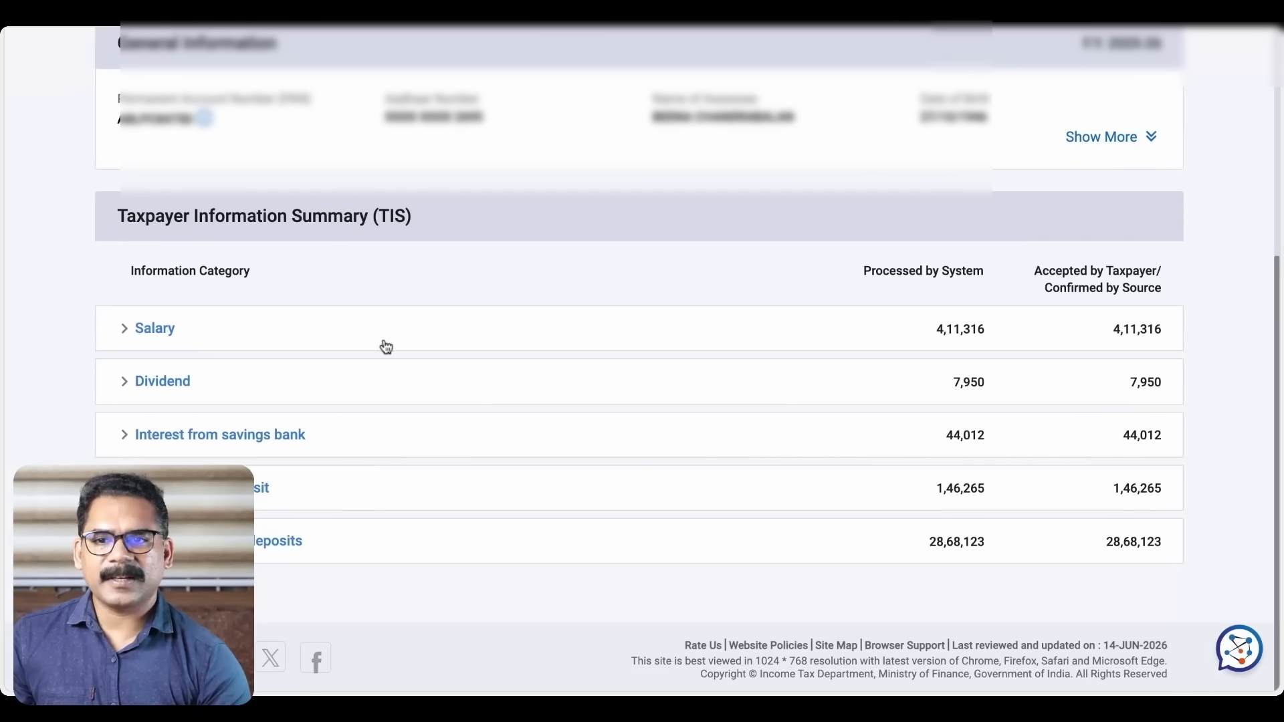
{"action": "left_click", "coordinate": [194, 487]}
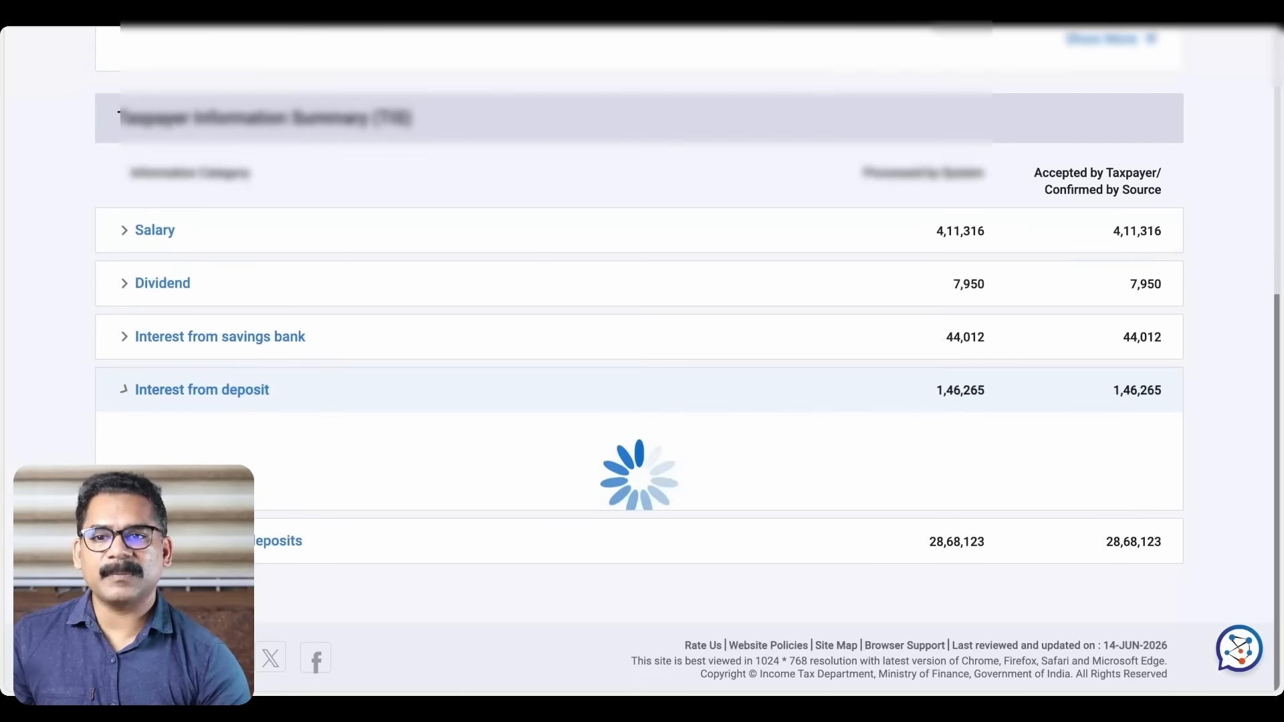
{"action": "scroll", "coordinate": [458, 401], "scroll_direction": "down", "scroll_amount": 5}
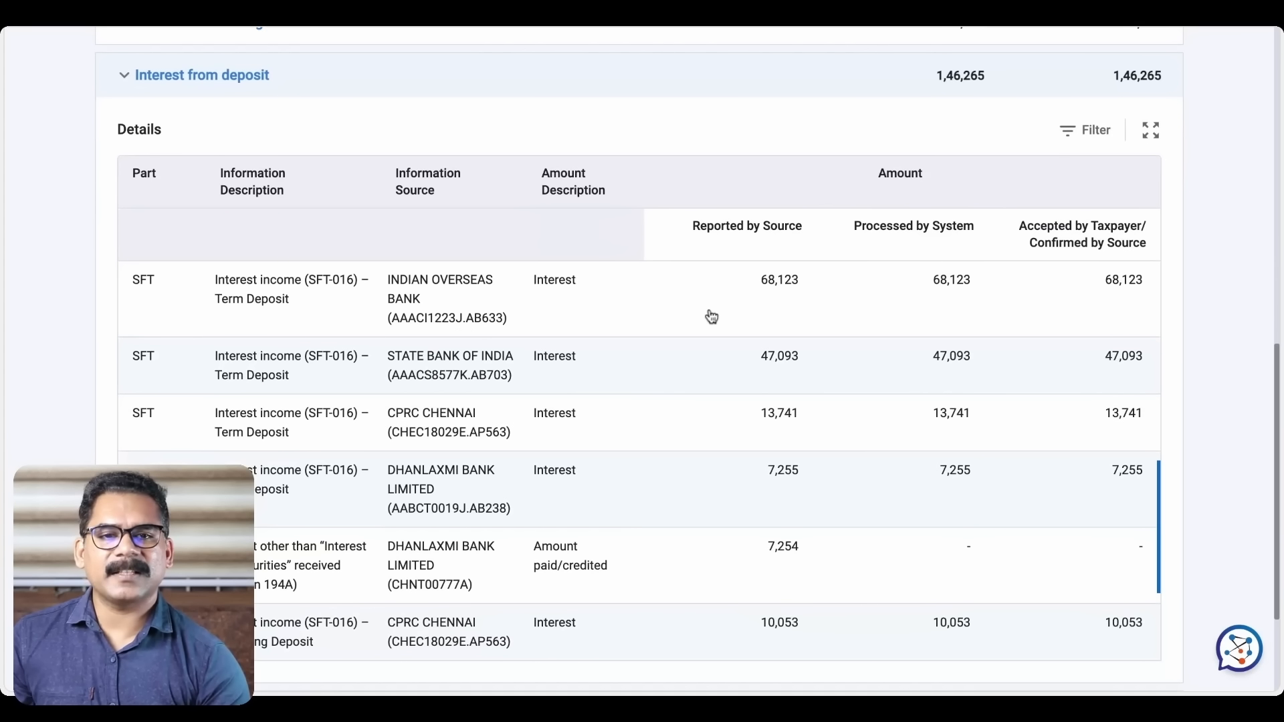
{"action": "scroll", "coordinate": [711, 317], "scroll_direction": "up", "scroll_amount": 3}
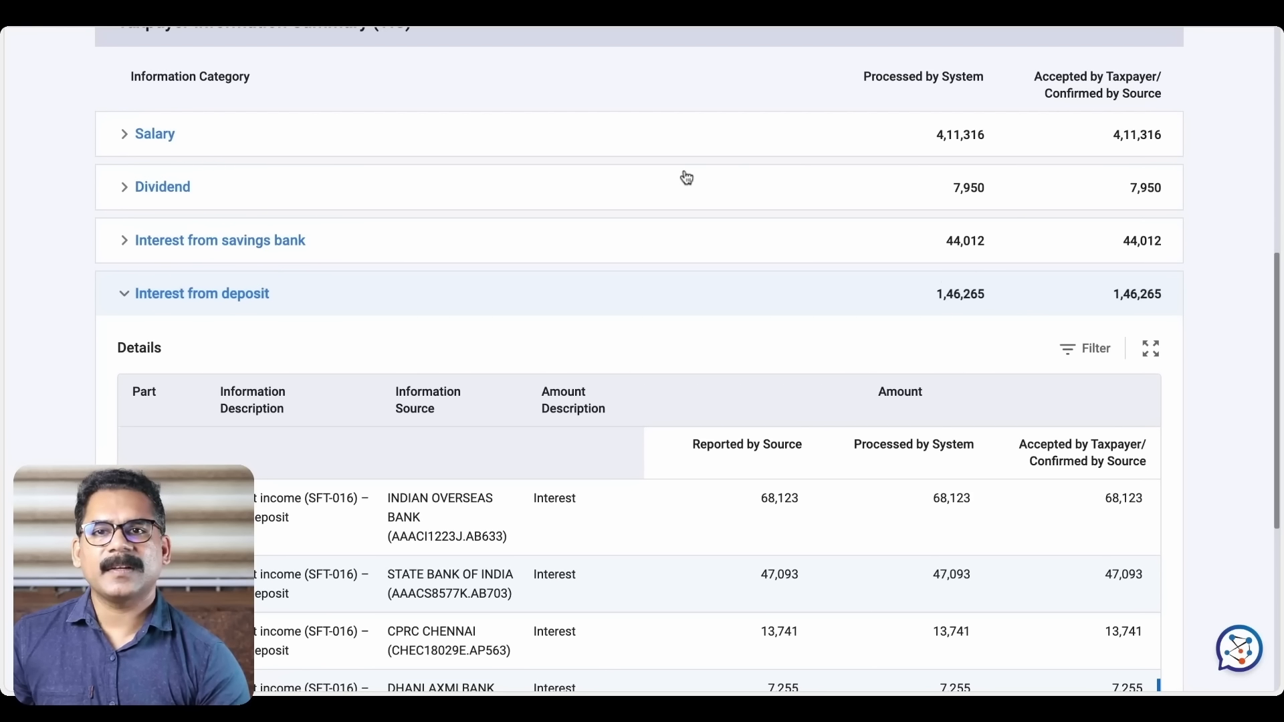
{"action": "scroll", "coordinate": [572, 307], "scroll_direction": "down", "scroll_amount": 2}
{"action": "scroll", "coordinate": [572, 308], "scroll_direction": "down", "scroll_amount": 3}
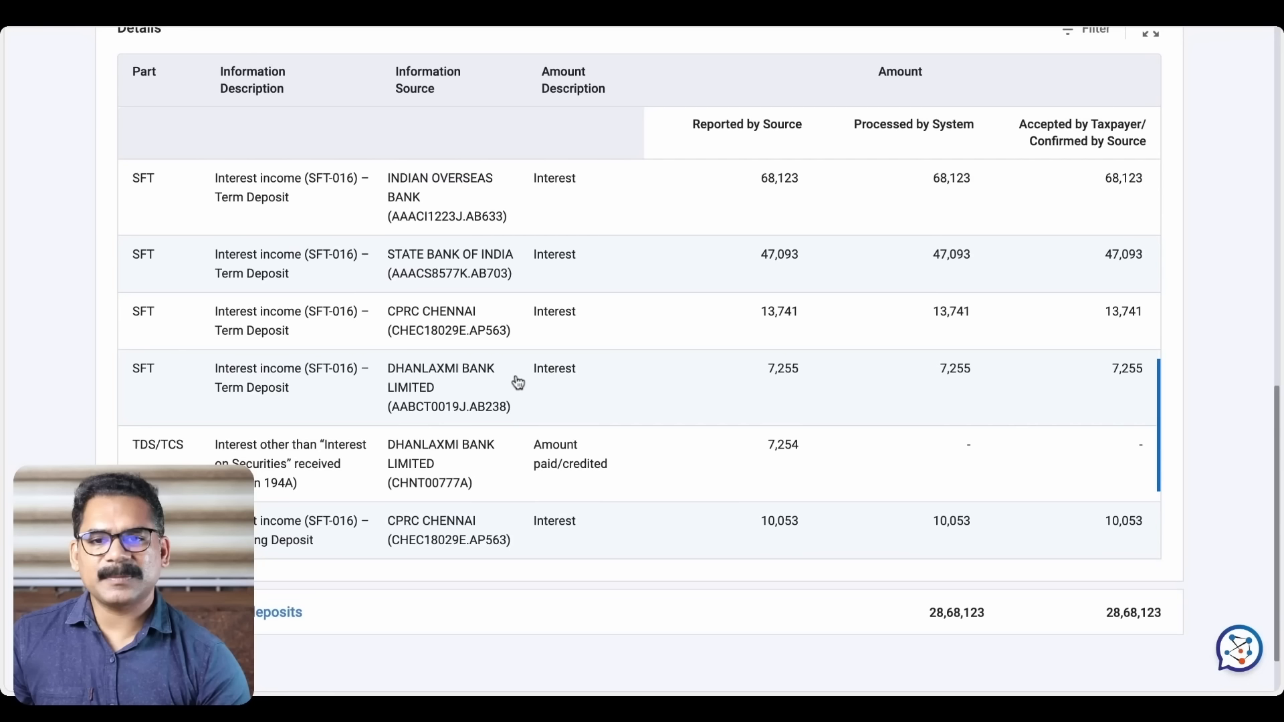
{"action": "scroll", "coordinate": [516, 379], "scroll_direction": "down", "scroll_amount": 1}
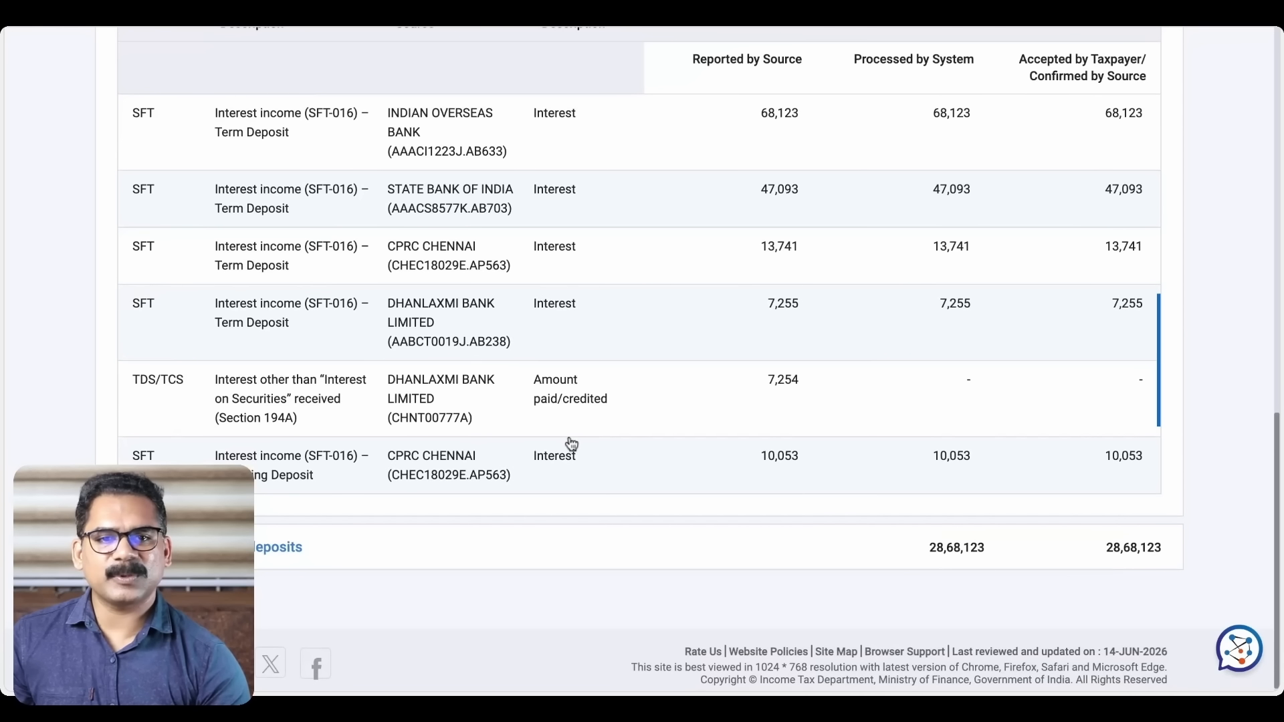
{"action": "scroll", "coordinate": [569, 444], "scroll_direction": "down", "scroll_amount": 1}
{"action": "scroll", "coordinate": [570, 444], "scroll_direction": "up", "scroll_amount": 4}
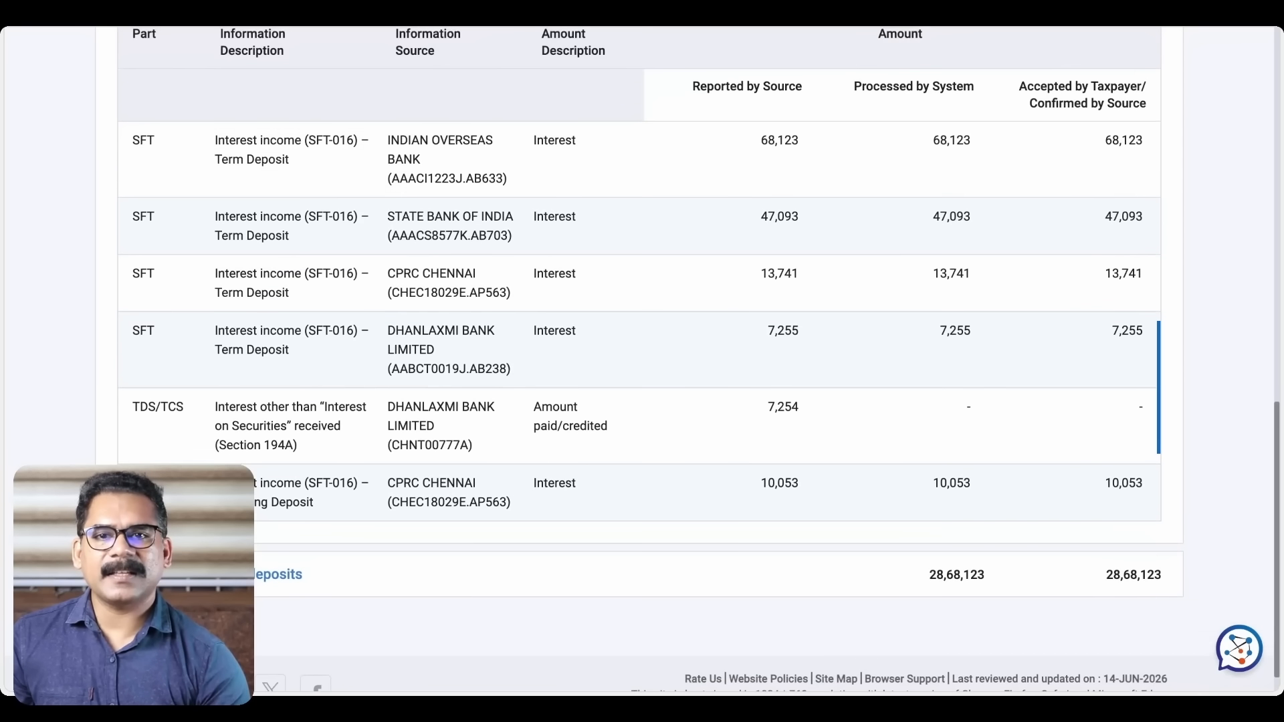
{"action": "scroll", "coordinate": [601, 428], "scroll_direction": "up", "scroll_amount": 1}
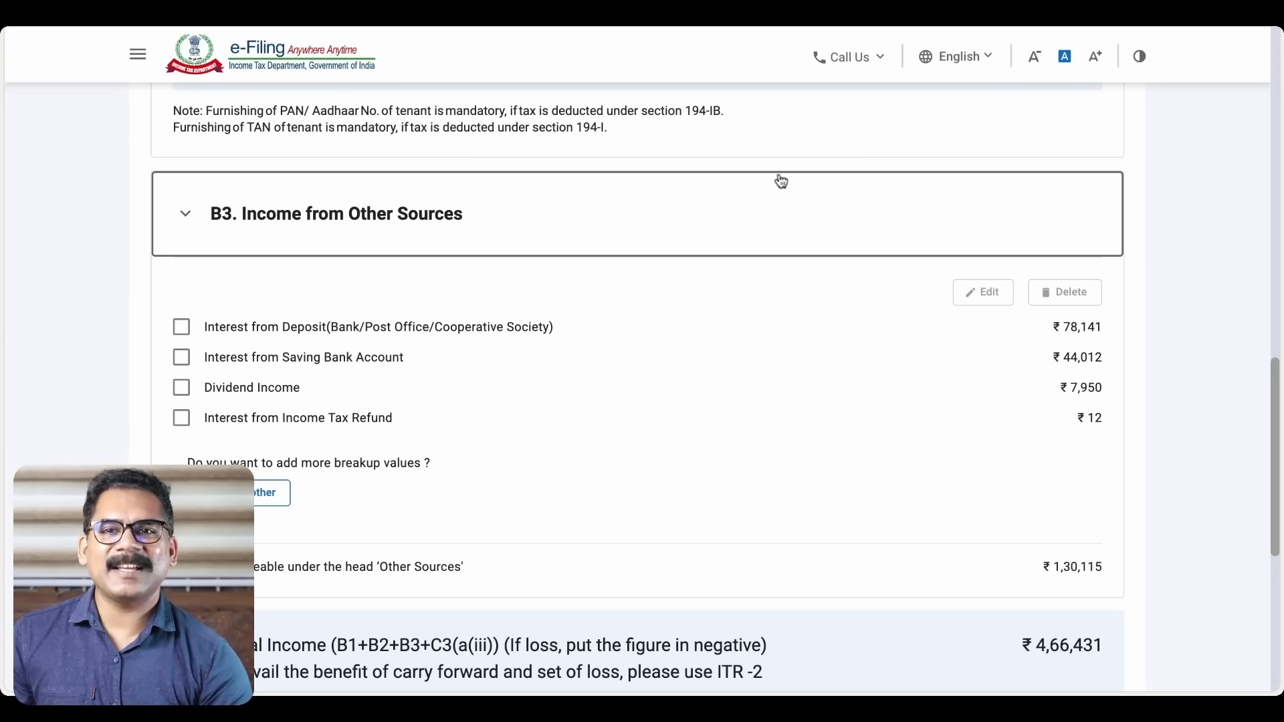
{"action": "left_click", "coordinate": [601, 13]}
{"action": "scroll", "coordinate": [739, 379], "scroll_direction": "up", "scroll_amount": 1}
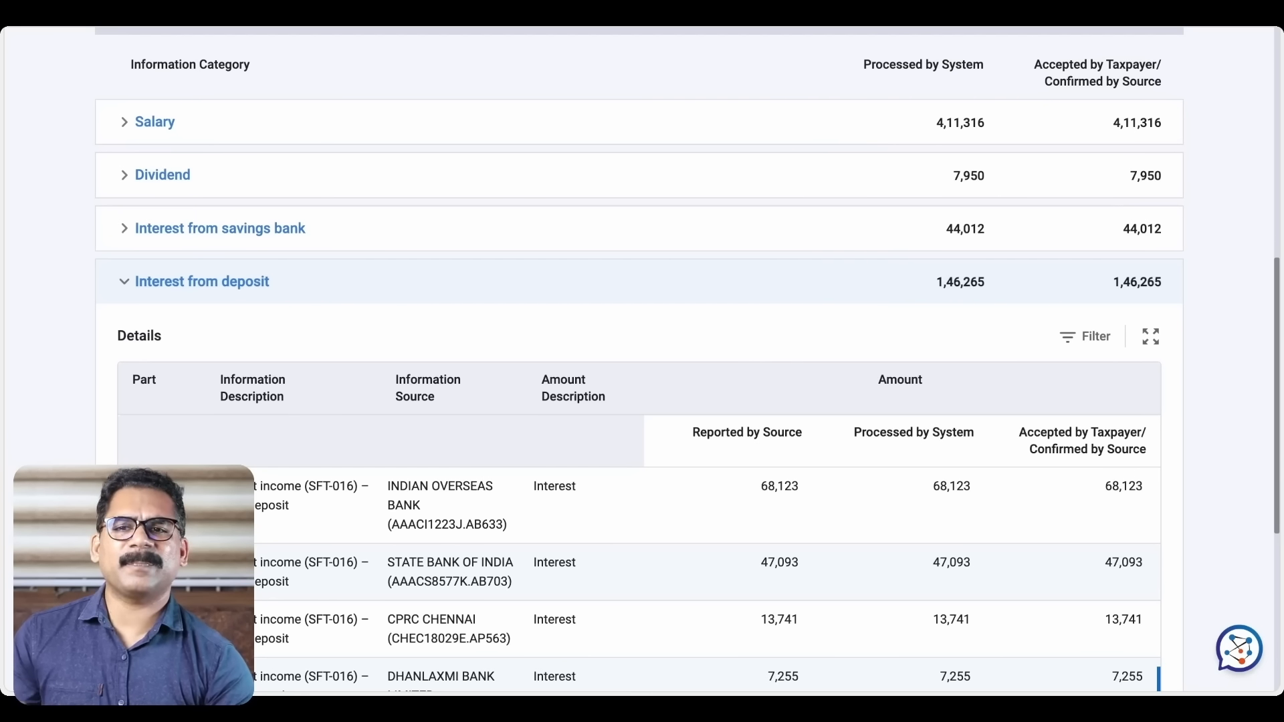
{"action": "scroll", "coordinate": [642, 355], "scroll_direction": "down", "scroll_amount": 2}
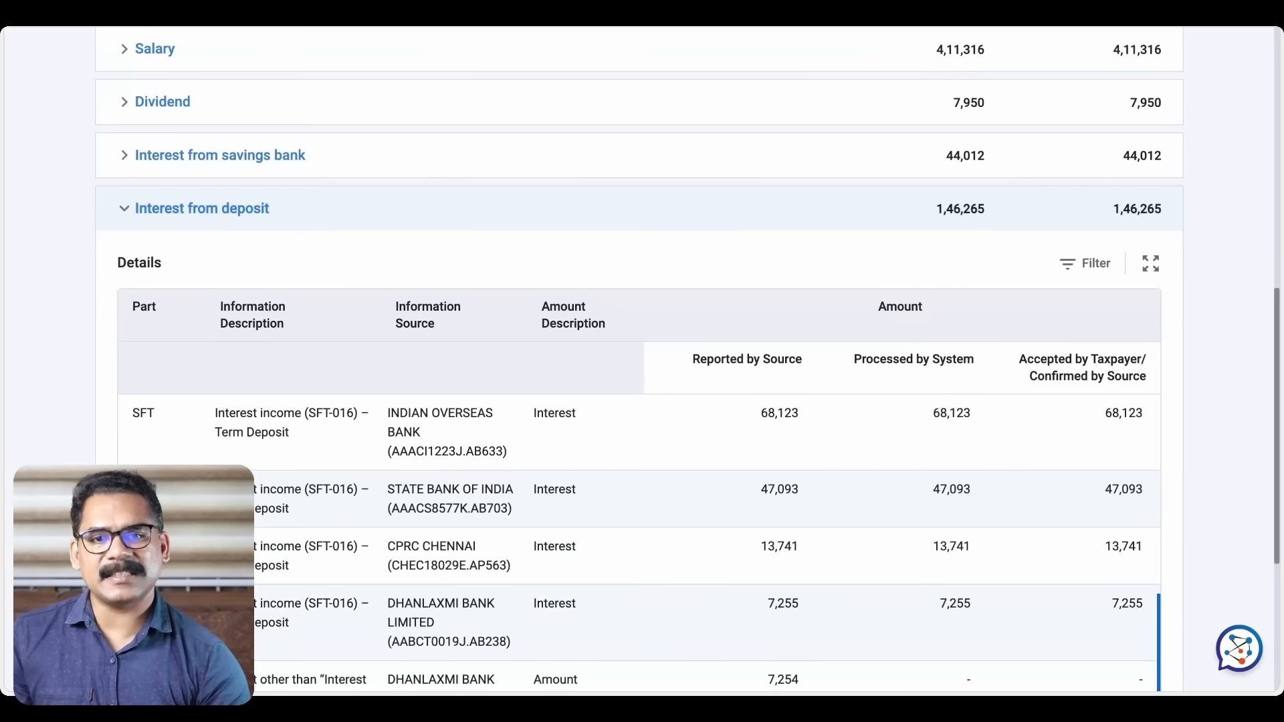
{"action": "scroll", "coordinate": [642, 354], "scroll_direction": "up", "scroll_amount": 3}
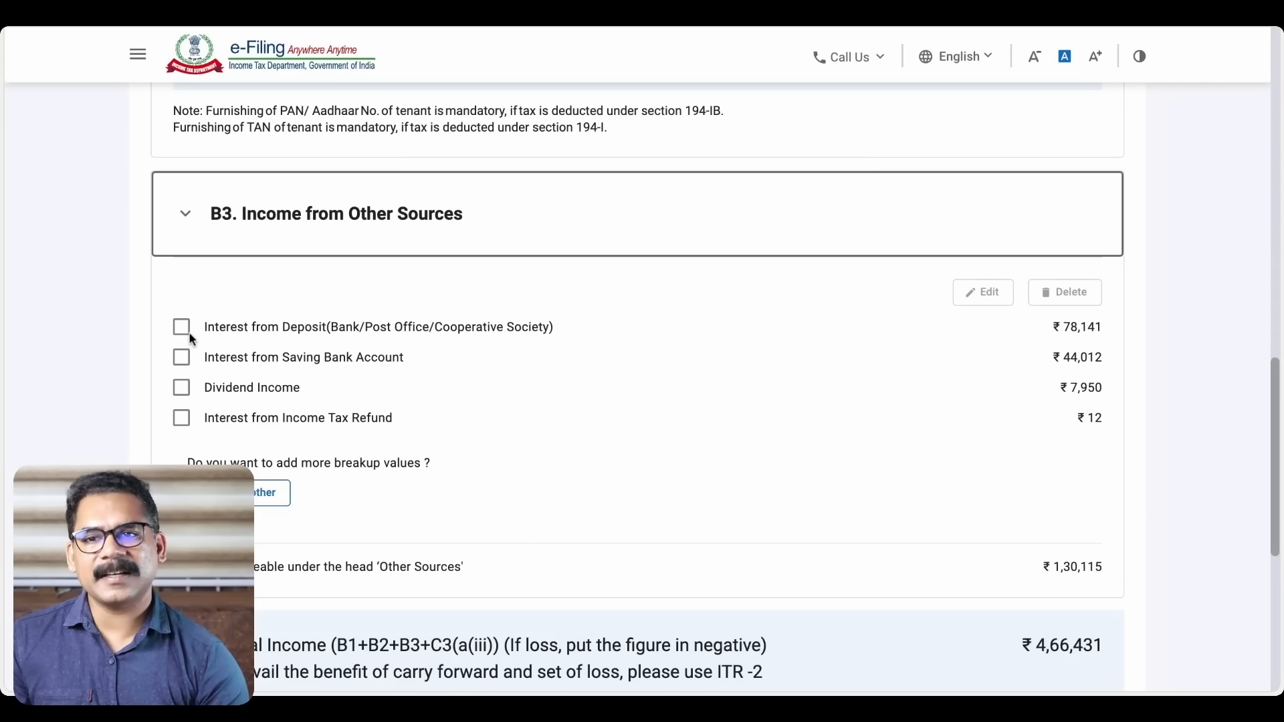
Edit the Interest from Deposit entry, changing its amount from 78141 to 146265, and save
{"action": "left_click", "coordinate": [182, 327]}
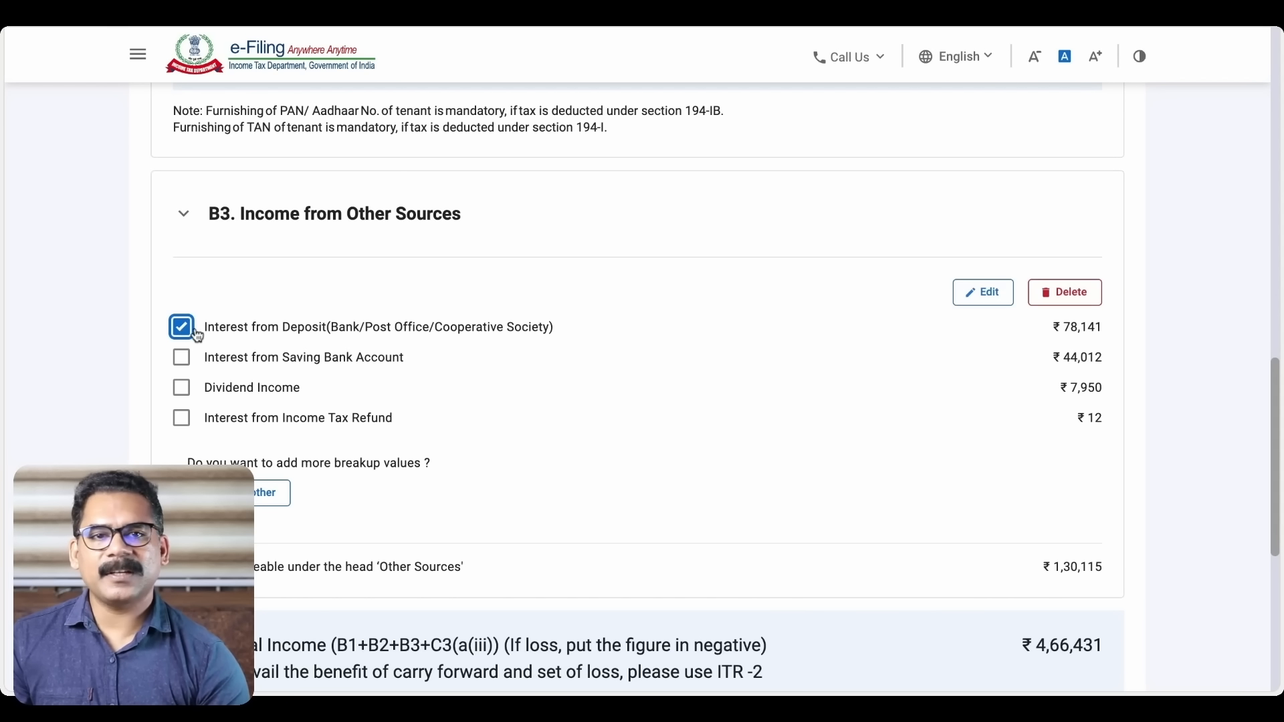
{"action": "left_click", "coordinate": [983, 294]}
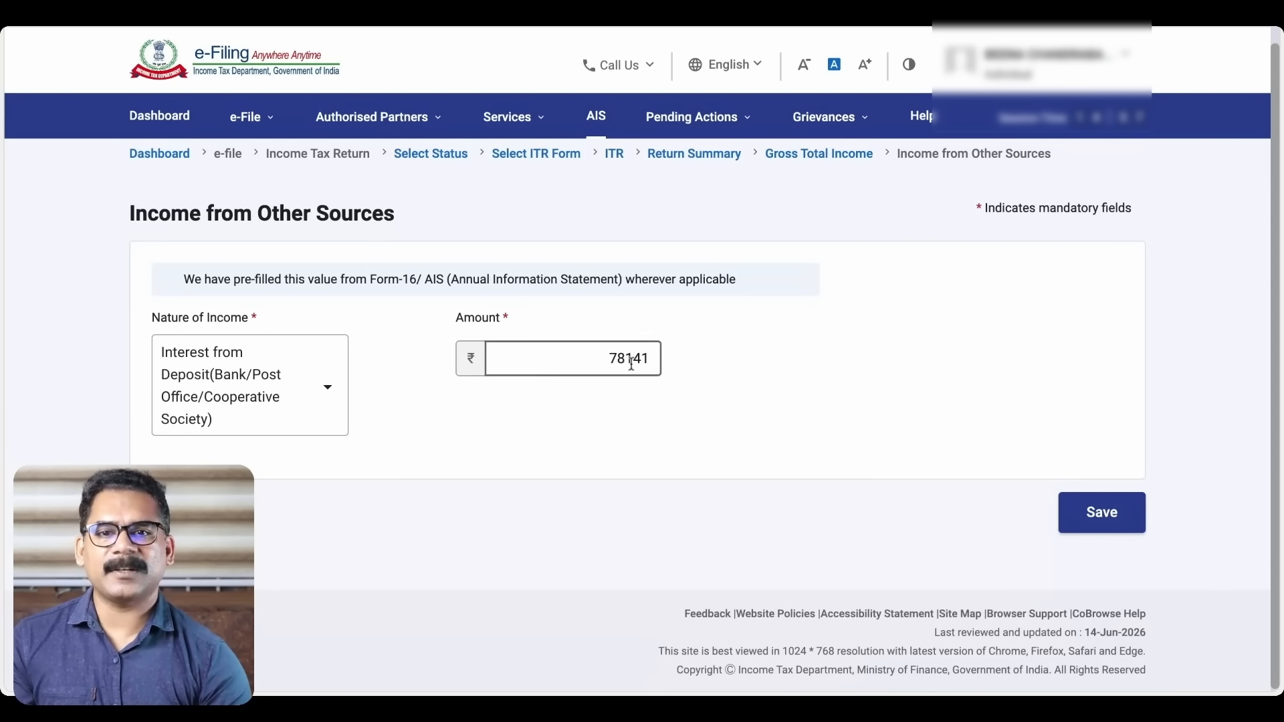
{"action": "left_click_drag", "start_coordinate": [605, 359], "coordinate": [670, 361]}
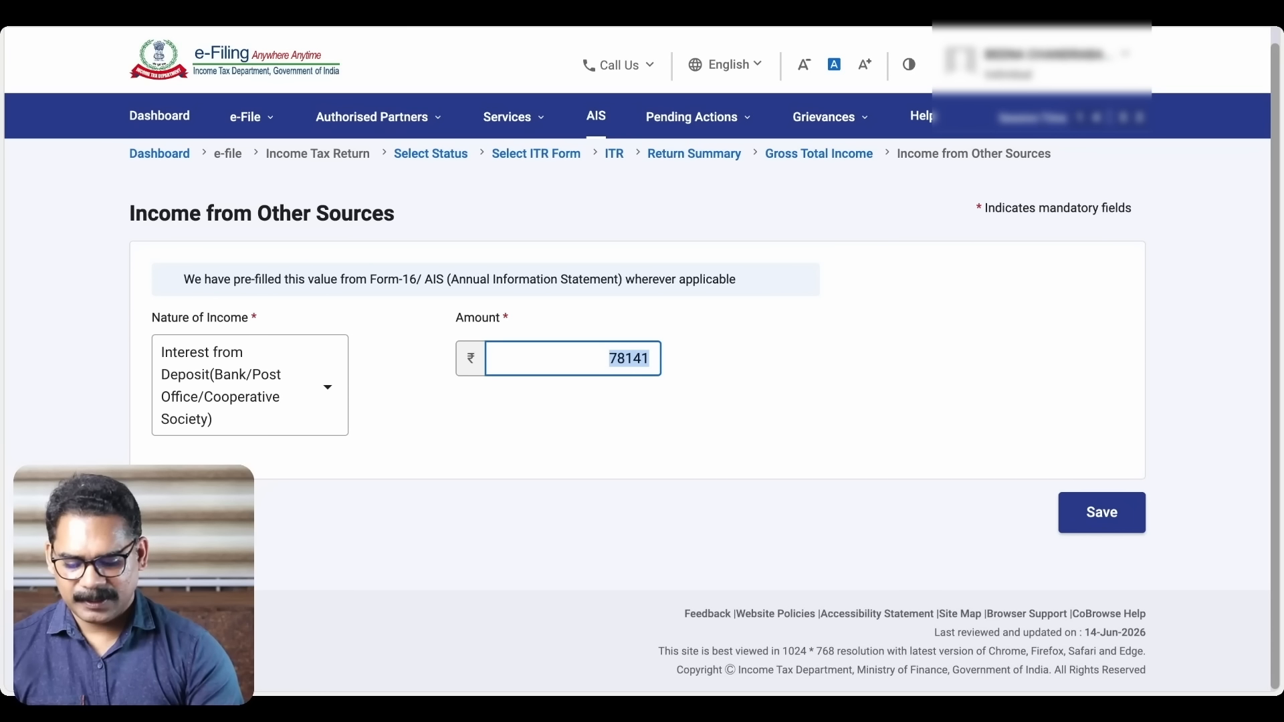
{"action": "type", "text": "146265"}
{"action": "left_click", "coordinate": [696, 116]}
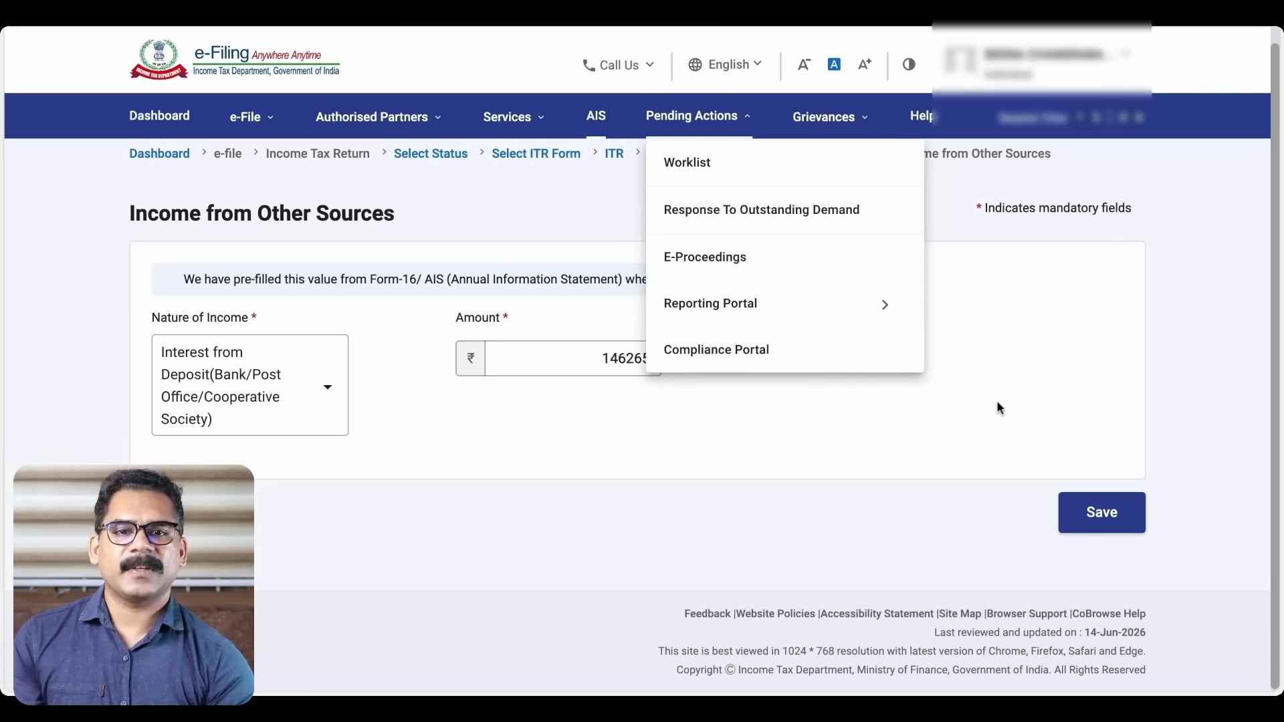
{"action": "left_click", "coordinate": [1105, 520]}
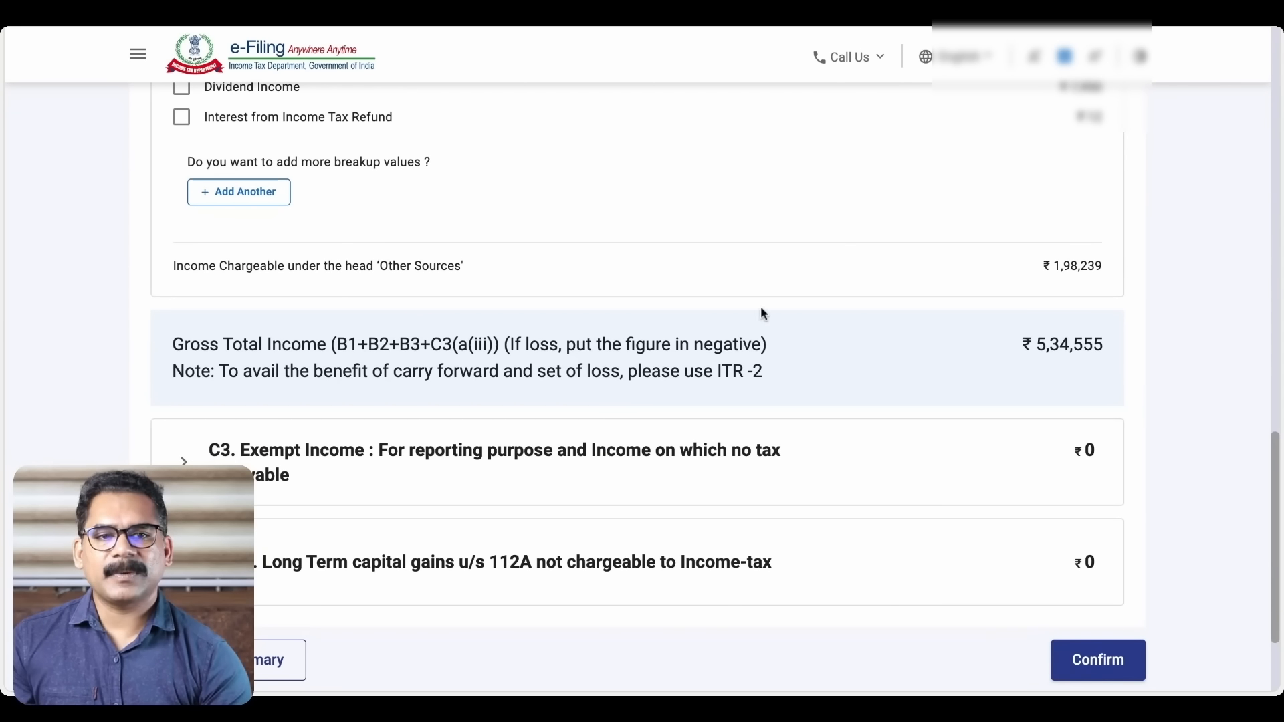
Scroll through Gross Total Income sections B1–B3 to confirm deposit interest now reads ₹1,46,265
{"action": "scroll", "coordinate": [760, 313], "scroll_direction": "up", "scroll_amount": 8}
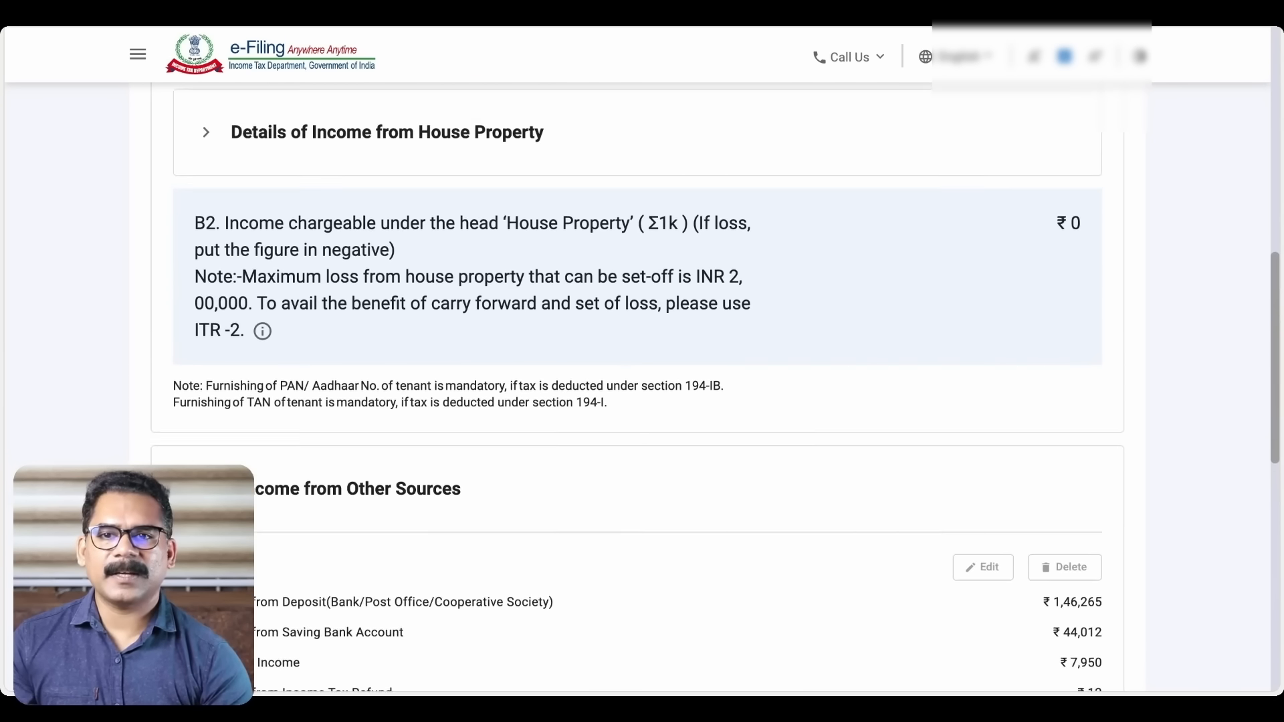
{"action": "scroll", "coordinate": [749, 300], "scroll_direction": "up", "scroll_amount": 10}
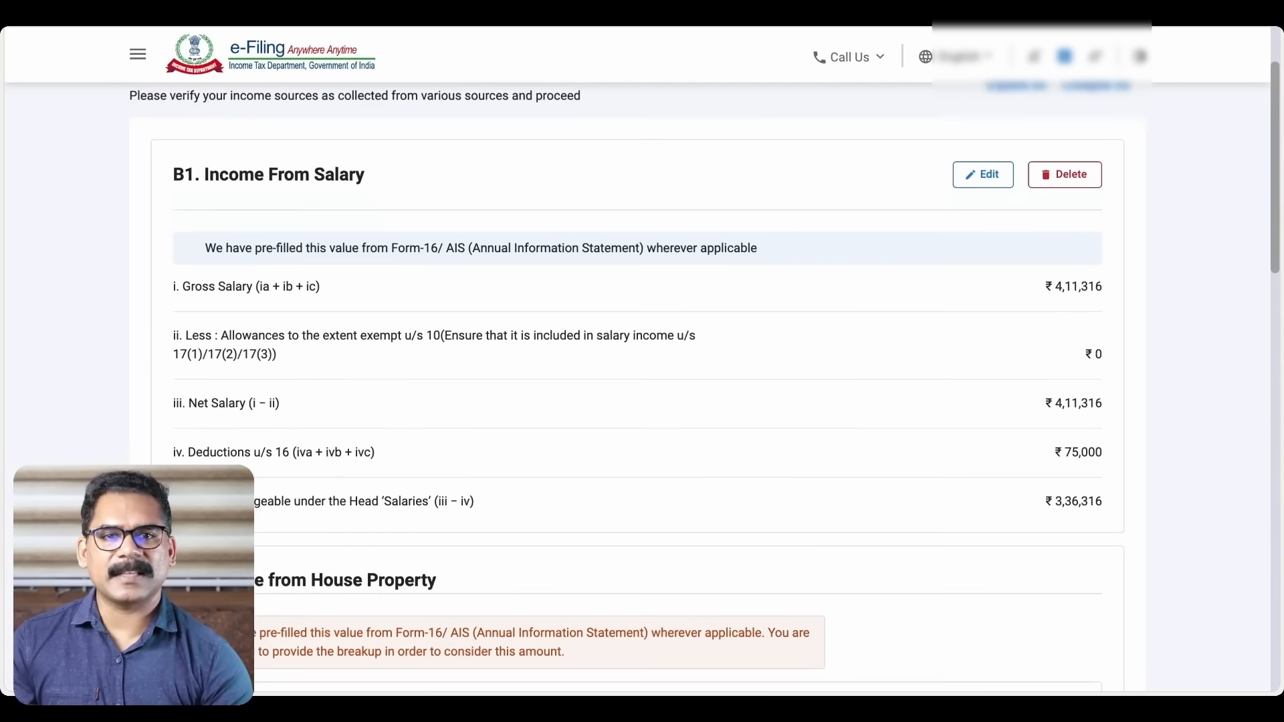
{"action": "scroll", "coordinate": [749, 301], "scroll_direction": "up", "scroll_amount": 1}
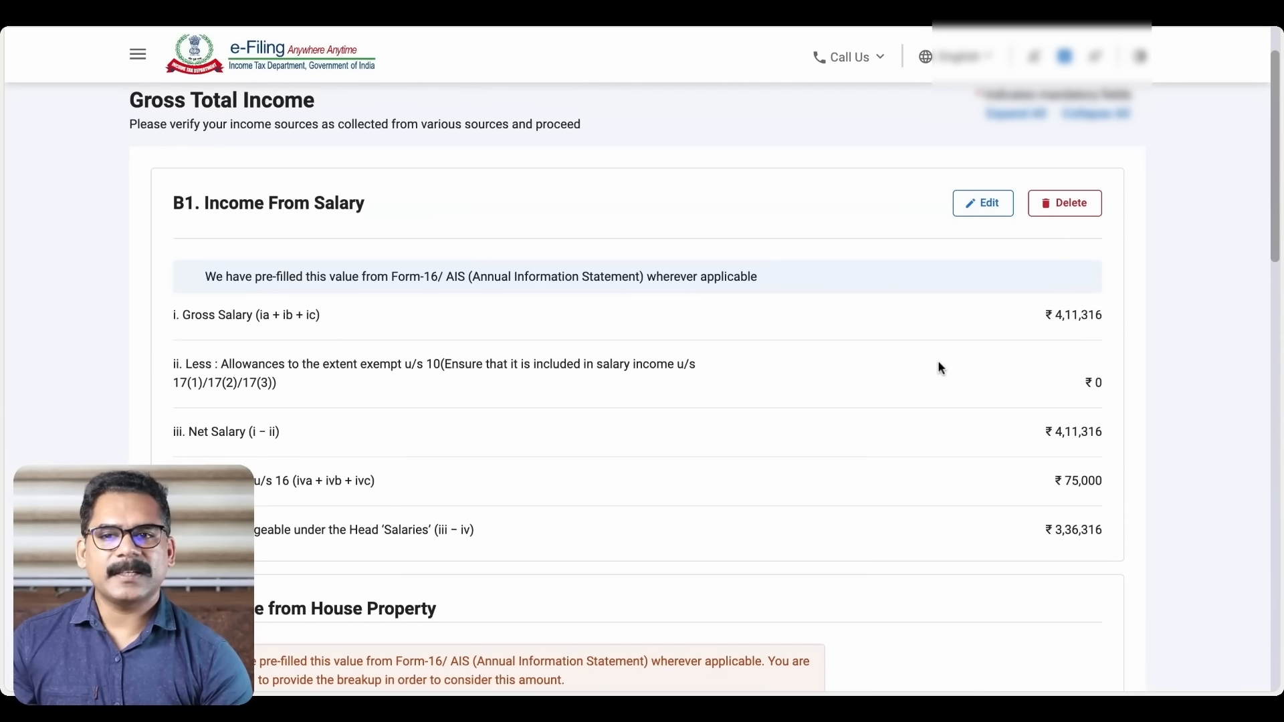
{"action": "scroll", "coordinate": [756, 411], "scroll_direction": "down", "scroll_amount": 1}
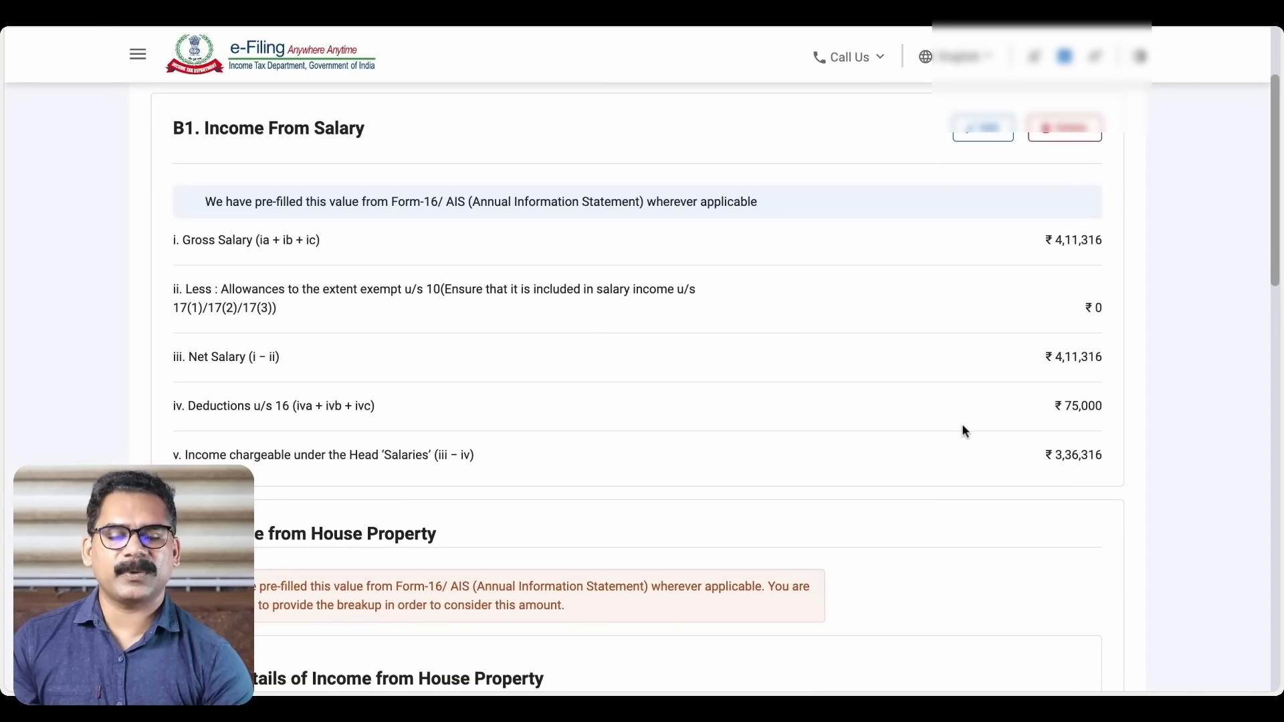
{"action": "scroll", "coordinate": [962, 427], "scroll_direction": "down", "scroll_amount": 1}
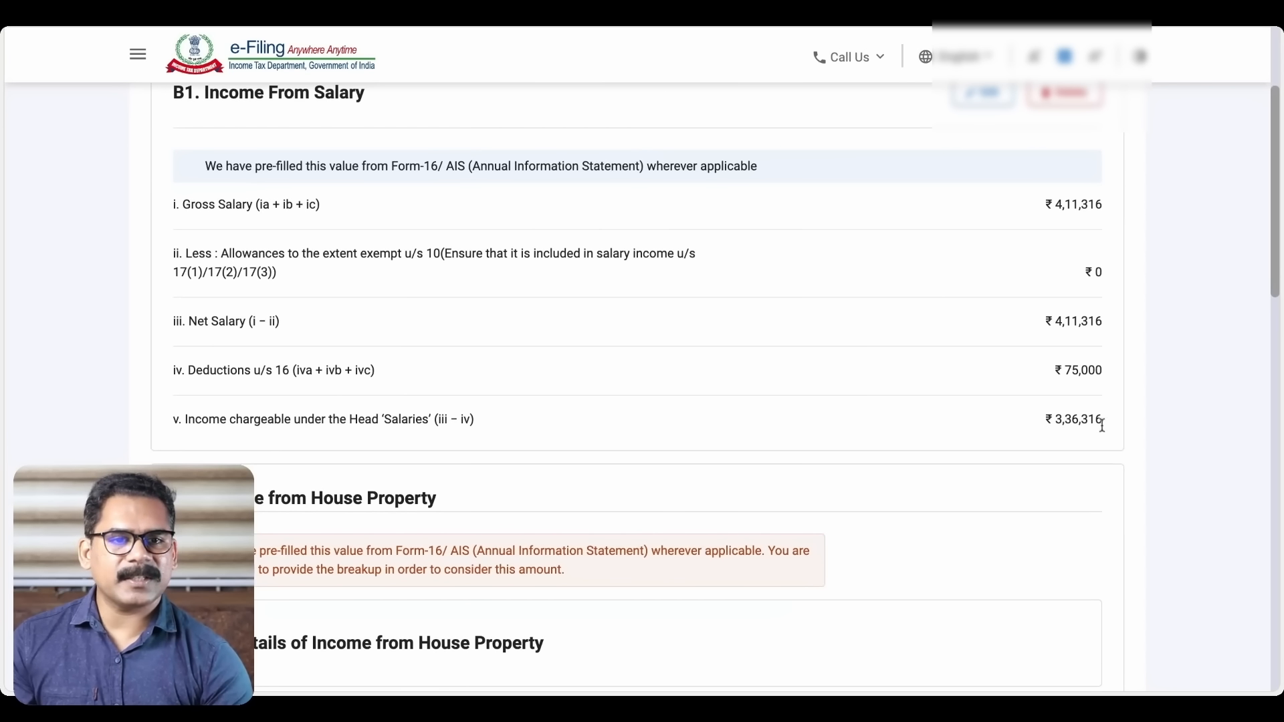
{"action": "scroll", "coordinate": [921, 410], "scroll_direction": "down", "scroll_amount": 2}
{"action": "scroll", "coordinate": [921, 405], "scroll_direction": "down", "scroll_amount": 3}
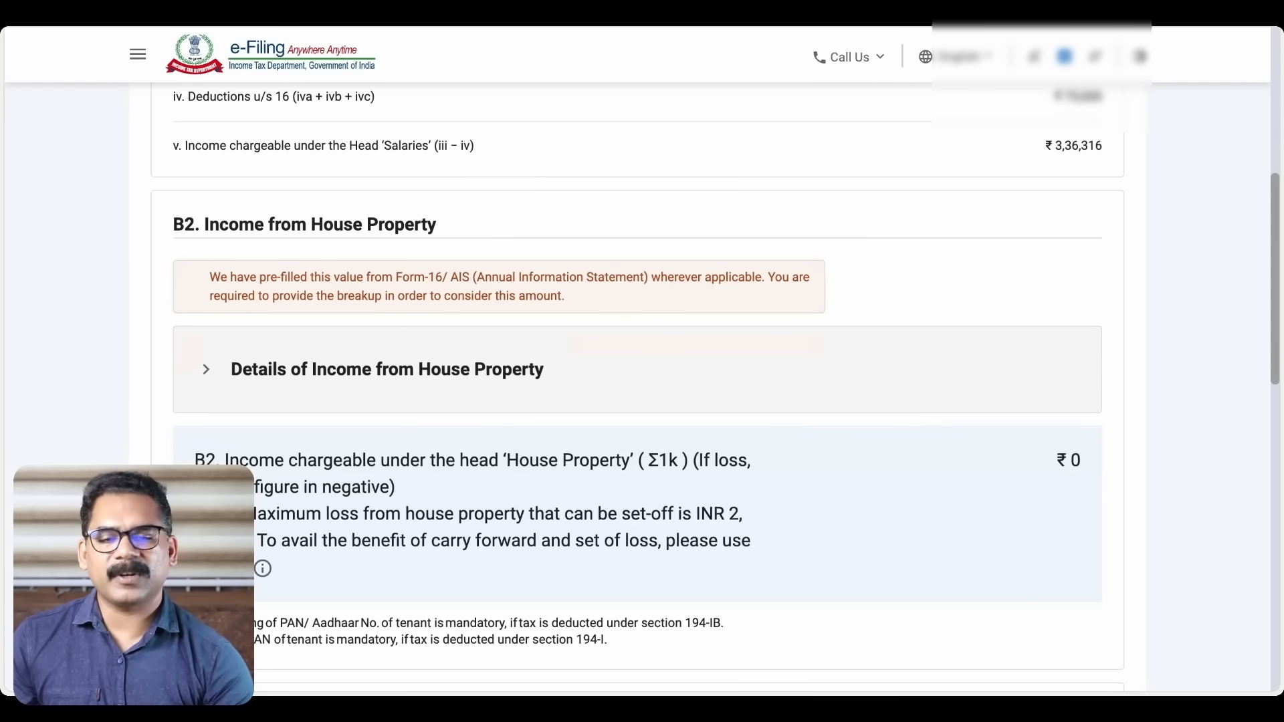
{"action": "scroll", "coordinate": [715, 383], "scroll_direction": "down", "scroll_amount": 2}
{"action": "scroll", "coordinate": [642, 384], "scroll_direction": "down", "scroll_amount": 4}
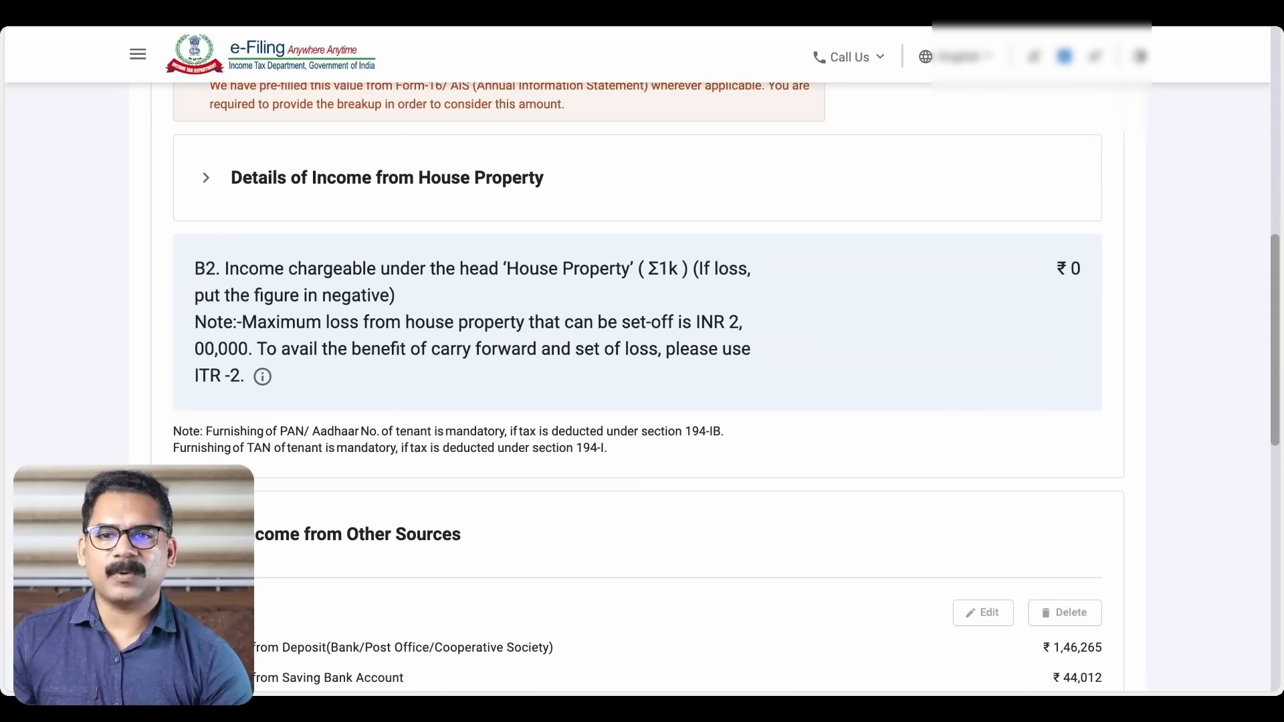
{"action": "scroll", "coordinate": [641, 384], "scroll_direction": "down", "scroll_amount": 2}
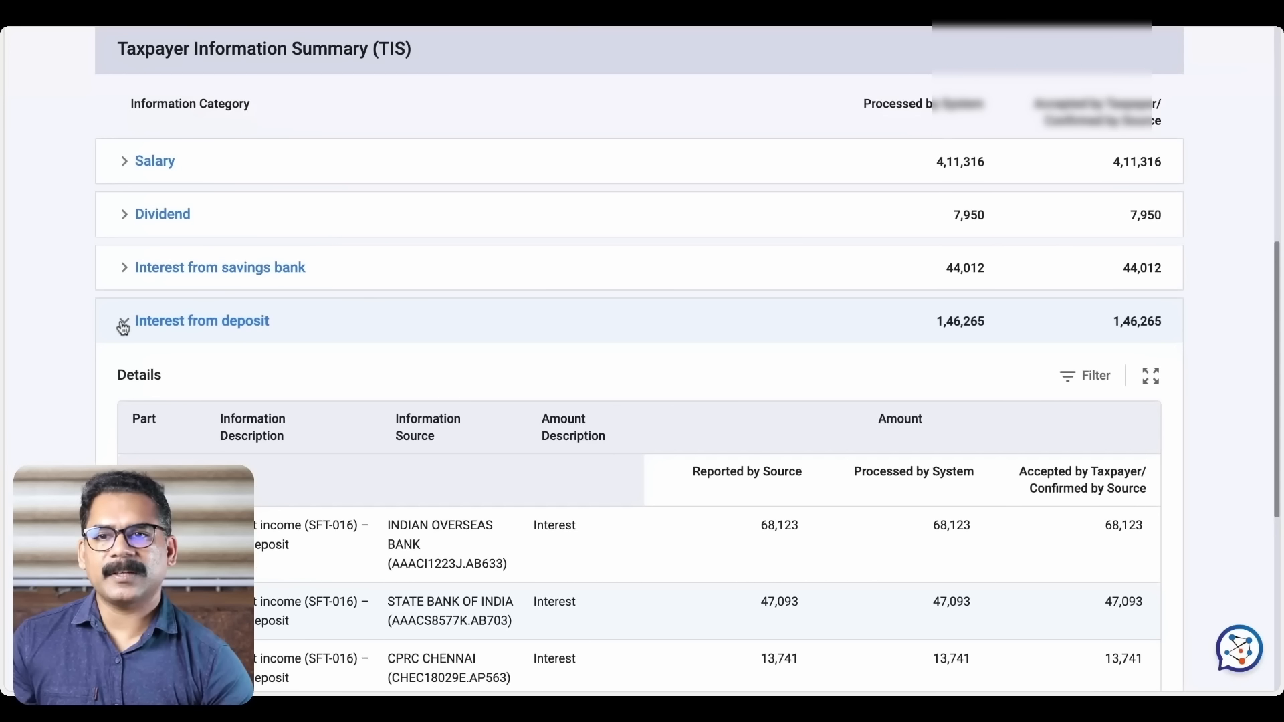
Re-expand the AIS deposit interest details and review term-deposit entries like 68,123 and 47,093
{"action": "left_click", "coordinate": [123, 327]}
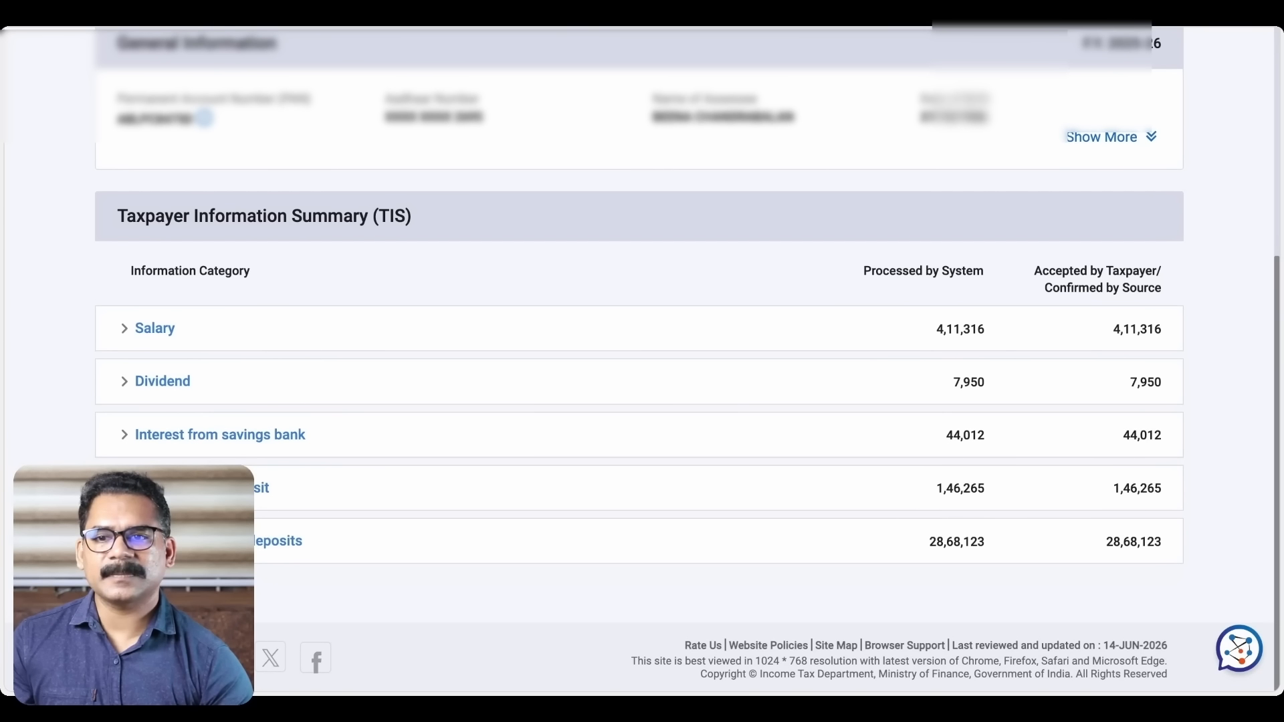
{"action": "left_click", "coordinate": [200, 488]}
{"action": "scroll", "coordinate": [365, 446], "scroll_direction": "down", "scroll_amount": 7}
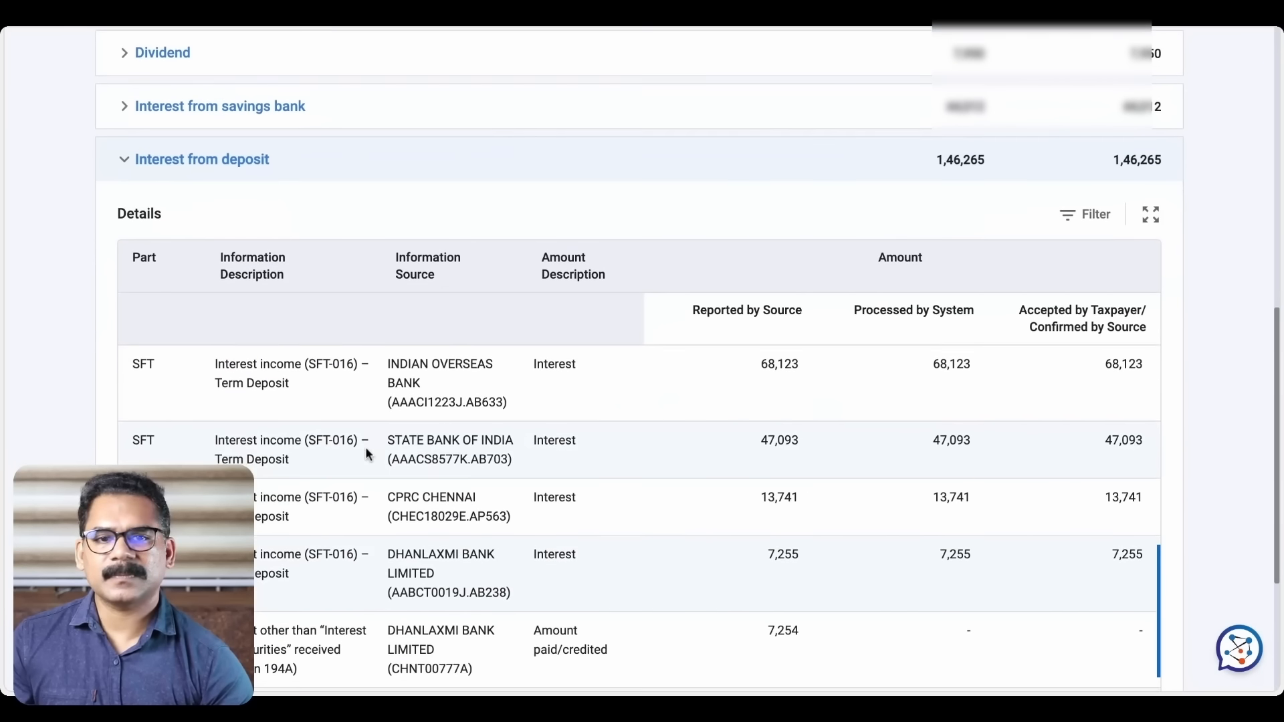
{"action": "scroll", "coordinate": [365, 453], "scroll_direction": "down", "scroll_amount": 2}
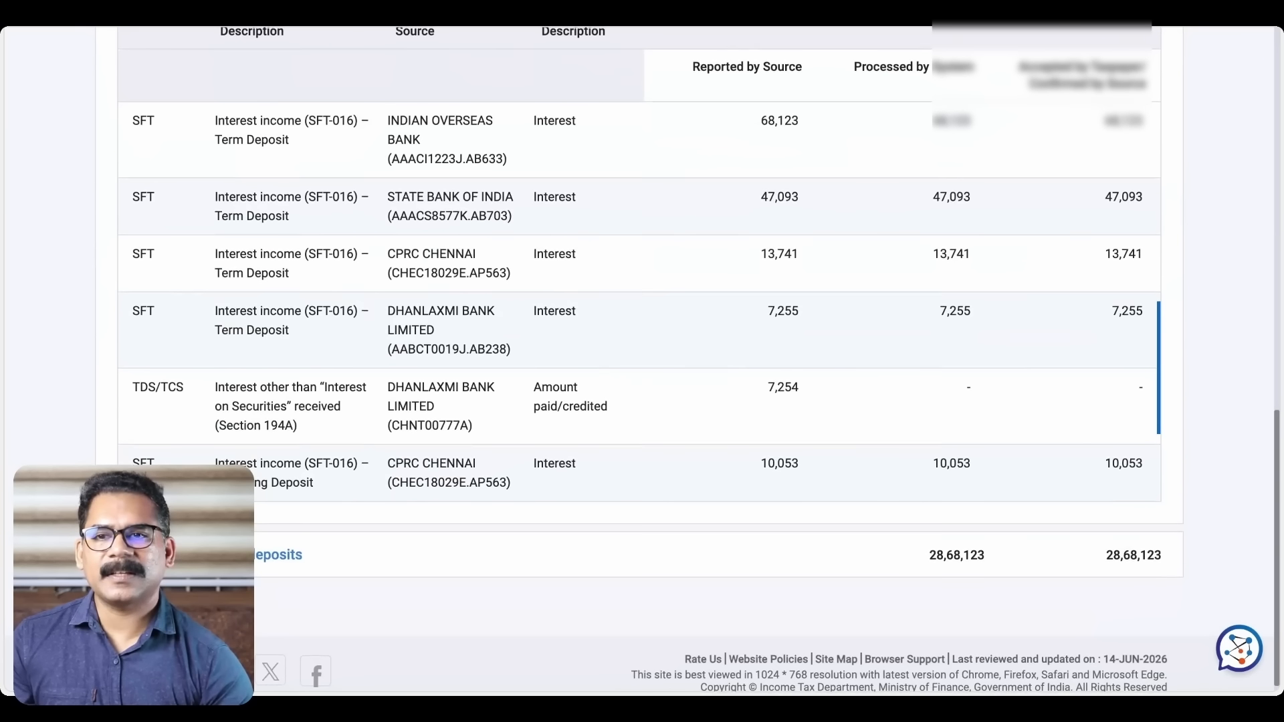
{"action": "scroll", "coordinate": [191, 302], "scroll_direction": "up", "scroll_amount": 3}
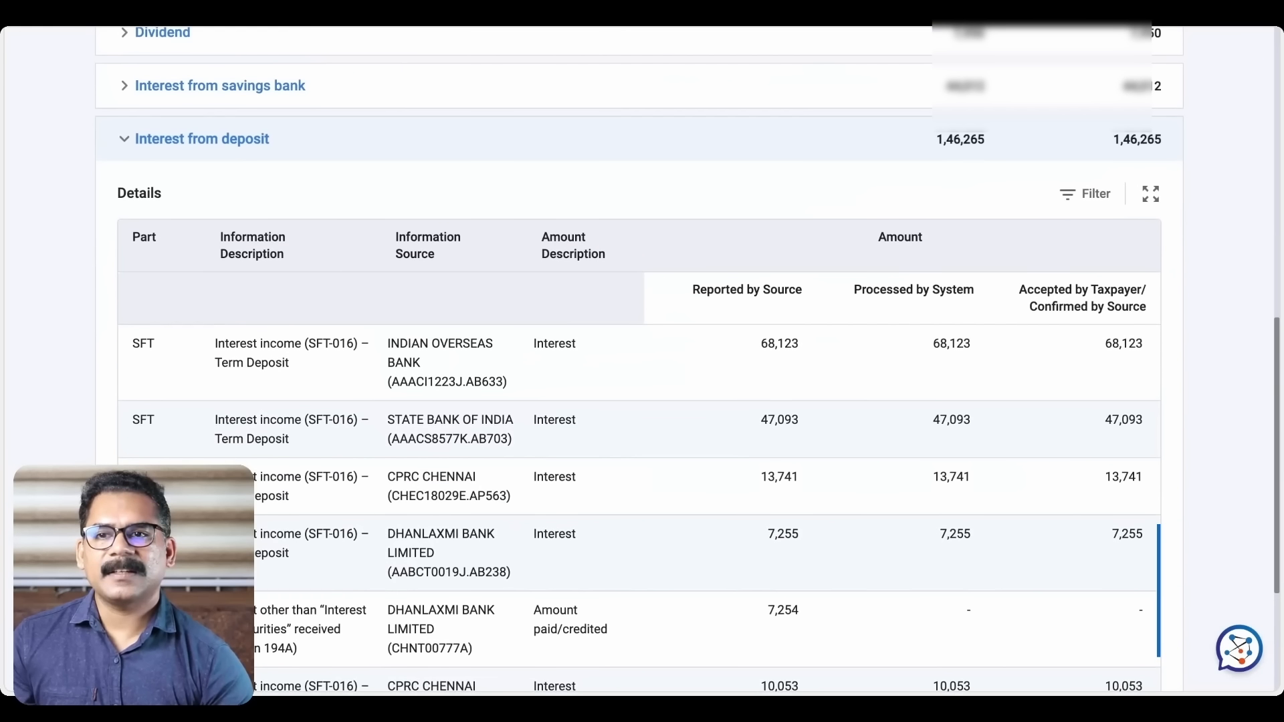
{"action": "left_click", "coordinate": [124, 138]}
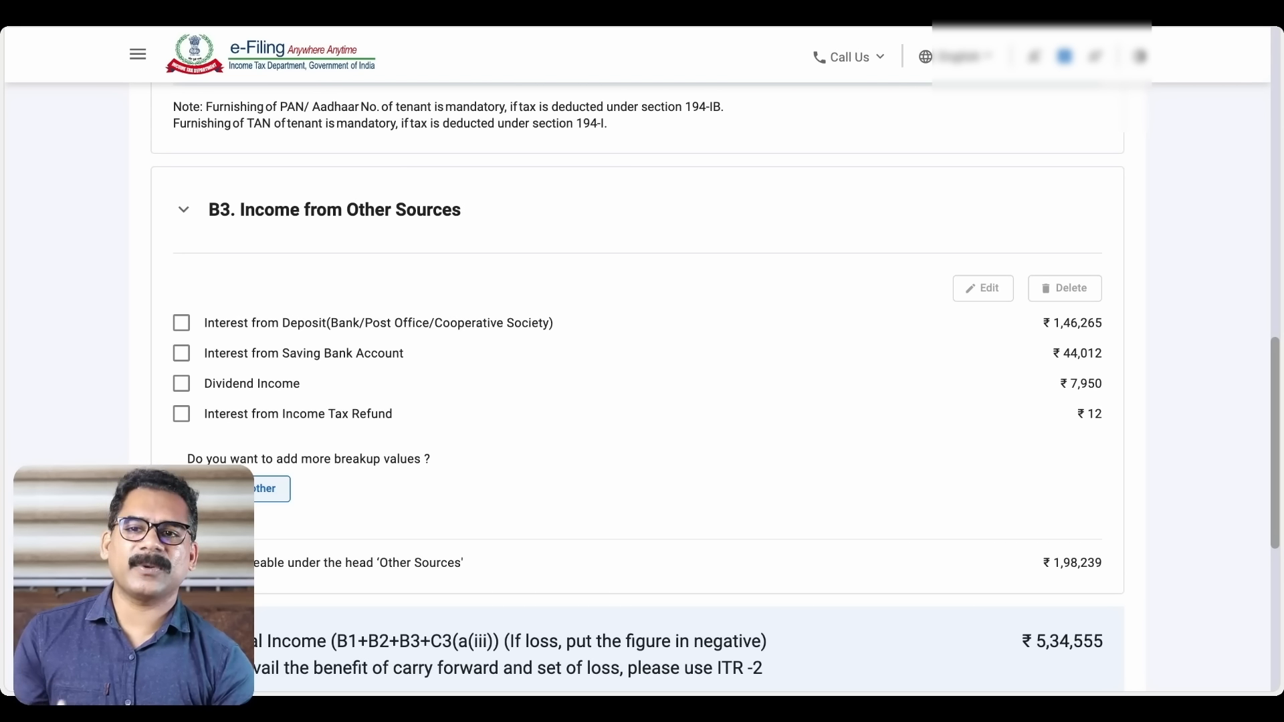
Add a new other-sources entry of Family pension with amount 100000
{"action": "left_click", "coordinate": [239, 489]}
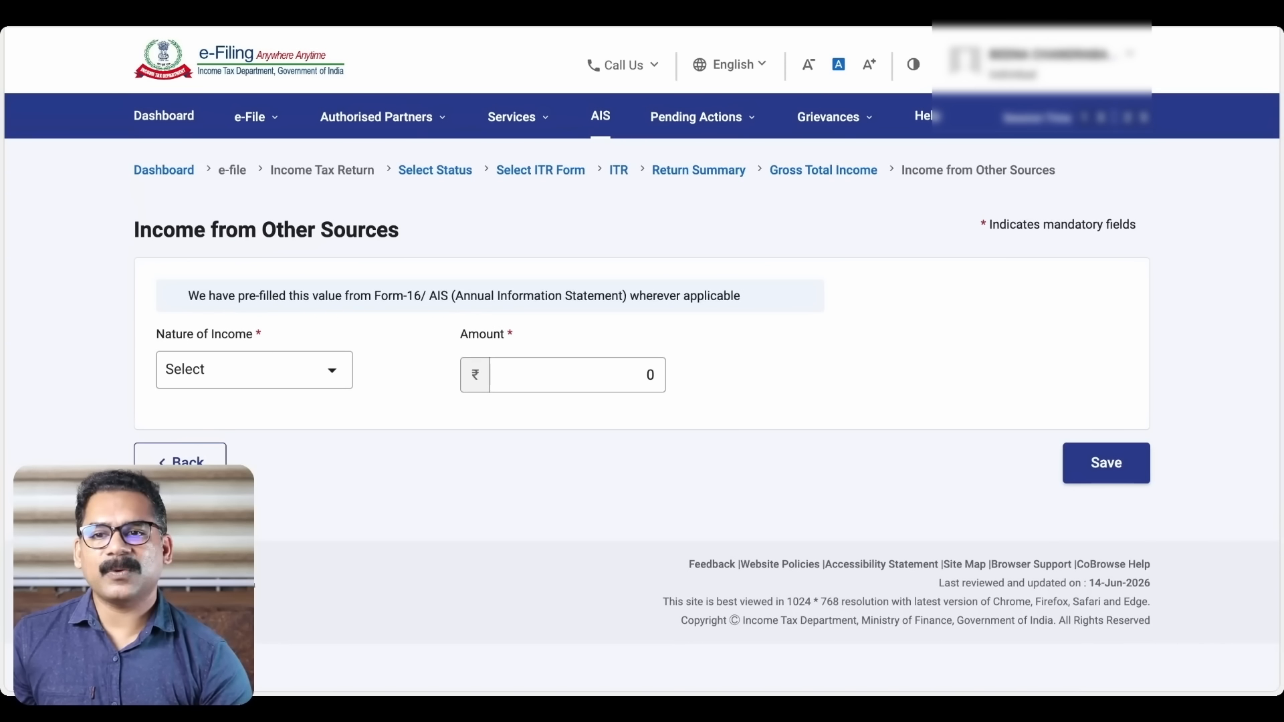
{"action": "left_click", "coordinate": [332, 375]}
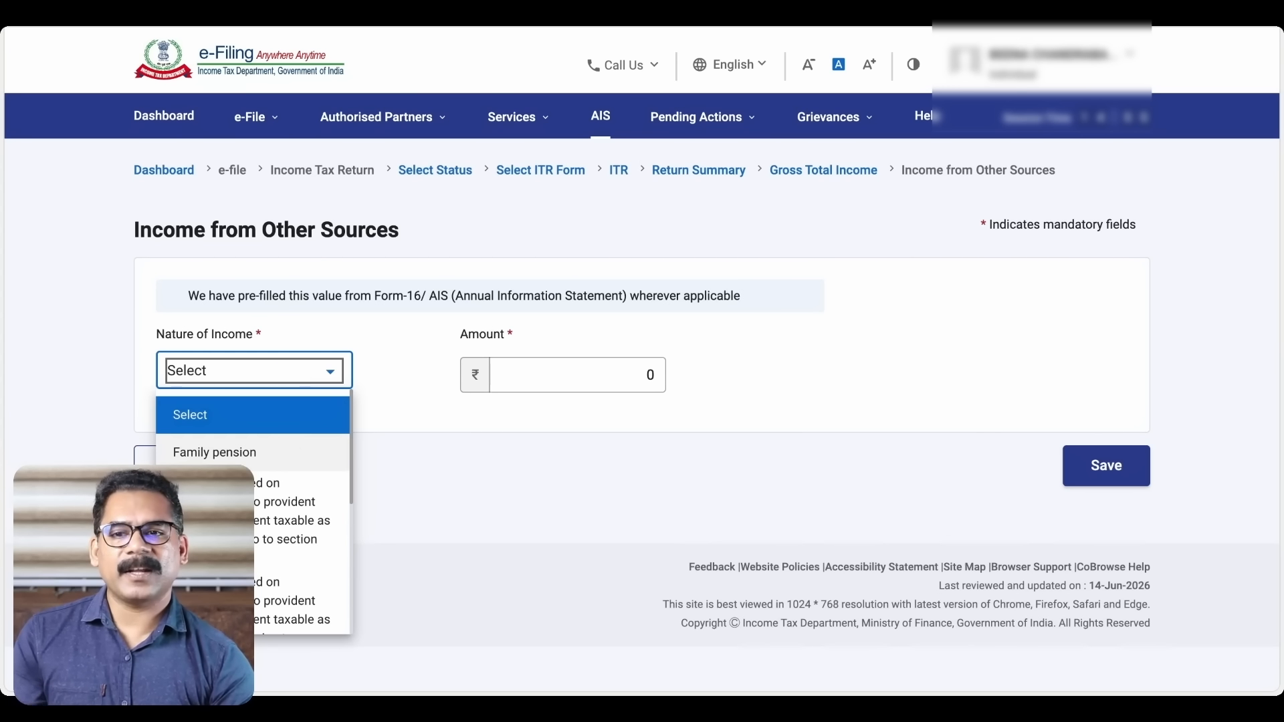
{"action": "left_click", "coordinate": [214, 452]}
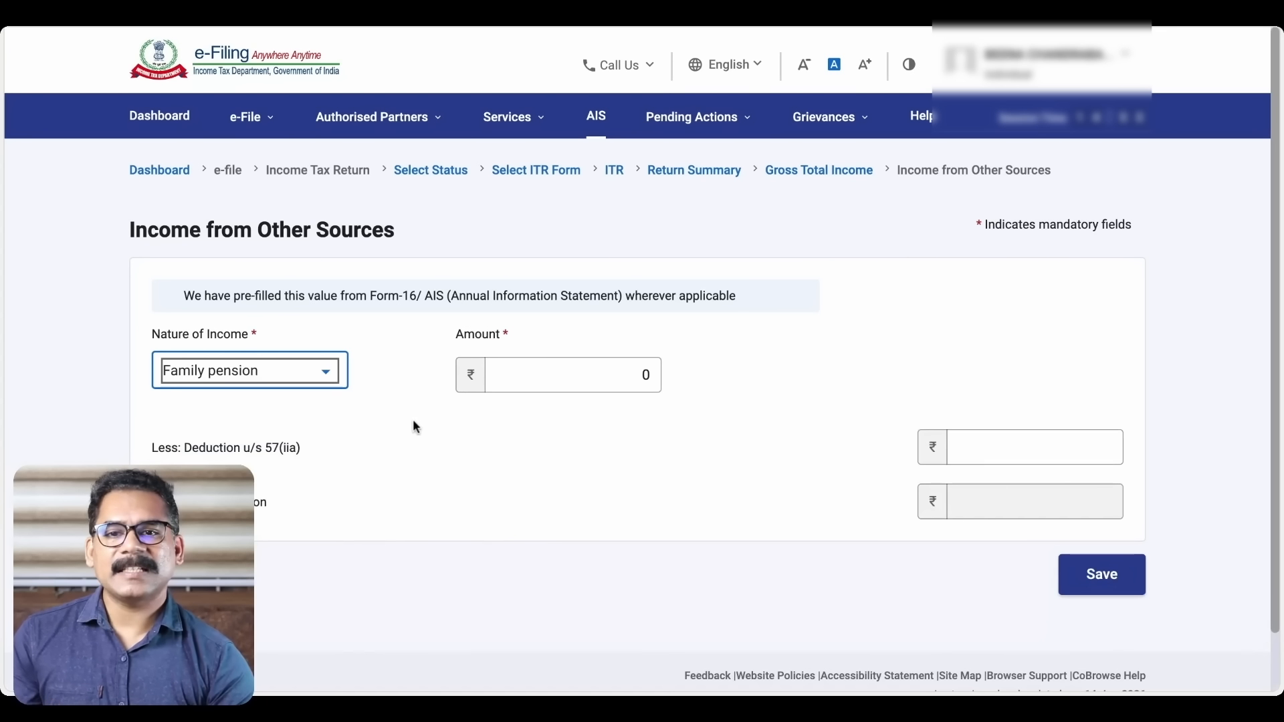
{"action": "left_click", "coordinate": [521, 376]}
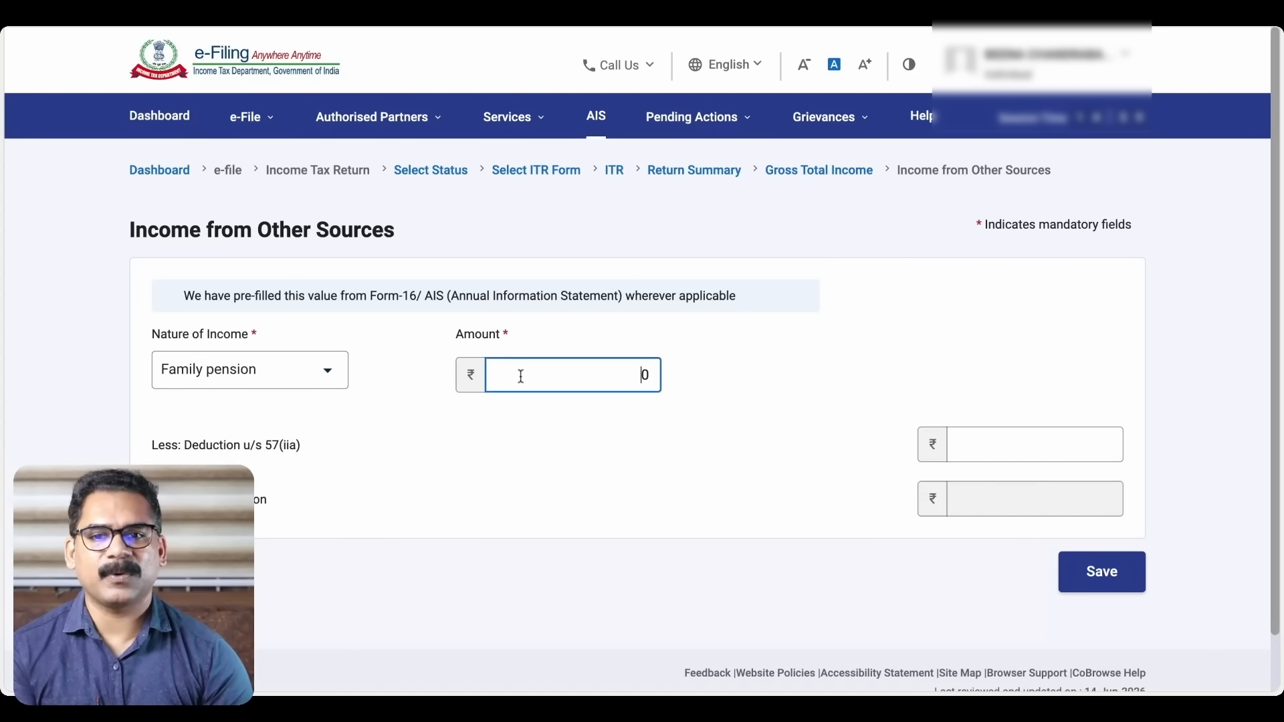
{"action": "type", "text": "100000"}
{"action": "left_click", "coordinate": [918, 355]}
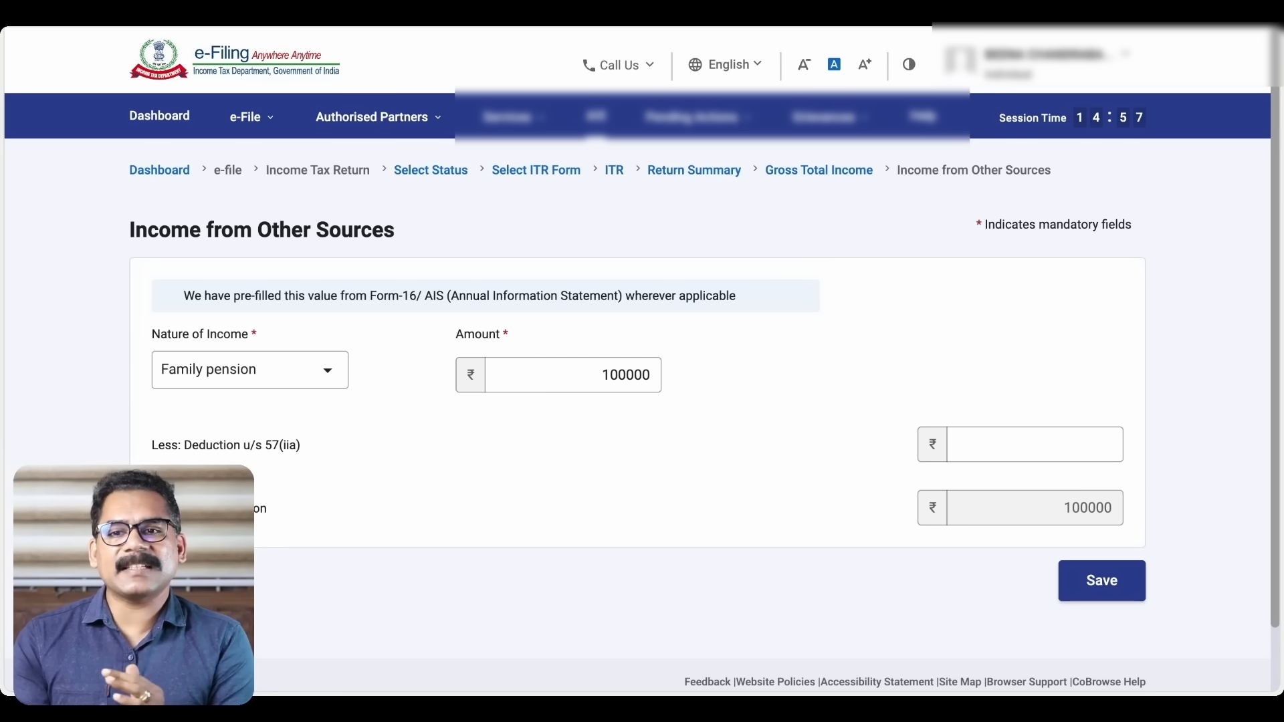
Enter a 57(iia) deduction of 25000, then replace it with 300000
{"action": "left_click", "coordinate": [987, 447]}
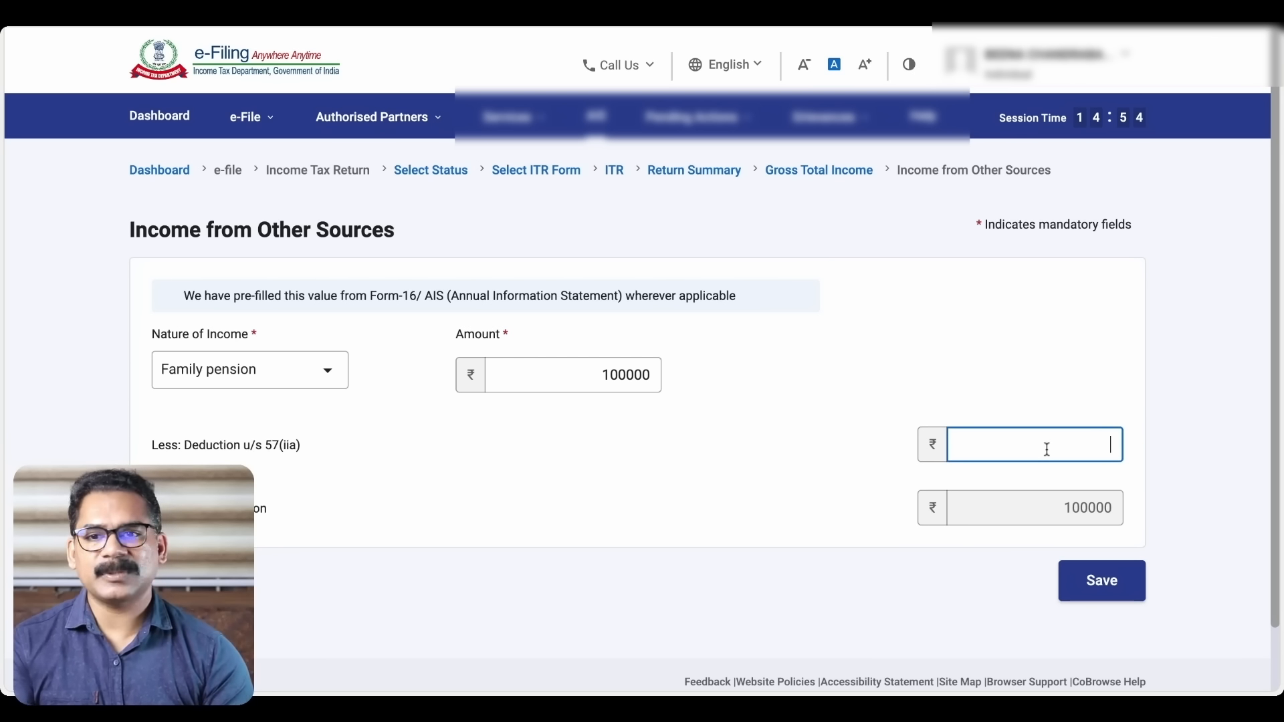
{"action": "type", "text": "25"}
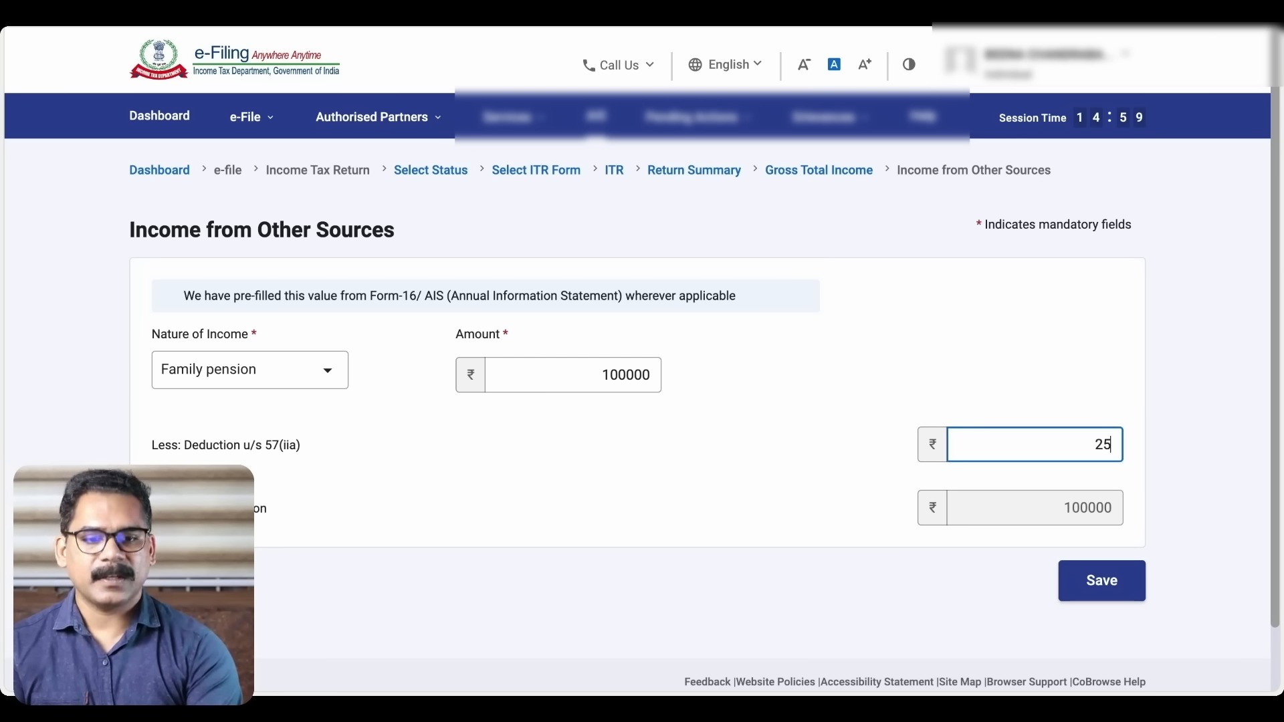
{"action": "type", "text": "000"}
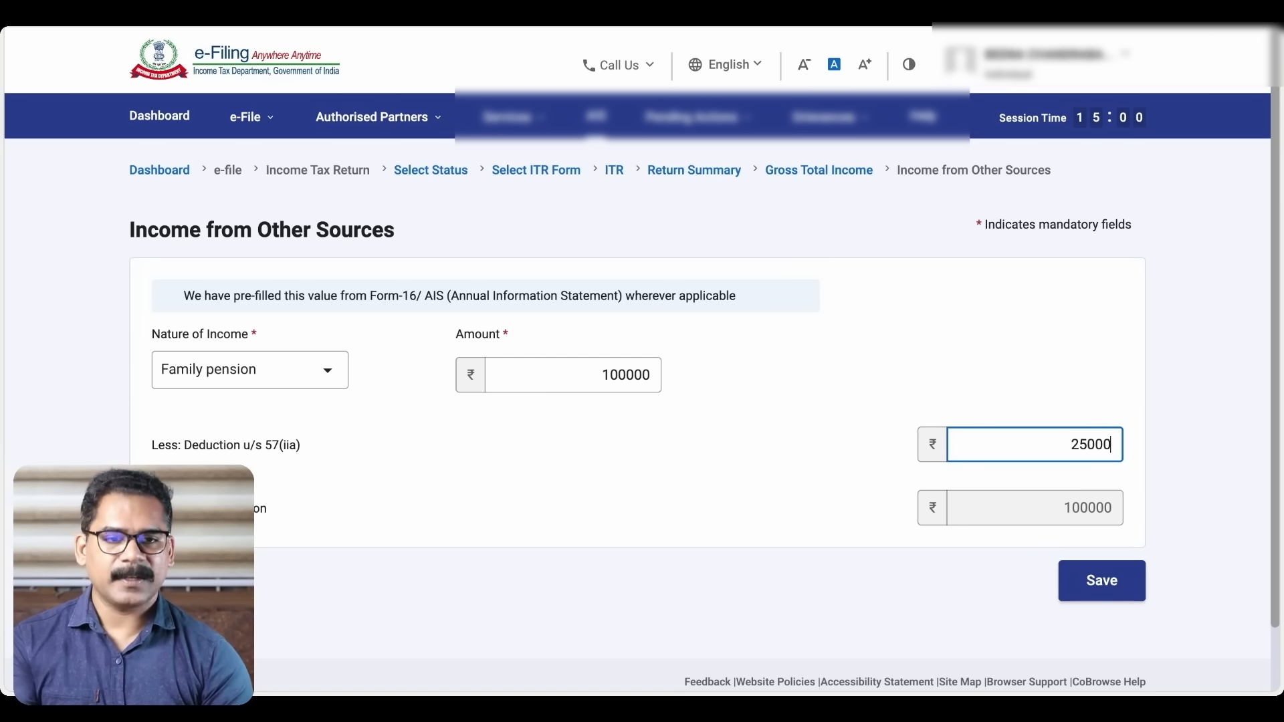
{"action": "left_click", "coordinate": [1067, 390]}
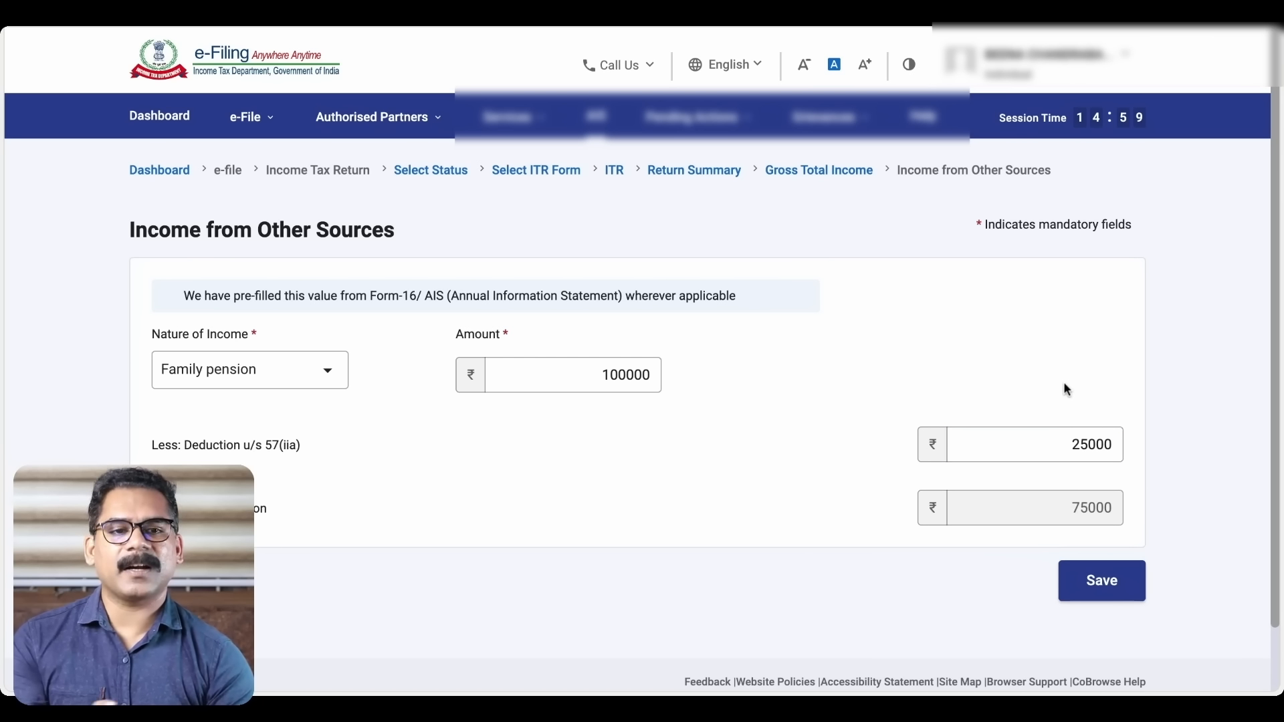
{"action": "left_click", "coordinate": [1068, 444]}
{"action": "double_click", "coordinate": [1068, 444]}
{"action": "key", "text": "BackSpace"}
{"action": "type", "text": "300000"}
{"action": "left_click", "coordinate": [1078, 358]}
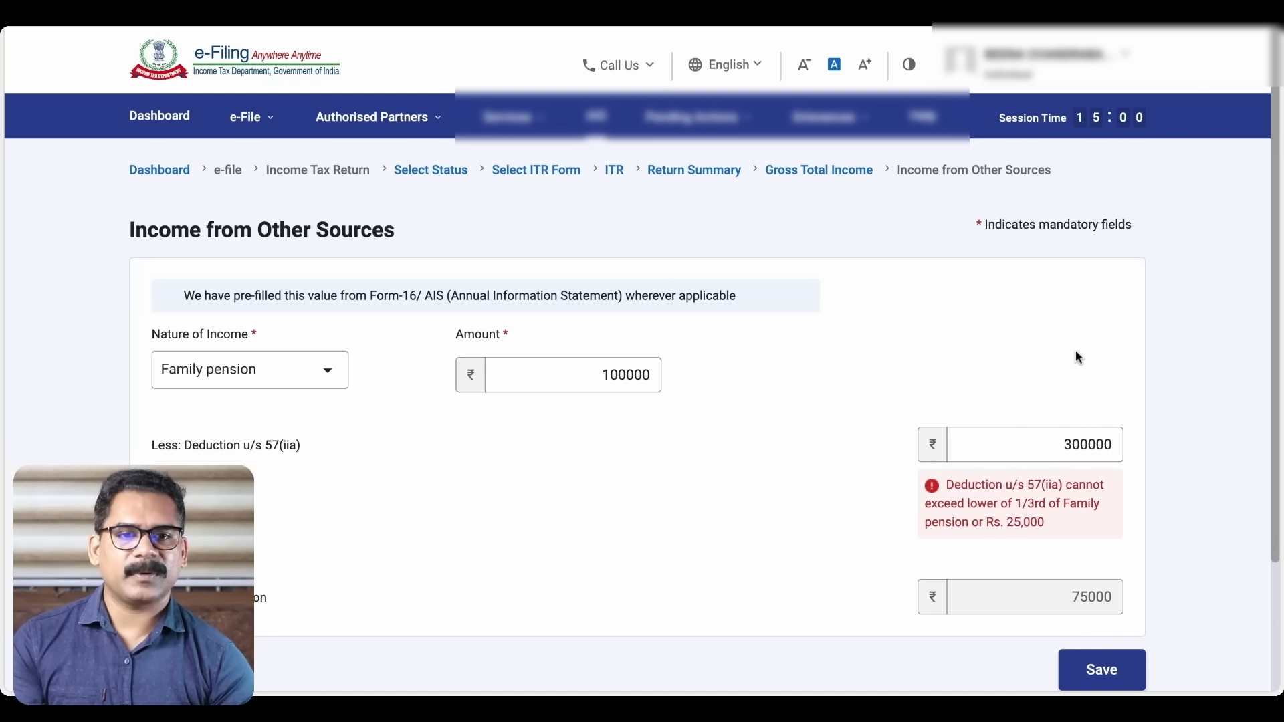
Correct the 57(iia) deduction to 30000, which is flagged as over the limit
{"action": "left_click", "coordinate": [1106, 452]}
{"action": "key", "text": "BackSpace"}
{"action": "left_click", "coordinate": [1100, 346]}
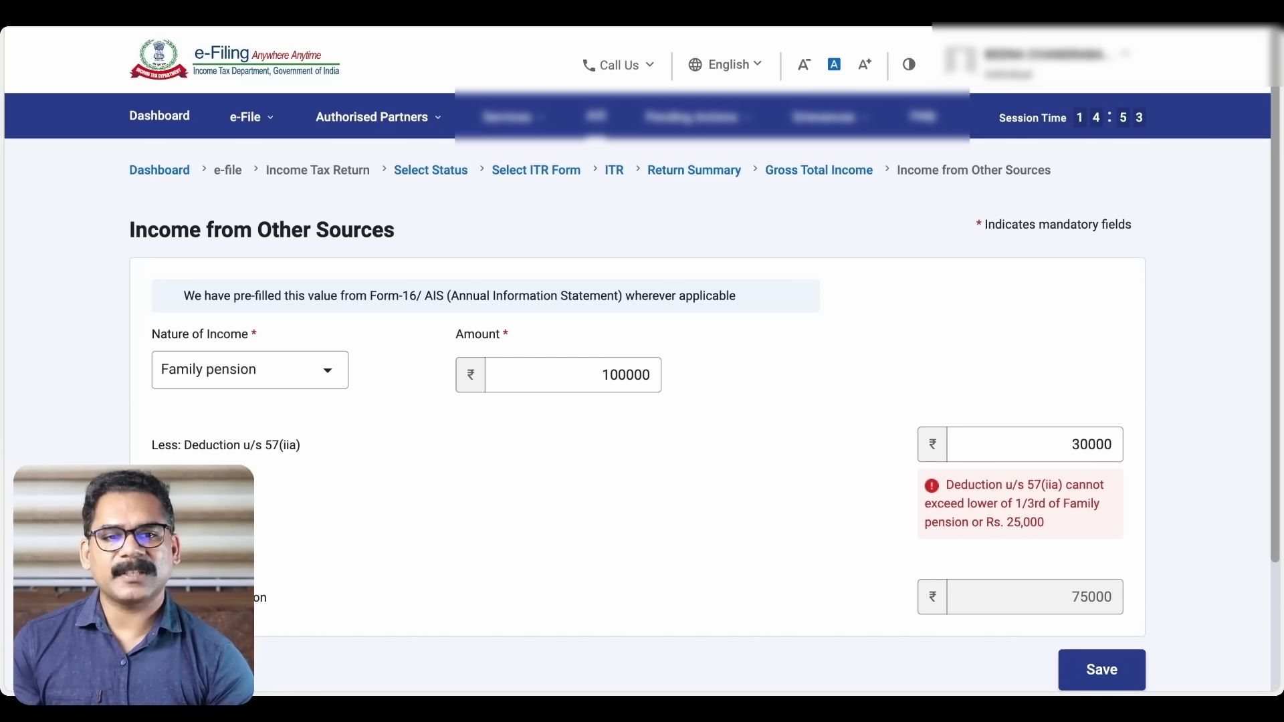
{"action": "scroll", "coordinate": [1017, 395], "scroll_direction": "down", "scroll_amount": 2}
{"action": "left_click", "coordinate": [1075, 349]}
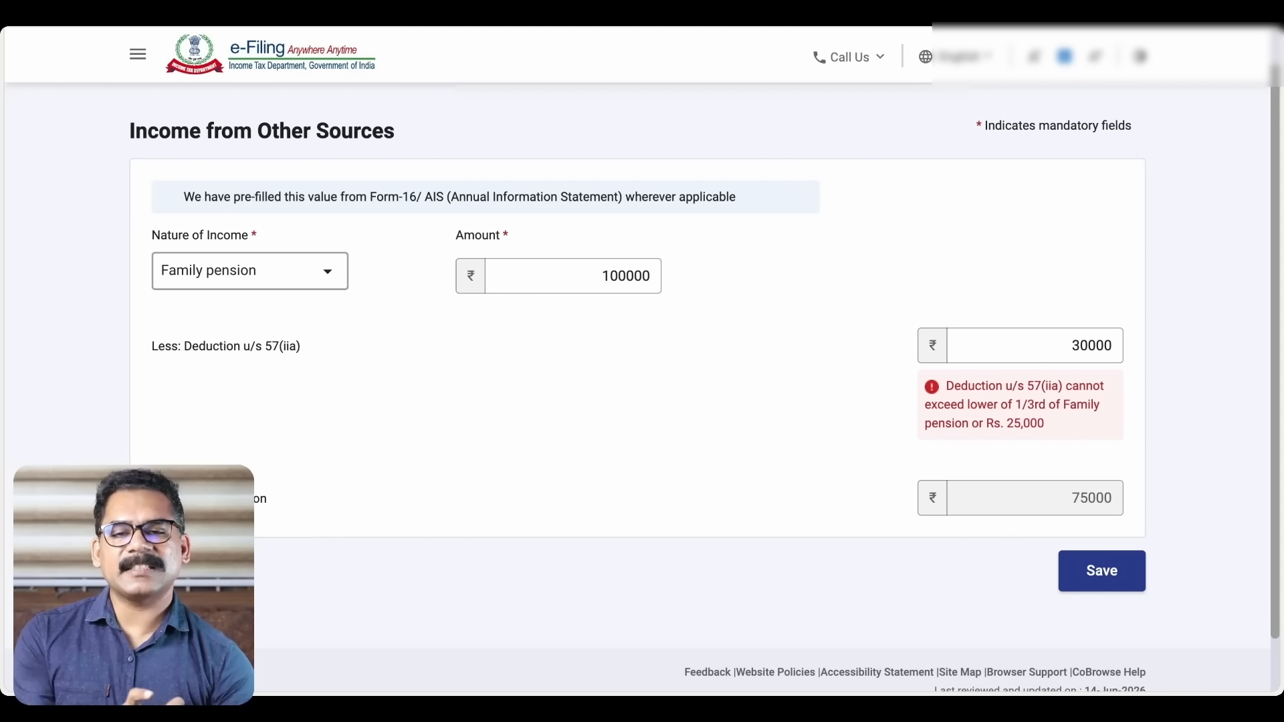
Change the entry's Nature of Income to Any Other, then go back to Gross Total Income
{"action": "left_click", "coordinate": [326, 271]}
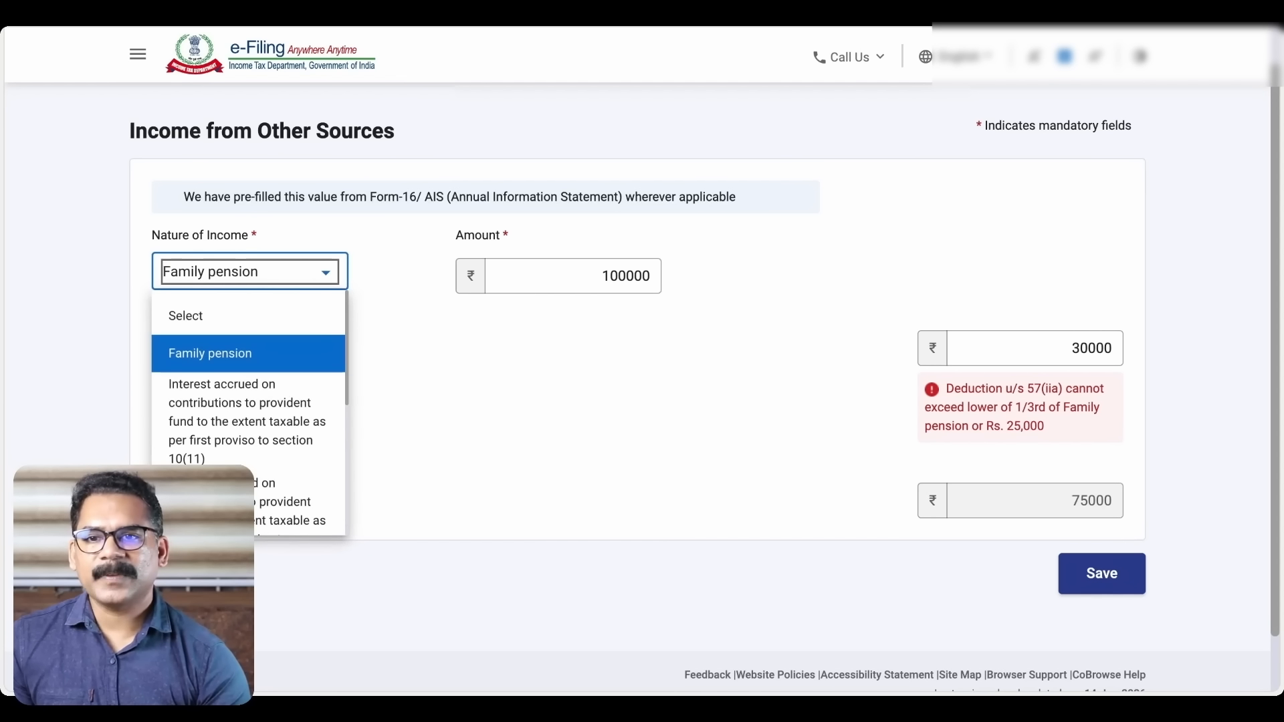
{"action": "scroll", "coordinate": [292, 401], "scroll_direction": "down", "scroll_amount": 2}
{"action": "scroll", "coordinate": [293, 407], "scroll_direction": "down", "scroll_amount": 3}
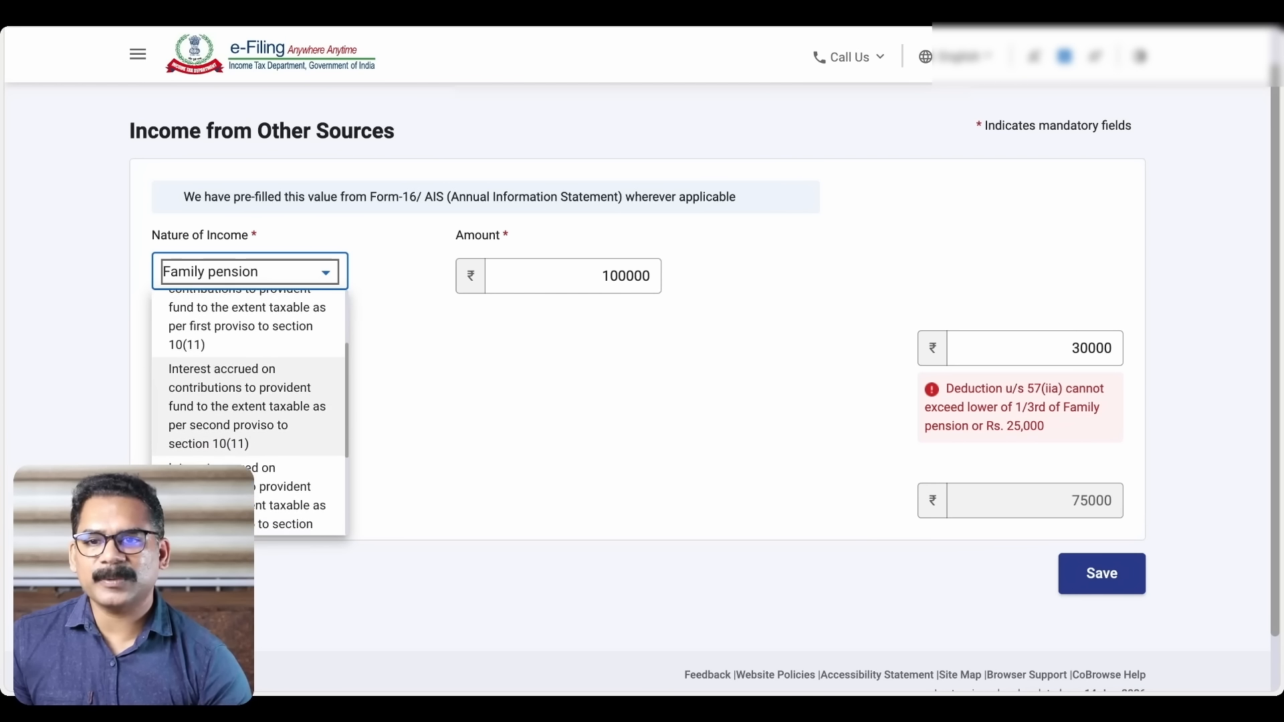
{"action": "scroll", "coordinate": [292, 406], "scroll_direction": "down", "scroll_amount": 5}
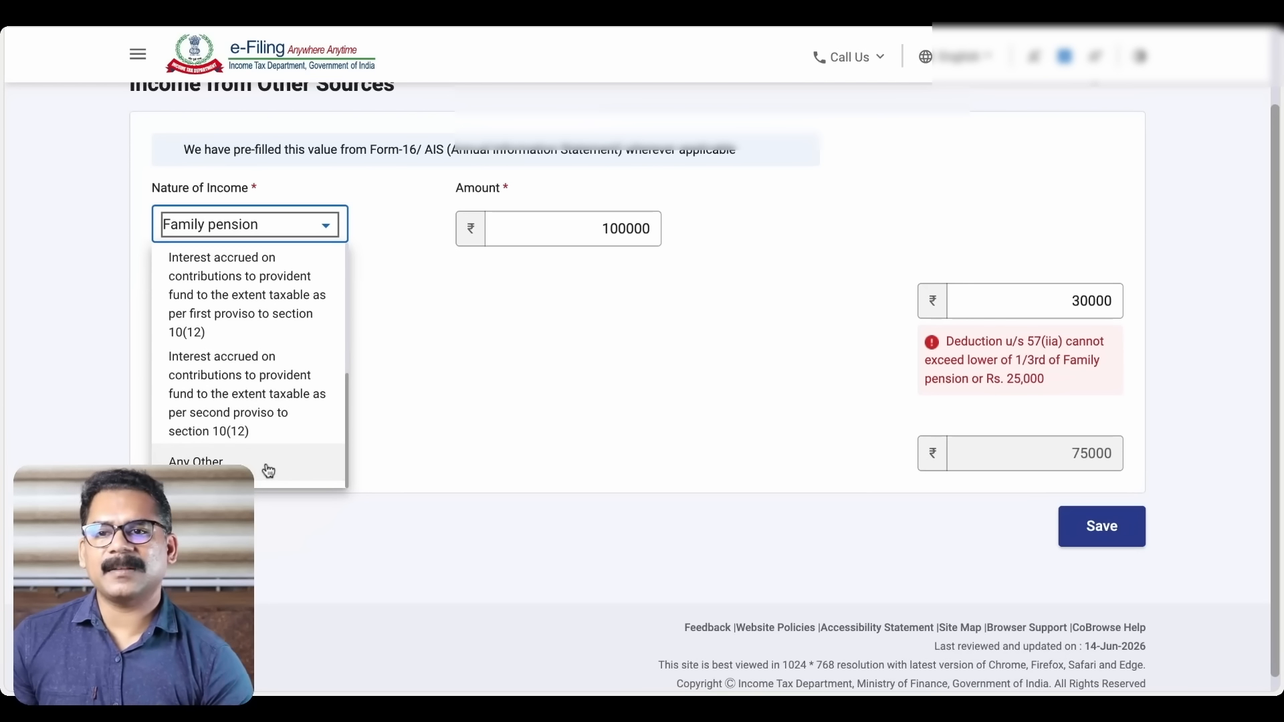
{"action": "left_click", "coordinate": [268, 472]}
{"action": "left_click", "coordinate": [495, 393]}
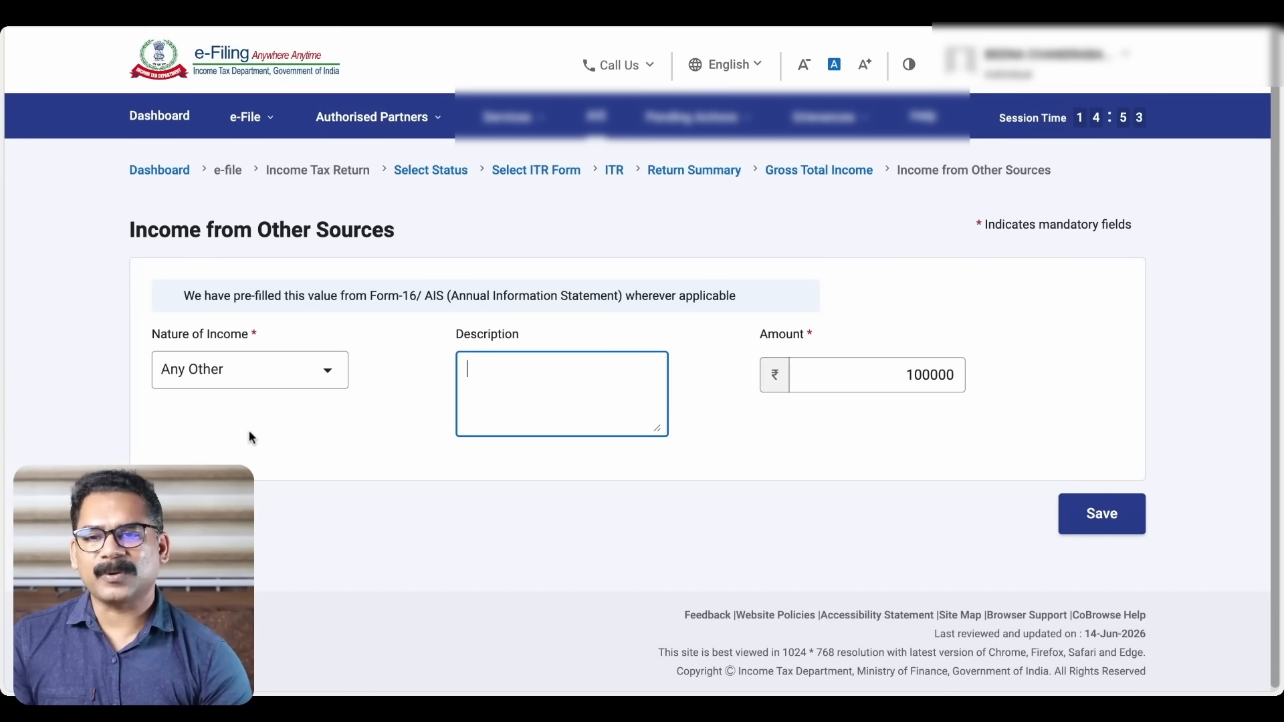
{"action": "key", "text": "alt+Left"}
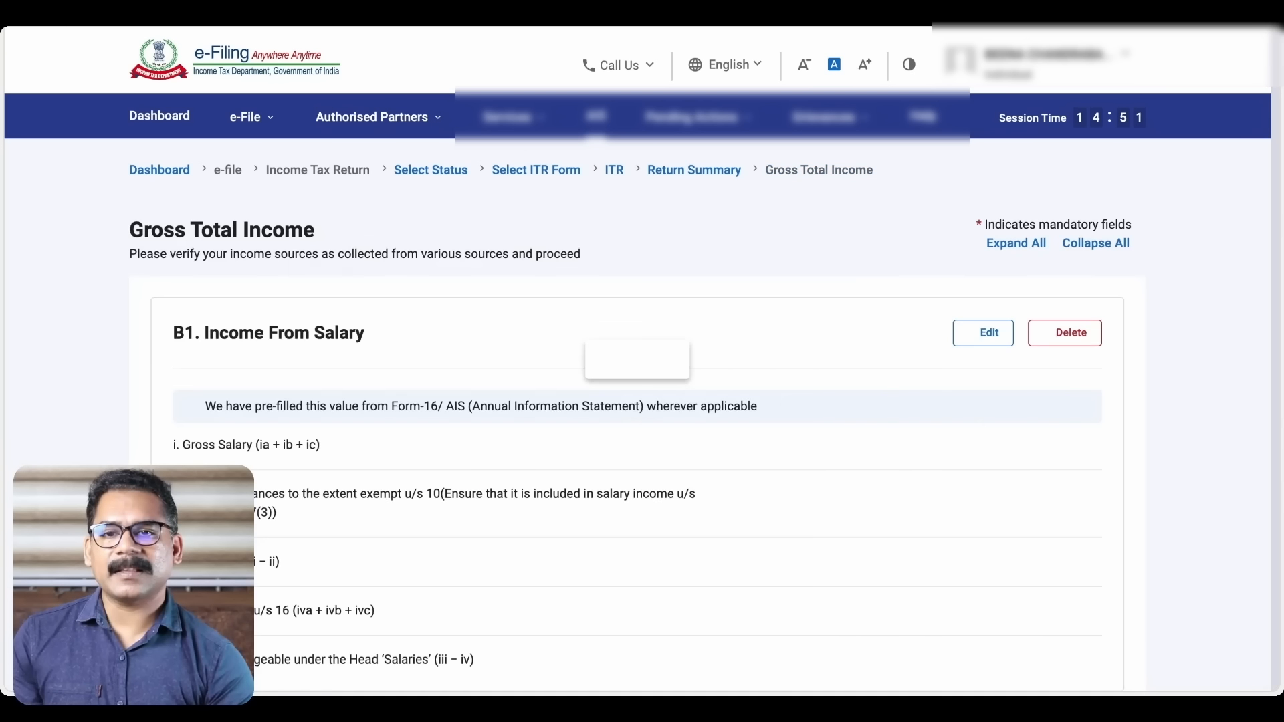
{"action": "scroll", "coordinate": [421, 405], "scroll_direction": "down", "scroll_amount": 17}
{"action": "scroll", "coordinate": [451, 234], "scroll_direction": "up", "scroll_amount": 3}
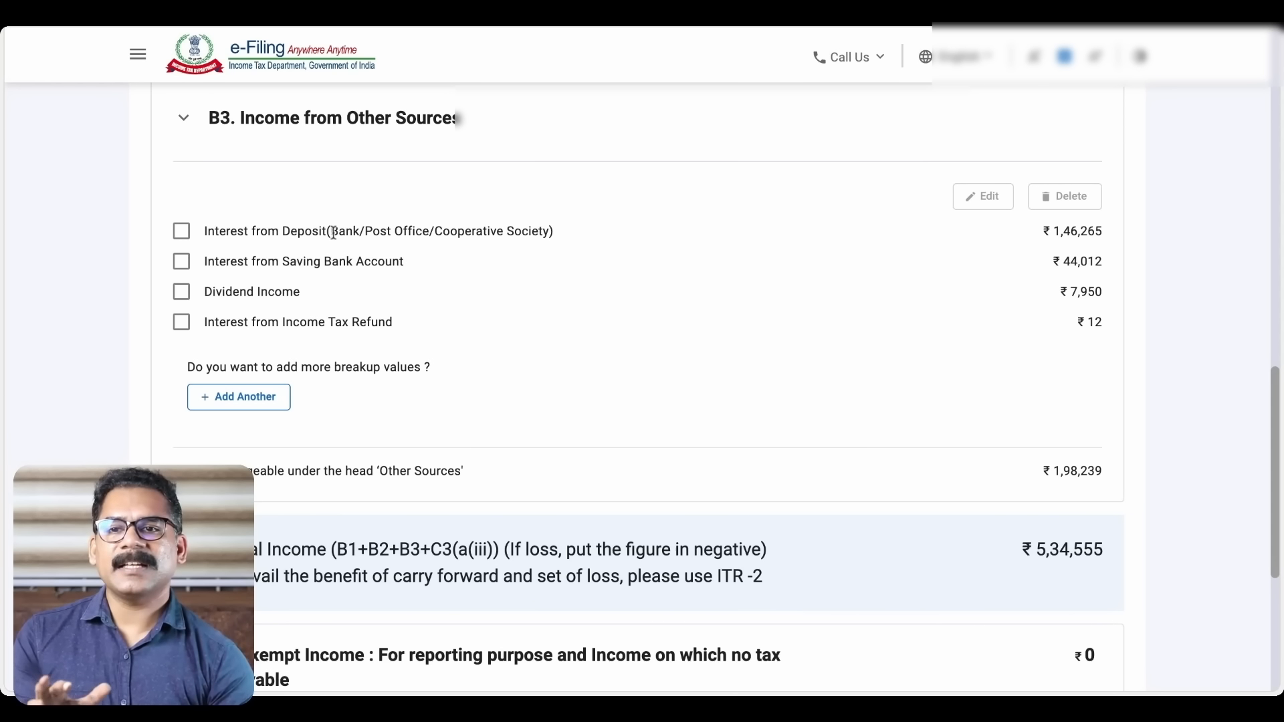
{"action": "left_click", "coordinate": [181, 234]}
{"action": "scroll", "coordinate": [473, 226], "scroll_direction": "up", "scroll_amount": 1}
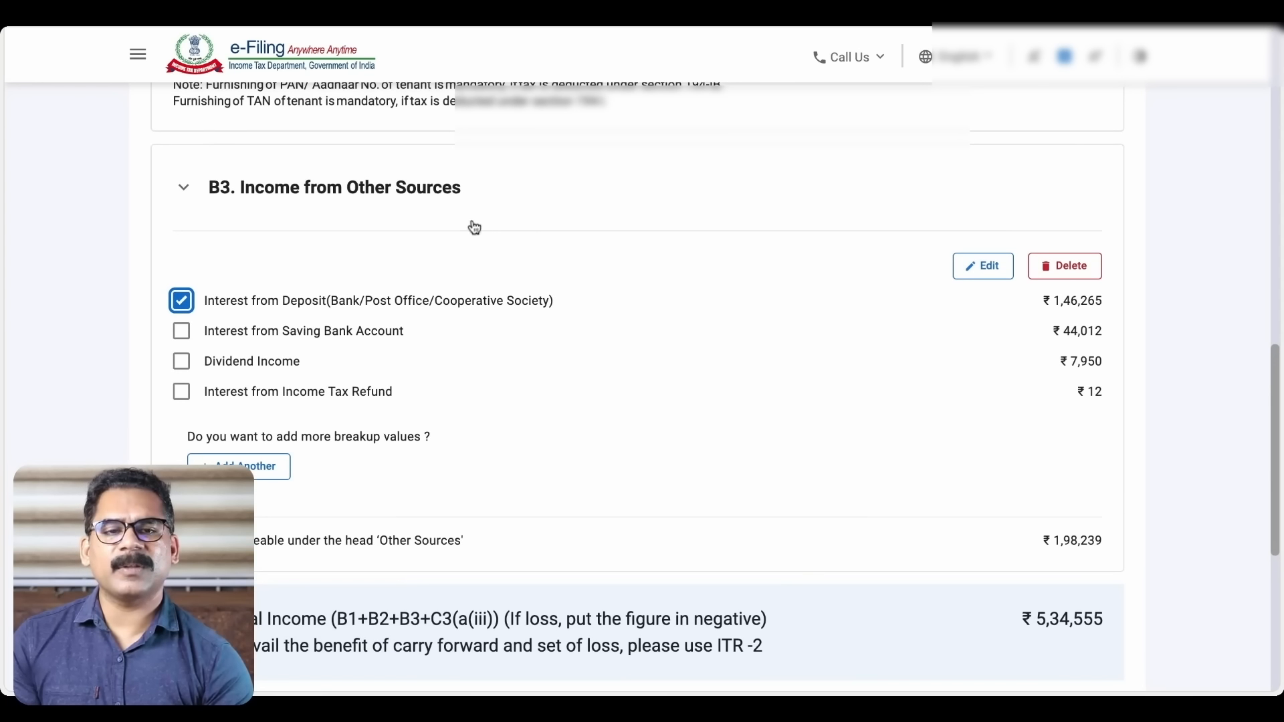
{"action": "left_click", "coordinate": [983, 267]}
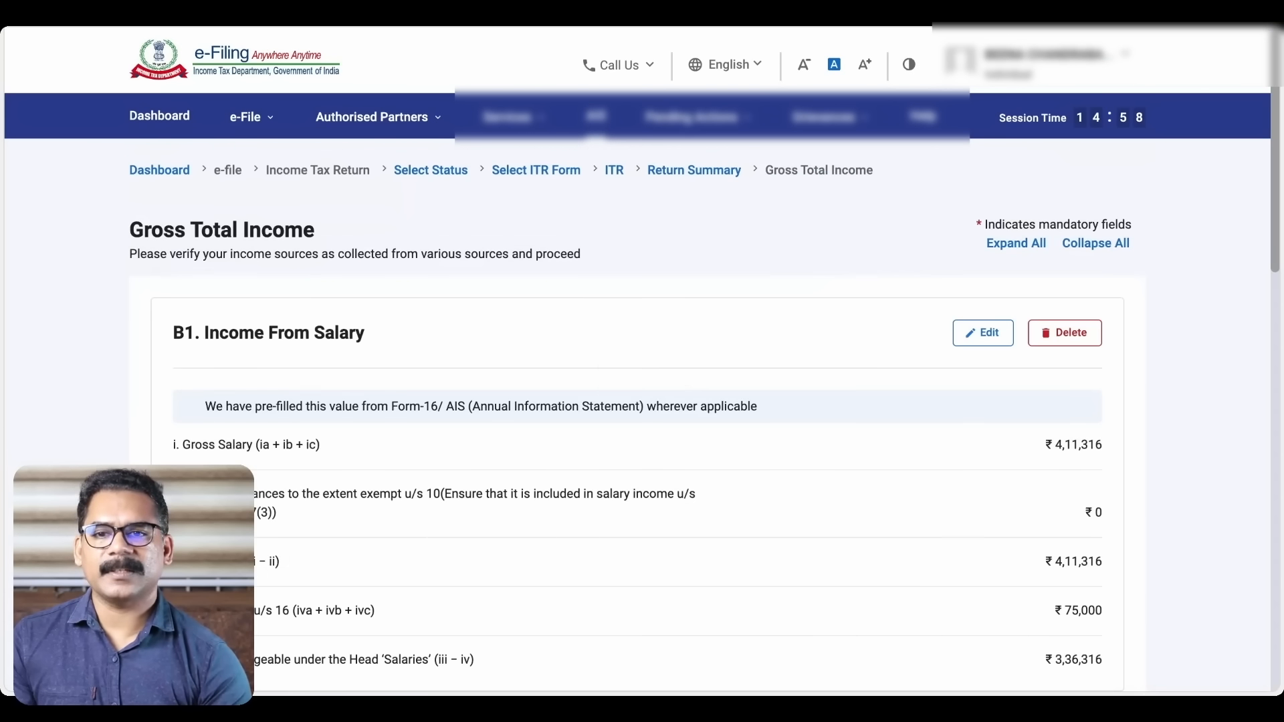
{"action": "scroll", "coordinate": [358, 434], "scroll_direction": "down", "scroll_amount": 15}
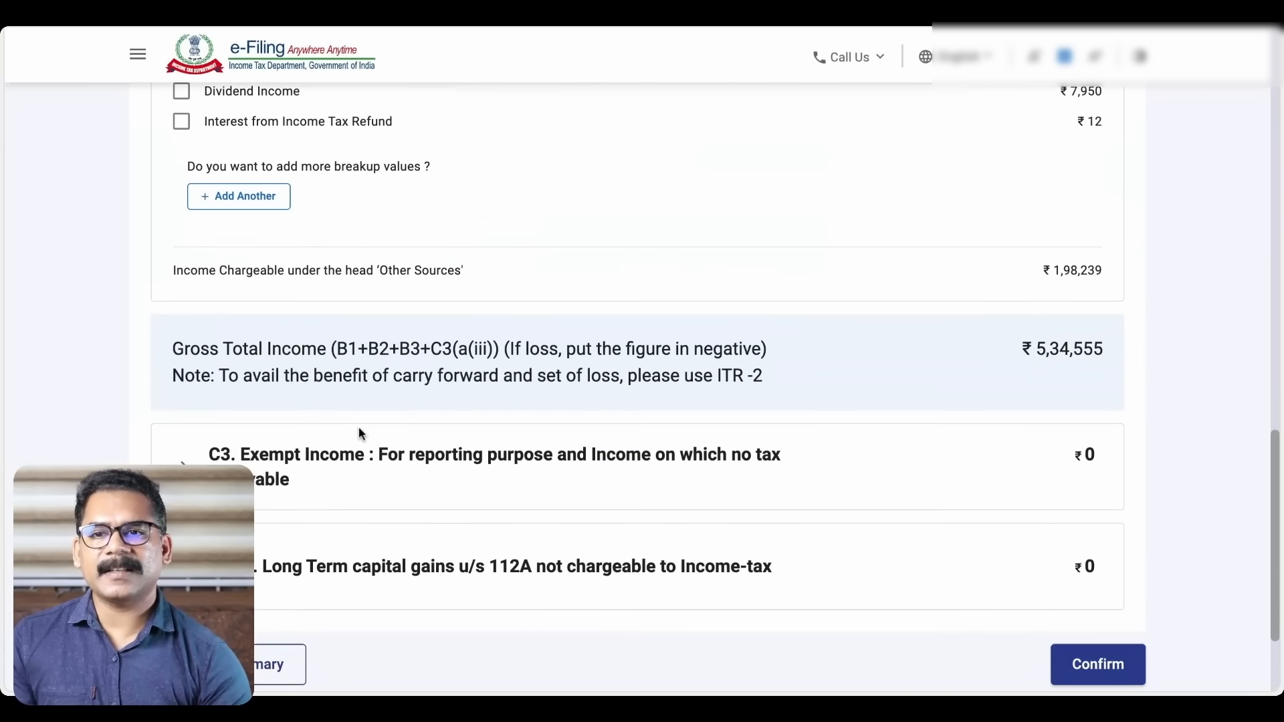
{"action": "scroll", "coordinate": [315, 322], "scroll_direction": "up", "scroll_amount": 2}
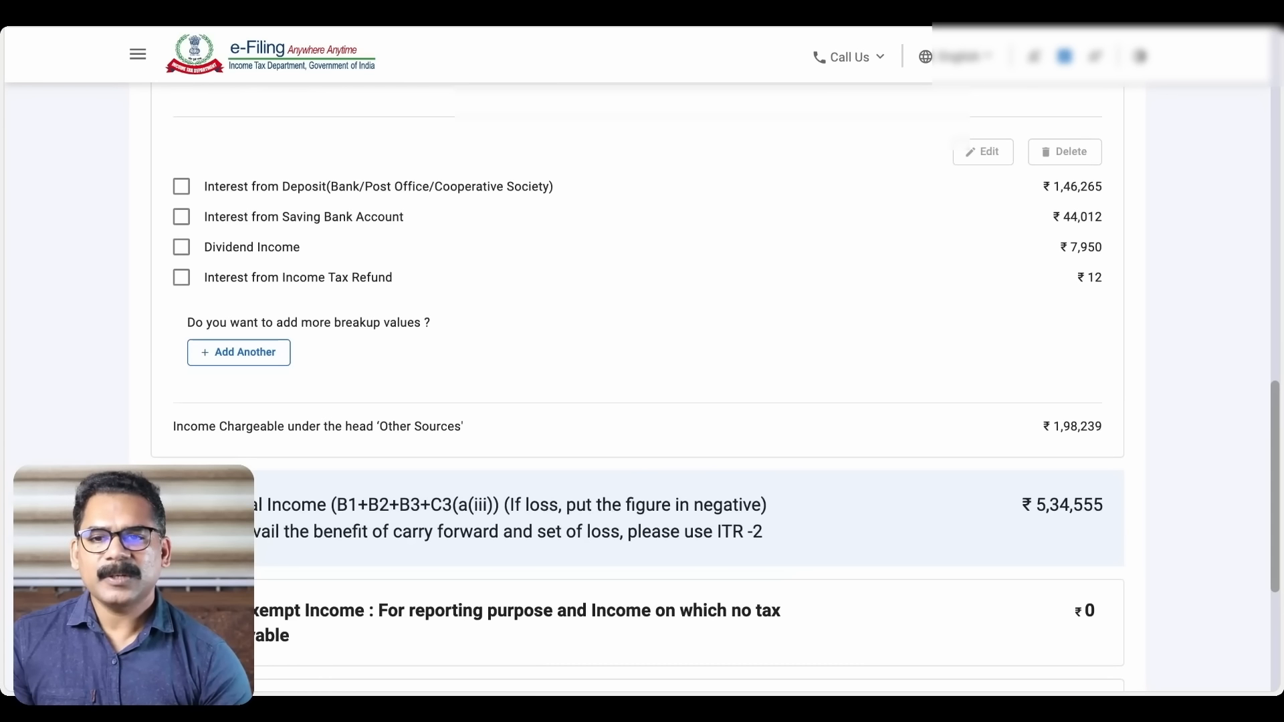
{"action": "scroll", "coordinate": [642, 388], "scroll_direction": "up", "scroll_amount": 10}
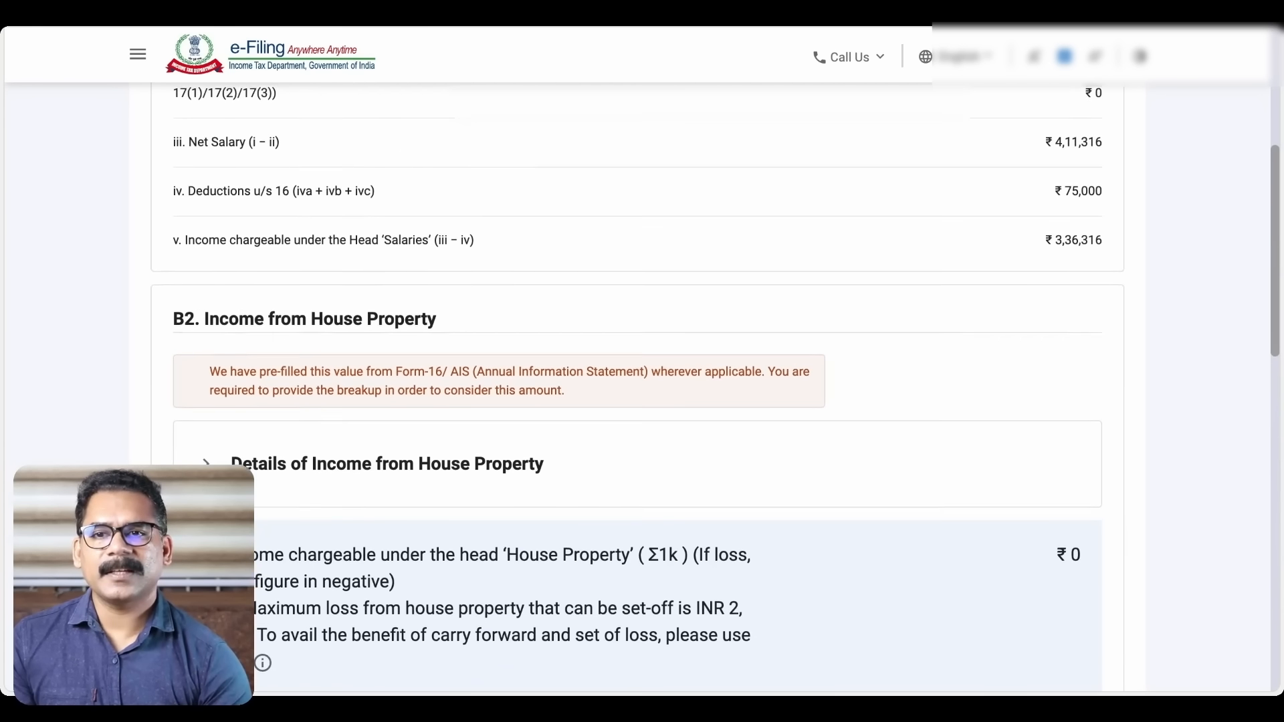
{"action": "scroll", "coordinate": [642, 387], "scroll_direction": "up", "scroll_amount": 5}
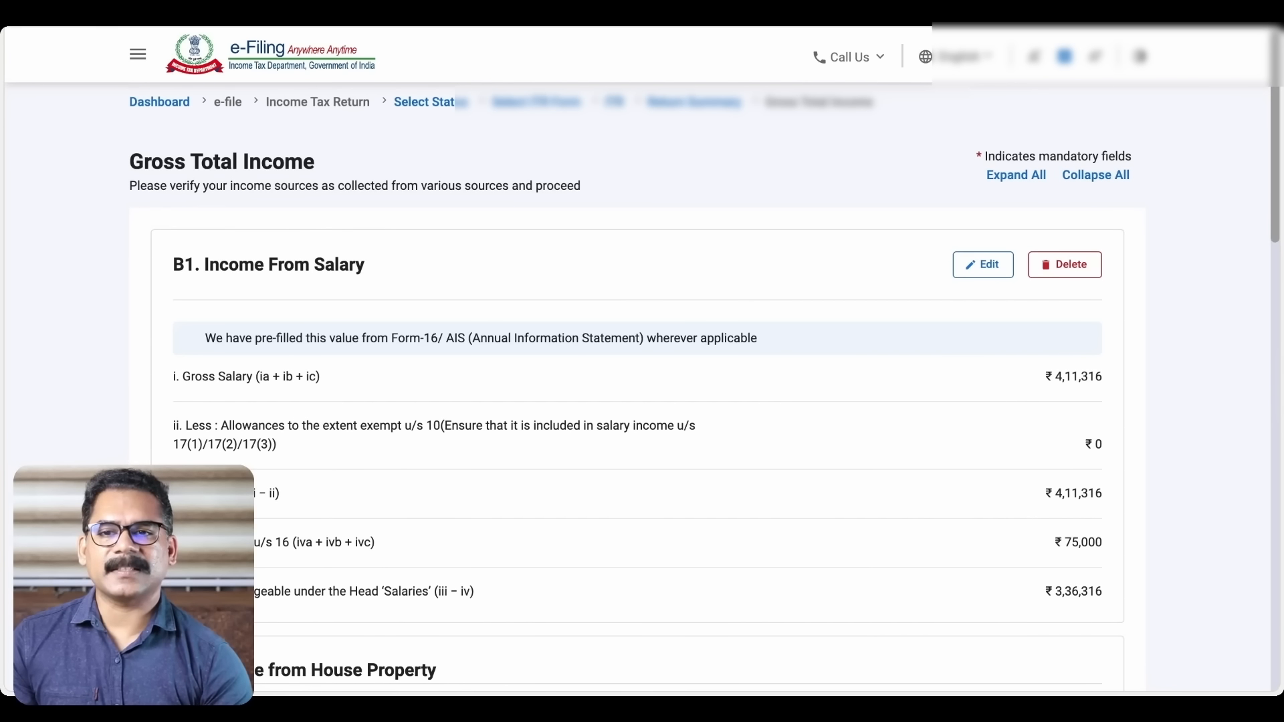
{"action": "scroll", "coordinate": [642, 388], "scroll_direction": "down", "scroll_amount": 1}
{"action": "scroll", "coordinate": [642, 388], "scroll_direction": "down", "scroll_amount": 5}
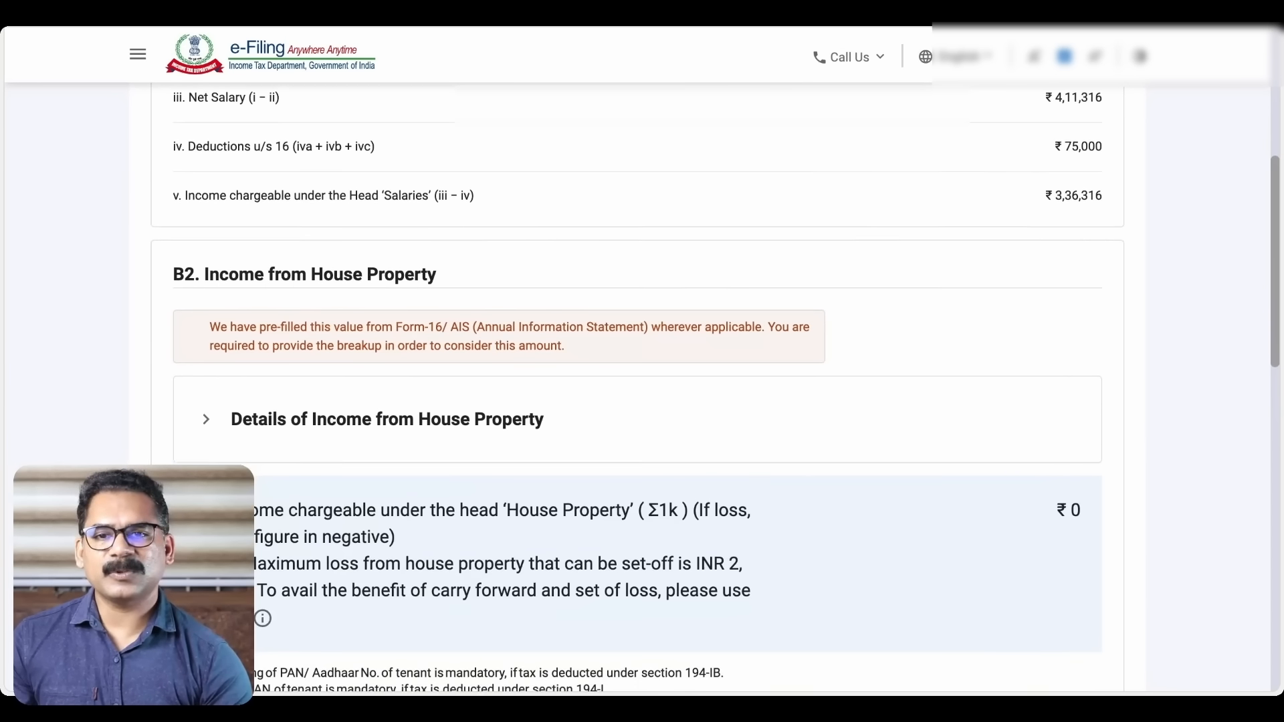
{"action": "scroll", "coordinate": [642, 388], "scroll_direction": "down", "scroll_amount": 1}
{"action": "scroll", "coordinate": [642, 388], "scroll_direction": "down", "scroll_amount": 1}
{"action": "scroll", "coordinate": [642, 388], "scroll_direction": "down", "scroll_amount": 2}
{"action": "scroll", "coordinate": [641, 388], "scroll_direction": "down", "scroll_amount": 7}
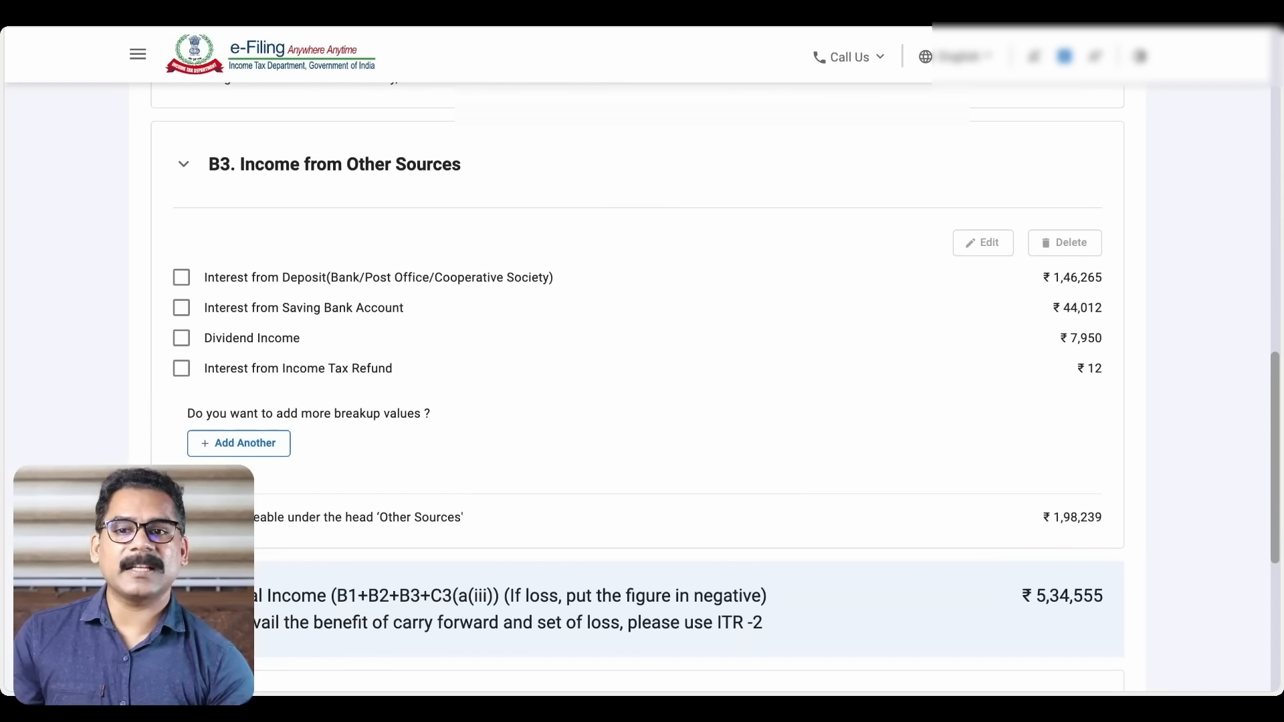
{"action": "scroll", "coordinate": [642, 388], "scroll_direction": "down", "scroll_amount": 3}
{"action": "scroll", "coordinate": [642, 388], "scroll_direction": "down", "scroll_amount": 2}
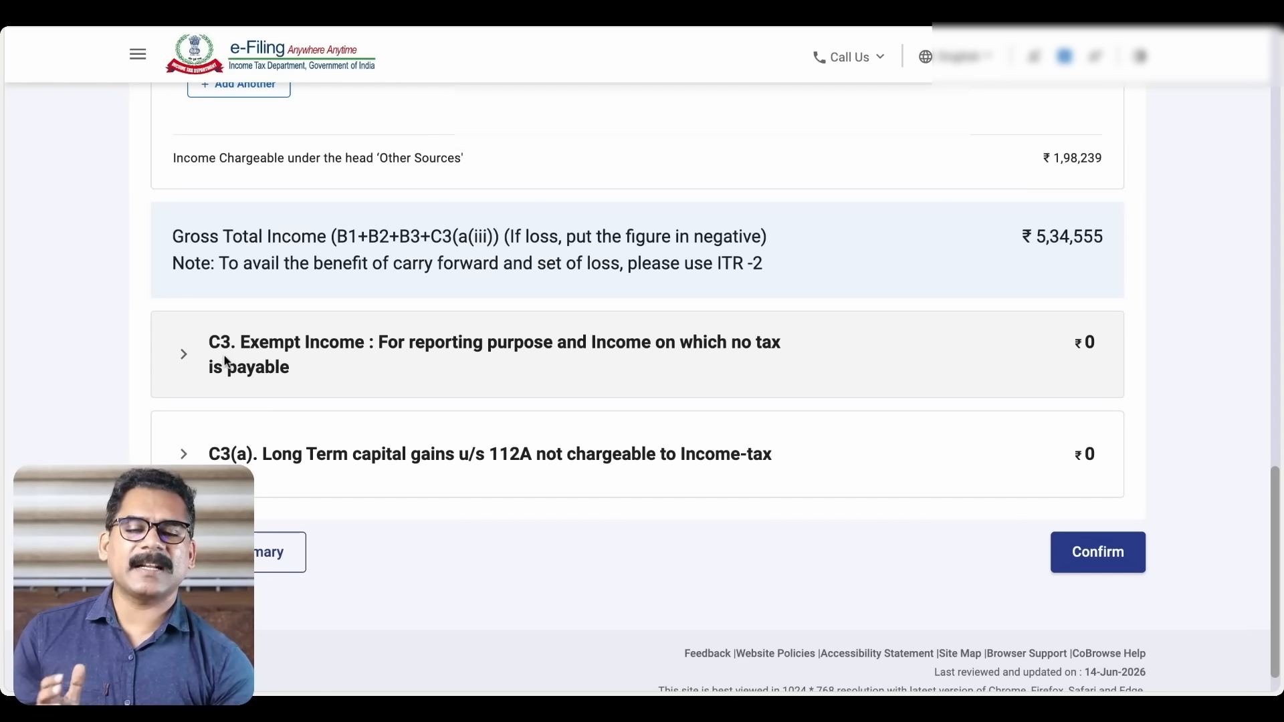
In Exempt Income, choose the Other Incomes category and view its sub-categories
{"action": "left_click", "coordinate": [184, 359]}
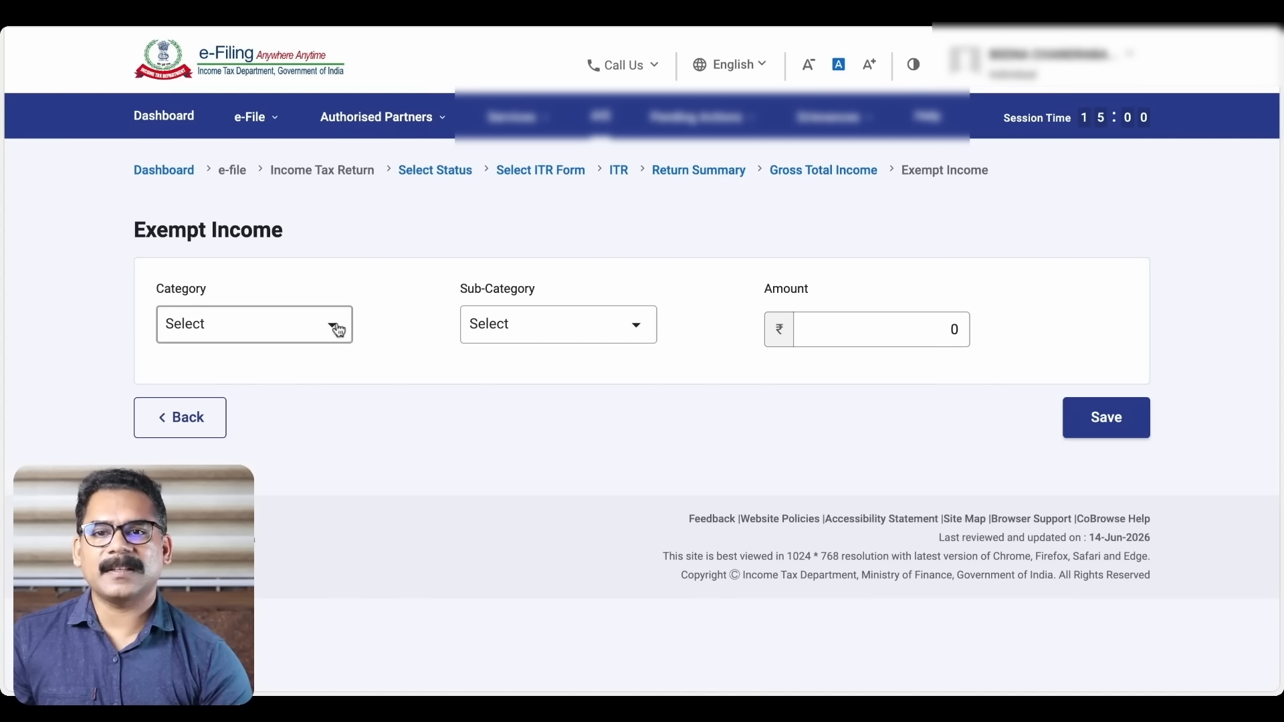
{"action": "left_click", "coordinate": [338, 330]}
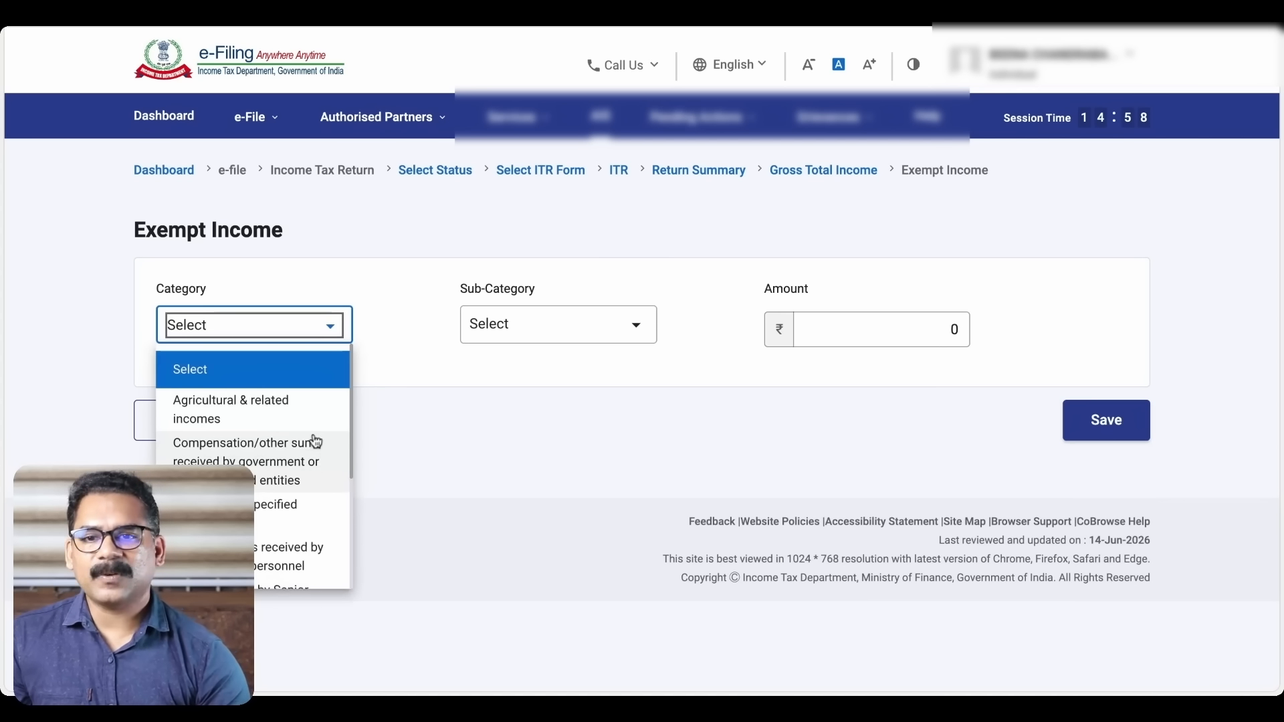
{"action": "scroll", "coordinate": [313, 457], "scroll_direction": "down", "scroll_amount": 4}
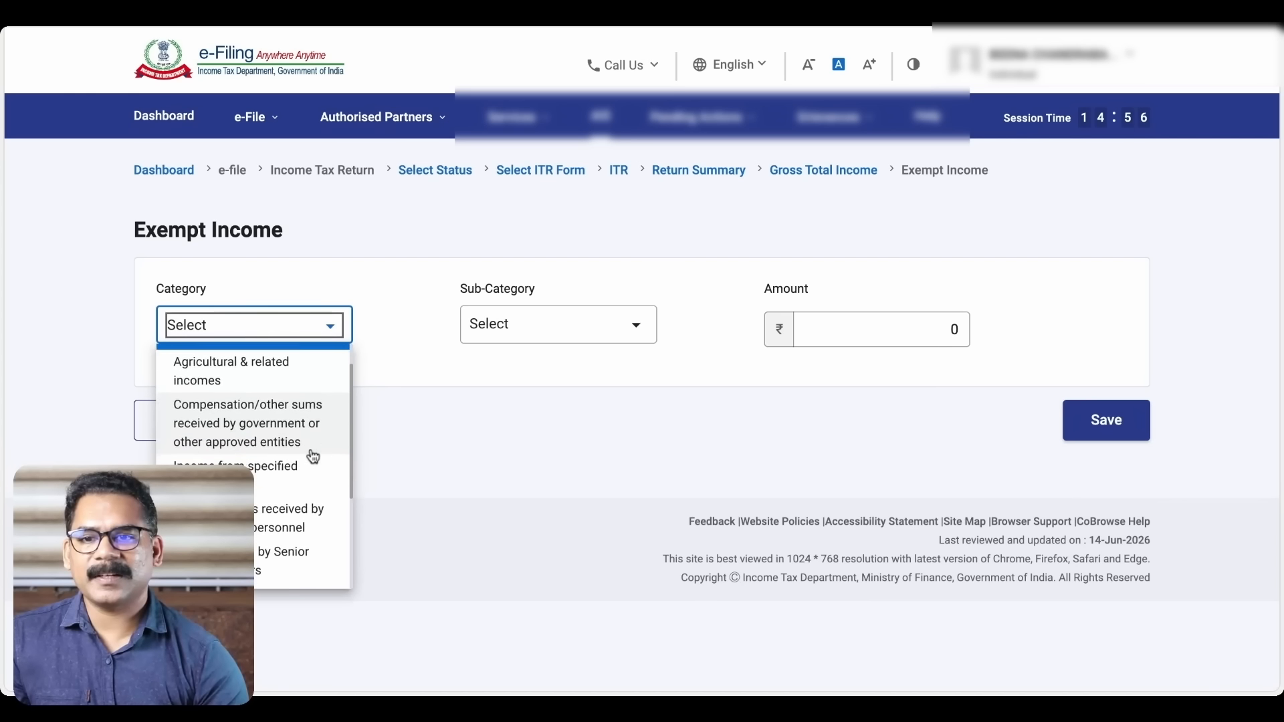
{"action": "scroll", "coordinate": [313, 445], "scroll_direction": "down", "scroll_amount": 2}
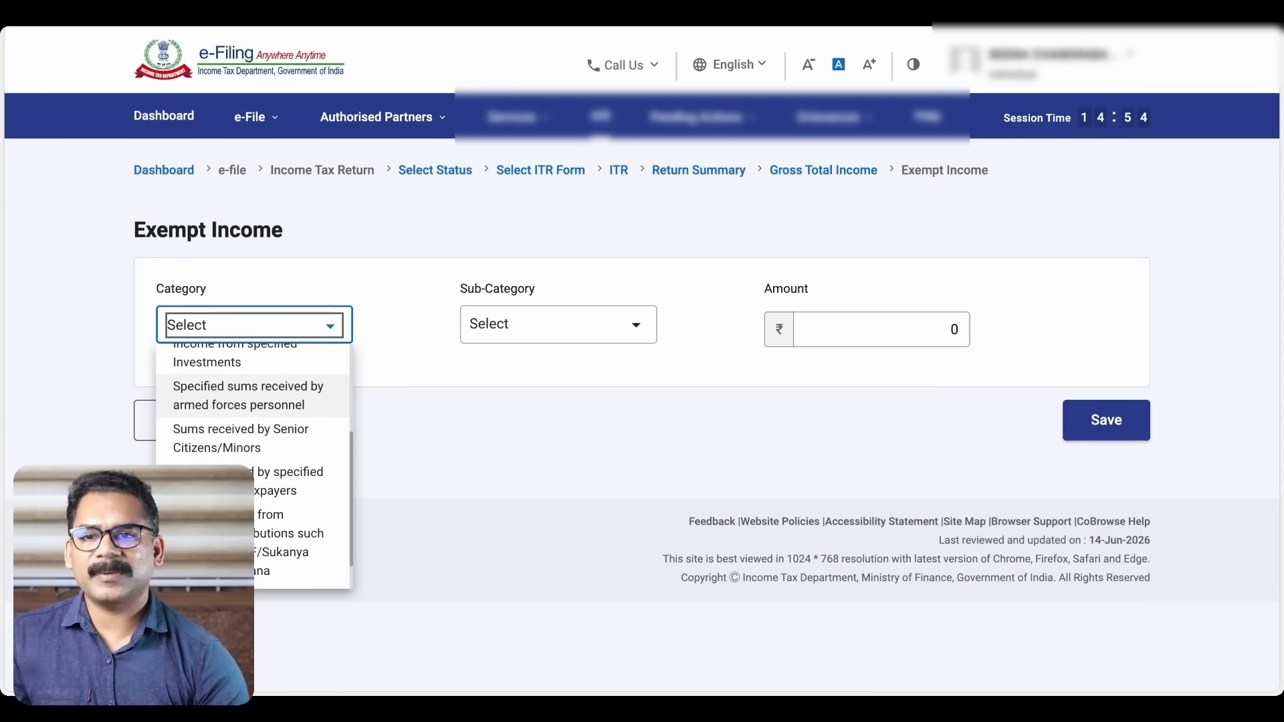
{"action": "scroll", "coordinate": [253, 461], "scroll_direction": "down", "scroll_amount": 1}
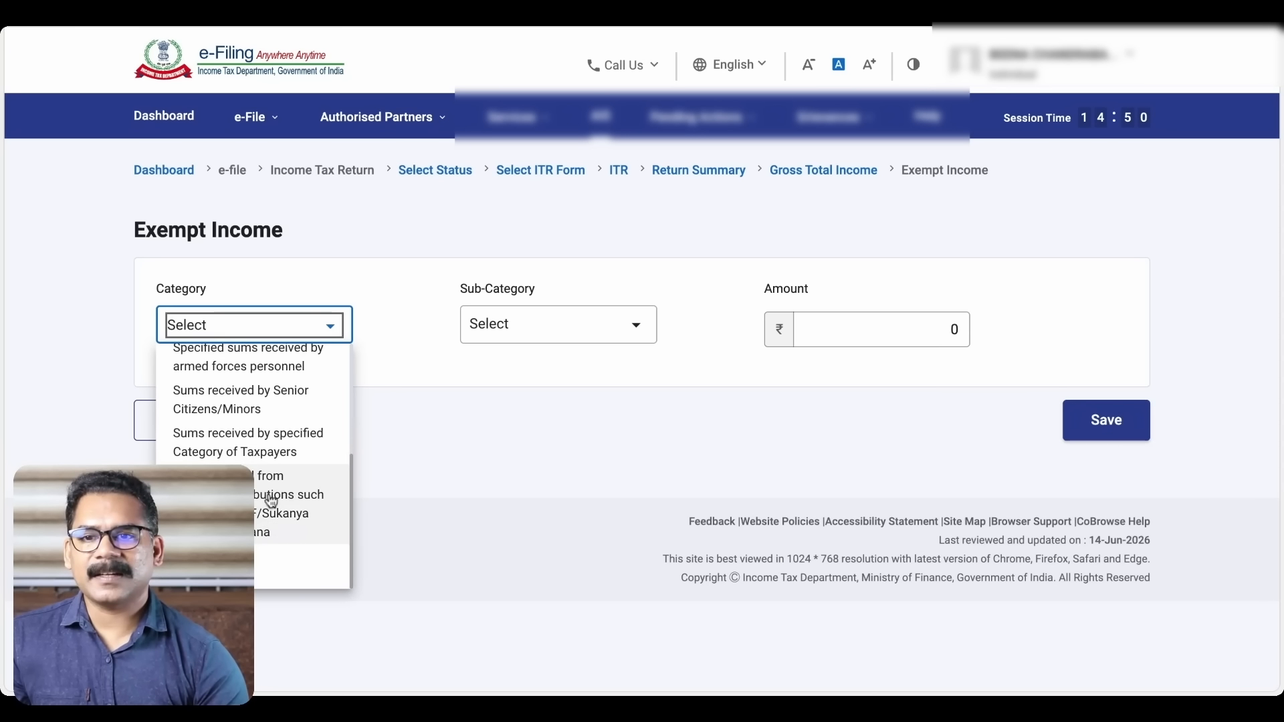
{"action": "left_click", "coordinate": [277, 563]}
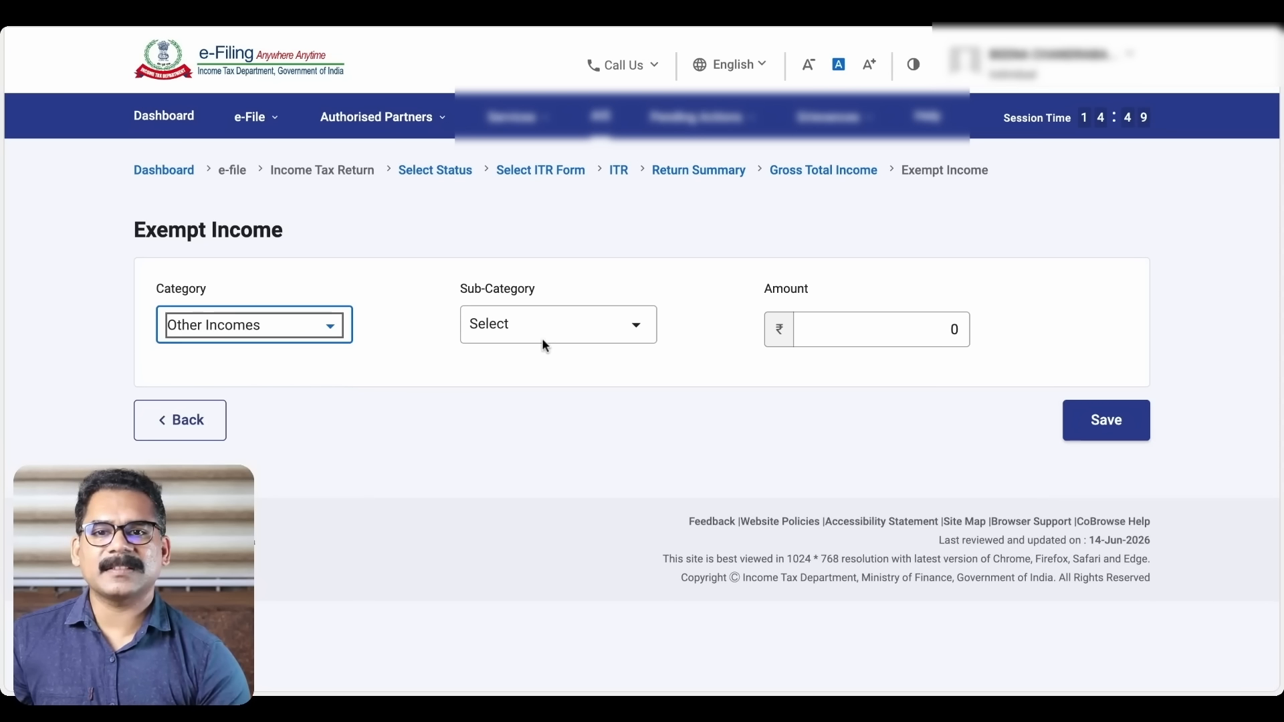
{"action": "left_click", "coordinate": [627, 332]}
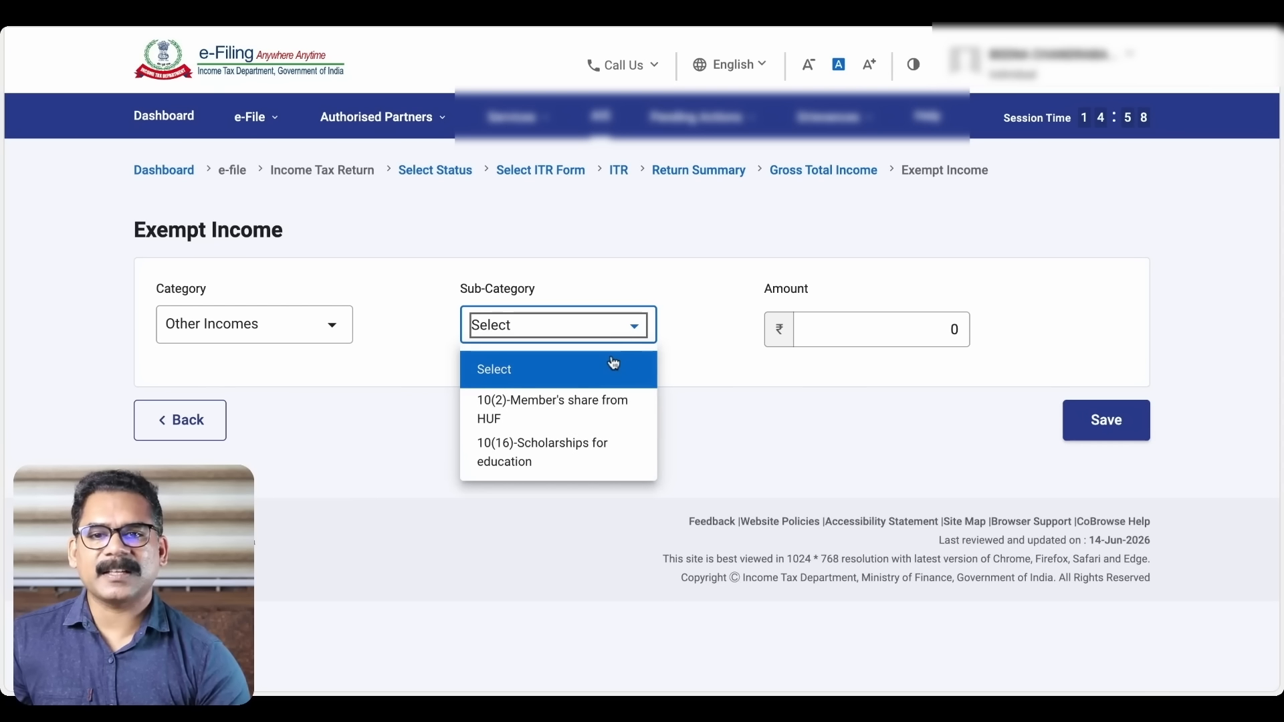
Switch the category to Compensation/other sums received by government or other approved entities and browse its sub-categories
{"action": "left_click", "coordinate": [333, 325]}
{"action": "left_click", "coordinate": [333, 325]}
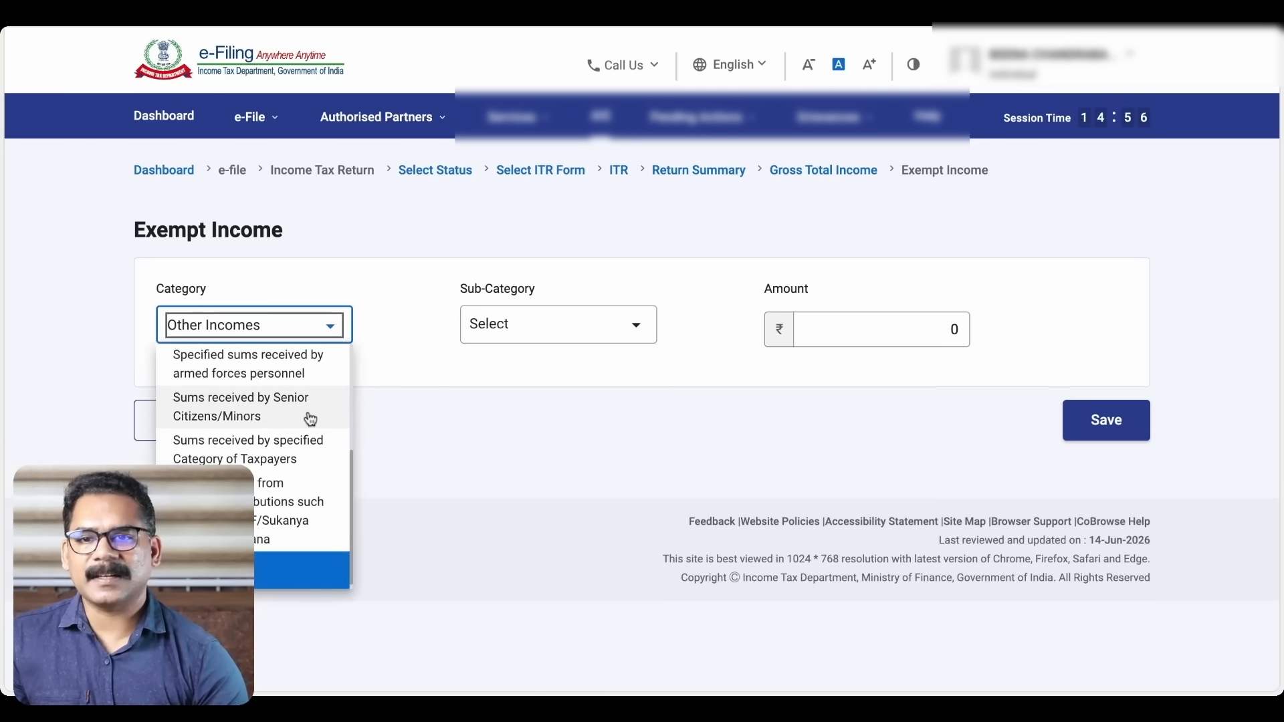
{"action": "scroll", "coordinate": [287, 445], "scroll_direction": "up", "scroll_amount": 5}
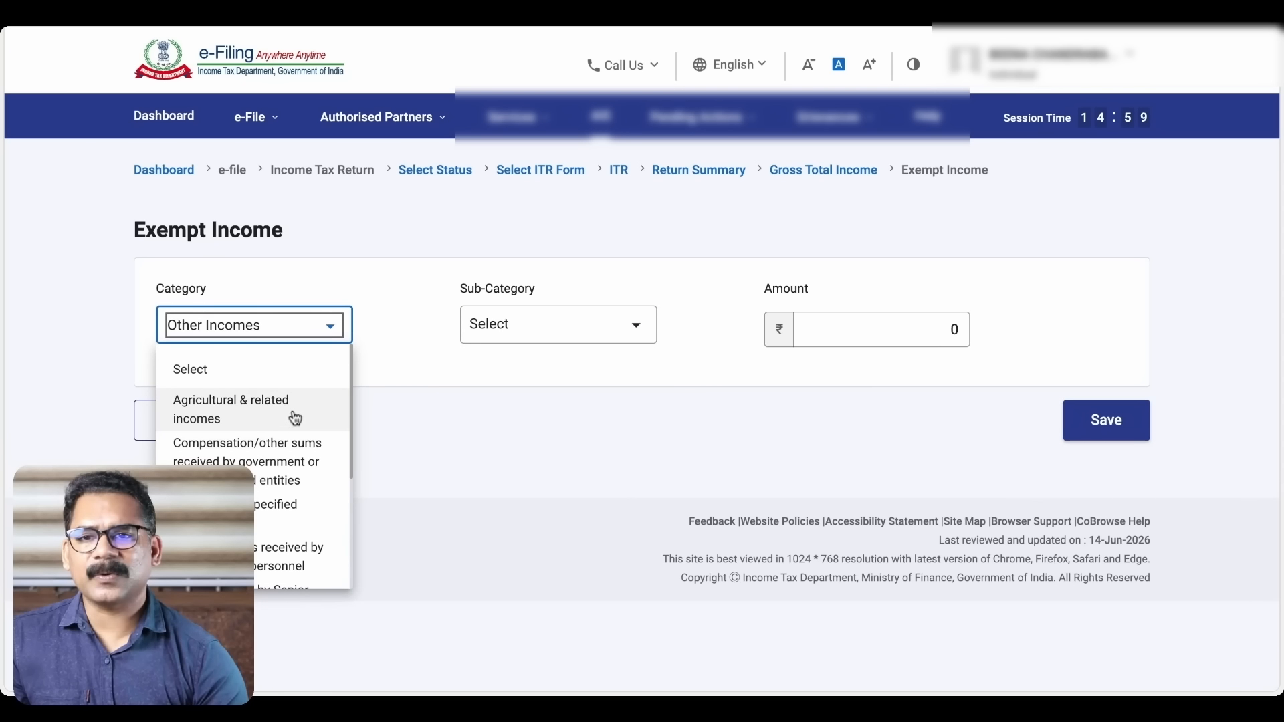
{"action": "left_click", "coordinate": [307, 466]}
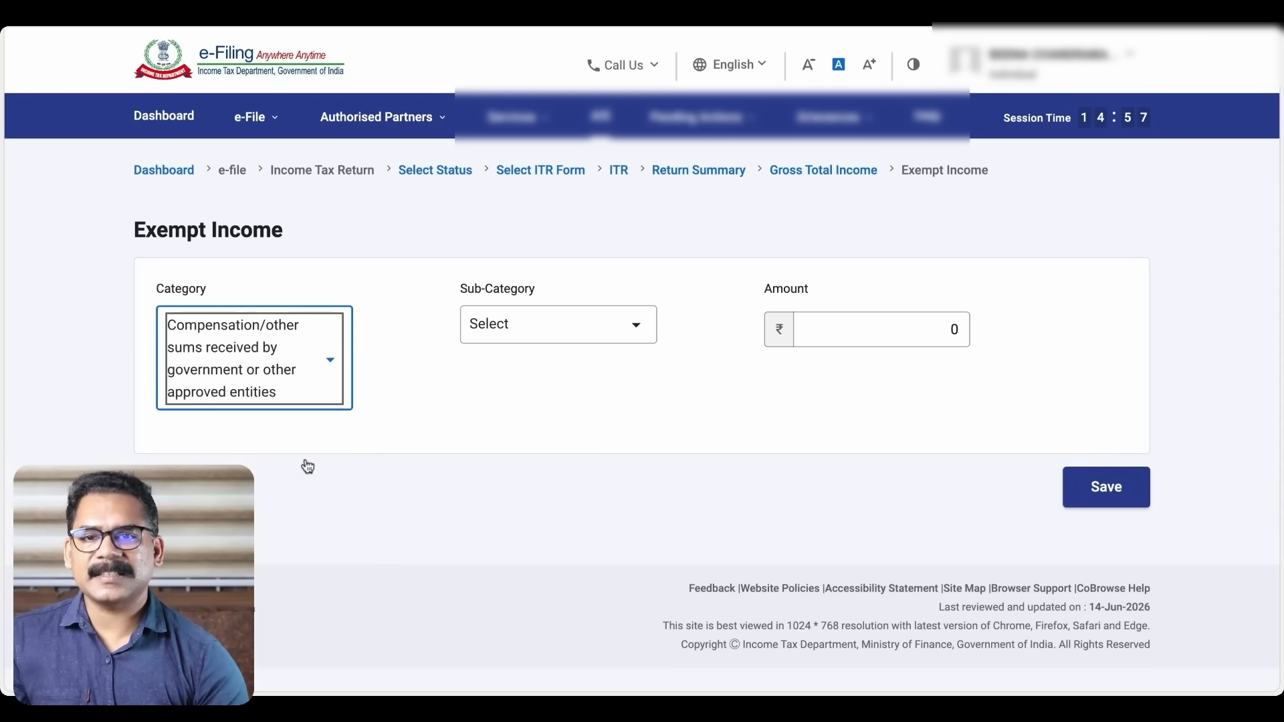
{"action": "left_click", "coordinate": [619, 331]}
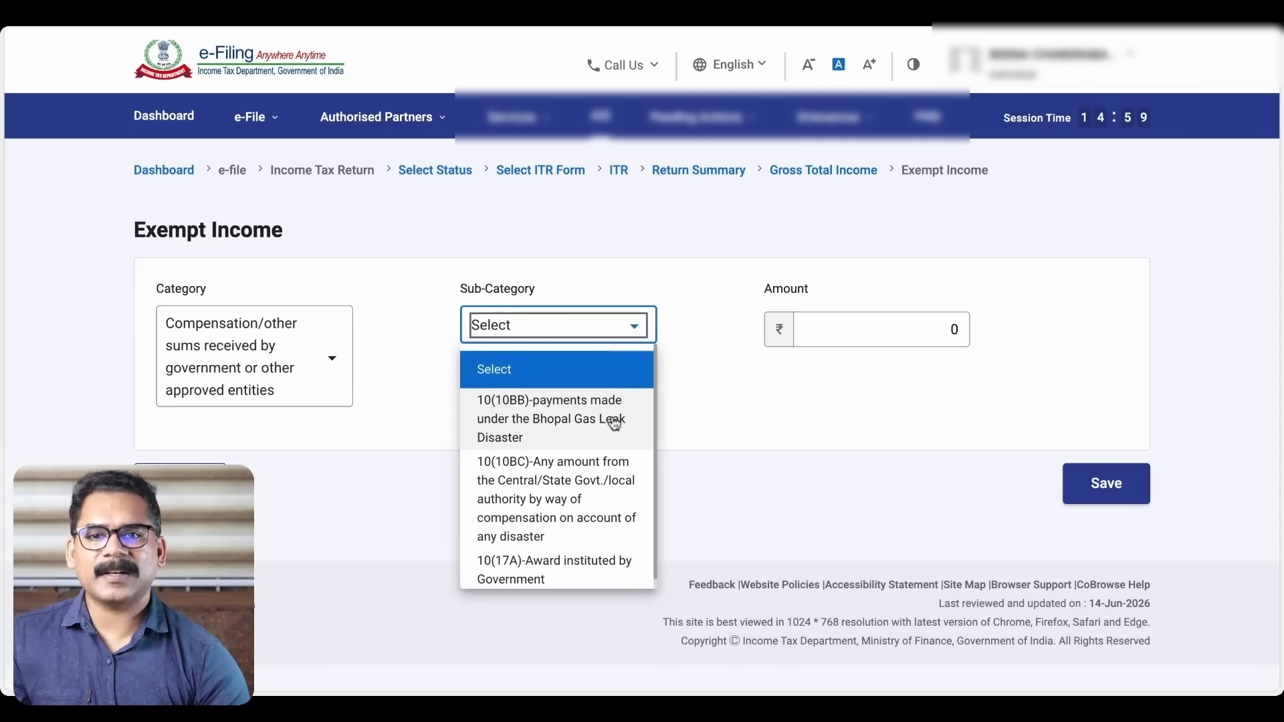
{"action": "scroll", "coordinate": [615, 424], "scroll_direction": "down", "scroll_amount": 1}
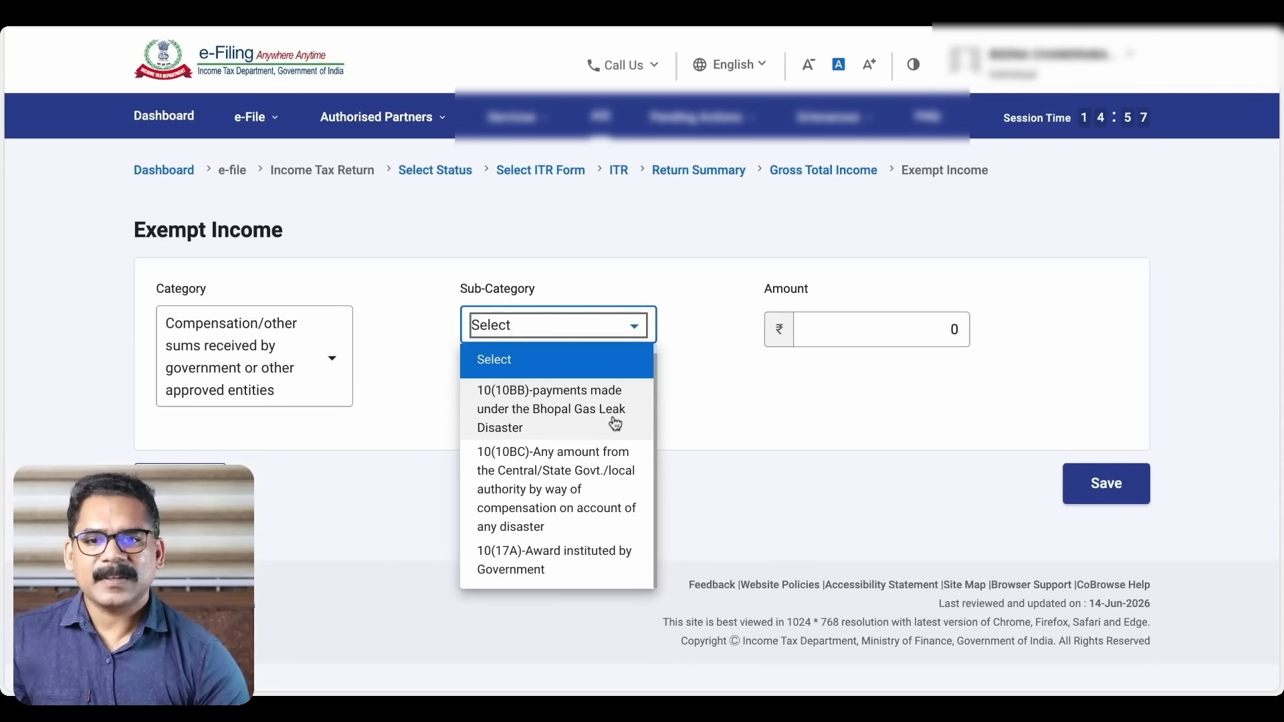
Try the Sums received by specified Category of Taxpayers category and view its sub-categories
{"action": "left_click", "coordinate": [421, 300]}
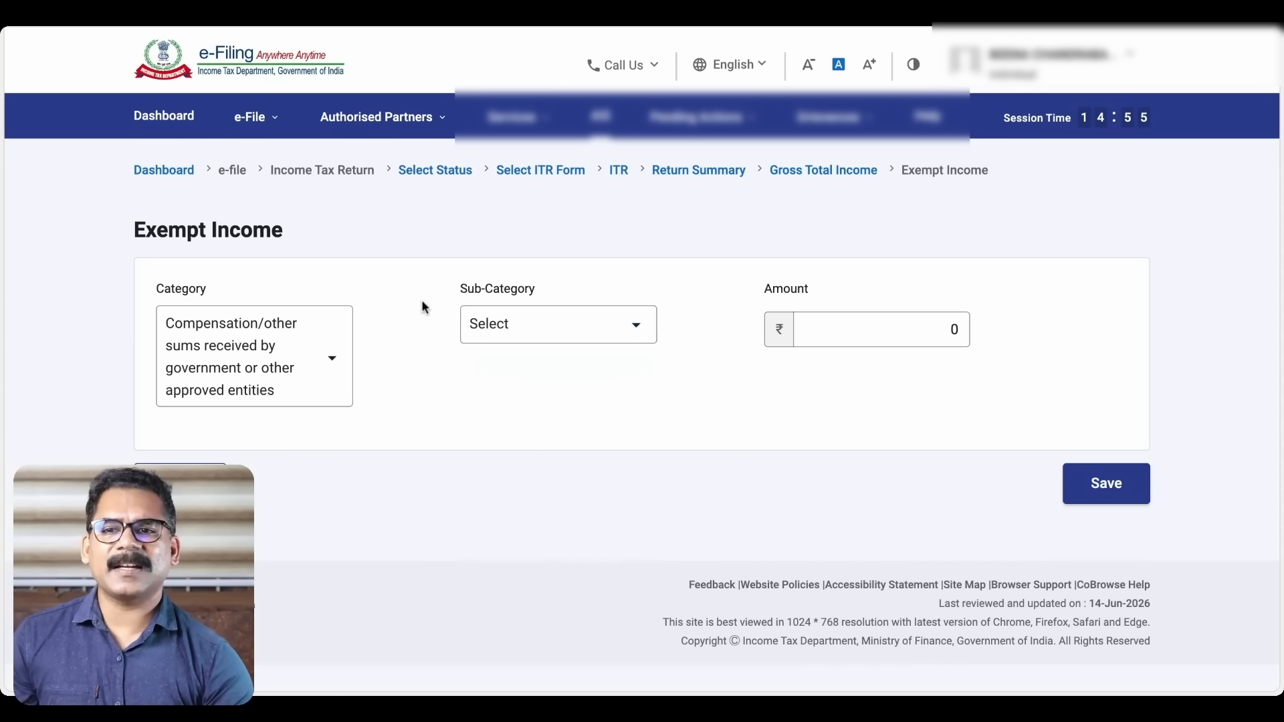
{"action": "left_click", "coordinate": [336, 366]}
{"action": "scroll", "coordinate": [285, 524], "scroll_direction": "down", "scroll_amount": 1}
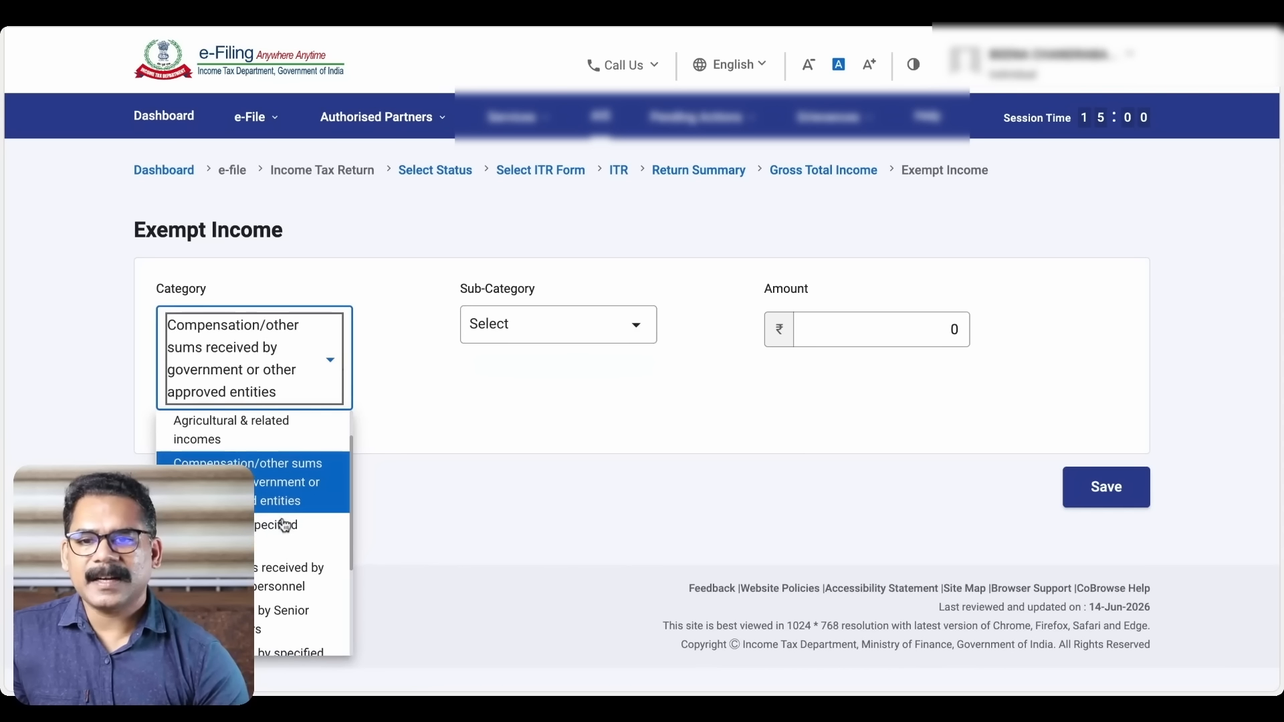
{"action": "scroll", "coordinate": [284, 525], "scroll_direction": "down", "scroll_amount": 2}
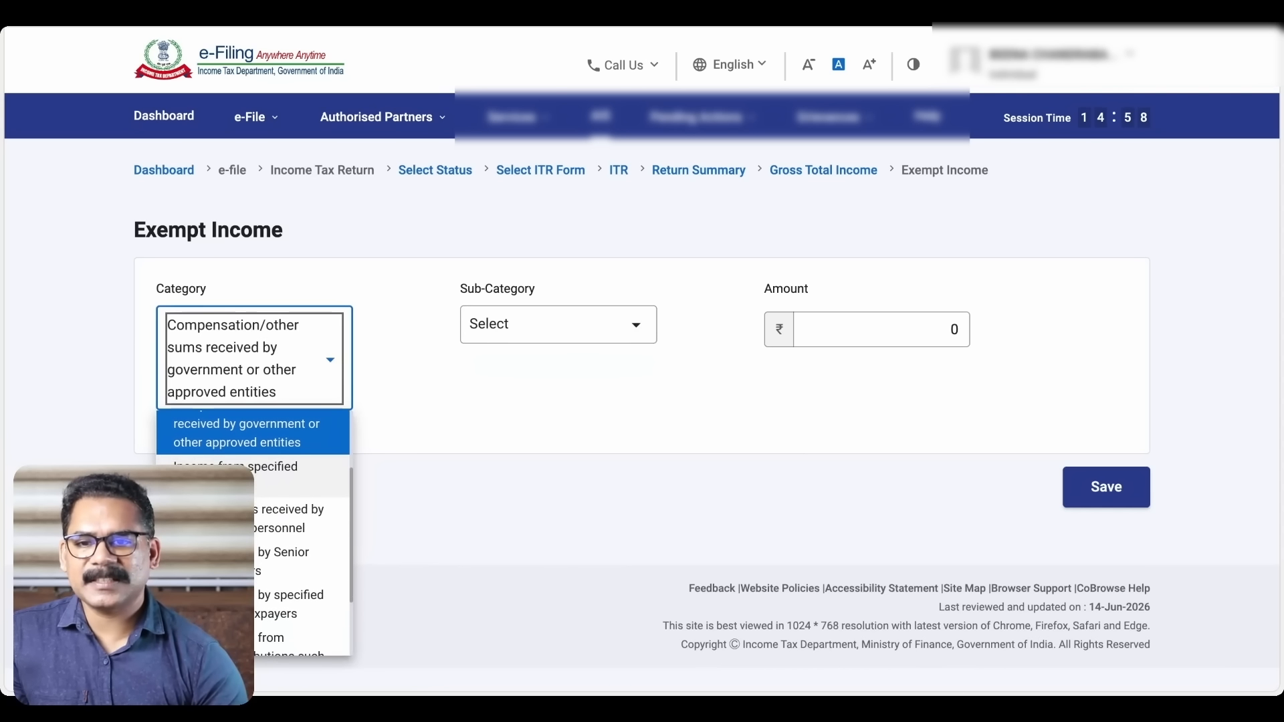
{"action": "scroll", "coordinate": [254, 532], "scroll_direction": "down", "scroll_amount": 3}
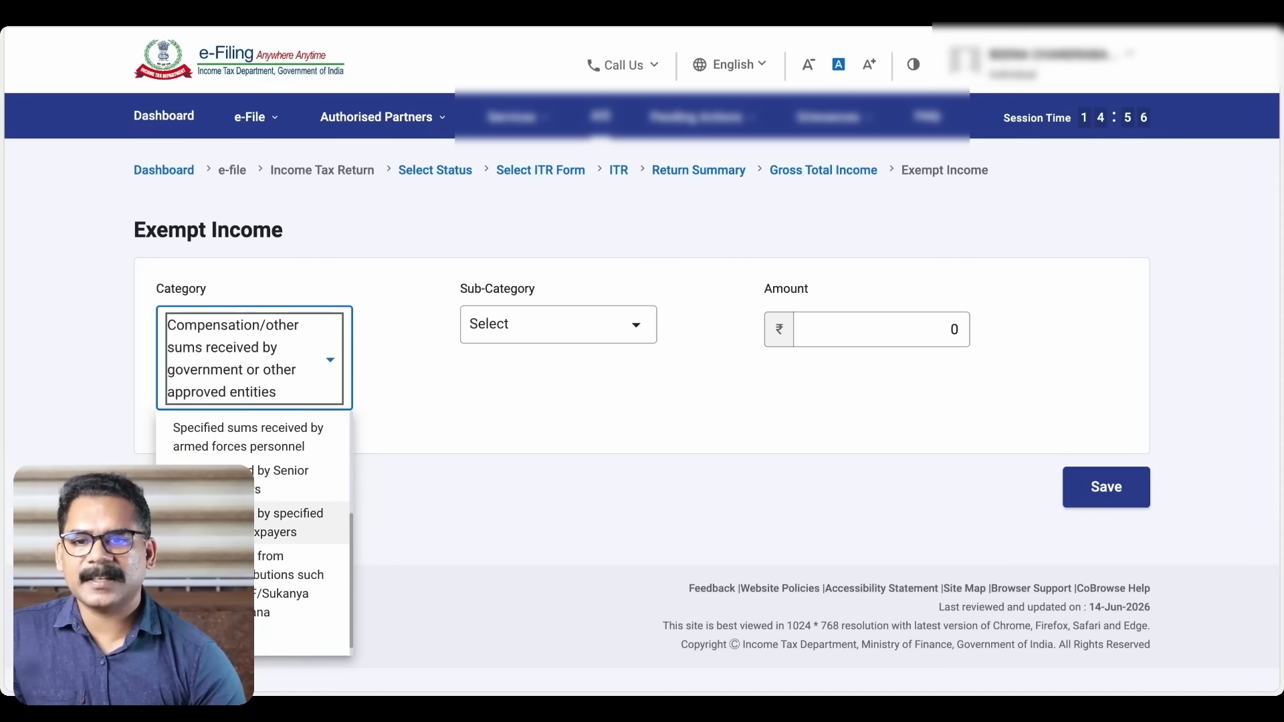
{"action": "scroll", "coordinate": [287, 521], "scroll_direction": "down", "scroll_amount": 1}
{"action": "left_click", "coordinate": [277, 513]}
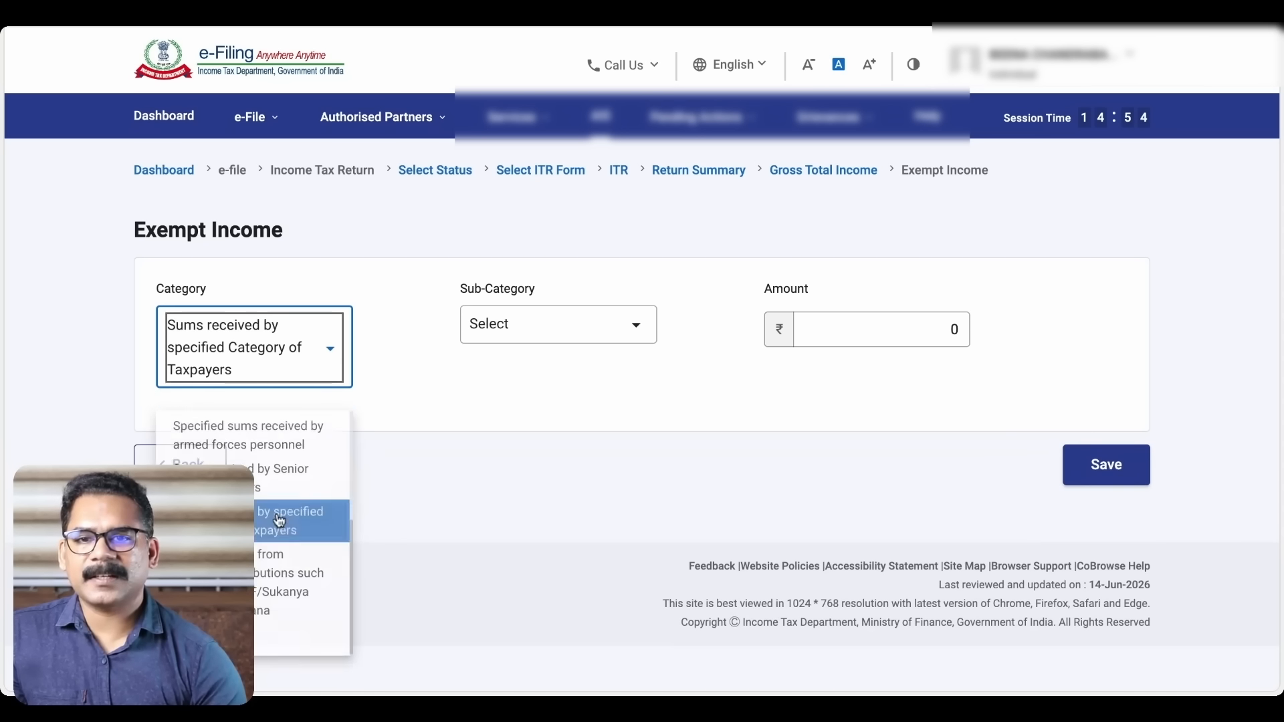
{"action": "left_click", "coordinate": [629, 325]}
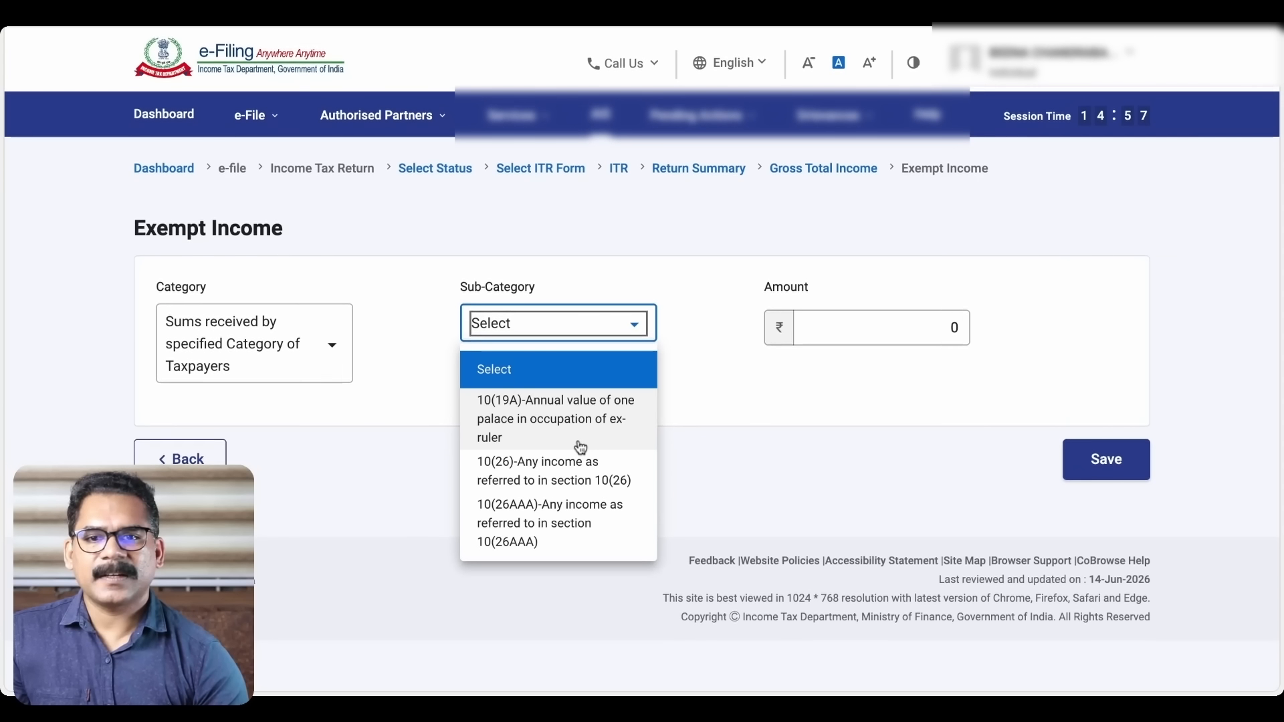
Change the category to Sums received from policies/contributions such as LIC/NPS/PF/Sukanya Samriddhi Yojana
{"action": "left_click", "coordinate": [336, 346]}
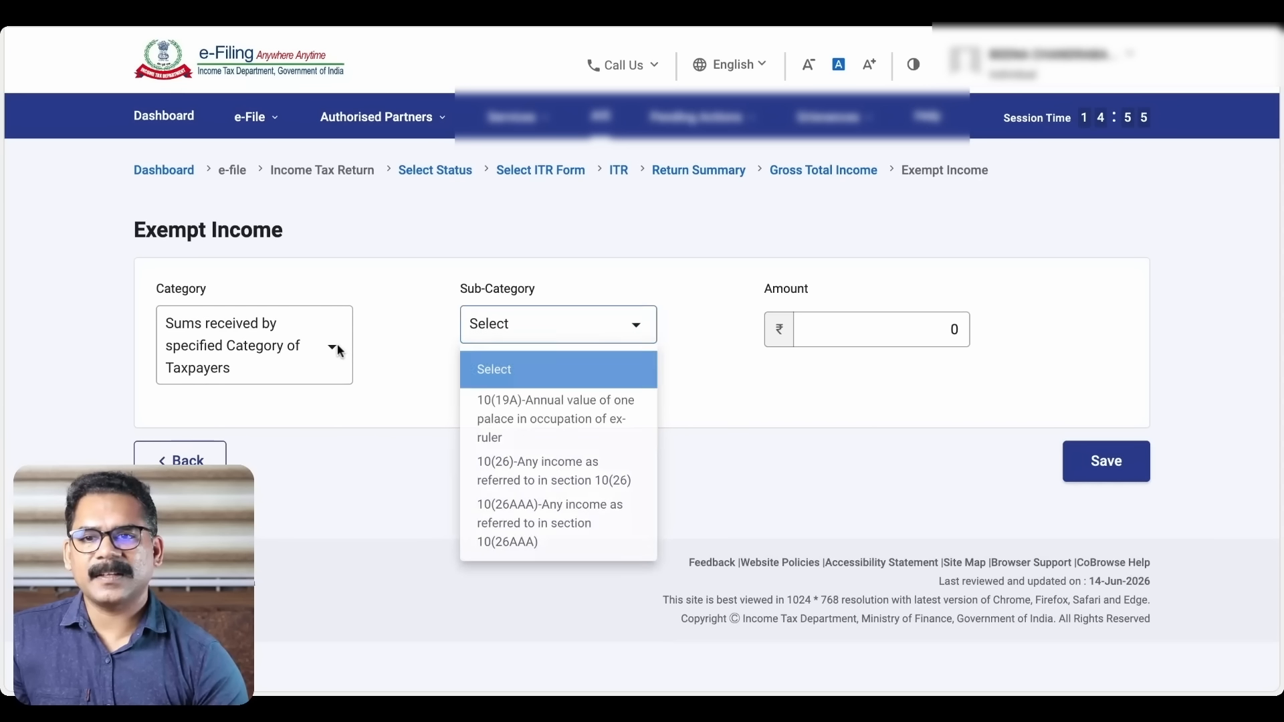
{"action": "left_click", "coordinate": [336, 348]}
{"action": "scroll", "coordinate": [267, 535], "scroll_direction": "down", "scroll_amount": 1}
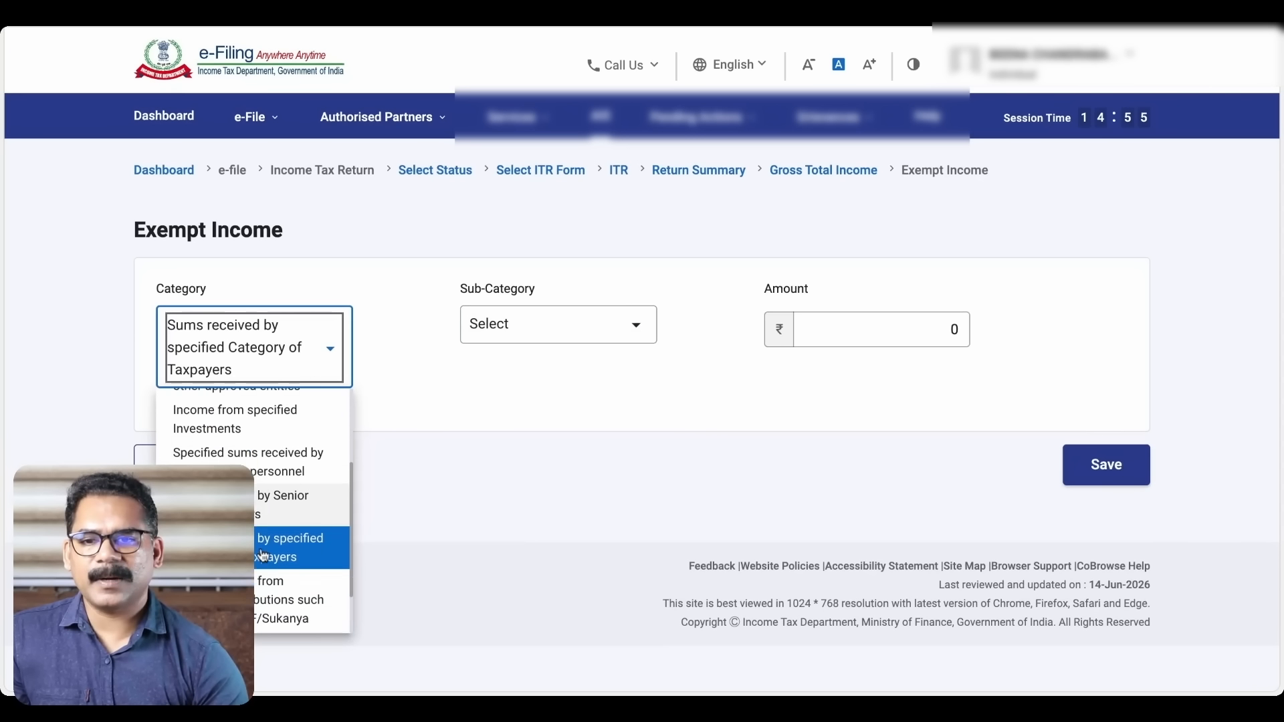
{"action": "scroll", "coordinate": [263, 555], "scroll_direction": "down", "scroll_amount": 1}
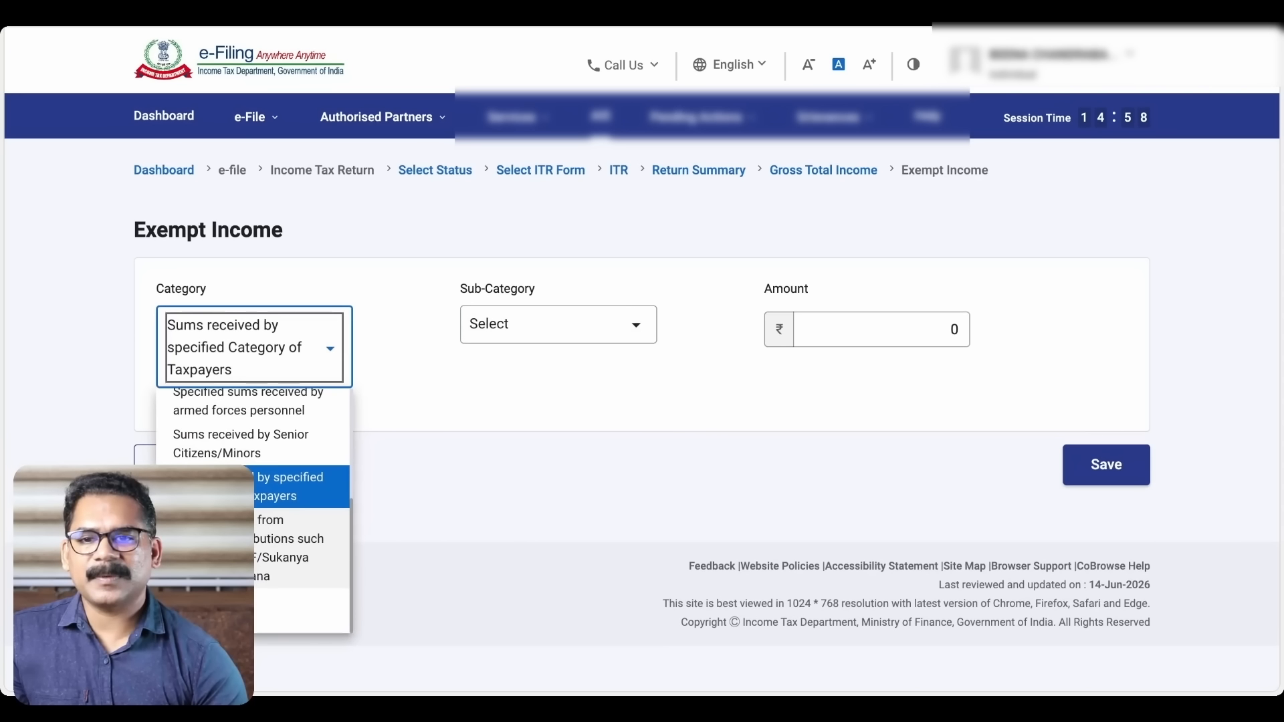
{"action": "left_click", "coordinate": [310, 555]}
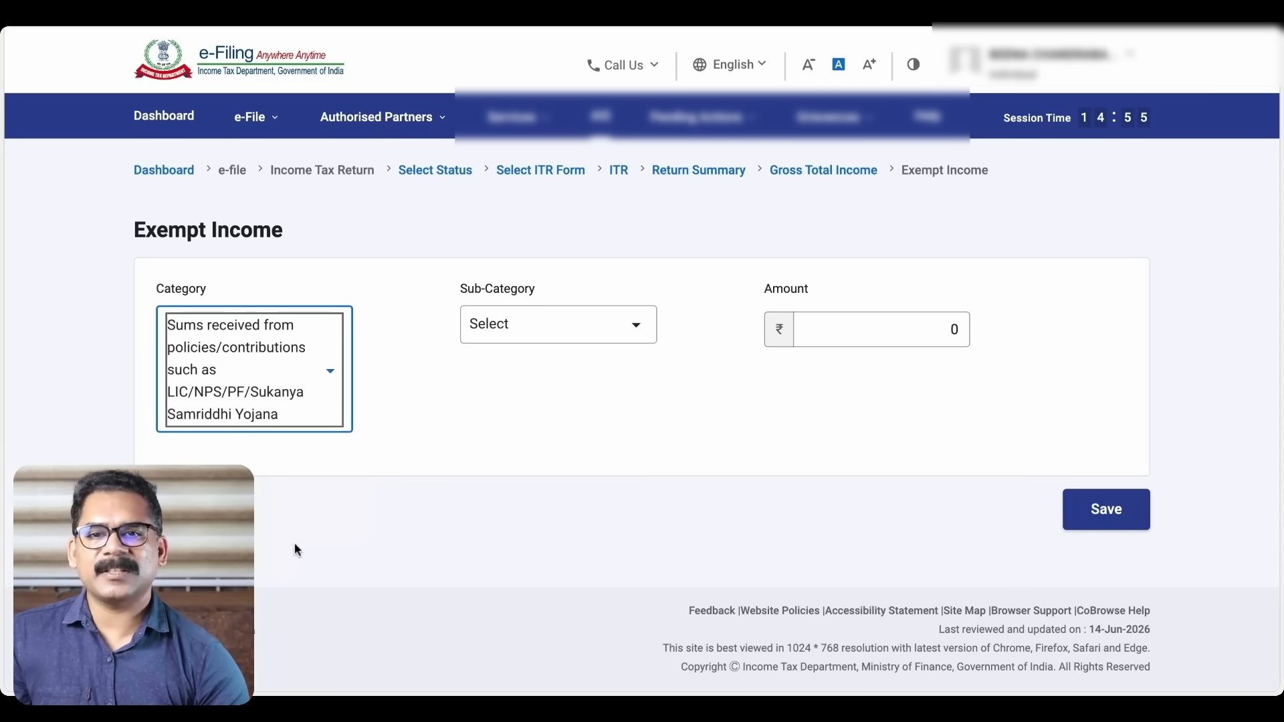
{"action": "left_click", "coordinate": [630, 327]}
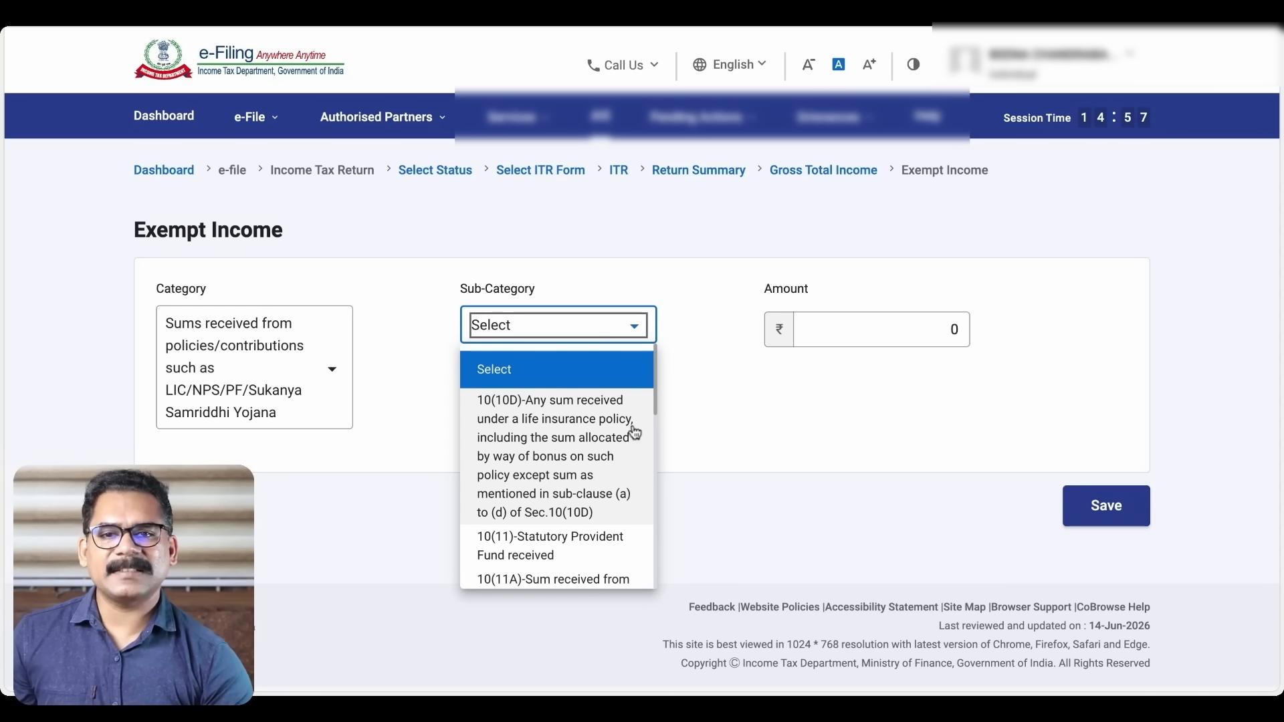
Select sub-category 10(12)-Recognized Provident Fund received
{"action": "scroll", "coordinate": [622, 438], "scroll_direction": "down", "scroll_amount": 1}
{"action": "scroll", "coordinate": [622, 438], "scroll_direction": "down", "scroll_amount": 1}
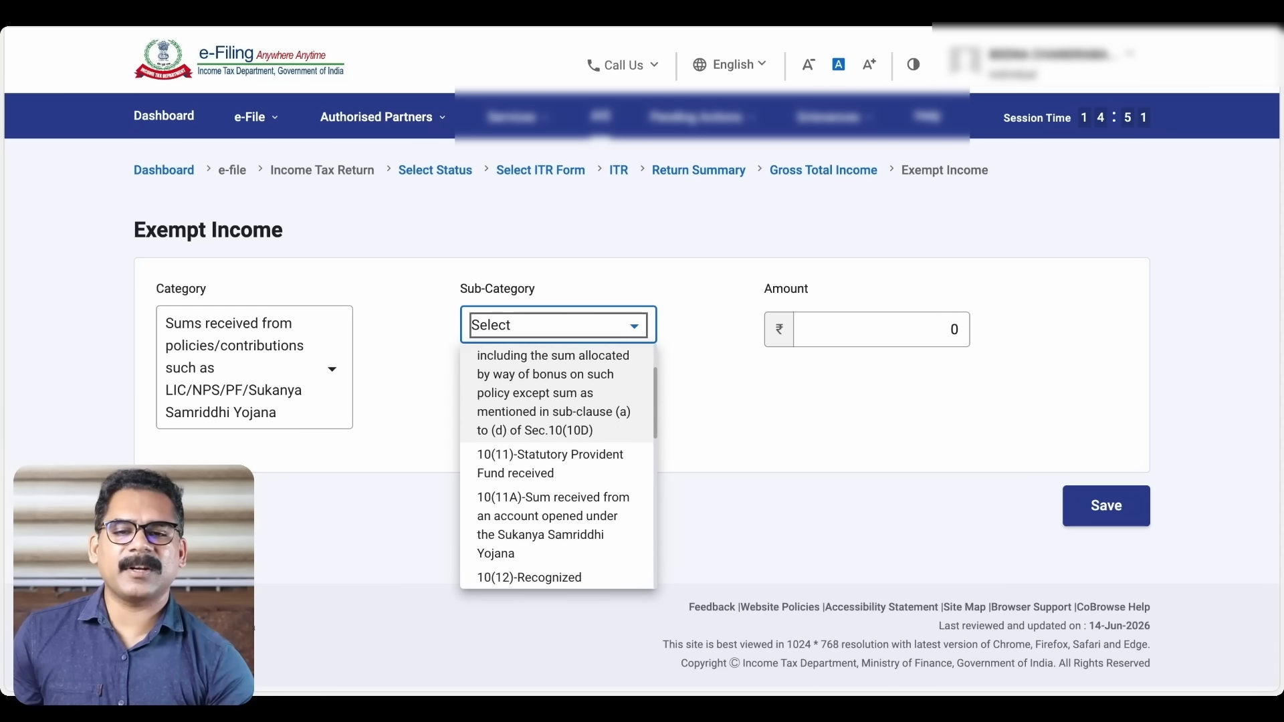
{"action": "scroll", "coordinate": [599, 454], "scroll_direction": "down", "scroll_amount": 1}
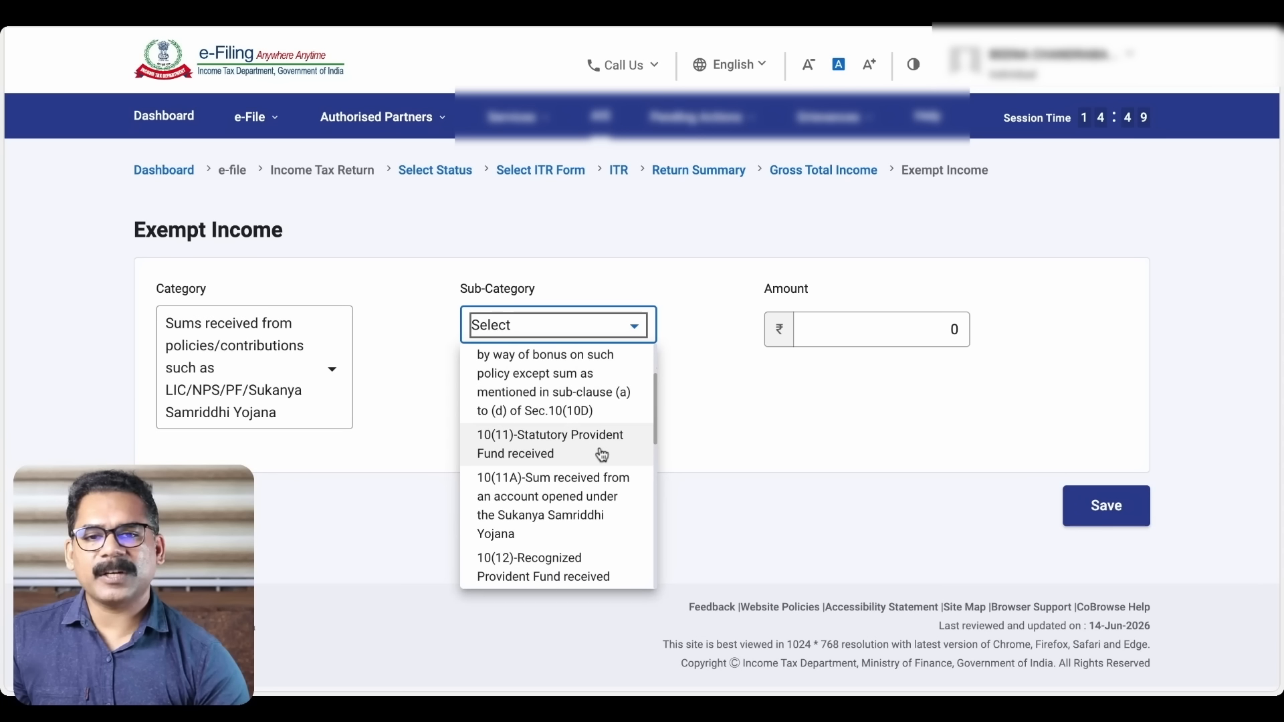
{"action": "scroll", "coordinate": [599, 455], "scroll_direction": "down", "scroll_amount": 2}
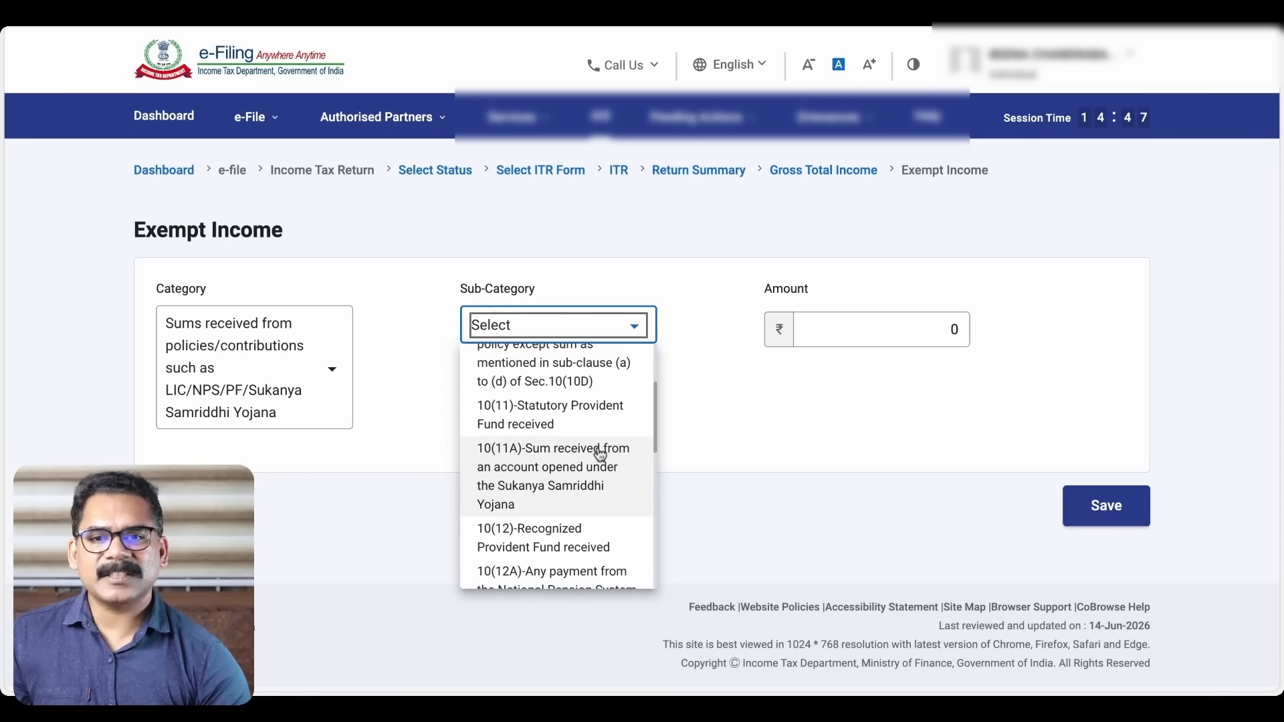
{"action": "scroll", "coordinate": [608, 475], "scroll_direction": "down", "scroll_amount": 3}
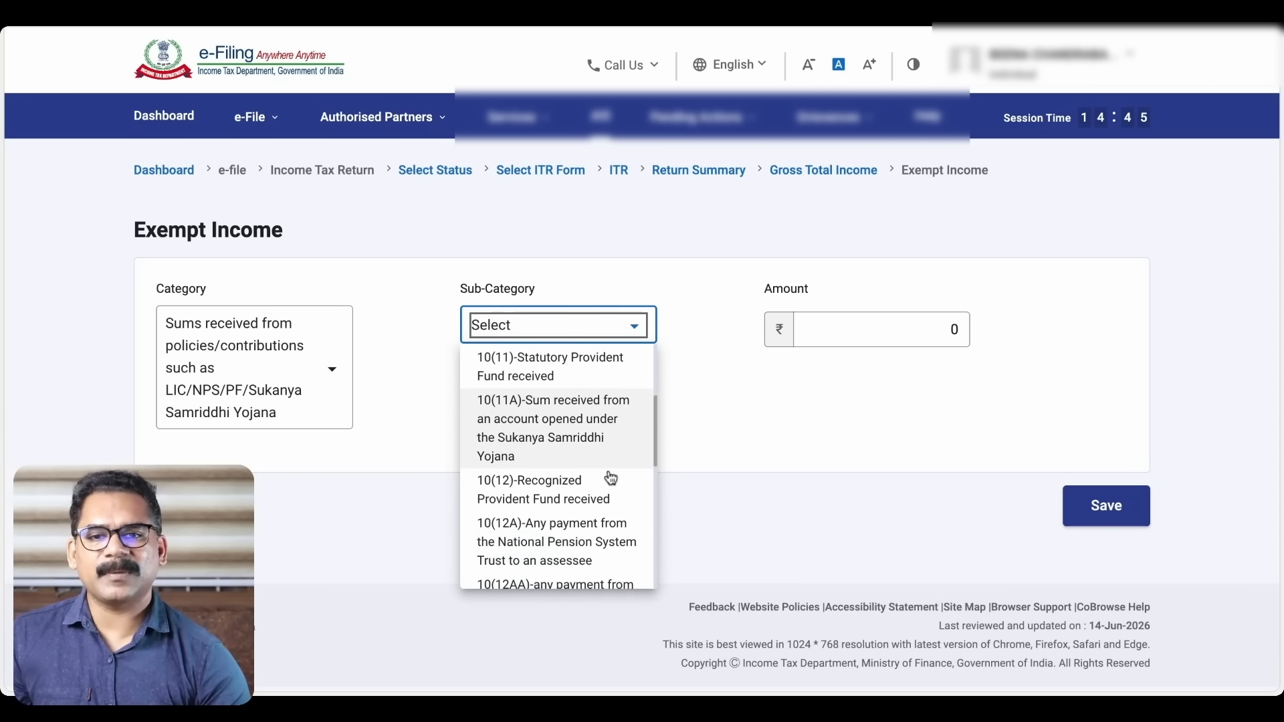
{"action": "scroll", "coordinate": [610, 478], "scroll_direction": "down", "scroll_amount": 2}
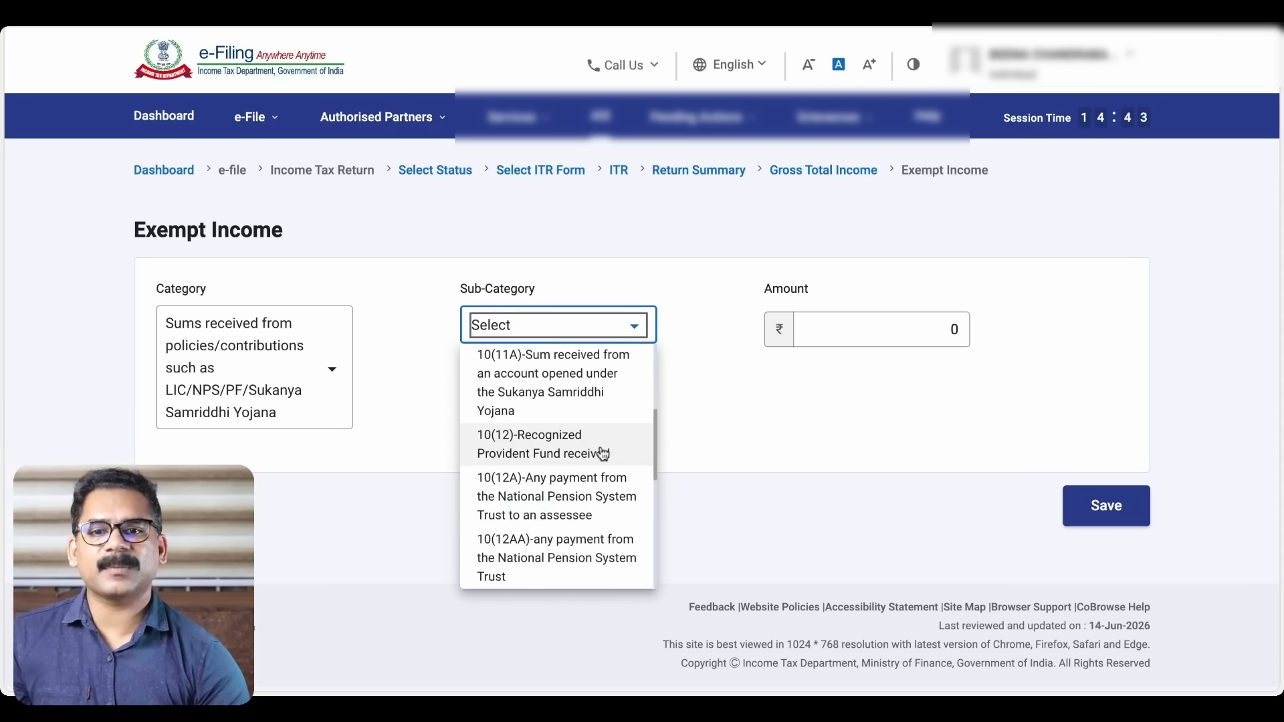
{"action": "scroll", "coordinate": [603, 455], "scroll_direction": "down", "scroll_amount": 2}
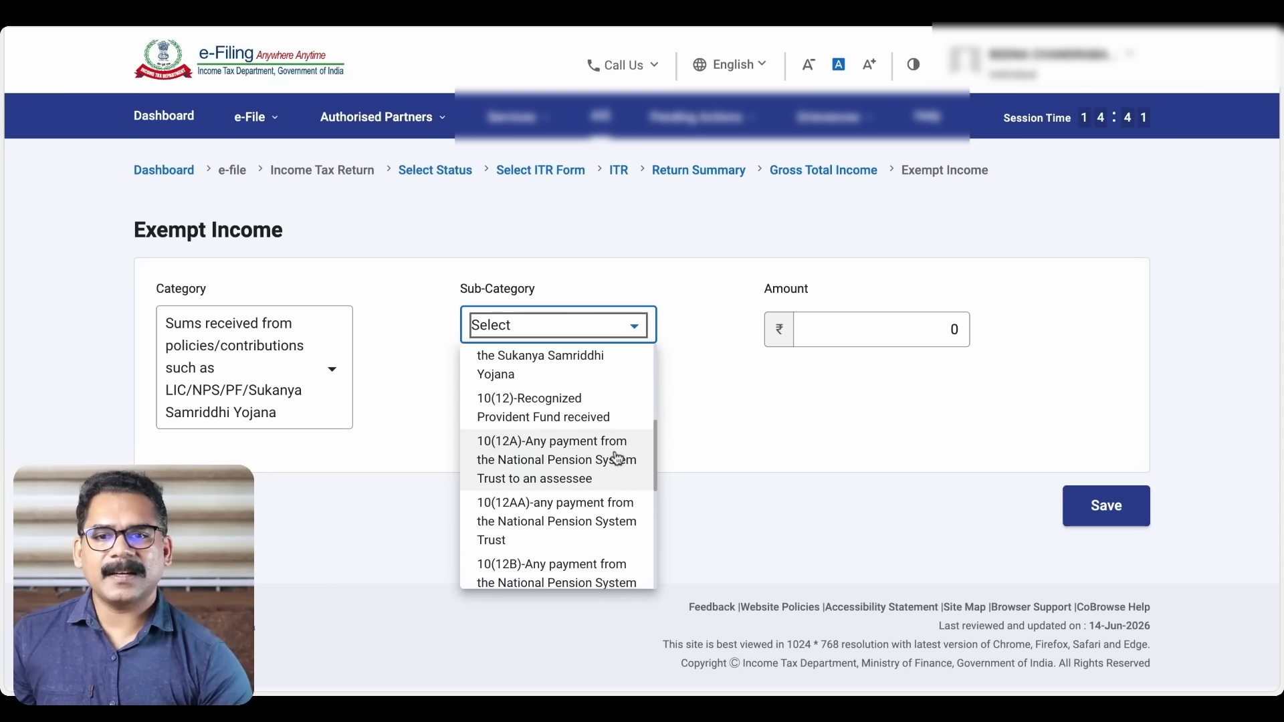
{"action": "scroll", "coordinate": [607, 471], "scroll_direction": "down", "scroll_amount": 3}
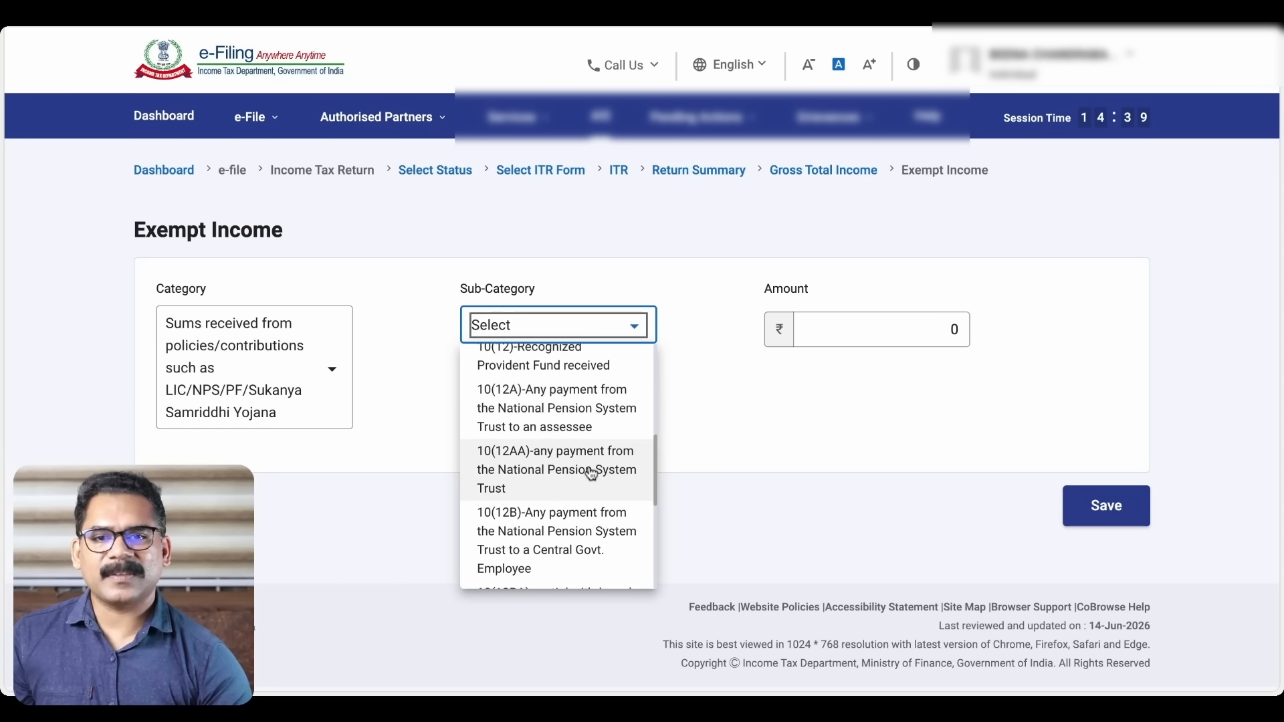
{"action": "scroll", "coordinate": [600, 468], "scroll_direction": "down", "scroll_amount": 3}
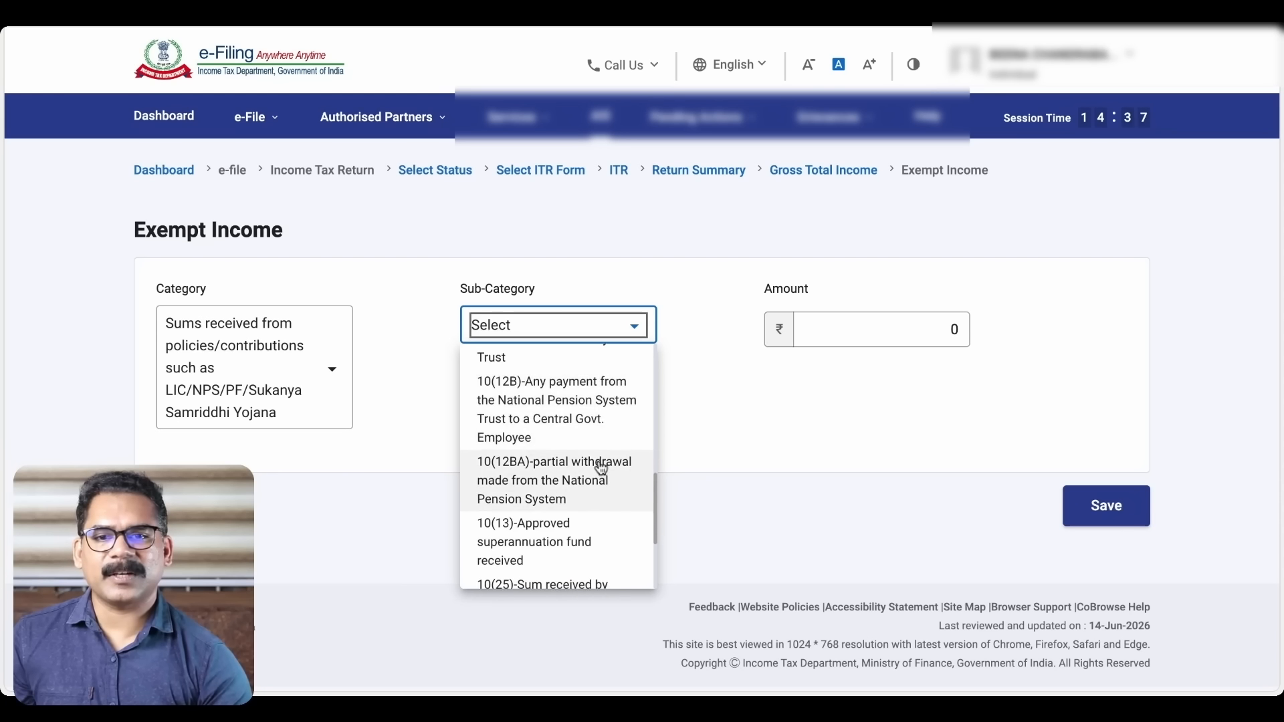
{"action": "scroll", "coordinate": [601, 468], "scroll_direction": "down", "scroll_amount": 3}
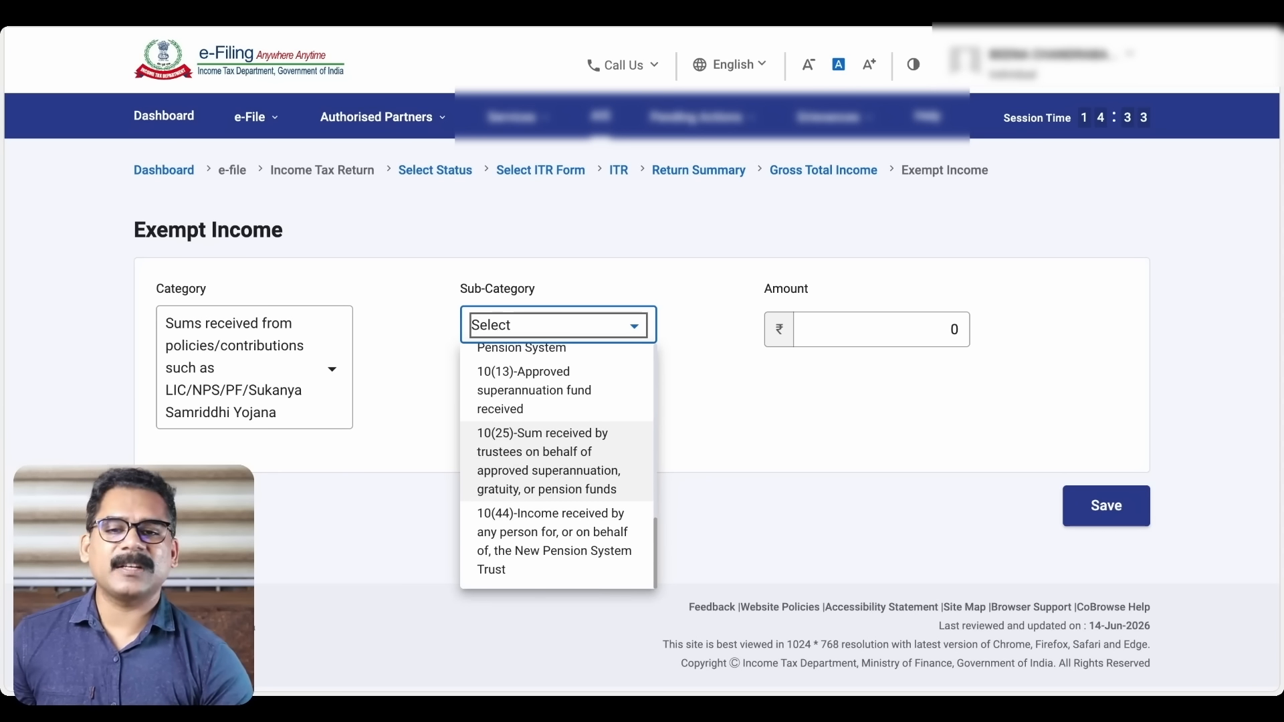
{"action": "scroll", "coordinate": [602, 471], "scroll_direction": "up", "scroll_amount": 5}
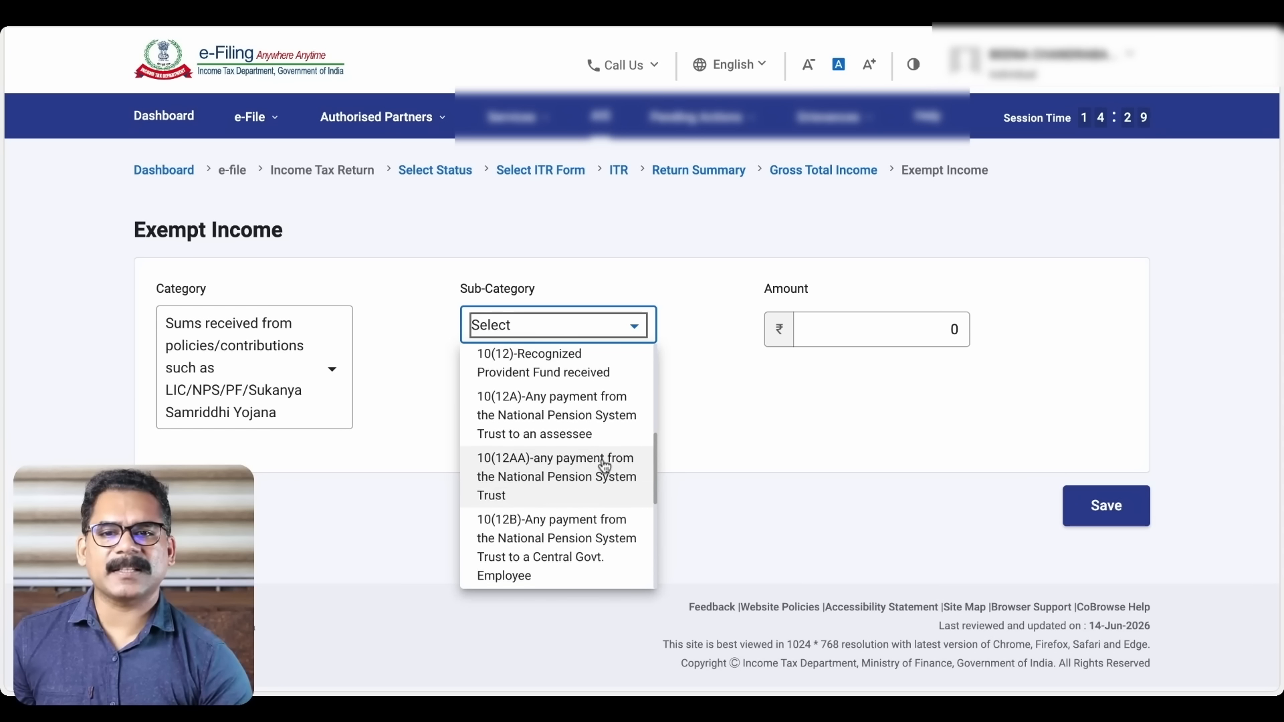
{"action": "scroll", "coordinate": [602, 471], "scroll_direction": "up", "scroll_amount": 1}
{"action": "left_click", "coordinate": [594, 425]}
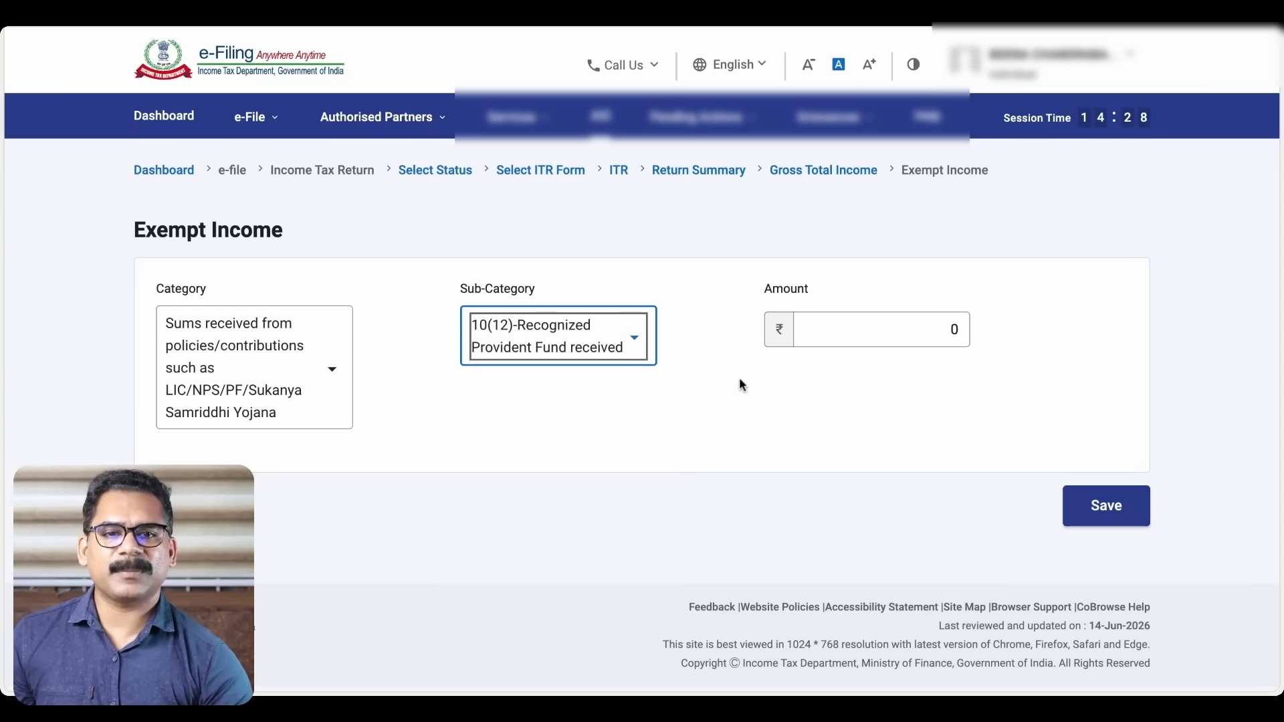
Enter ₹2000000 as the 10(12) Recognized Provident Fund exempt amount
{"action": "left_click", "coordinate": [829, 335]}
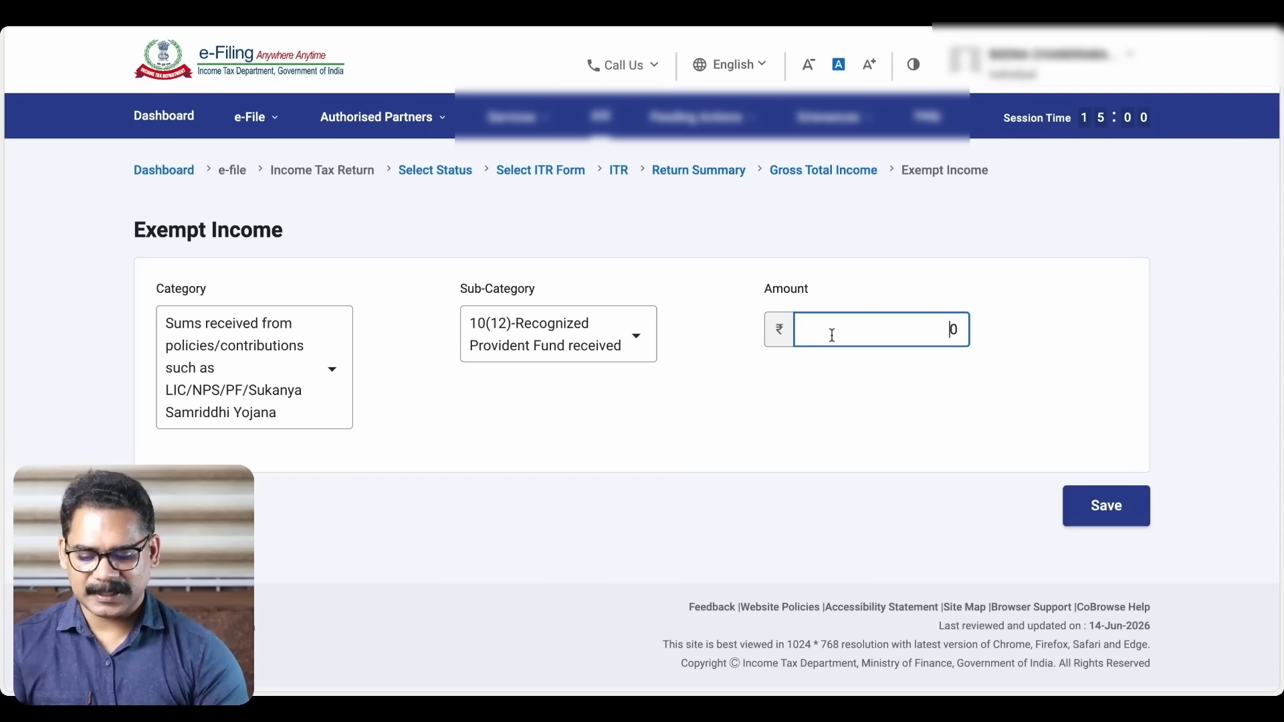
{"action": "type", "text": "2000000"}
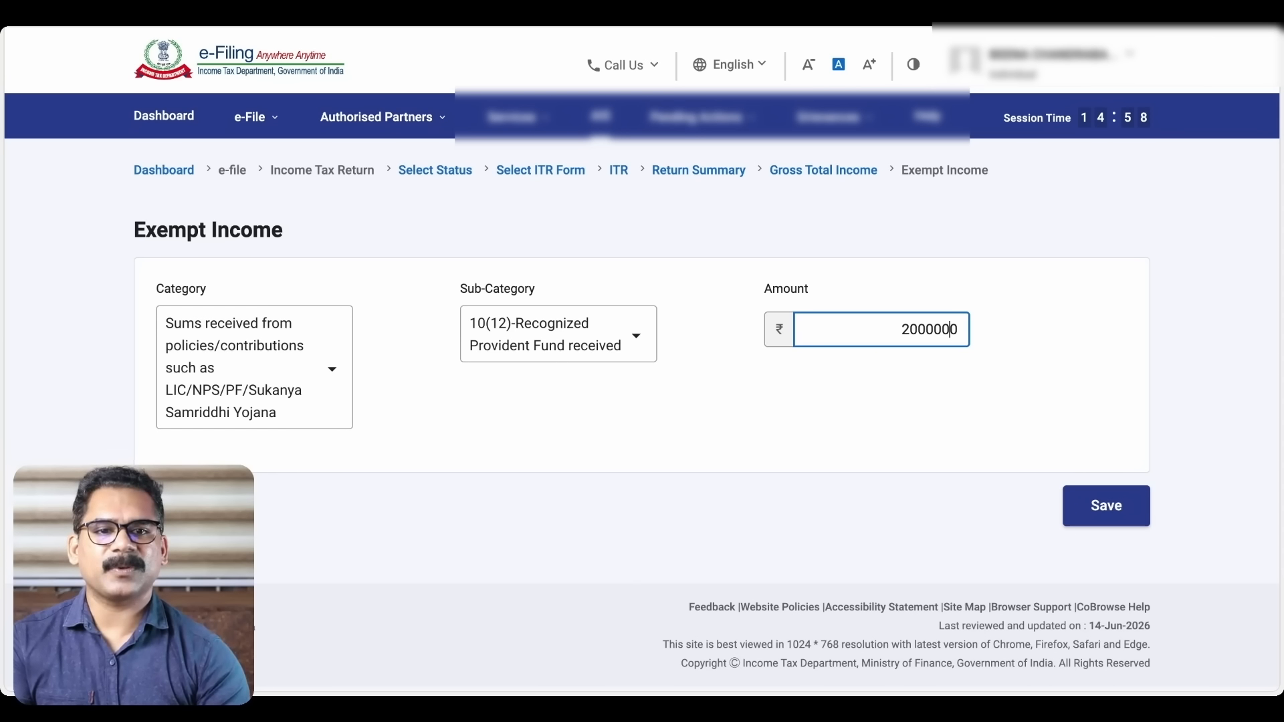
{"action": "left_click", "coordinate": [1036, 330]}
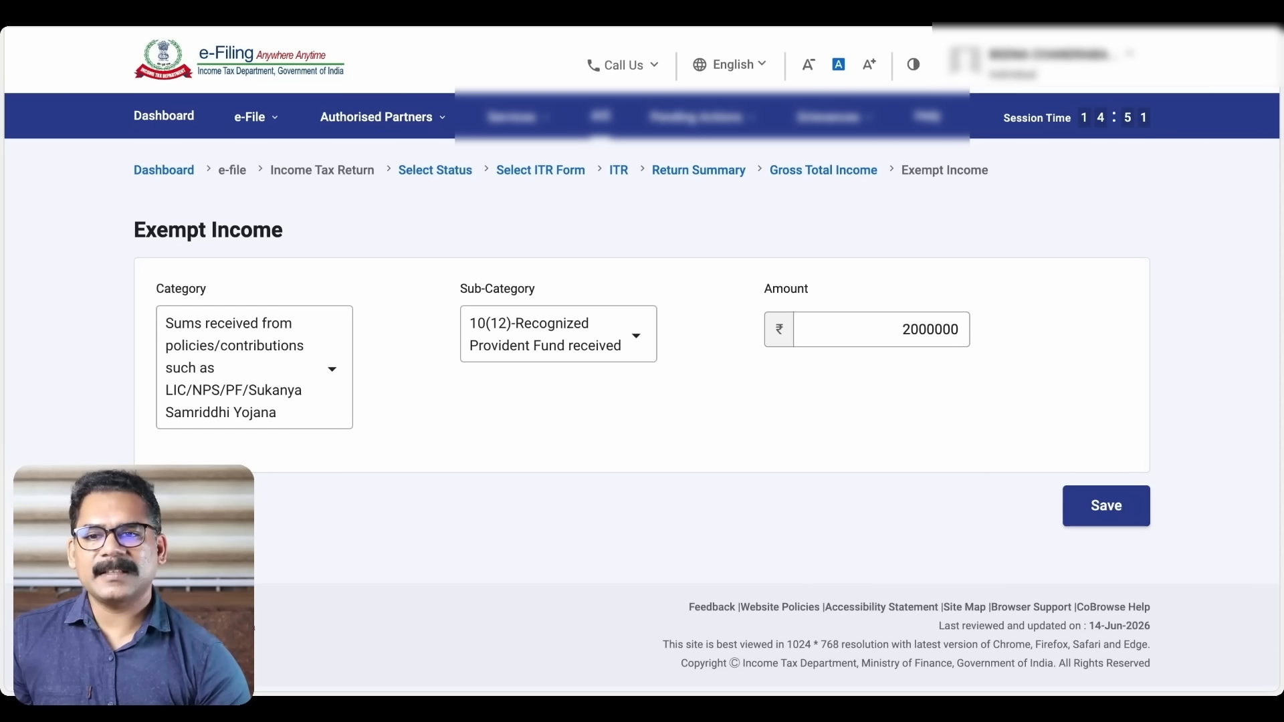
Leave the exempt form unsaved and expand the 112A long-term capital gains section C3(a)
{"action": "left_click", "coordinate": [175, 506]}
{"action": "scroll", "coordinate": [574, 456], "scroll_direction": "down", "scroll_amount": 16}
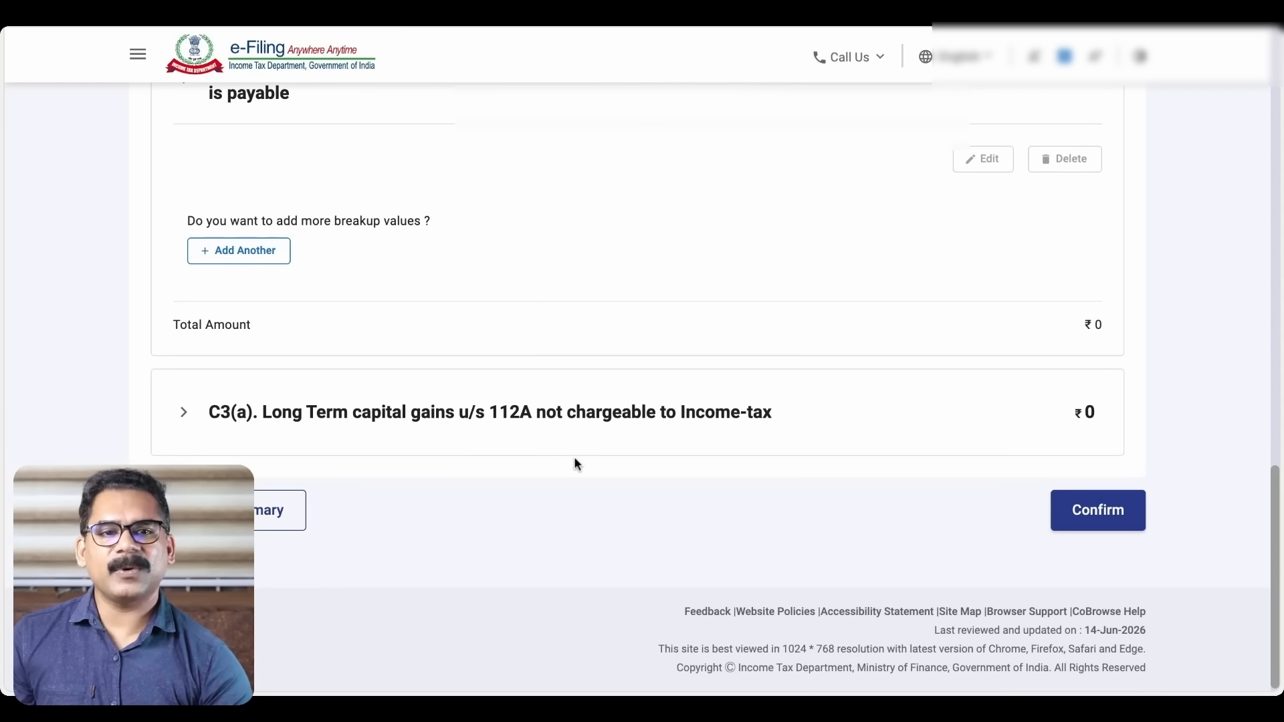
{"action": "scroll", "coordinate": [589, 297], "scroll_direction": "up", "scroll_amount": 3}
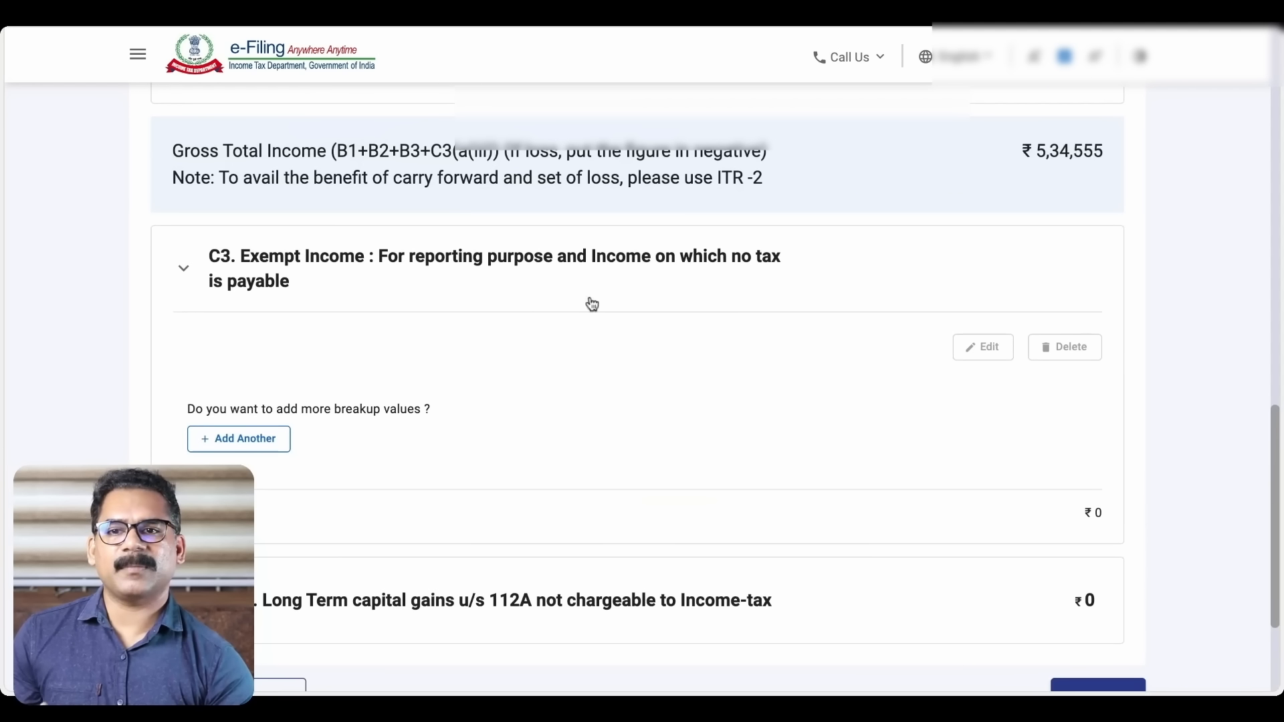
{"action": "scroll", "coordinate": [632, 307], "scroll_direction": "down", "scroll_amount": 2}
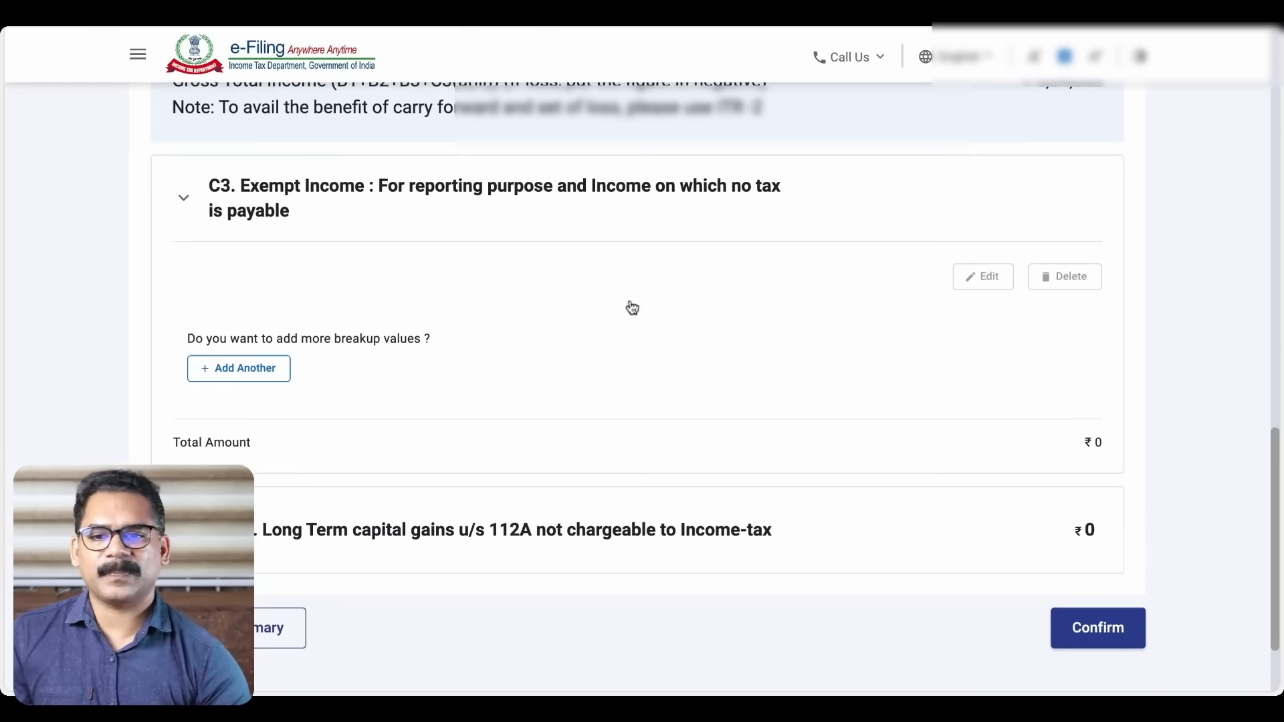
{"action": "left_click", "coordinate": [452, 461]}
{"action": "scroll", "coordinate": [453, 462], "scroll_direction": "down", "scroll_amount": 4}
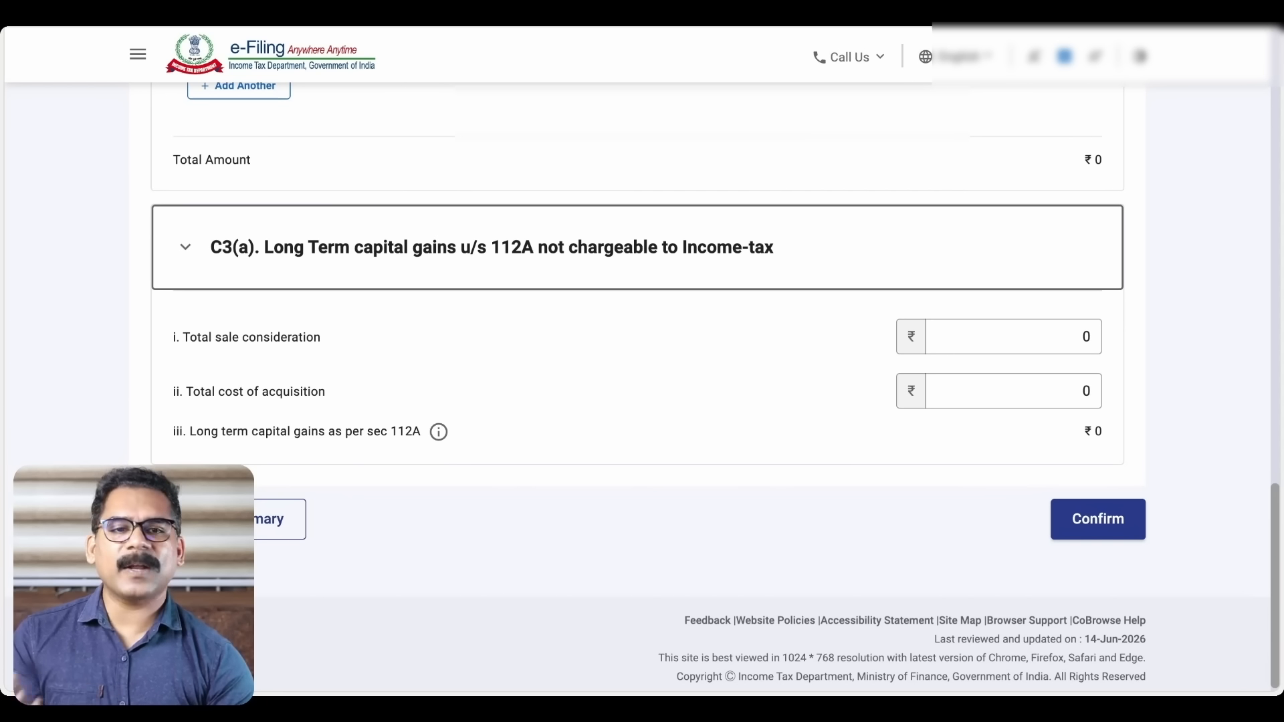
Enter 200000 sale consideration and 70000 cost of acquisition, then confirm the ₹1,30,000 gains
{"action": "left_click", "coordinate": [1075, 337]}
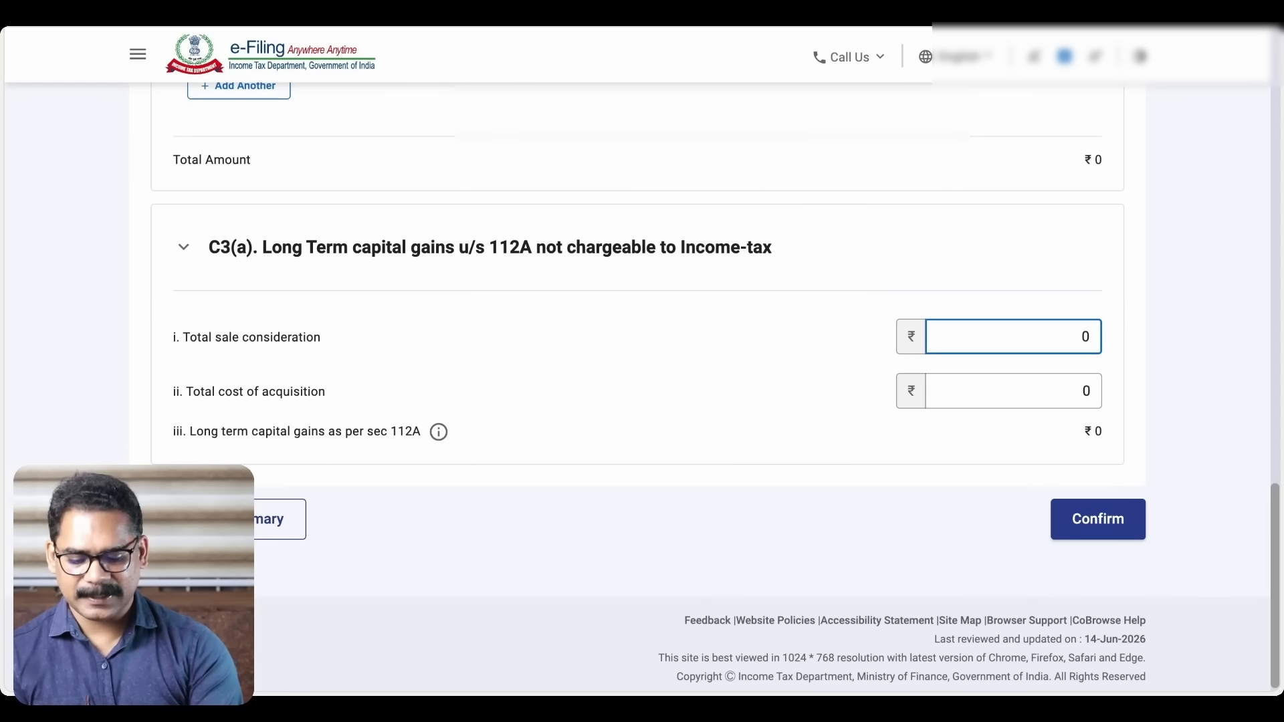
{"action": "type", "text": "200000"}
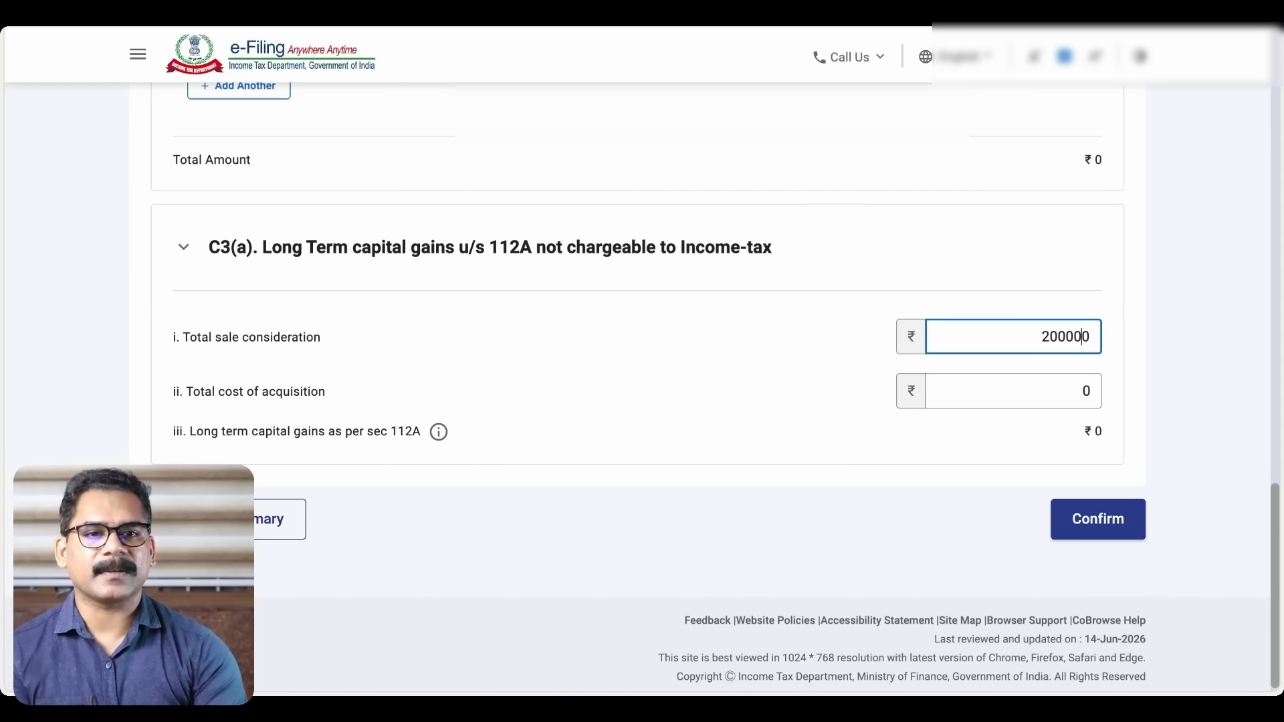
{"action": "left_click", "coordinate": [1080, 384]}
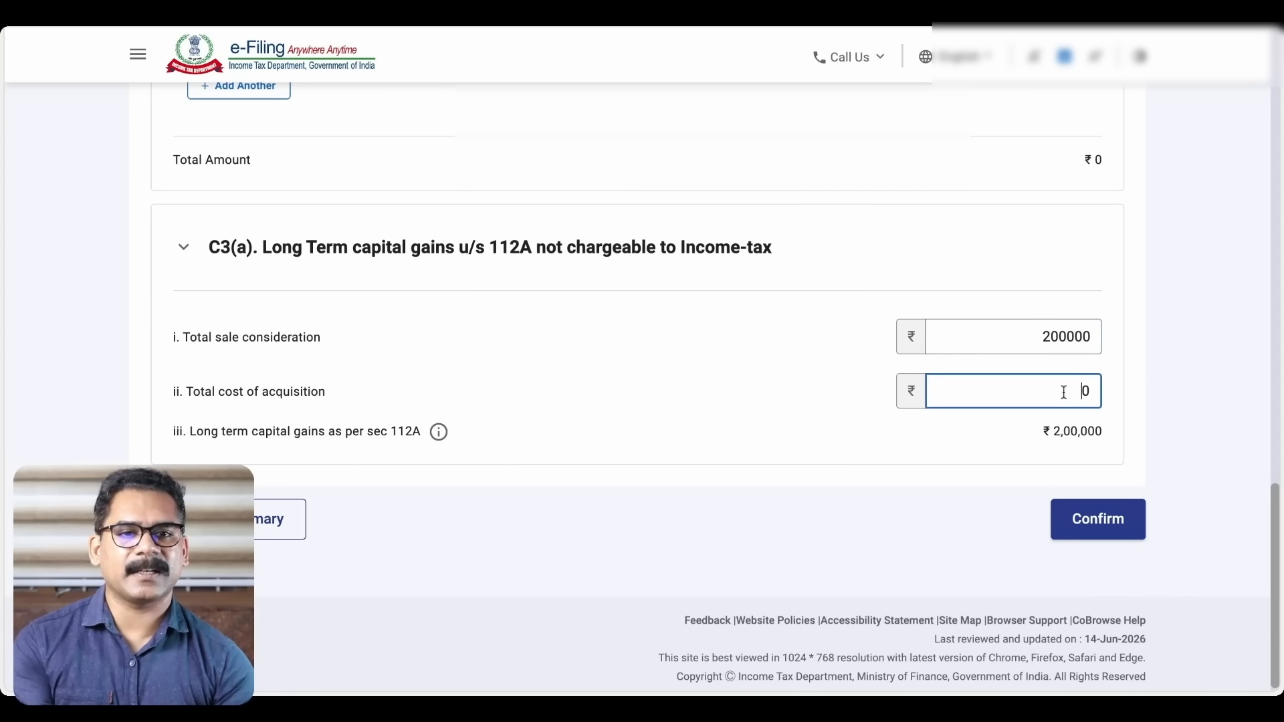
{"action": "type", "text": "75000"}
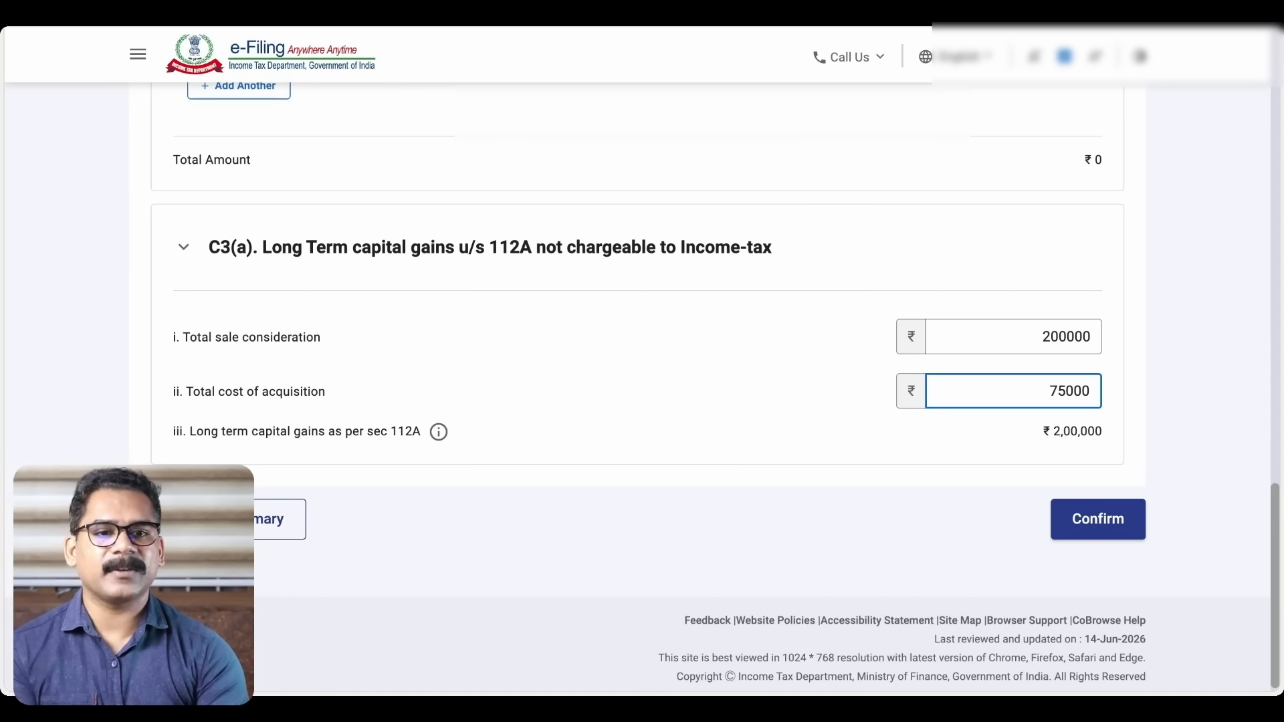
{"action": "left_click", "coordinate": [1148, 388]}
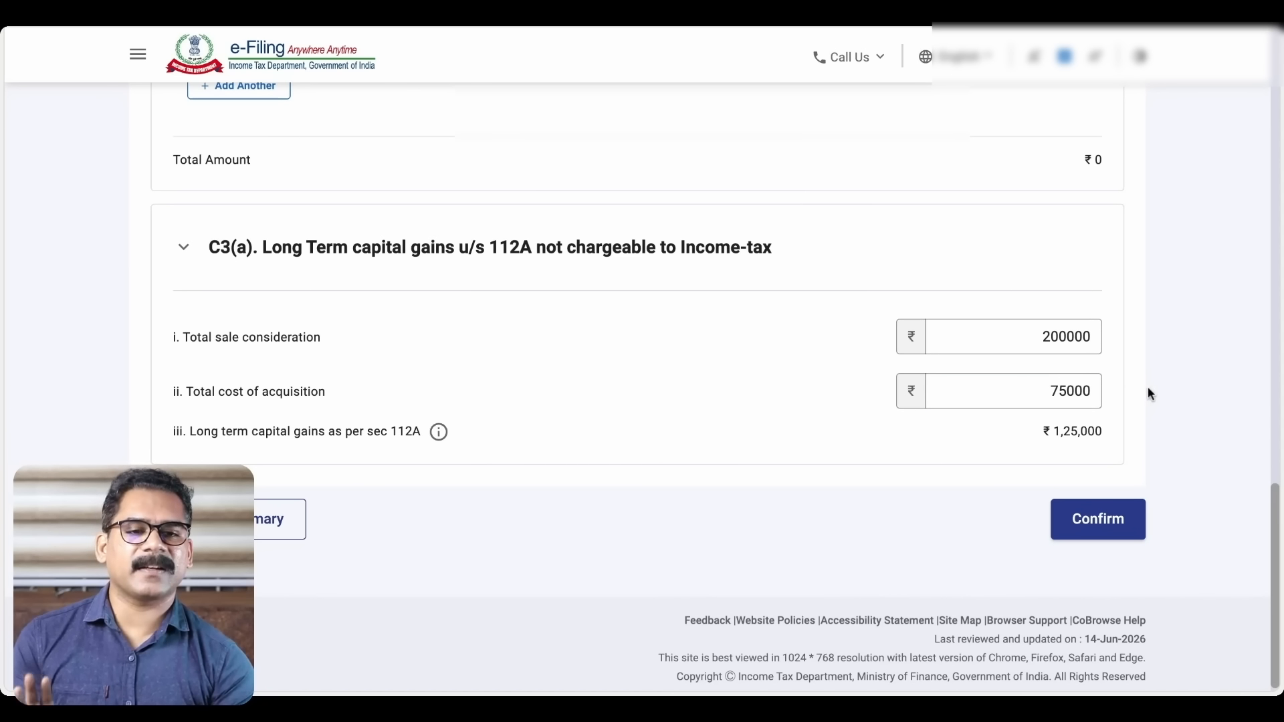
{"action": "left_click", "coordinate": [1040, 383]}
{"action": "key", "text": "BackSpace"}
{"action": "type", "text": "0"}
{"action": "left_click", "coordinate": [1163, 400]}
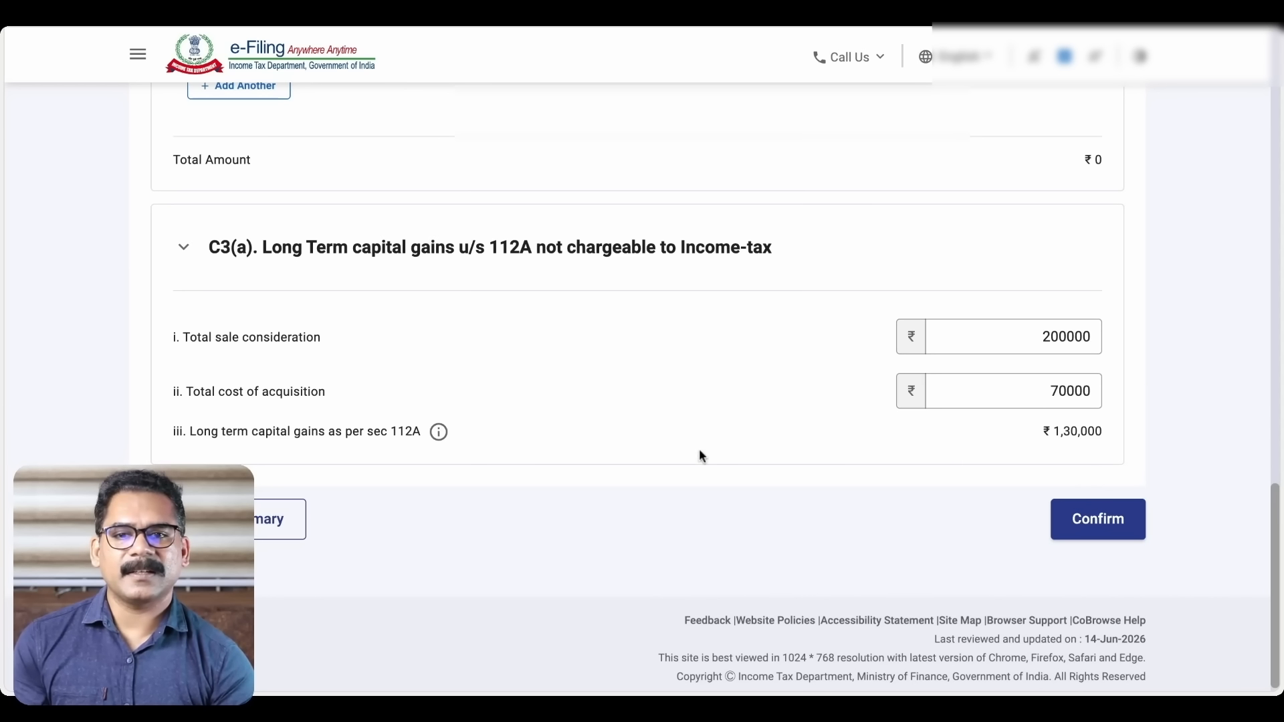
{"action": "left_click", "coordinate": [1102, 527]}
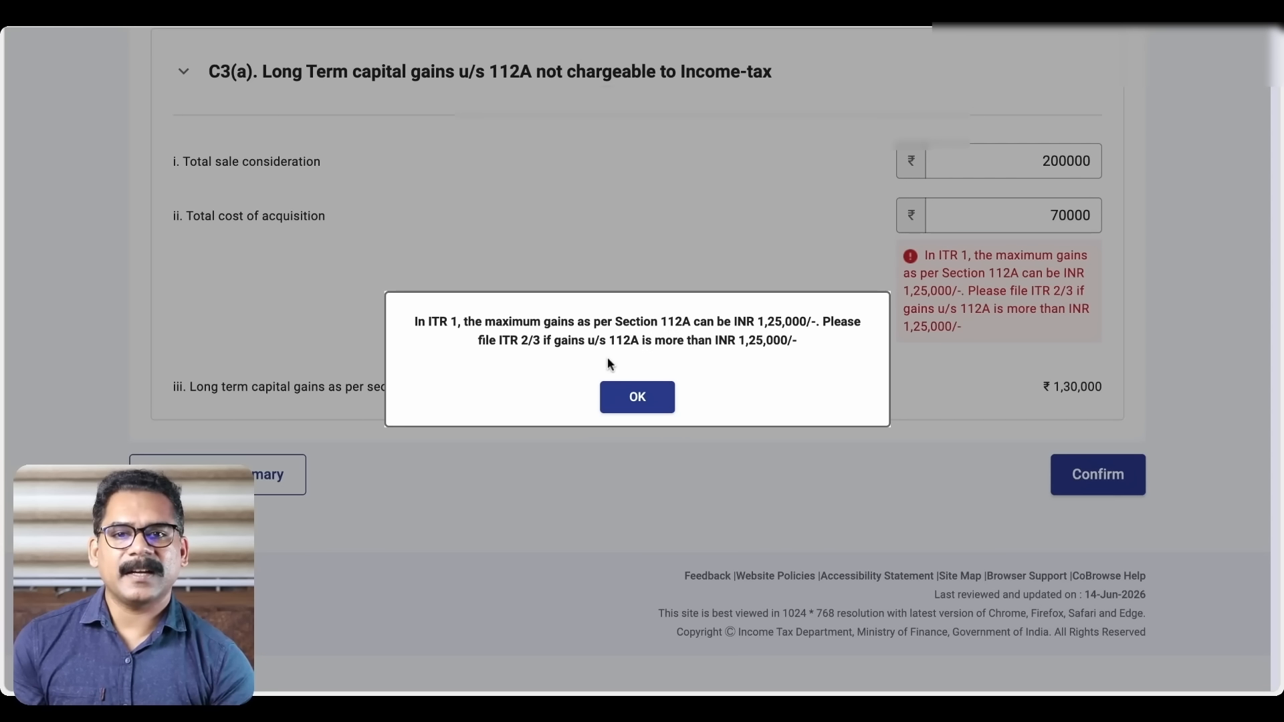
Dismiss the 112A limit warning and clear the 200000 sale consideration and 70000 cost of acquisition
{"action": "left_click", "coordinate": [645, 399]}
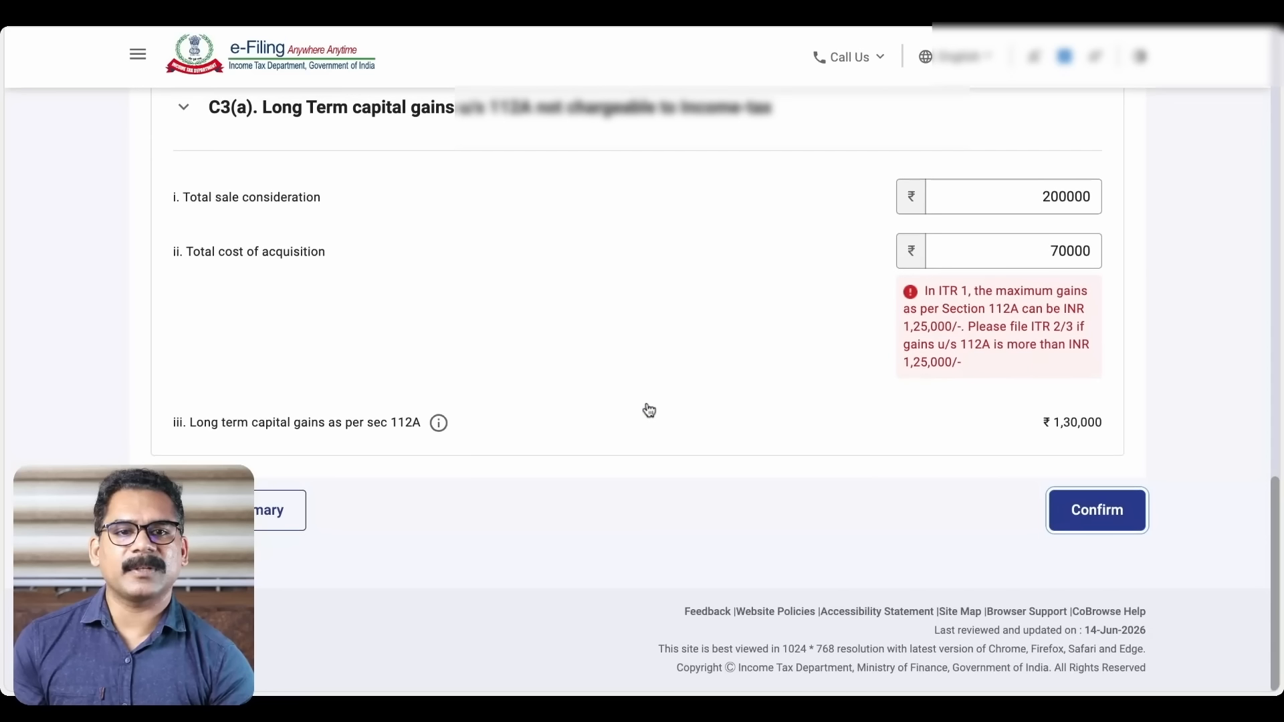
{"action": "scroll", "coordinate": [1115, 310], "scroll_direction": "up", "scroll_amount": 1}
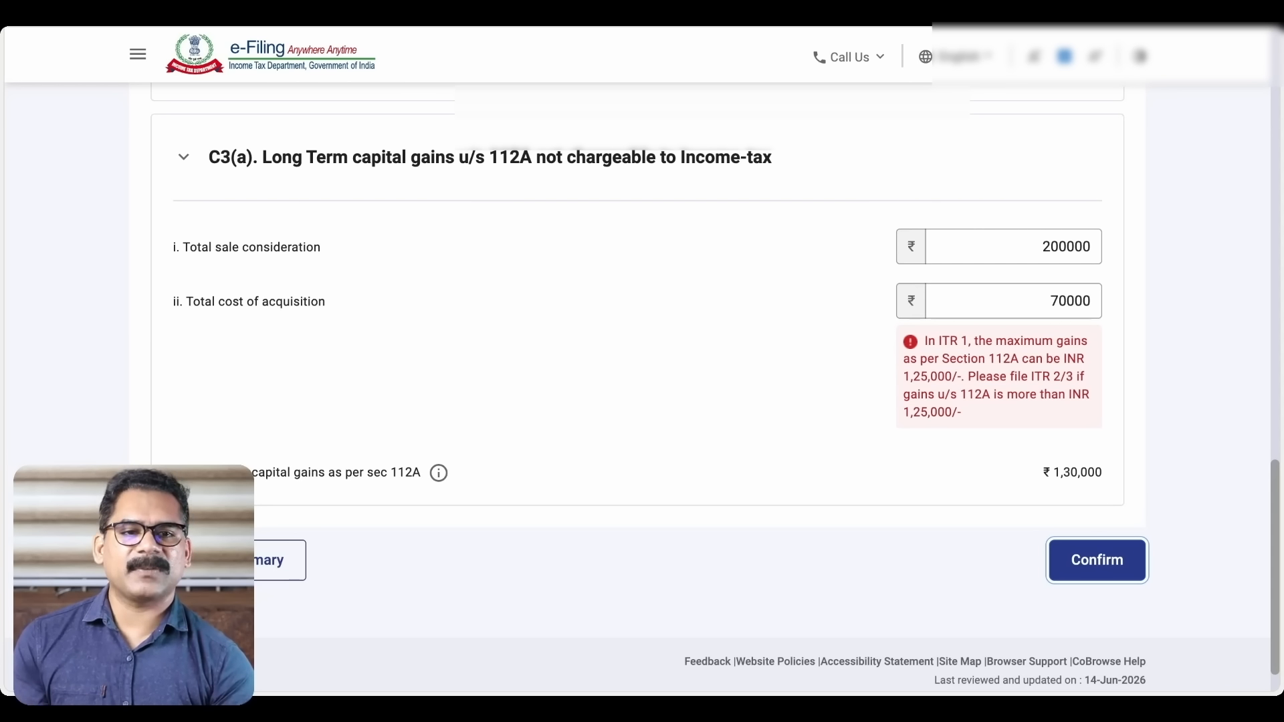
{"action": "double_click", "coordinate": [1034, 248]}
{"action": "key", "text": "BackSpace"}
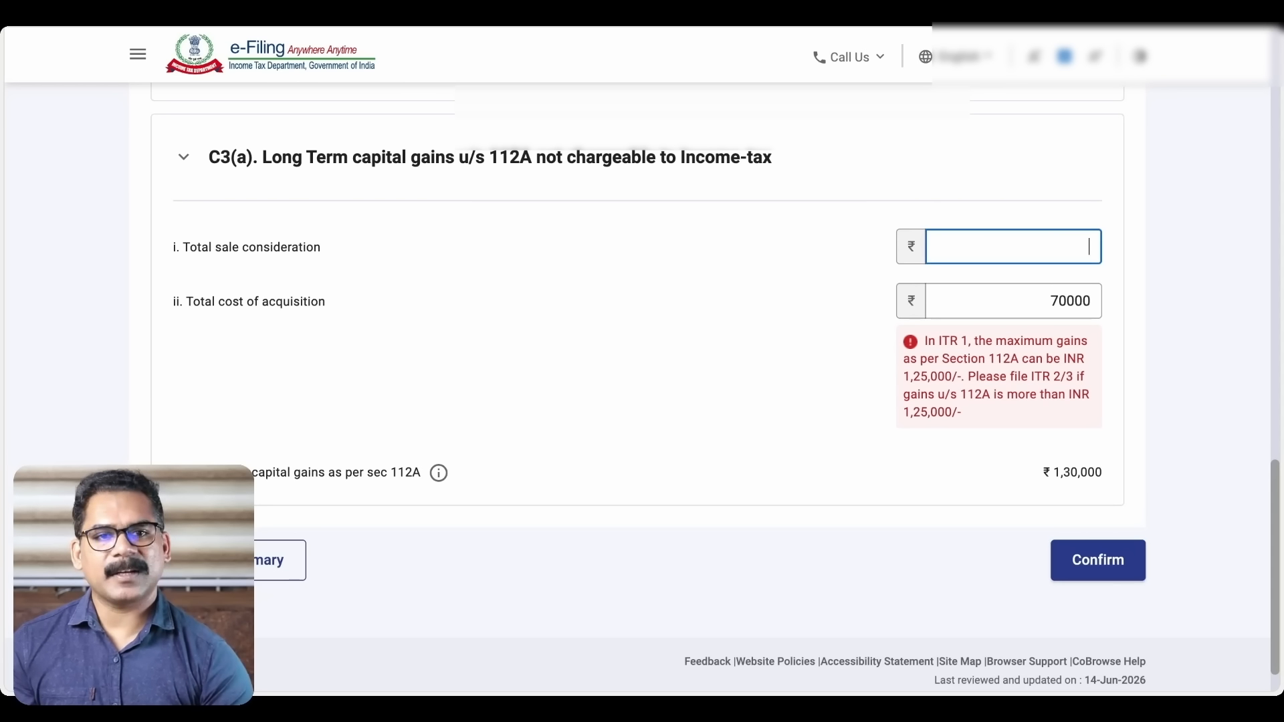
{"action": "double_click", "coordinate": [1041, 300]}
{"action": "key", "text": "BackSpace"}
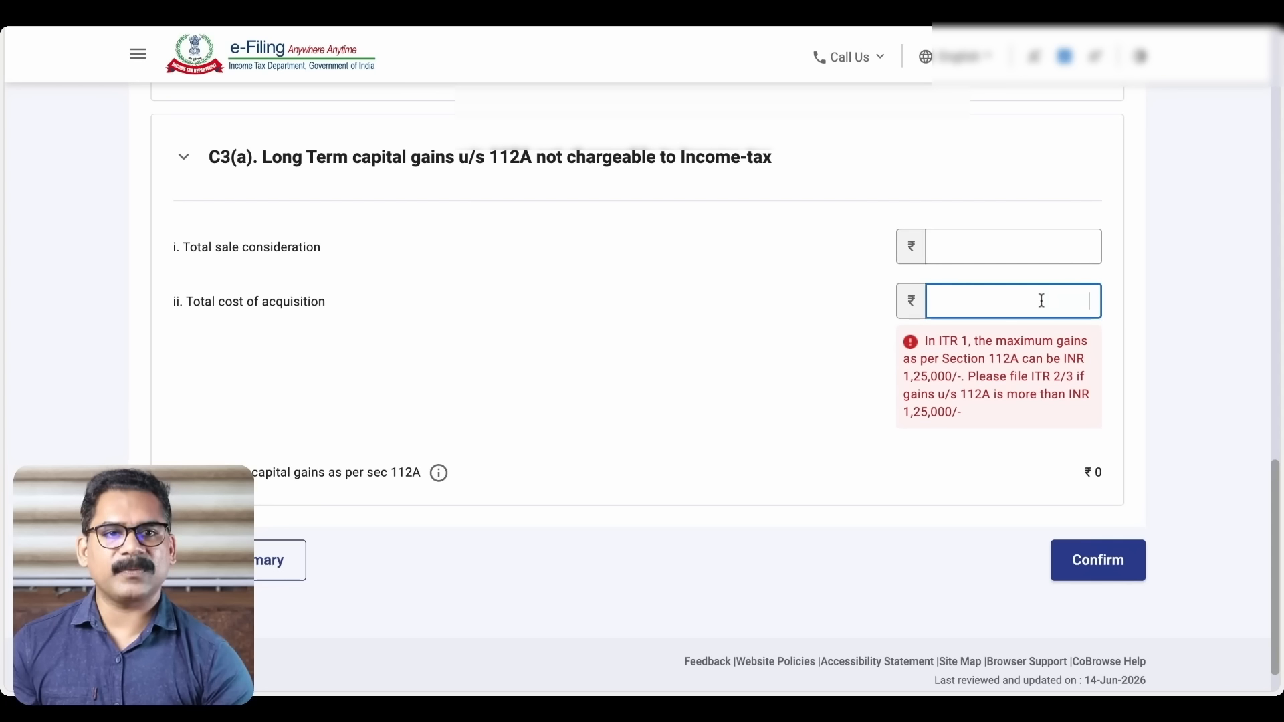
{"action": "left_click", "coordinate": [1173, 287]}
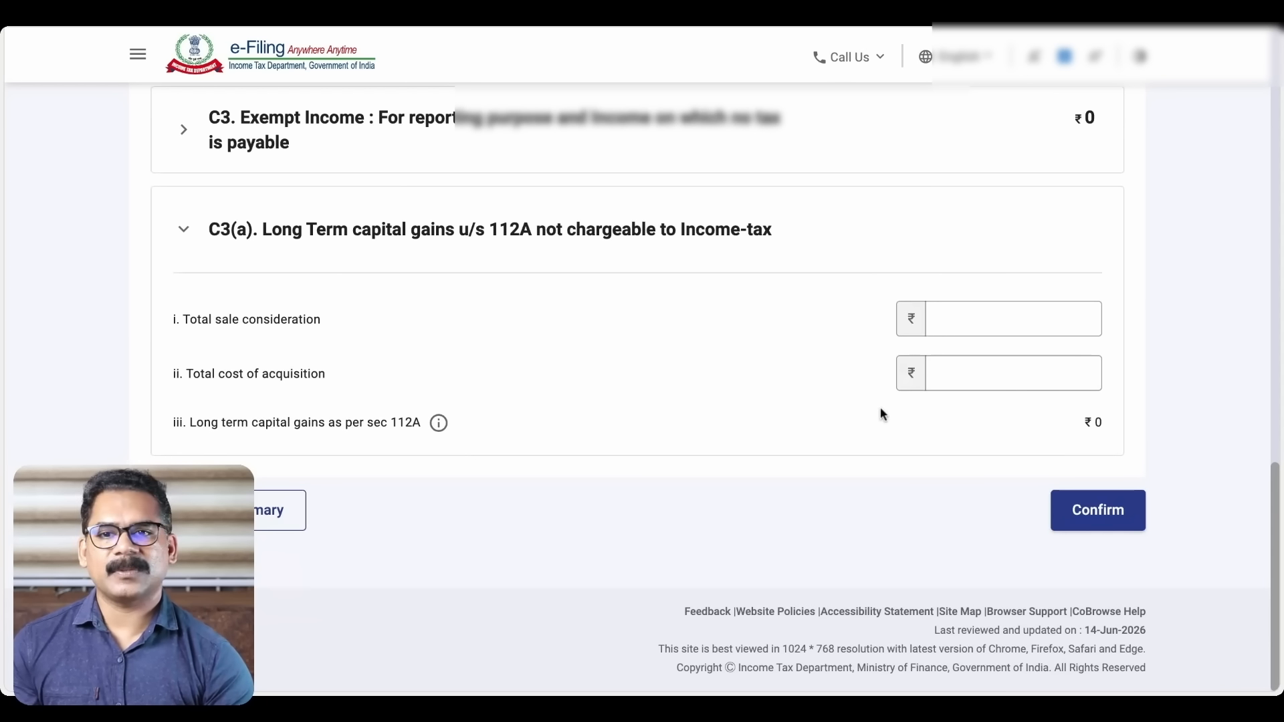
Confirm the gross total income of ₹534,555 and review the Return Summary
{"action": "left_click", "coordinate": [1097, 510]}
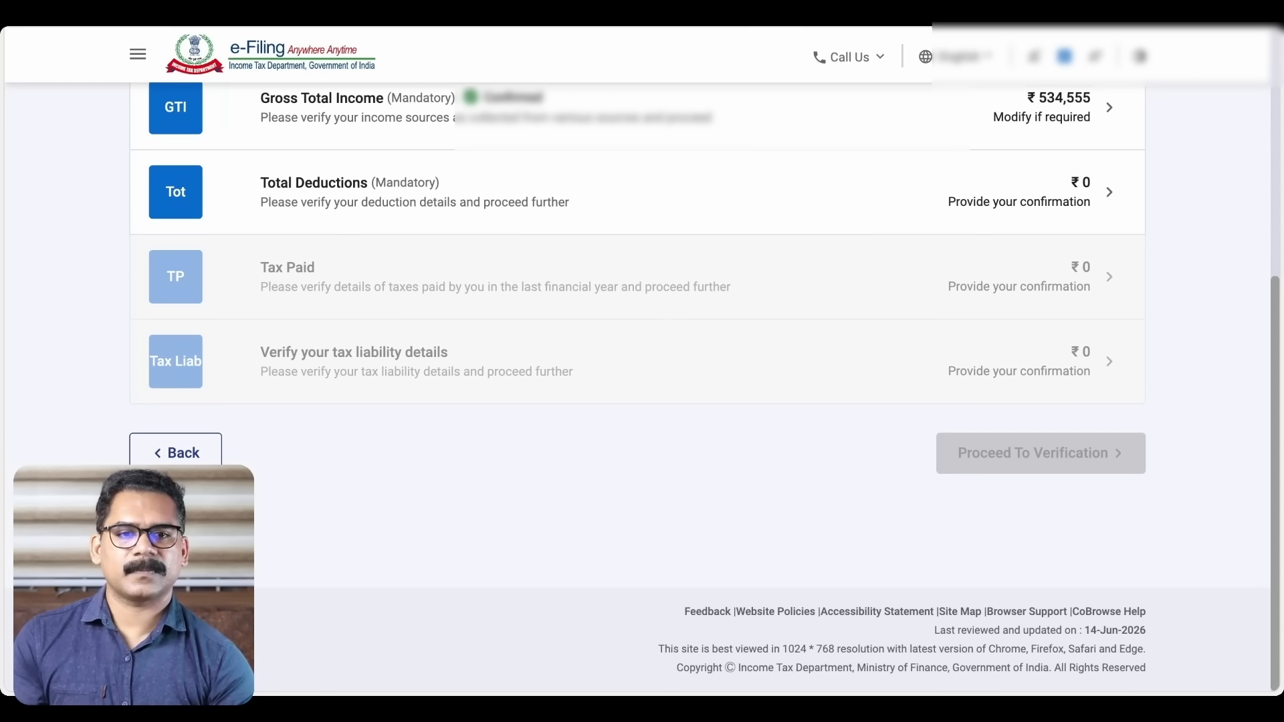
{"action": "scroll", "coordinate": [709, 438], "scroll_direction": "up", "scroll_amount": 4}
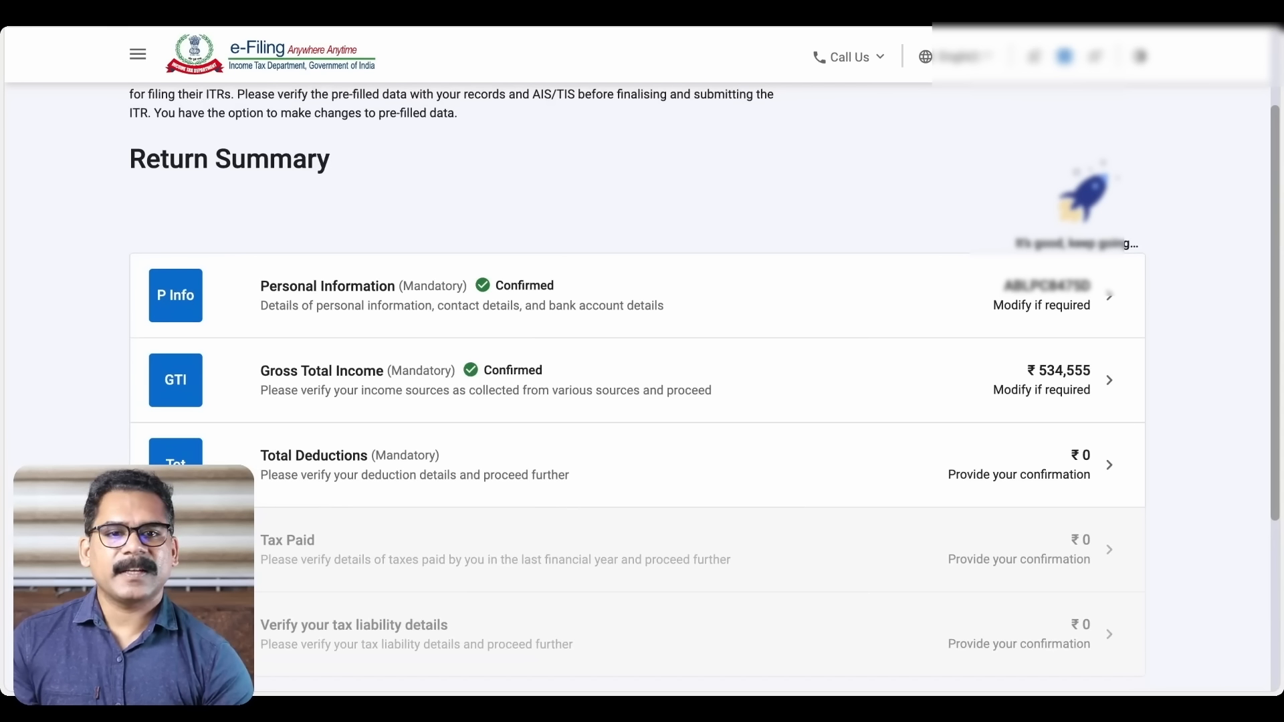
{"action": "scroll", "coordinate": [704, 365], "scroll_direction": "down", "scroll_amount": 1}
{"action": "scroll", "coordinate": [654, 311], "scroll_direction": "down", "scroll_amount": 1}
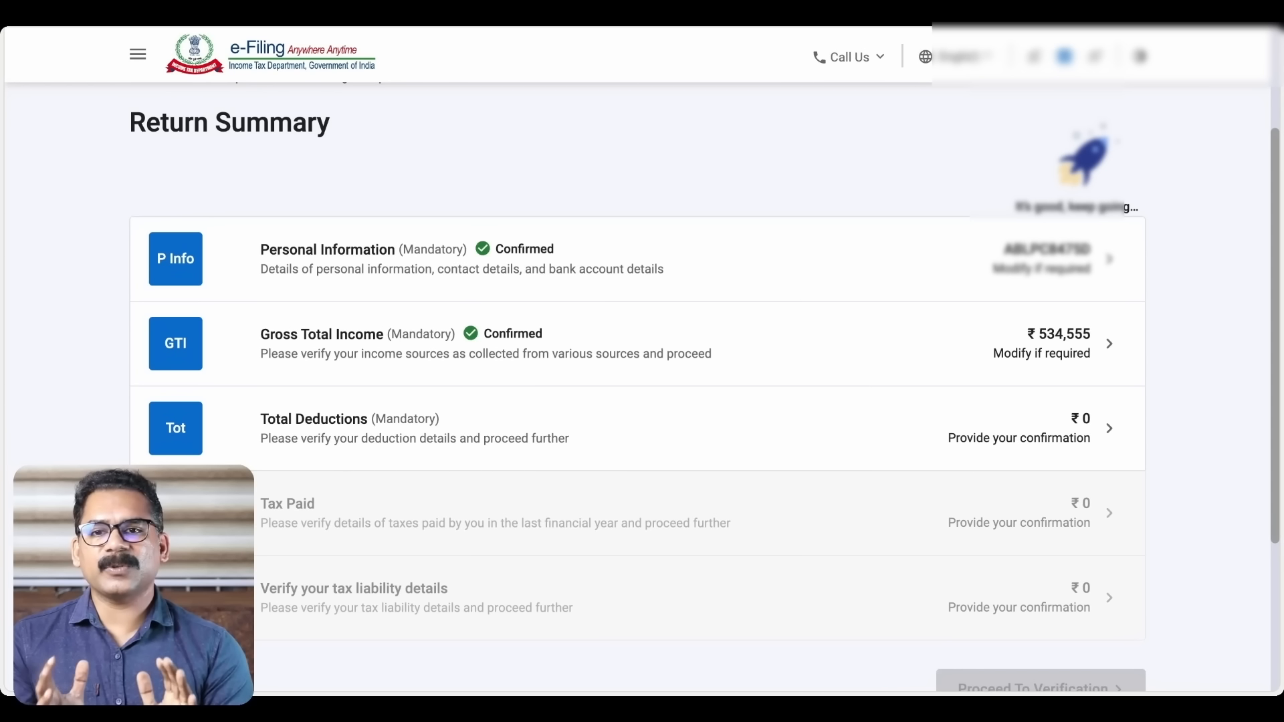
{"action": "scroll", "coordinate": [776, 395], "scroll_direction": "down", "scroll_amount": 1}
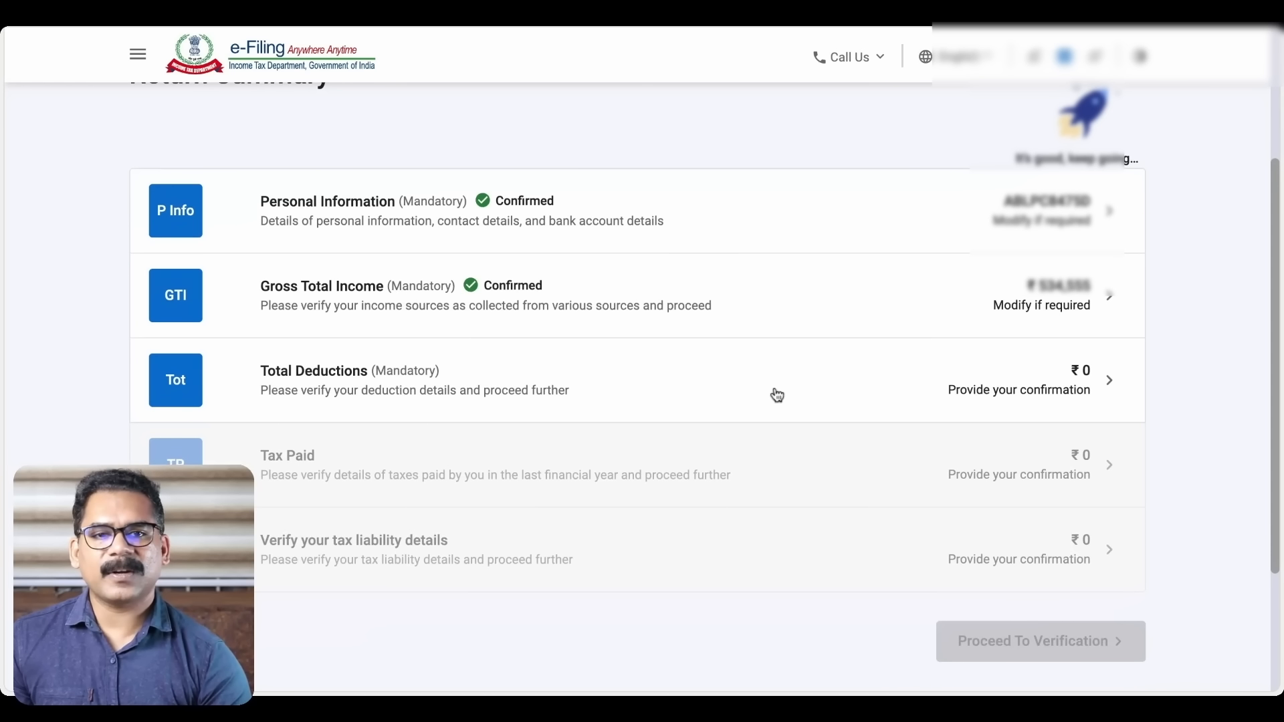
Review the Total Deductions cards and confirm the ₹0 deductions
{"action": "left_click", "coordinate": [1114, 378]}
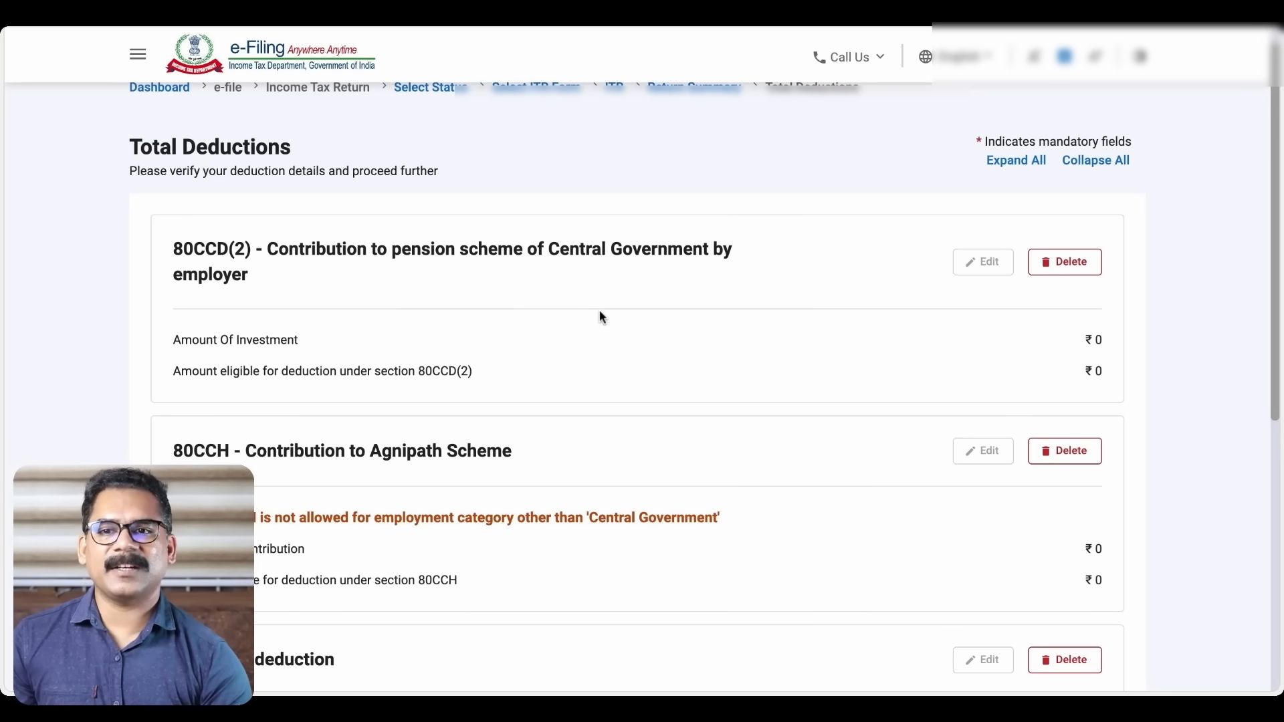
{"action": "scroll", "coordinate": [599, 311], "scroll_direction": "down", "scroll_amount": 1}
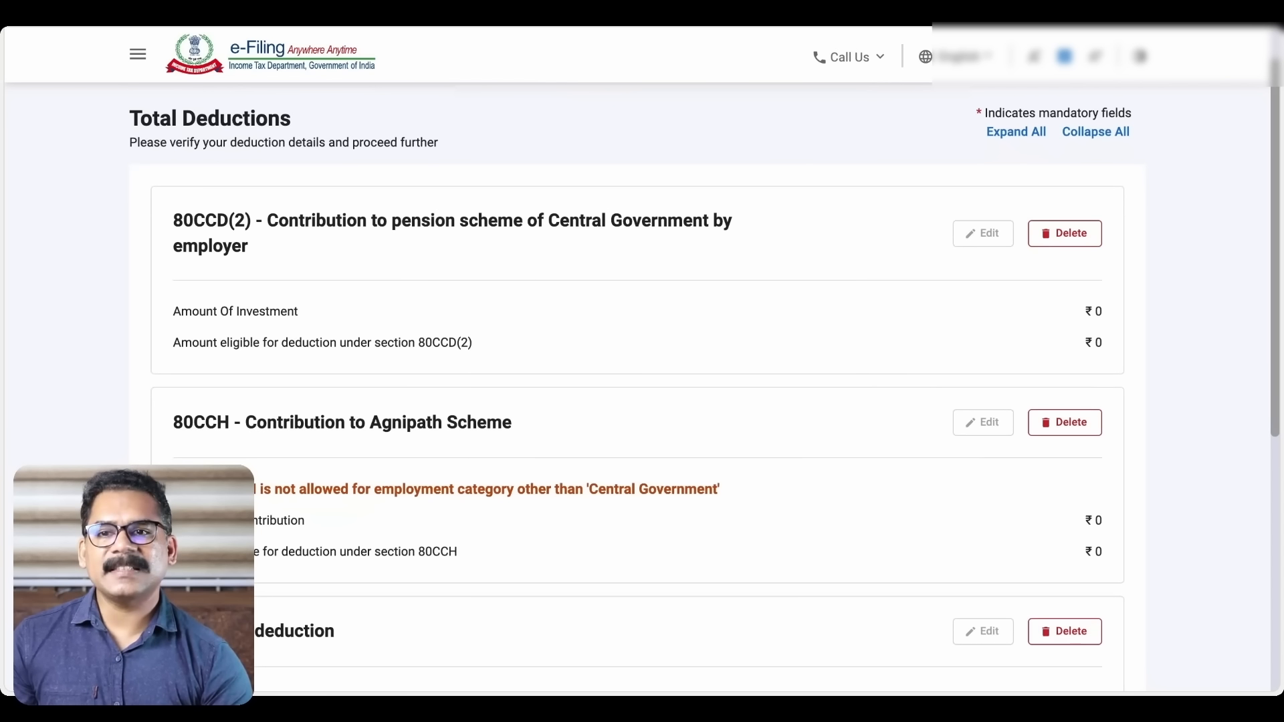
{"action": "scroll", "coordinate": [599, 317], "scroll_direction": "down", "scroll_amount": 3}
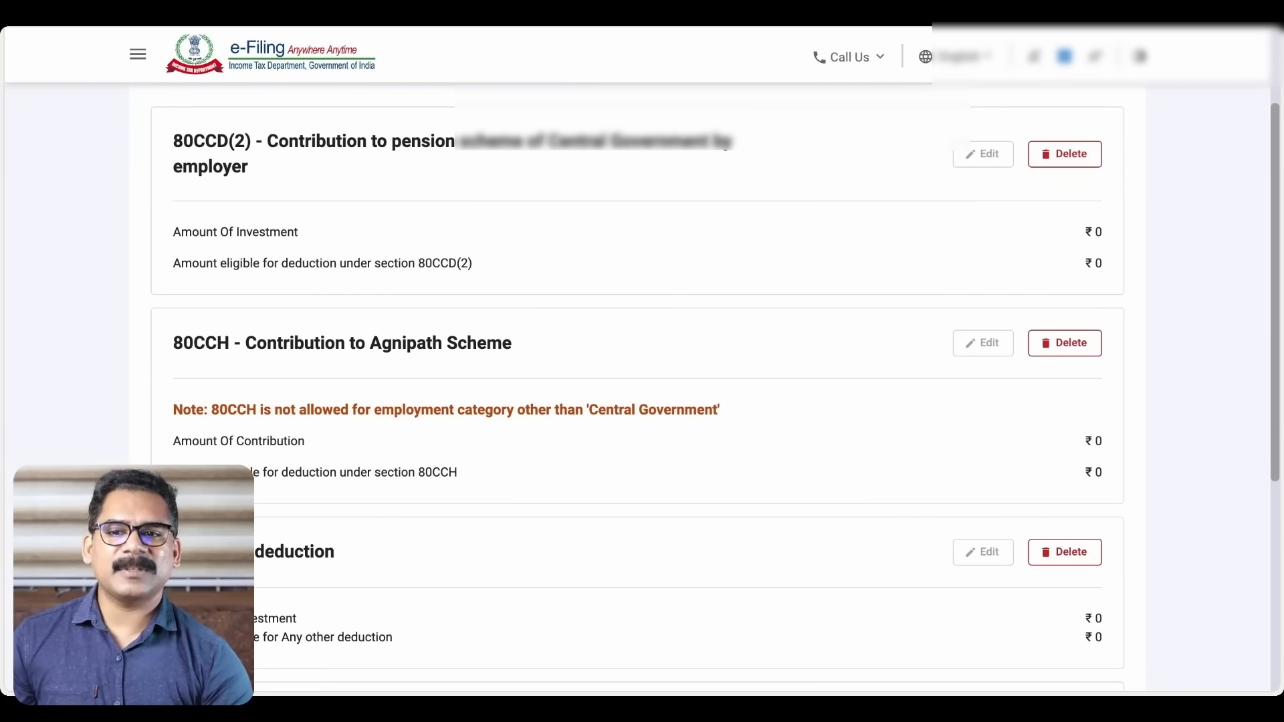
{"action": "scroll", "coordinate": [642, 381], "scroll_direction": "down", "scroll_amount": 5}
{"action": "scroll", "coordinate": [642, 381], "scroll_direction": "down", "scroll_amount": 3}
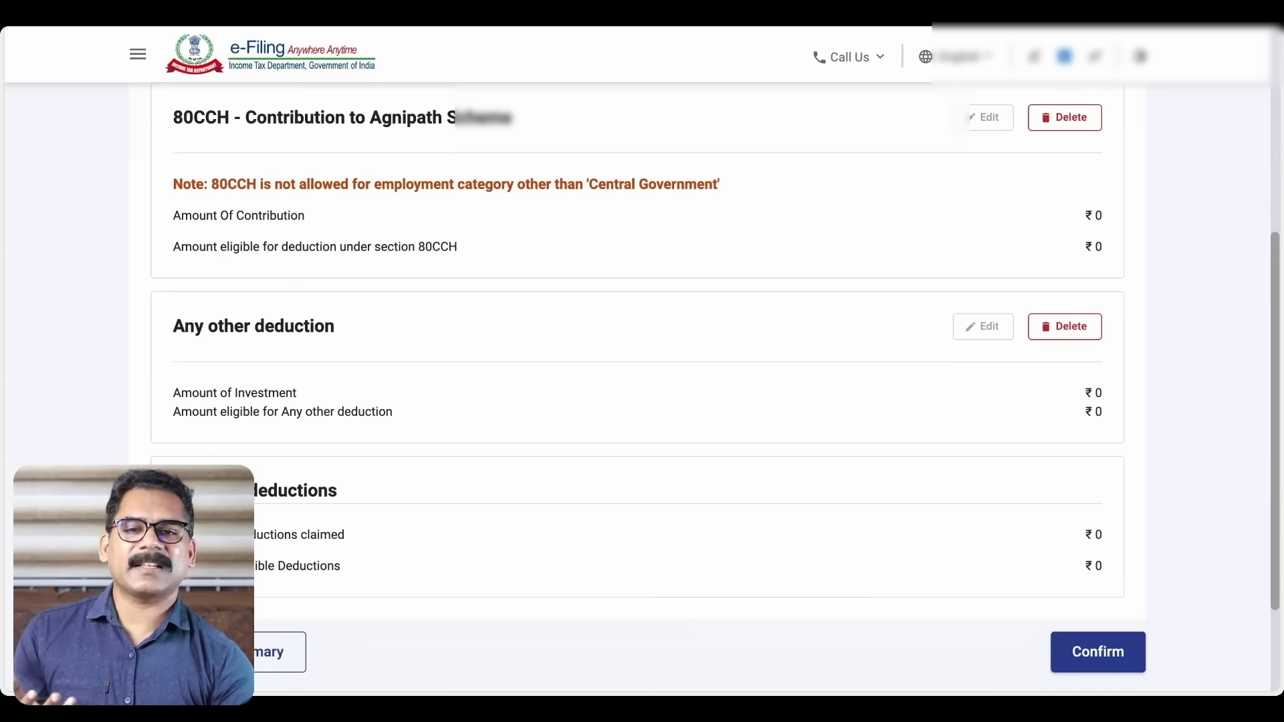
{"action": "scroll", "coordinate": [642, 382], "scroll_direction": "down", "scroll_amount": 2}
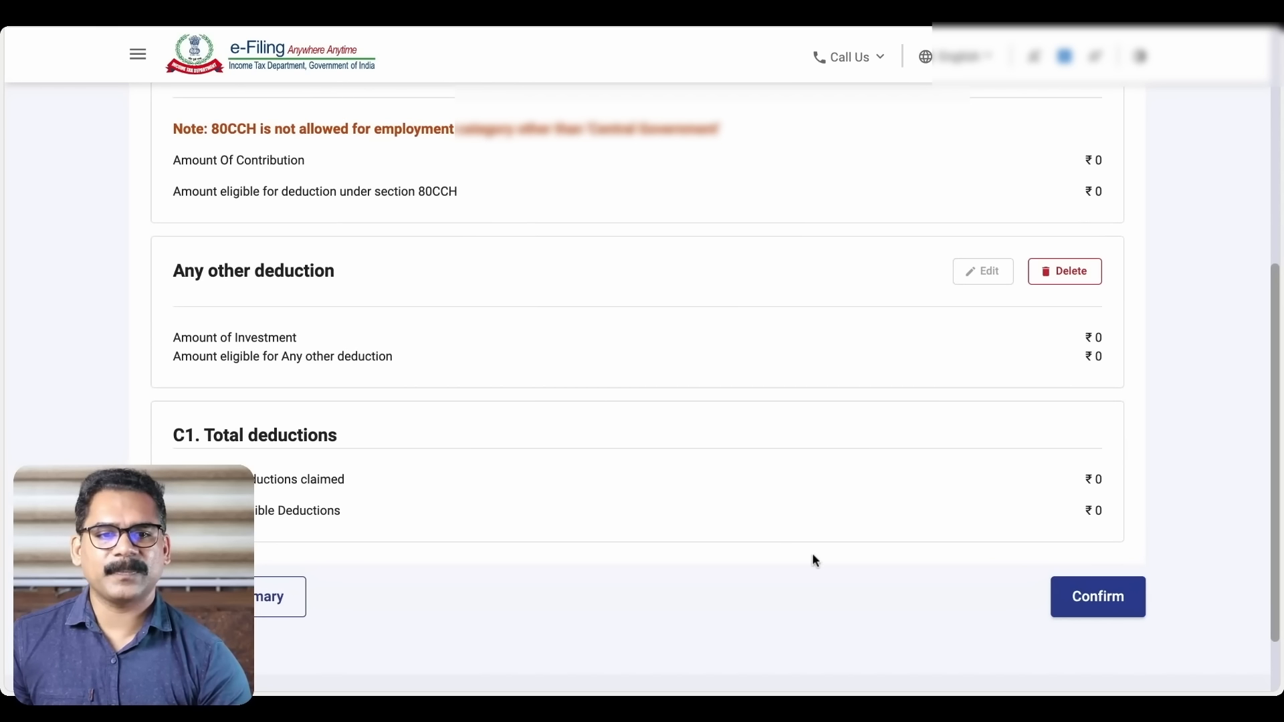
{"action": "left_click", "coordinate": [1110, 604]}
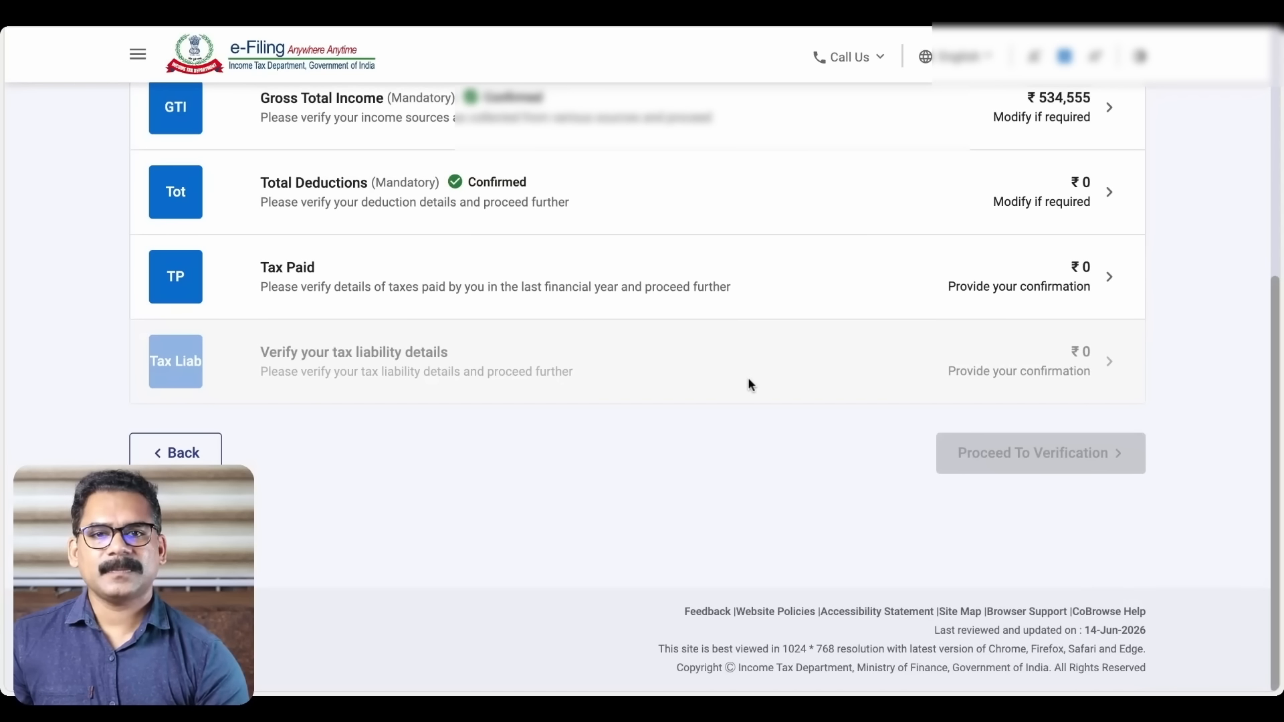
Open the Tax Paid page listing TDS1, TDS2, TDS 3, TCS and advance tax schedules
{"action": "scroll", "coordinate": [746, 379], "scroll_direction": "up", "scroll_amount": 2}
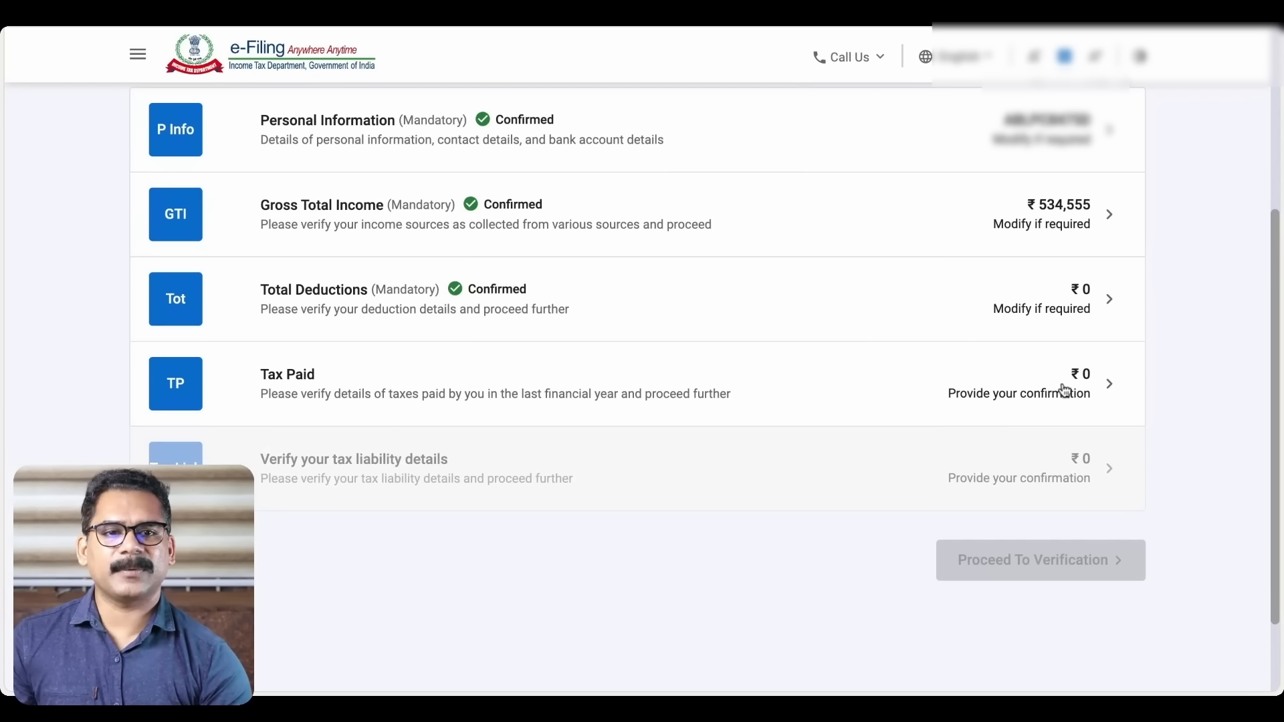
{"action": "left_click", "coordinate": [1103, 385]}
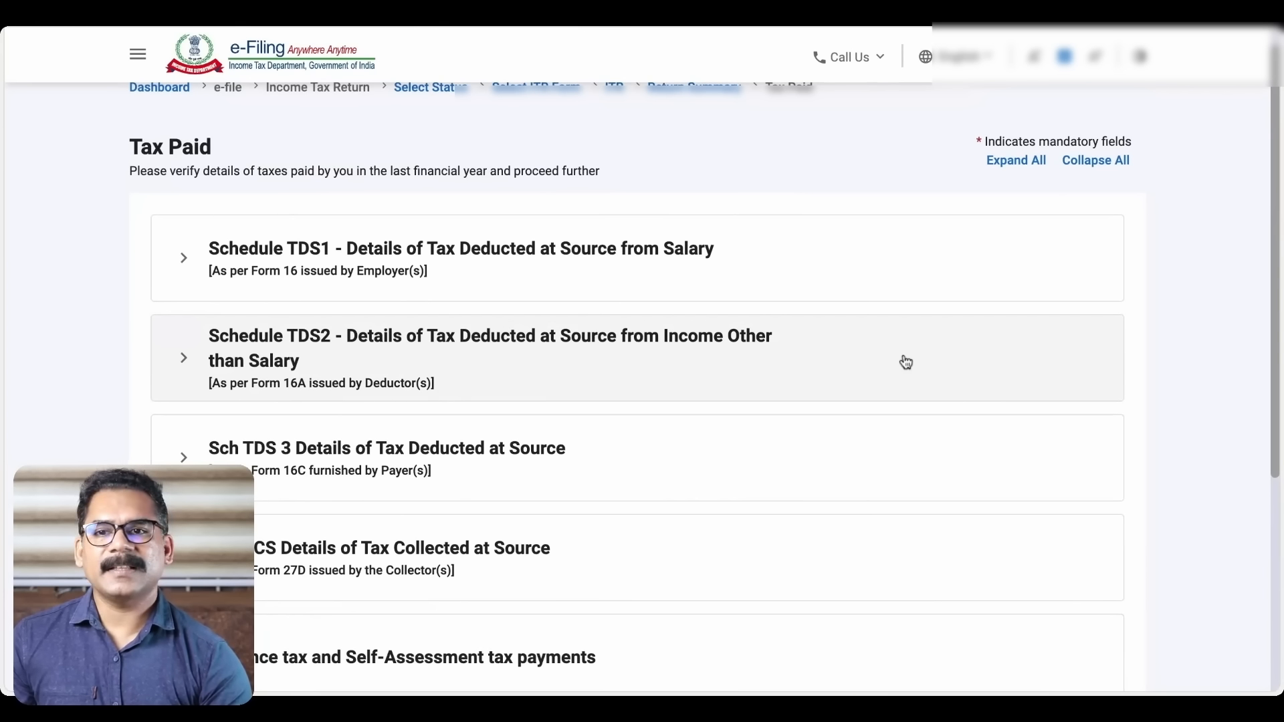
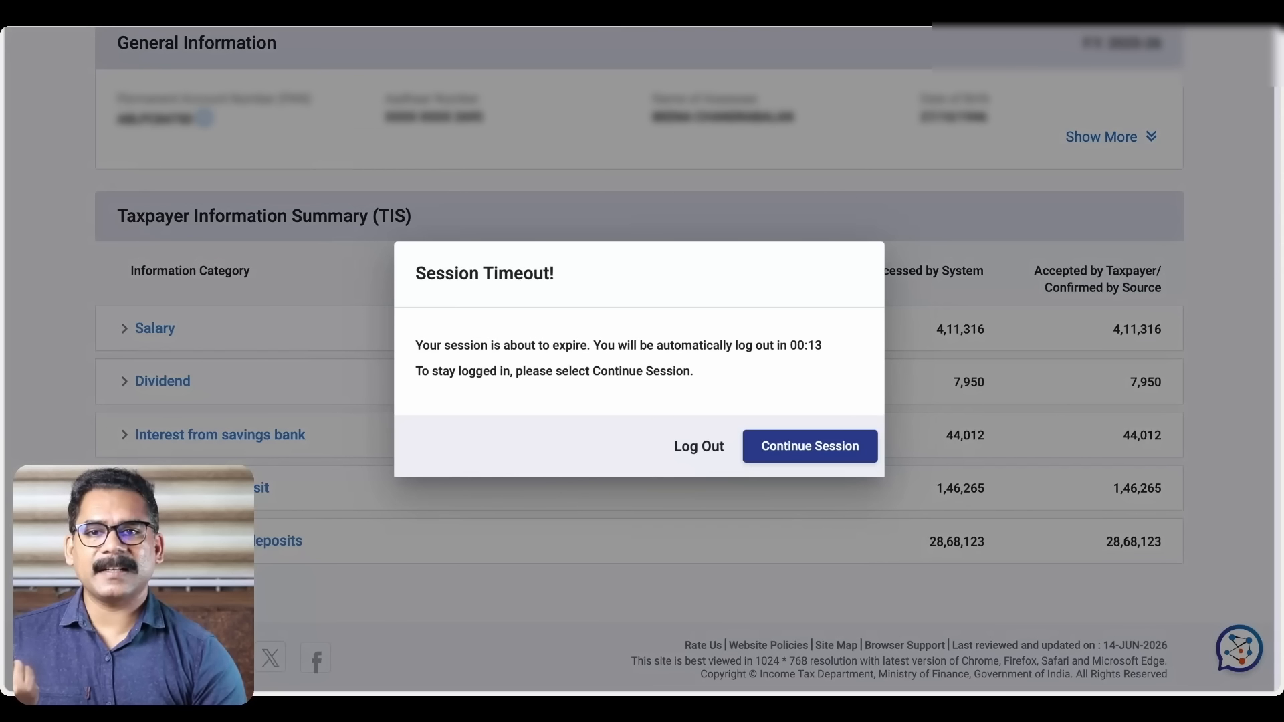
Keep the session alive and expand the Schedule TDS1 salary TDS section on Tax Paid
{"action": "left_click", "coordinate": [819, 450]}
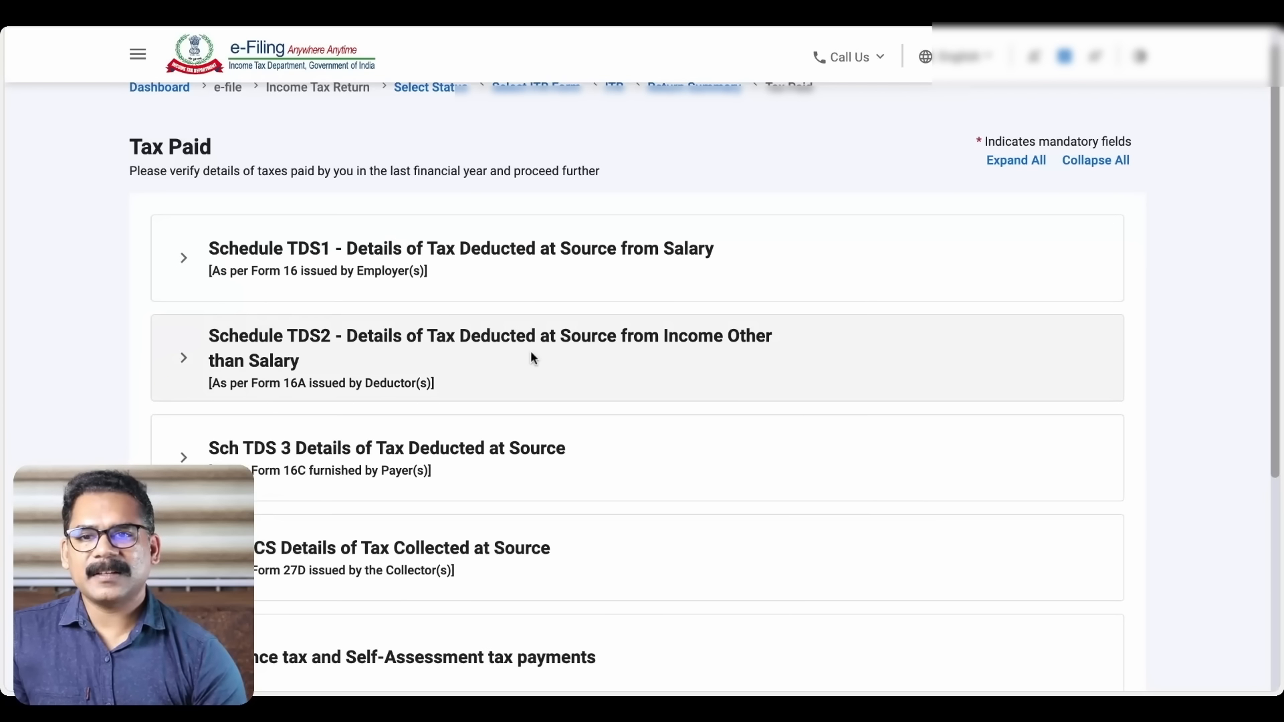
{"action": "left_click", "coordinate": [185, 262]}
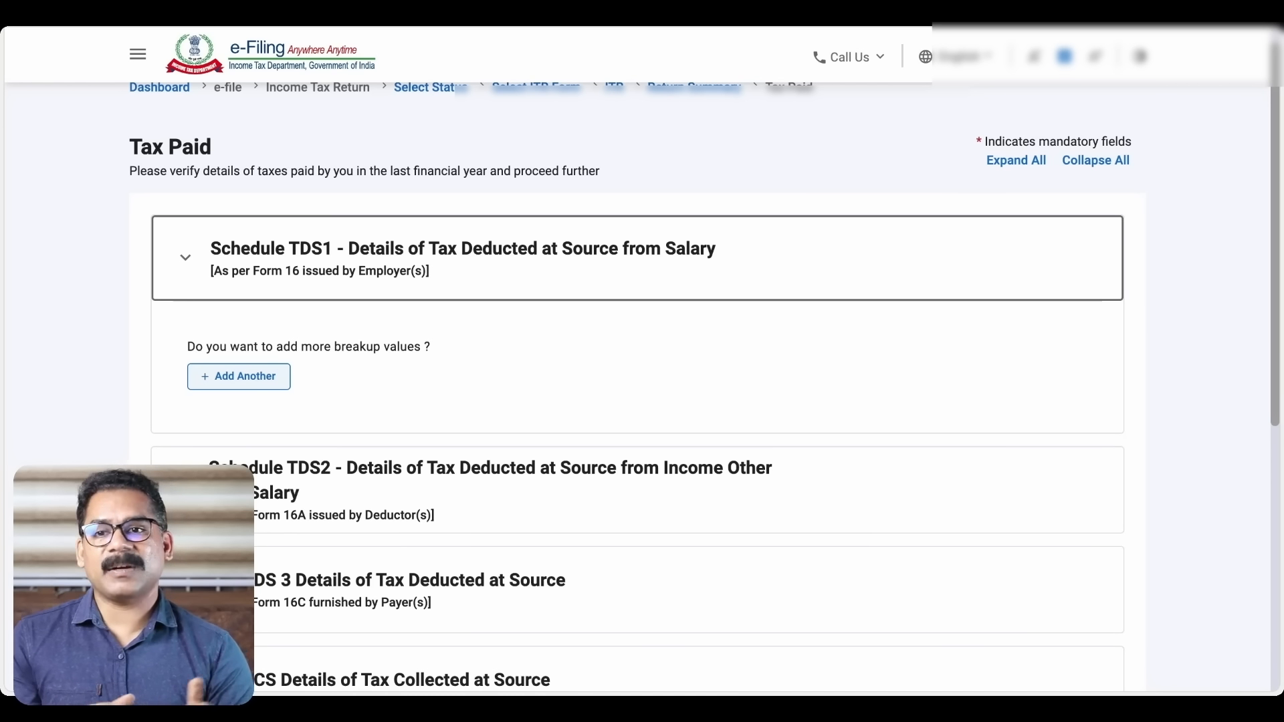
{"action": "left_click", "coordinate": [261, 376]}
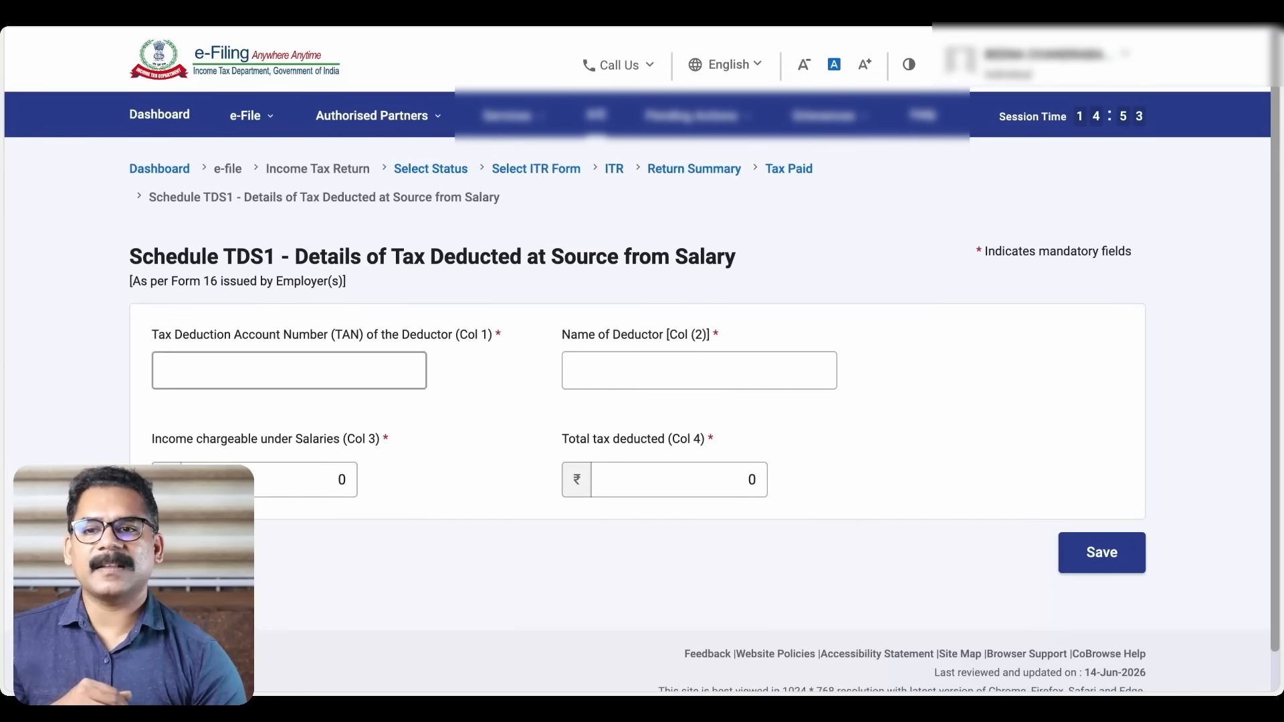
{"action": "left_click", "coordinate": [275, 343]}
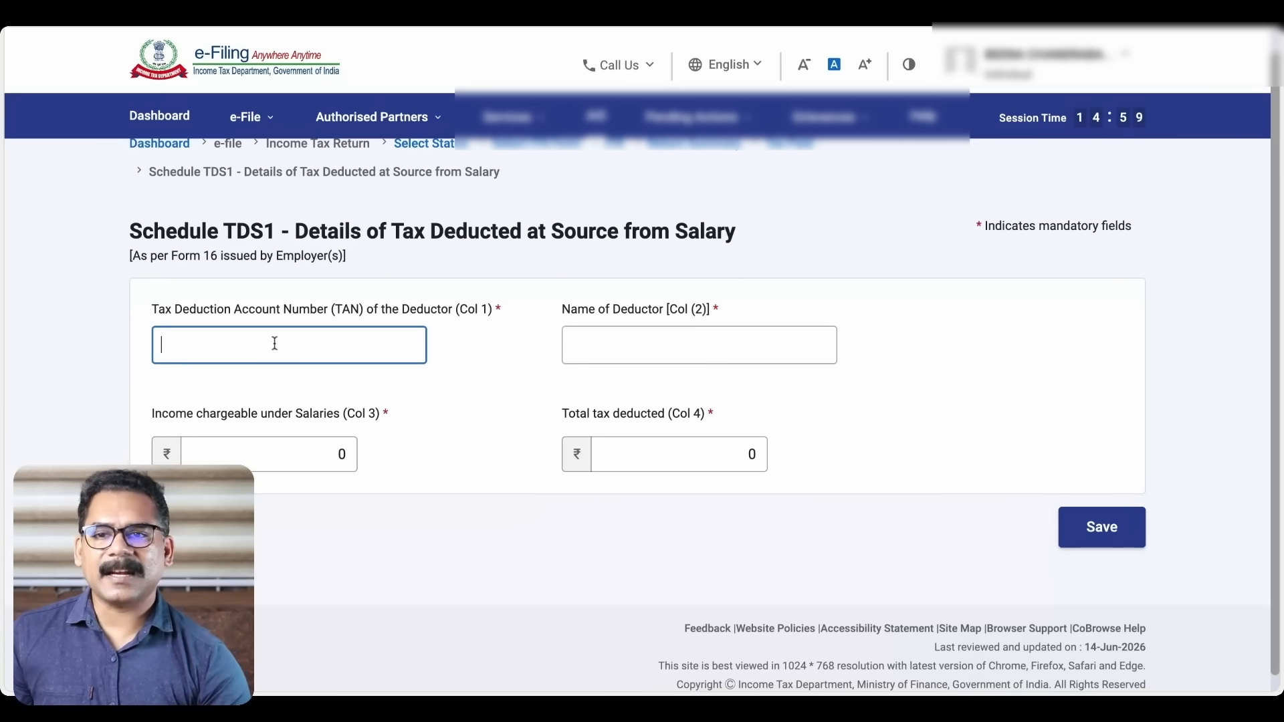
{"action": "left_click", "coordinate": [620, 348]}
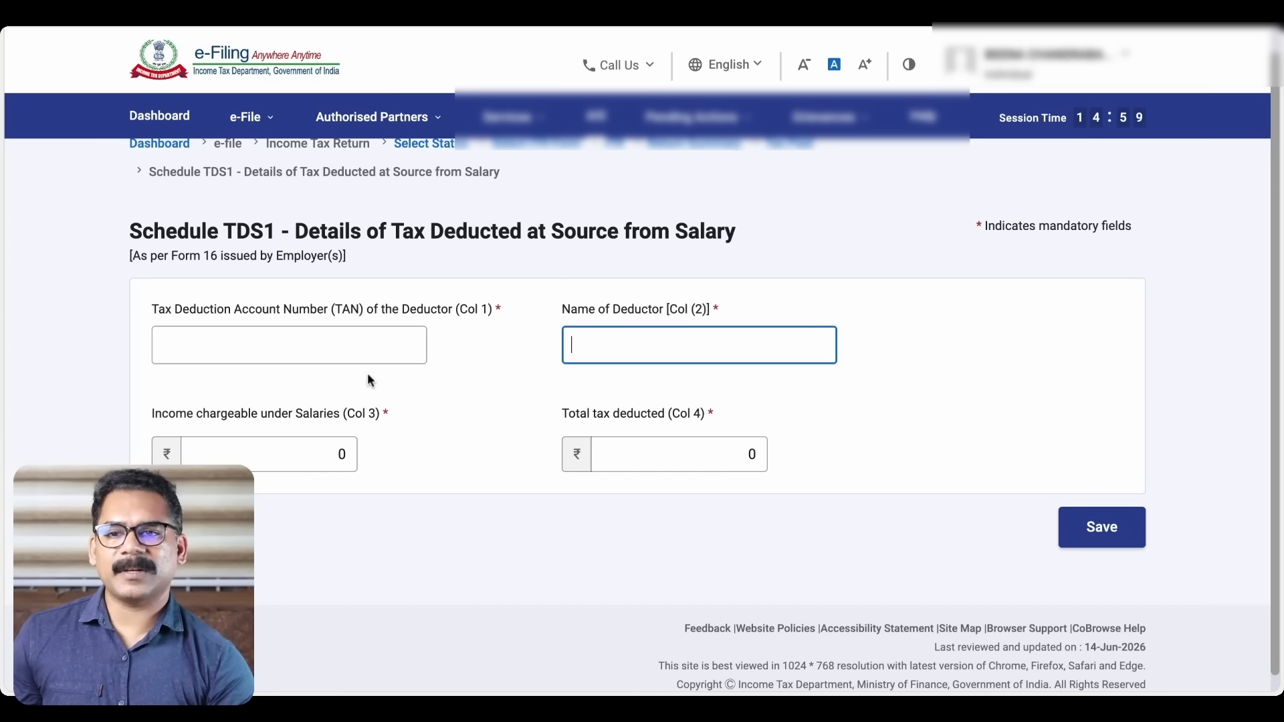
{"action": "left_click", "coordinate": [301, 449]}
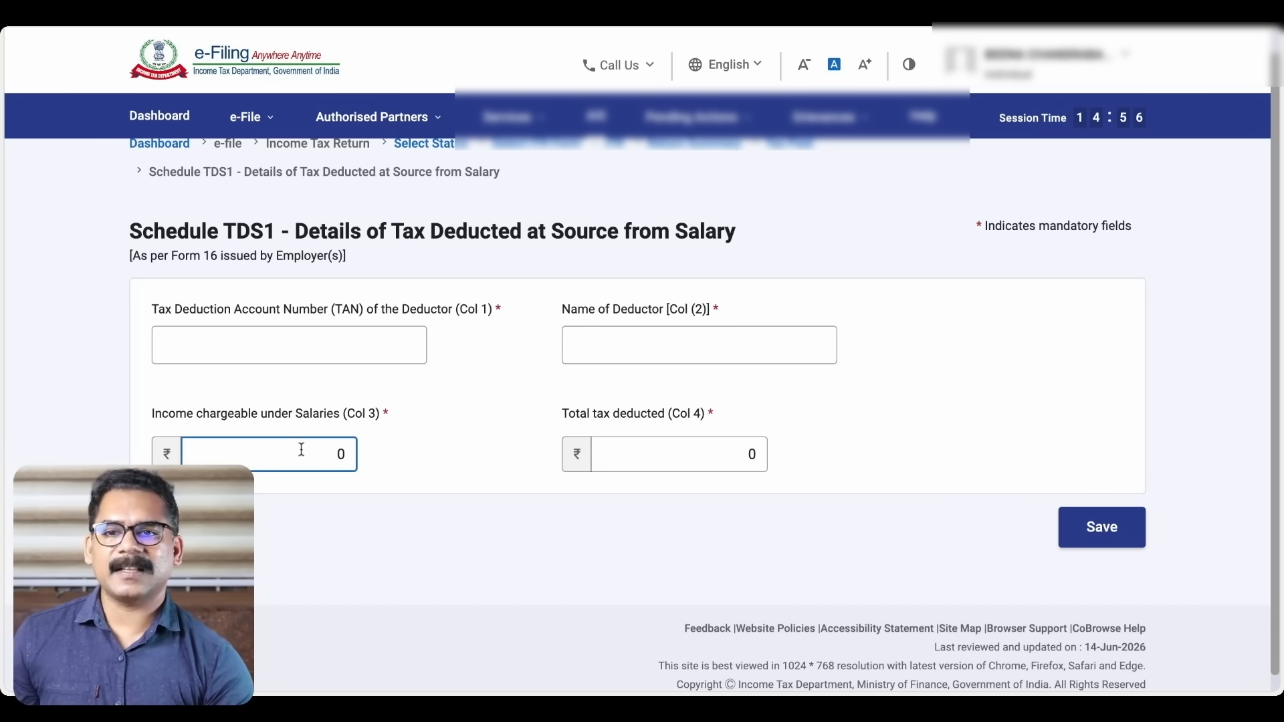
{"action": "left_click", "coordinate": [665, 454]}
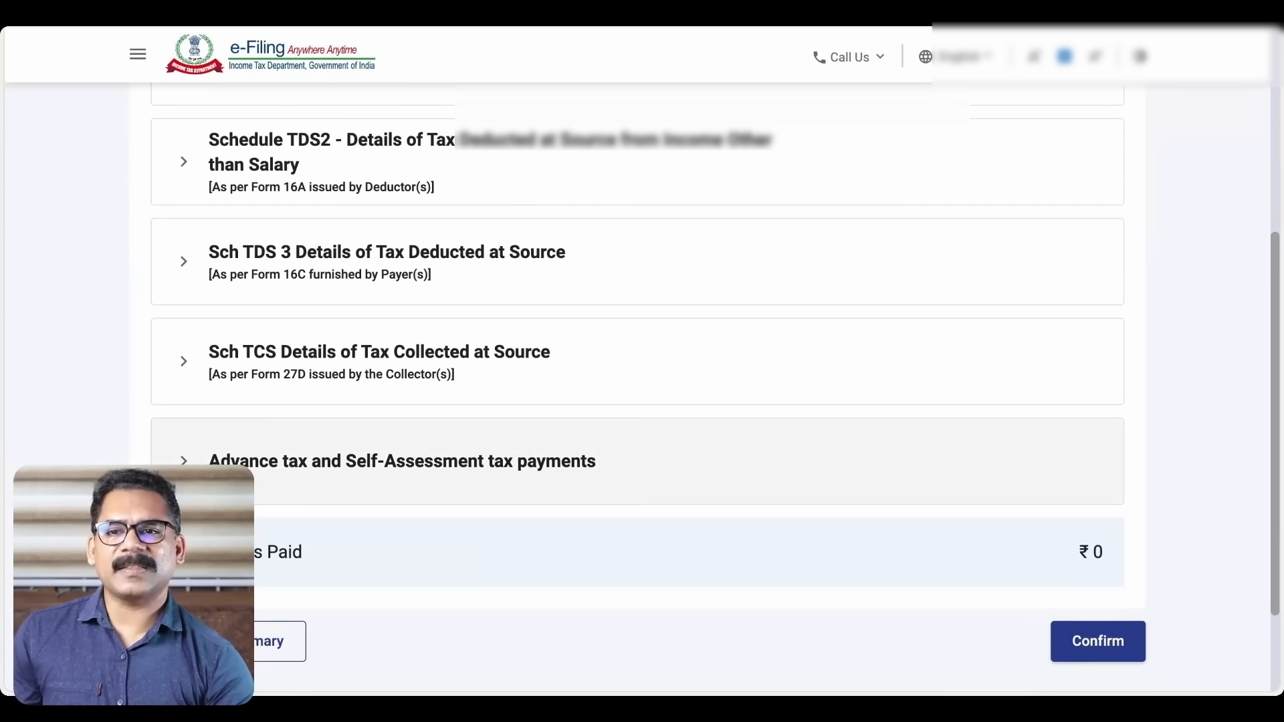
{"action": "scroll", "coordinate": [338, 365], "scroll_direction": "up", "scroll_amount": 5}
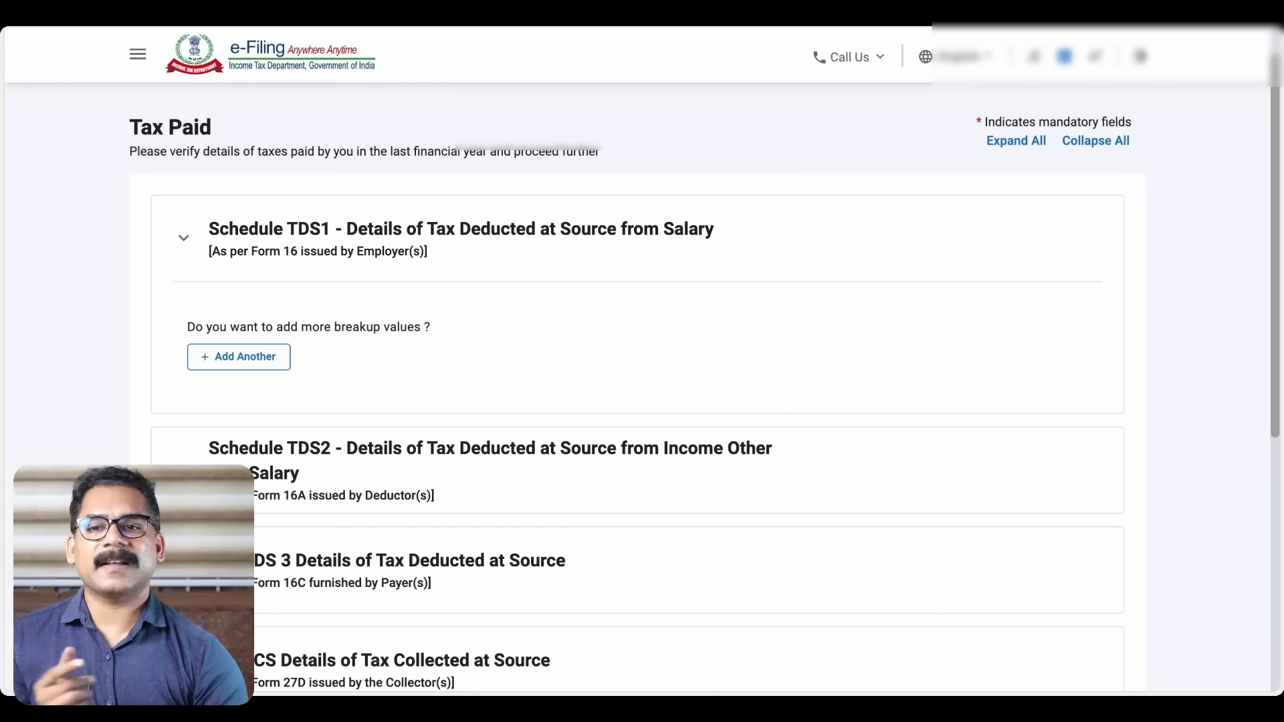
{"action": "scroll", "coordinate": [540, 361], "scroll_direction": "down", "scroll_amount": 2}
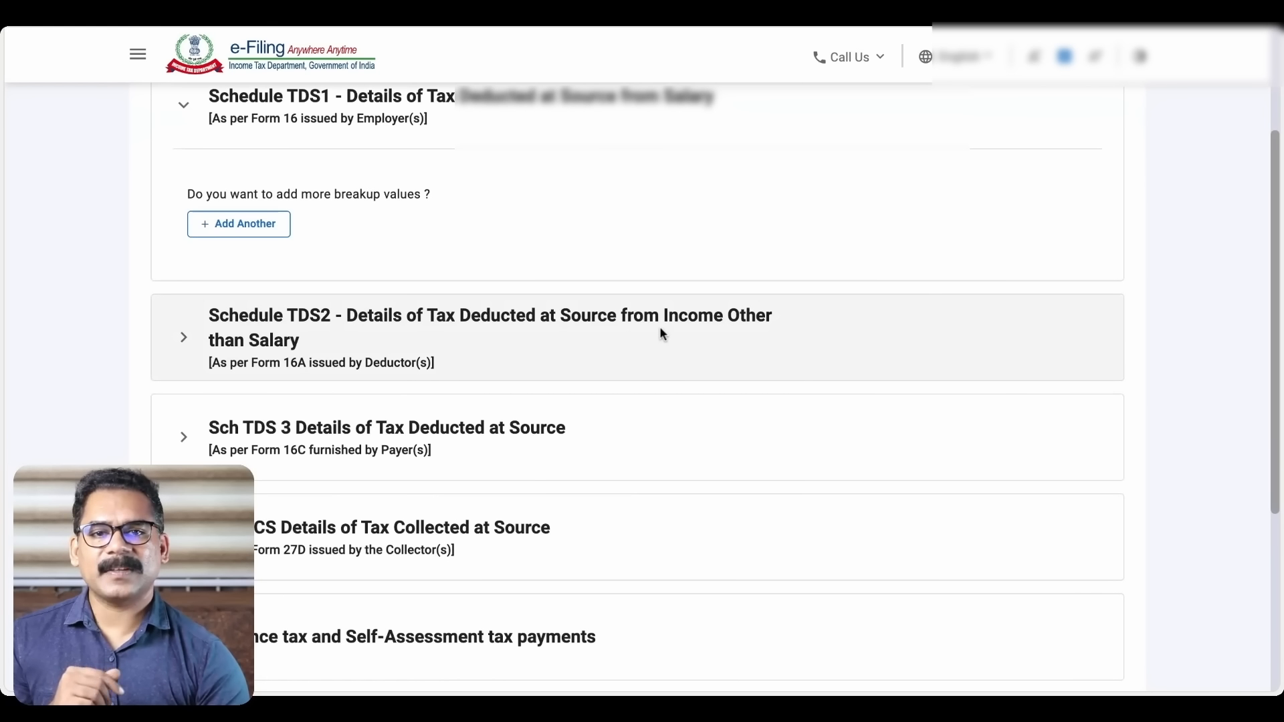
Expand Schedule TDS2 and start a new non-salary TDS entry
{"action": "left_click", "coordinate": [182, 339]}
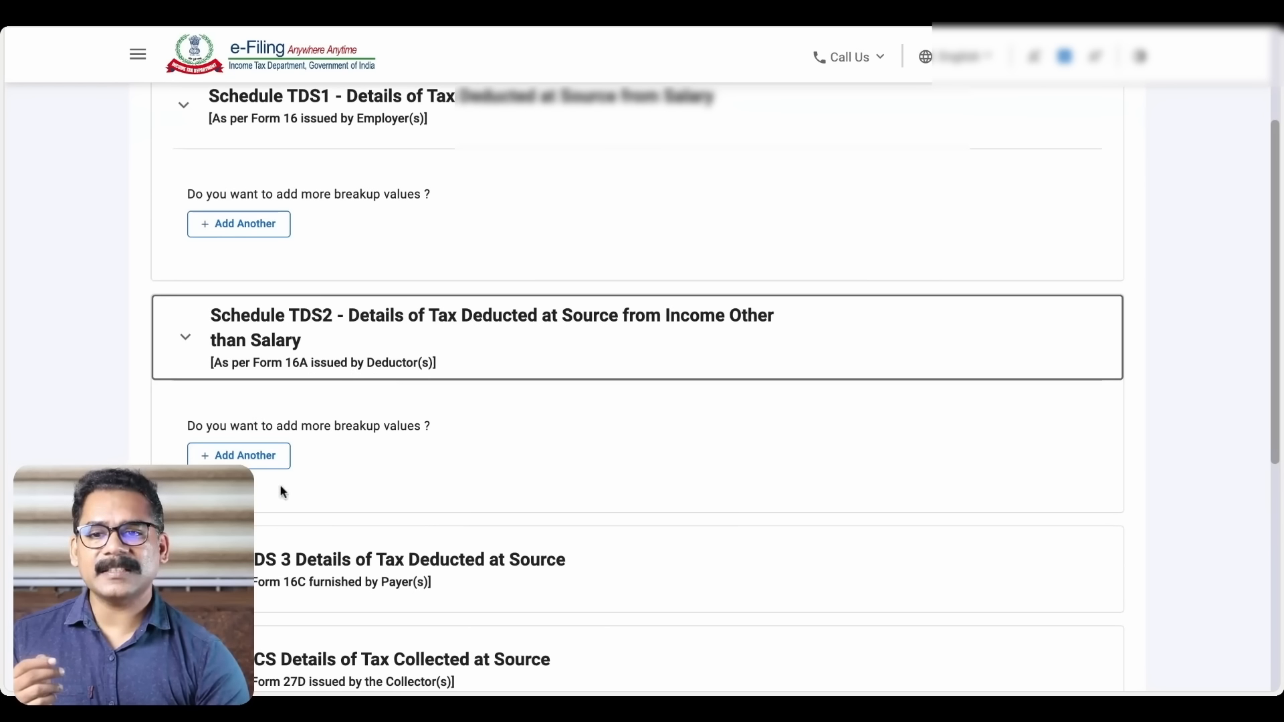
{"action": "left_click", "coordinate": [258, 456]}
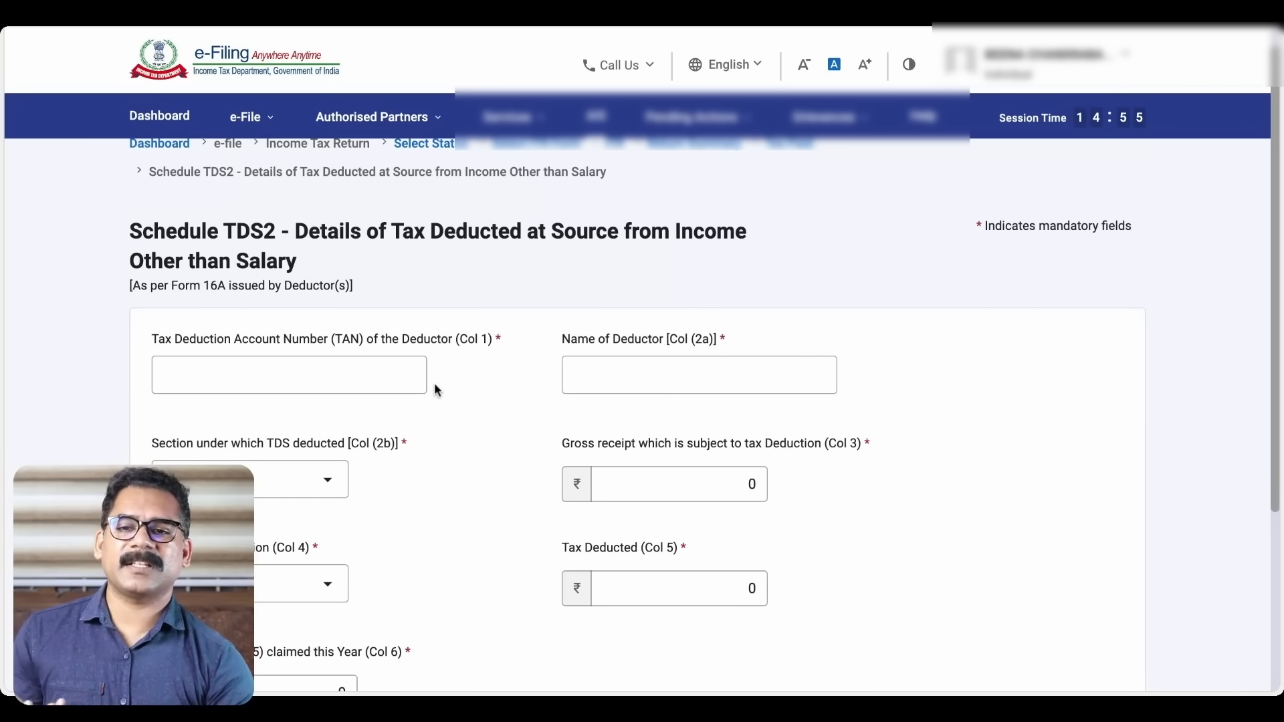
{"action": "left_click", "coordinate": [351, 377]}
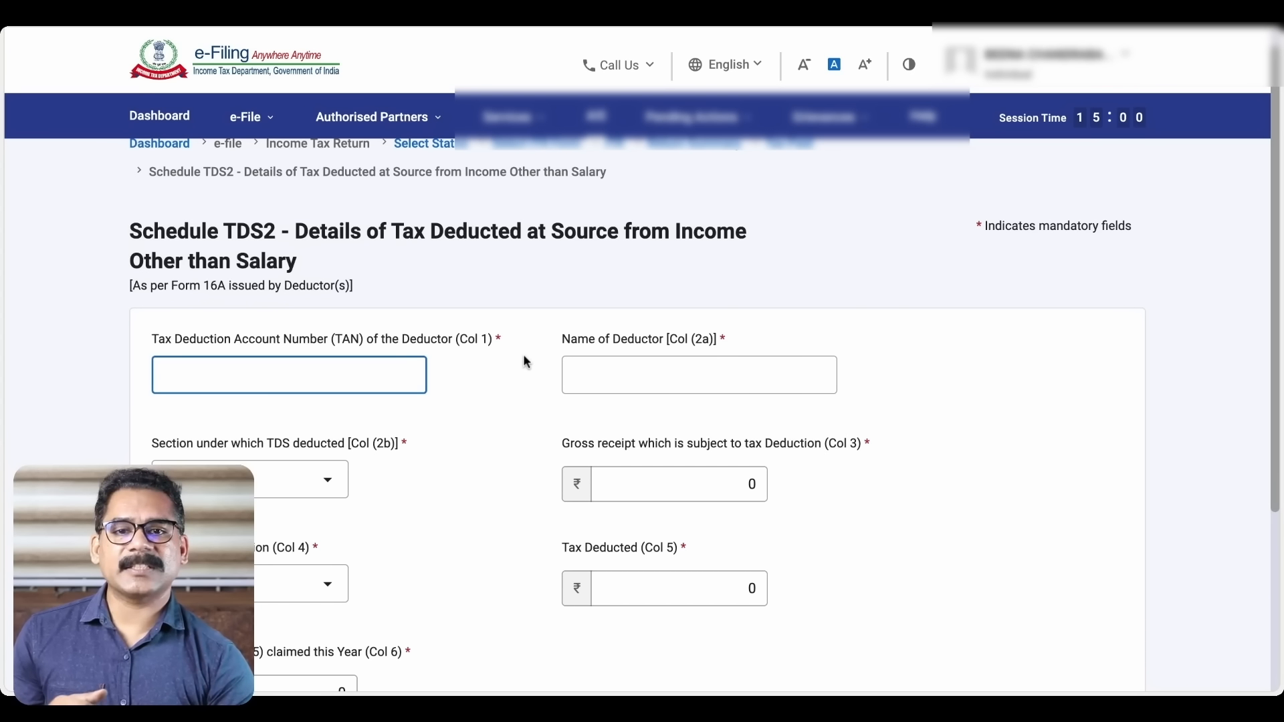
{"action": "scroll", "coordinate": [524, 359], "scroll_direction": "down", "scroll_amount": 1}
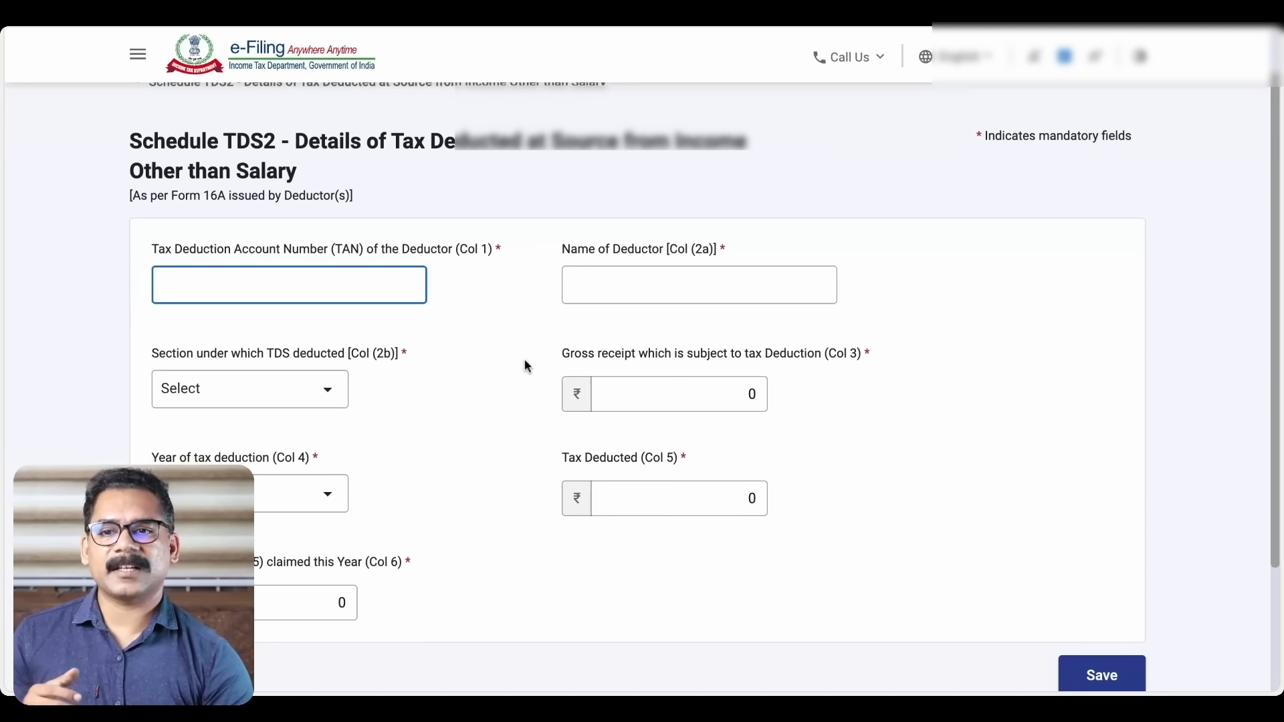
Set the TDS2 entry's section to 194A, leaving the year unselected
{"action": "left_click", "coordinate": [329, 393]}
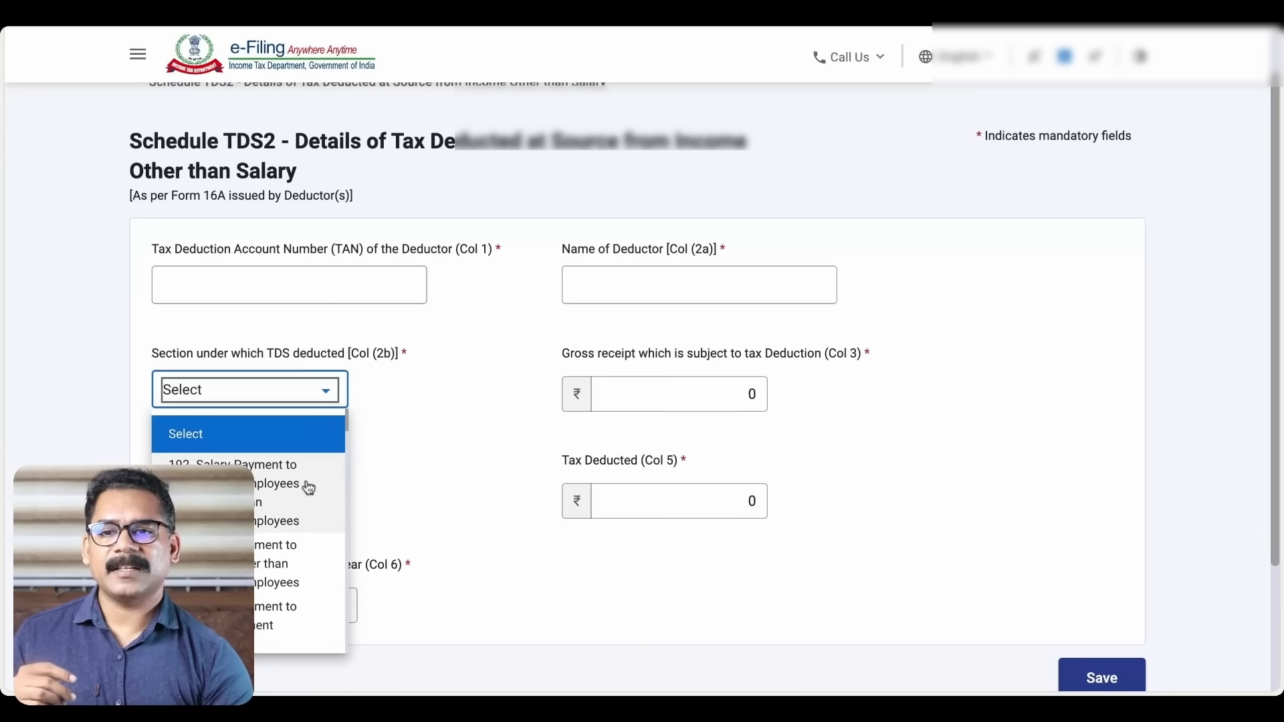
{"action": "scroll", "coordinate": [307, 525], "scroll_direction": "down", "scroll_amount": 2}
{"action": "scroll", "coordinate": [309, 524], "scroll_direction": "down", "scroll_amount": 3}
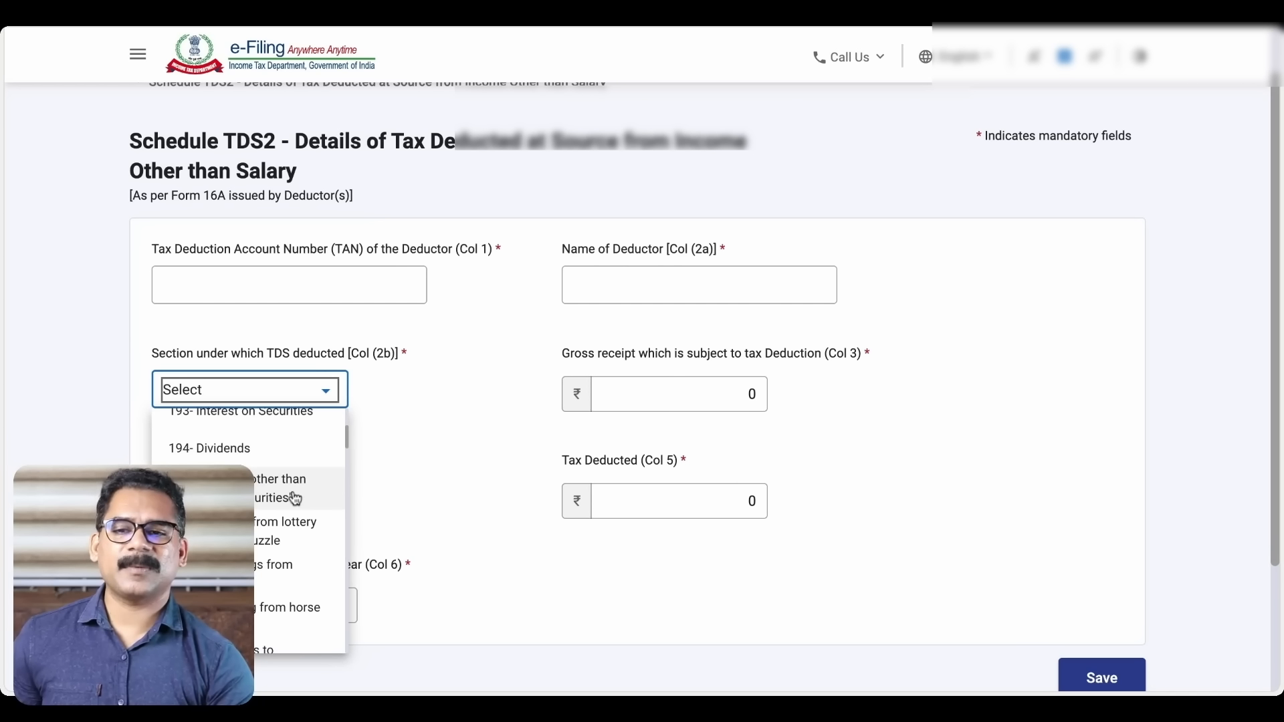
{"action": "left_click", "coordinate": [295, 498]}
{"action": "scroll", "coordinate": [379, 407], "scroll_direction": "down", "scroll_amount": 2}
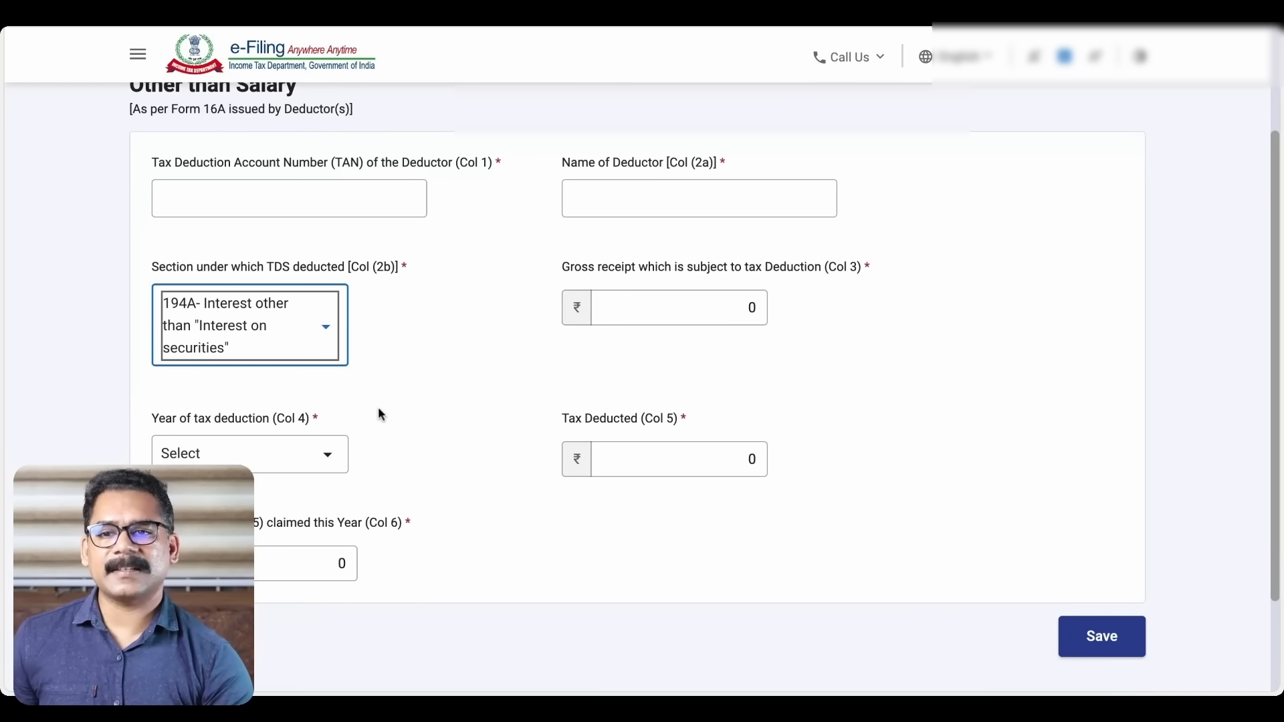
{"action": "left_click", "coordinate": [317, 422]}
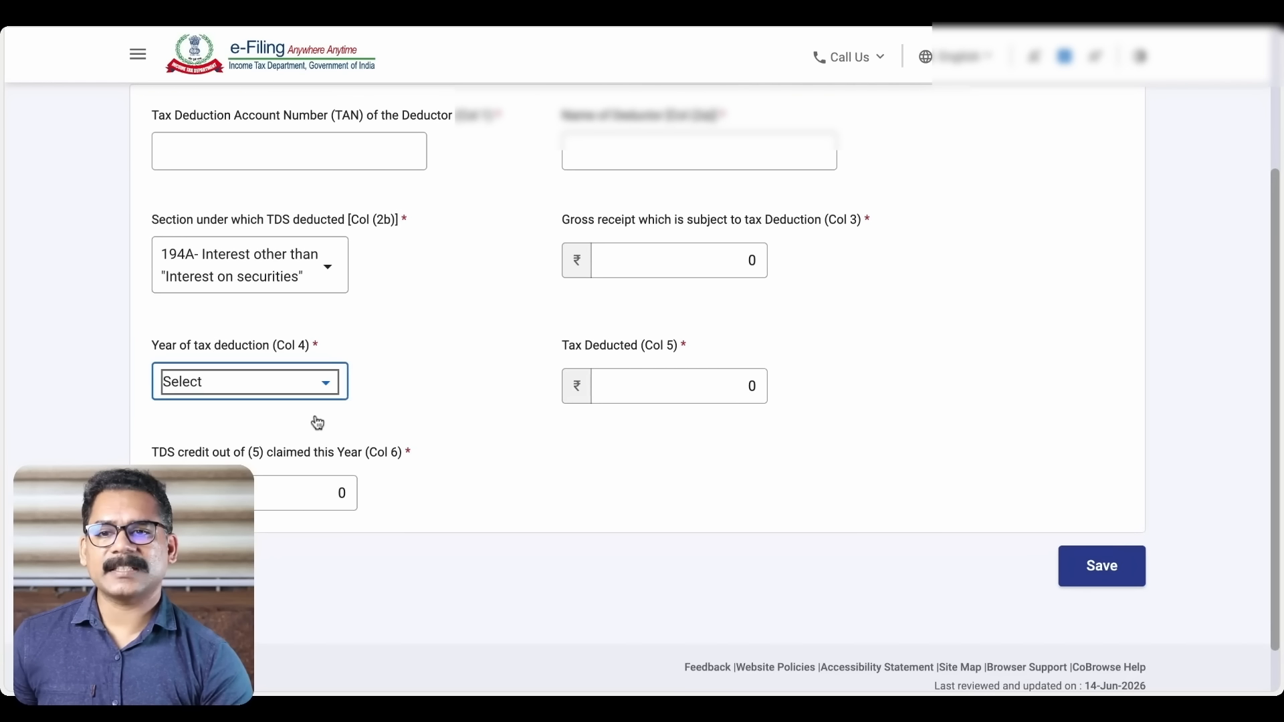
{"action": "left_click", "coordinate": [326, 386]}
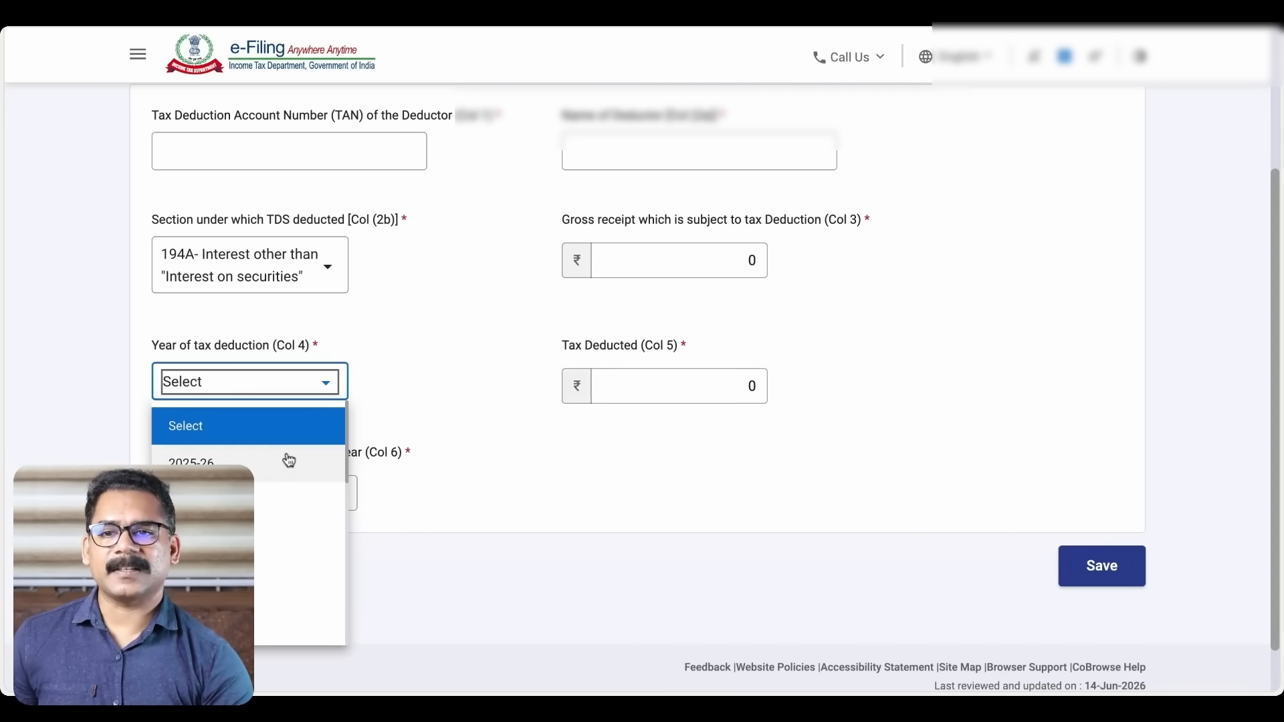
{"action": "left_click", "coordinate": [400, 361]}
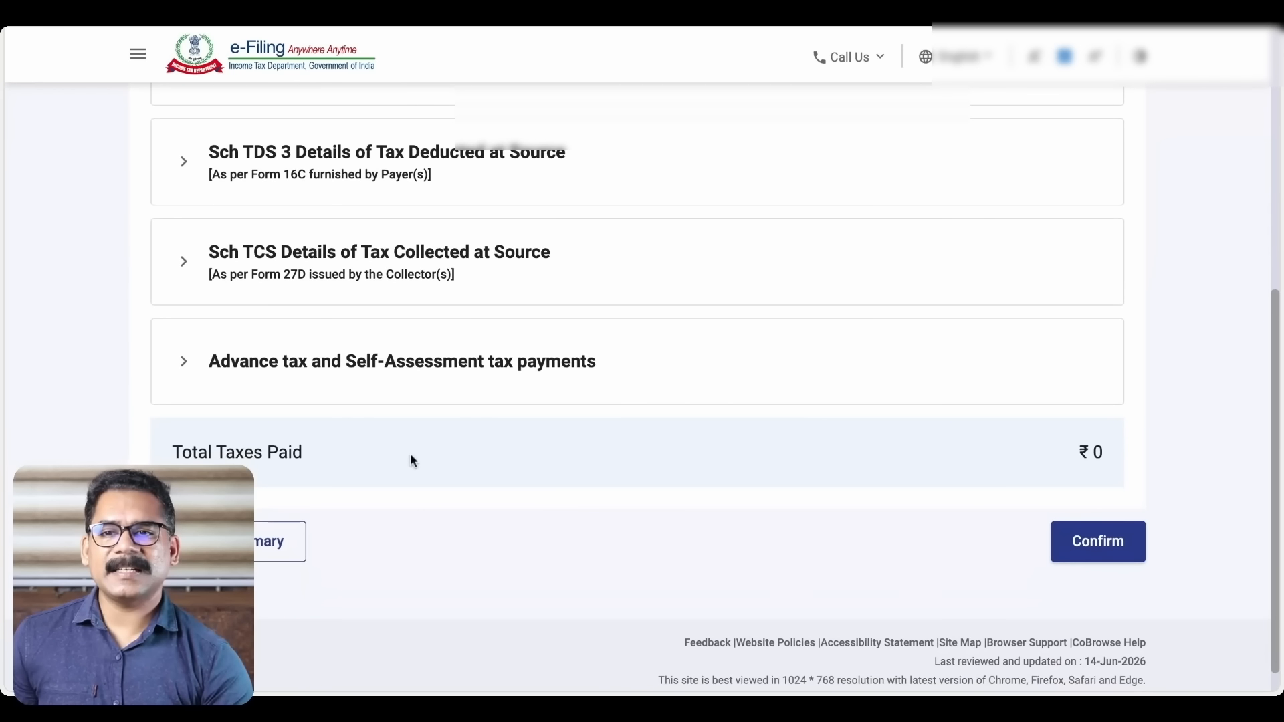
Expand the Advance tax and Self-Assessment tax payments section on Tax Paid
{"action": "scroll", "coordinate": [410, 452], "scroll_direction": "up", "scroll_amount": 1}
{"action": "scroll", "coordinate": [410, 459], "scroll_direction": "up", "scroll_amount": 3}
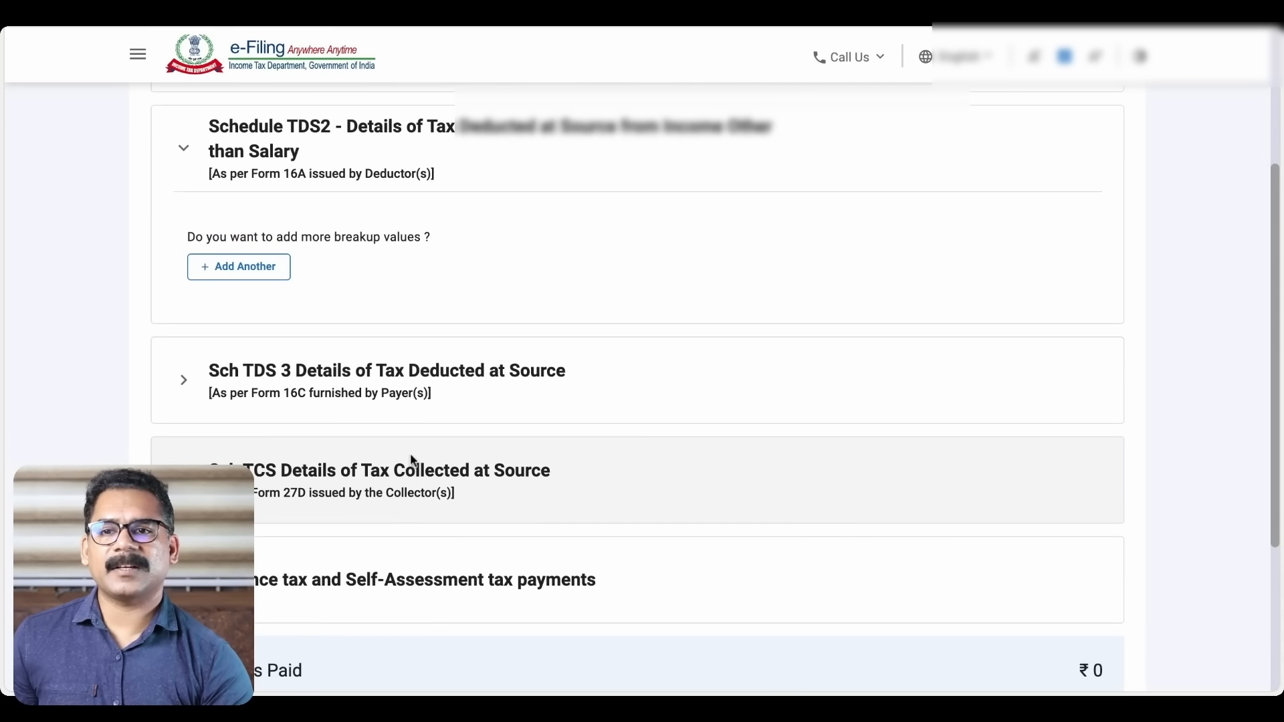
{"action": "scroll", "coordinate": [410, 459], "scroll_direction": "down", "scroll_amount": 1}
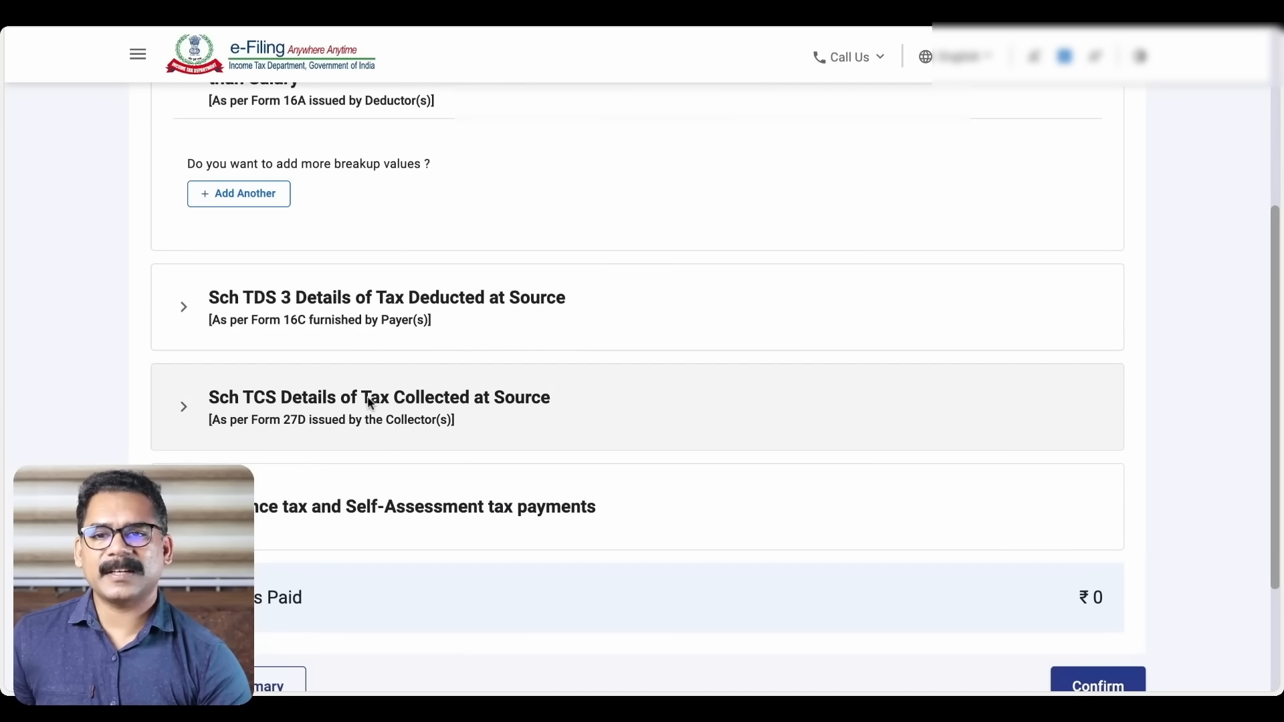
{"action": "scroll", "coordinate": [370, 402], "scroll_direction": "down", "scroll_amount": 1}
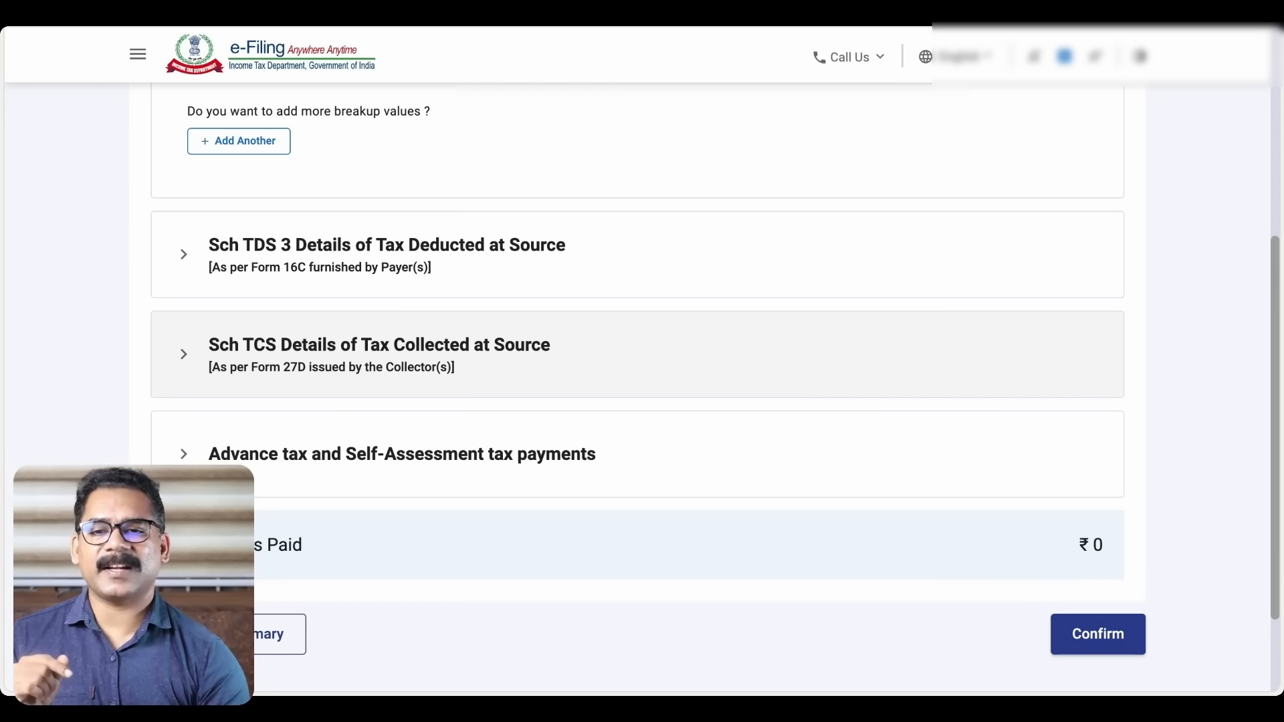
{"action": "scroll", "coordinate": [642, 361], "scroll_direction": "down", "scroll_amount": 2}
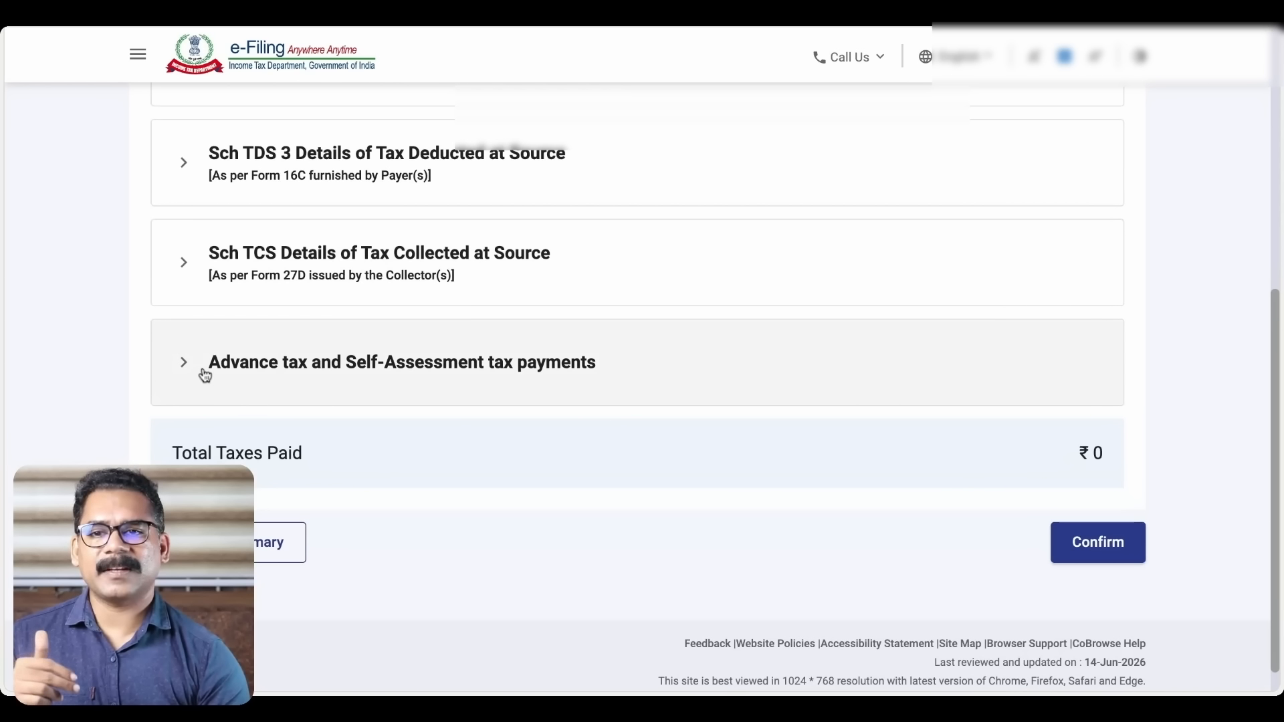
{"action": "left_click", "coordinate": [185, 365]}
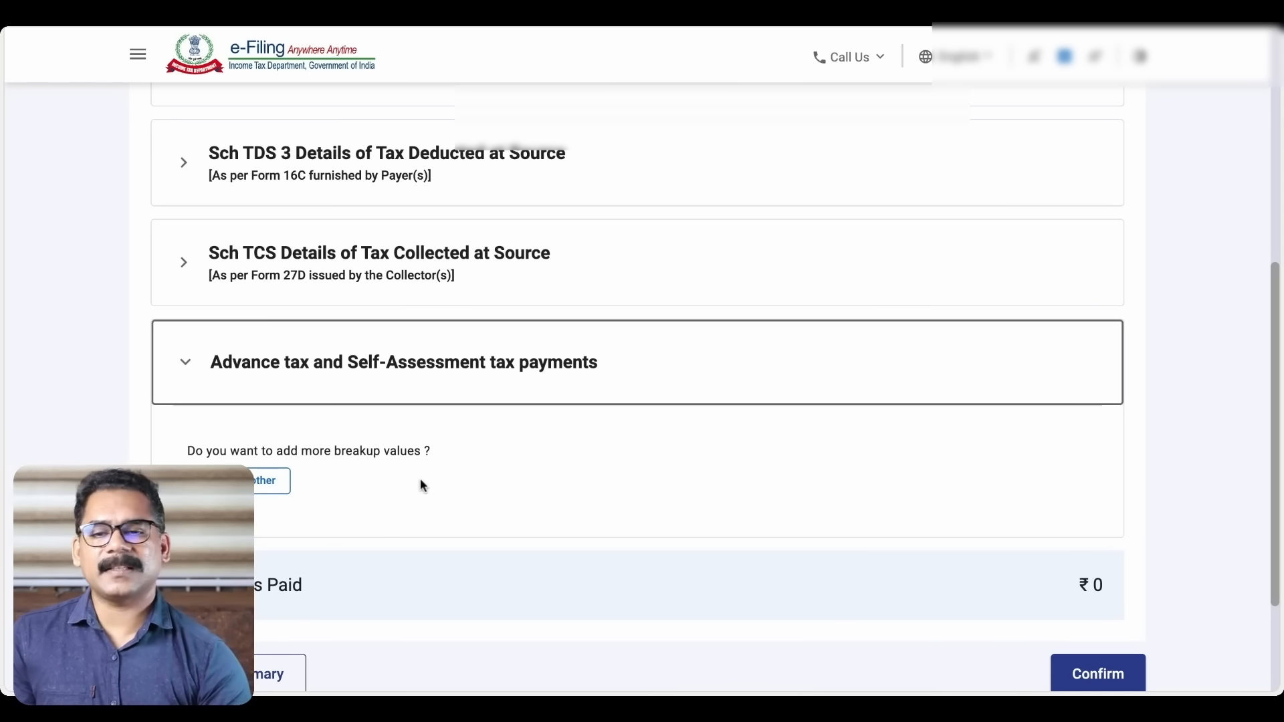
{"action": "scroll", "coordinate": [422, 484], "scroll_direction": "down", "scroll_amount": 2}
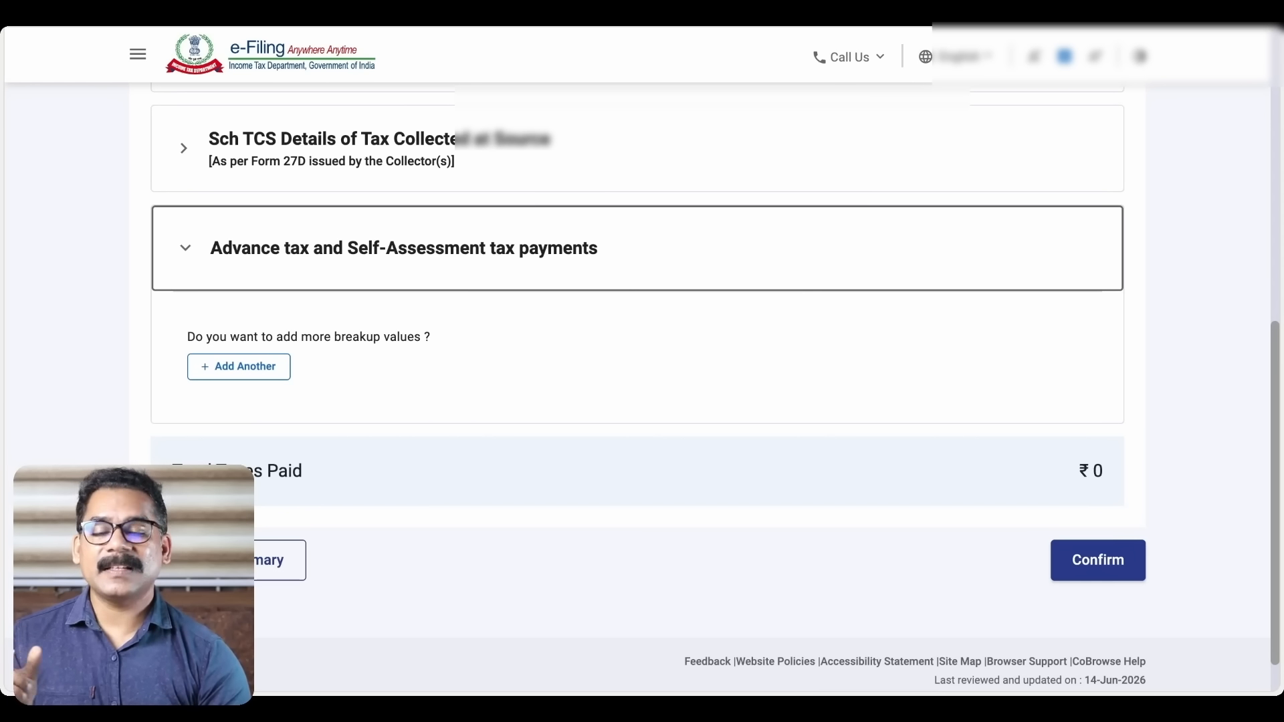
Close the advance tax payment form unfilled, leaving Total Taxes Paid at ₹0
{"action": "left_click", "coordinate": [243, 369]}
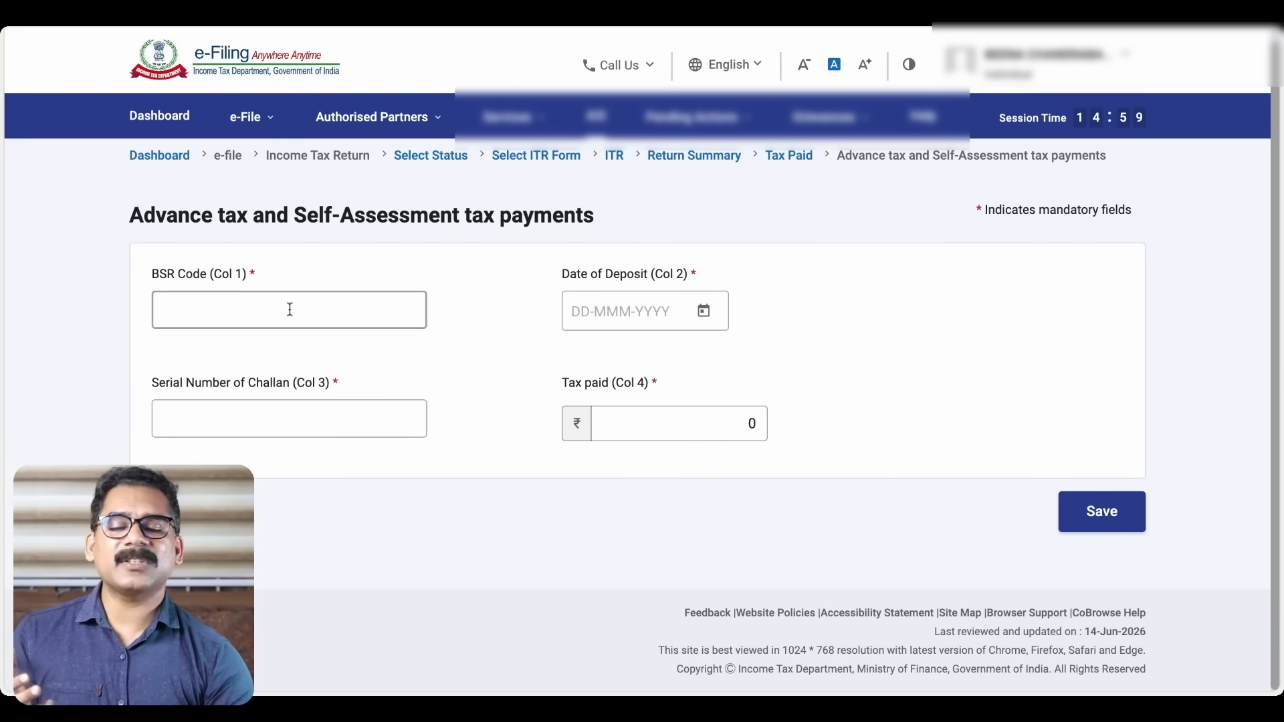
{"action": "left_click", "coordinate": [267, 310]}
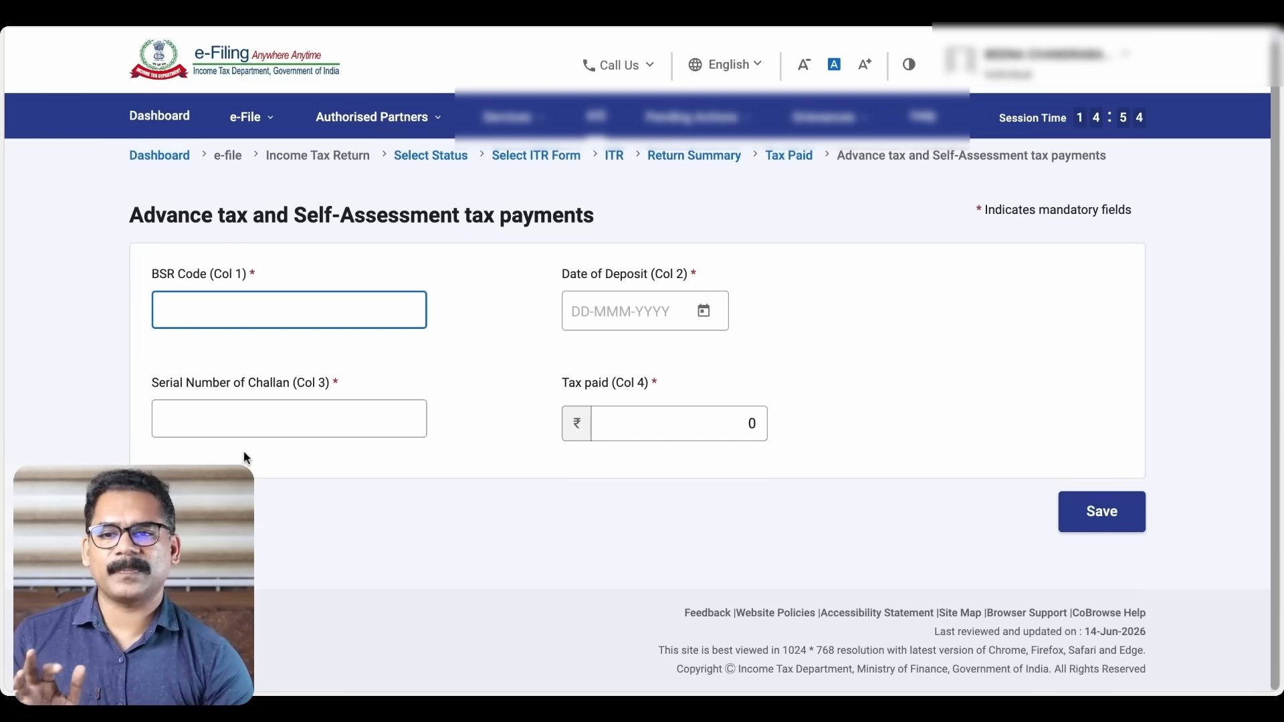
{"action": "left_click", "coordinate": [175, 511]}
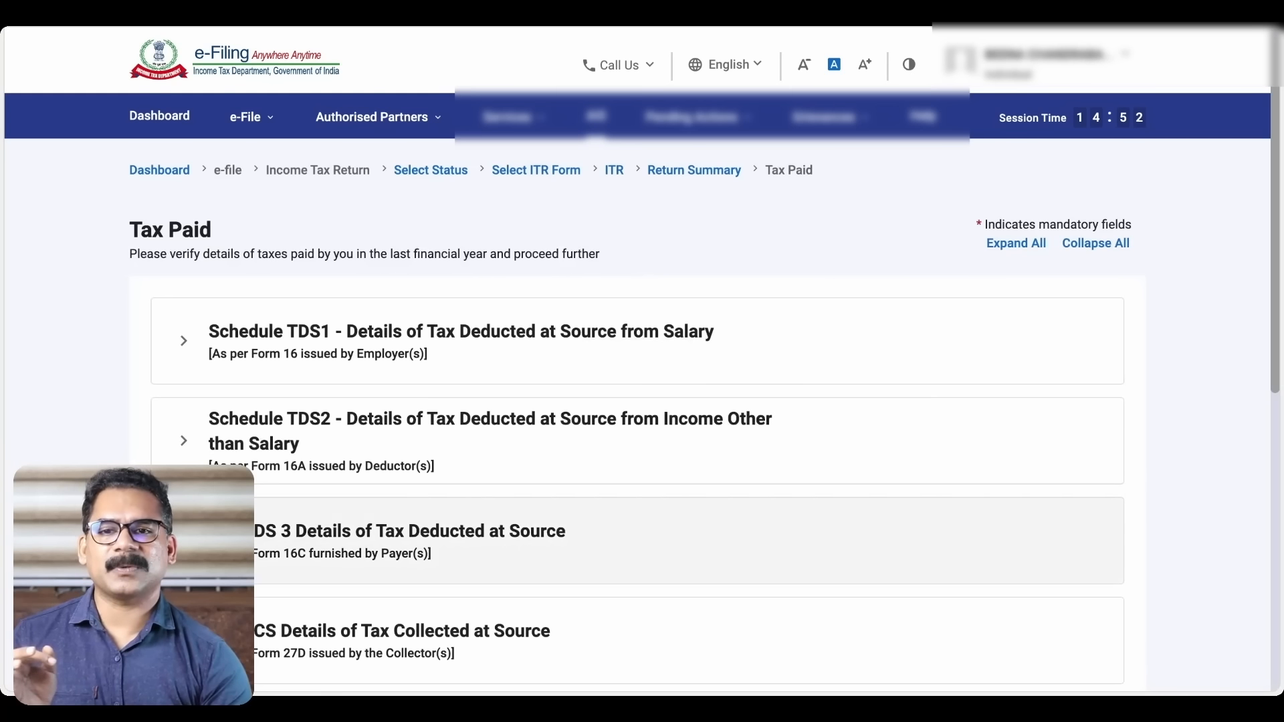
{"action": "scroll", "coordinate": [492, 489], "scroll_direction": "down", "scroll_amount": 8}
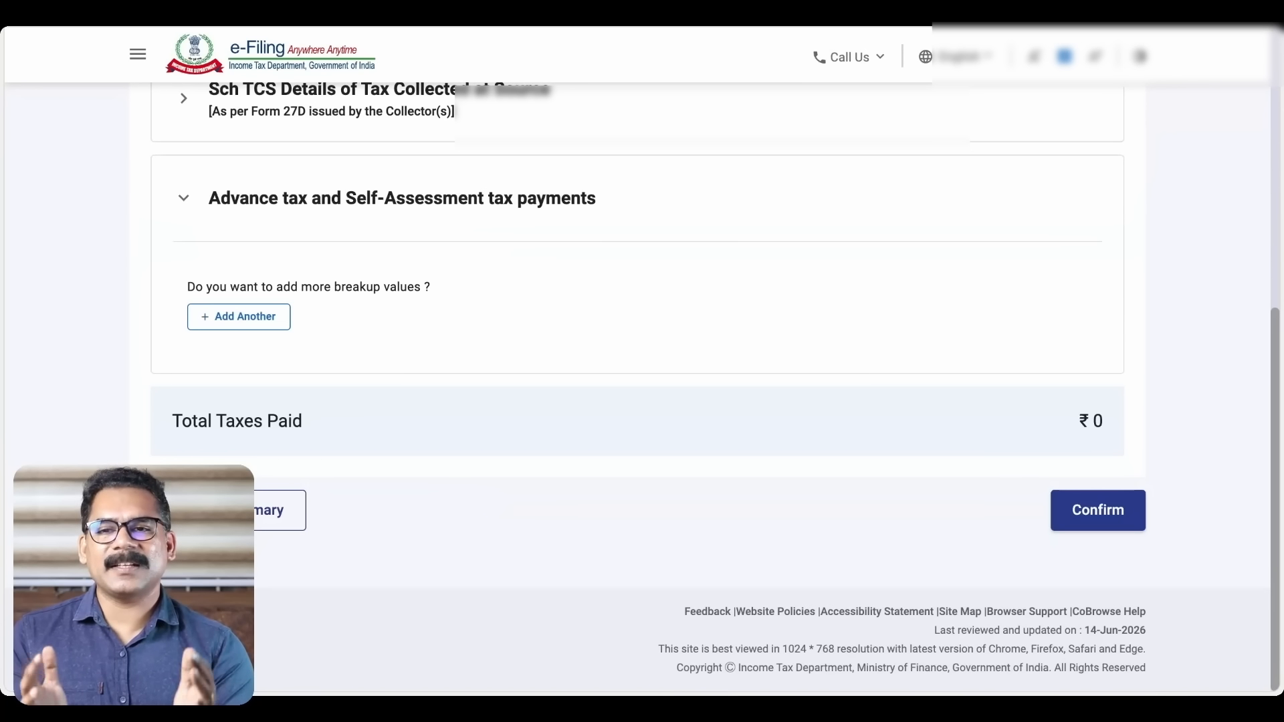
{"action": "scroll", "coordinate": [642, 387], "scroll_direction": "up", "scroll_amount": 5}
{"action": "scroll", "coordinate": [642, 388], "scroll_direction": "up", "scroll_amount": 2}
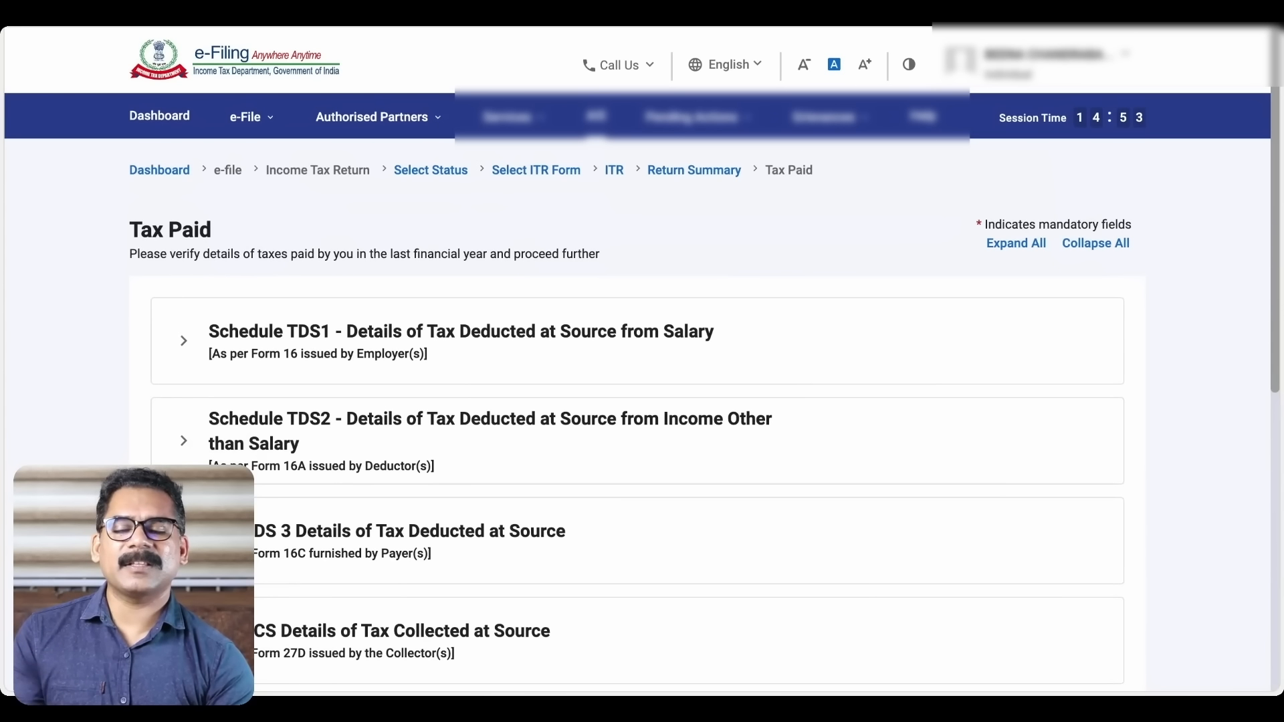
{"action": "scroll", "coordinate": [642, 387], "scroll_direction": "down", "scroll_amount": 8}
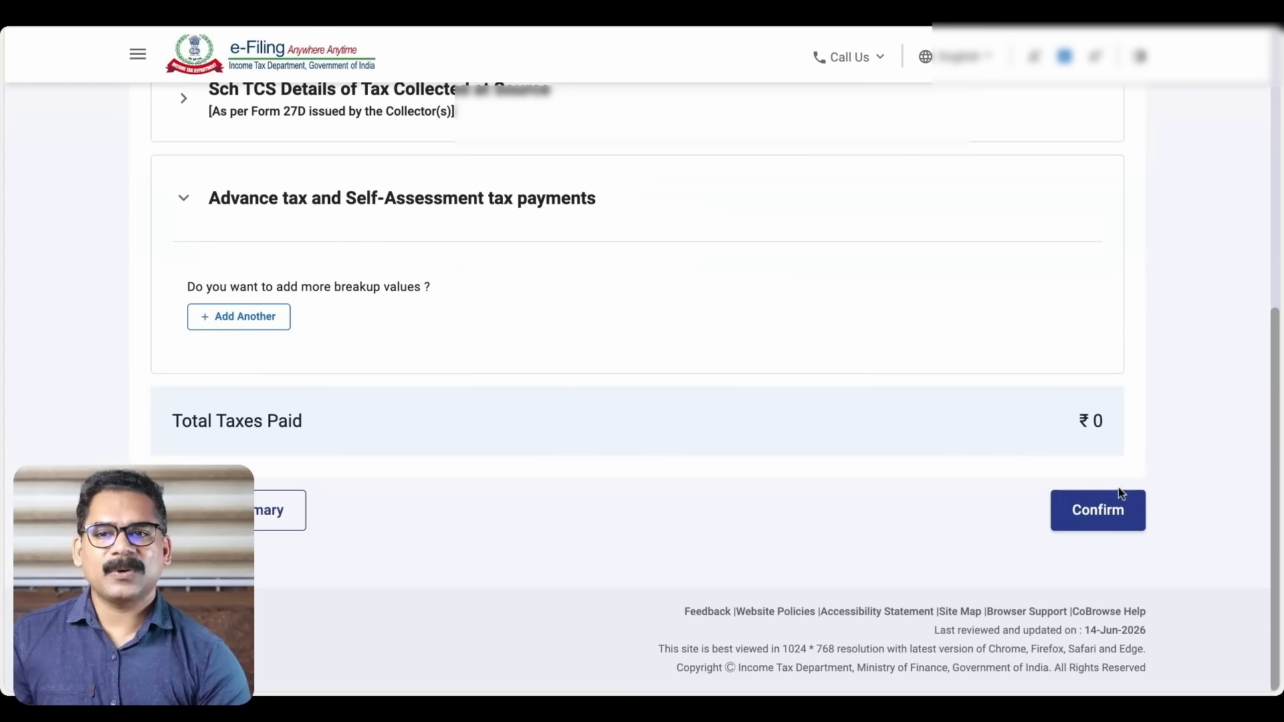
Confirm Tax Paid at ₹0, reopening the section and confirming it again
{"action": "left_click", "coordinate": [1121, 518]}
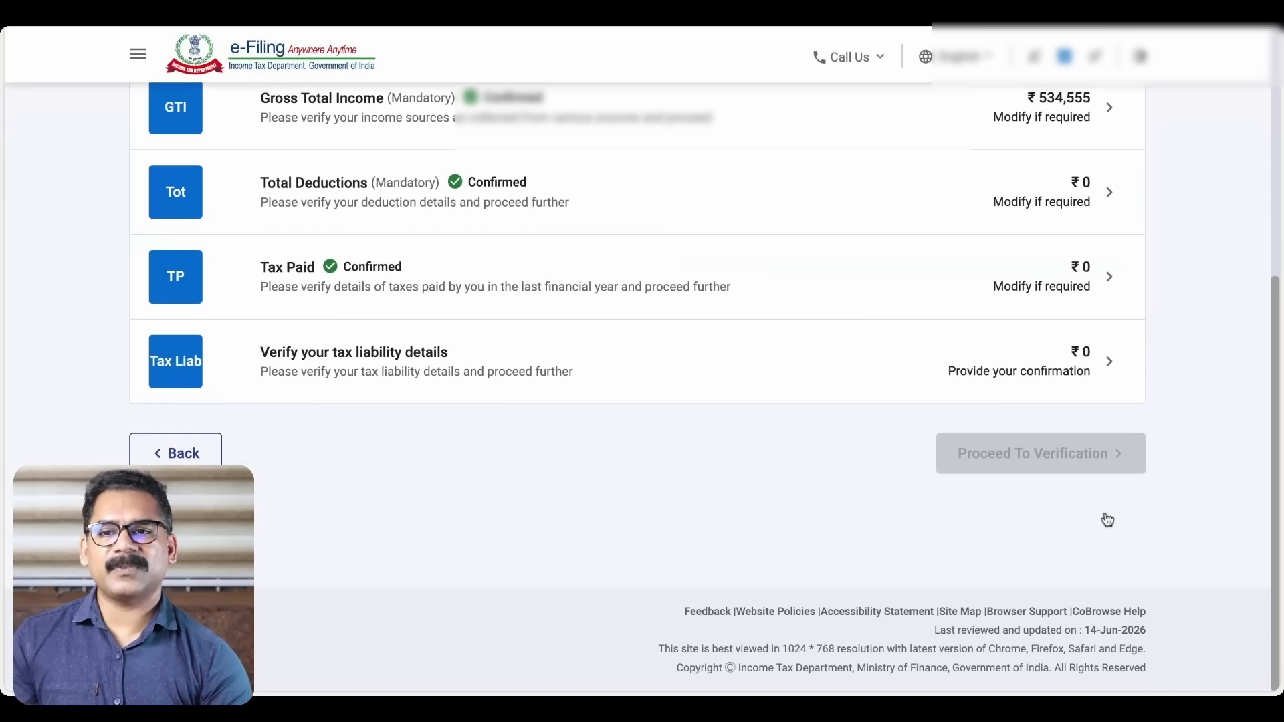
{"action": "scroll", "coordinate": [696, 414], "scroll_direction": "up", "scroll_amount": 3}
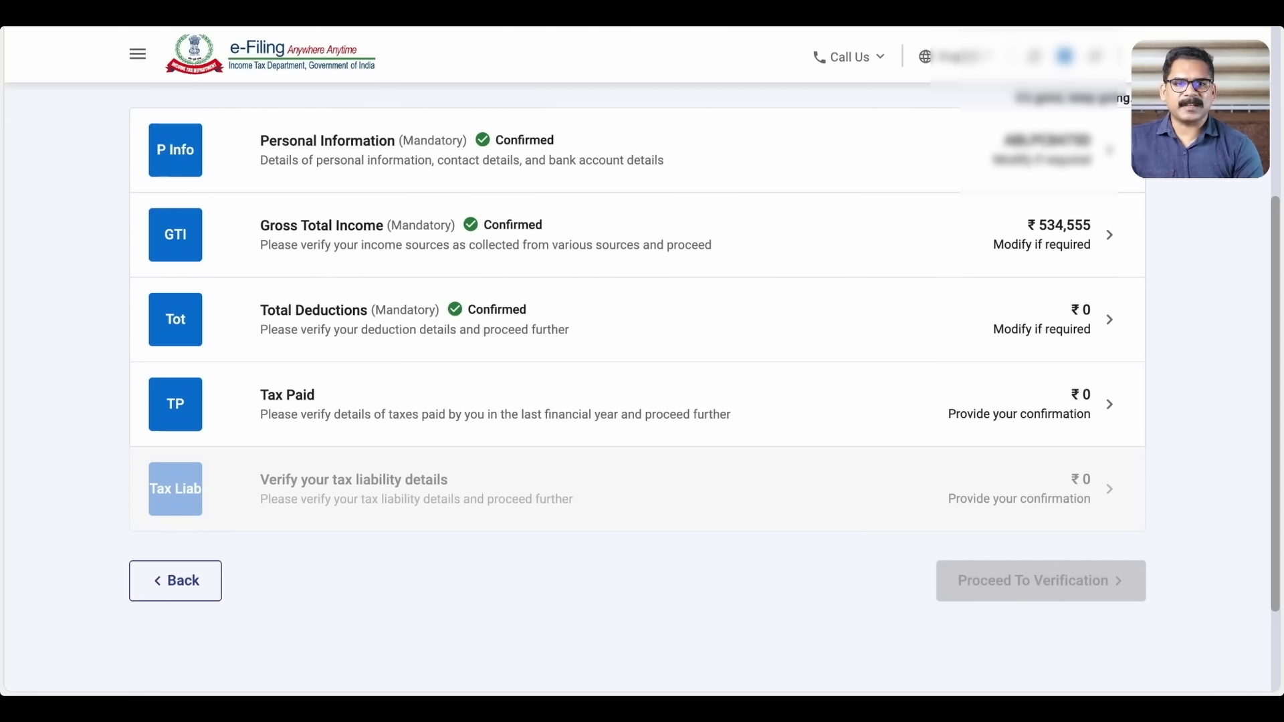
{"action": "left_click", "coordinate": [1105, 404]}
{"action": "scroll", "coordinate": [750, 453], "scroll_direction": "down", "scroll_amount": 5}
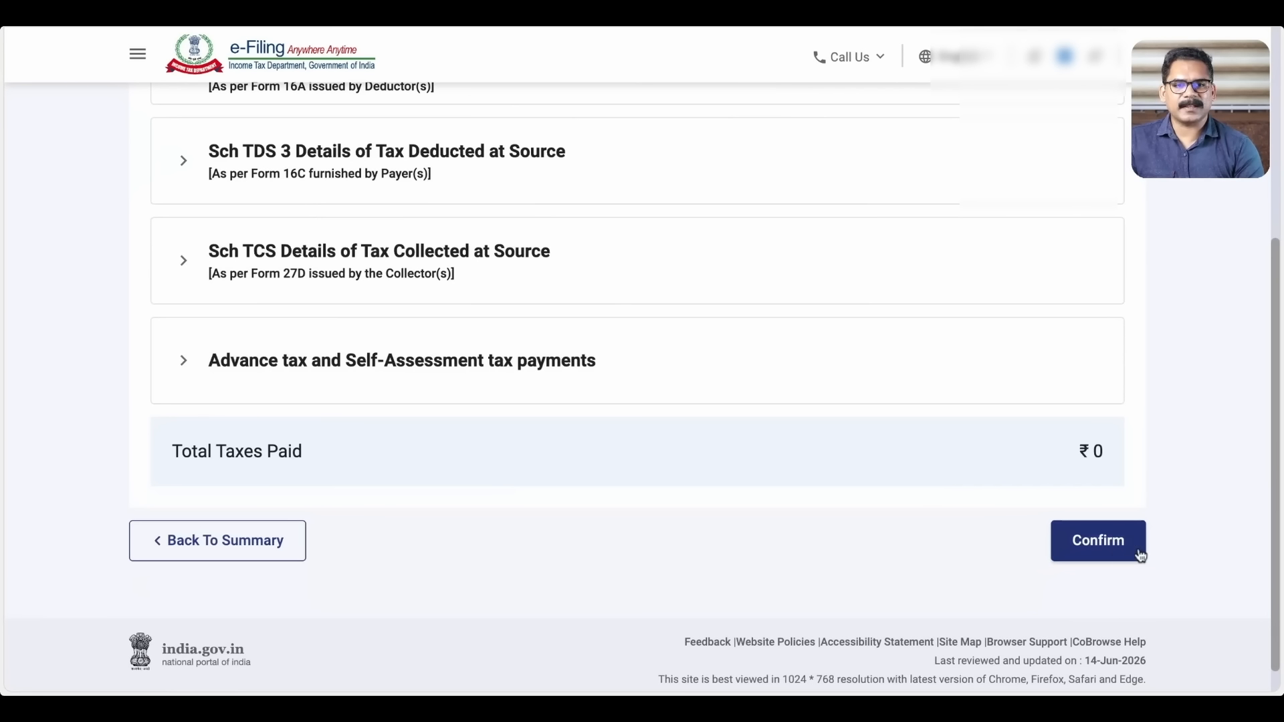
{"action": "left_click", "coordinate": [1098, 540]}
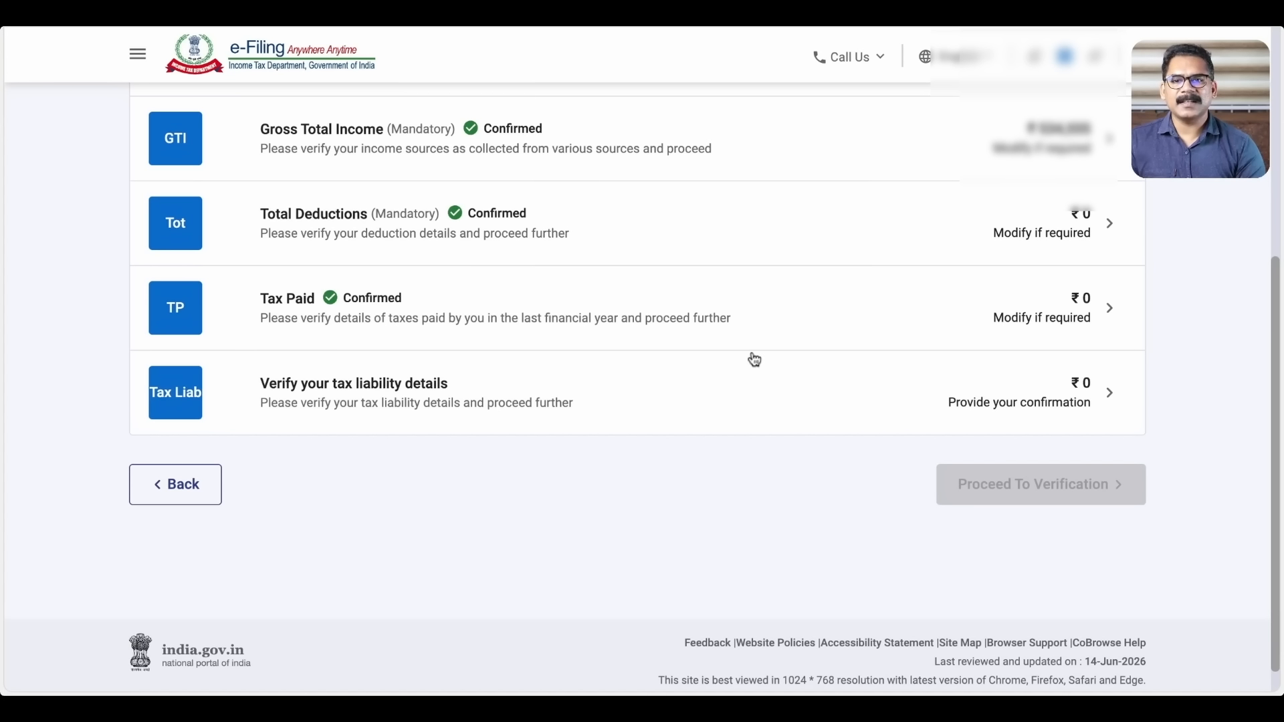
Review the tax computation and interest, with ₹6,728 87A rebate and ₹0 payable, and confirm
{"action": "left_click", "coordinate": [1107, 393]}
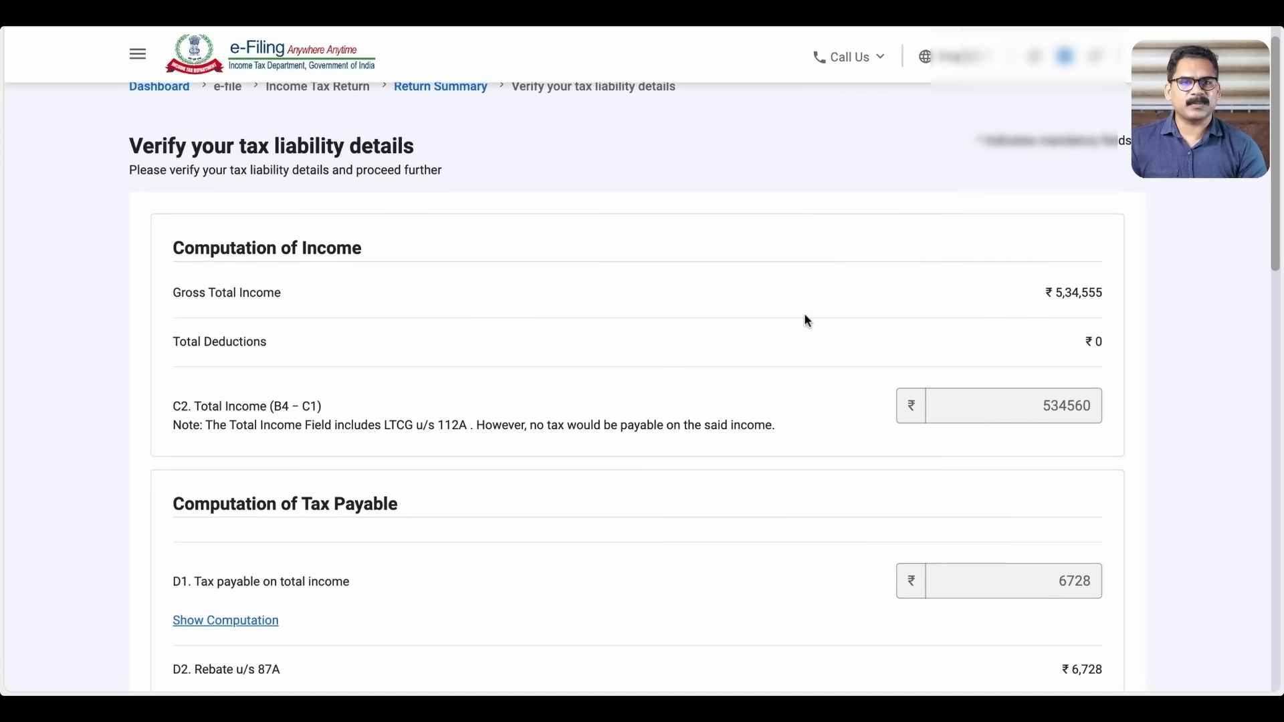
{"action": "scroll", "coordinate": [806, 320], "scroll_direction": "down", "scroll_amount": 1}
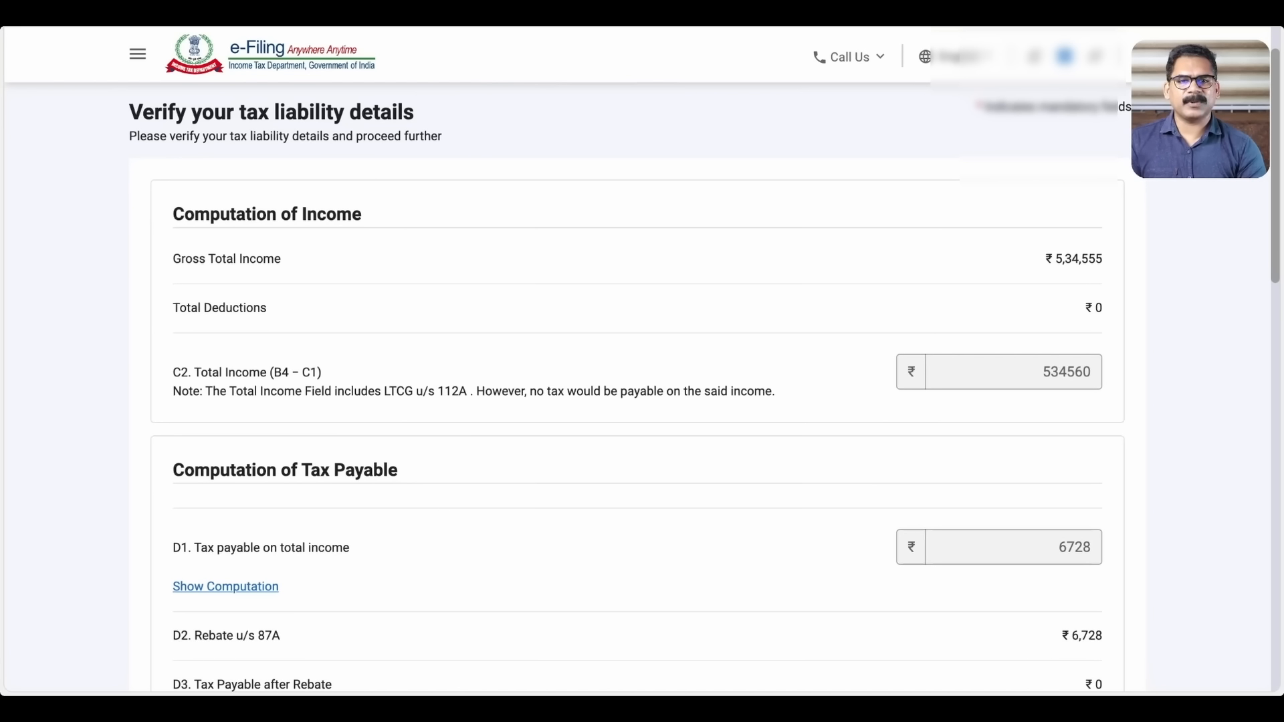
{"action": "scroll", "coordinate": [637, 388], "scroll_direction": "down", "scroll_amount": 1}
{"action": "scroll", "coordinate": [636, 387], "scroll_direction": "down", "scroll_amount": 4}
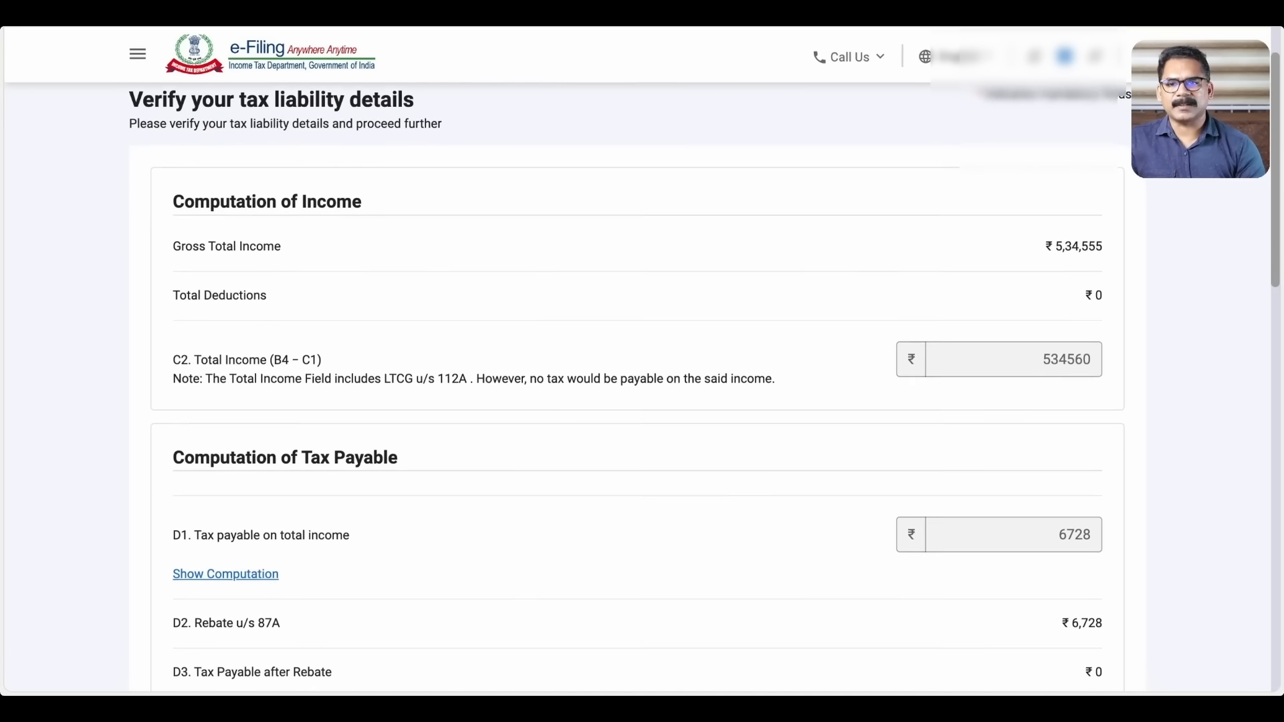
{"action": "scroll", "coordinate": [637, 387], "scroll_direction": "down", "scroll_amount": 2}
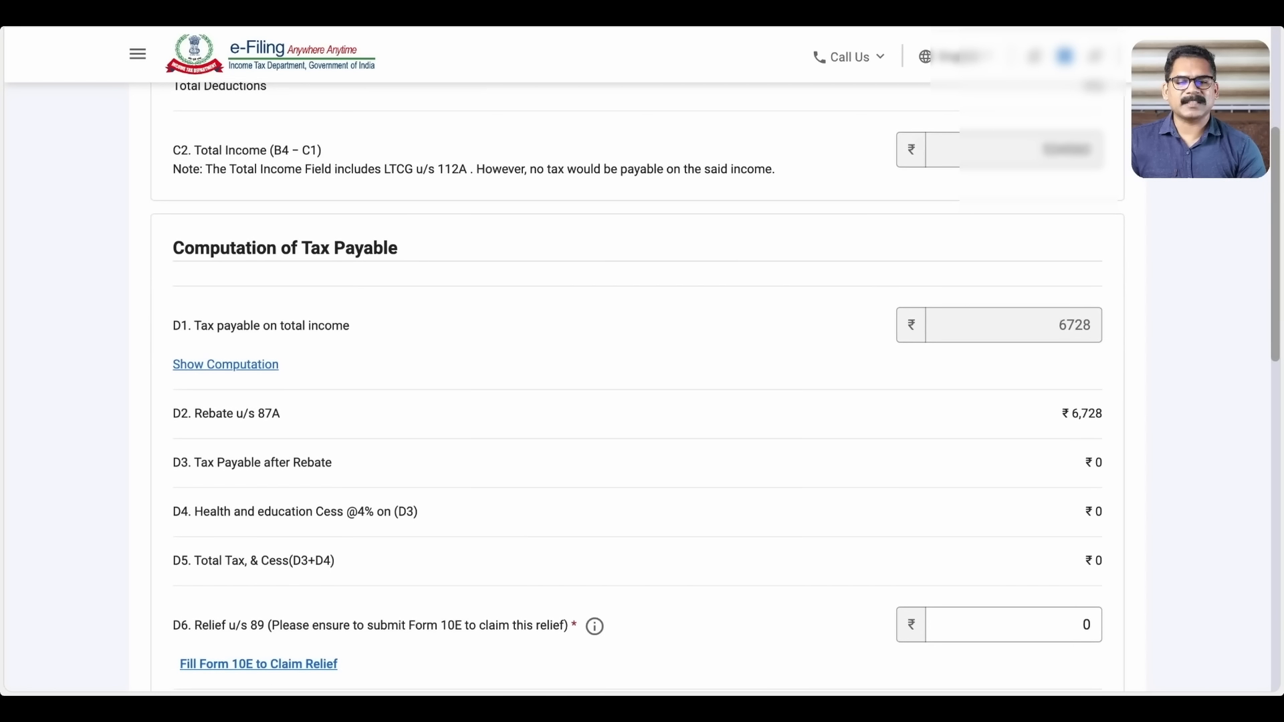
{"action": "scroll", "coordinate": [637, 388], "scroll_direction": "down", "scroll_amount": 1}
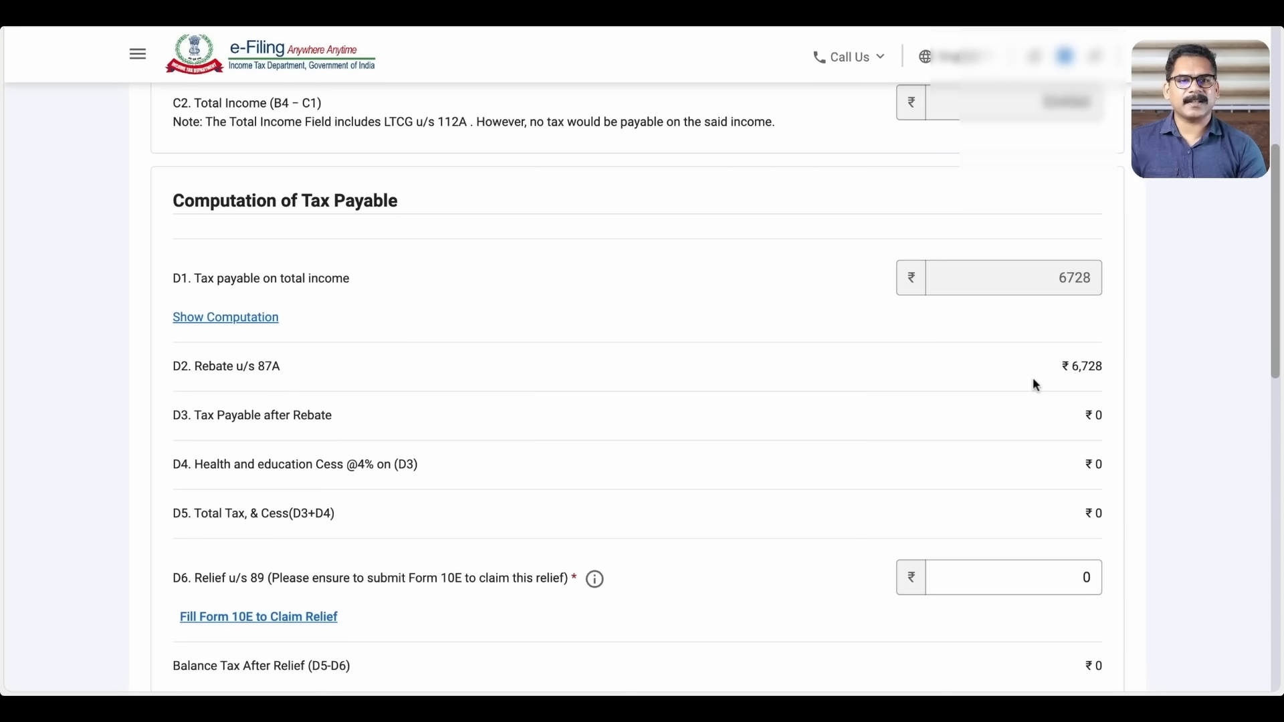
{"action": "scroll", "coordinate": [1033, 378], "scroll_direction": "down", "scroll_amount": 1}
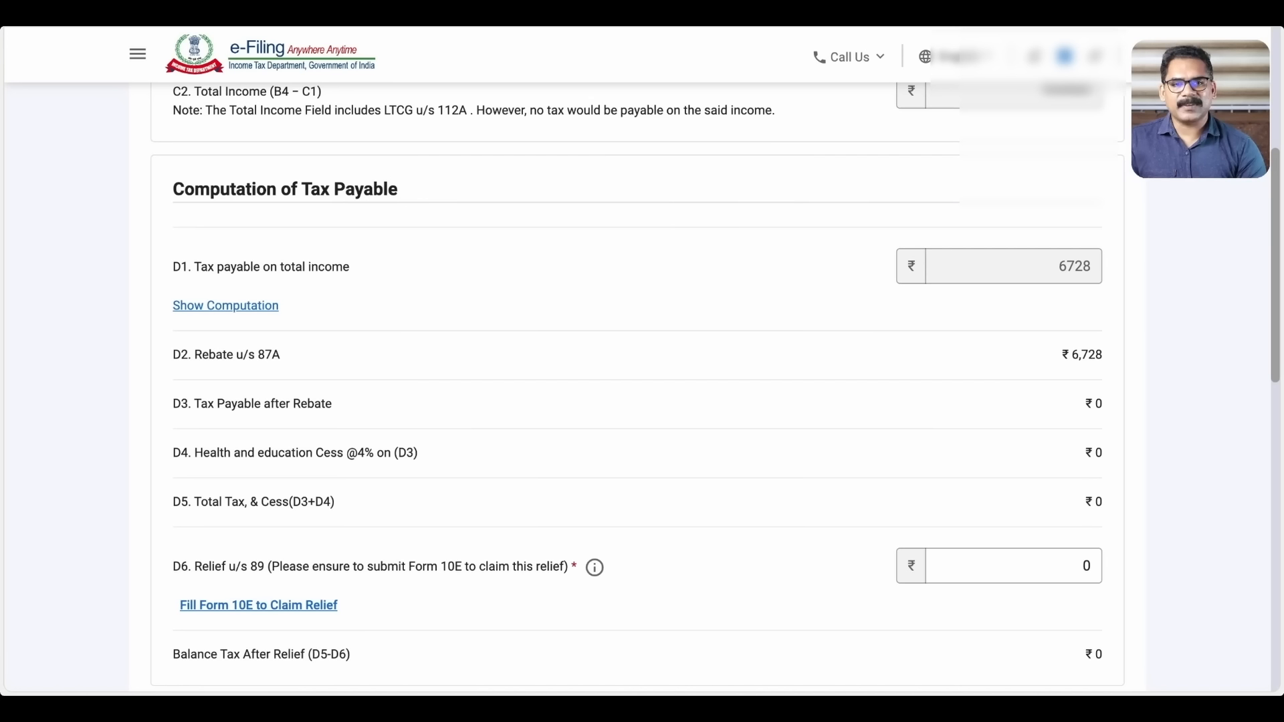
{"action": "scroll", "coordinate": [715, 382], "scroll_direction": "down", "scroll_amount": 1}
{"action": "scroll", "coordinate": [715, 387], "scroll_direction": "down", "scroll_amount": 1}
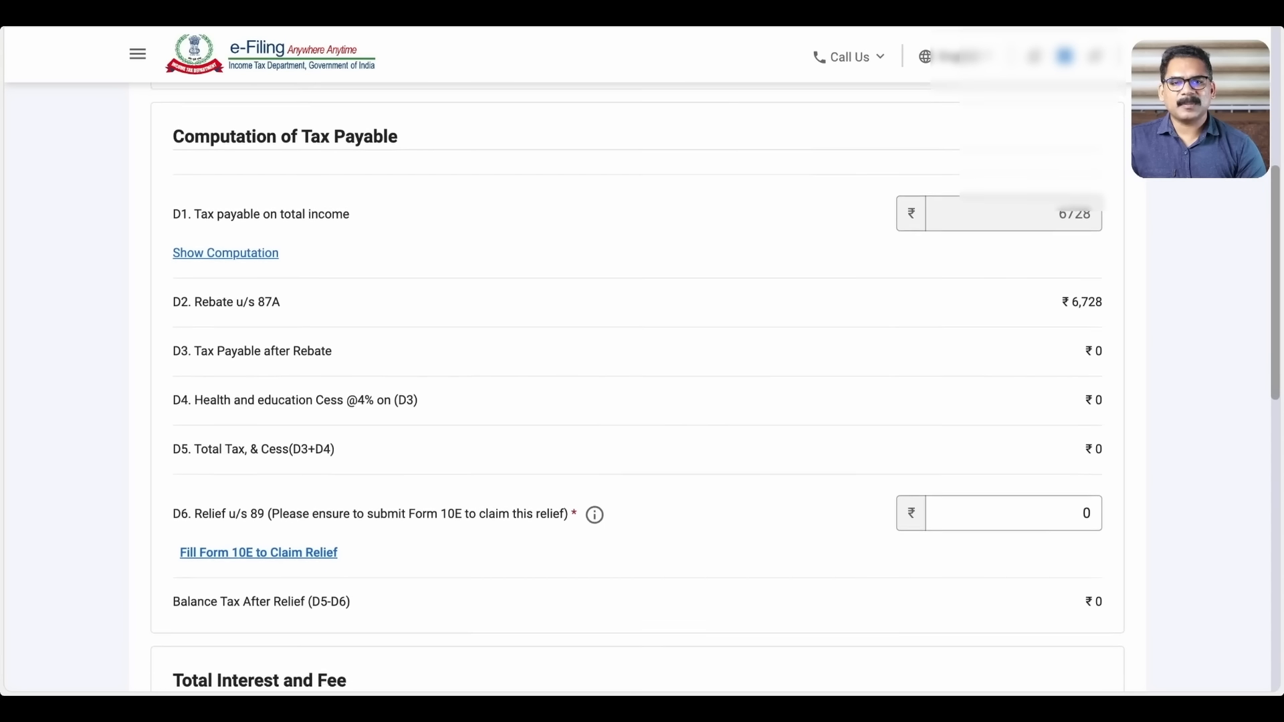
{"action": "scroll", "coordinate": [715, 390], "scroll_direction": "down", "scroll_amount": 1}
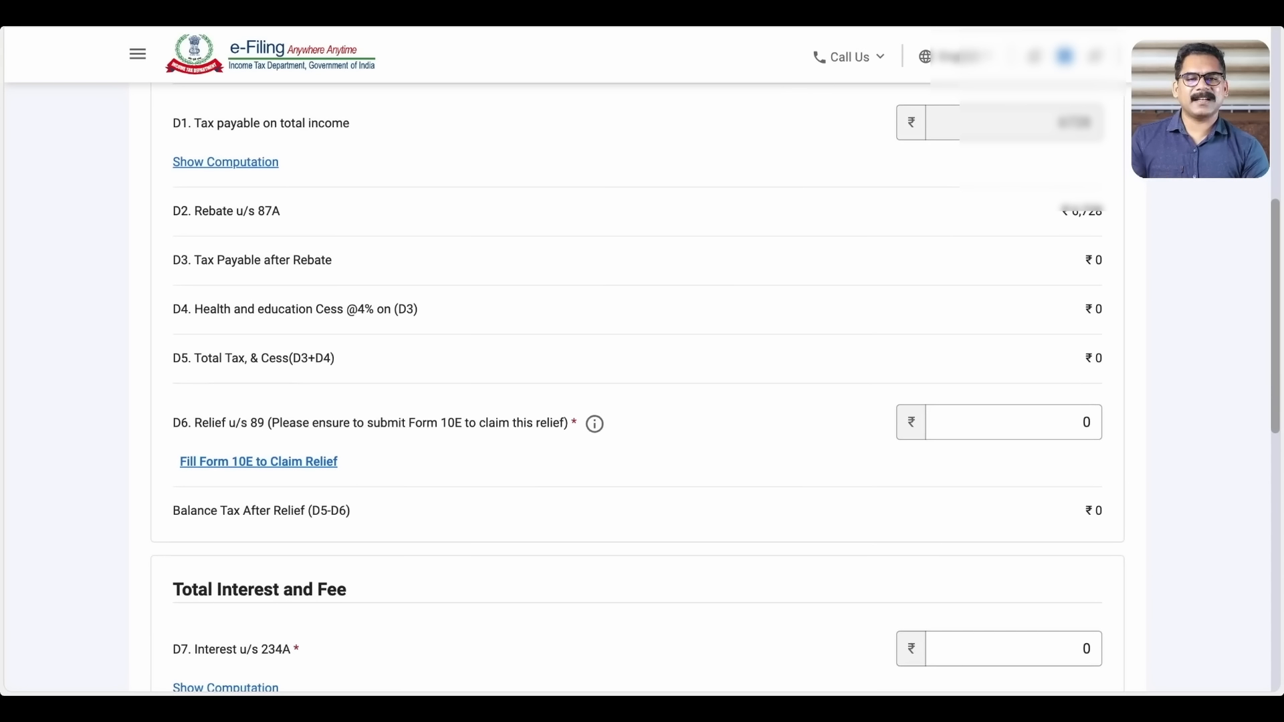
{"action": "scroll", "coordinate": [714, 384], "scroll_direction": "down", "scroll_amount": 1}
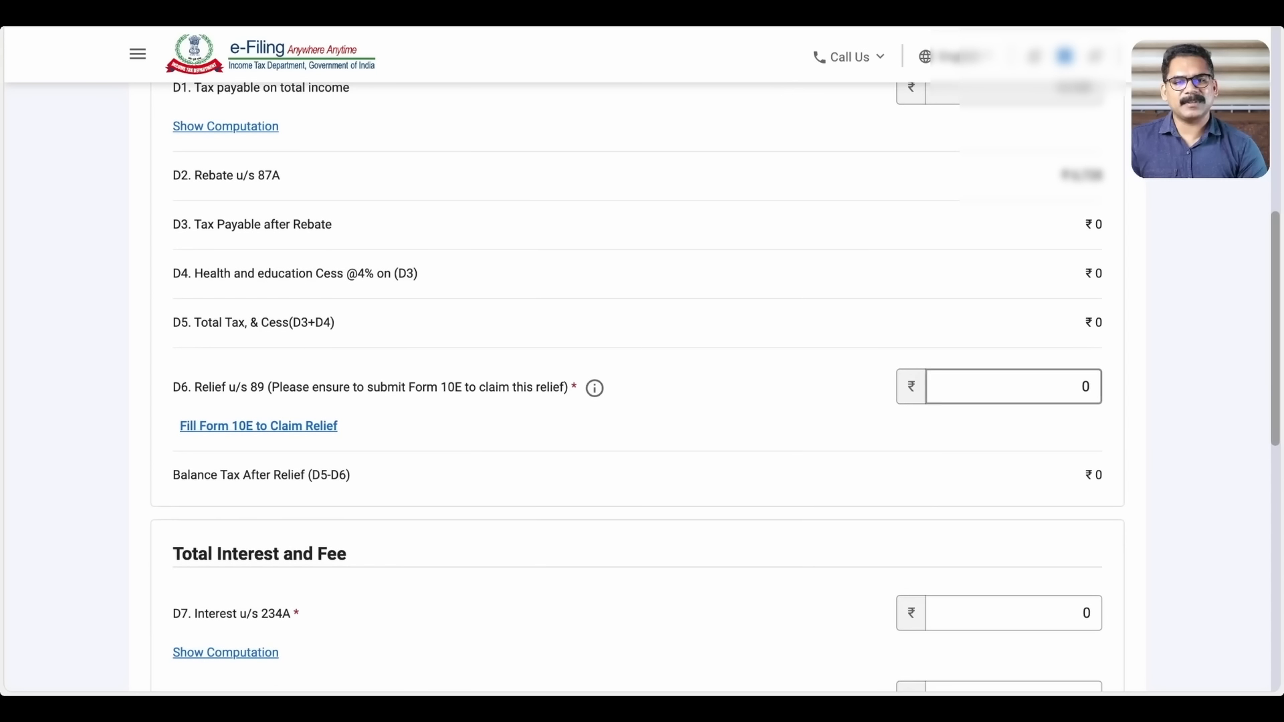
{"action": "scroll", "coordinate": [714, 385], "scroll_direction": "down", "scroll_amount": 1}
{"action": "scroll", "coordinate": [861, 396], "scroll_direction": "down", "scroll_amount": 1}
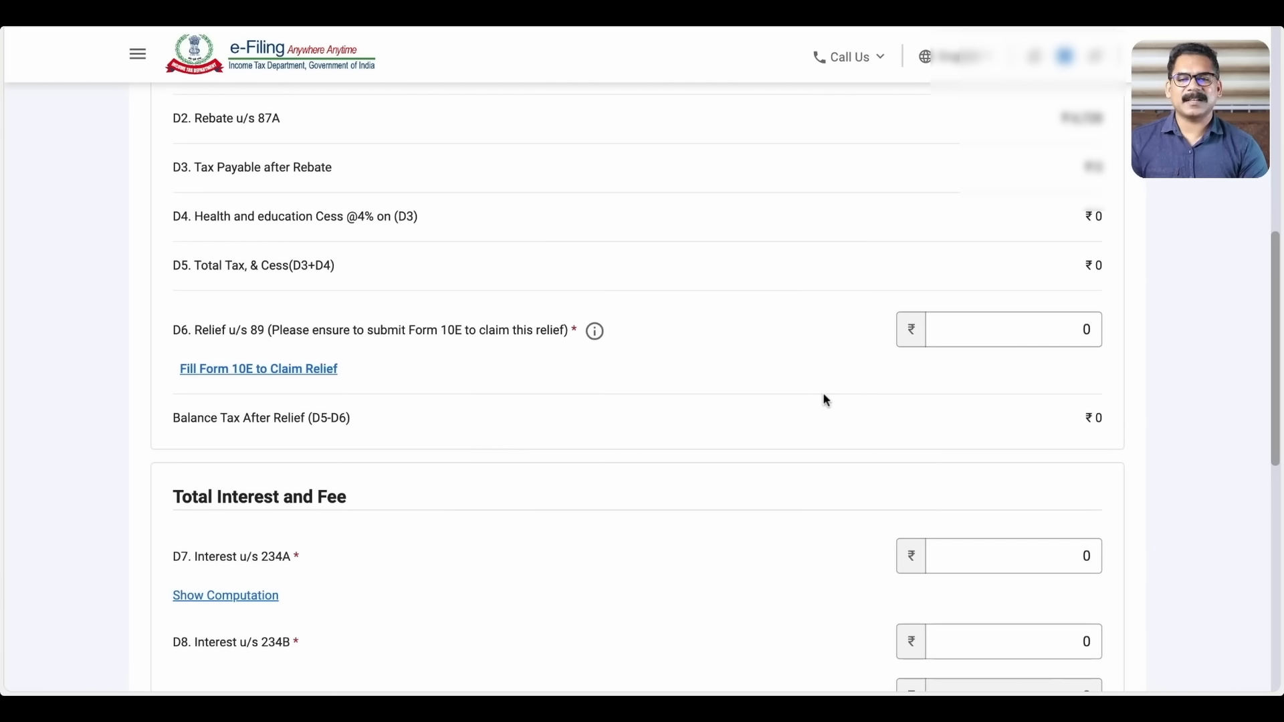
{"action": "scroll", "coordinate": [822, 395], "scroll_direction": "down", "scroll_amount": 1}
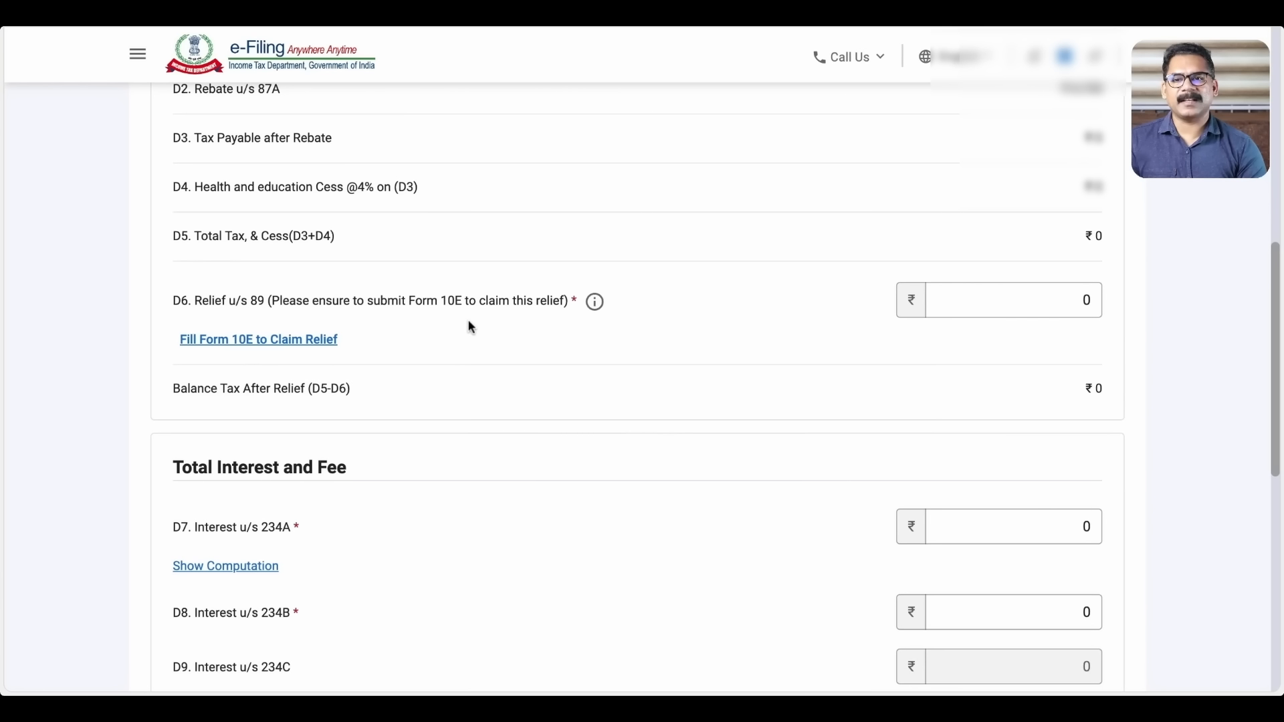
{"action": "scroll", "coordinate": [830, 322], "scroll_direction": "down", "scroll_amount": 3}
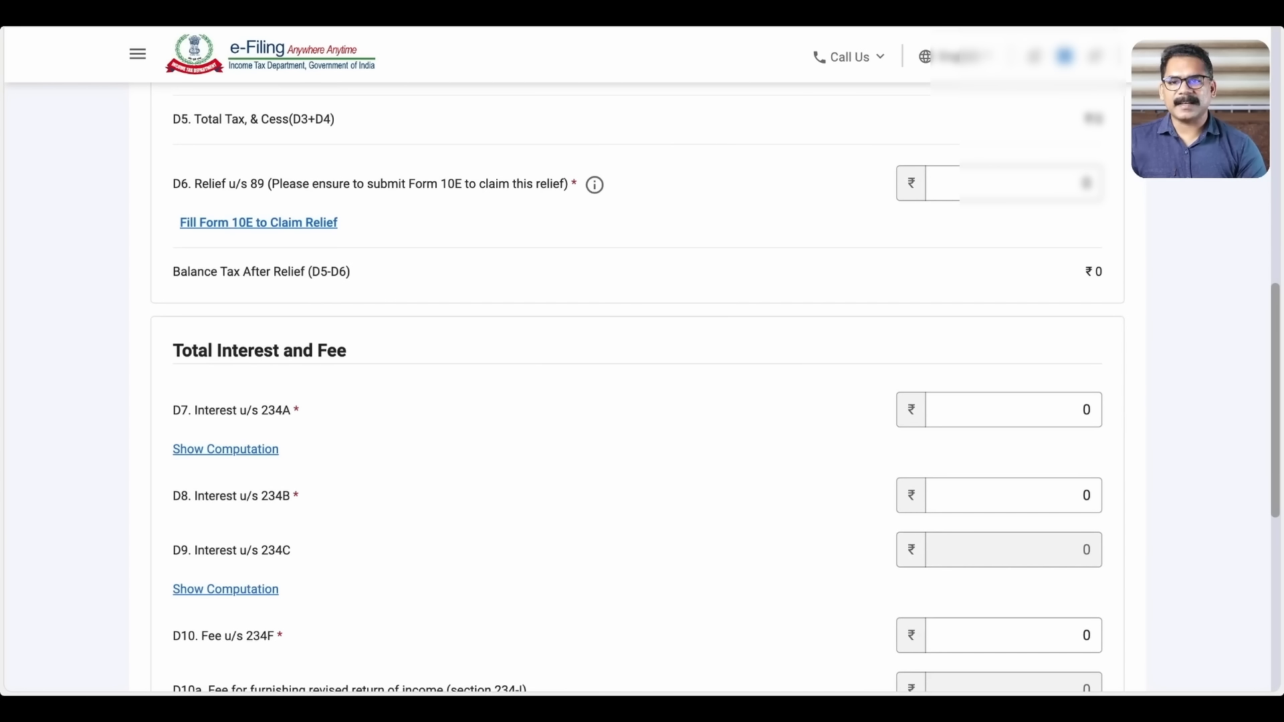
{"action": "scroll", "coordinate": [714, 388], "scroll_direction": "down", "scroll_amount": 3}
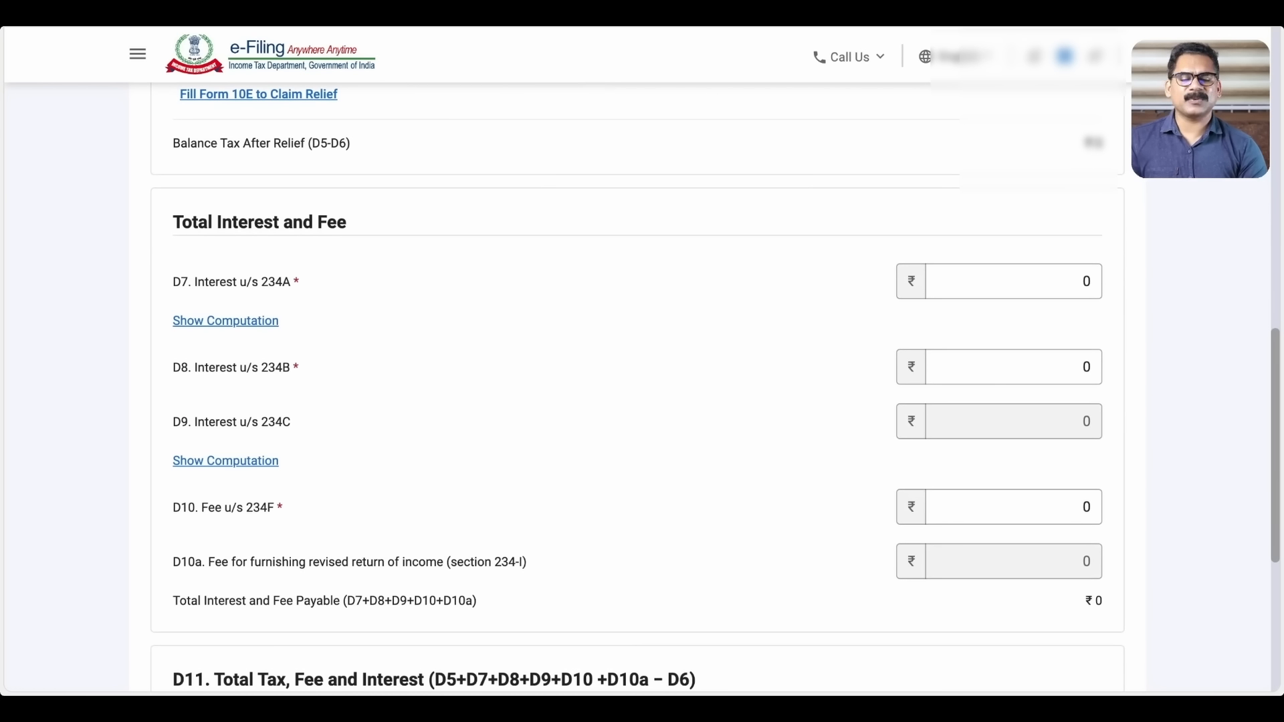
{"action": "scroll", "coordinate": [642, 388], "scroll_direction": "down", "scroll_amount": 1}
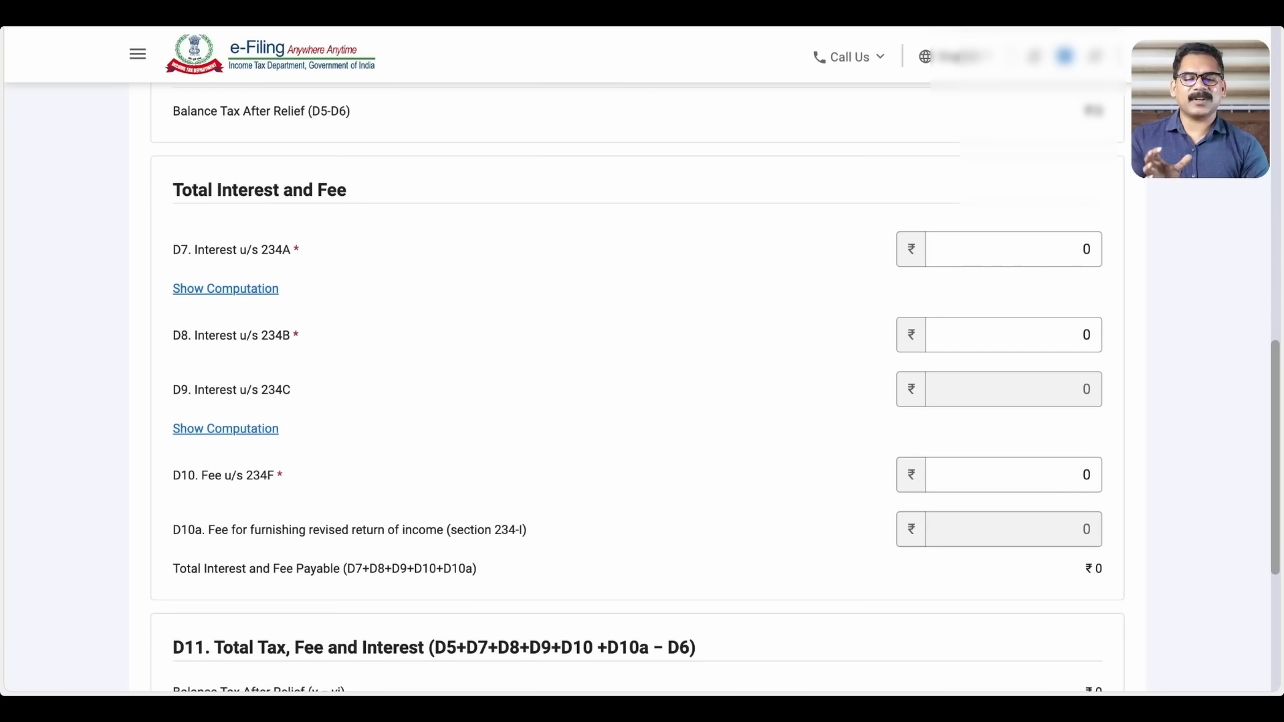
{"action": "scroll", "coordinate": [642, 388], "scroll_direction": "down", "scroll_amount": 1}
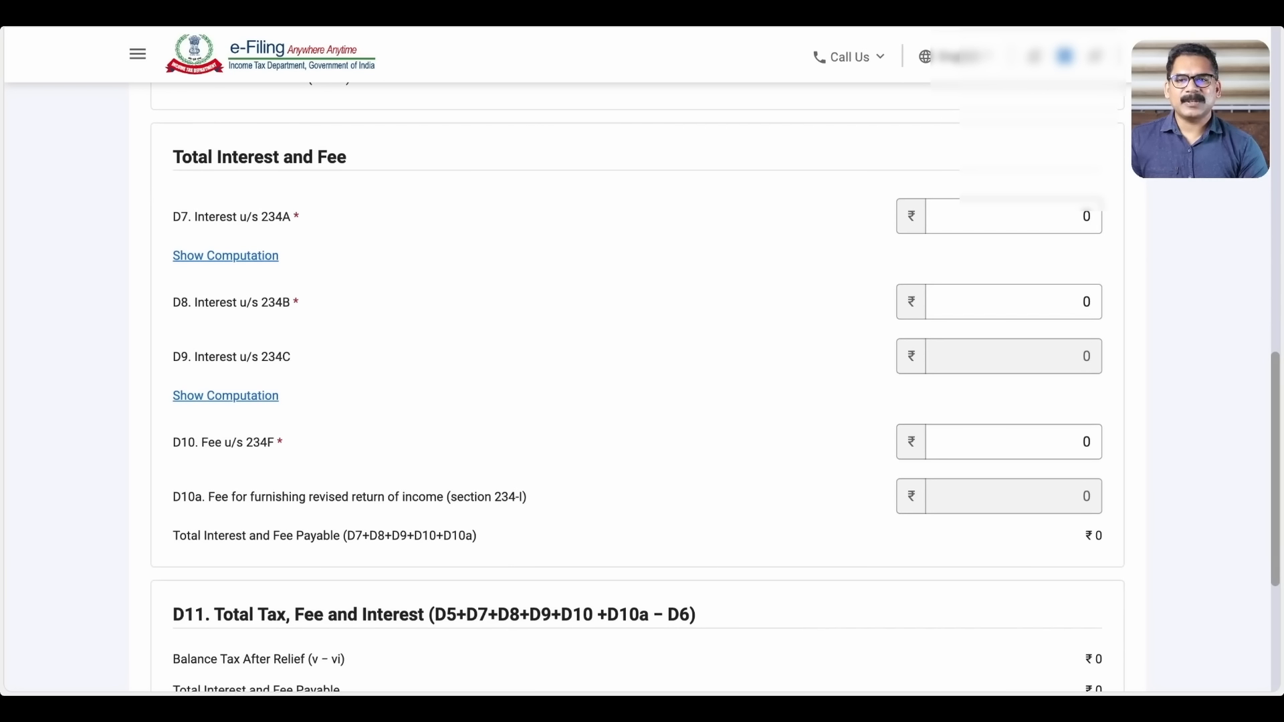
{"action": "scroll", "coordinate": [641, 387], "scroll_direction": "down", "scroll_amount": 4}
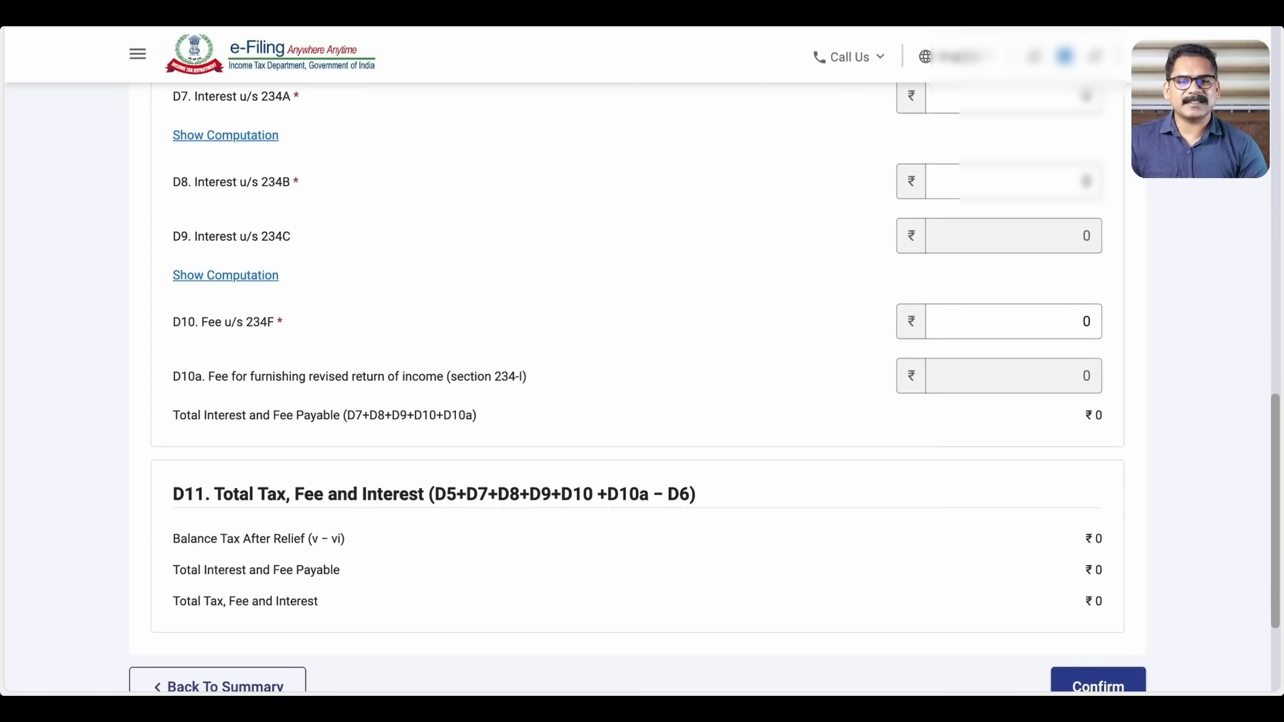
{"action": "scroll", "coordinate": [642, 388], "scroll_direction": "down", "scroll_amount": 2}
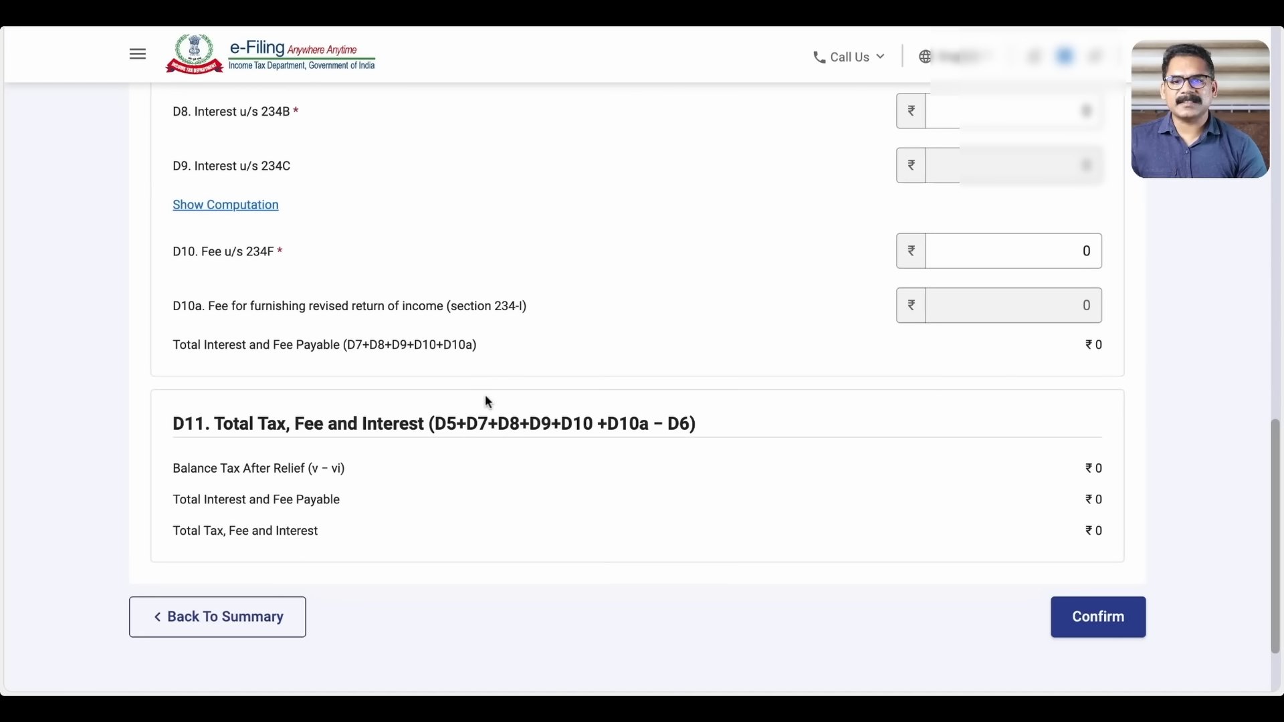
{"action": "scroll", "coordinate": [708, 402], "scroll_direction": "down", "scroll_amount": 1}
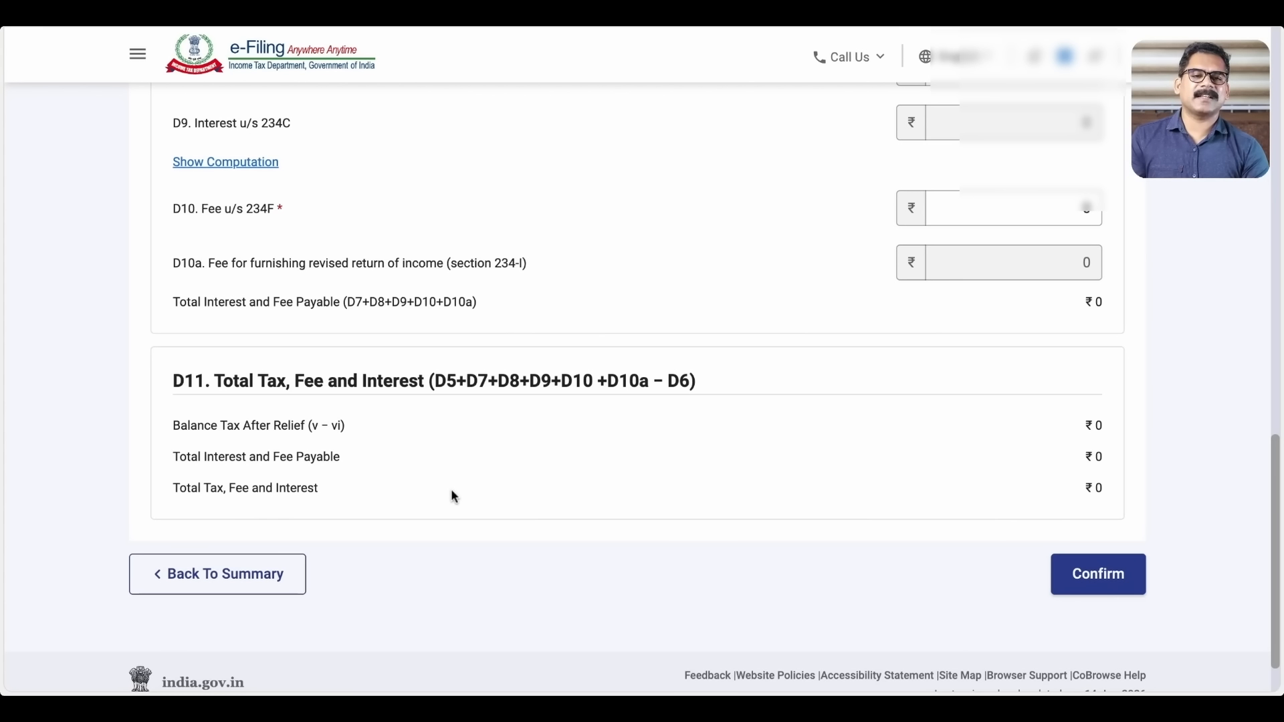
{"action": "left_click", "coordinate": [1100, 576]}
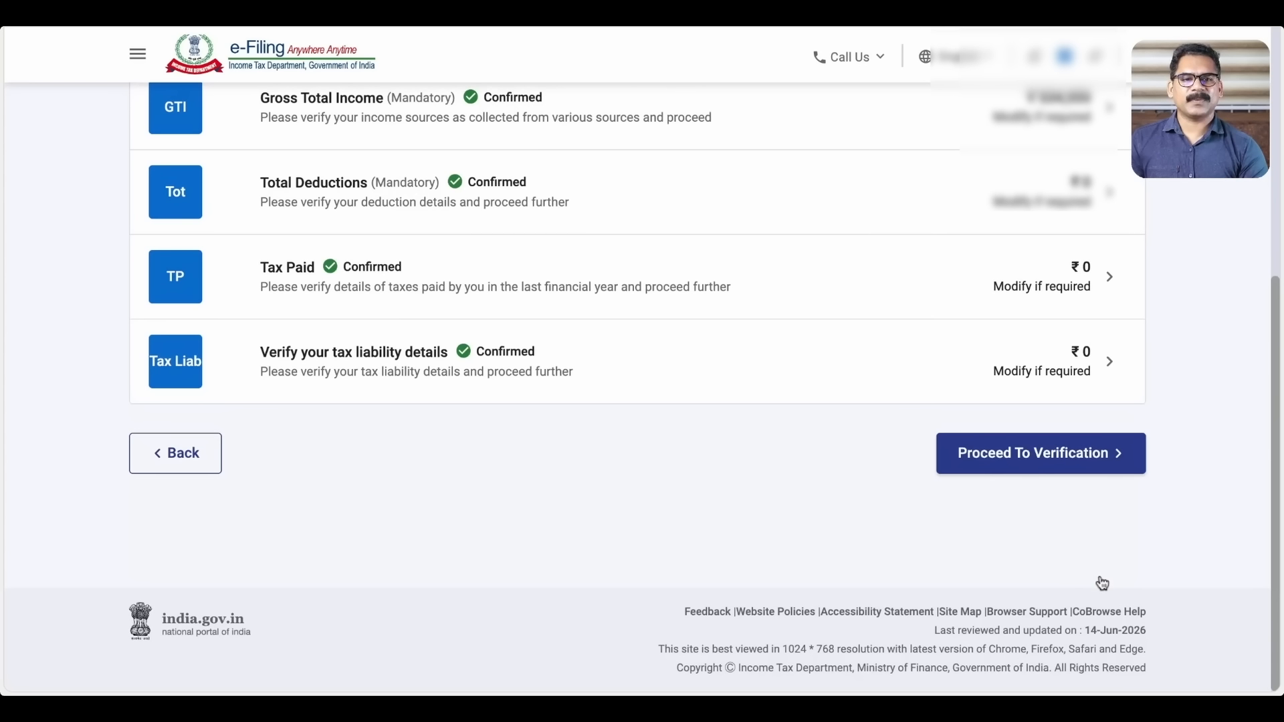
Dismiss the 'Something went wrong' error and proceed to verification of the return
{"action": "scroll", "coordinate": [1217, 318], "scroll_direction": "up", "scroll_amount": 3}
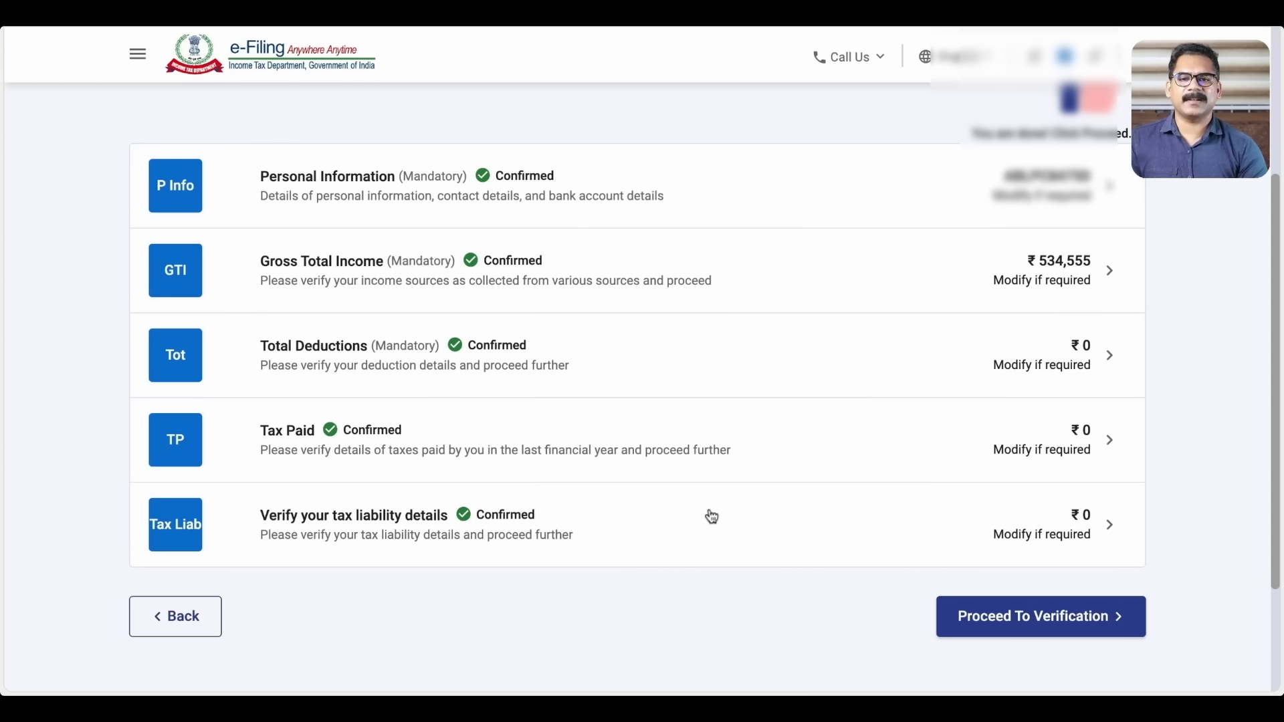
{"action": "left_click", "coordinate": [1097, 624]}
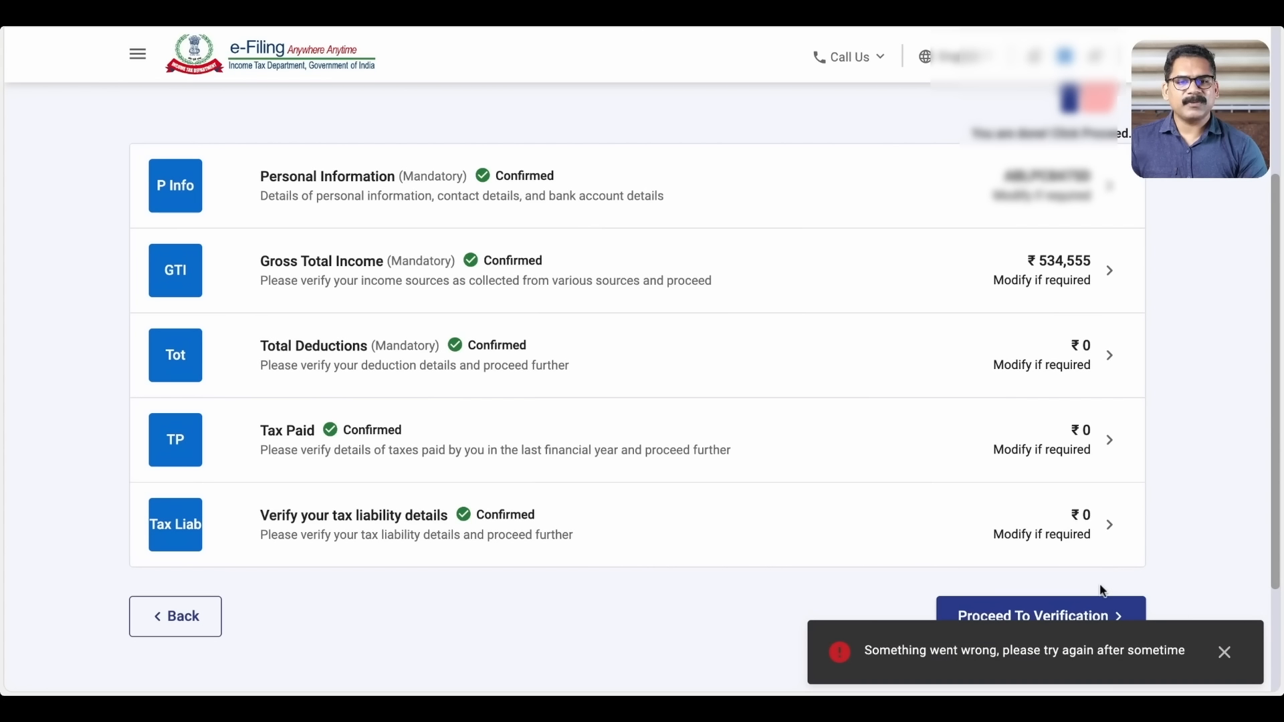
{"action": "left_click", "coordinate": [1226, 659]}
{"action": "left_click", "coordinate": [1076, 631]}
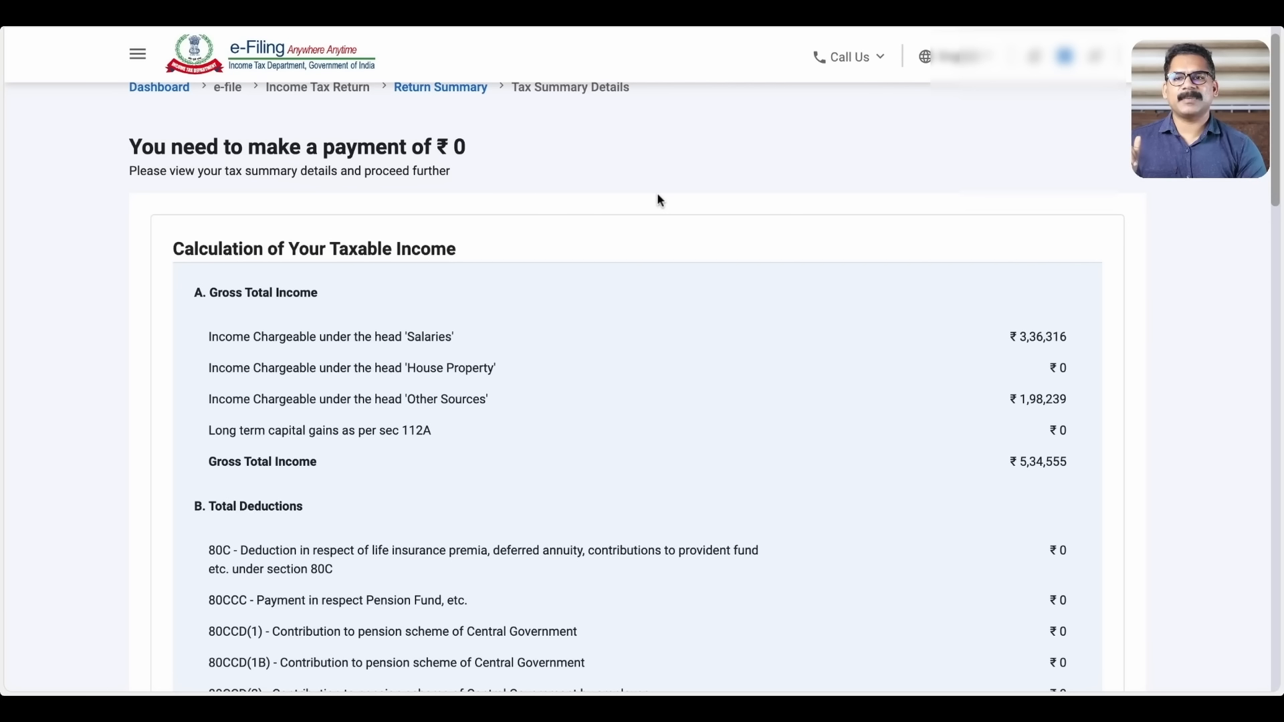
Review the Tax Summary Details down to ₹0 Amount Payable and go to Preview And Submit
{"action": "scroll", "coordinate": [656, 200], "scroll_direction": "up", "scroll_amount": 2}
{"action": "scroll", "coordinate": [659, 200], "scroll_direction": "down", "scroll_amount": 2}
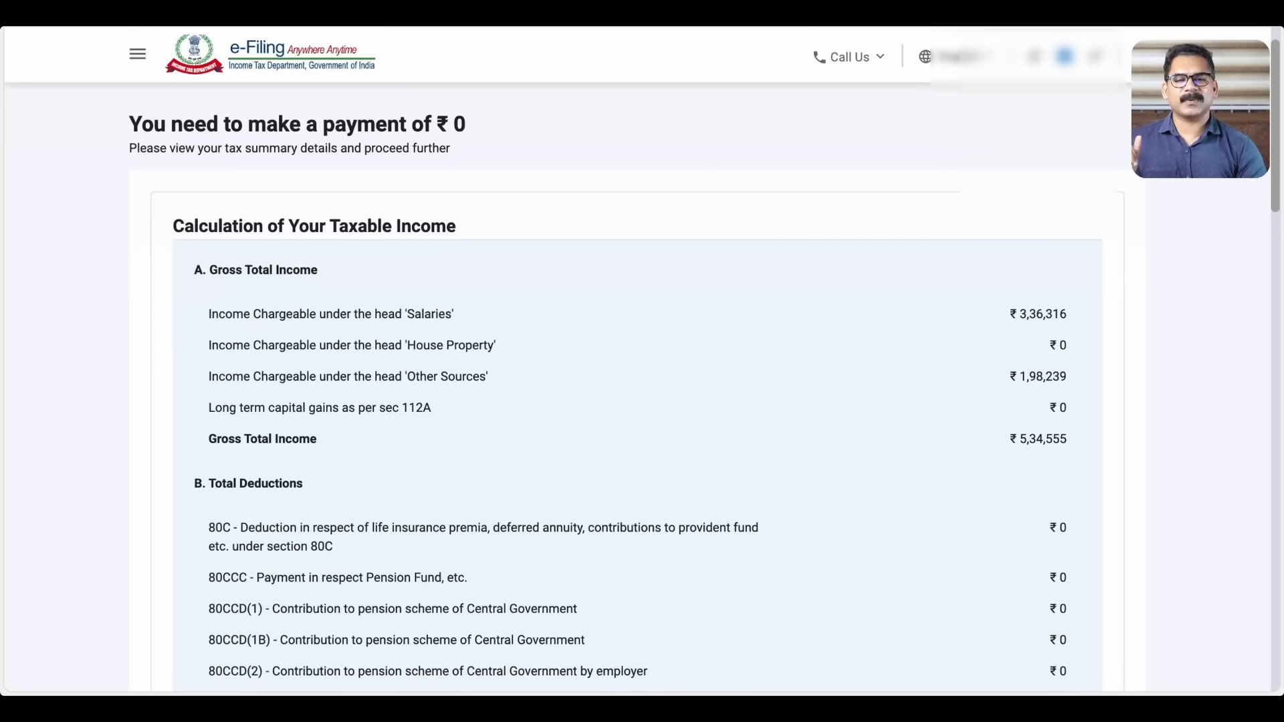
{"action": "scroll", "coordinate": [705, 365], "scroll_direction": "down", "scroll_amount": 1}
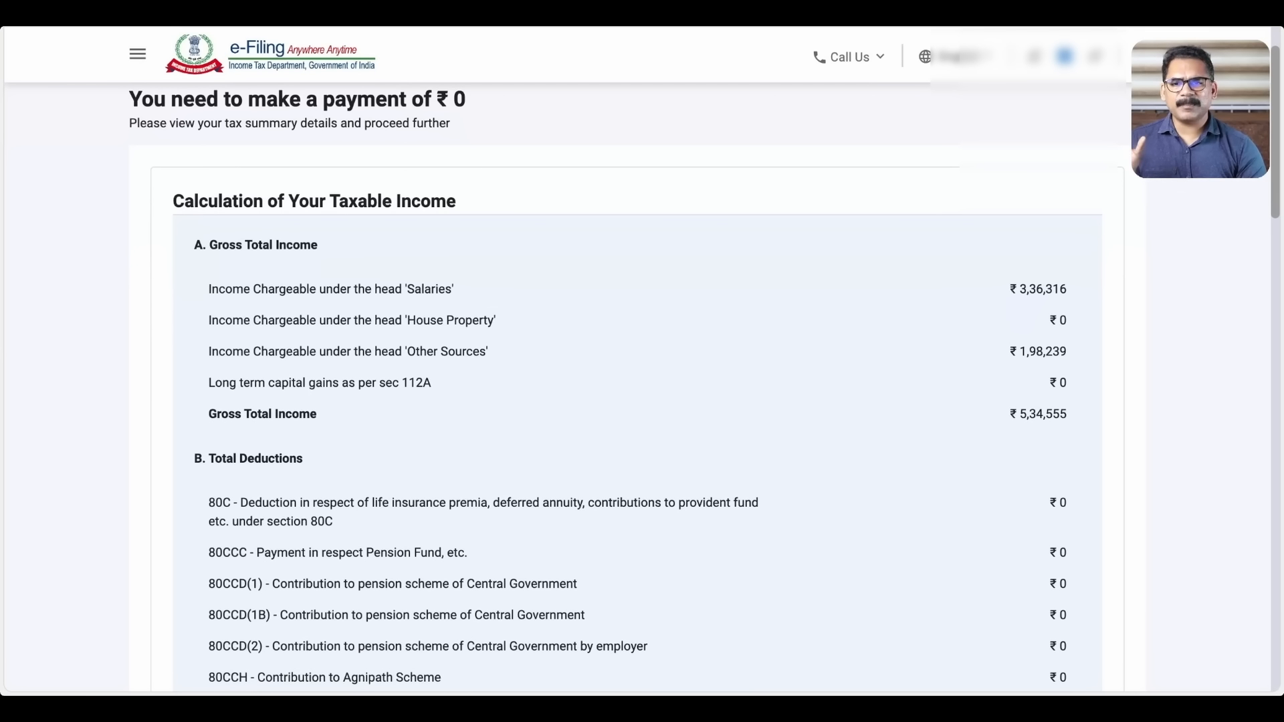
{"action": "scroll", "coordinate": [704, 365], "scroll_direction": "down", "scroll_amount": 1}
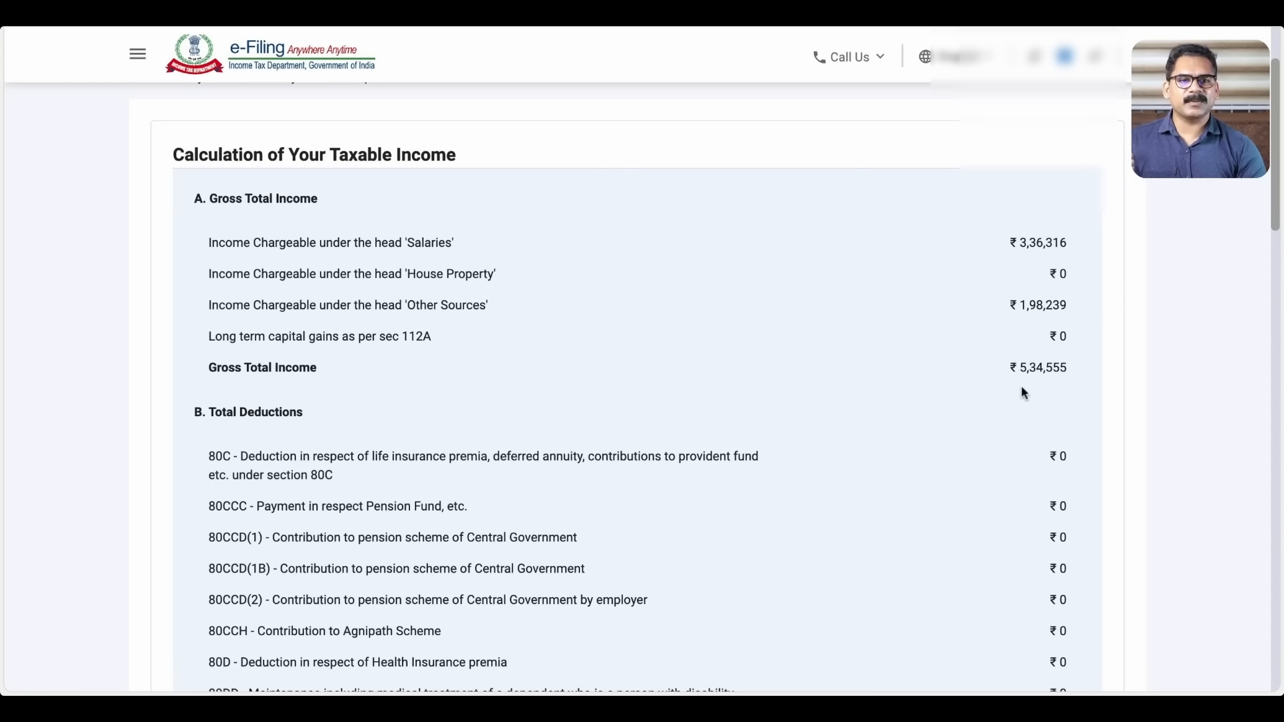
{"action": "scroll", "coordinate": [888, 398], "scroll_direction": "down", "scroll_amount": 3}
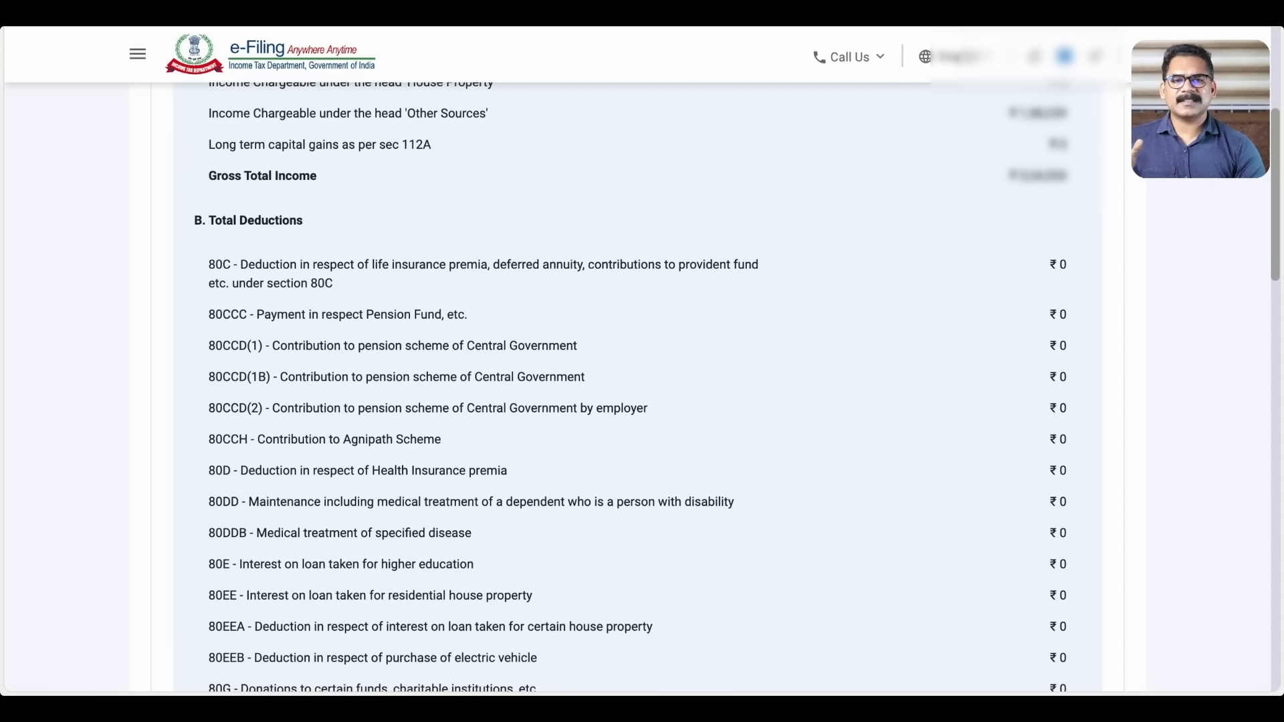
{"action": "scroll", "coordinate": [635, 387], "scroll_direction": "down", "scroll_amount": 2}
{"action": "scroll", "coordinate": [635, 388], "scroll_direction": "down", "scroll_amount": 5}
{"action": "scroll", "coordinate": [635, 388], "scroll_direction": "down", "scroll_amount": 6}
{"action": "scroll", "coordinate": [635, 388], "scroll_direction": "up", "scroll_amount": 2}
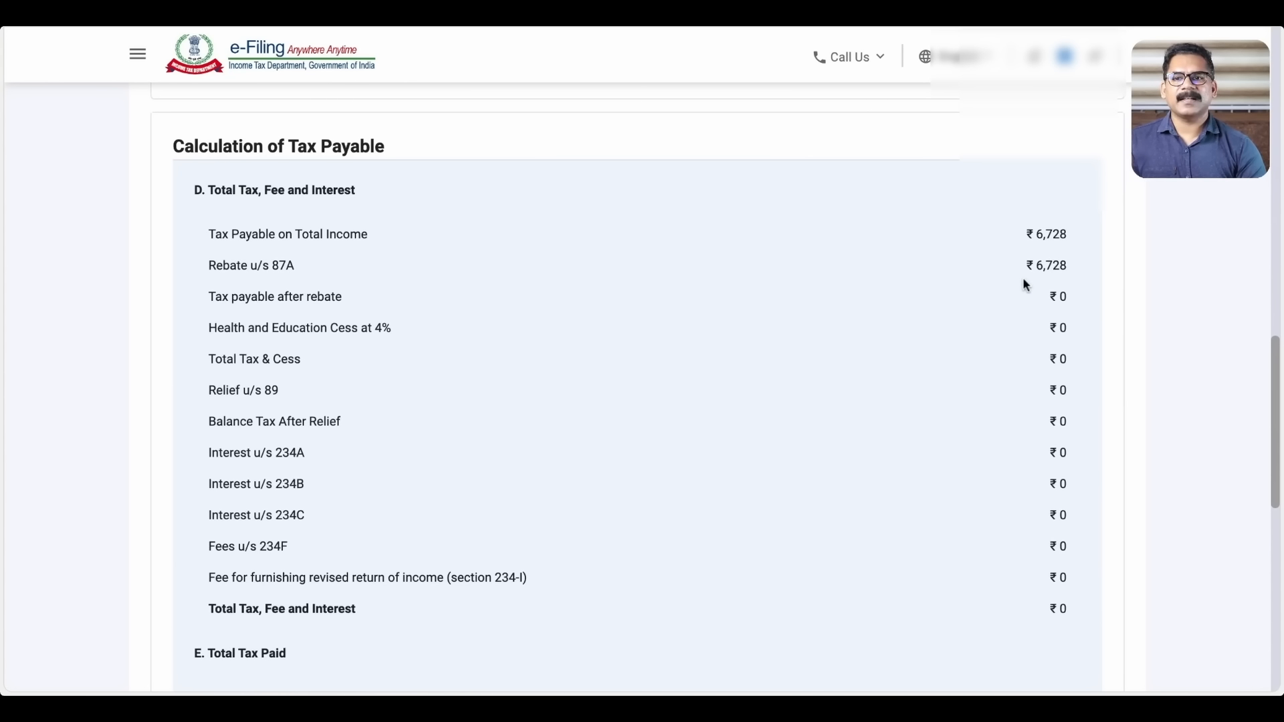
{"action": "scroll", "coordinate": [976, 313], "scroll_direction": "down", "scroll_amount": 1}
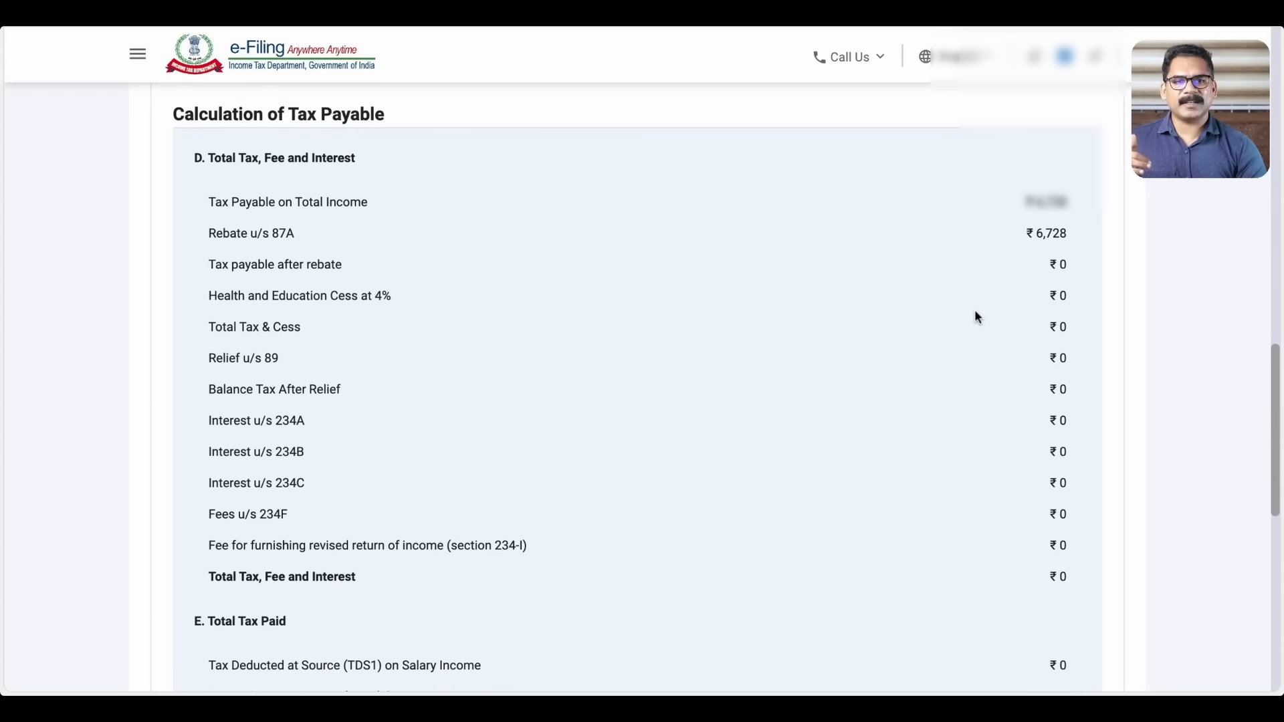
{"action": "scroll", "coordinate": [977, 314], "scroll_direction": "down", "scroll_amount": 1}
{"action": "scroll", "coordinate": [976, 316], "scroll_direction": "down", "scroll_amount": 5}
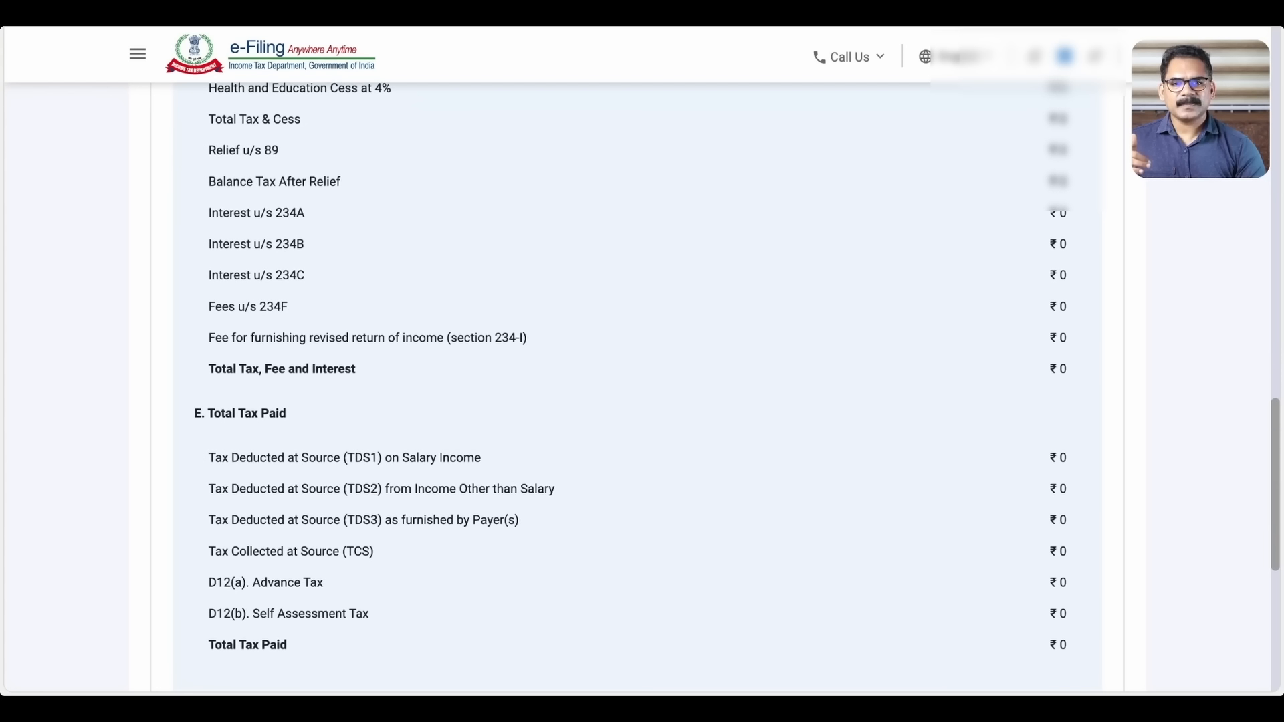
{"action": "scroll", "coordinate": [642, 388], "scroll_direction": "down", "scroll_amount": 3}
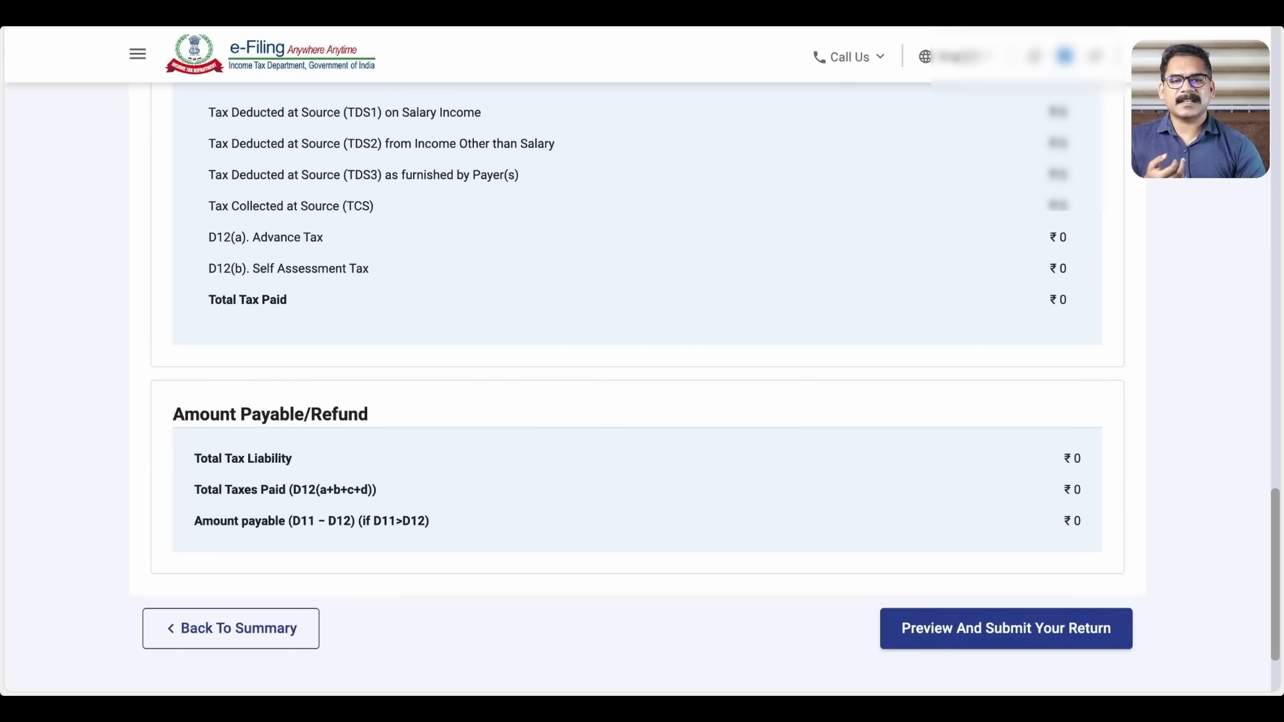
{"action": "scroll", "coordinate": [637, 388], "scroll_direction": "down", "scroll_amount": 1}
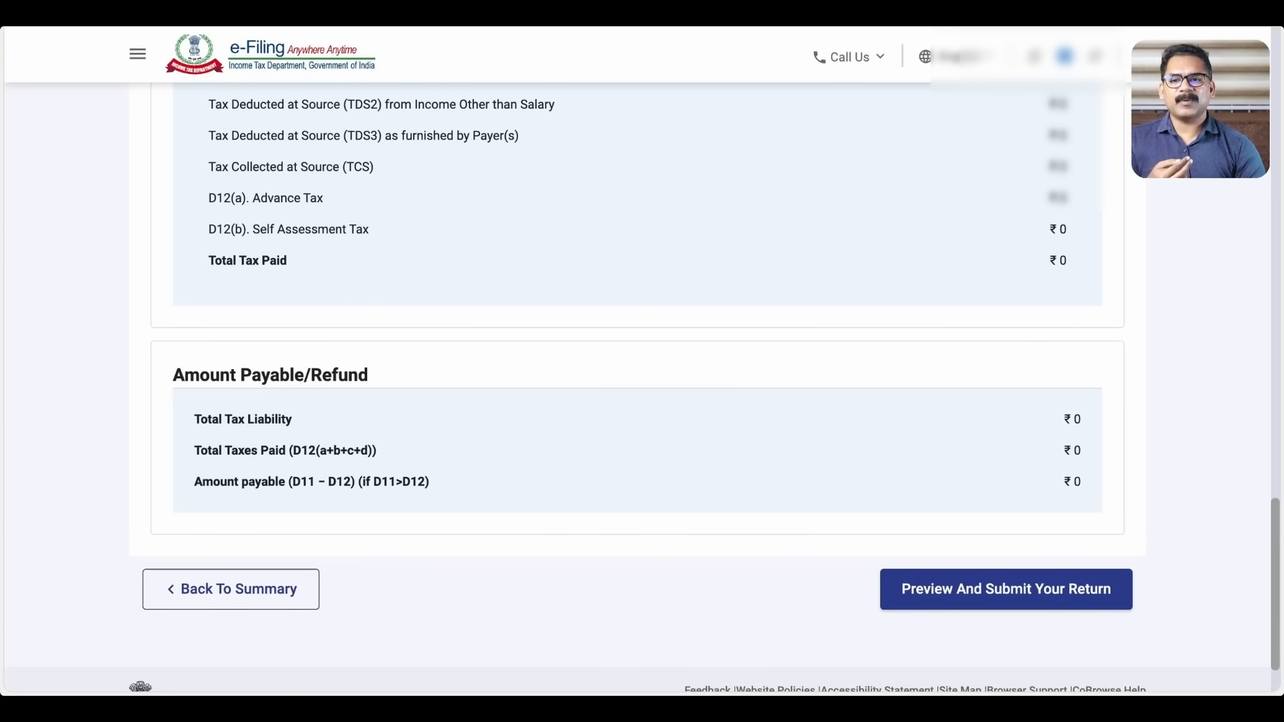
{"action": "scroll", "coordinate": [637, 388], "scroll_direction": "down", "scroll_amount": 1}
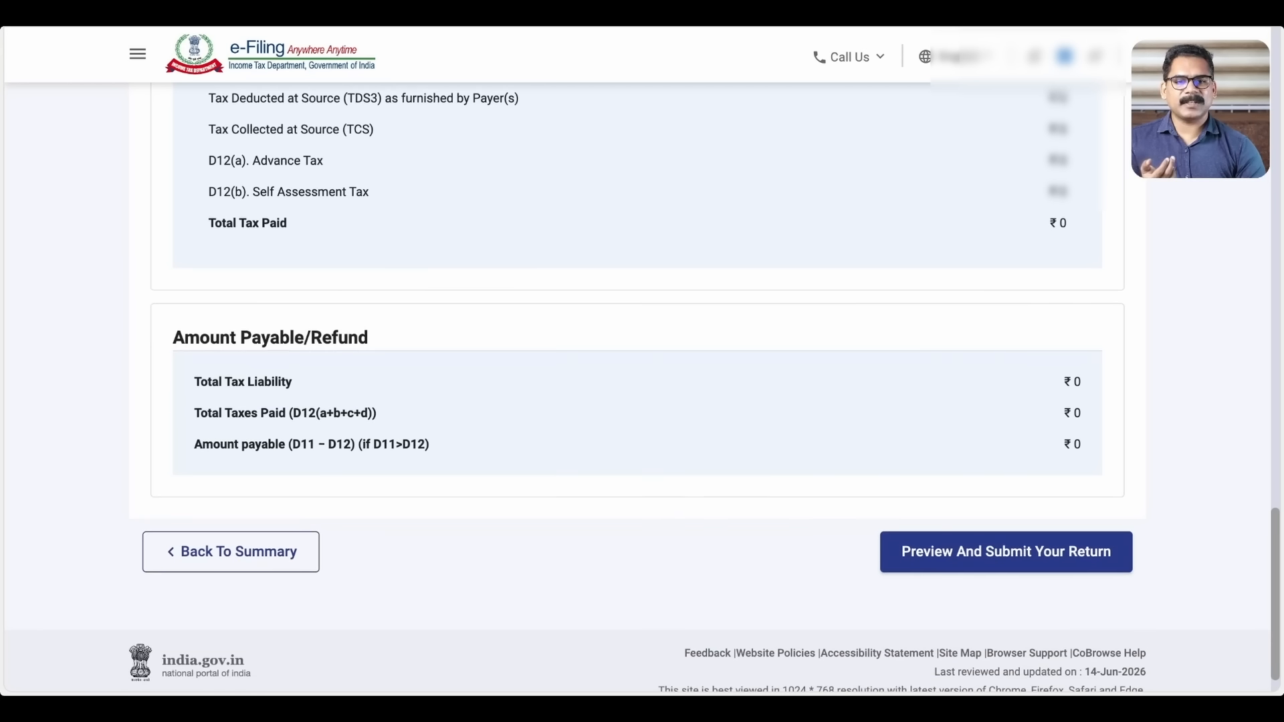
{"action": "scroll", "coordinate": [637, 388], "scroll_direction": "down", "scroll_amount": 1}
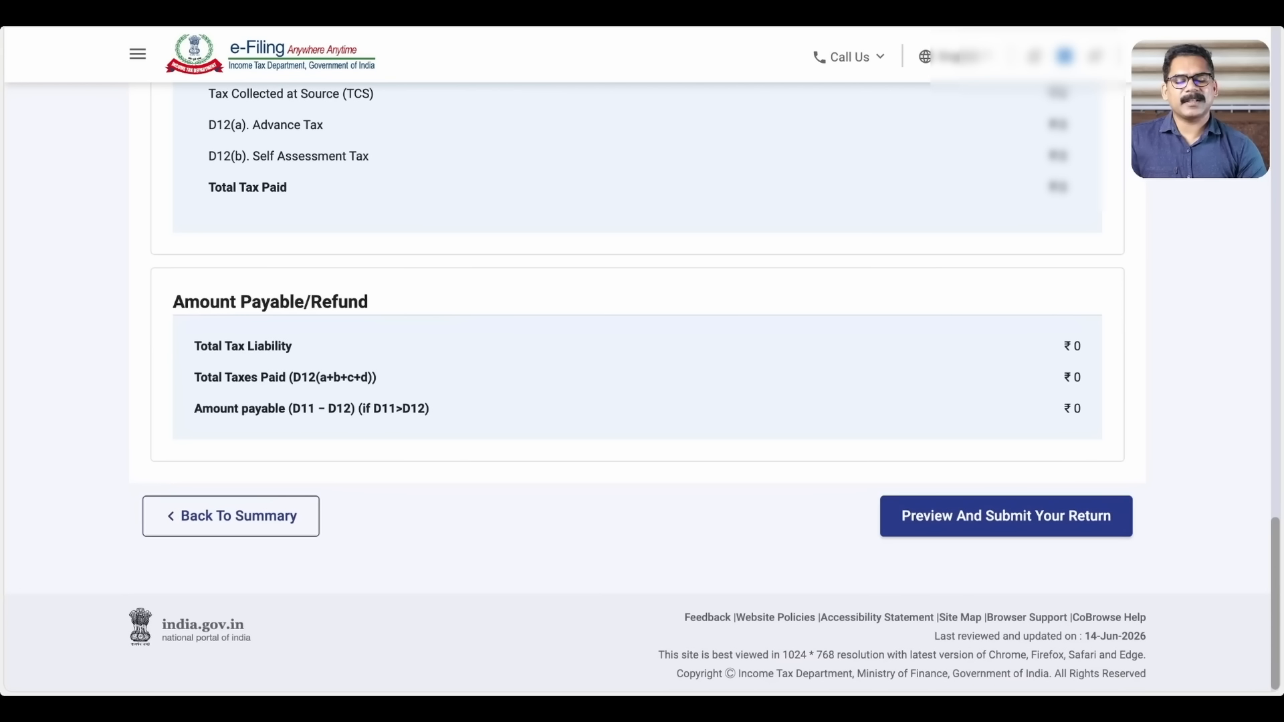
{"action": "left_click", "coordinate": [1019, 521]}
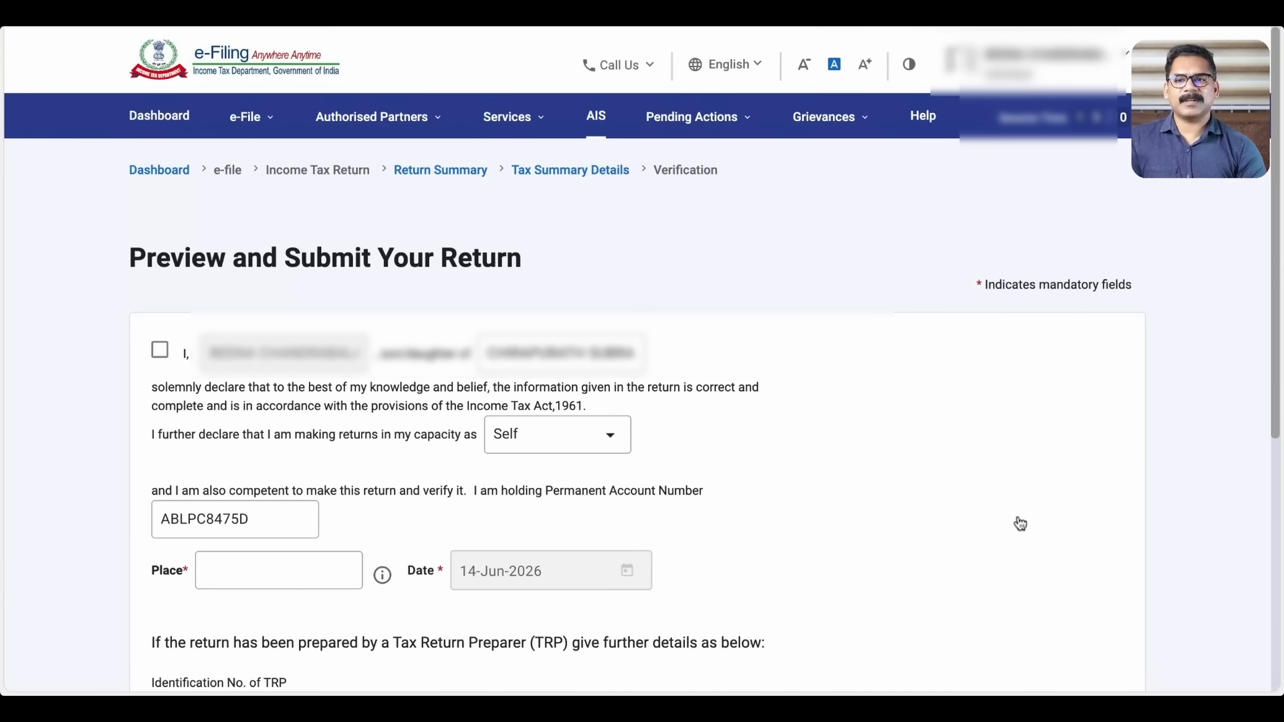
Accept the declaration, enter IRINJALAKUDA as the place, and proceed to validation
{"action": "left_click", "coordinate": [160, 349]}
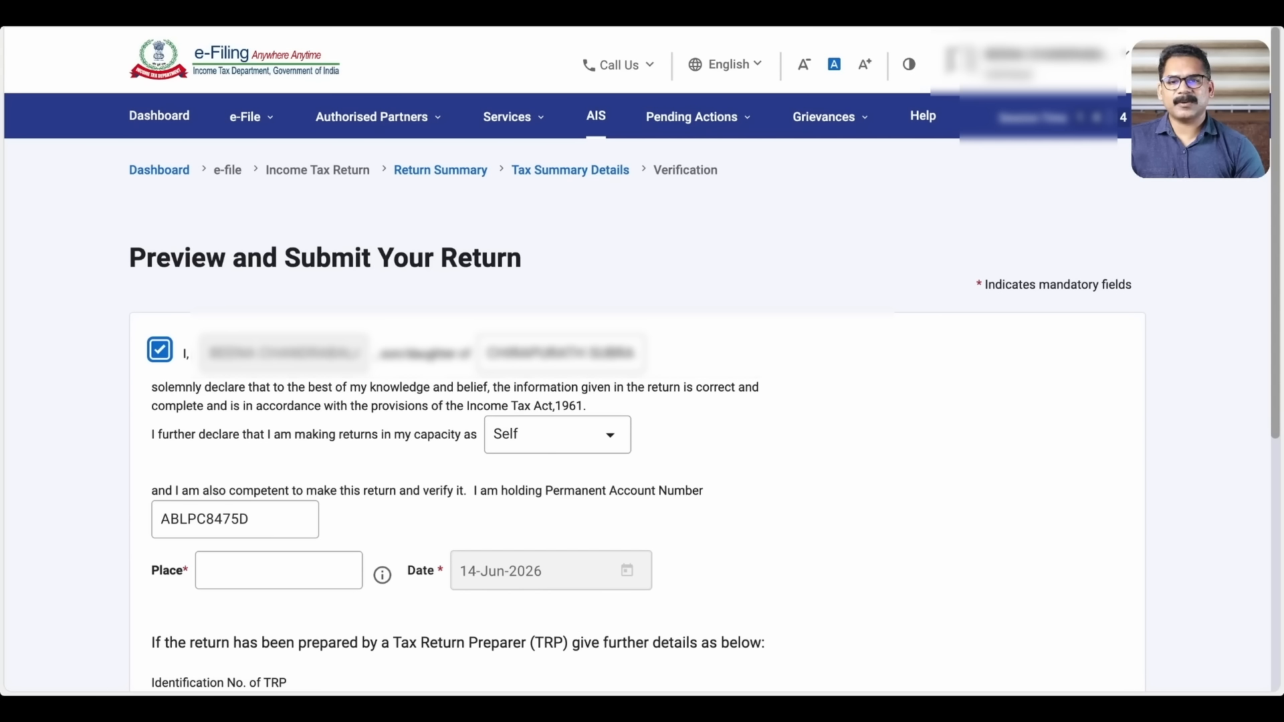
{"action": "scroll", "coordinate": [635, 401], "scroll_direction": "down", "scroll_amount": 5}
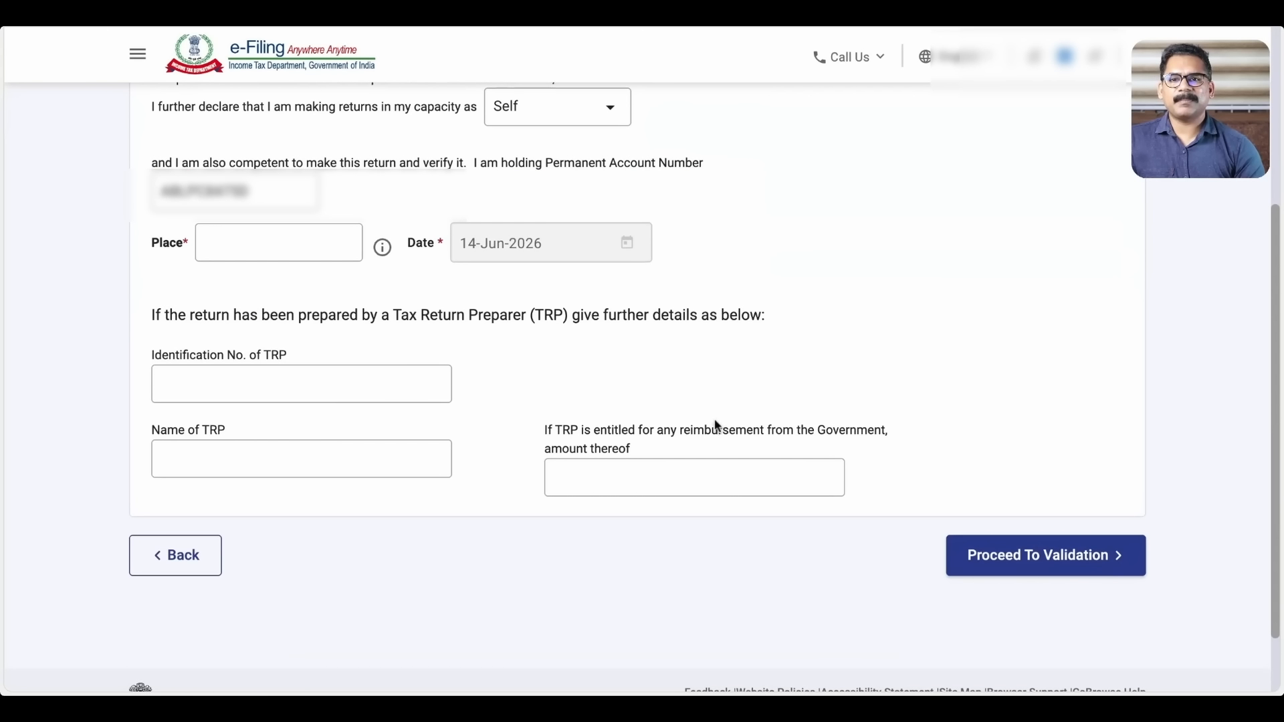
{"action": "left_click", "coordinate": [277, 243]}
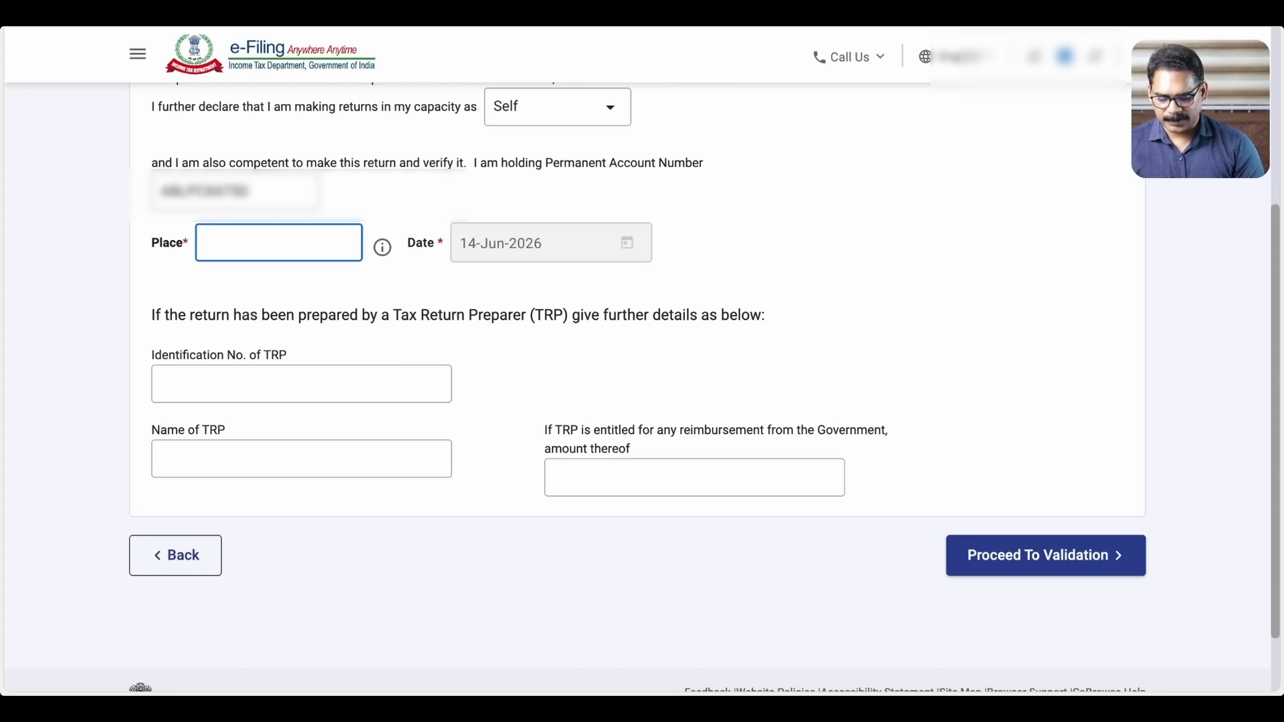
{"action": "type", "text": "IRINJALAKUDA"}
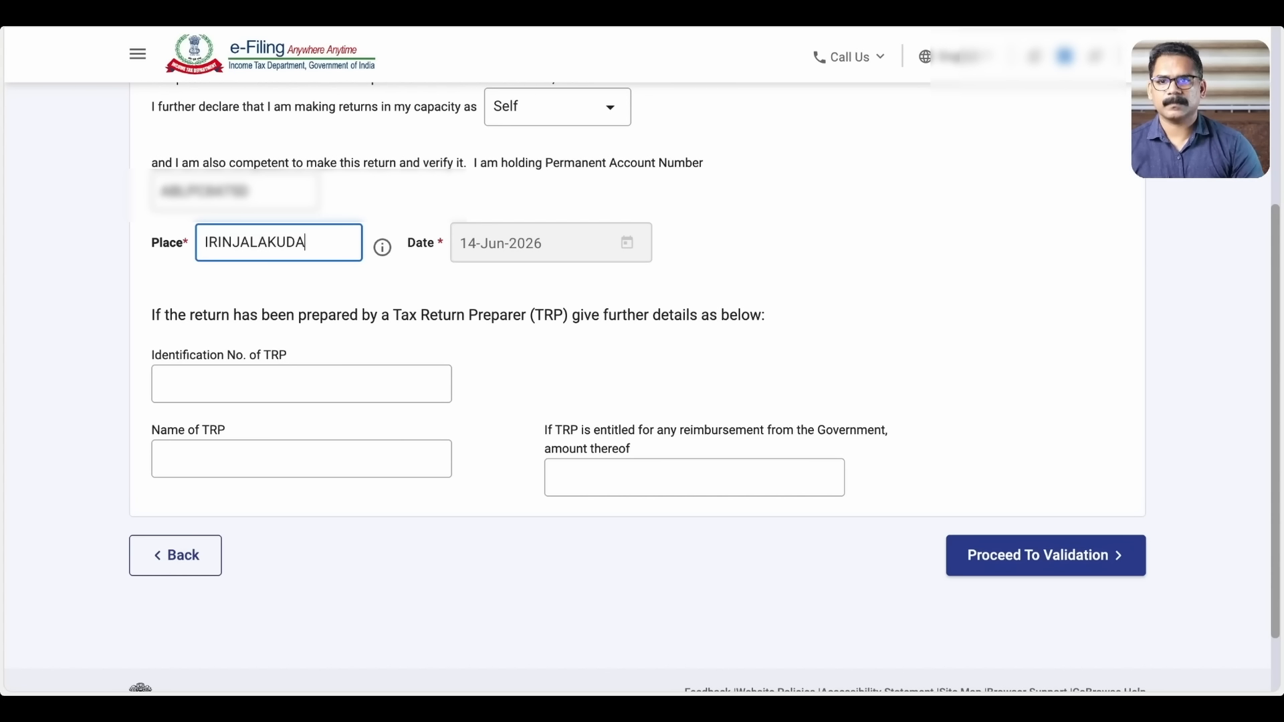
{"action": "left_click", "coordinate": [847, 286]}
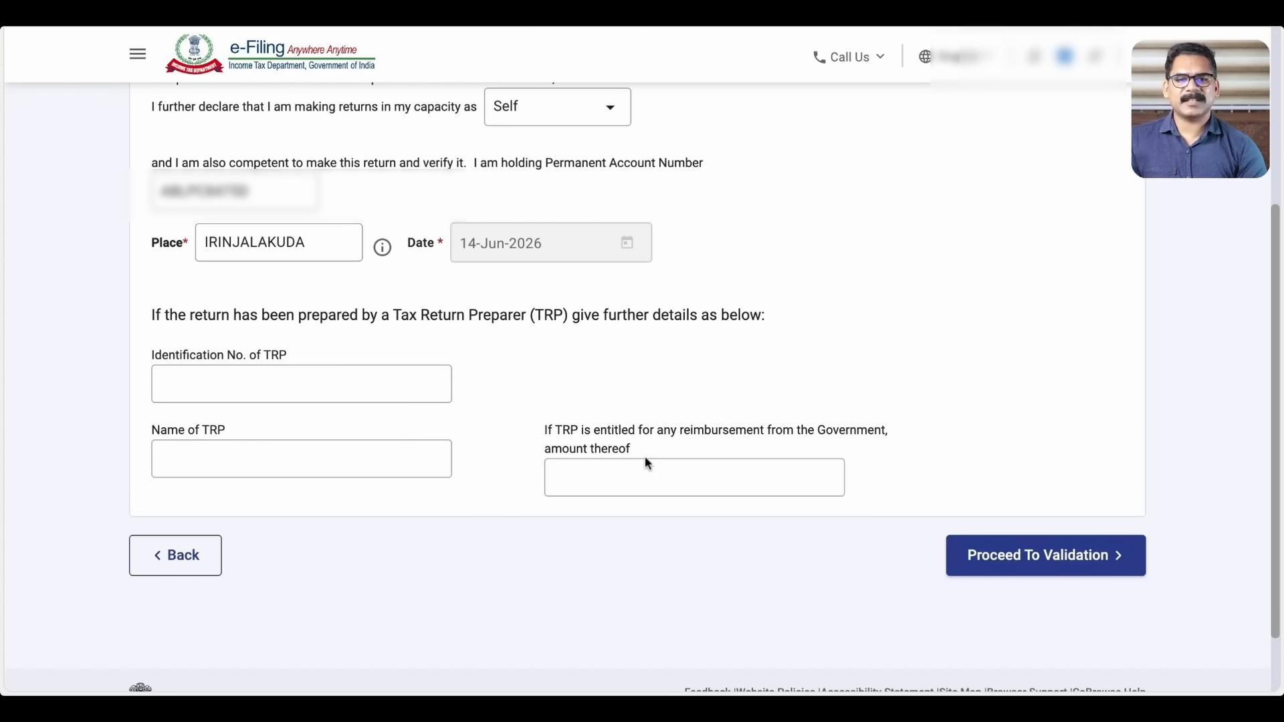
{"action": "left_click", "coordinate": [1104, 566]}
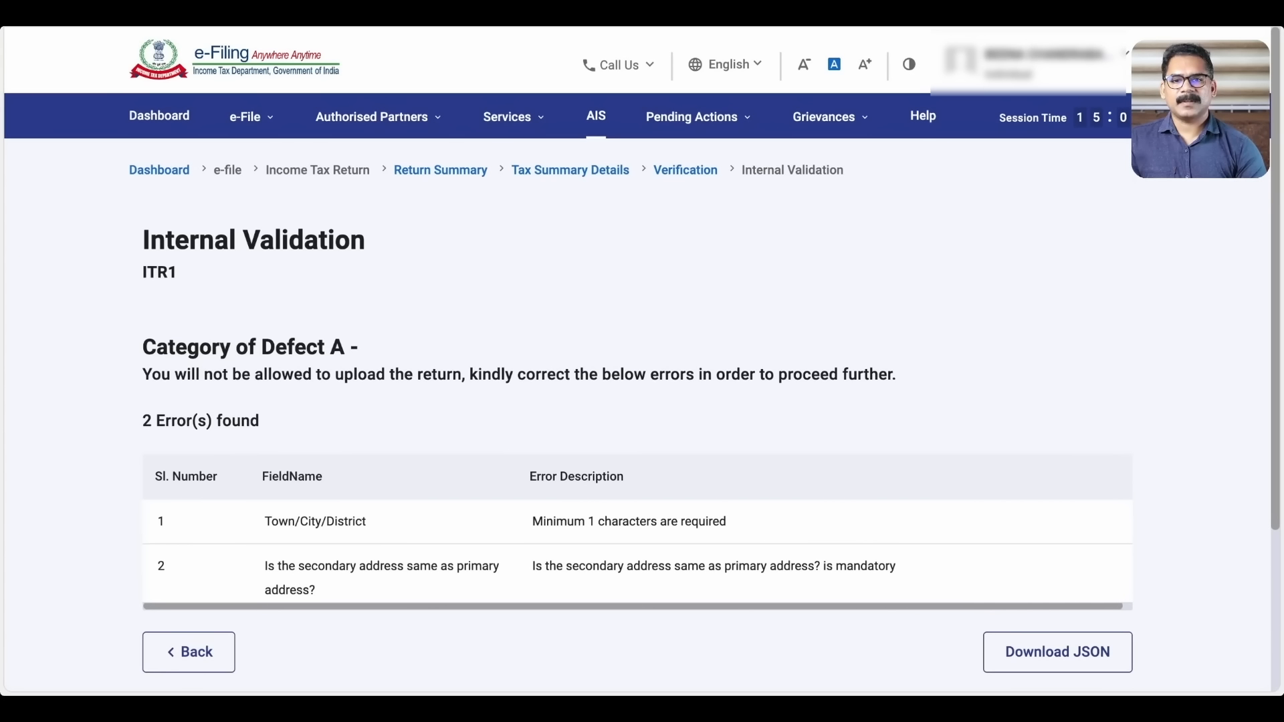
Dismiss the error and jump from the Town/City/District defect to Personal Information > Contact
{"action": "scroll", "coordinate": [940, 479], "scroll_direction": "down", "scroll_amount": 2}
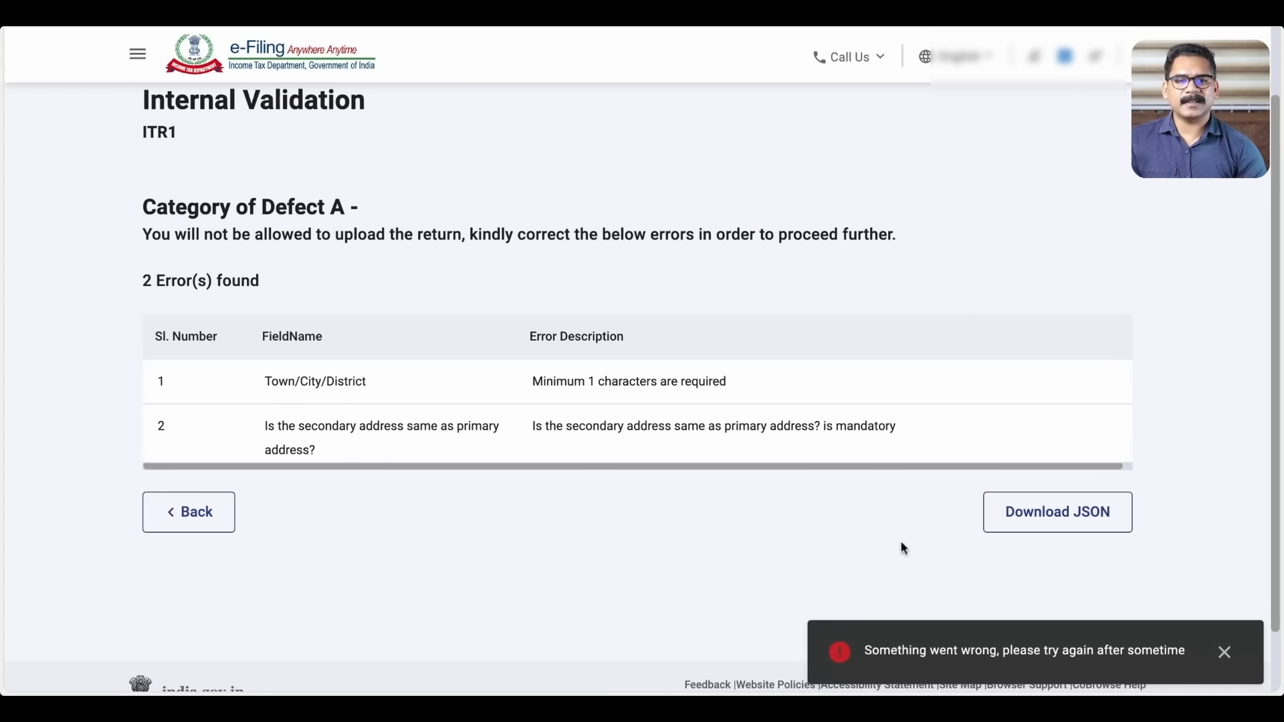
{"action": "left_click", "coordinate": [1224, 652]}
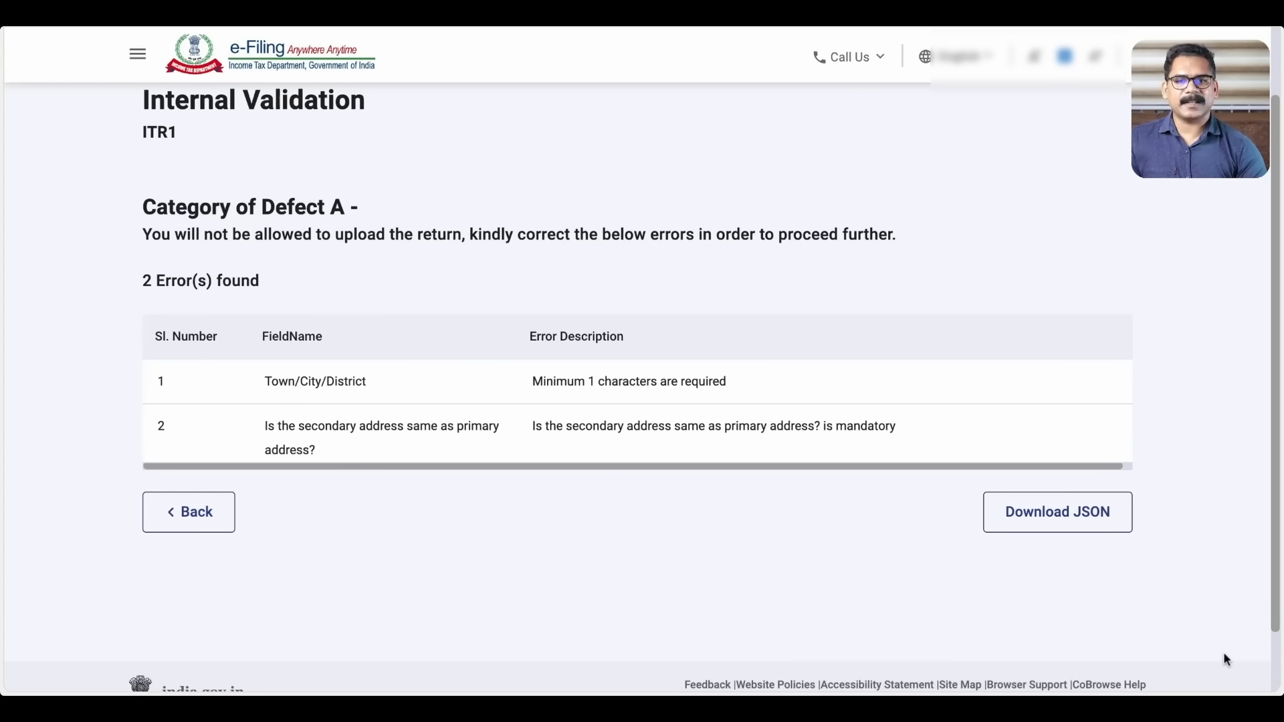
{"action": "left_click", "coordinate": [290, 384]}
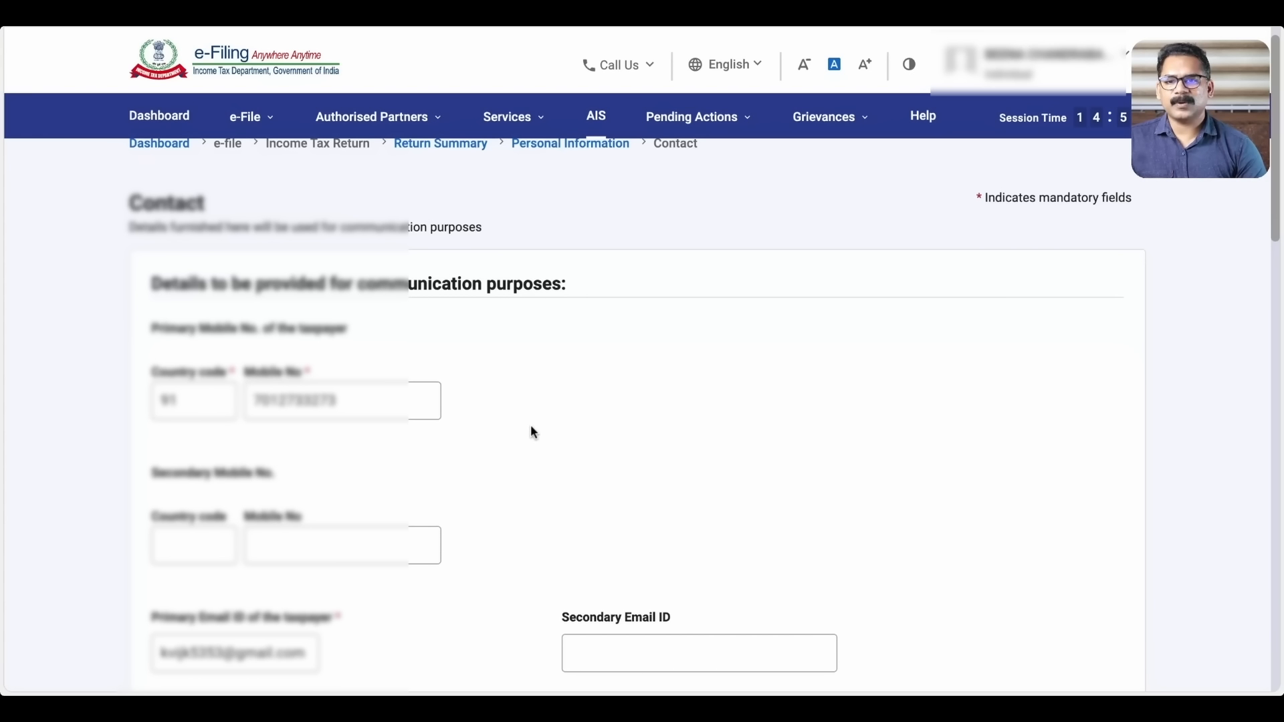
Fill in IRINJALAKUDA as the Town/City/District in the contact details
{"action": "scroll", "coordinate": [531, 426], "scroll_direction": "down", "scroll_amount": 1}
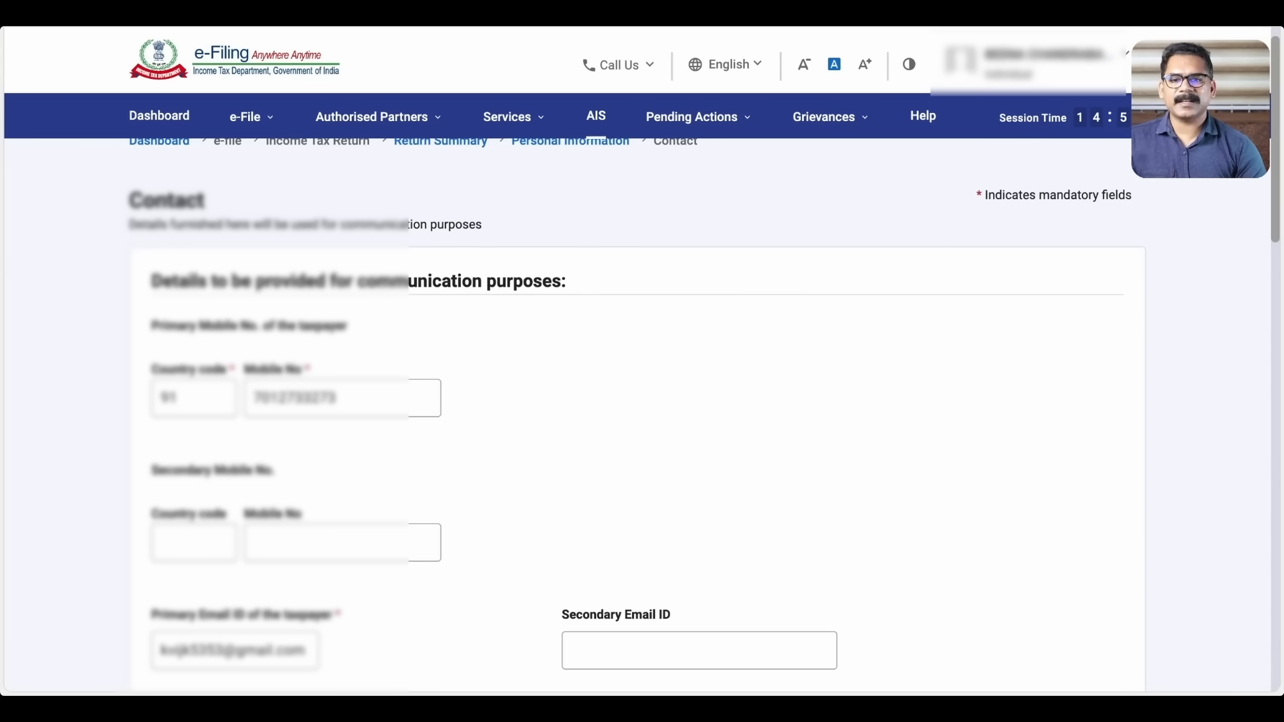
{"action": "scroll", "coordinate": [642, 401], "scroll_direction": "down", "scroll_amount": 2}
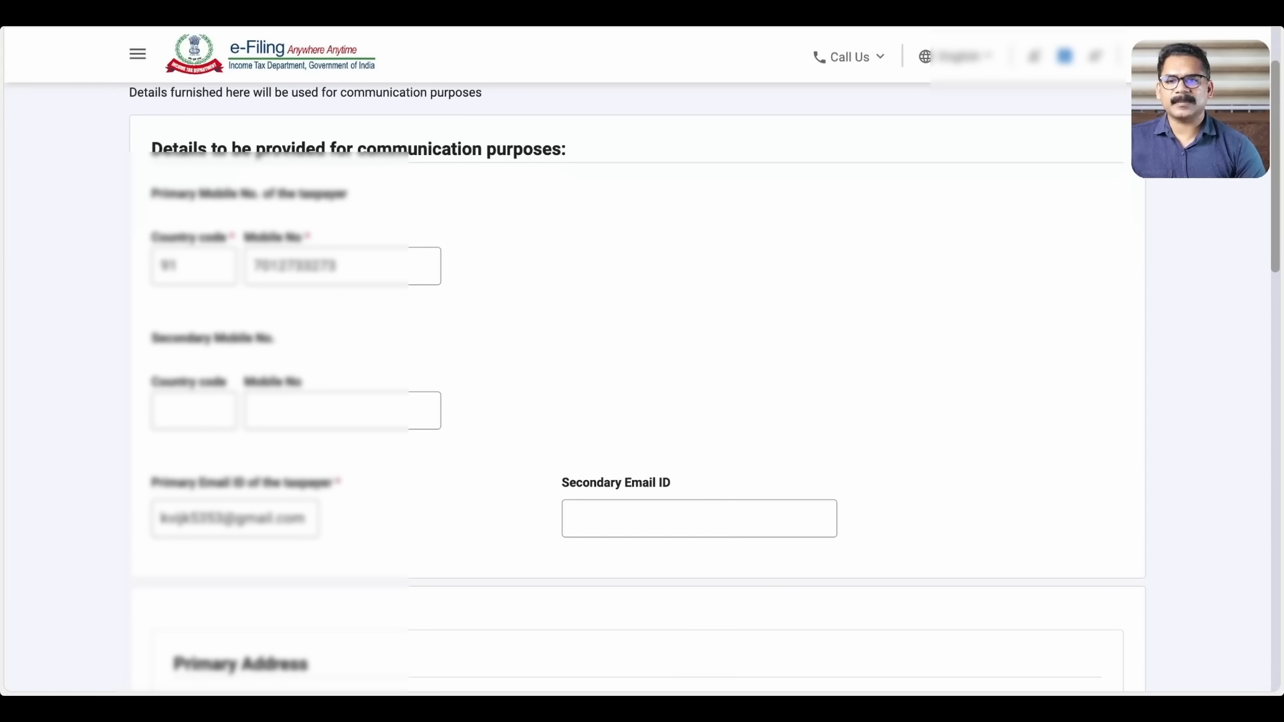
{"action": "scroll", "coordinate": [642, 401], "scroll_direction": "down", "scroll_amount": 8}
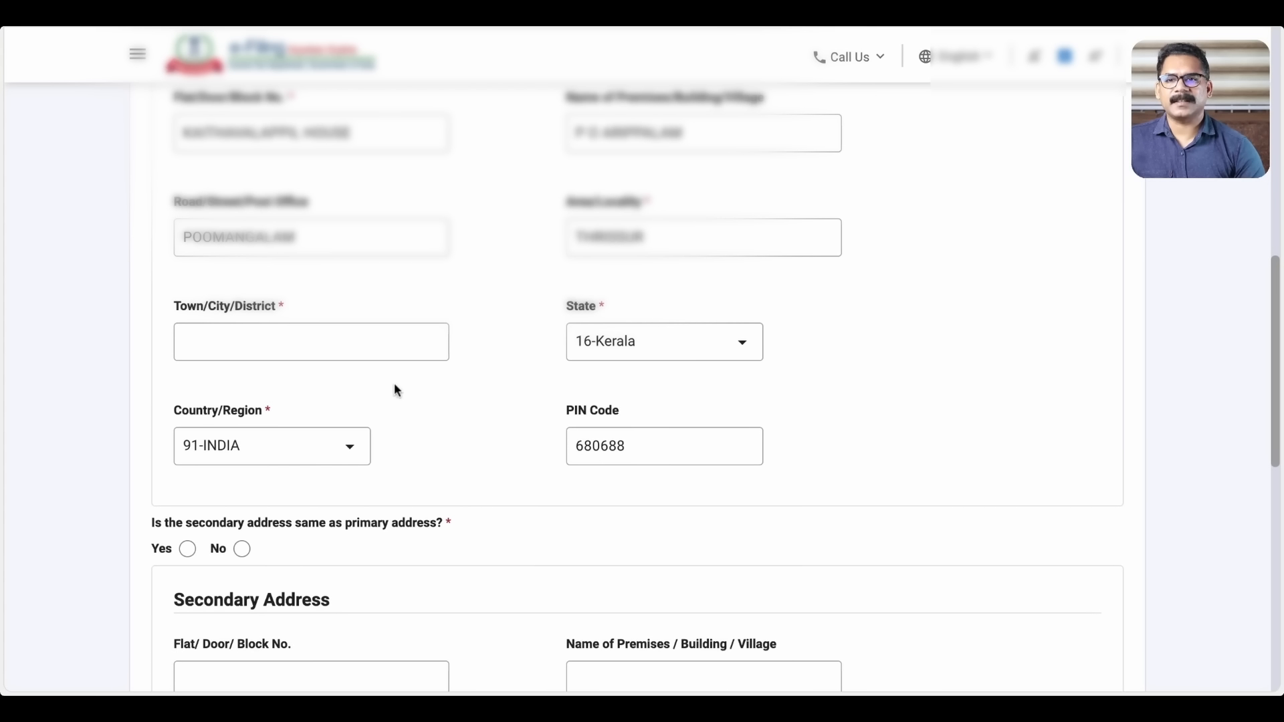
{"action": "left_click", "coordinate": [331, 347]}
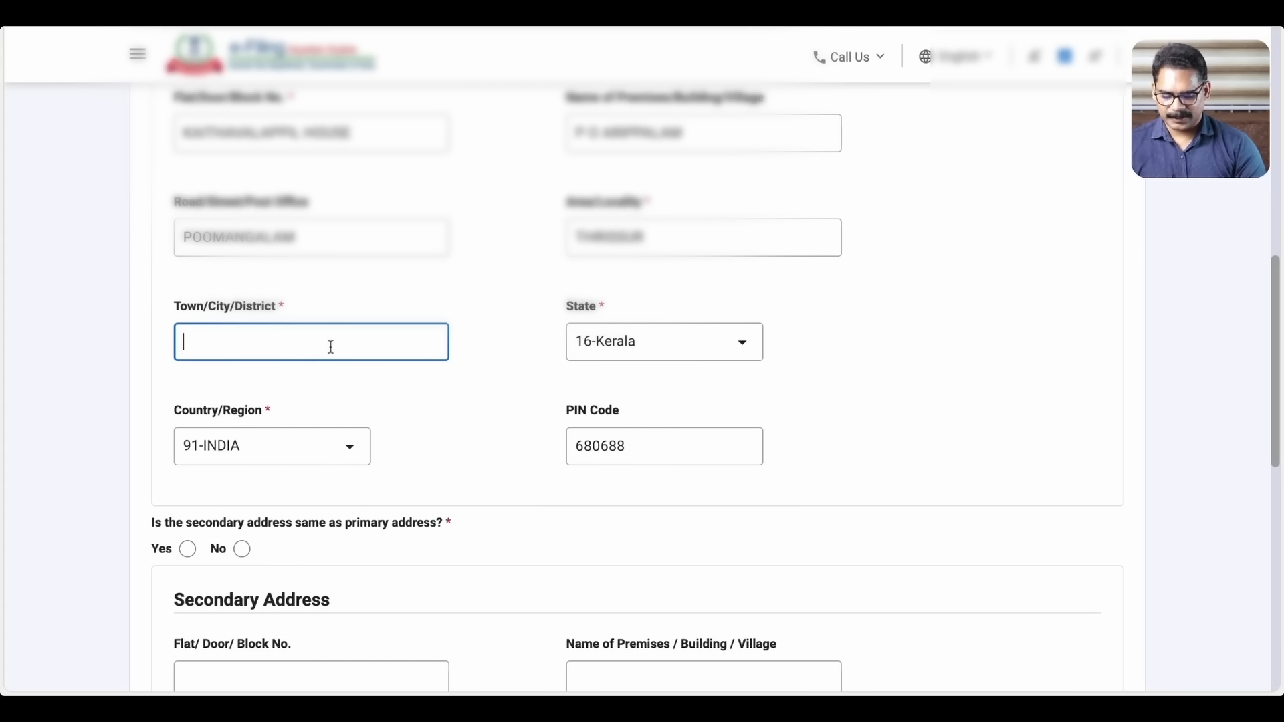
{"action": "type", "text": "IRIN"}
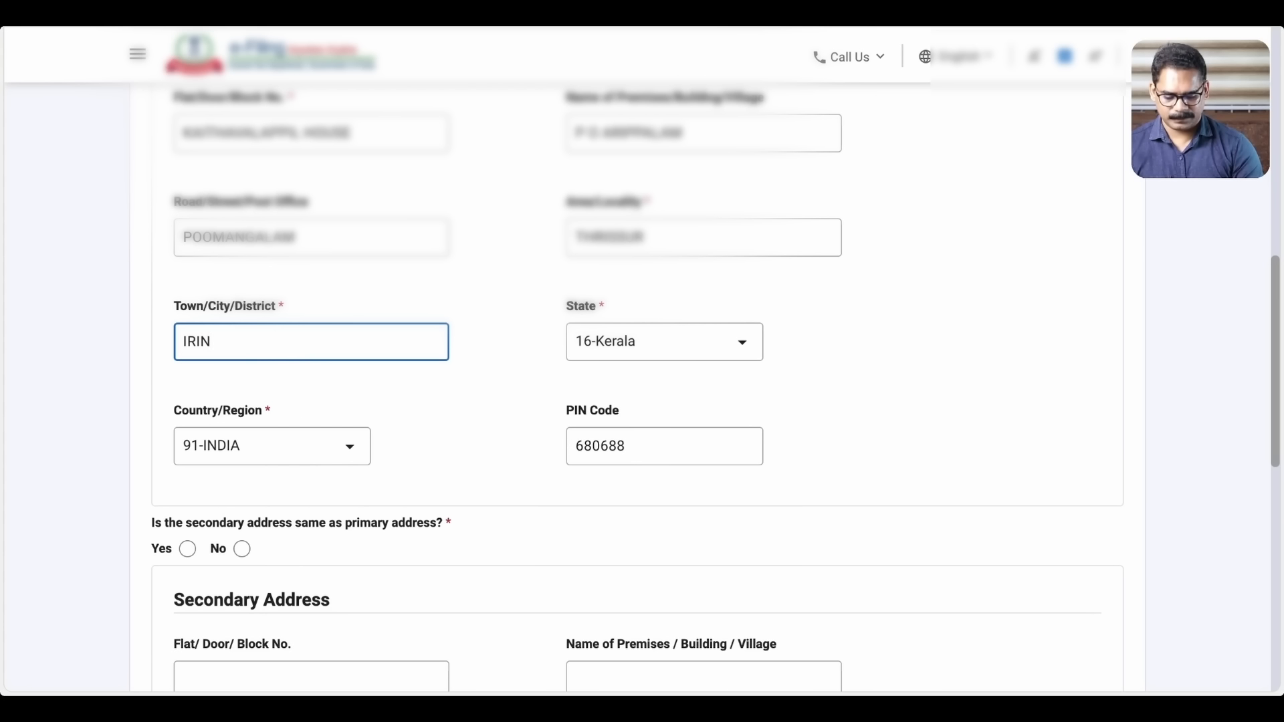
{"action": "type", "text": "JALAKUDA"}
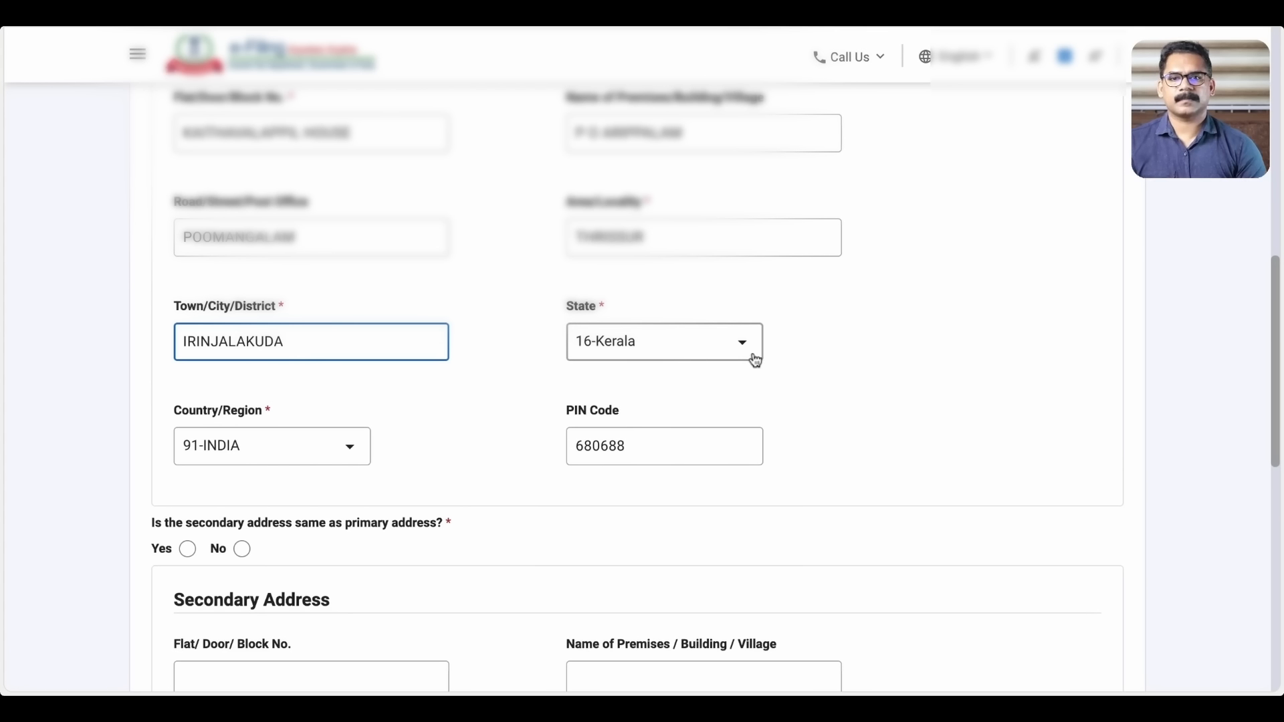
{"action": "left_click", "coordinate": [1034, 355]}
Set the secondary address as same as primary and confirm the personal information
{"action": "scroll", "coordinate": [1034, 356], "scroll_direction": "down", "scroll_amount": 2}
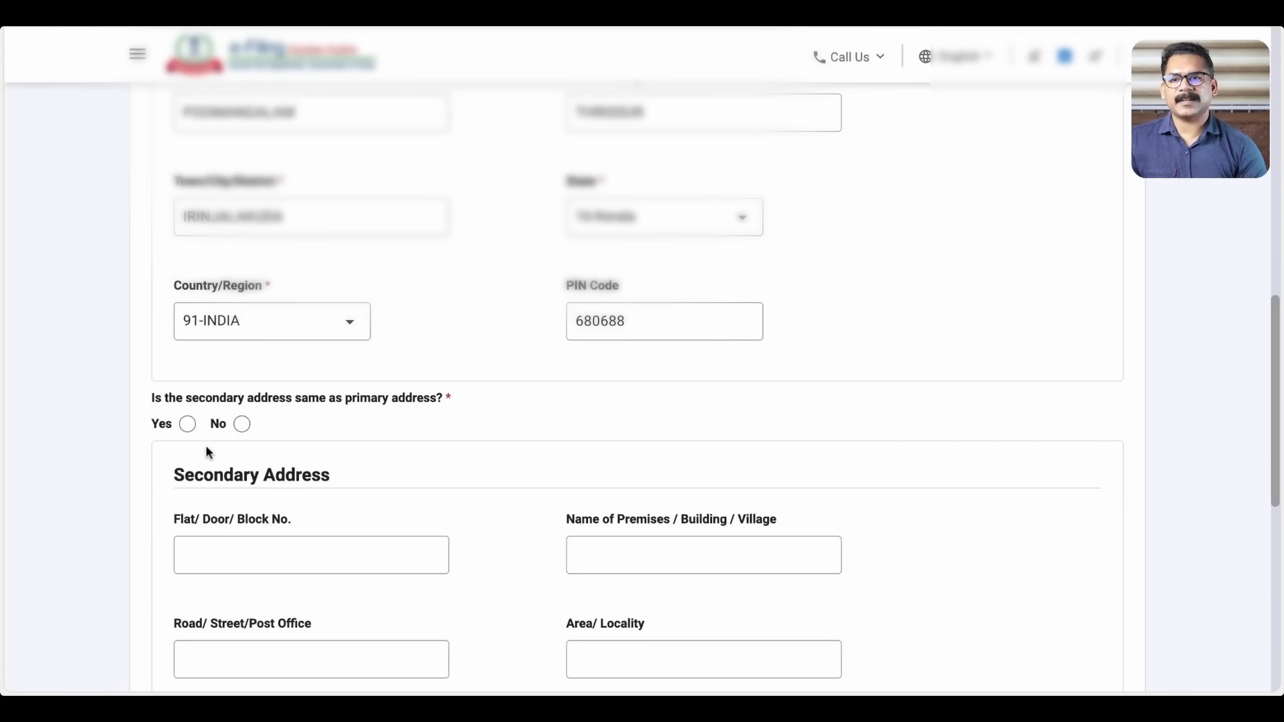
{"action": "left_click", "coordinate": [187, 424]}
{"action": "scroll", "coordinate": [642, 375], "scroll_direction": "down", "scroll_amount": 6}
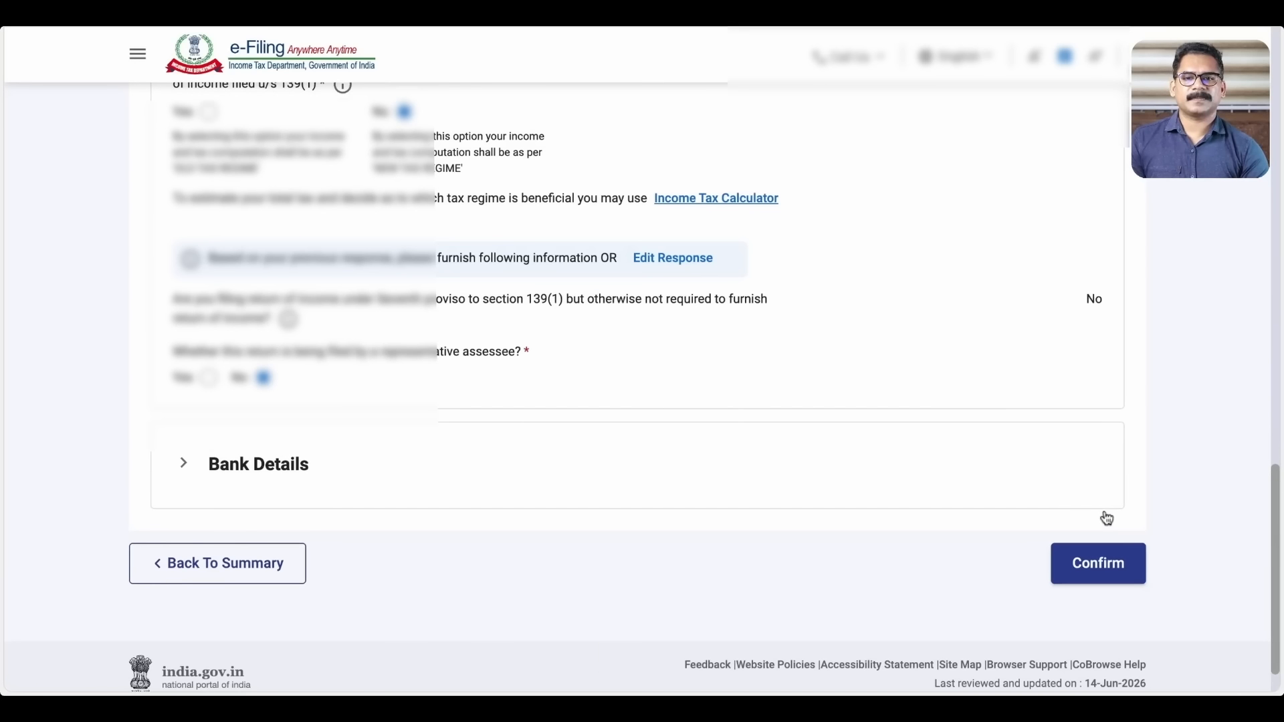
{"action": "scroll", "coordinate": [1107, 518], "scroll_direction": "up", "scroll_amount": 10}
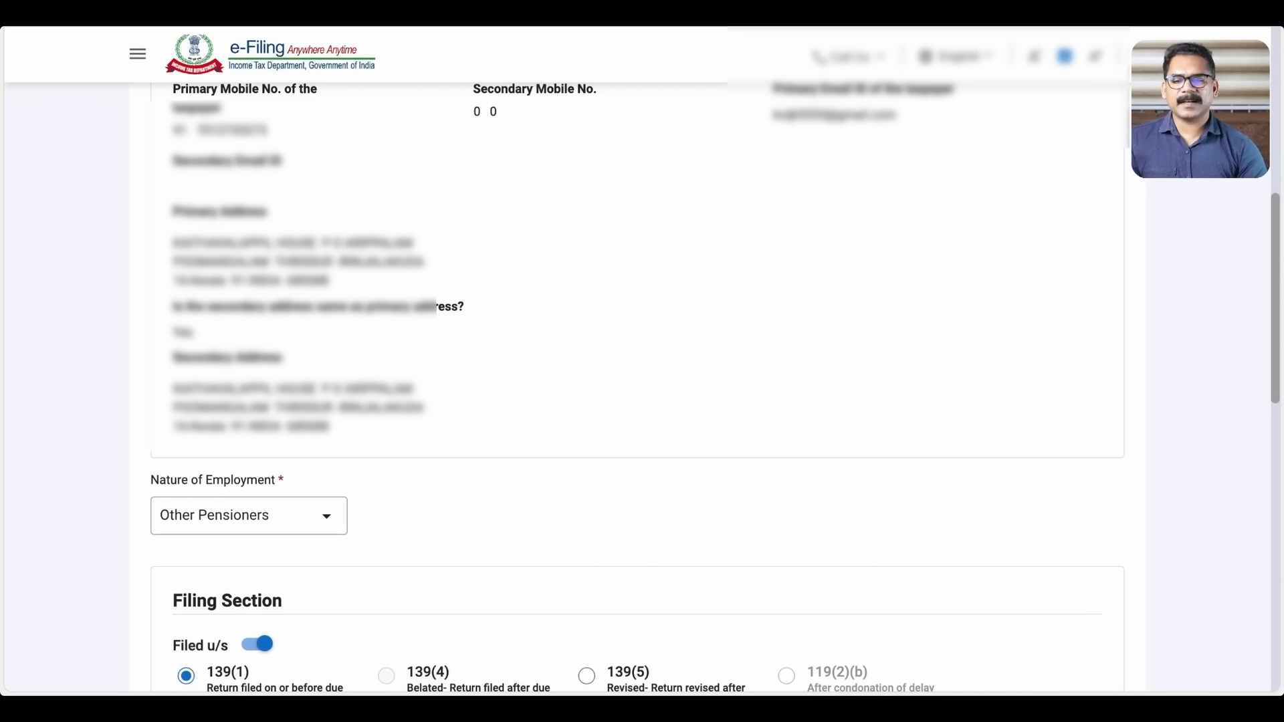
{"action": "scroll", "coordinate": [1120, 510], "scroll_direction": "down", "scroll_amount": 20}
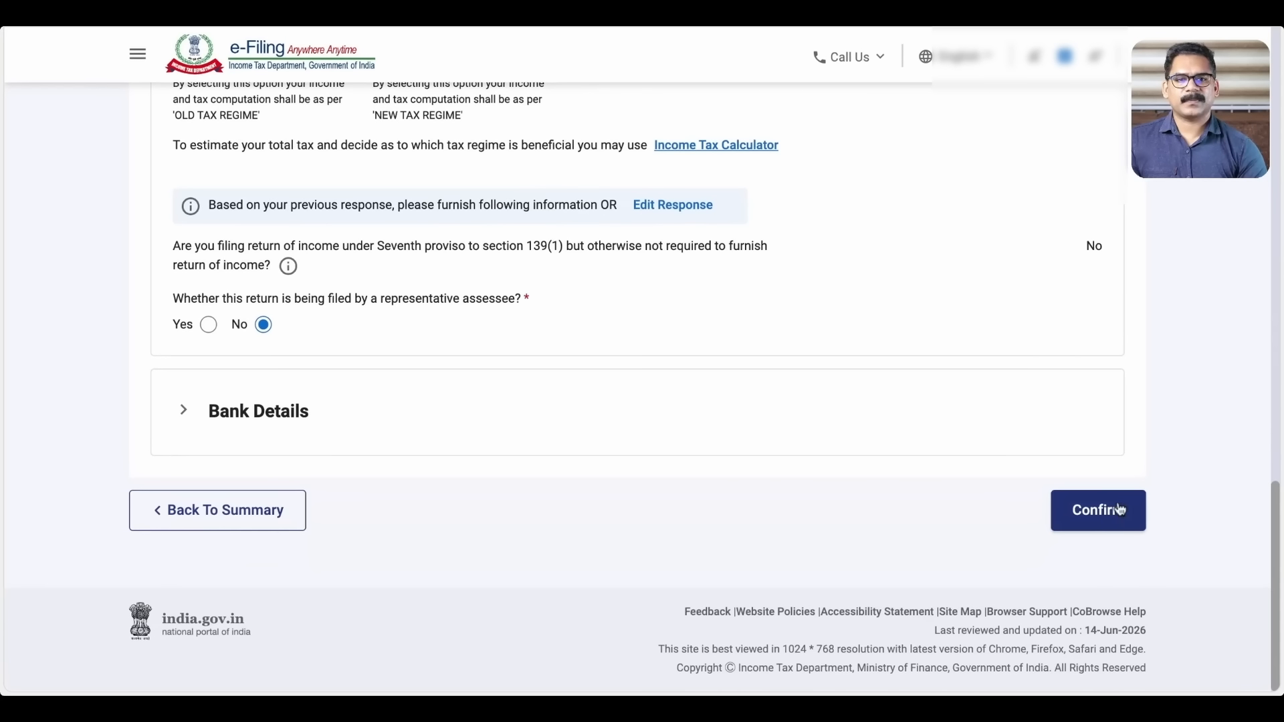
{"action": "left_click", "coordinate": [1099, 520]}
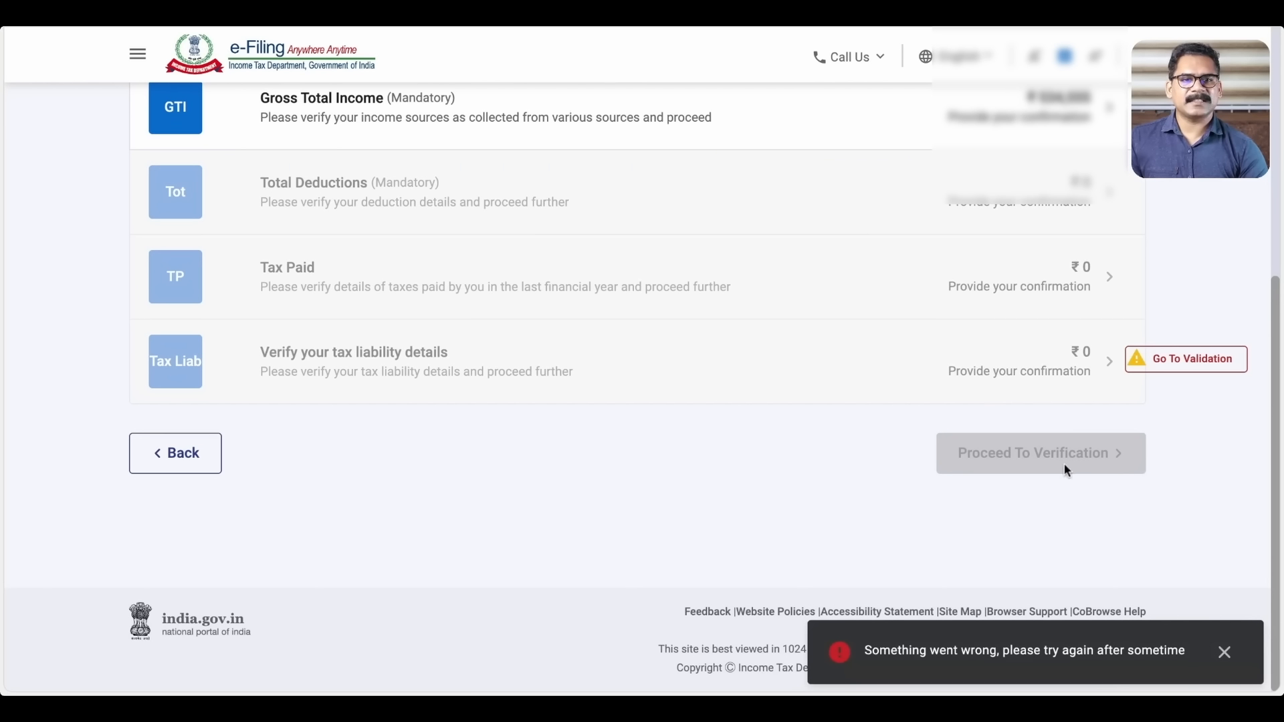
Dismiss the error toast and open the return's validation and preview options
{"action": "left_click", "coordinate": [1225, 652]}
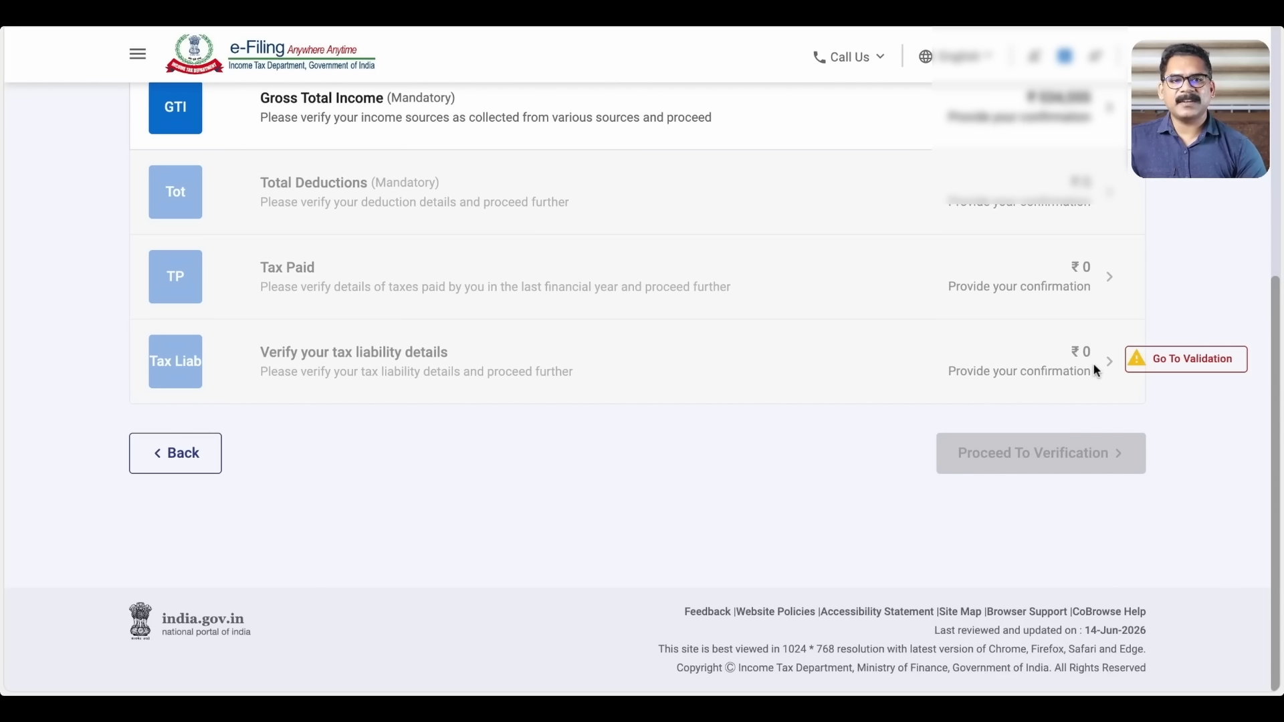
{"action": "scroll", "coordinate": [1068, 367], "scroll_direction": "up", "scroll_amount": 2}
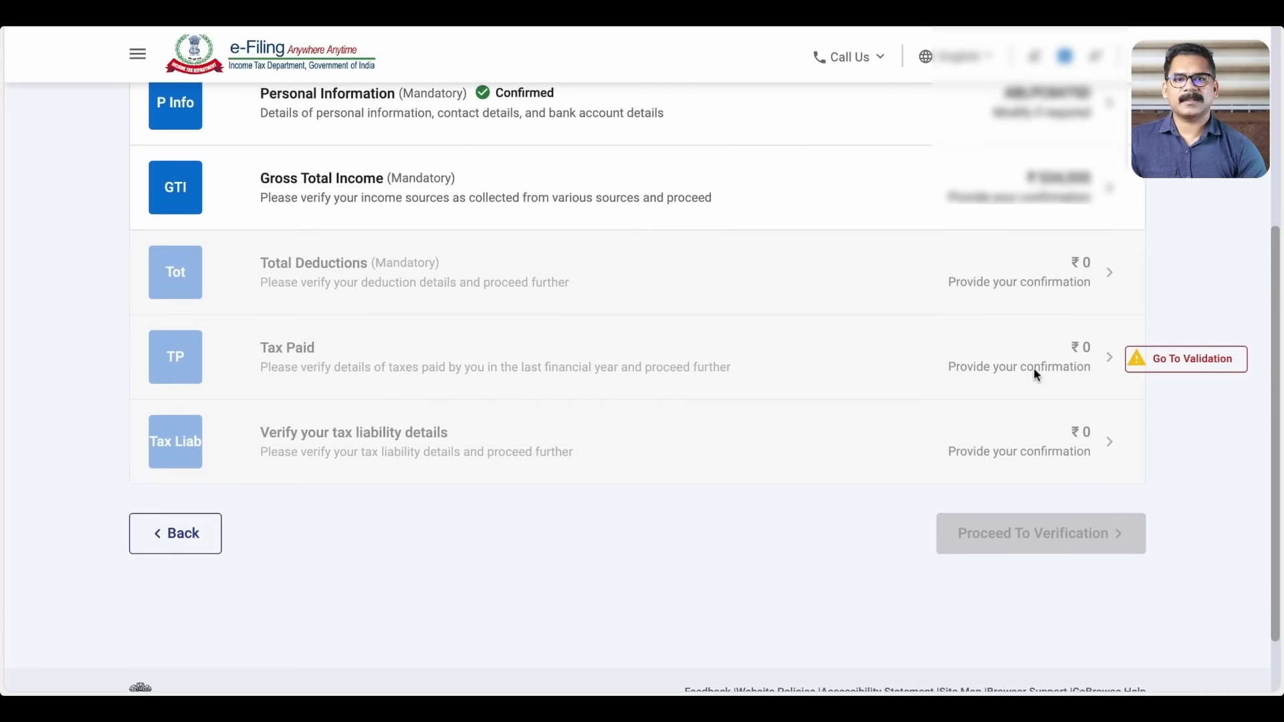
{"action": "left_click", "coordinate": [1107, 311]}
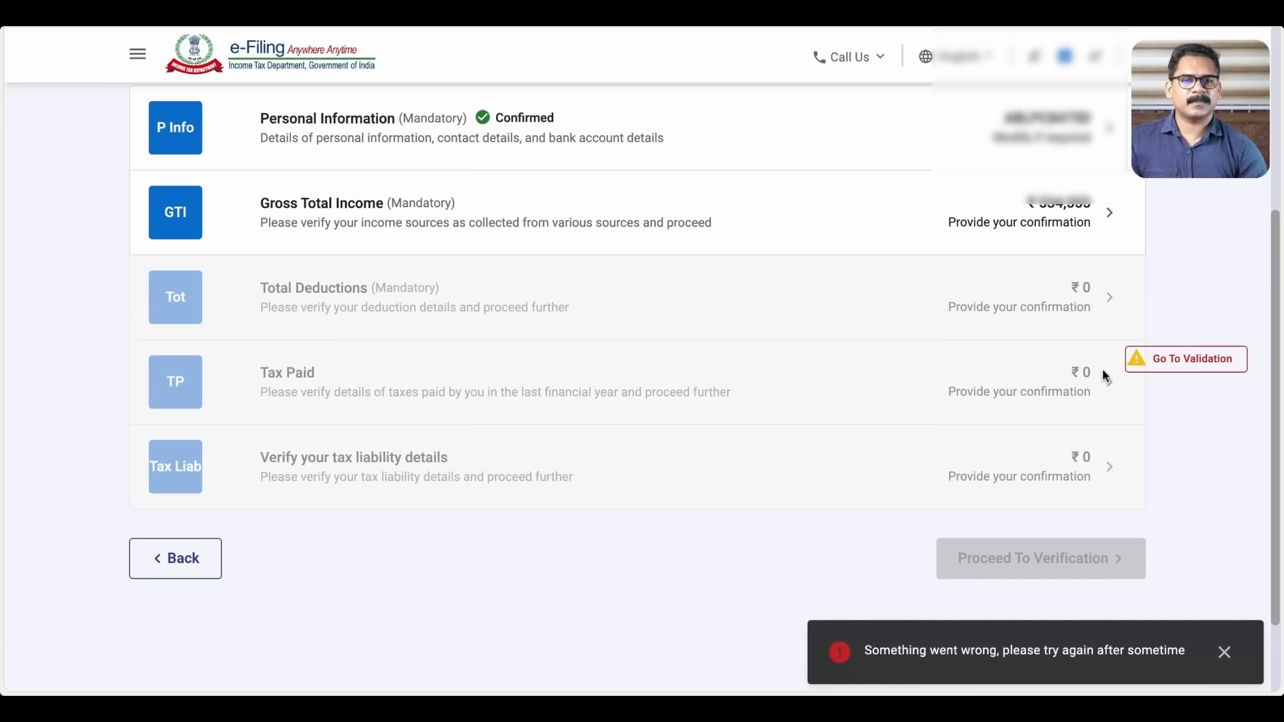
{"action": "left_click", "coordinate": [1171, 373]}
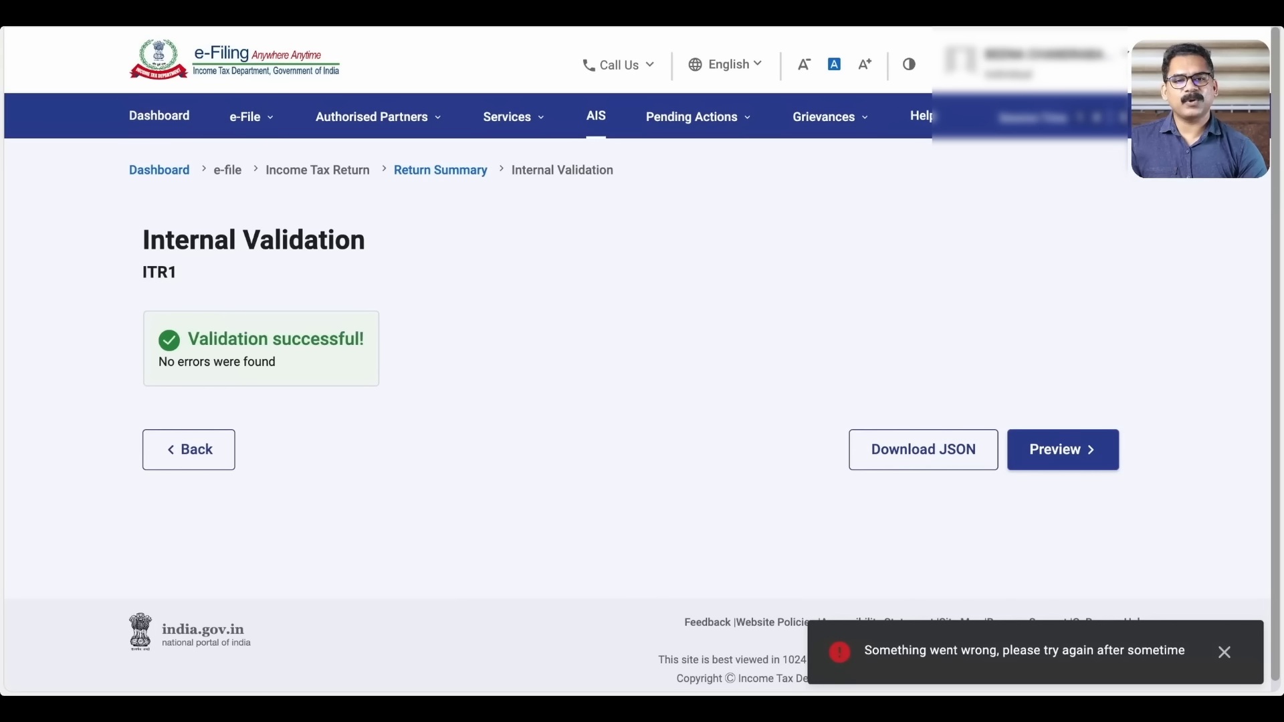
Accept the verification declaration and run validation, which finds no errors
{"action": "left_click", "coordinate": [197, 457]}
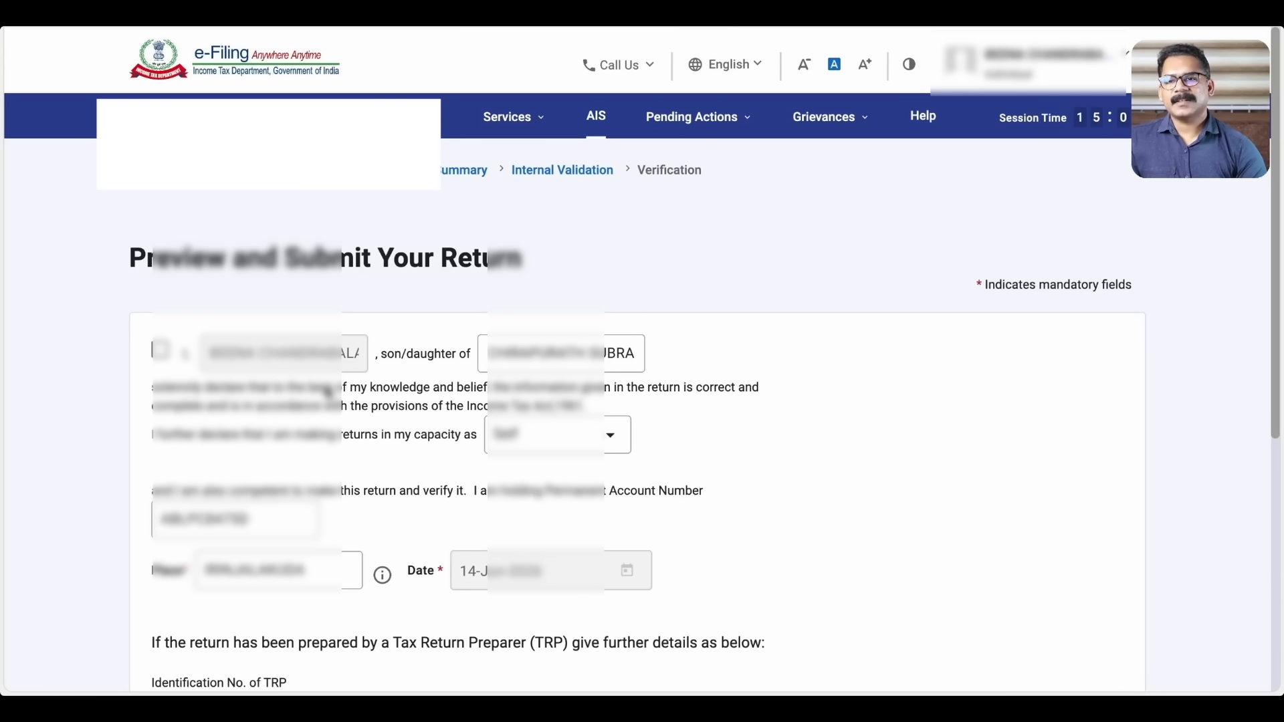
{"action": "left_click", "coordinate": [160, 349]}
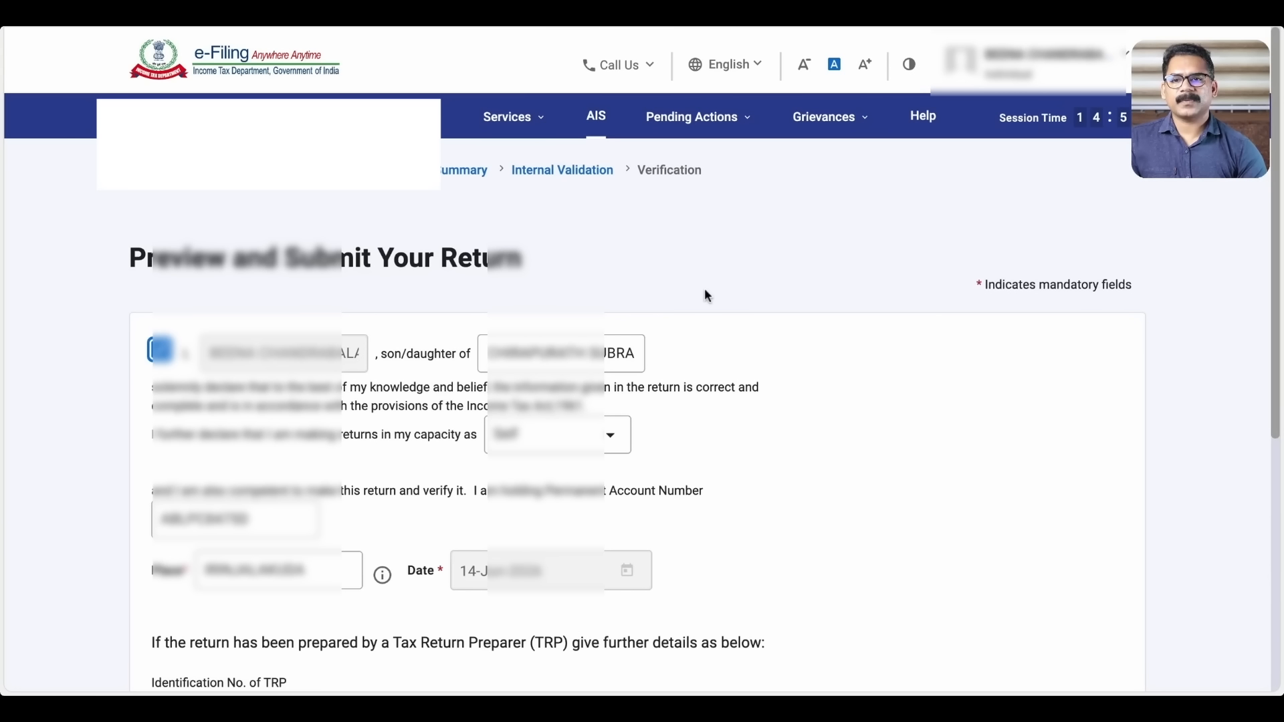
{"action": "scroll", "coordinate": [710, 287], "scroll_direction": "down", "scroll_amount": 6}
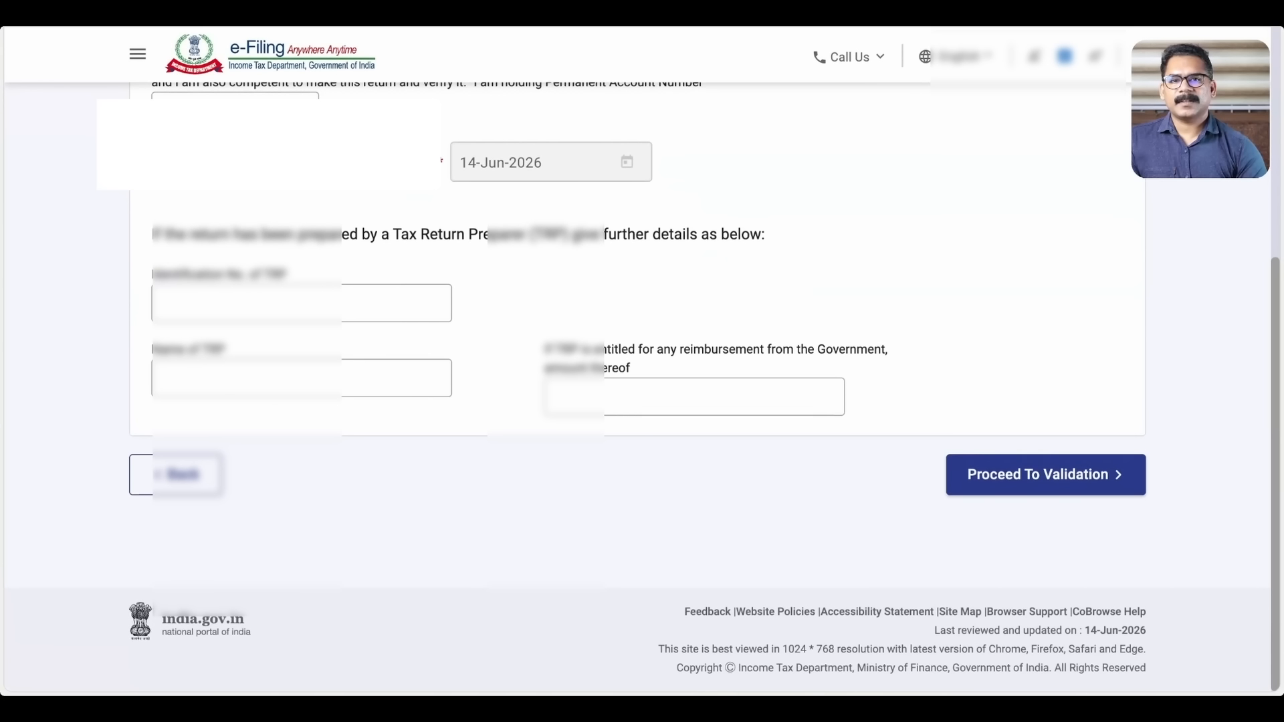
{"action": "left_click", "coordinate": [1116, 476]}
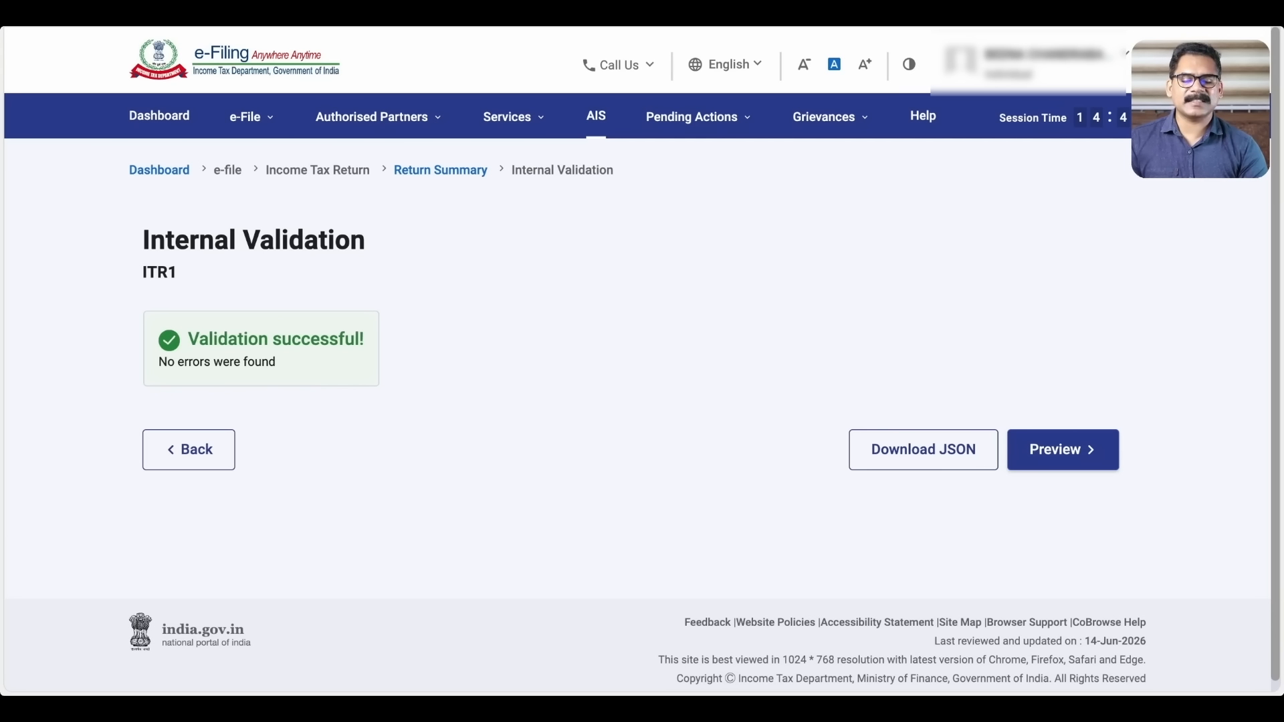
Open the ITR1 preview and review Gross Total Income of ₹5,34,555
{"action": "left_click", "coordinate": [1081, 460]}
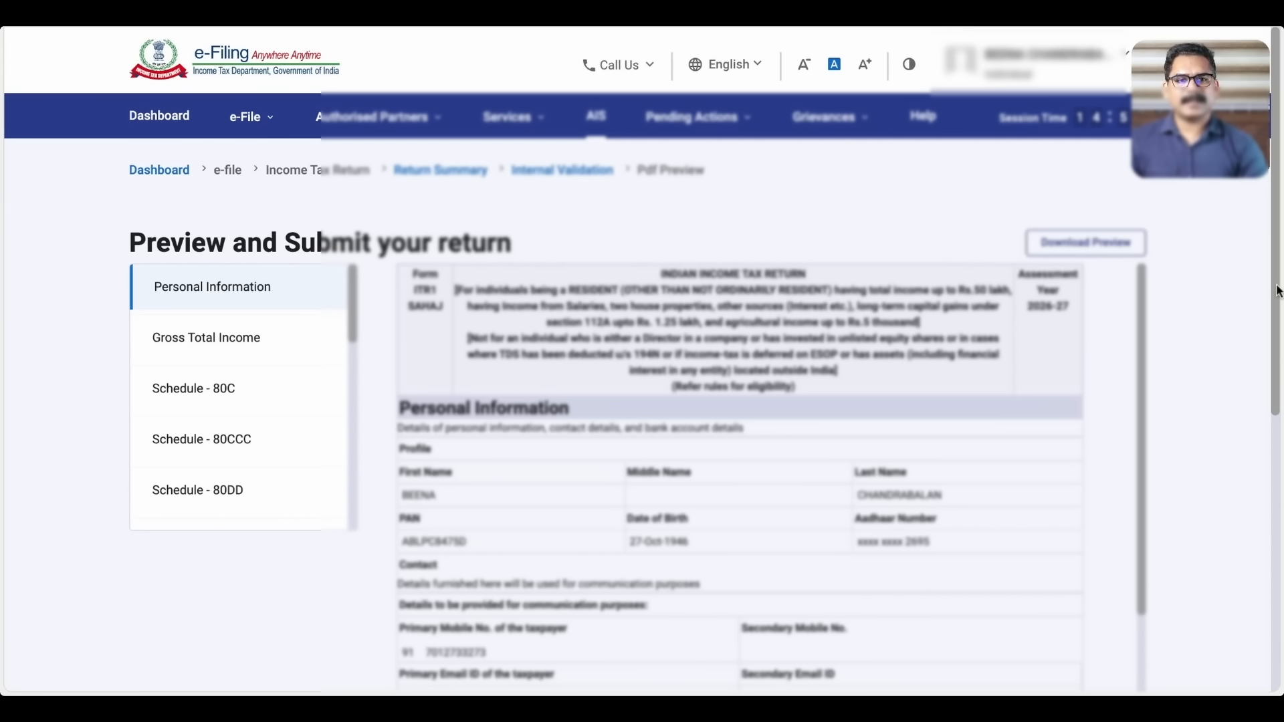
{"action": "scroll", "coordinate": [1276, 291], "scroll_direction": "down", "scroll_amount": 5}
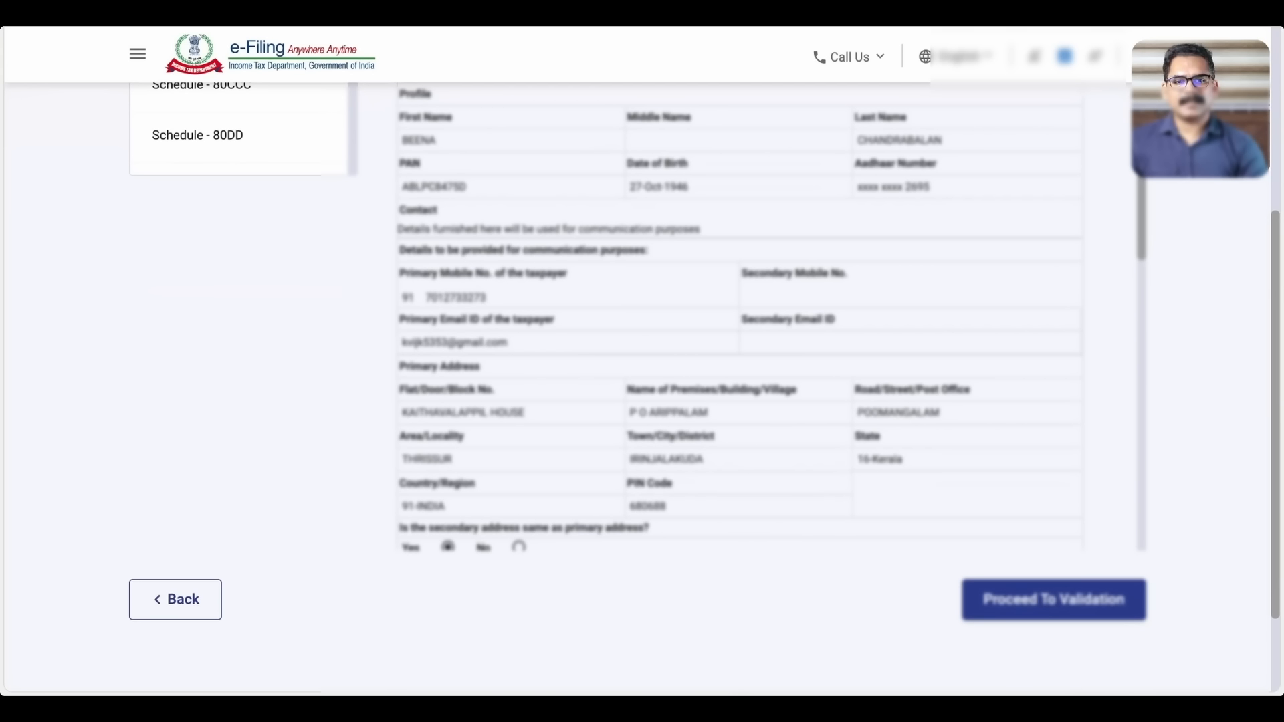
{"action": "scroll", "coordinate": [250, 332], "scroll_direction": "up", "scroll_amount": 5}
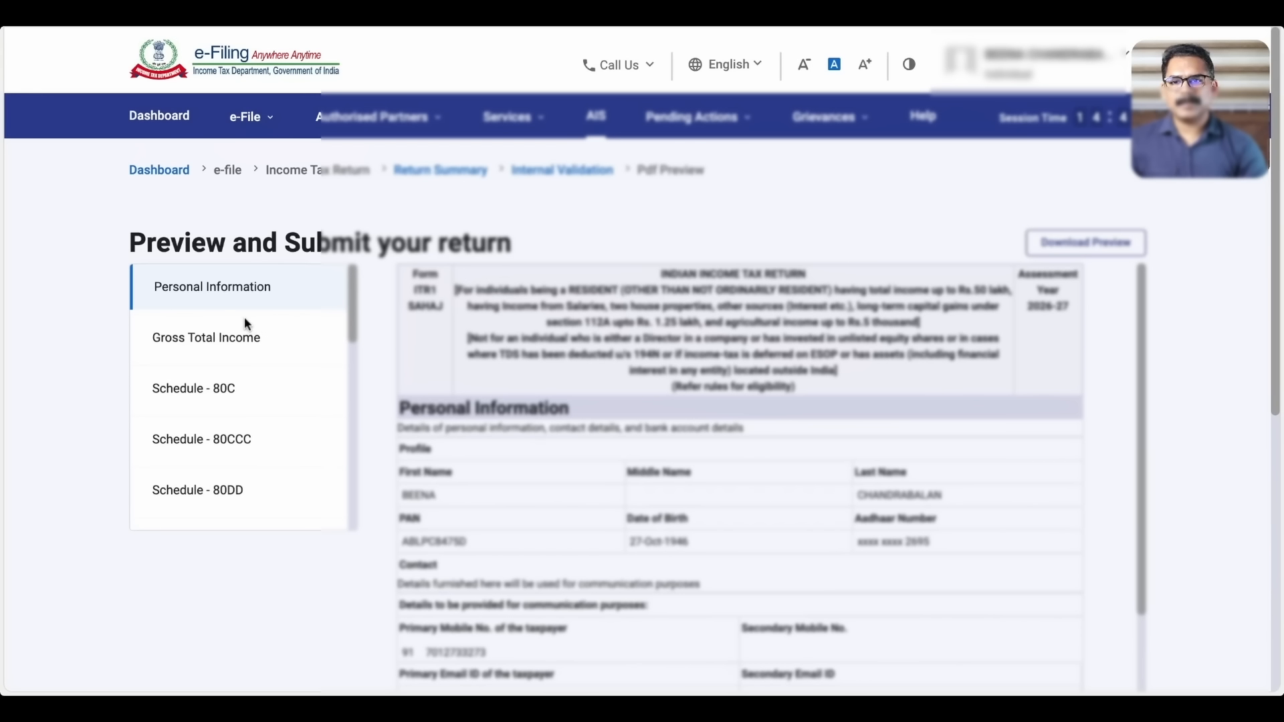
{"action": "left_click", "coordinate": [246, 333]}
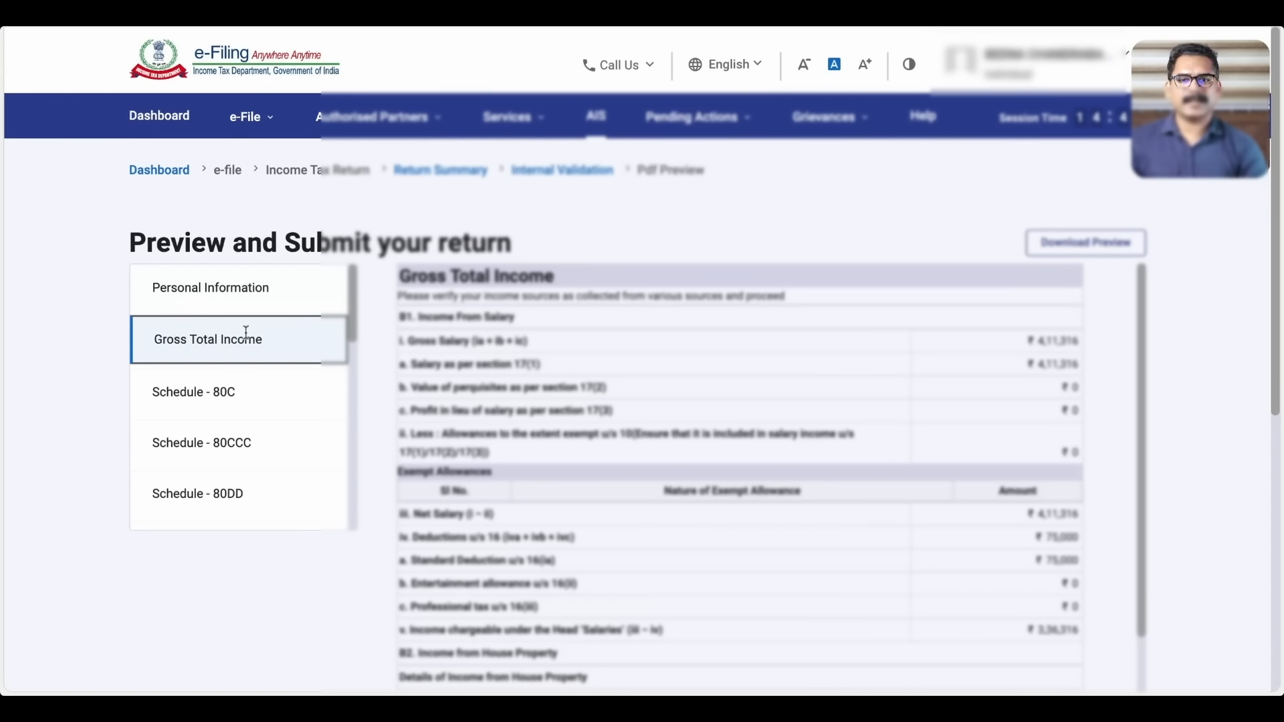
{"action": "scroll", "coordinate": [720, 383], "scroll_direction": "down", "scroll_amount": 5}
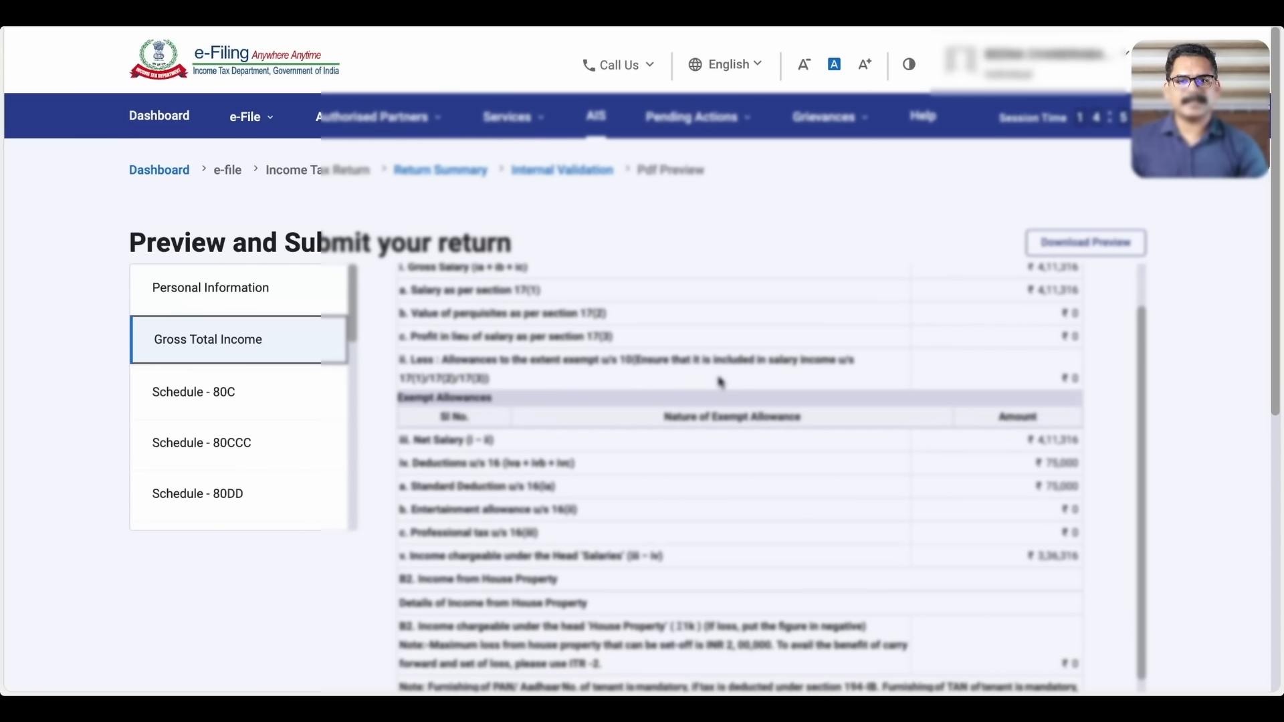
{"action": "scroll", "coordinate": [720, 382], "scroll_direction": "down", "scroll_amount": 10}
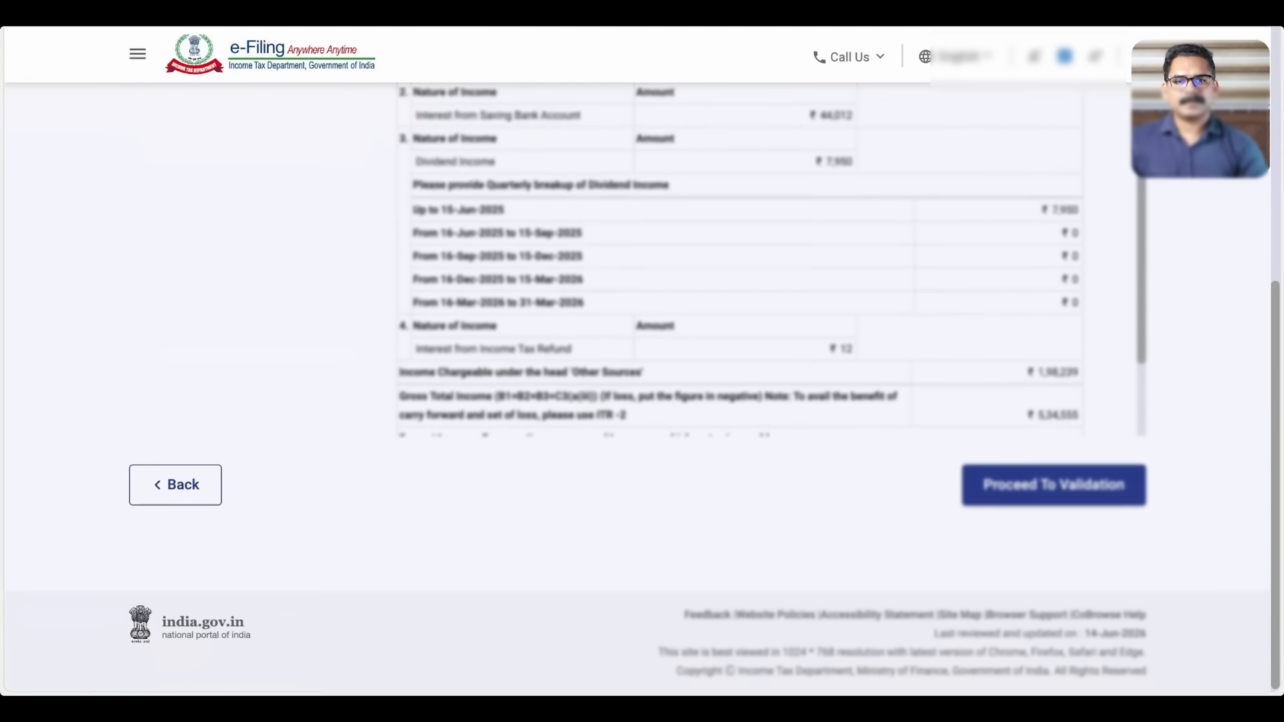
{"action": "scroll", "coordinate": [736, 268], "scroll_direction": "up", "scroll_amount": 10}
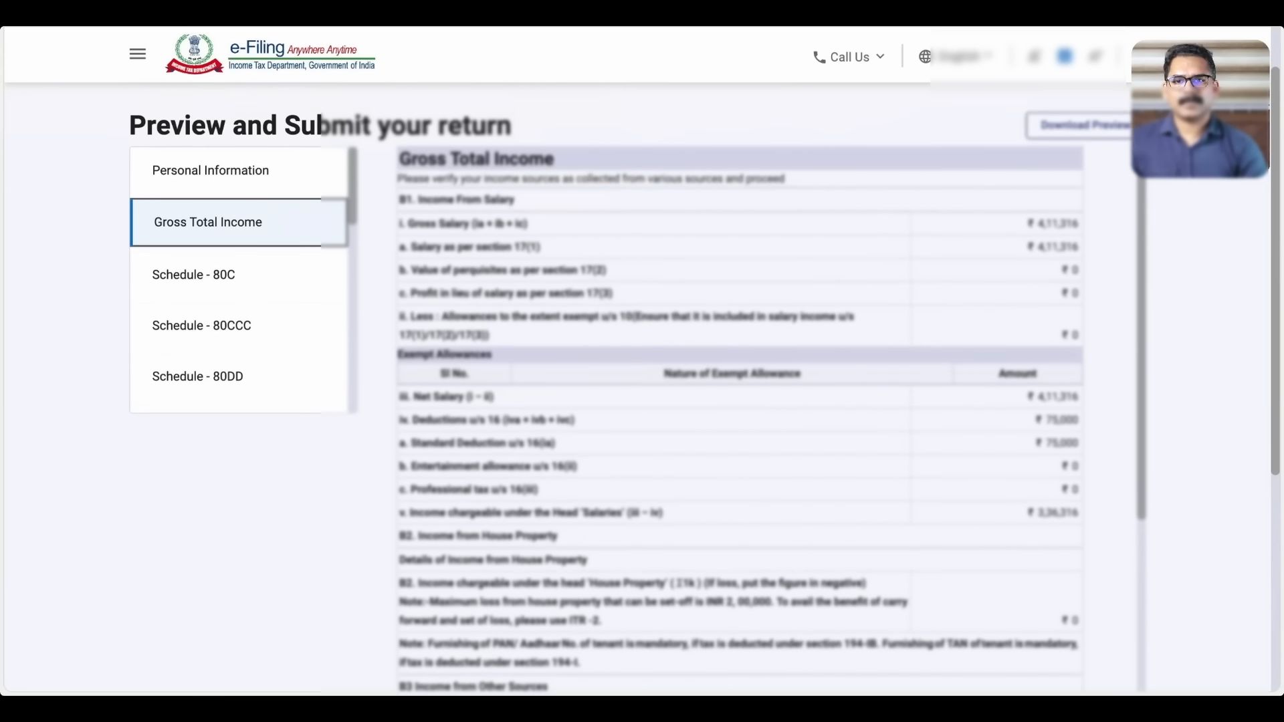
Review the Schedule 80C, 80CCC and 80DD deduction sections of the preview
{"action": "left_click", "coordinate": [187, 283]}
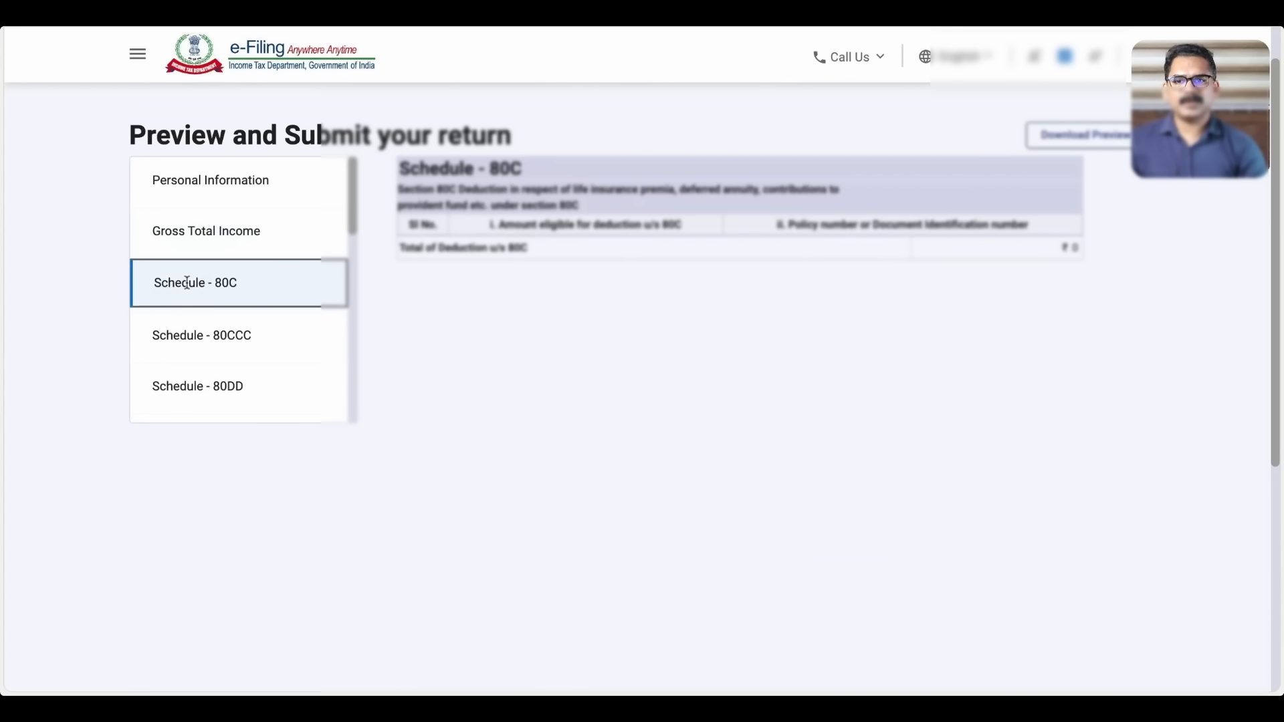
{"action": "left_click", "coordinate": [223, 337]}
{"action": "left_click", "coordinate": [251, 383]}
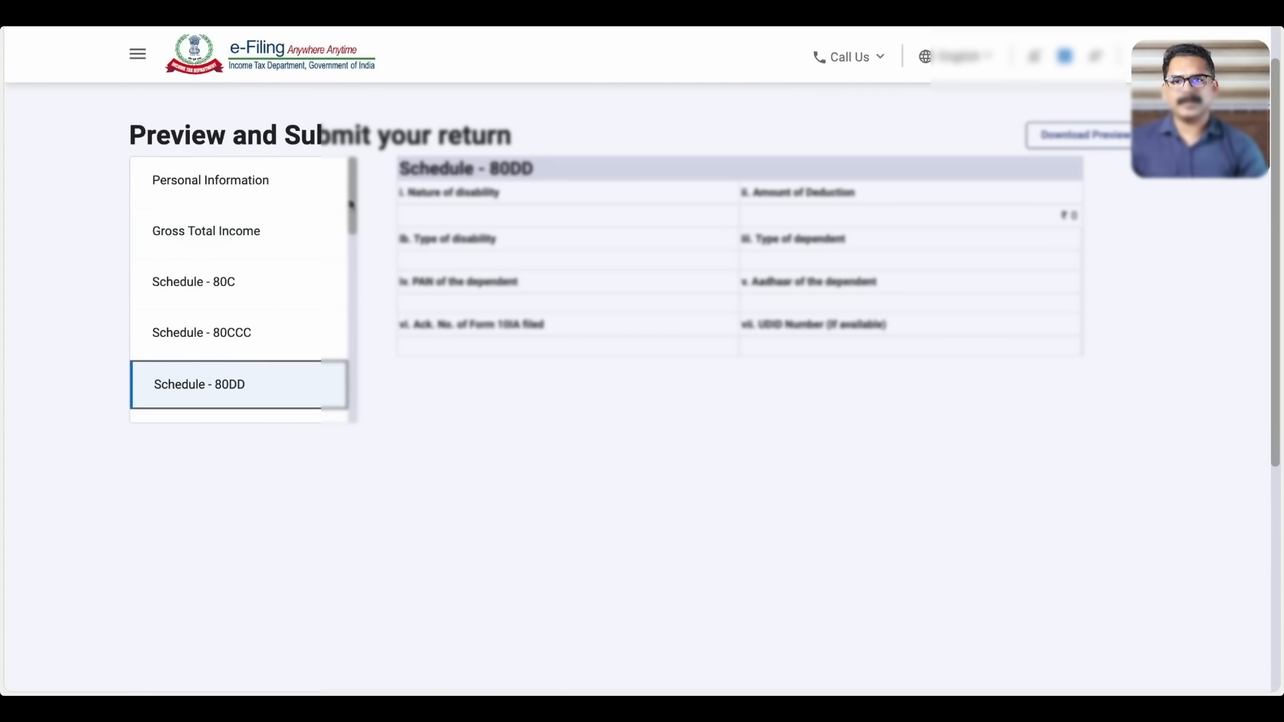
{"action": "scroll", "coordinate": [351, 204], "scroll_direction": "down", "scroll_amount": 10}
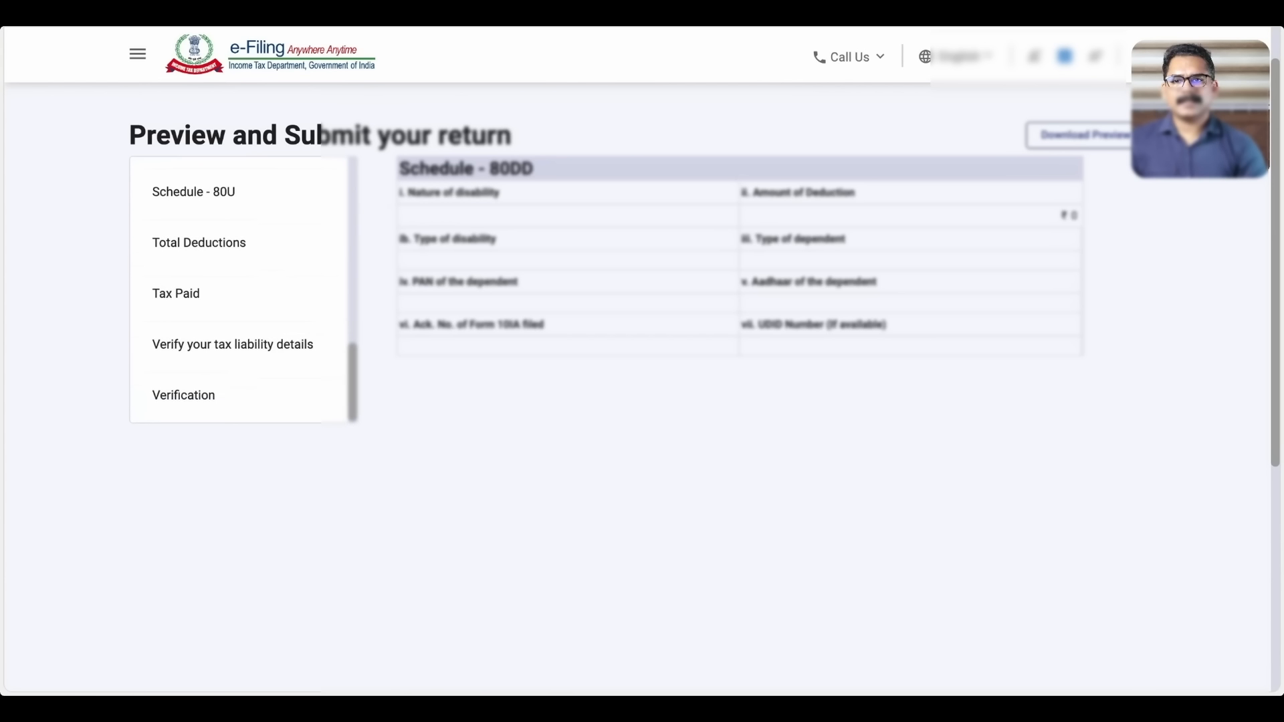
{"action": "scroll", "coordinate": [536, 345], "scroll_direction": "up", "scroll_amount": 2}
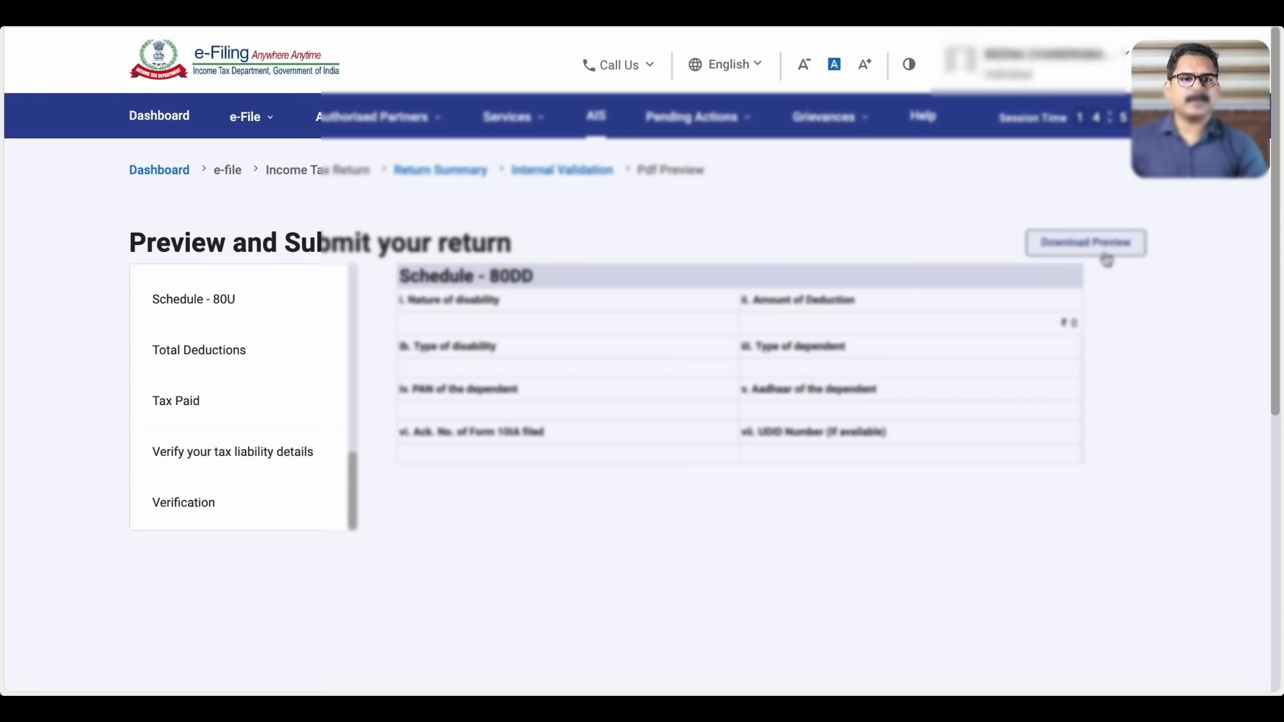
Download the return preview PDF and read it from Part B through page 11
{"action": "left_click", "coordinate": [1081, 252]}
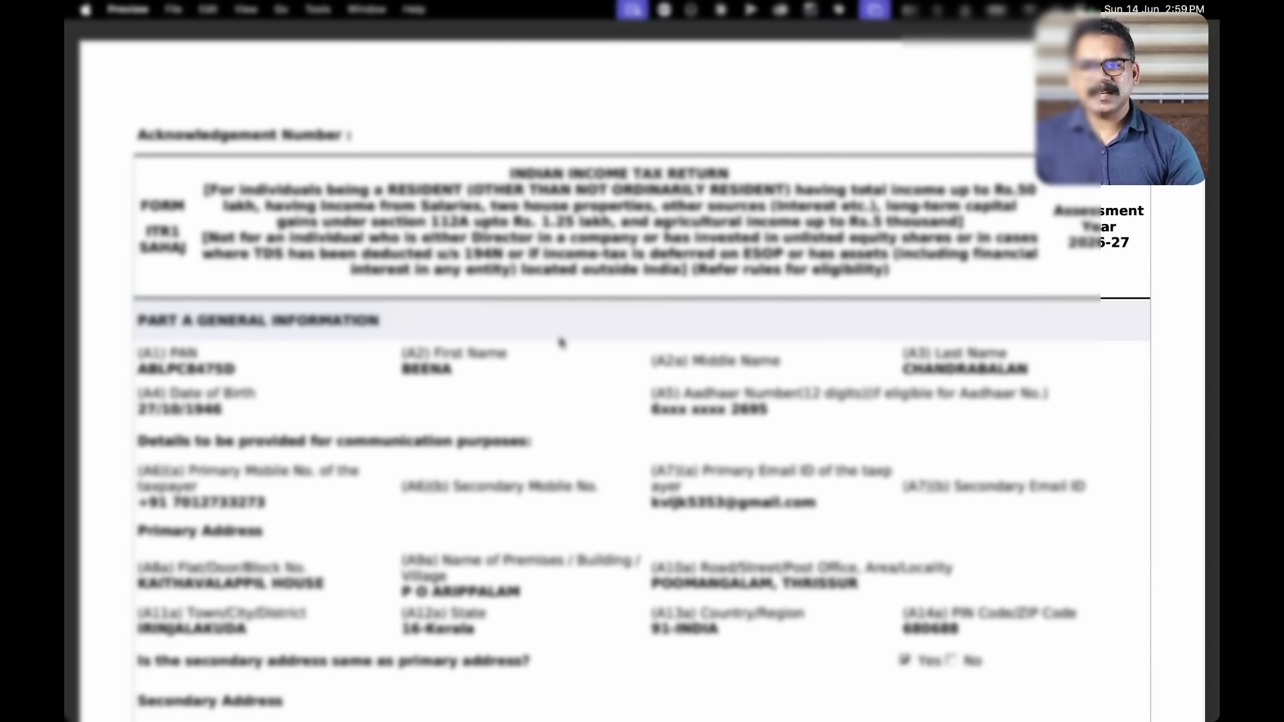
{"action": "scroll", "coordinate": [560, 342], "scroll_direction": "down", "scroll_amount": 10}
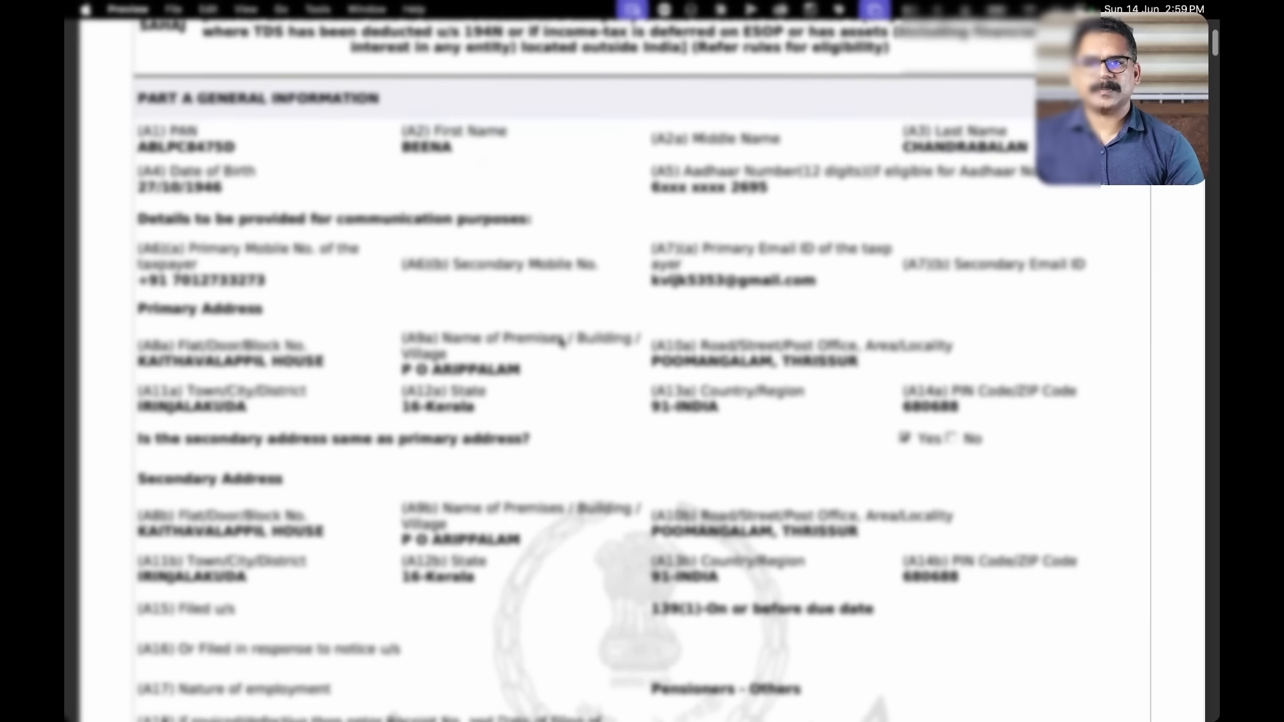
{"action": "scroll", "coordinate": [560, 342], "scroll_direction": "down", "scroll_amount": 2}
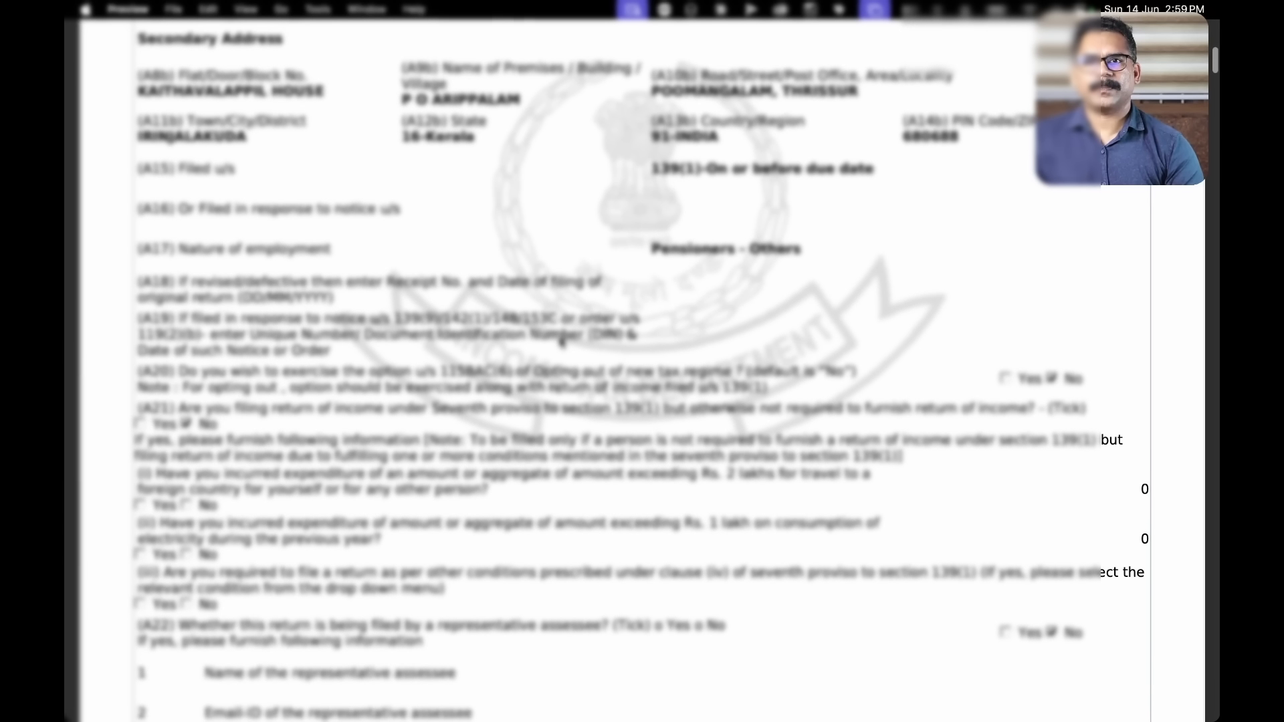
{"action": "scroll", "coordinate": [561, 343], "scroll_direction": "down", "scroll_amount": 4}
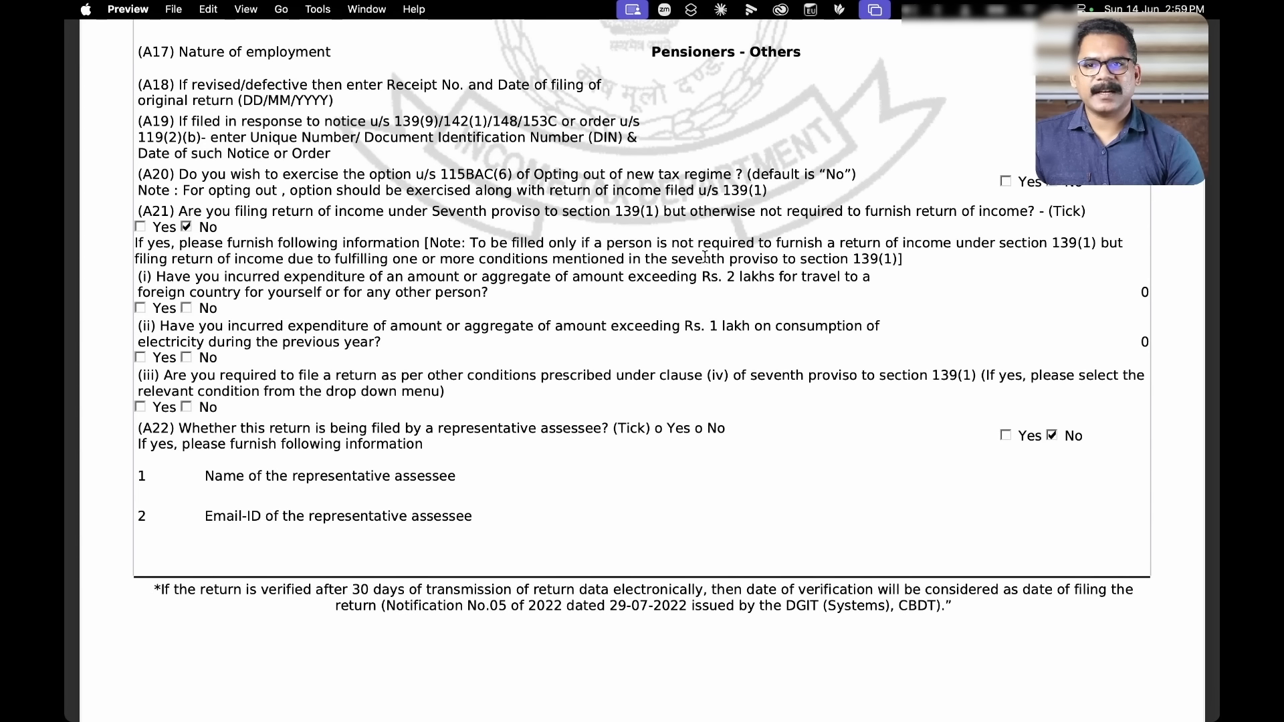
{"action": "scroll", "coordinate": [705, 256], "scroll_direction": "down", "scroll_amount": 13}
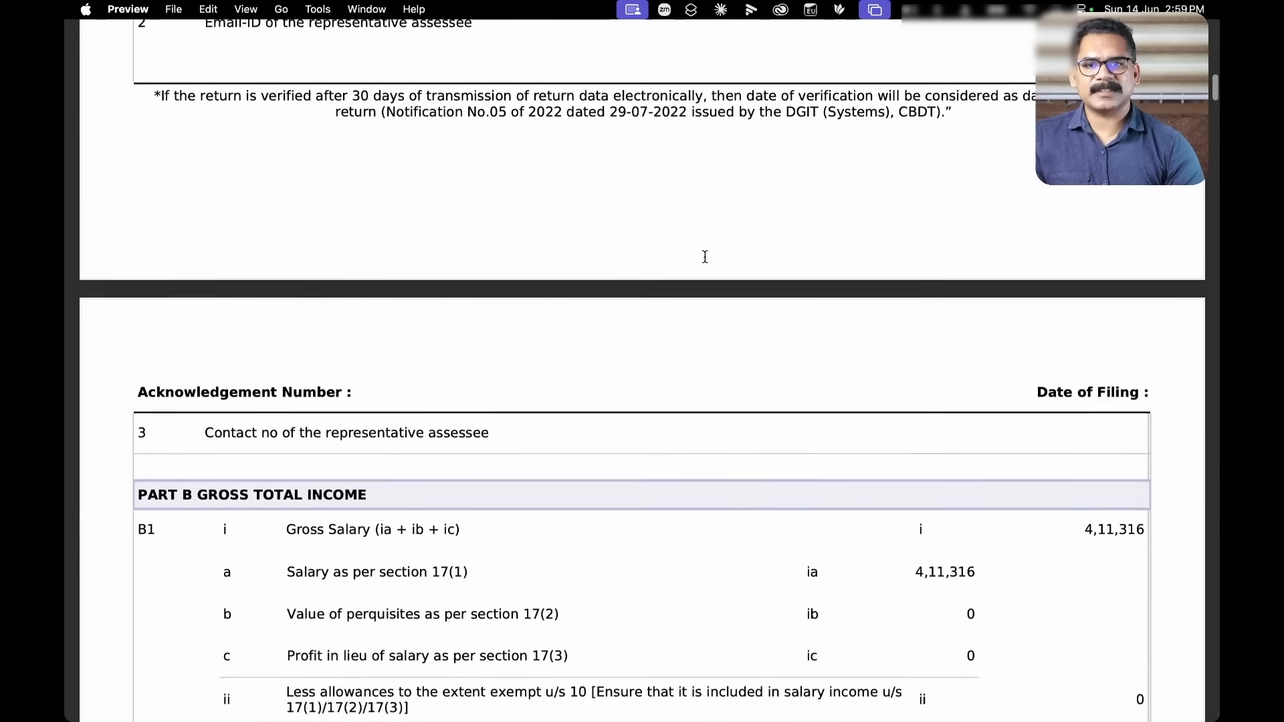
{"action": "scroll", "coordinate": [705, 256], "scroll_direction": "down", "scroll_amount": 3}
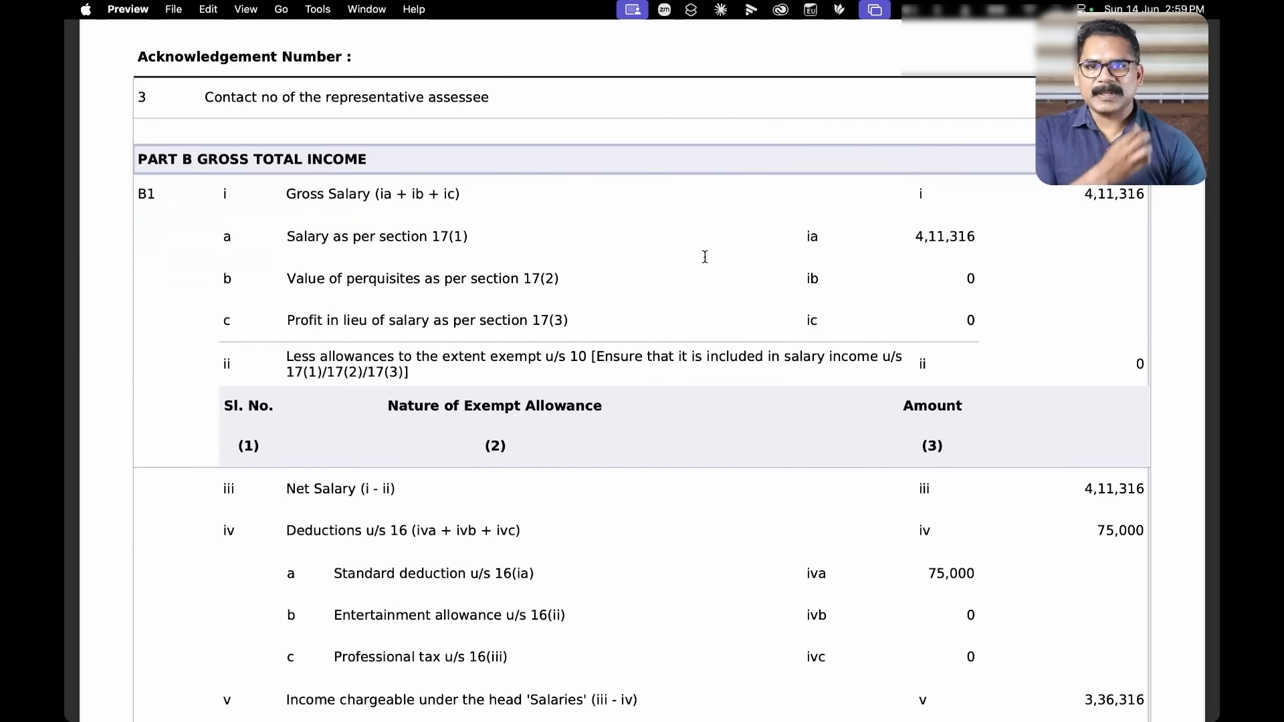
{"action": "scroll", "coordinate": [705, 256], "scroll_direction": "down", "scroll_amount": 1}
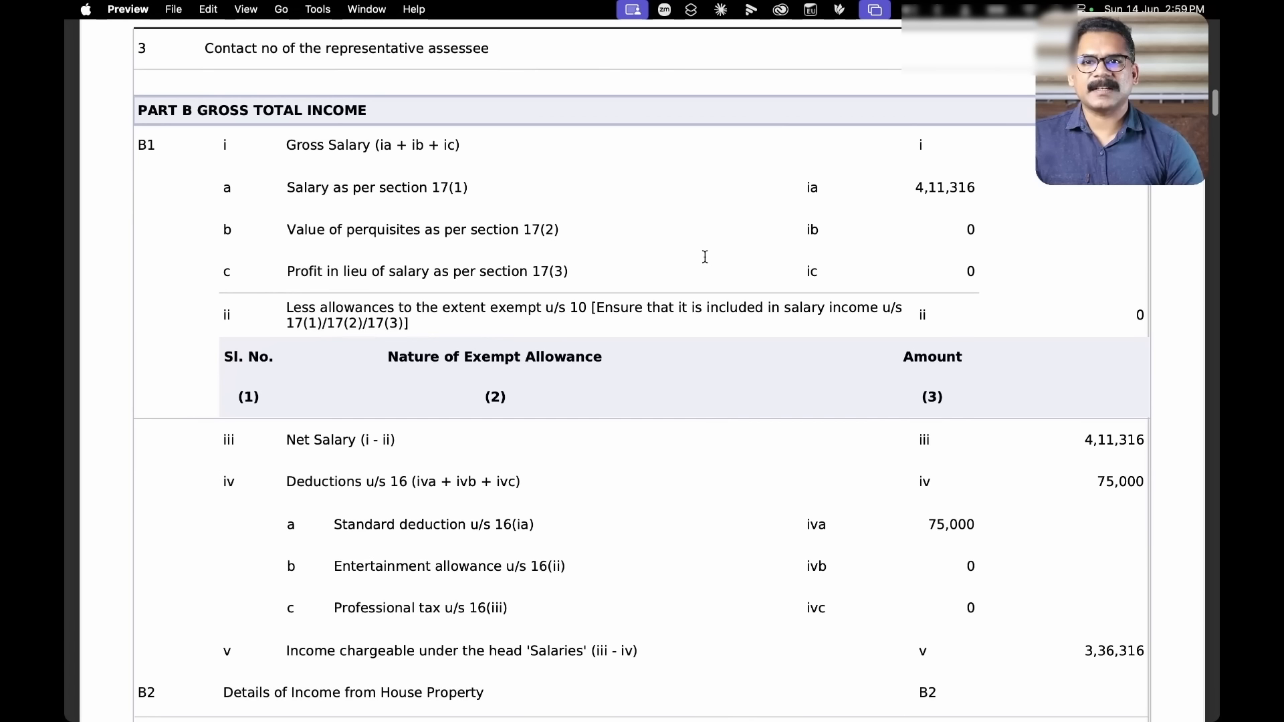
{"action": "scroll", "coordinate": [704, 256], "scroll_direction": "down", "scroll_amount": 2}
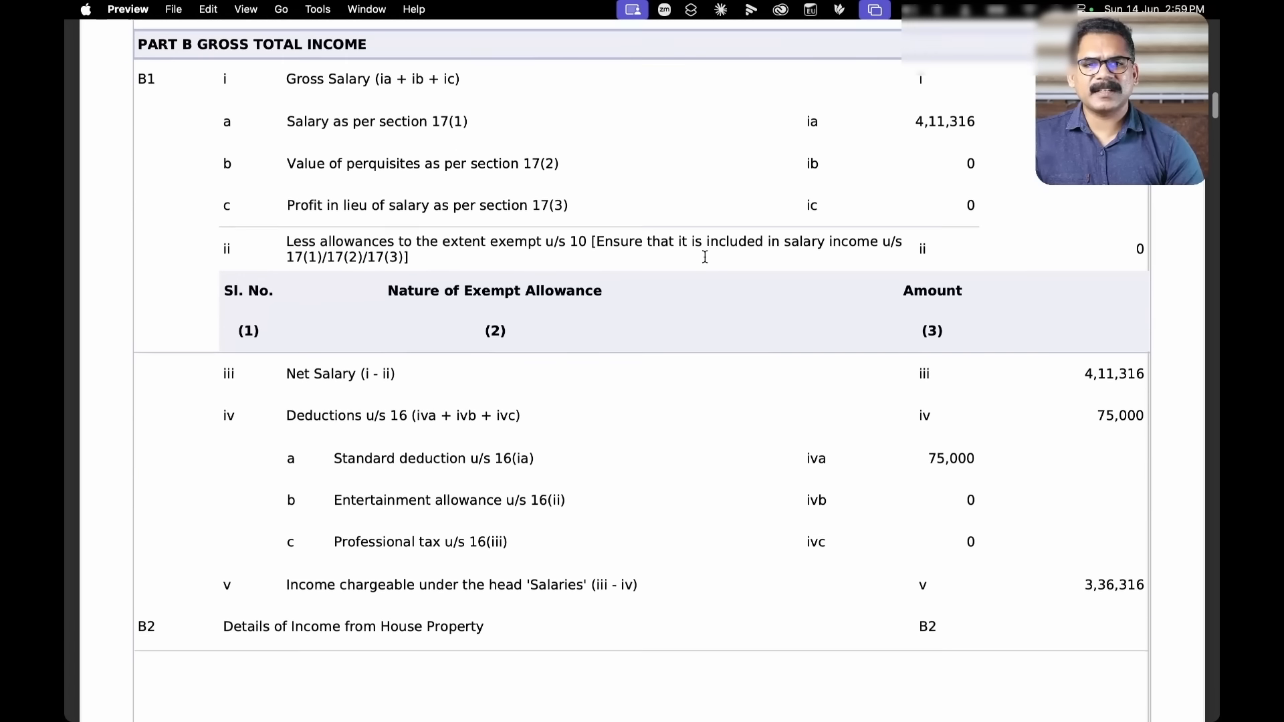
{"action": "scroll", "coordinate": [704, 256], "scroll_direction": "down", "scroll_amount": 3}
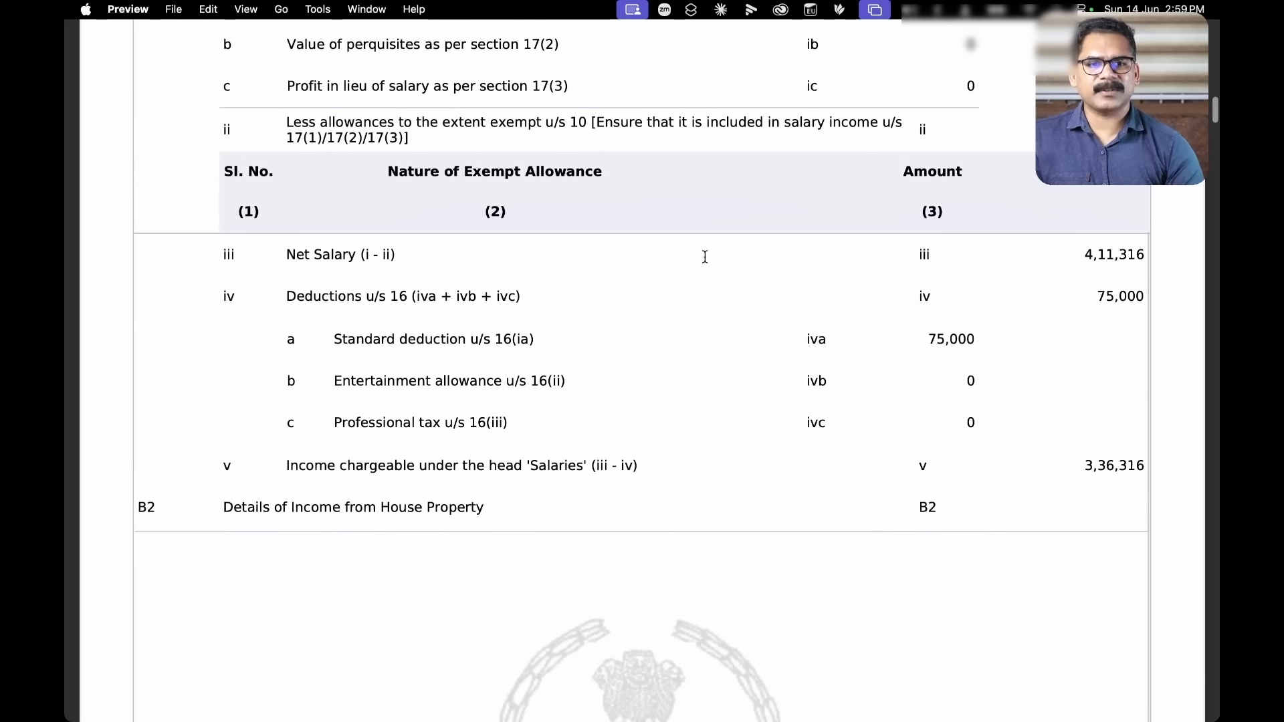
{"action": "scroll", "coordinate": [705, 256], "scroll_direction": "down", "scroll_amount": 7}
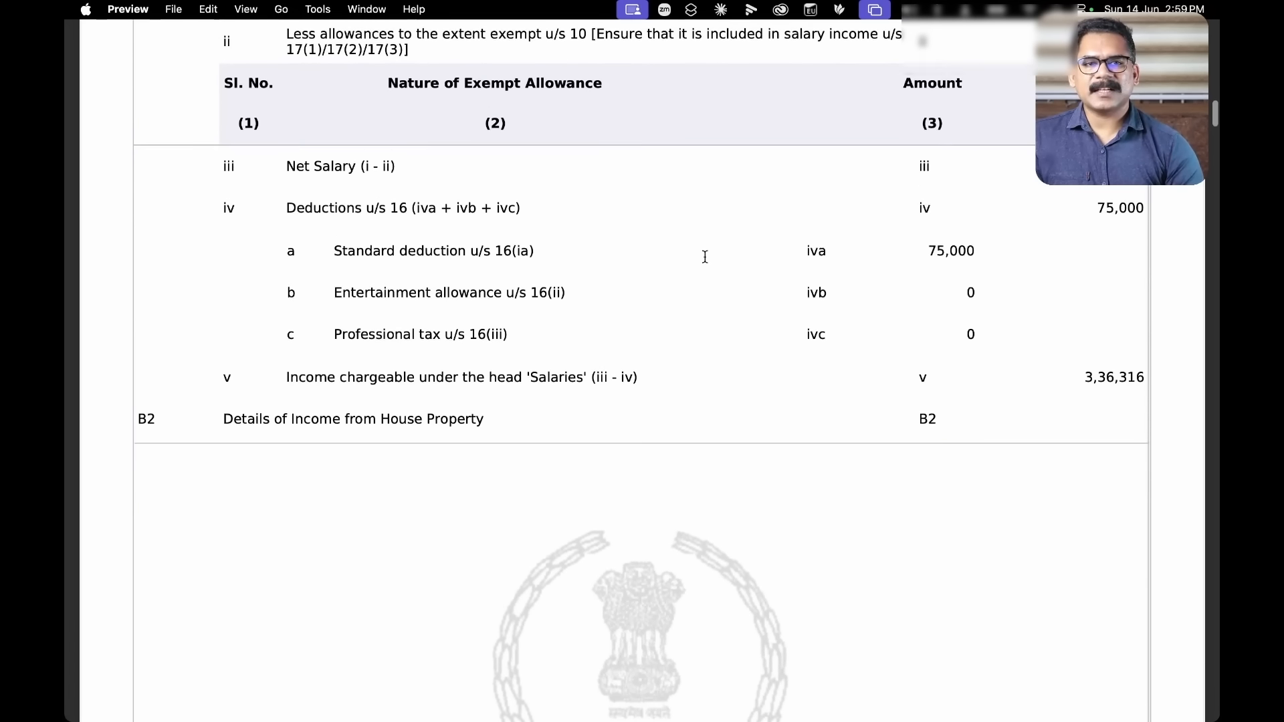
{"action": "scroll", "coordinate": [705, 257], "scroll_direction": "down", "scroll_amount": 12}
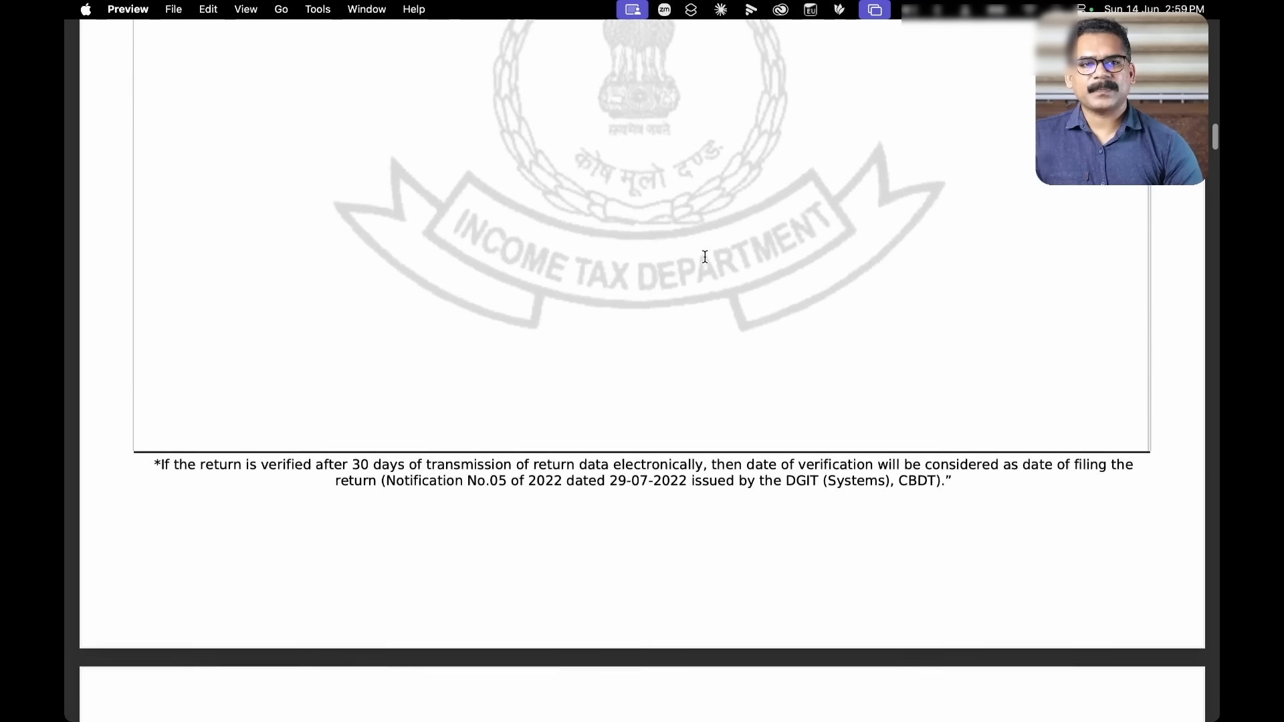
{"action": "scroll", "coordinate": [705, 256], "scroll_direction": "down", "scroll_amount": 6}
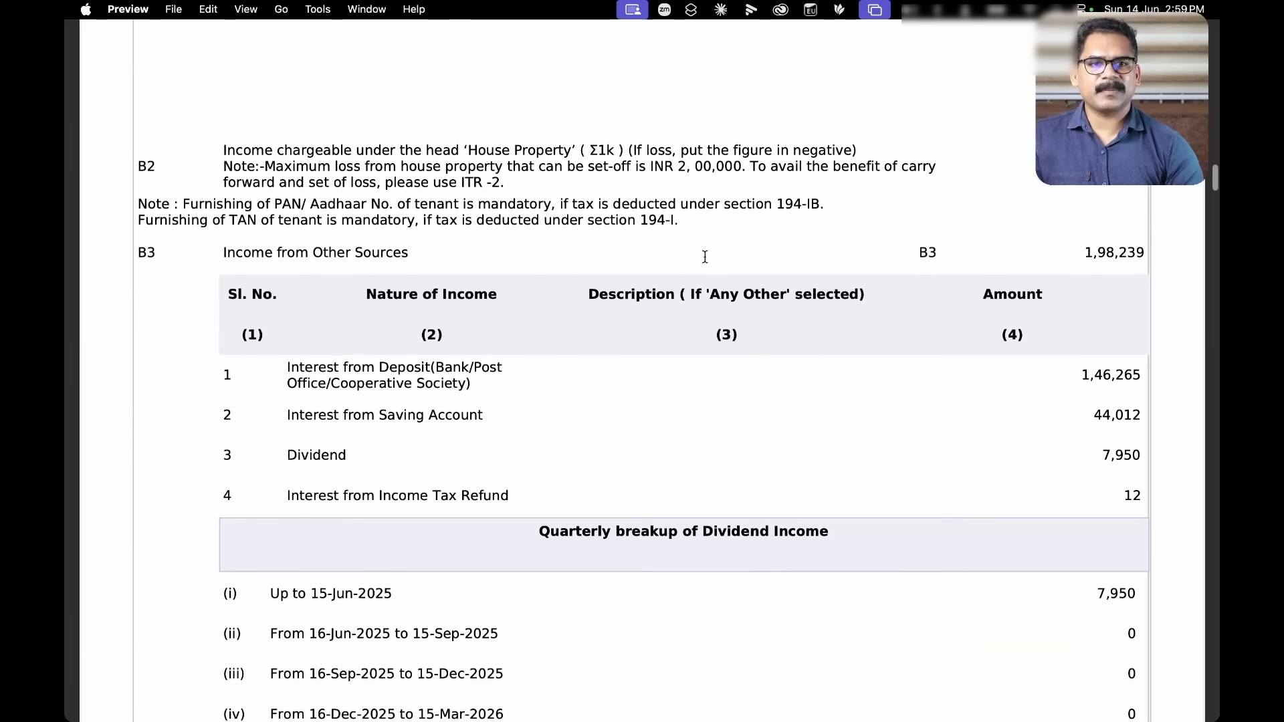
{"action": "scroll", "coordinate": [705, 256], "scroll_direction": "down", "scroll_amount": 3}
{"action": "scroll", "coordinate": [705, 256], "scroll_direction": "down", "scroll_amount": 2}
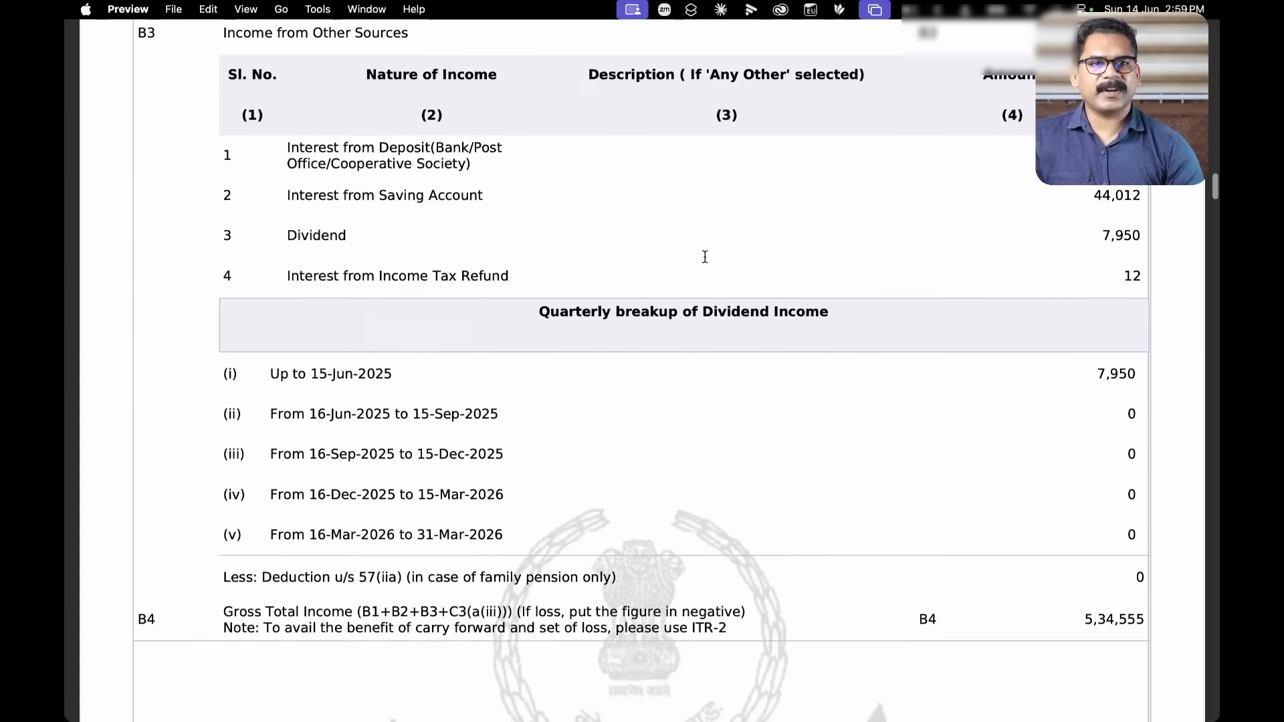
{"action": "scroll", "coordinate": [704, 256], "scroll_direction": "down", "scroll_amount": 3}
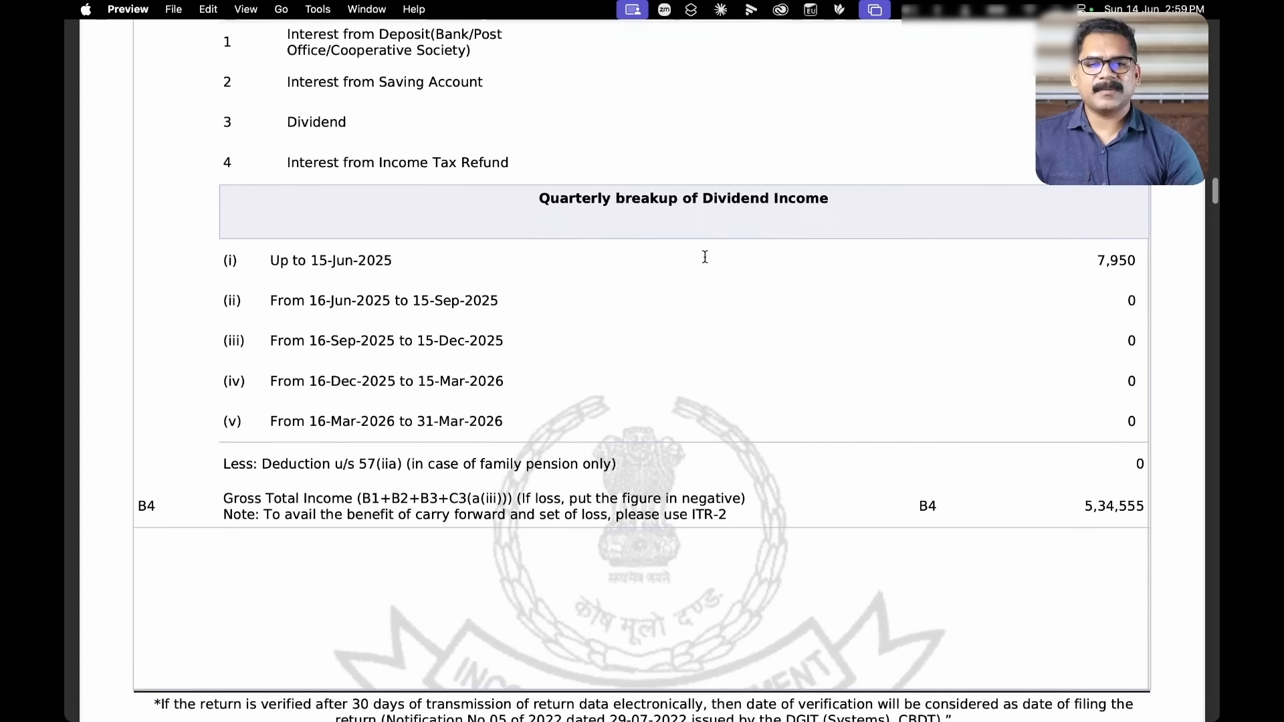
{"action": "scroll", "coordinate": [703, 255], "scroll_direction": "down", "scroll_amount": 2}
{"action": "scroll", "coordinate": [1028, 382], "scroll_direction": "down", "scroll_amount": 5}
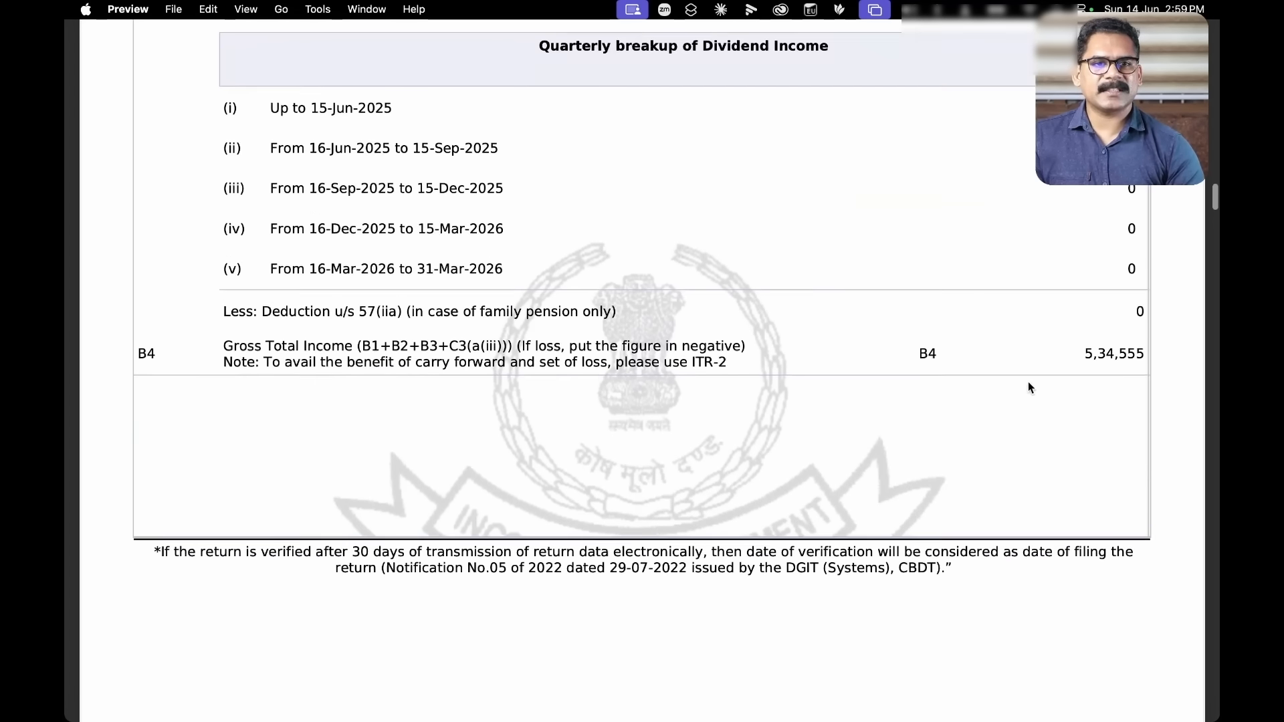
{"action": "scroll", "coordinate": [1030, 387], "scroll_direction": "down", "scroll_amount": 15}
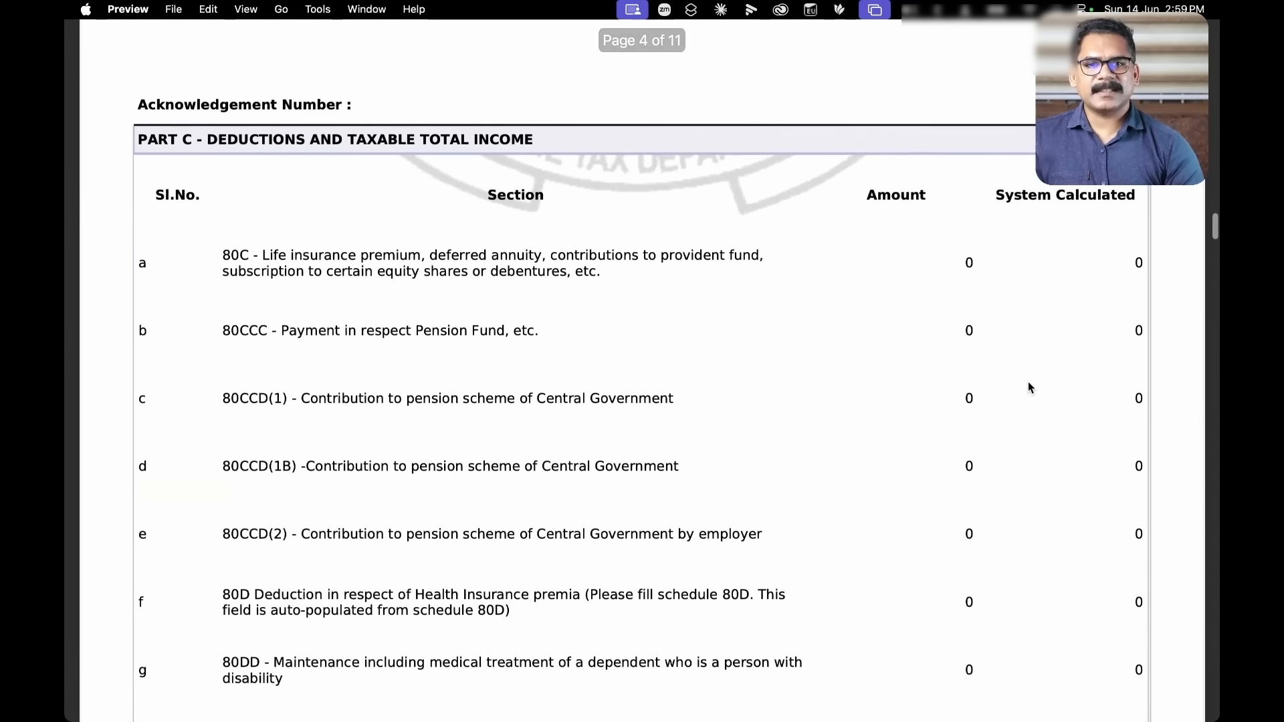
{"action": "scroll", "coordinate": [1028, 385], "scroll_direction": "down", "scroll_amount": 15}
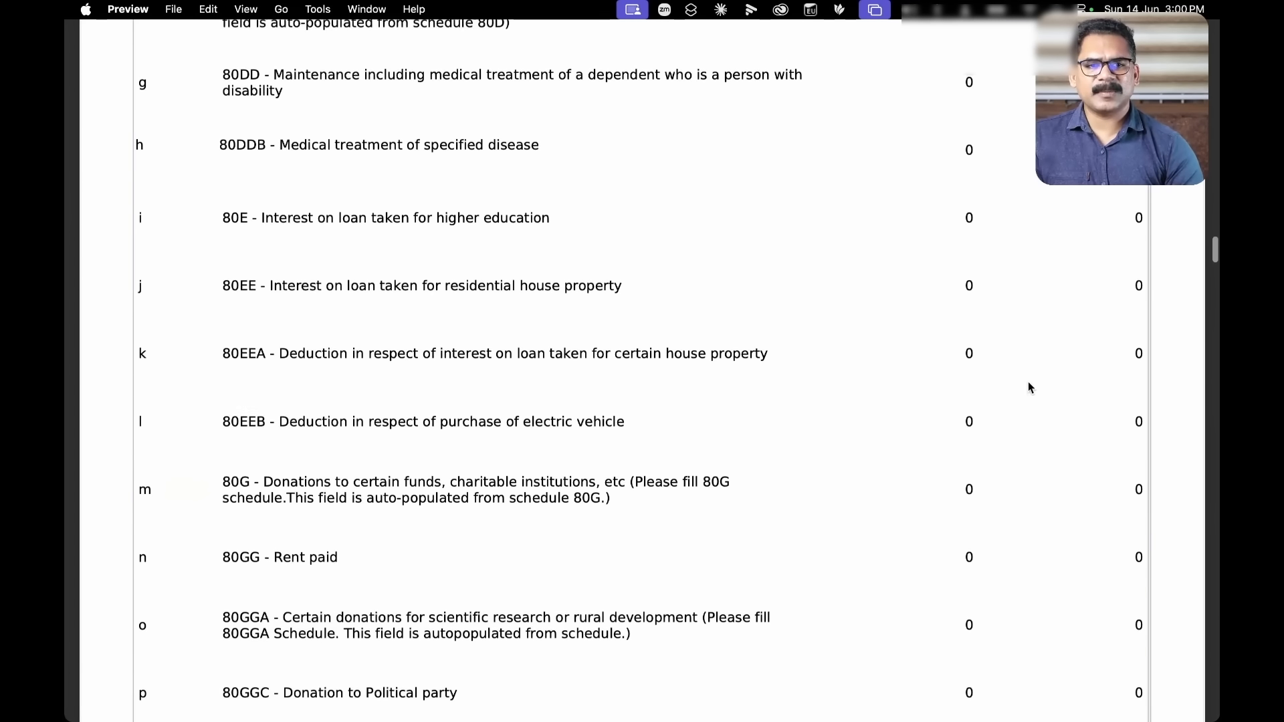
{"action": "scroll", "coordinate": [1028, 387], "scroll_direction": "down", "scroll_amount": 15}
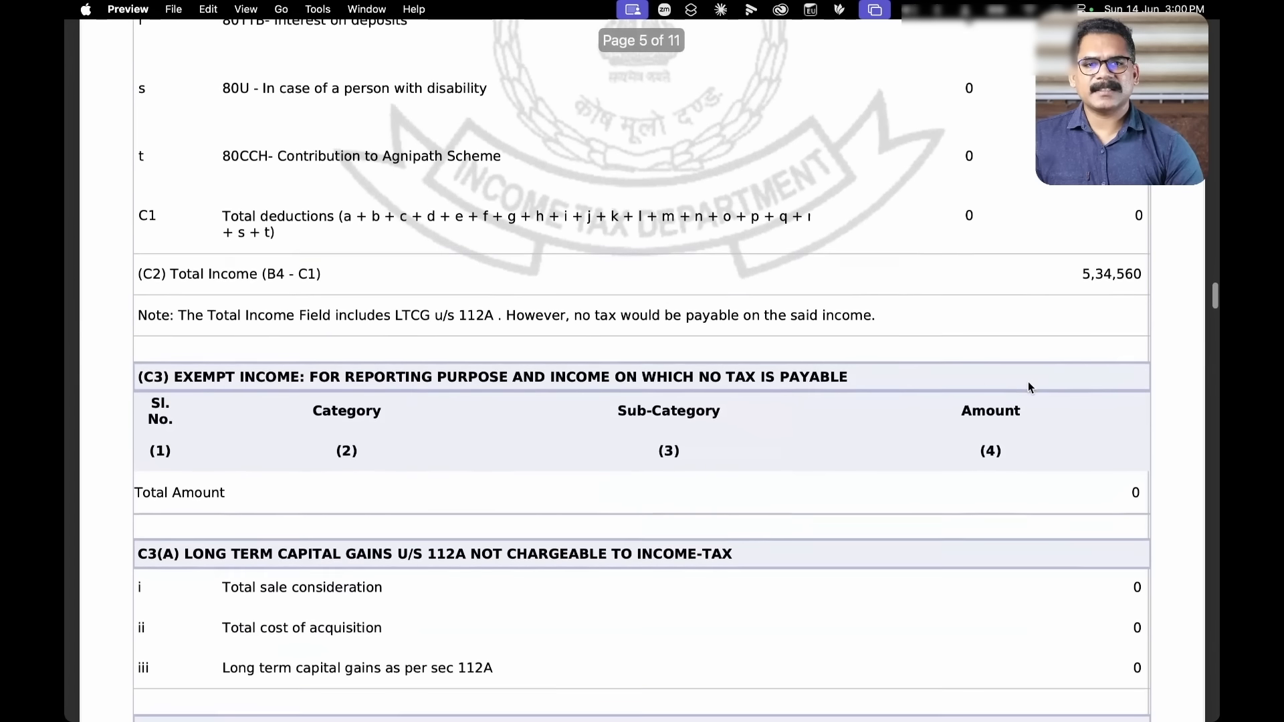
{"action": "scroll", "coordinate": [1028, 387], "scroll_direction": "down", "scroll_amount": 5}
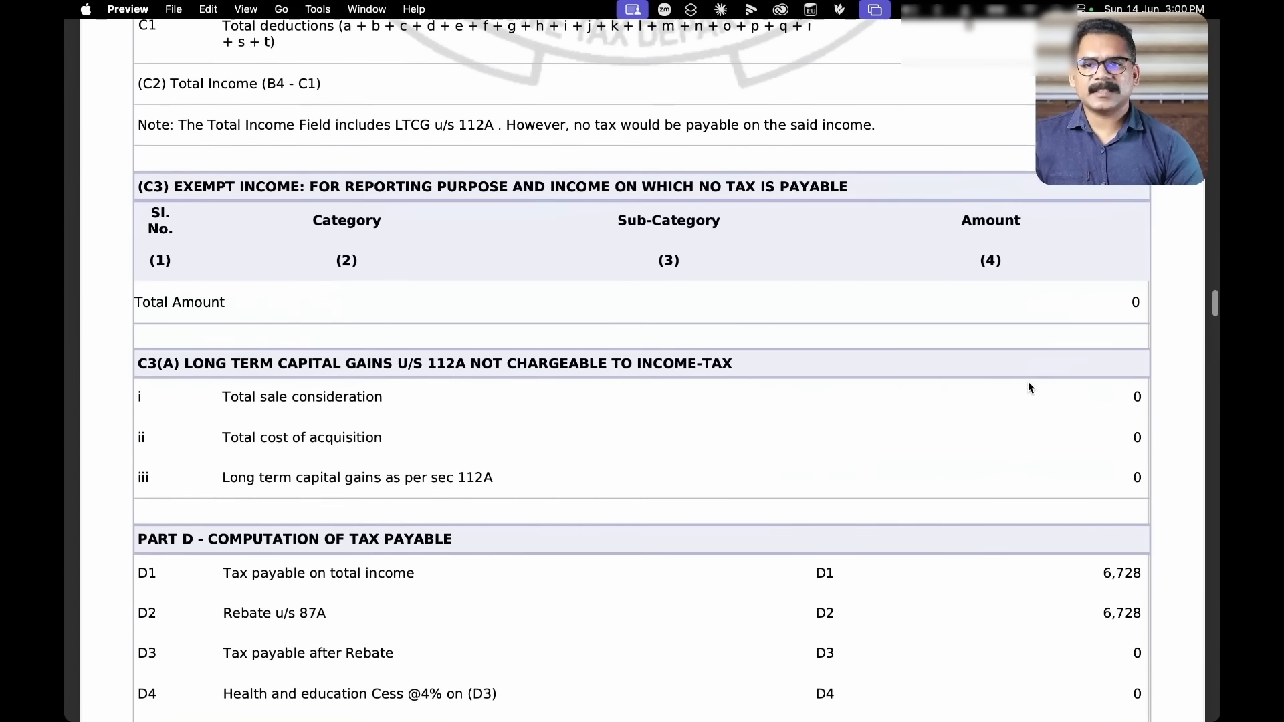
{"action": "scroll", "coordinate": [940, 418], "scroll_direction": "down", "scroll_amount": 3}
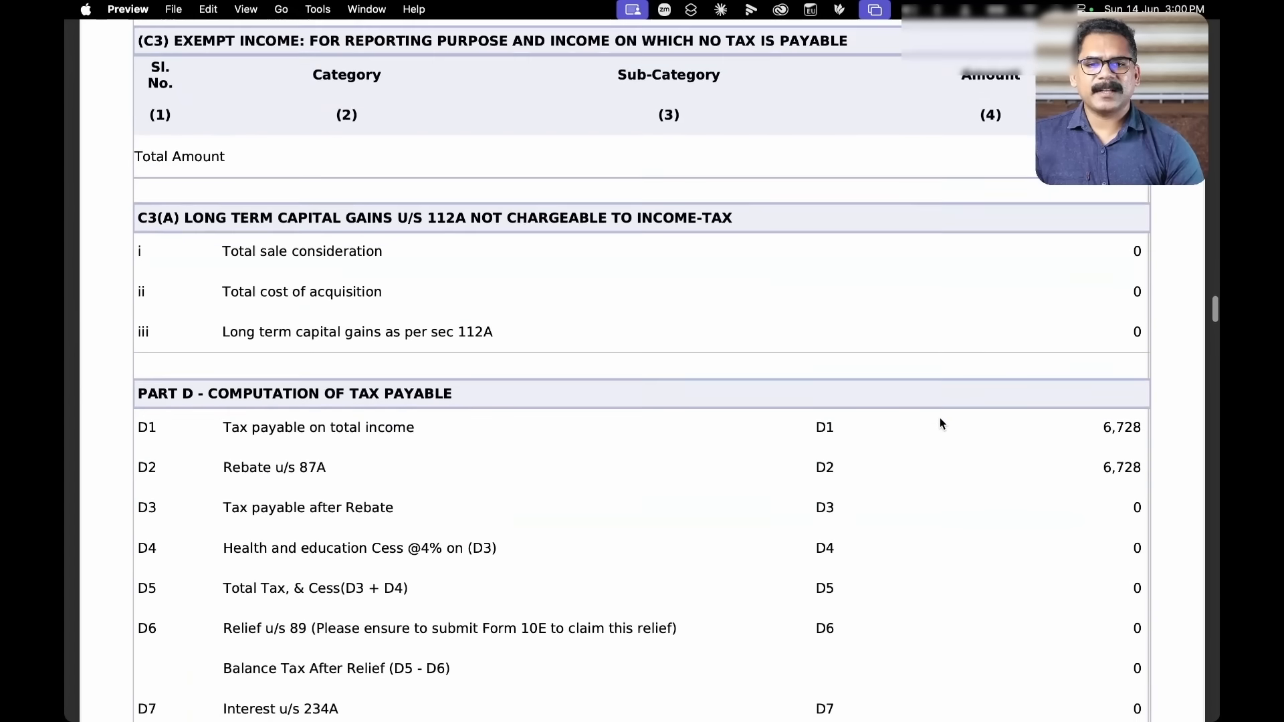
{"action": "scroll", "coordinate": [940, 423], "scroll_direction": "down", "scroll_amount": 2}
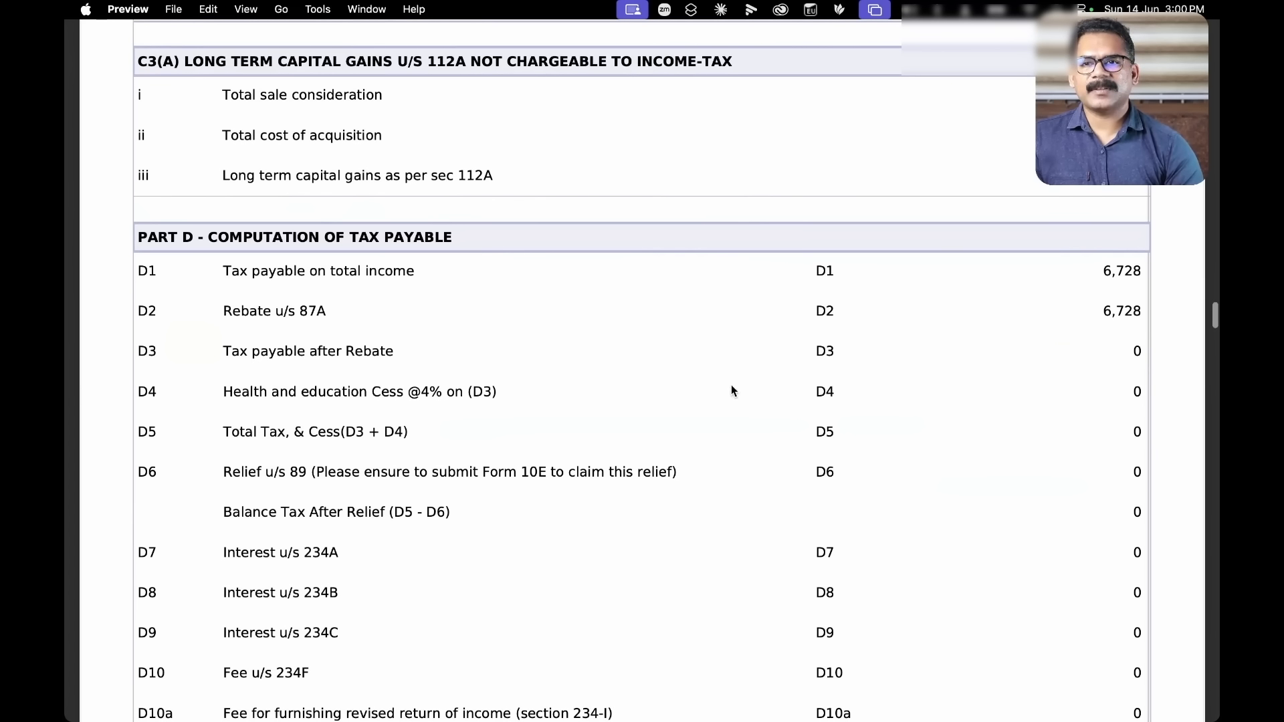
{"action": "scroll", "coordinate": [767, 485], "scroll_direction": "down", "scroll_amount": 1}
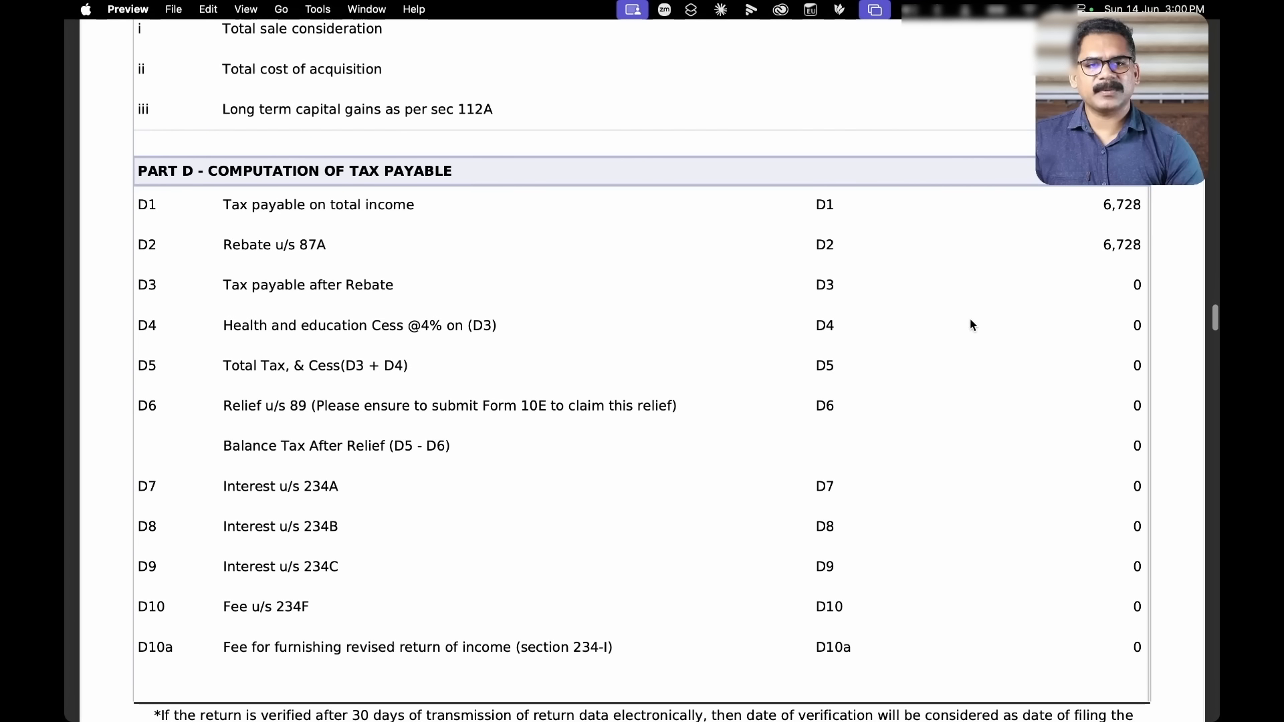
{"action": "scroll", "coordinate": [970, 321], "scroll_direction": "down", "scroll_amount": 1}
{"action": "scroll", "coordinate": [970, 323], "scroll_direction": "down", "scroll_amount": 1}
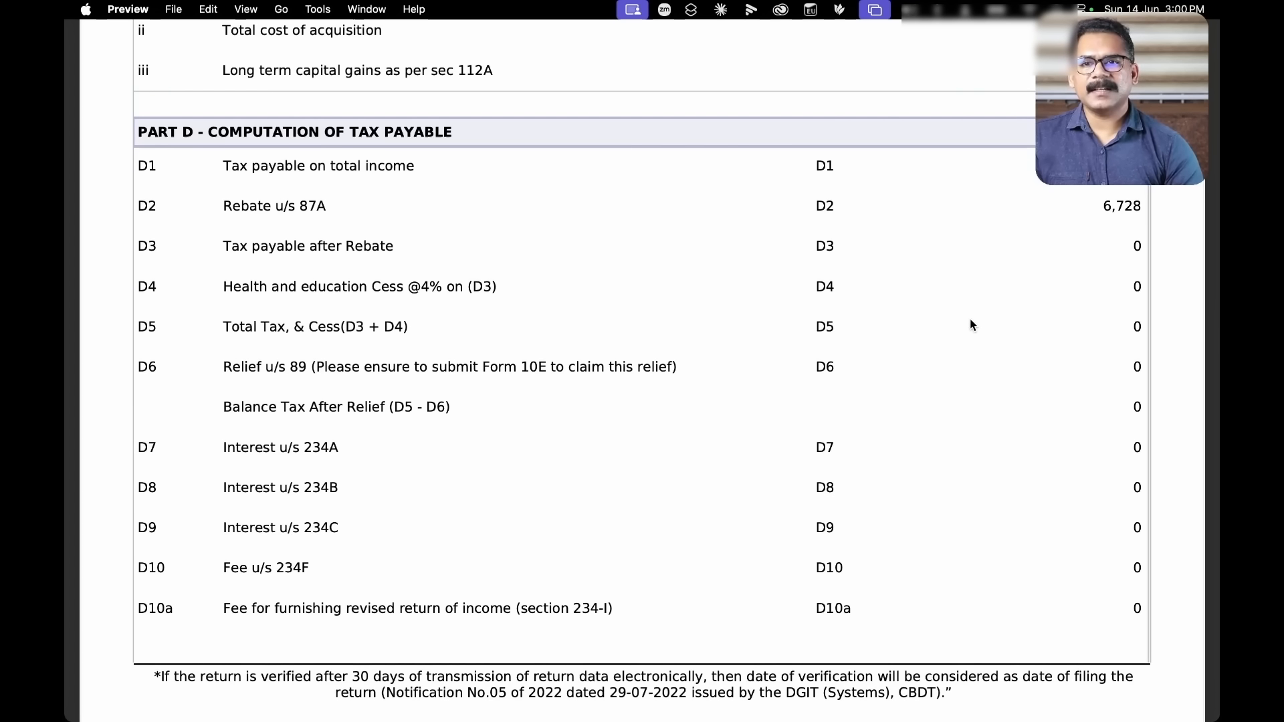
{"action": "scroll", "coordinate": [971, 323], "scroll_direction": "down", "scroll_amount": 2}
{"action": "scroll", "coordinate": [920, 337], "scroll_direction": "down", "scroll_amount": 10}
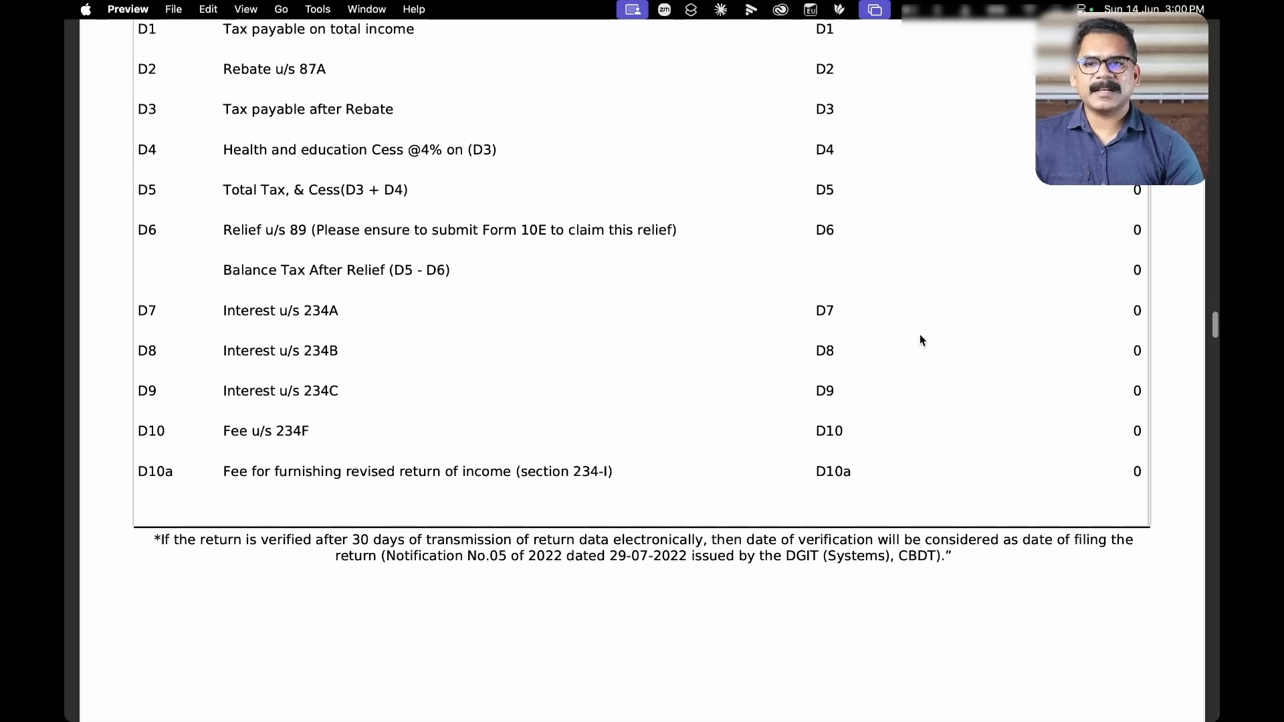
{"action": "scroll", "coordinate": [920, 340], "scroll_direction": "down", "scroll_amount": 15}
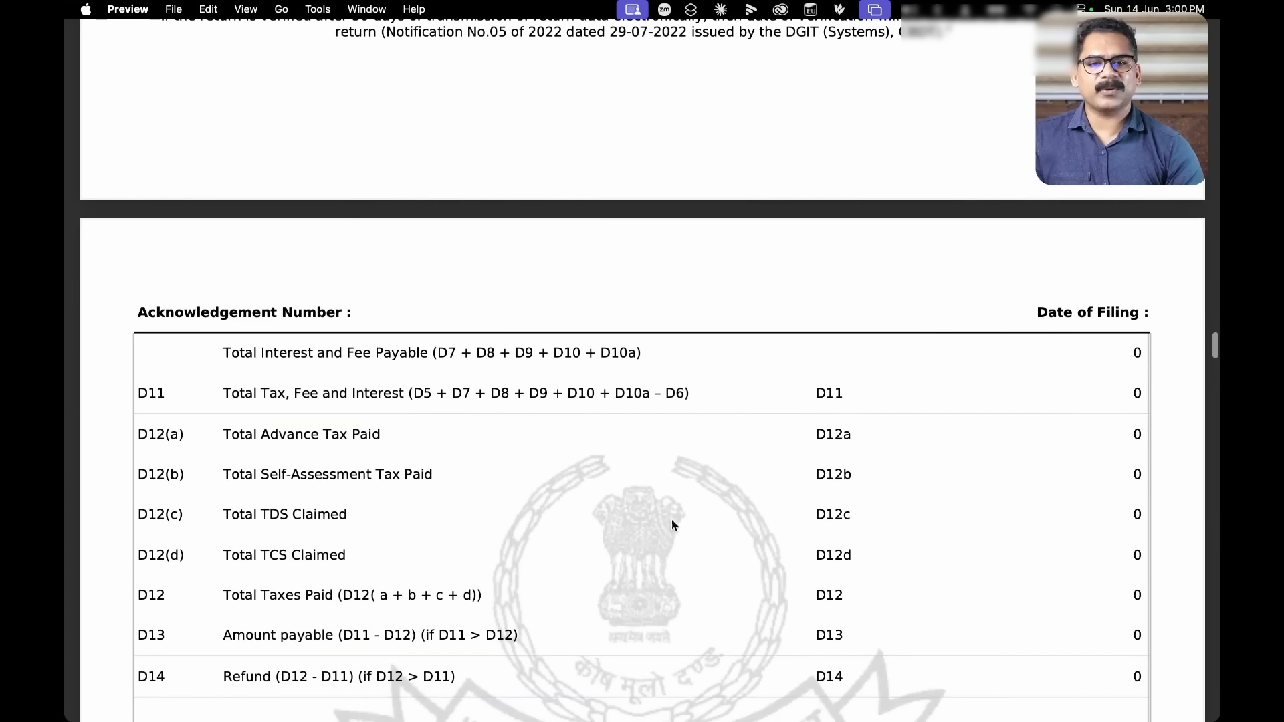
{"action": "scroll", "coordinate": [759, 533], "scroll_direction": "down", "scroll_amount": 7}
{"action": "scroll", "coordinate": [759, 533], "scroll_direction": "down", "scroll_amount": 12}
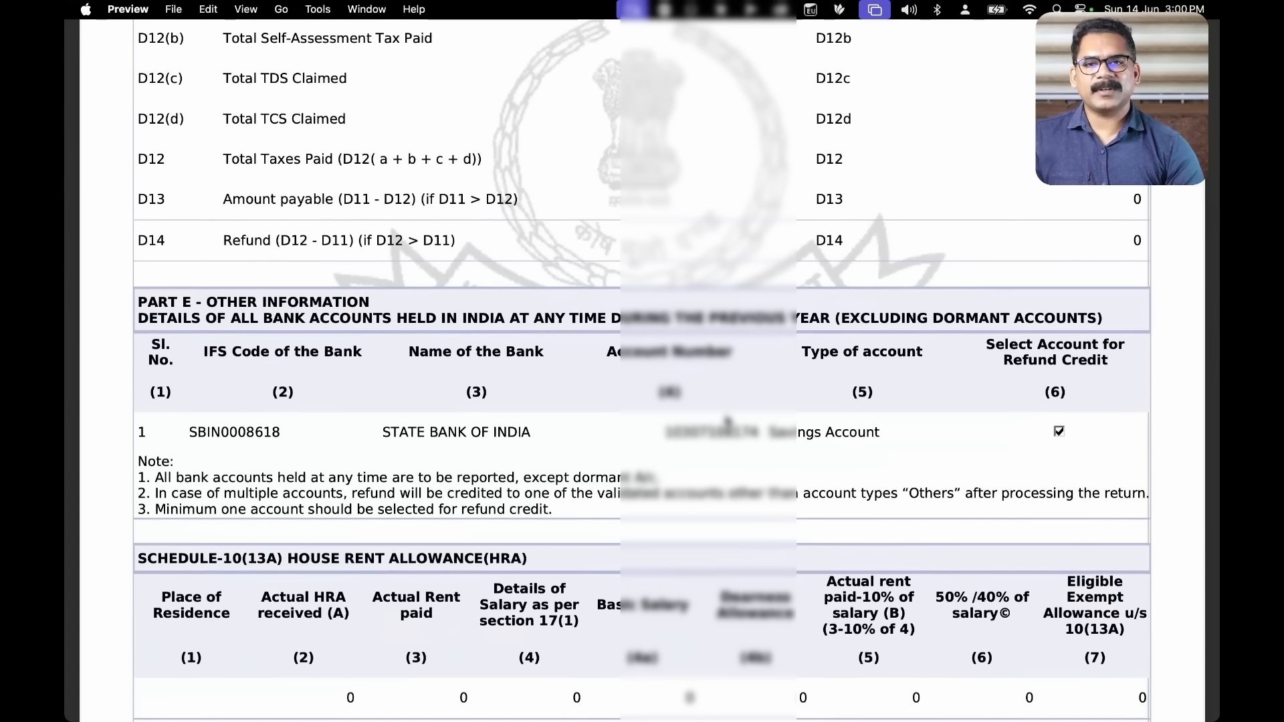
{"action": "scroll", "coordinate": [800, 343], "scroll_direction": "down", "scroll_amount": 20}
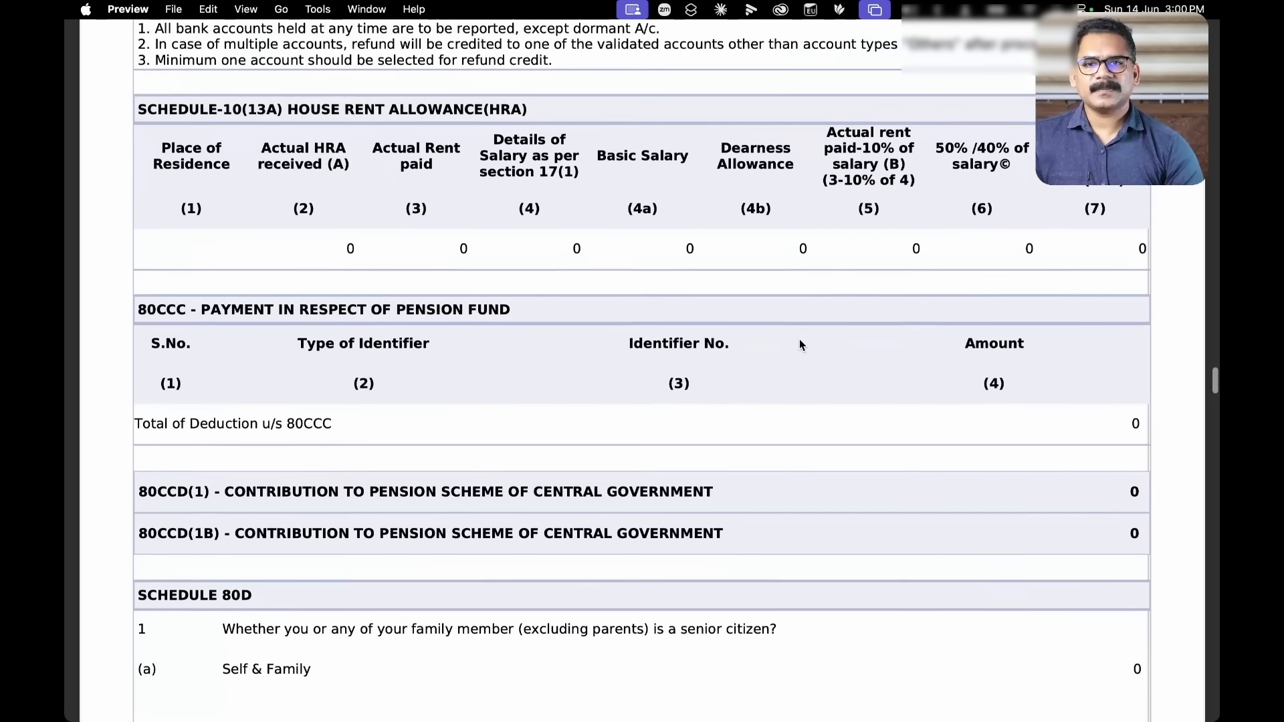
{"action": "scroll", "coordinate": [800, 343], "scroll_direction": "down", "scroll_amount": 13}
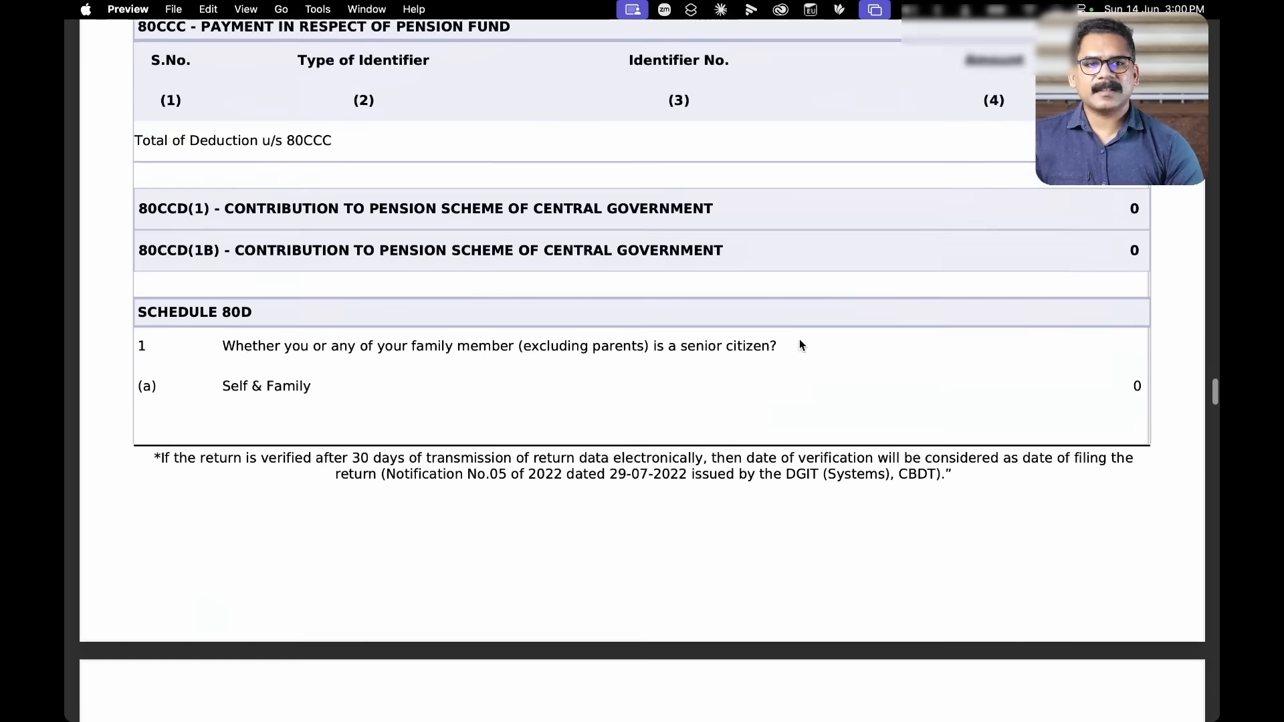
{"action": "scroll", "coordinate": [801, 343], "scroll_direction": "down", "scroll_amount": 20}
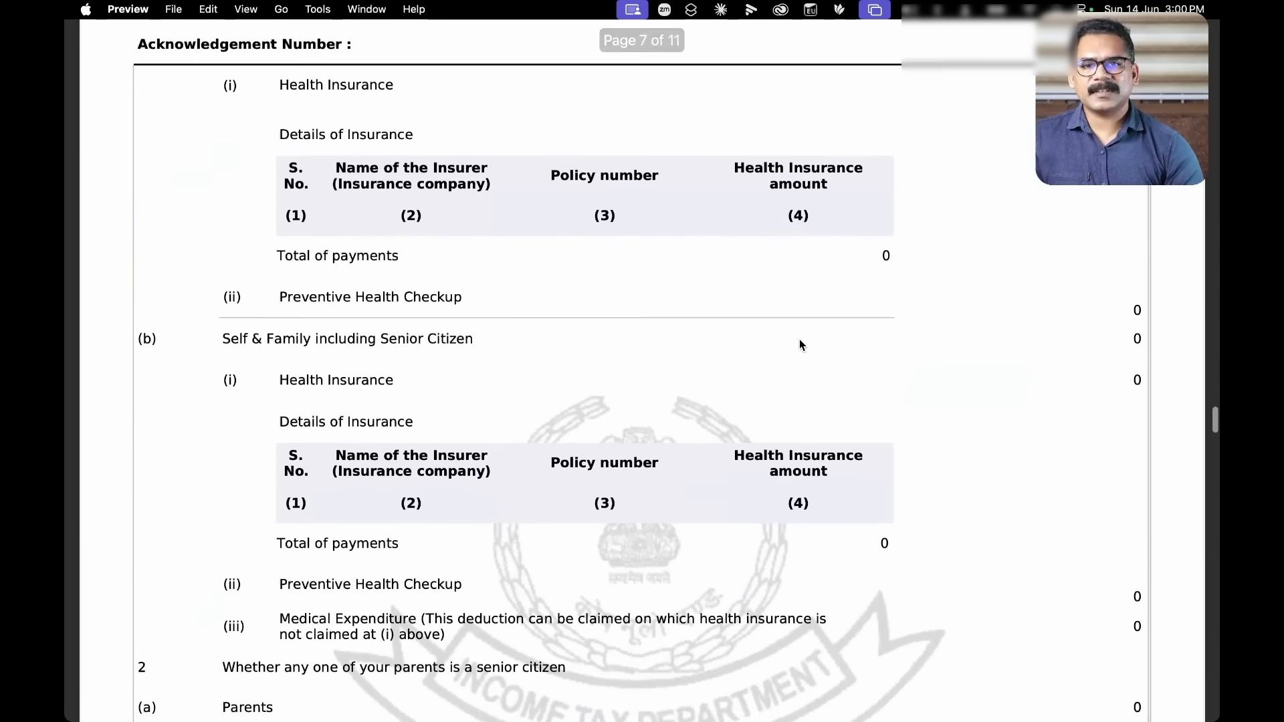
{"action": "scroll", "coordinate": [800, 343], "scroll_direction": "down", "scroll_amount": 20}
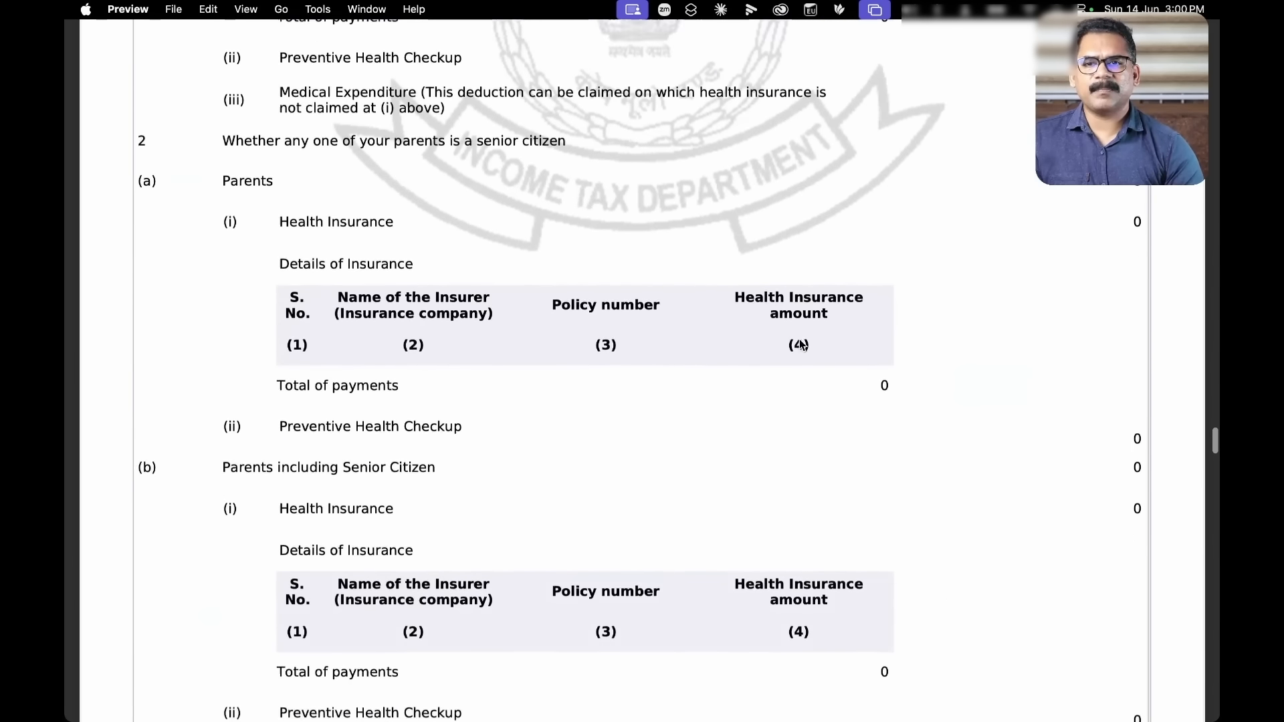
{"action": "scroll", "coordinate": [800, 345], "scroll_direction": "down", "scroll_amount": 20}
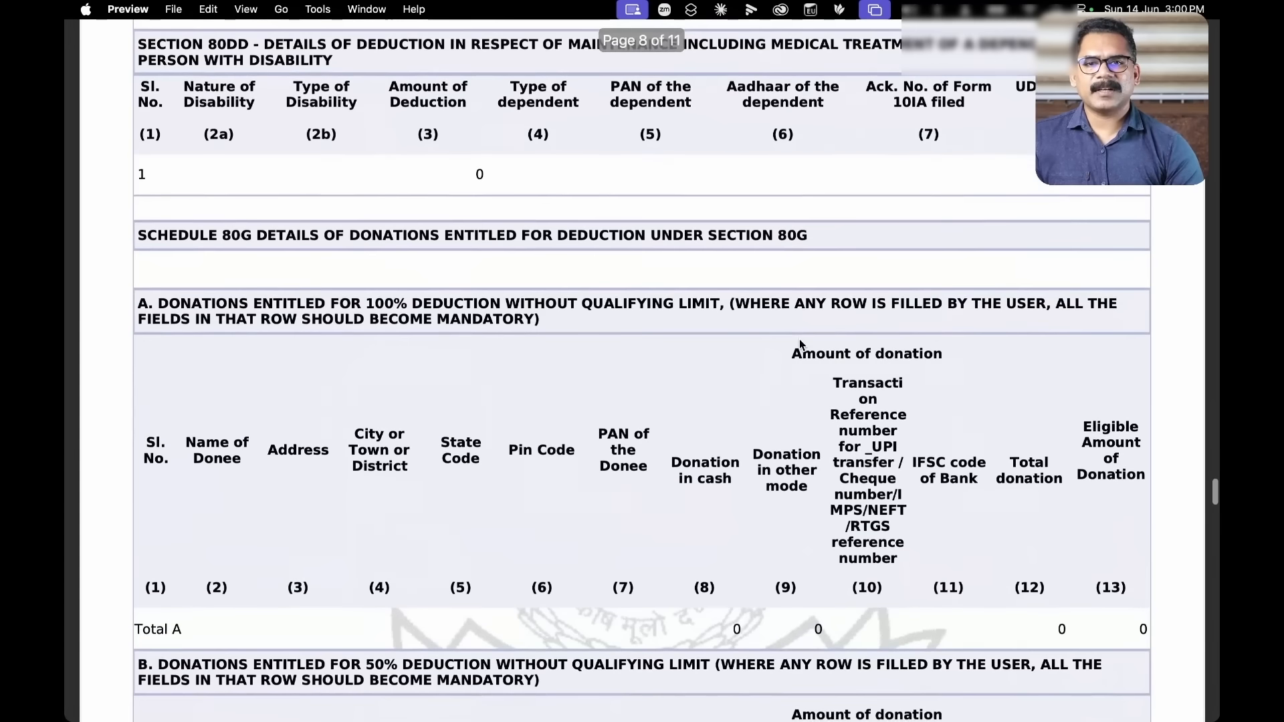
{"action": "scroll", "coordinate": [801, 344], "scroll_direction": "down", "scroll_amount": 20}
{"action": "scroll", "coordinate": [799, 343], "scroll_direction": "down", "scroll_amount": 20}
{"action": "scroll", "coordinate": [801, 345], "scroll_direction": "down", "scroll_amount": 20}
{"action": "scroll", "coordinate": [799, 339], "scroll_direction": "down", "scroll_amount": 4}
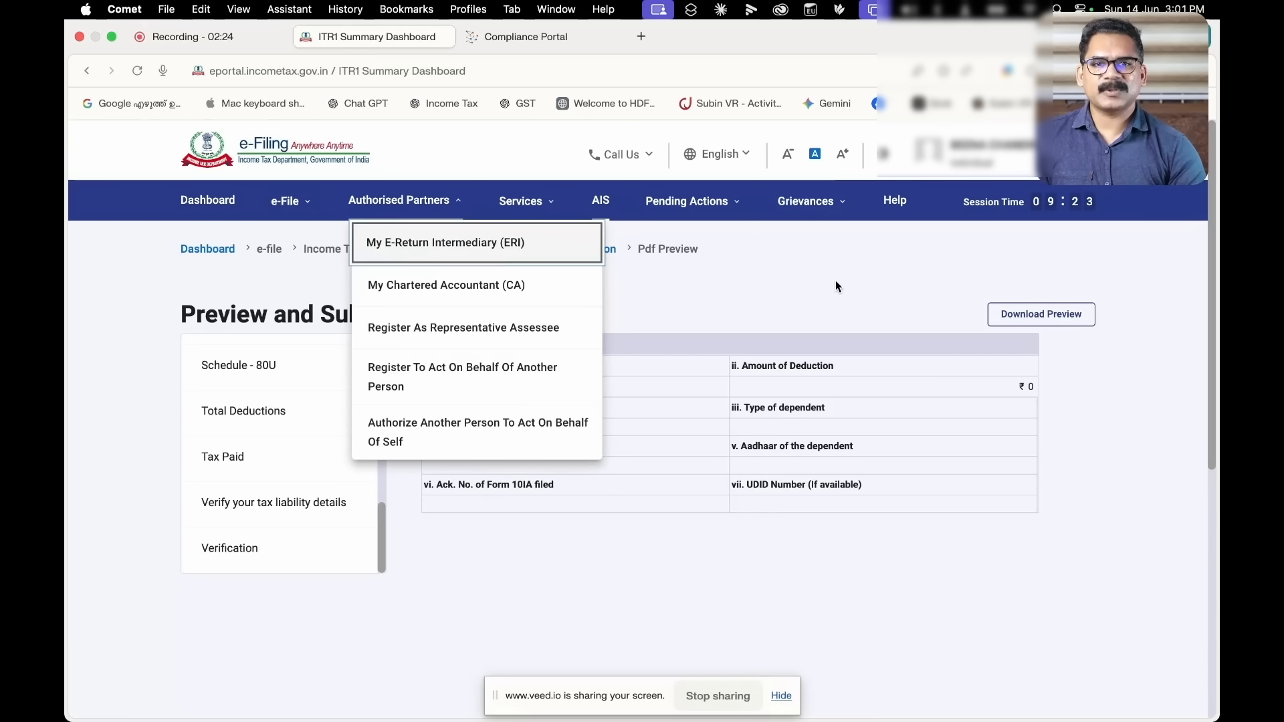
Run validation on the previewed return and proceed to verification after 'Validation successful!'
{"action": "scroll", "coordinate": [1141, 318], "scroll_direction": "down", "scroll_amount": 3}
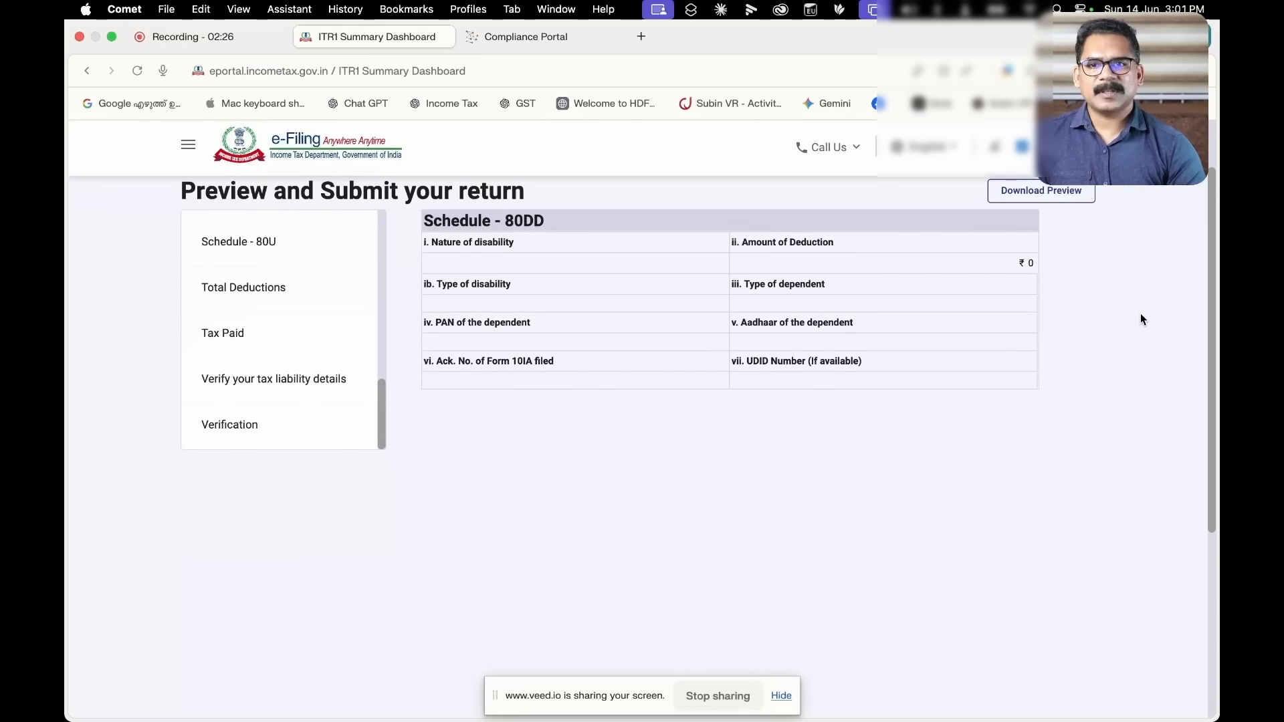
{"action": "scroll", "coordinate": [1140, 319], "scroll_direction": "down", "scroll_amount": 5}
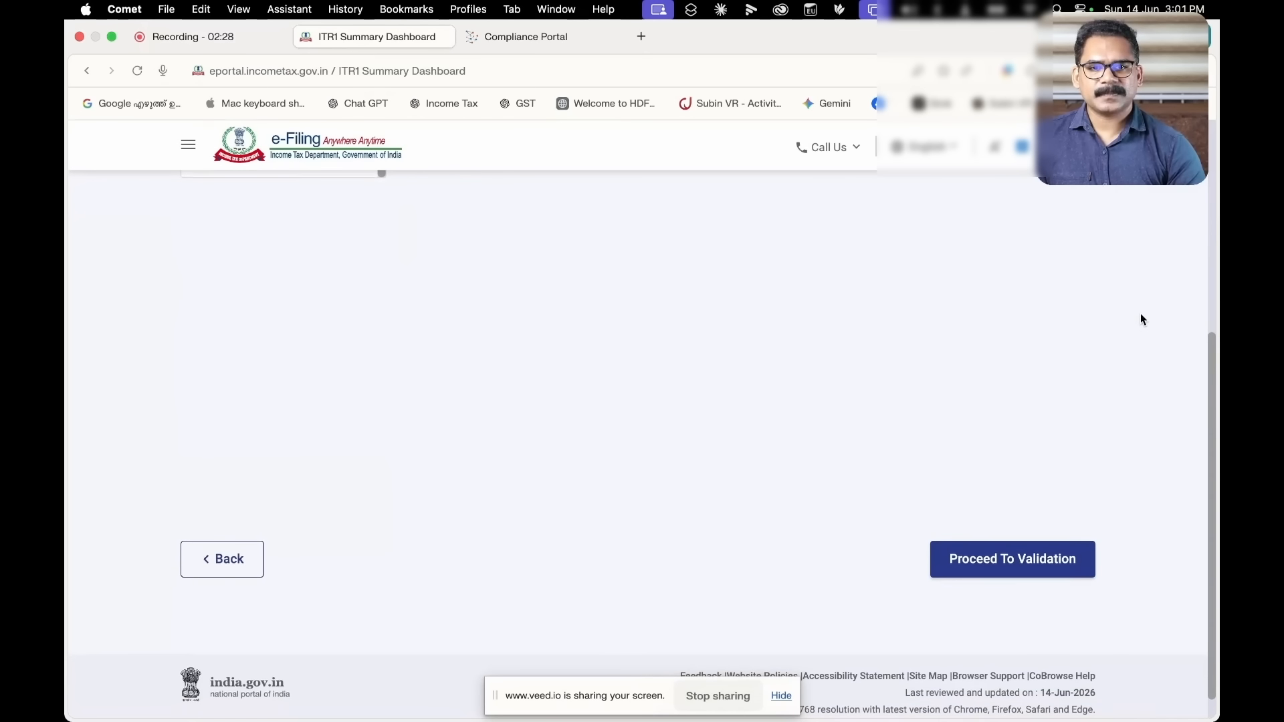
{"action": "scroll", "coordinate": [1140, 319], "scroll_direction": "up", "scroll_amount": 6}
{"action": "scroll", "coordinate": [1141, 319], "scroll_direction": "down", "scroll_amount": 6}
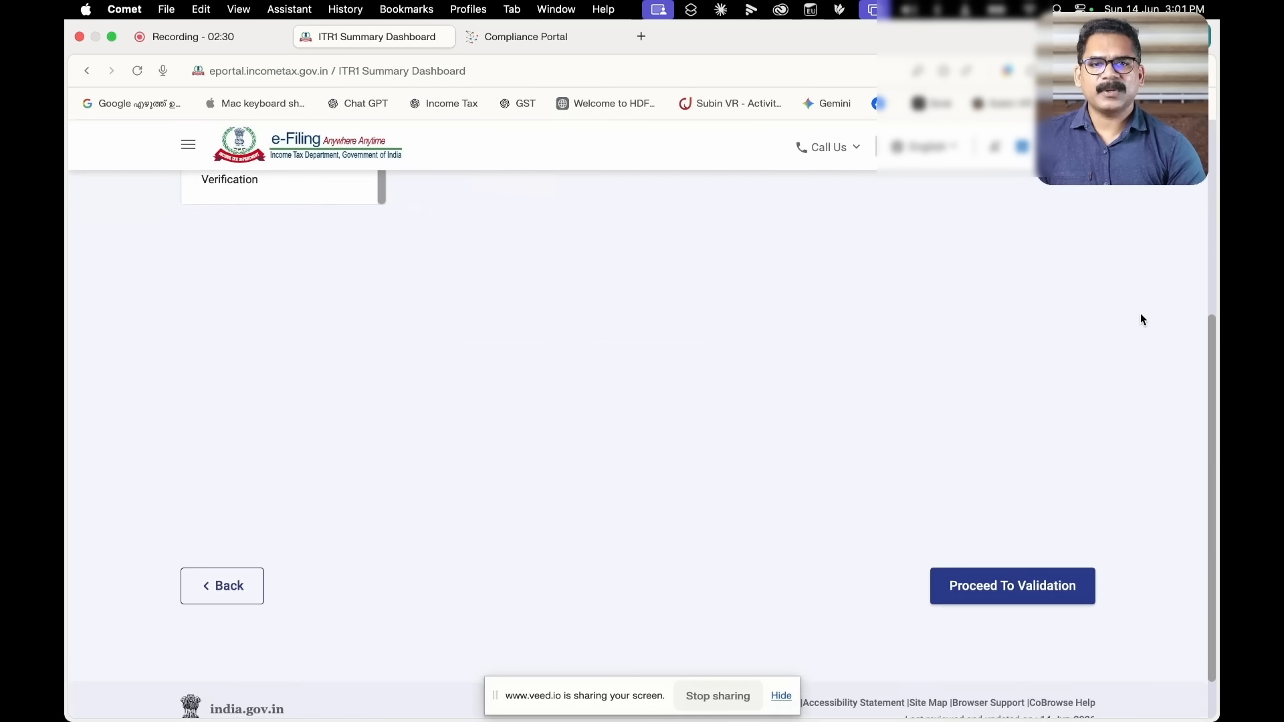
{"action": "left_click", "coordinate": [1022, 542]}
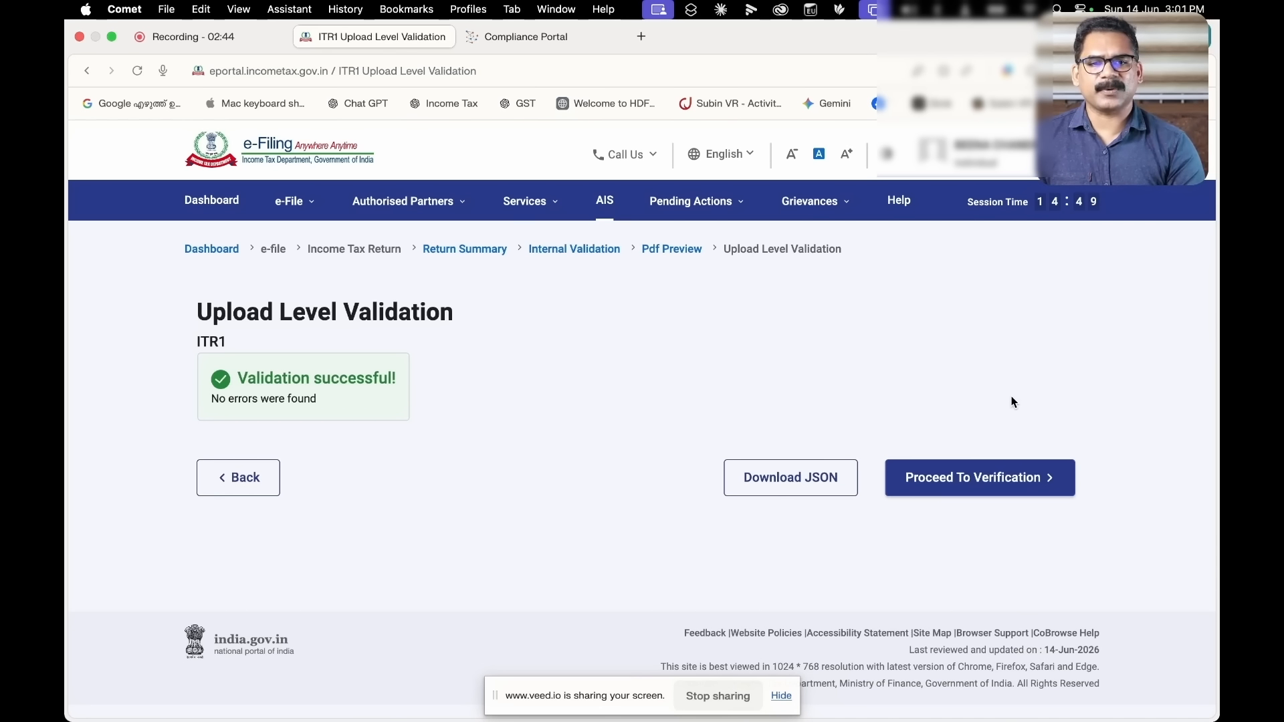
{"action": "left_click", "coordinate": [1028, 482]}
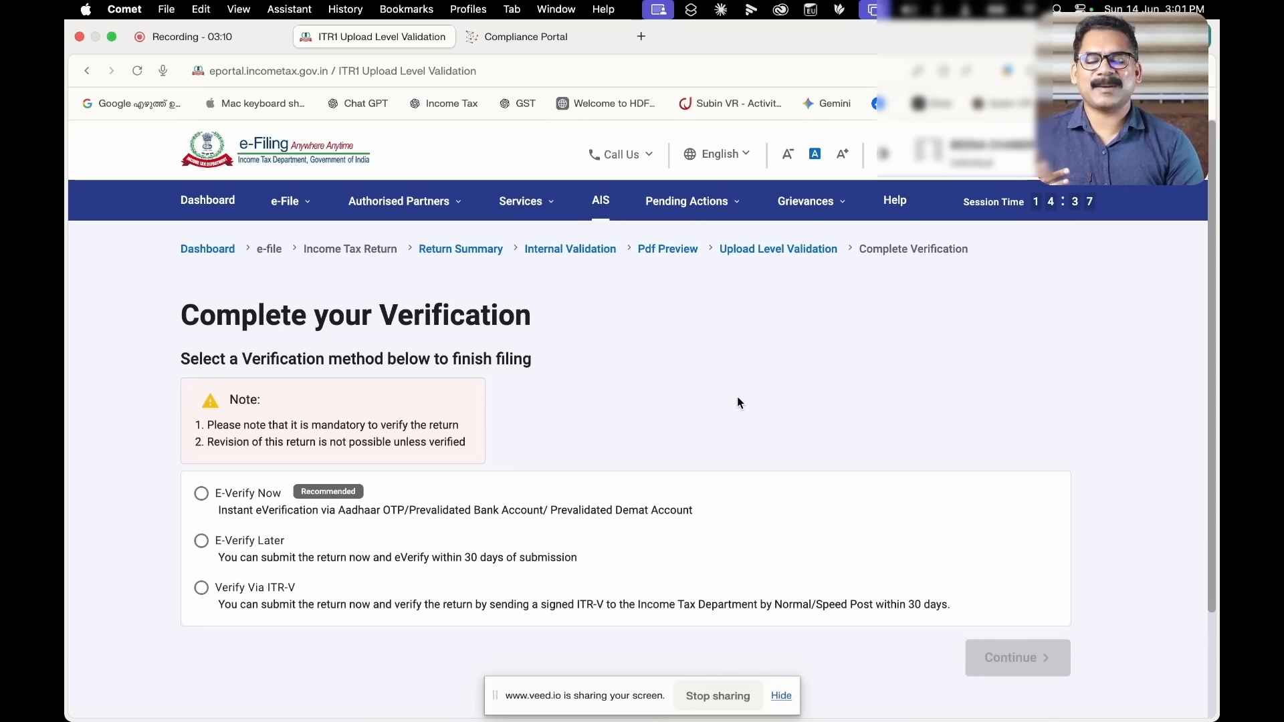
Choose E-Verify Now using OTP on the Aadhaar-registered mobile number
{"action": "left_click", "coordinate": [201, 494]}
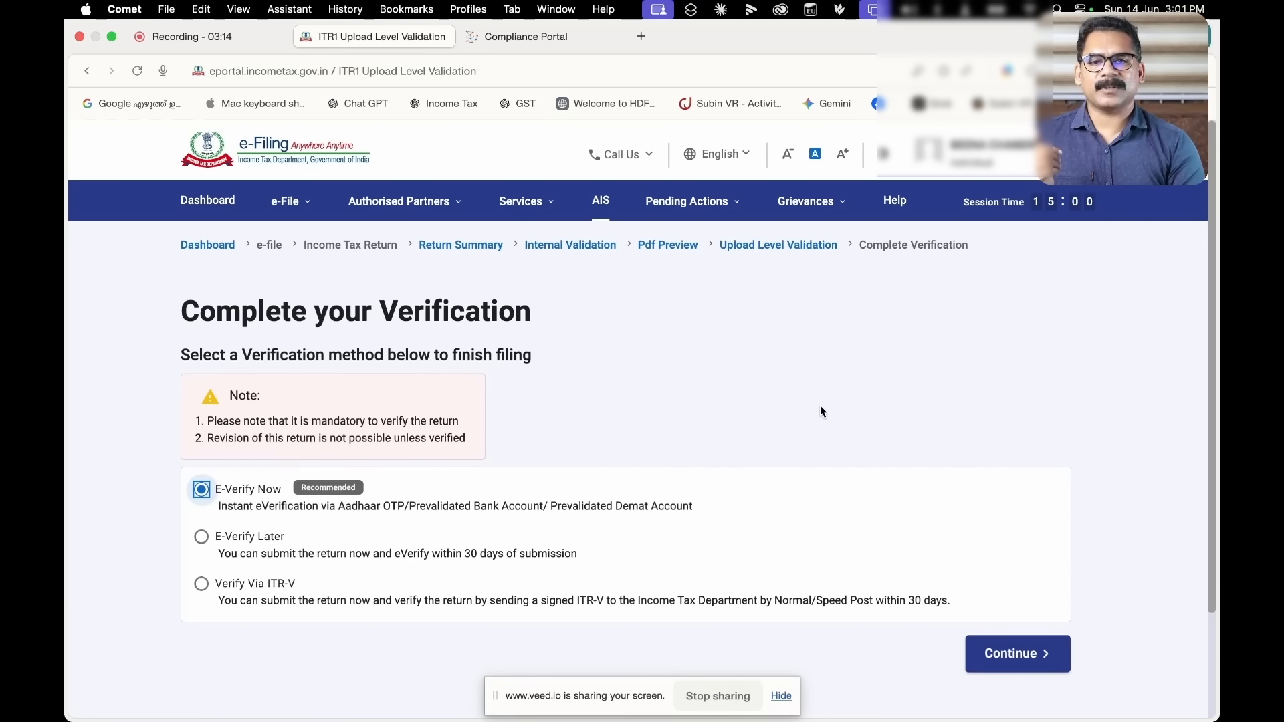
{"action": "scroll", "coordinate": [821, 409], "scroll_direction": "down", "scroll_amount": 3}
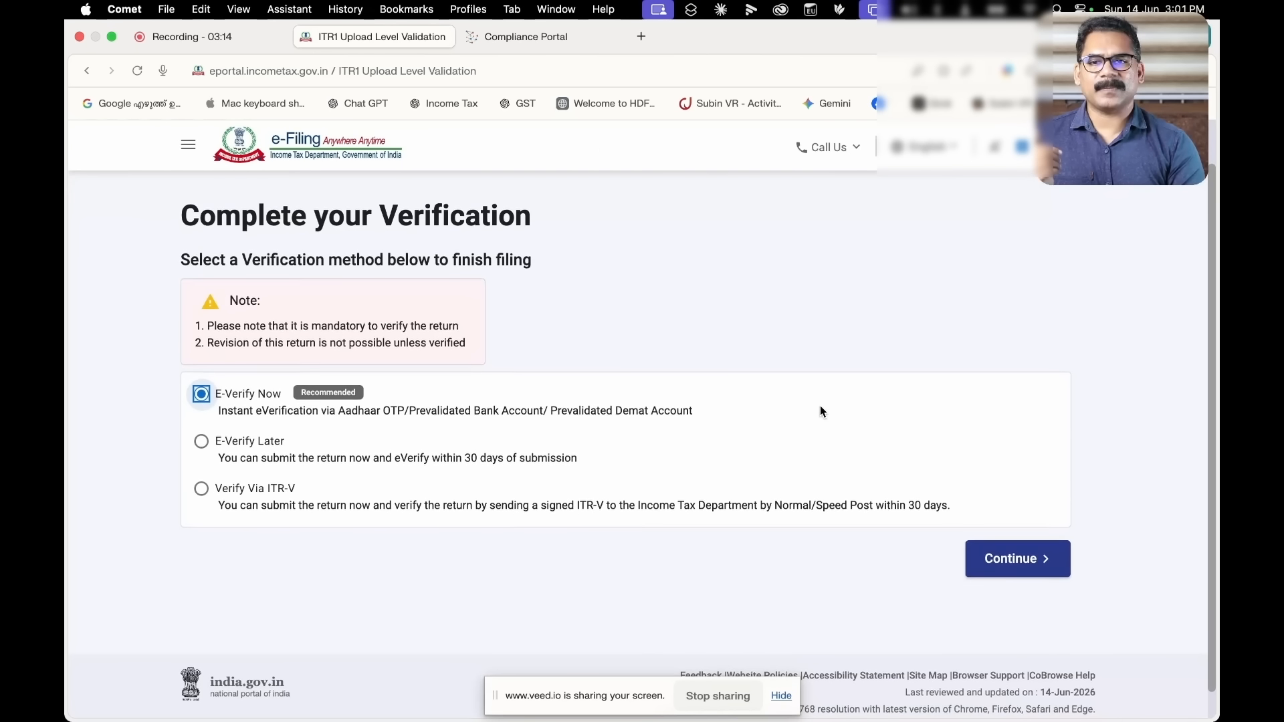
{"action": "left_click", "coordinate": [1033, 564]}
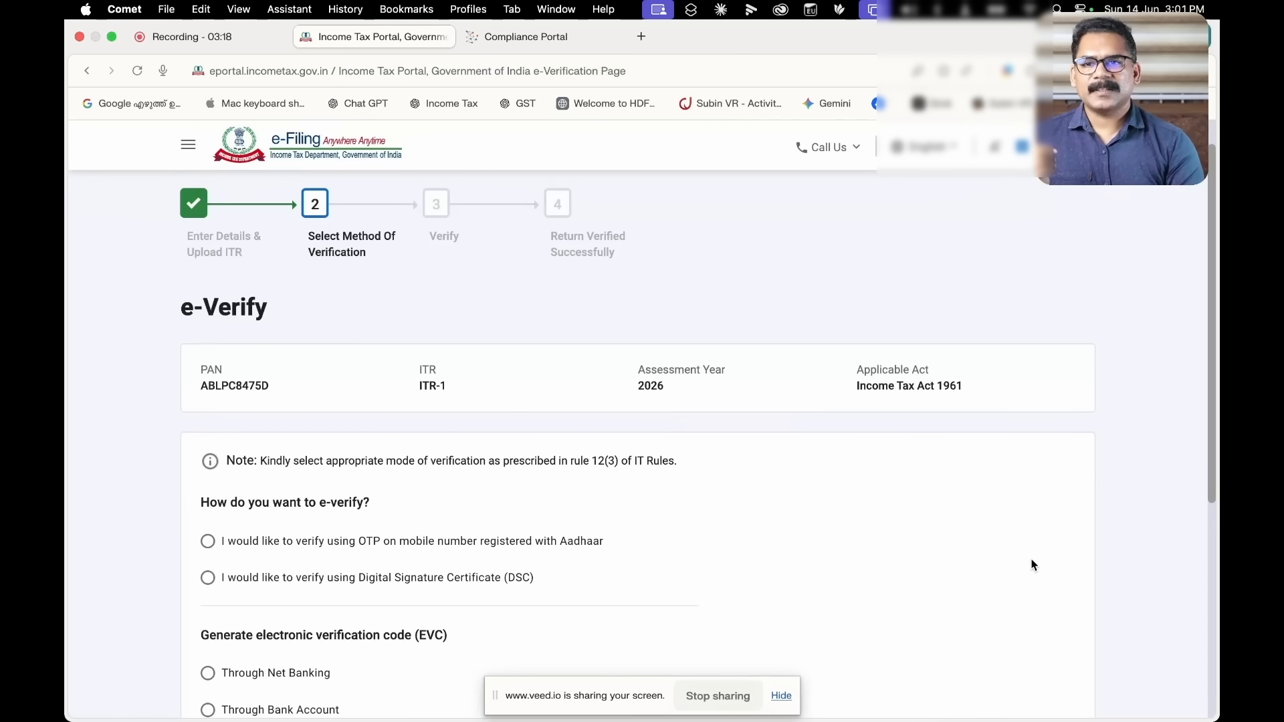
{"action": "scroll", "coordinate": [715, 495], "scroll_direction": "down", "scroll_amount": 2}
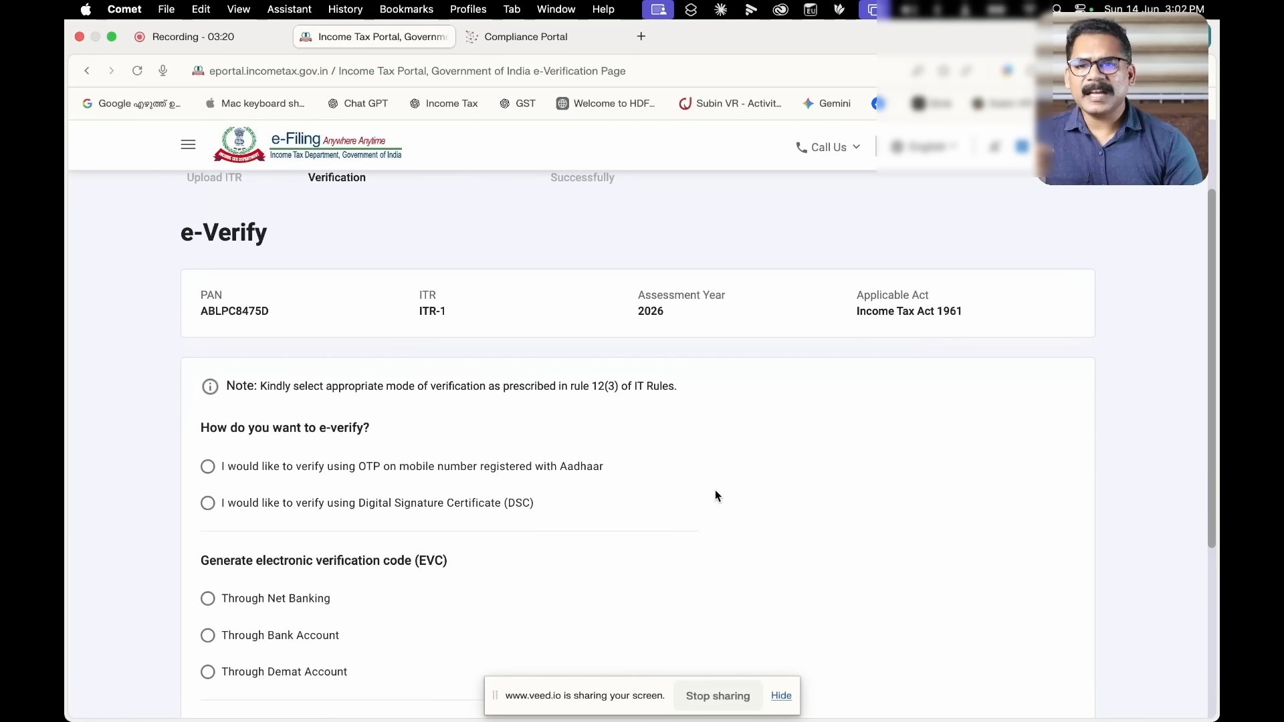
{"action": "scroll", "coordinate": [715, 496], "scroll_direction": "down", "scroll_amount": 1}
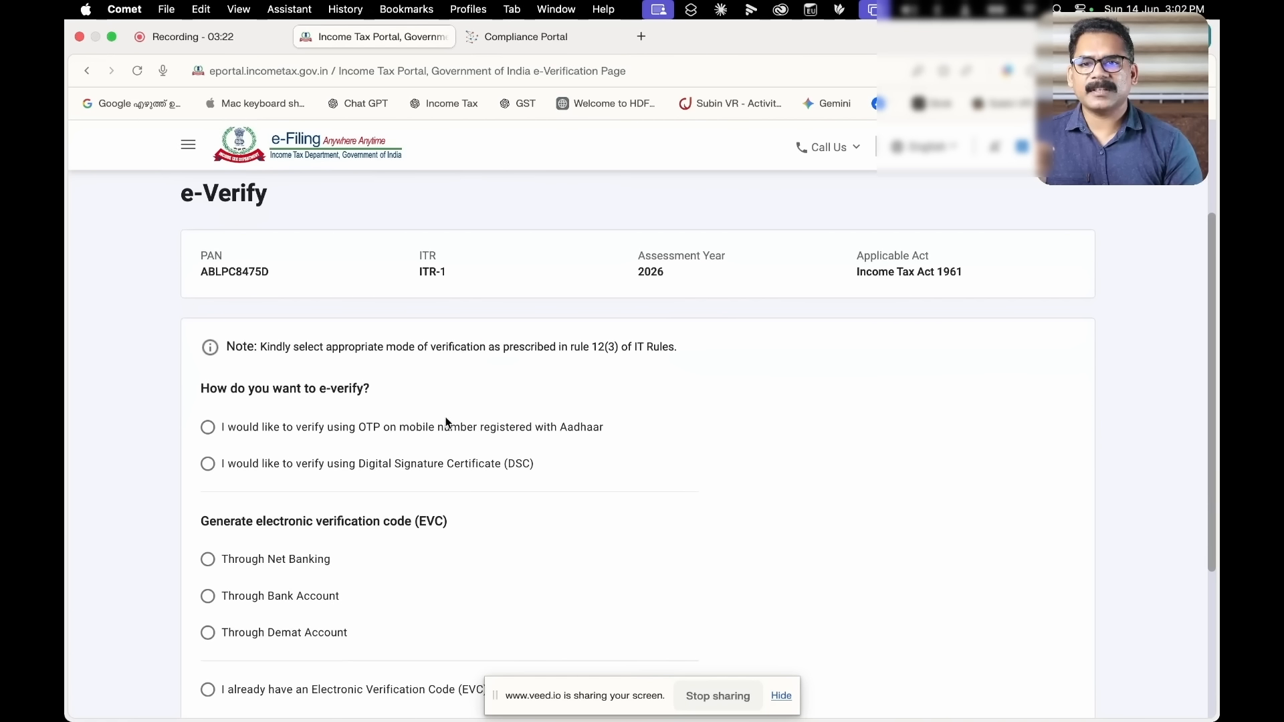
{"action": "left_click", "coordinate": [209, 432]}
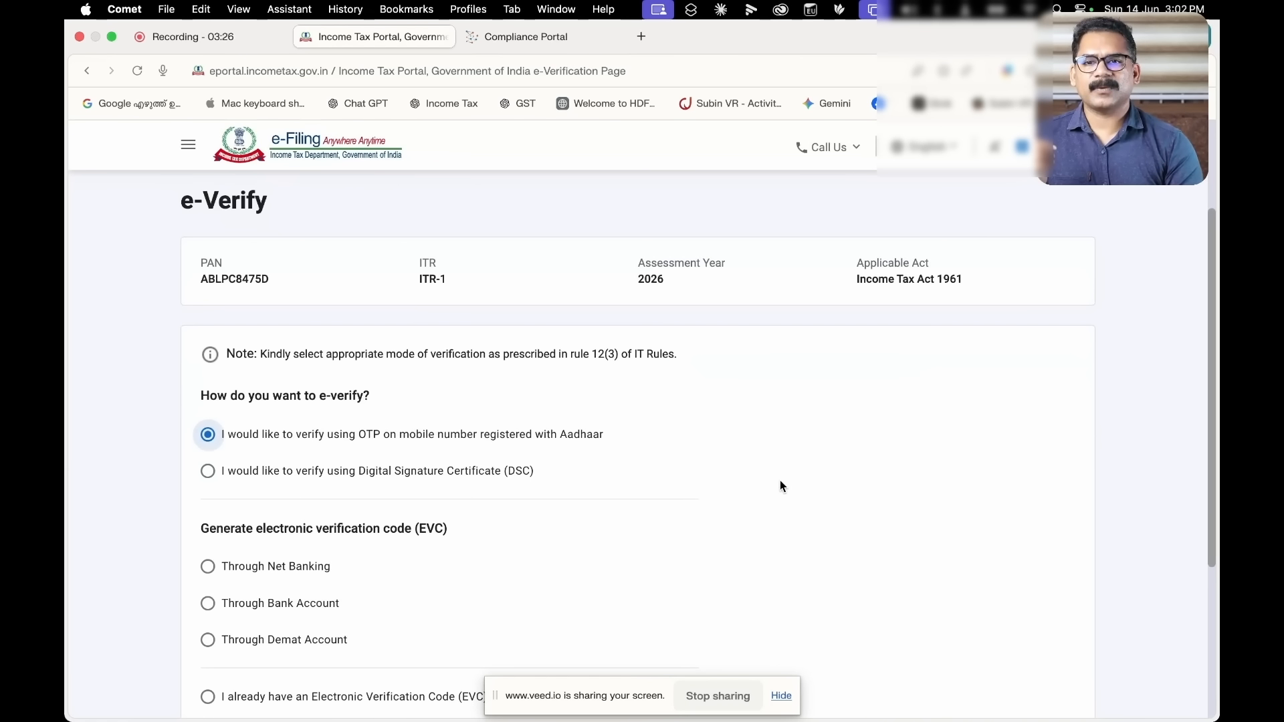
{"action": "scroll", "coordinate": [780, 480], "scroll_direction": "down", "scroll_amount": 3}
{"action": "scroll", "coordinate": [779, 480], "scroll_direction": "down", "scroll_amount": 3}
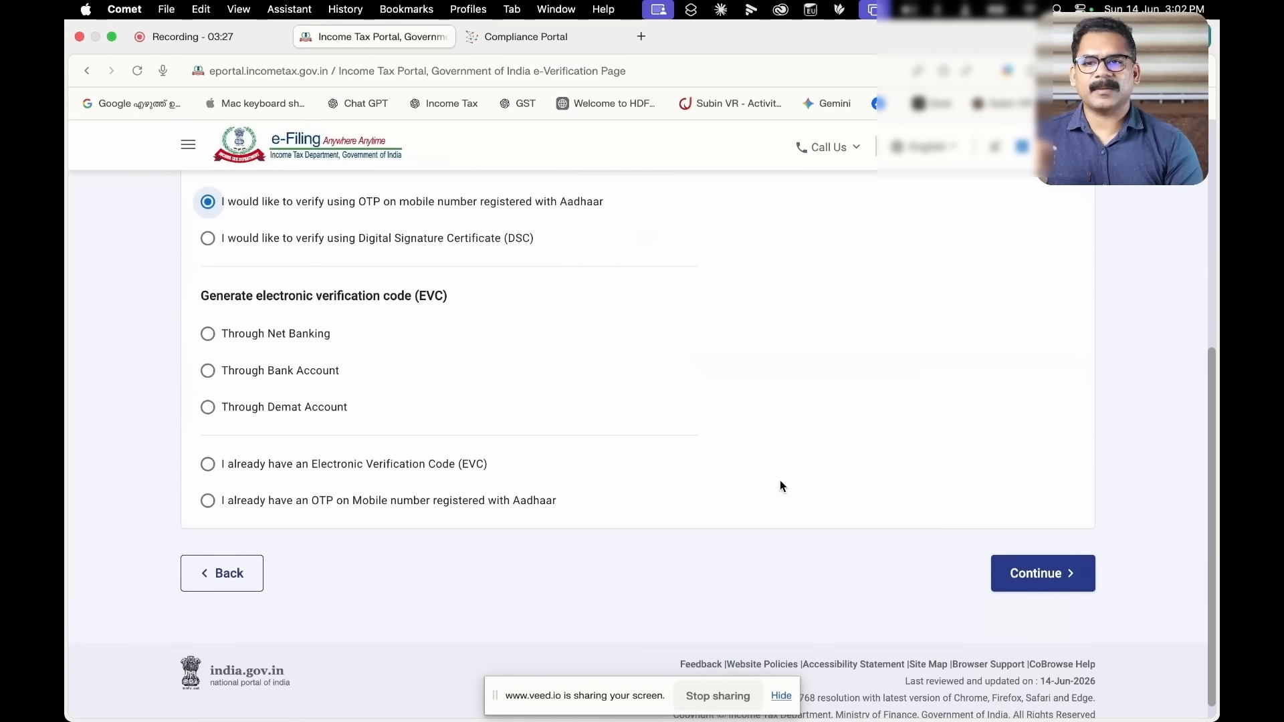
{"action": "left_click", "coordinate": [1053, 556]}
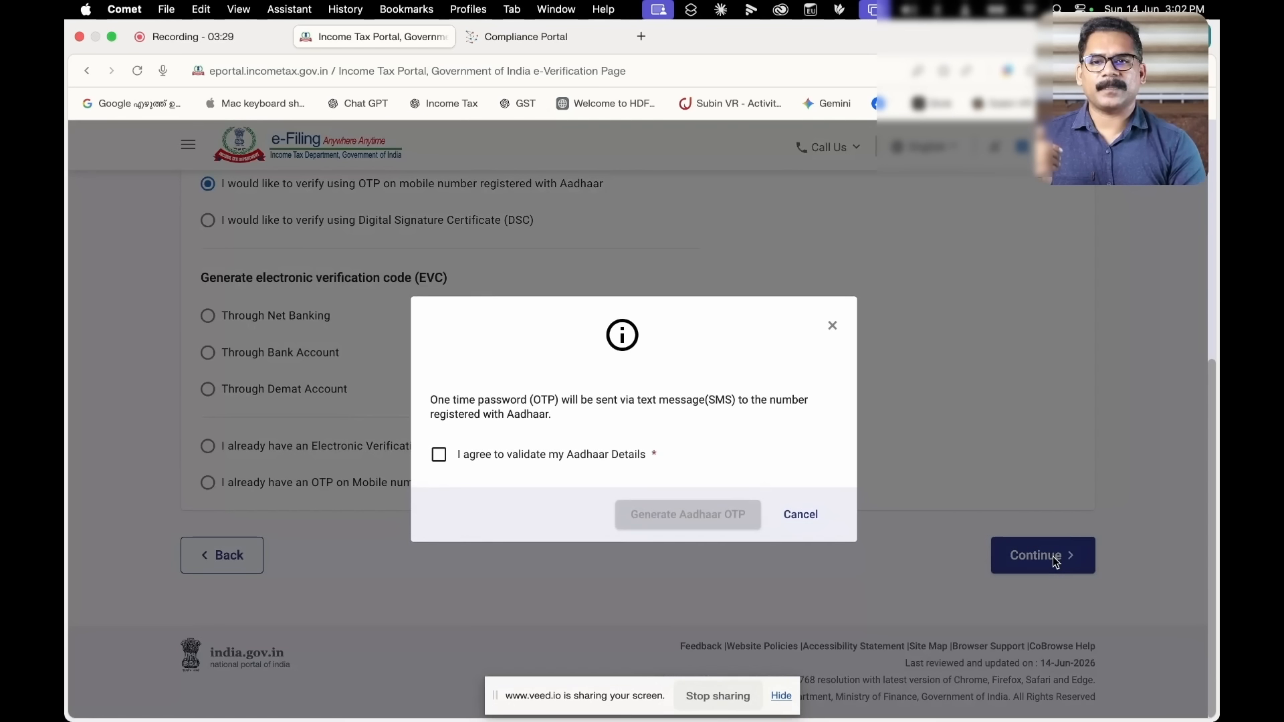
Agree to Aadhaar validation, generate the Aadhaar OTP, enter the received code and validate it
{"action": "left_click", "coordinate": [438, 455]}
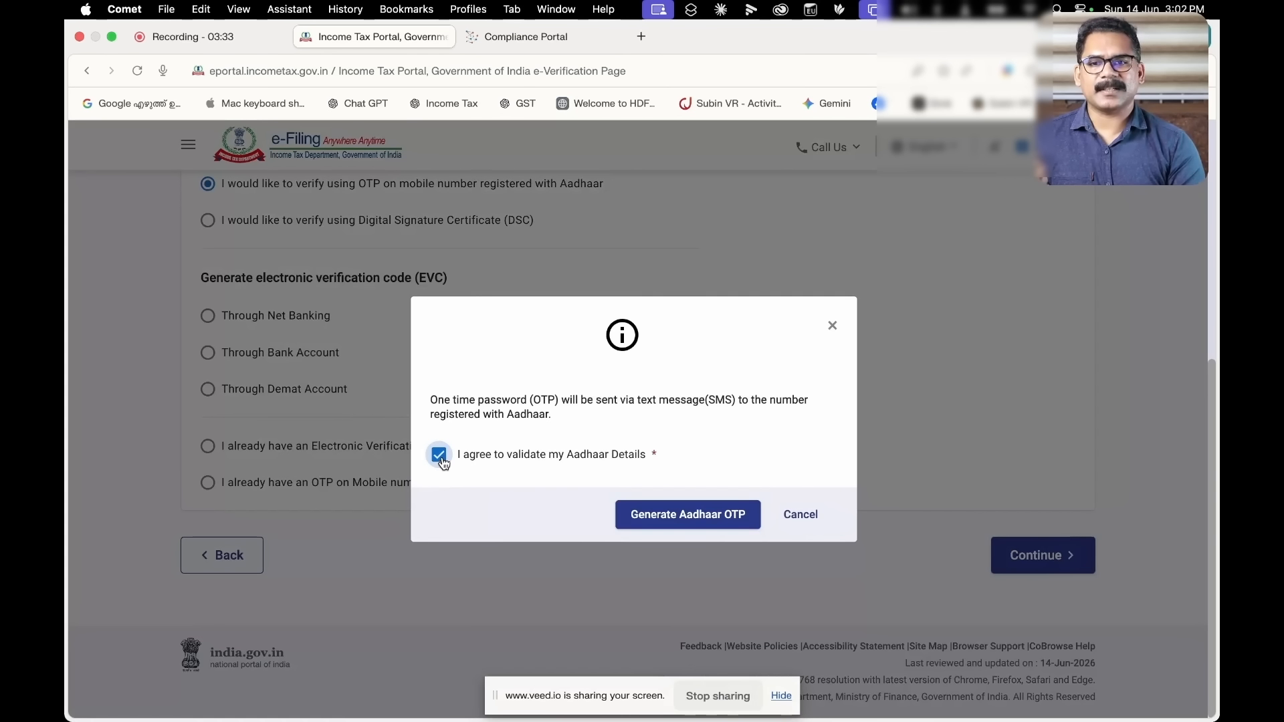
{"action": "left_click", "coordinate": [689, 521]}
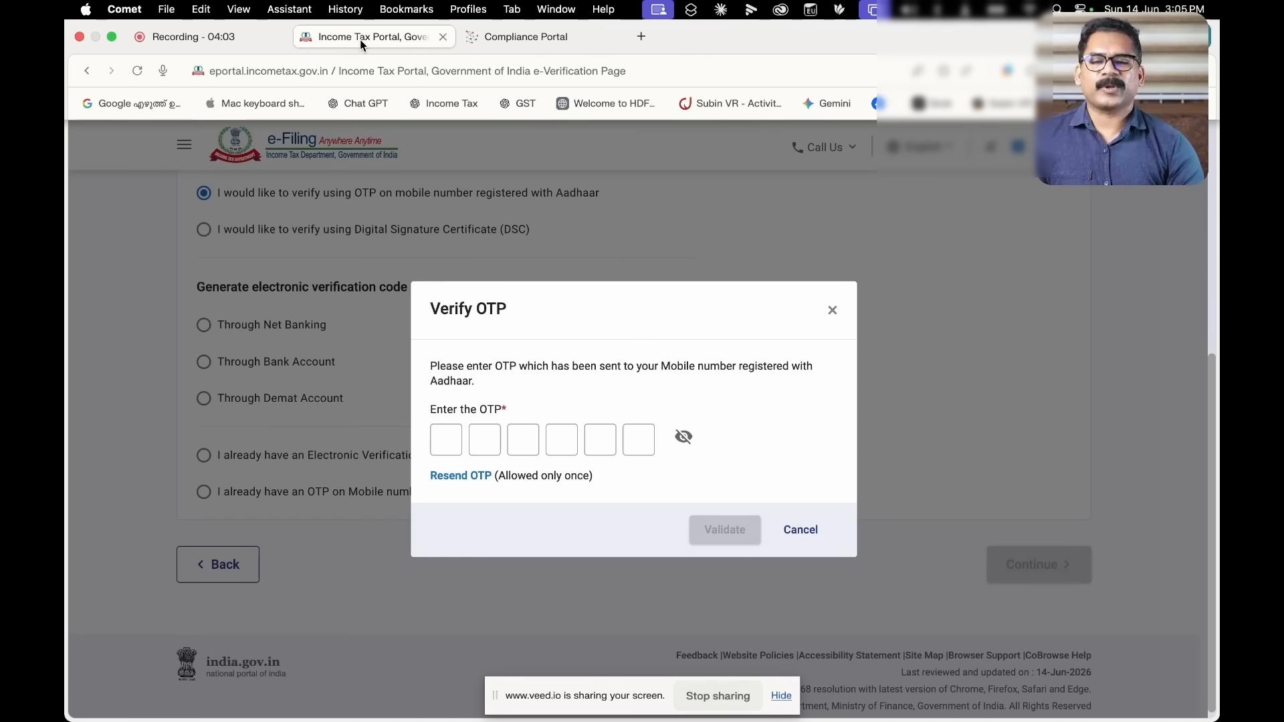
{"action": "left_click", "coordinate": [448, 440]}
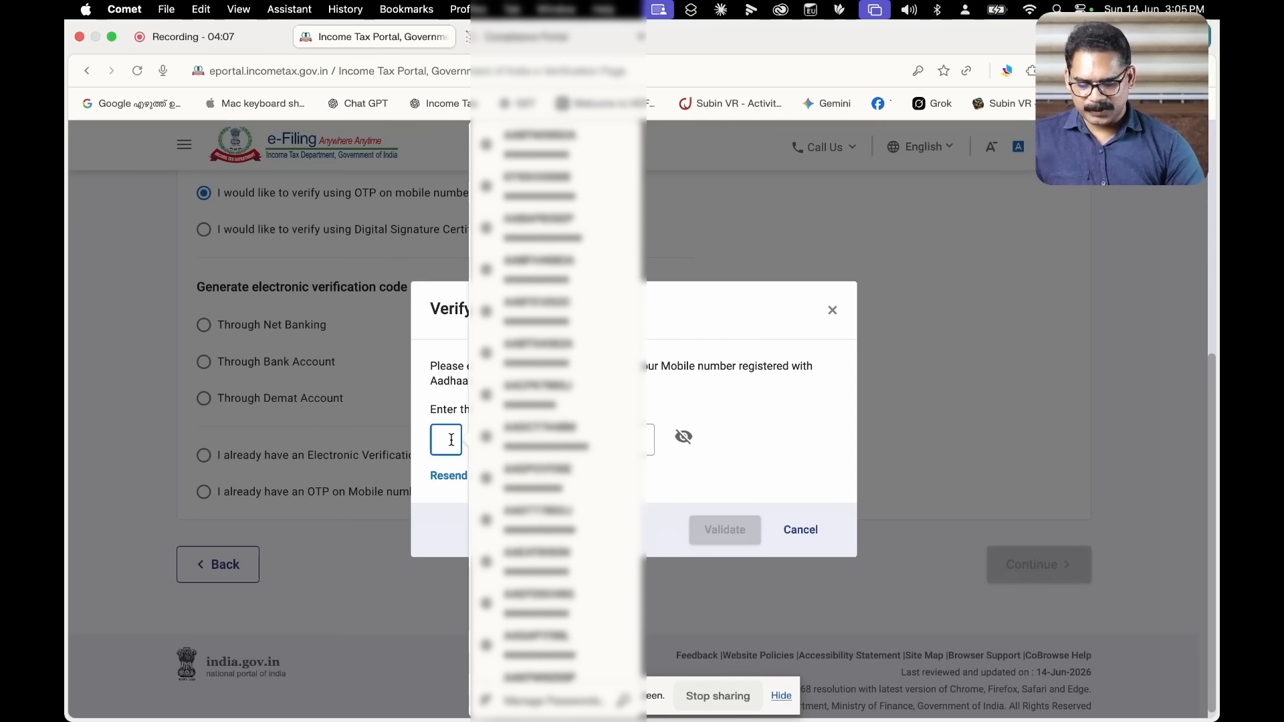
{"action": "type", "text": "••"}
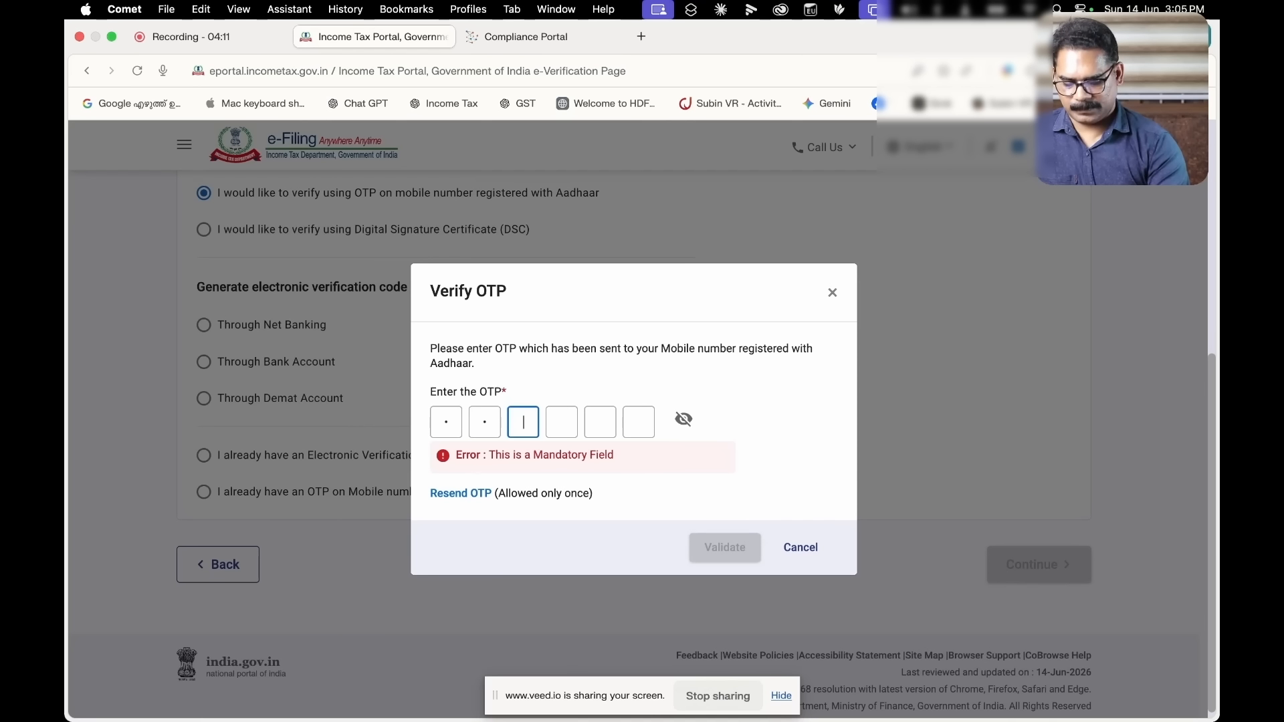
{"action": "type", "text": "••••"}
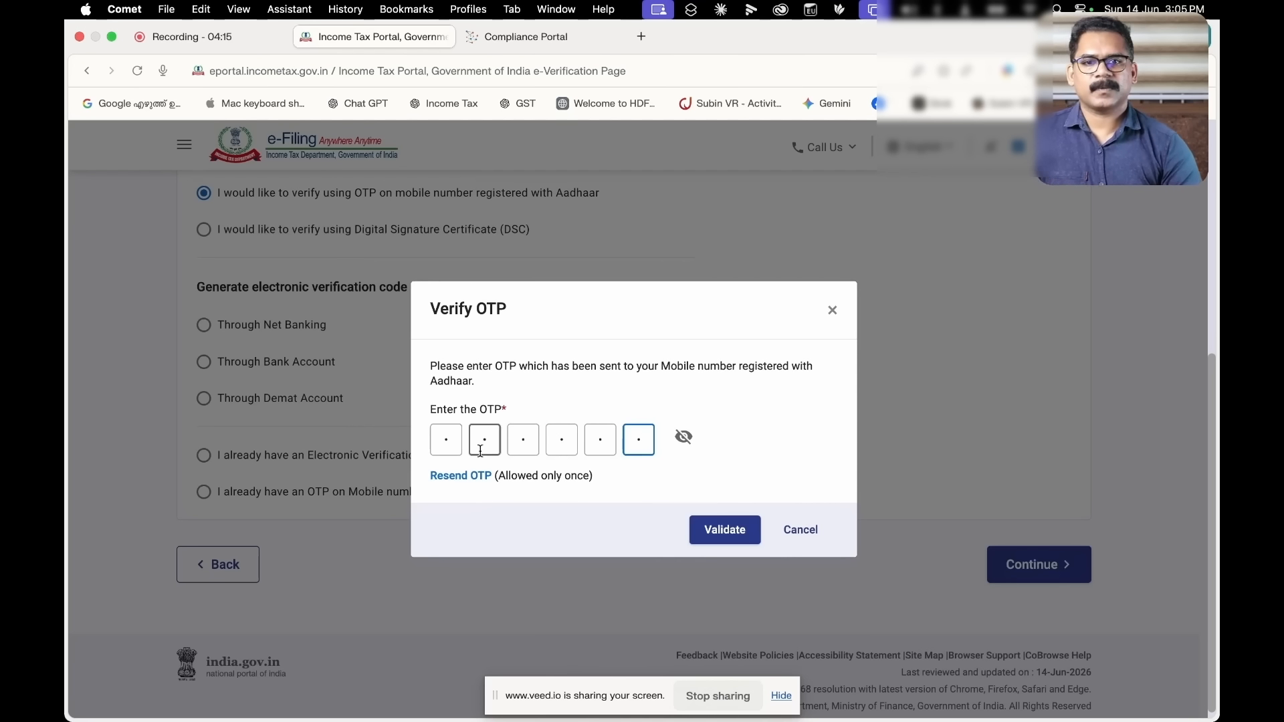
{"action": "left_click", "coordinate": [734, 533]}
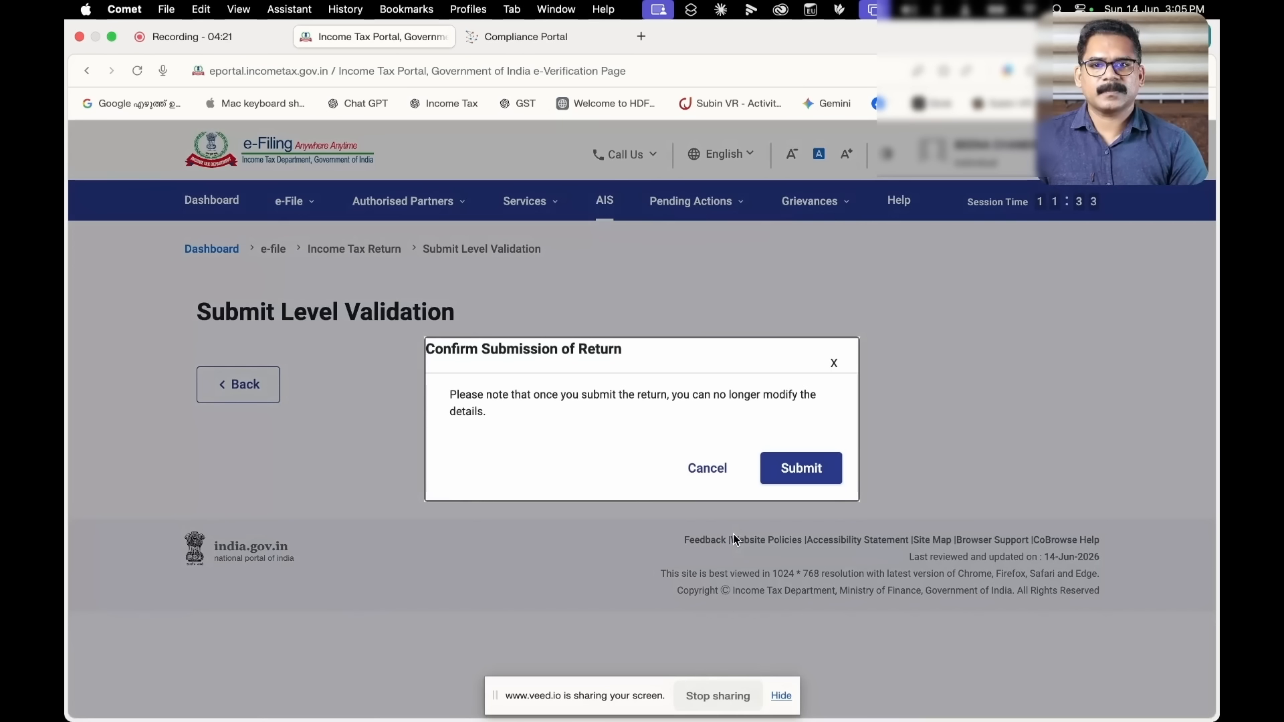
Submit the return, then download and open its acknowledgement receipt PDF
{"action": "left_click", "coordinate": [803, 468]}
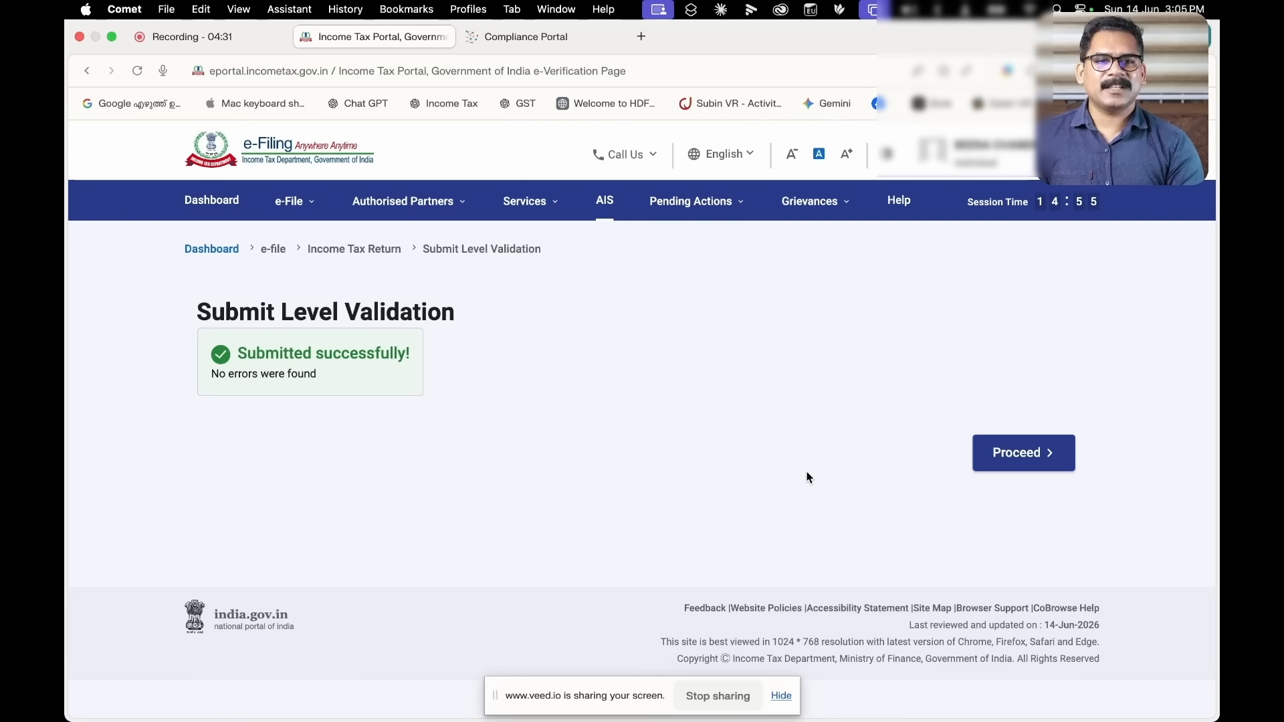
{"action": "left_click", "coordinate": [1038, 464]}
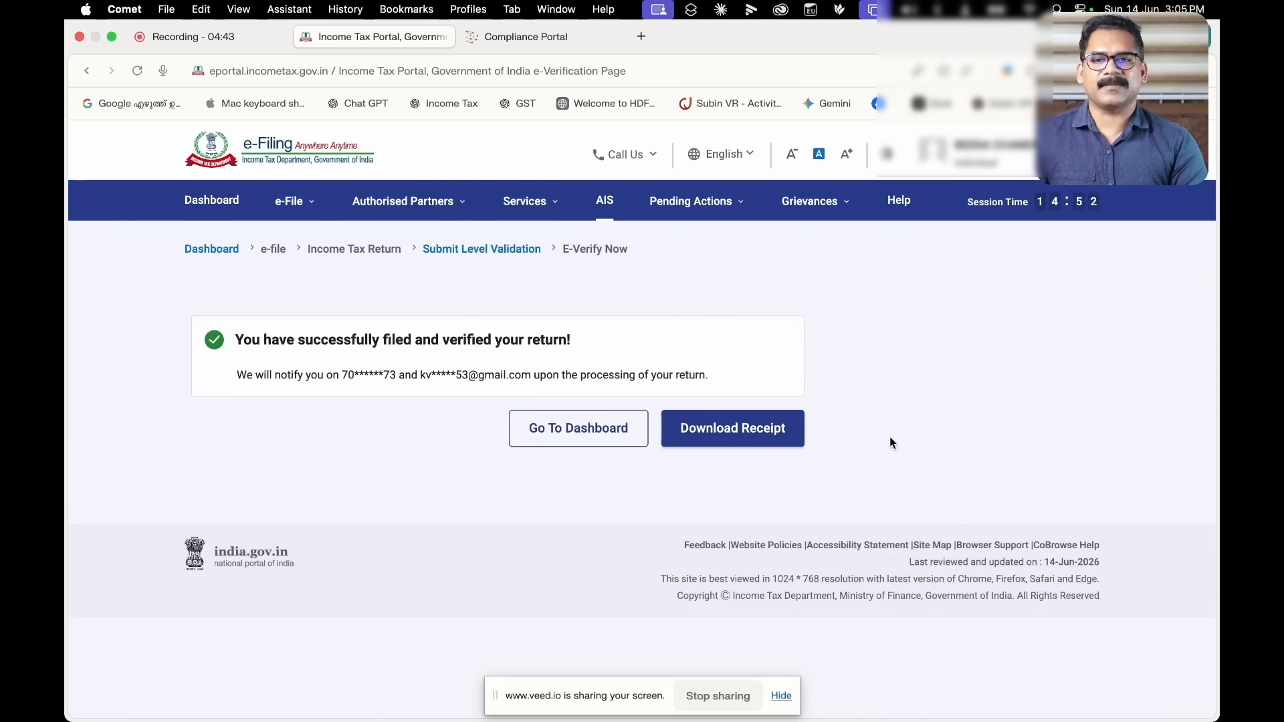
{"action": "left_click", "coordinate": [748, 438]}
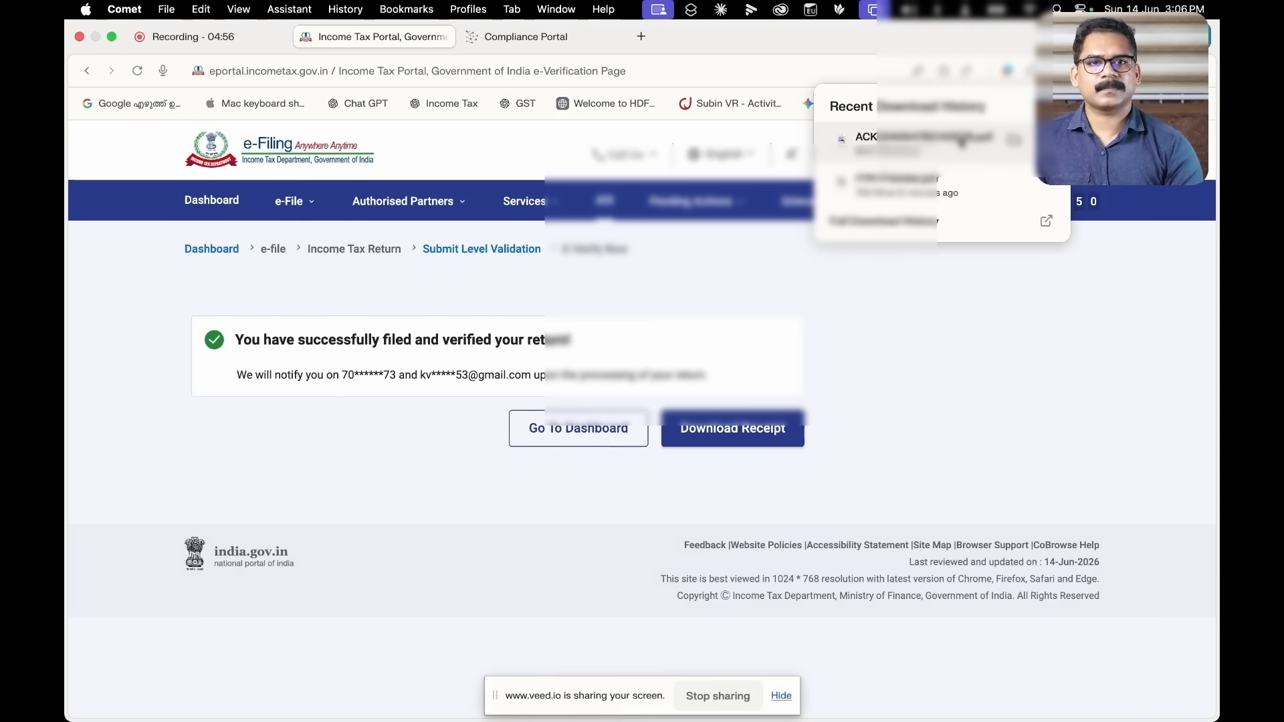
{"action": "left_click", "coordinate": [890, 213]}
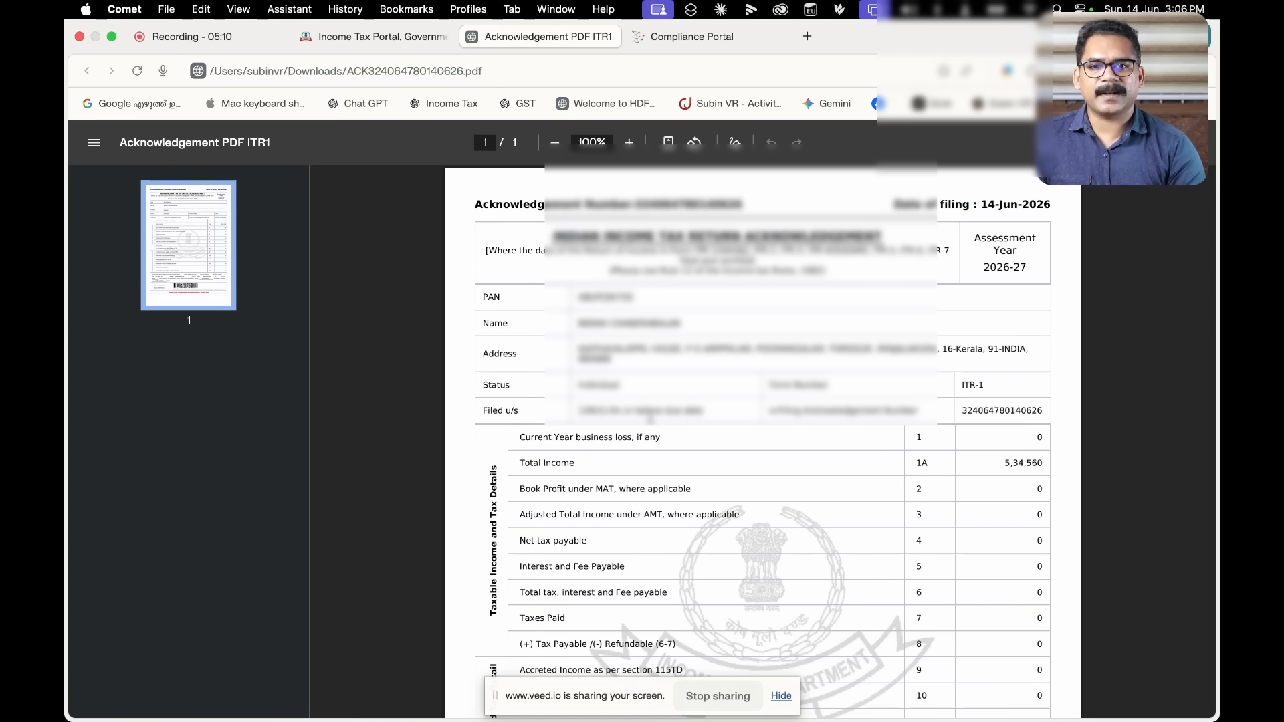
Read the acknowledgement's zero tax rows, Aadhaar OTP verification lines and barcode
{"action": "scroll", "coordinate": [649, 415], "scroll_direction": "down", "scroll_amount": 1}
{"action": "scroll", "coordinate": [650, 415], "scroll_direction": "down", "scroll_amount": 4}
{"action": "scroll", "coordinate": [650, 416], "scroll_direction": "down", "scroll_amount": 3}
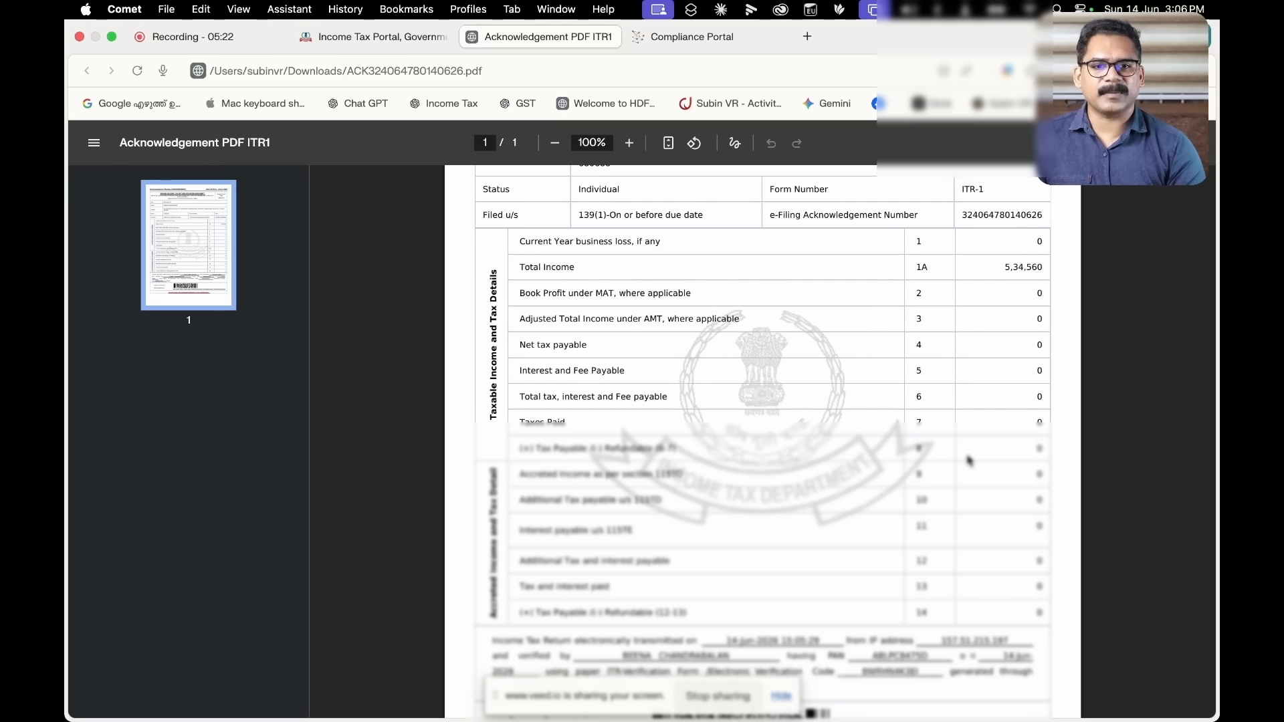
{"action": "scroll", "coordinate": [969, 460], "scroll_direction": "down", "scroll_amount": 2}
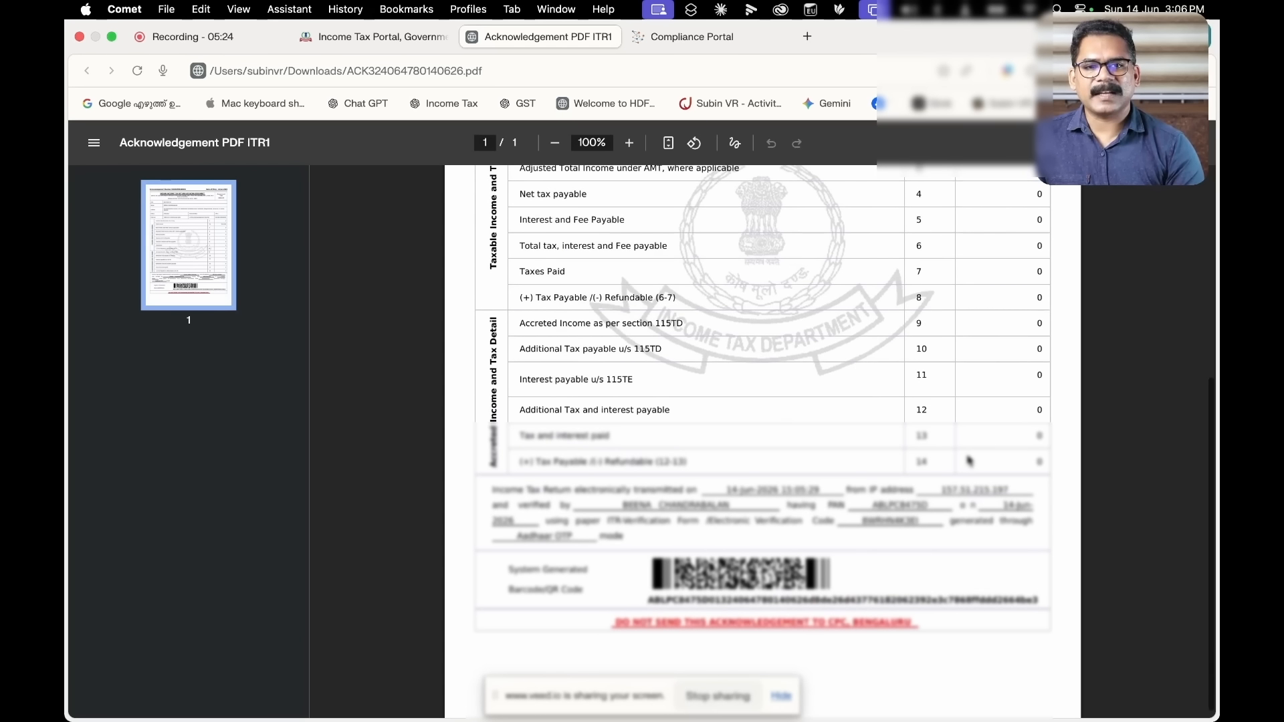
{"action": "scroll", "coordinate": [969, 460], "scroll_direction": "down", "scroll_amount": 1}
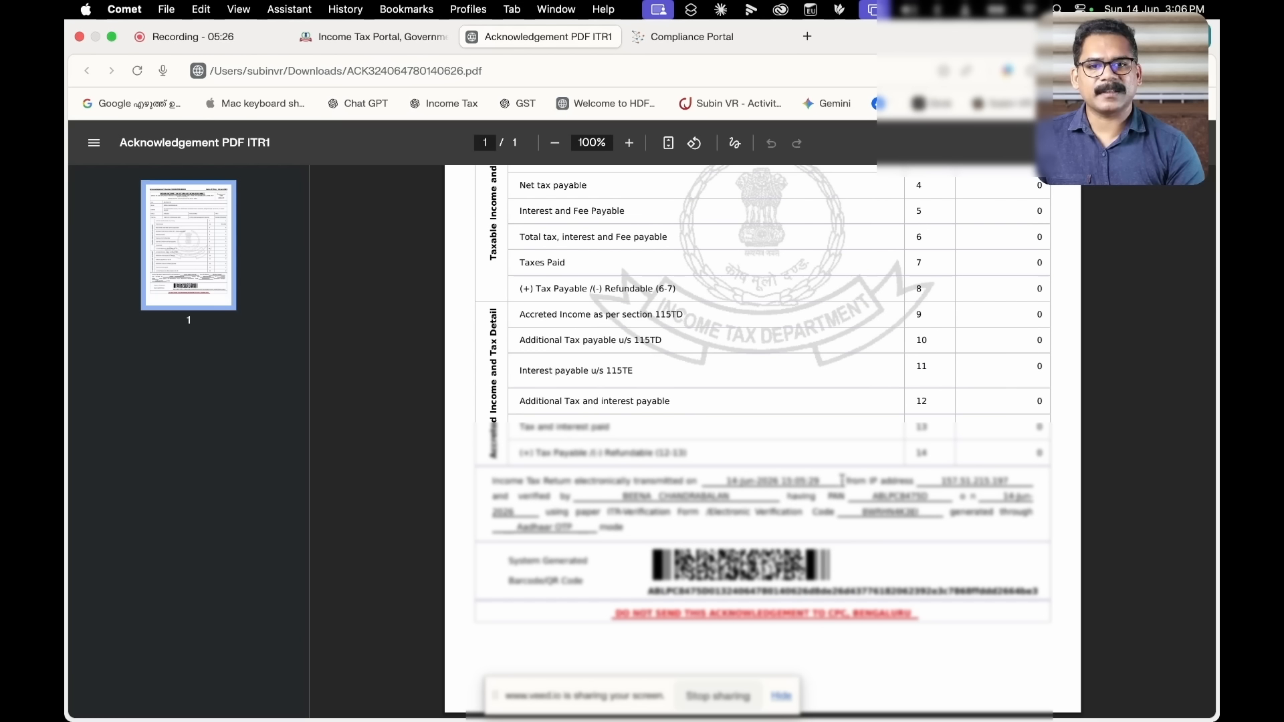